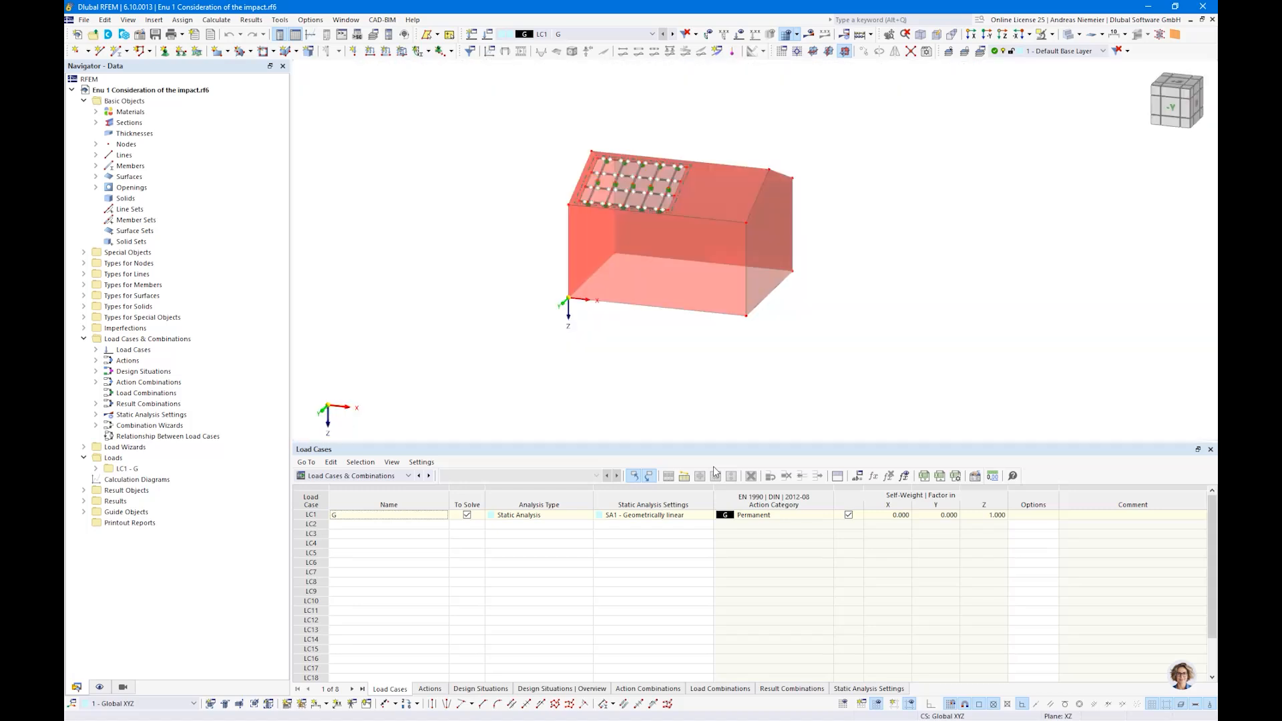
# - Close the Load Cases table and examine the panel substructure on the roof of the building model
pyautogui.click(1210, 449)
pyautogui.scroll(4, 696, 338)
pyautogui.scroll(-1, 886, 438)
pyautogui.keyDown('ctrl'); pyautogui.moveTo(916, 440); pyautogui.dragTo(578, 350, button='middle'); pyautogui.keyUp('ctrl')
pyautogui.scroll(2, 578, 350)
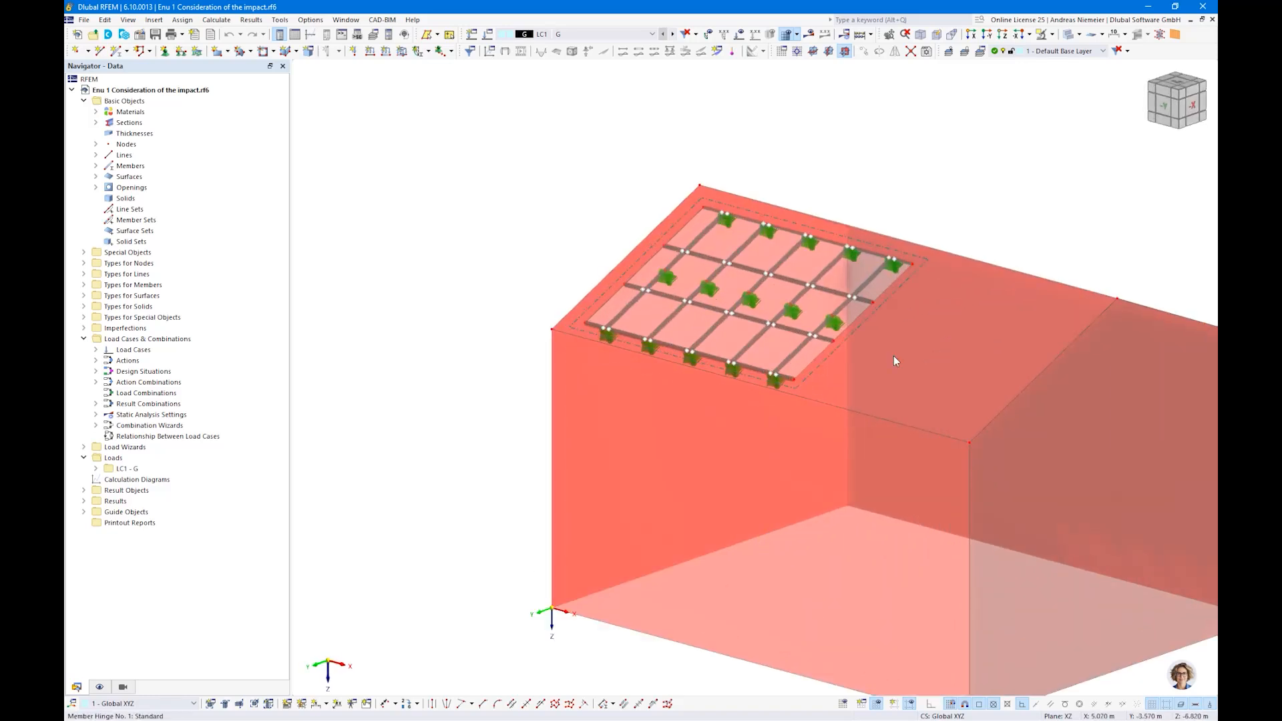
pyautogui.scroll(-3, 802, 501)
pyautogui.keyDown('ctrl'); pyautogui.moveTo(599, 449); pyautogui.dragTo(655, 456, button='middle'); pyautogui.keyUp('ctrl')
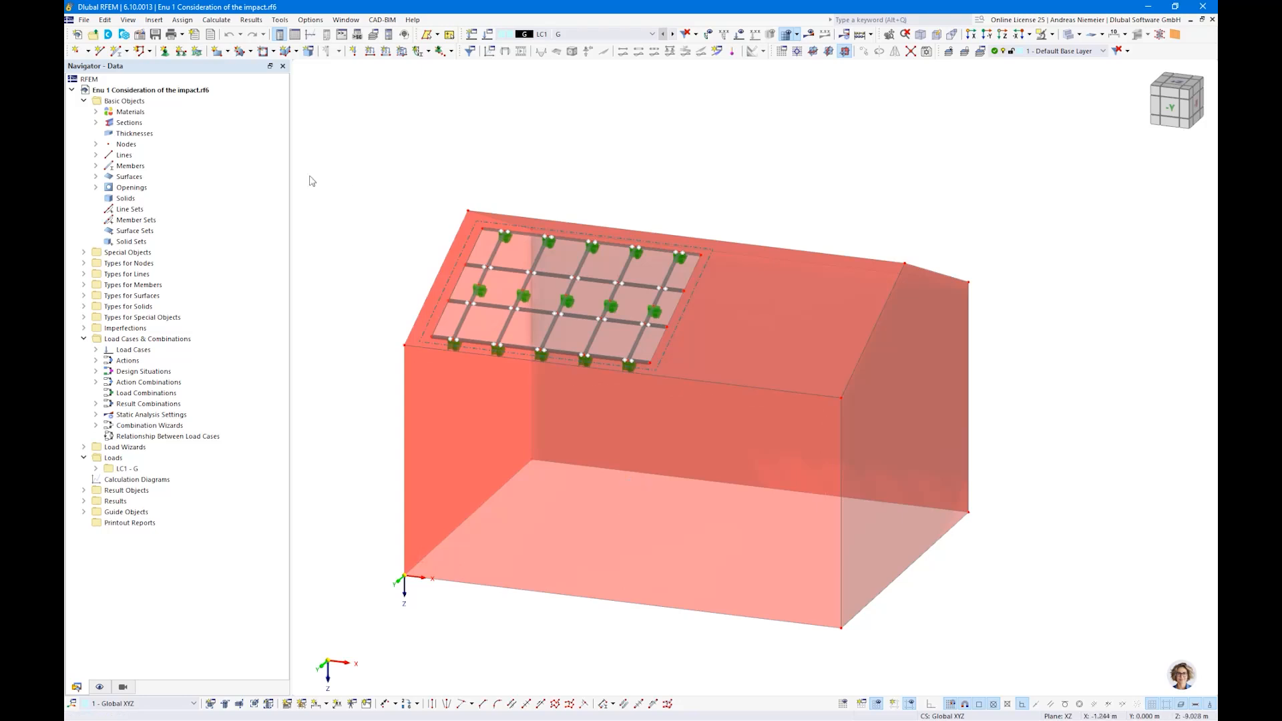
# - Collapse the Basic Objects, Load Cases & Combinations and Loads groups in the data navigator
pyautogui.rightClick(172, 91)
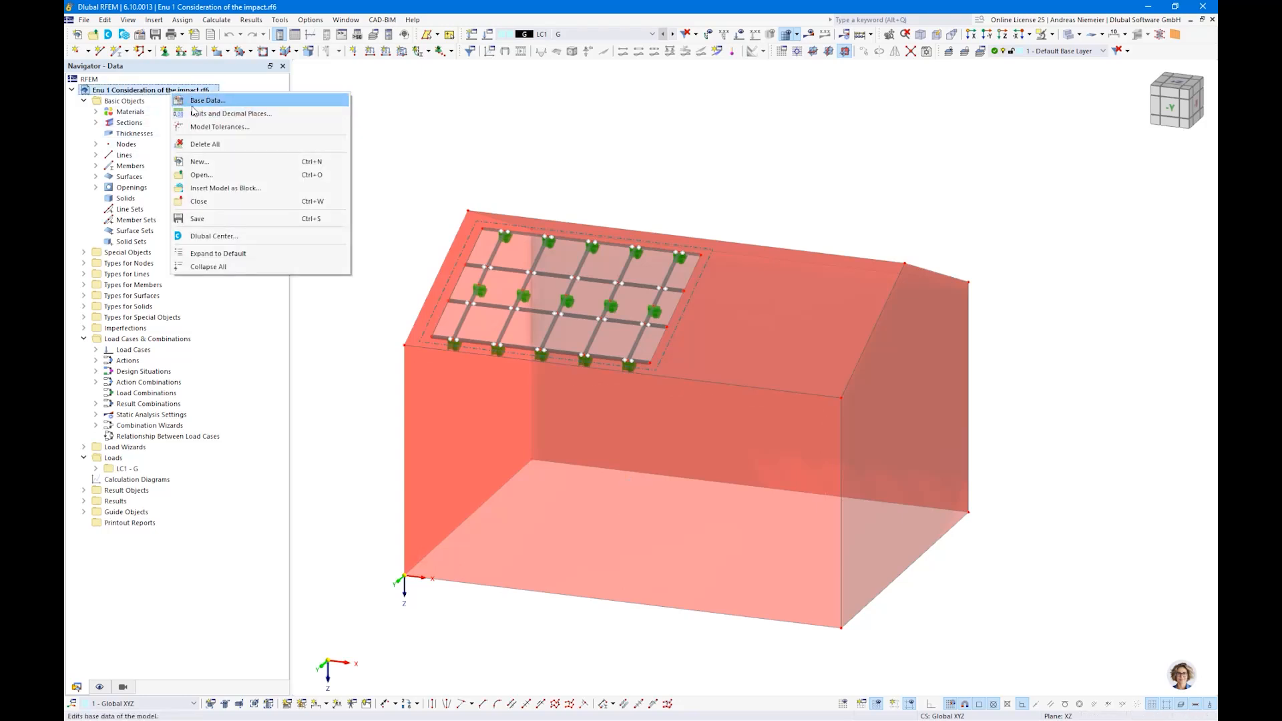
pyautogui.click(84, 102)
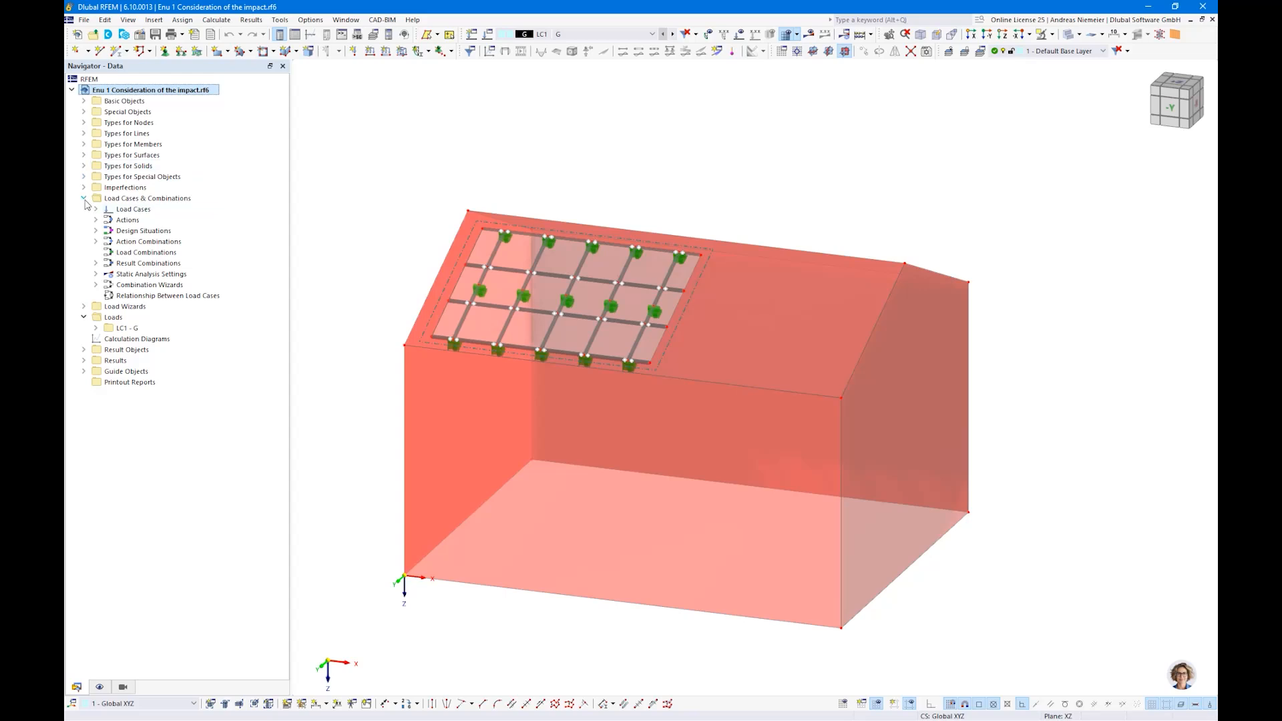
pyautogui.click(83, 198)
pyautogui.click(83, 220)
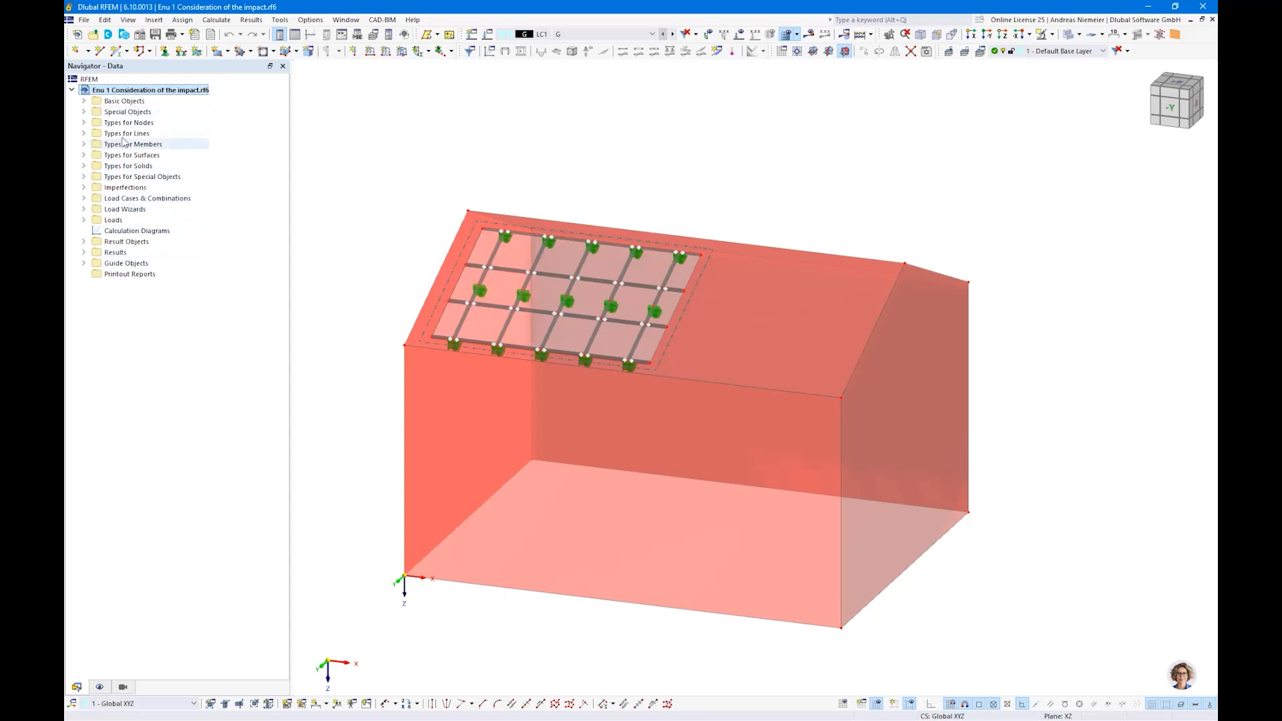
# - Set the model location in the base data to the Dlubal Software GmbH office in Tiefenbach, found by searching for "dlubal"
pyautogui.rightClick(140, 89)
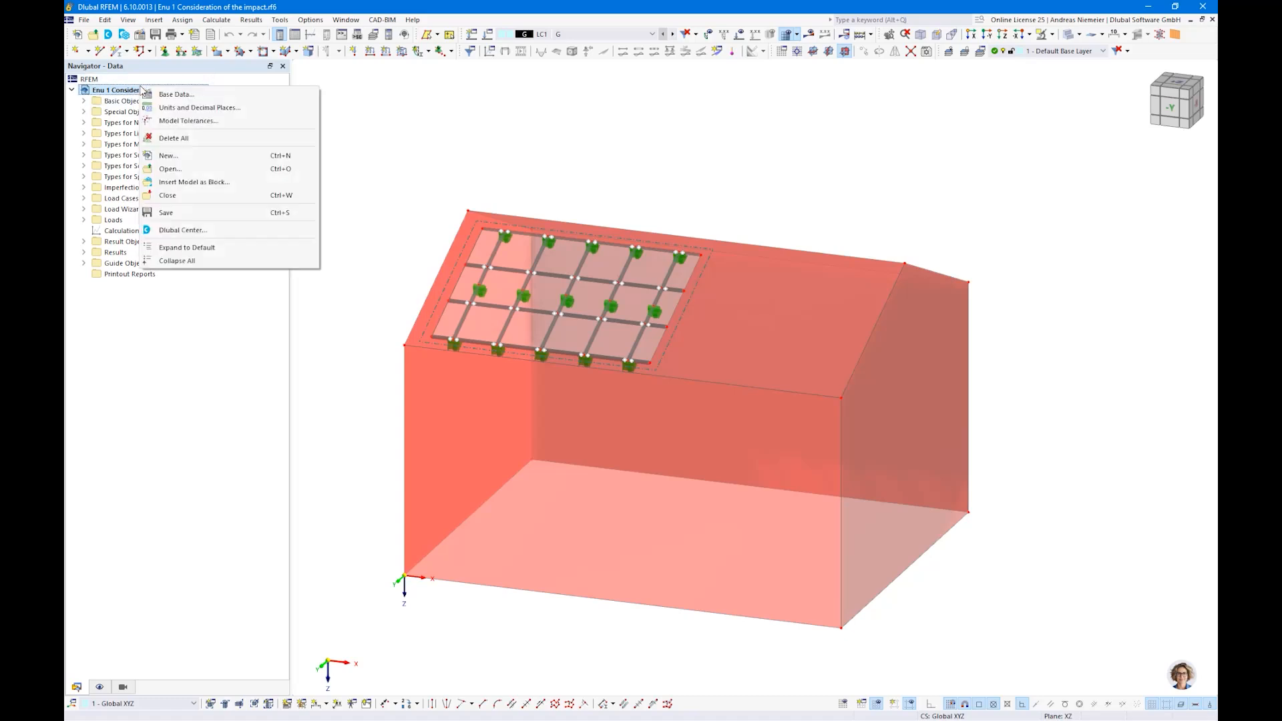
pyautogui.click(175, 94)
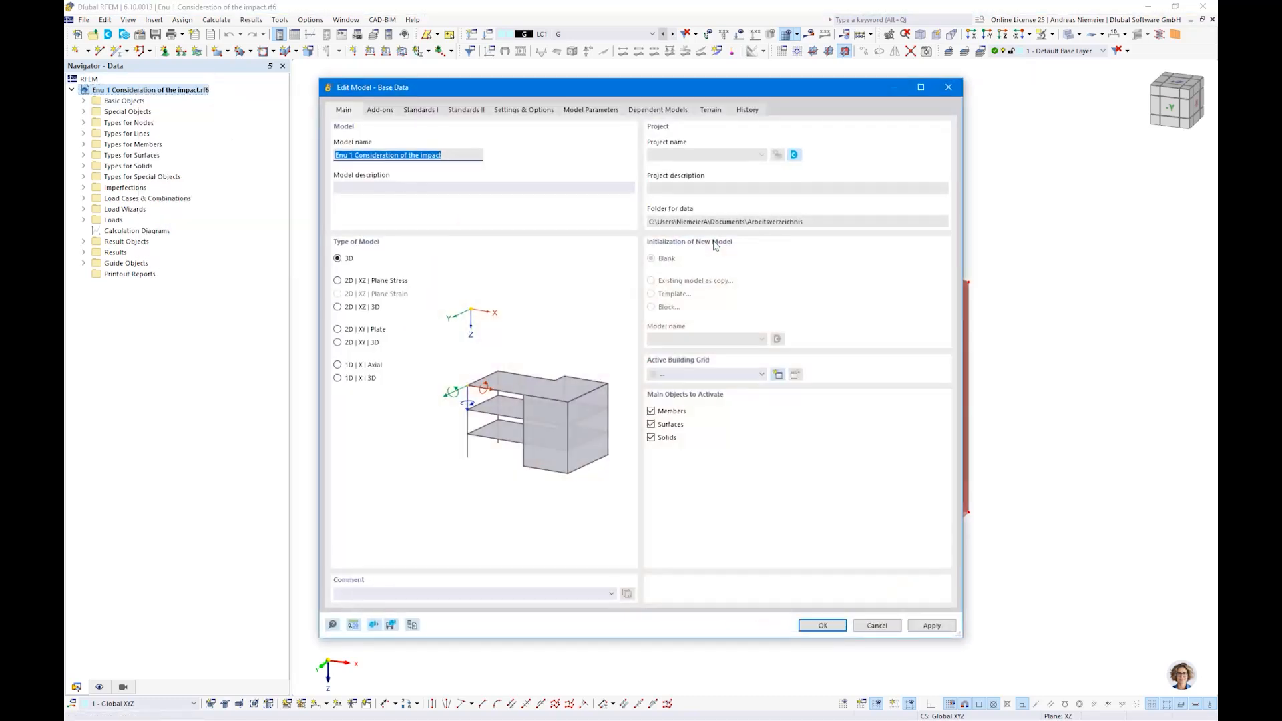
pyautogui.click(590, 110)
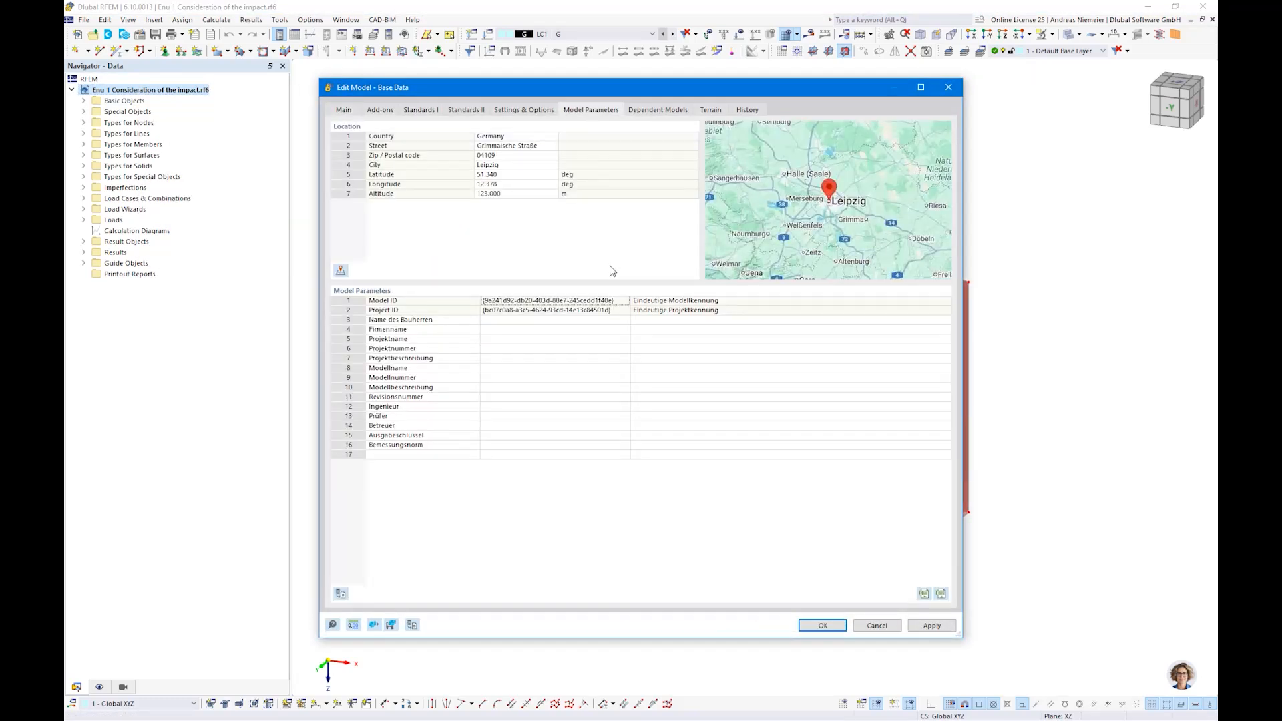
pyautogui.click(341, 270)
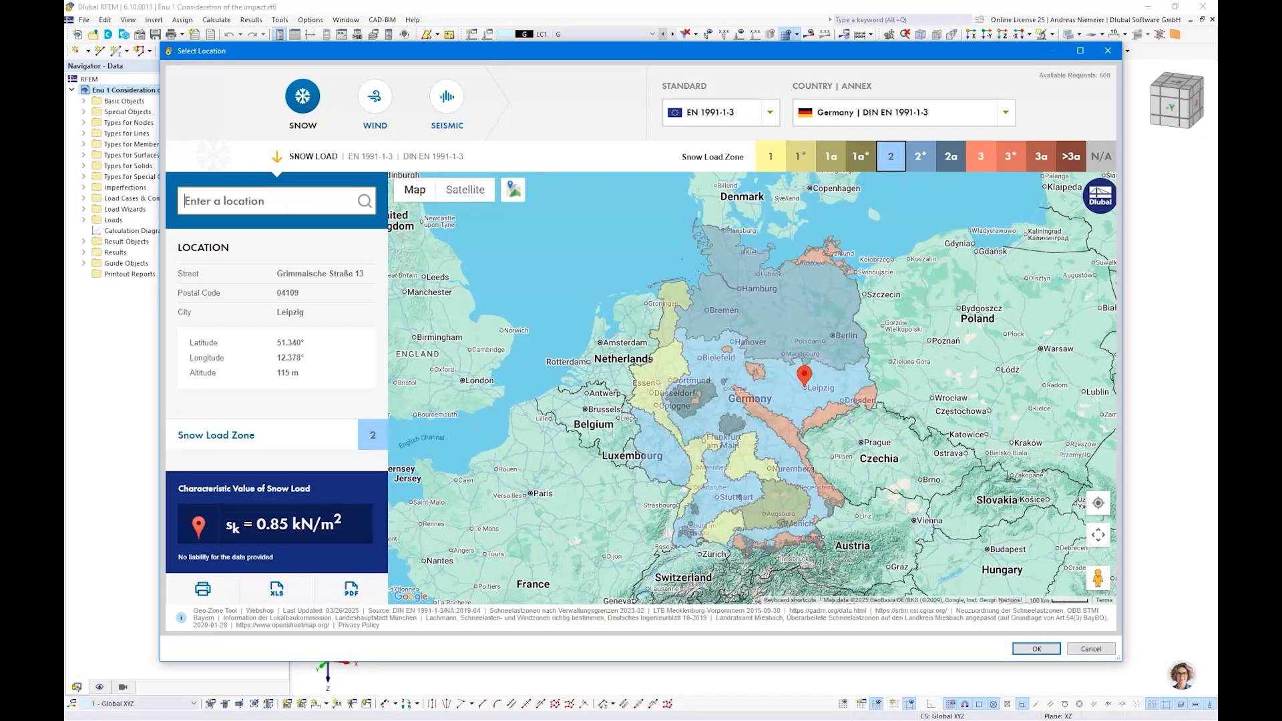
pyautogui.write('dlubal')
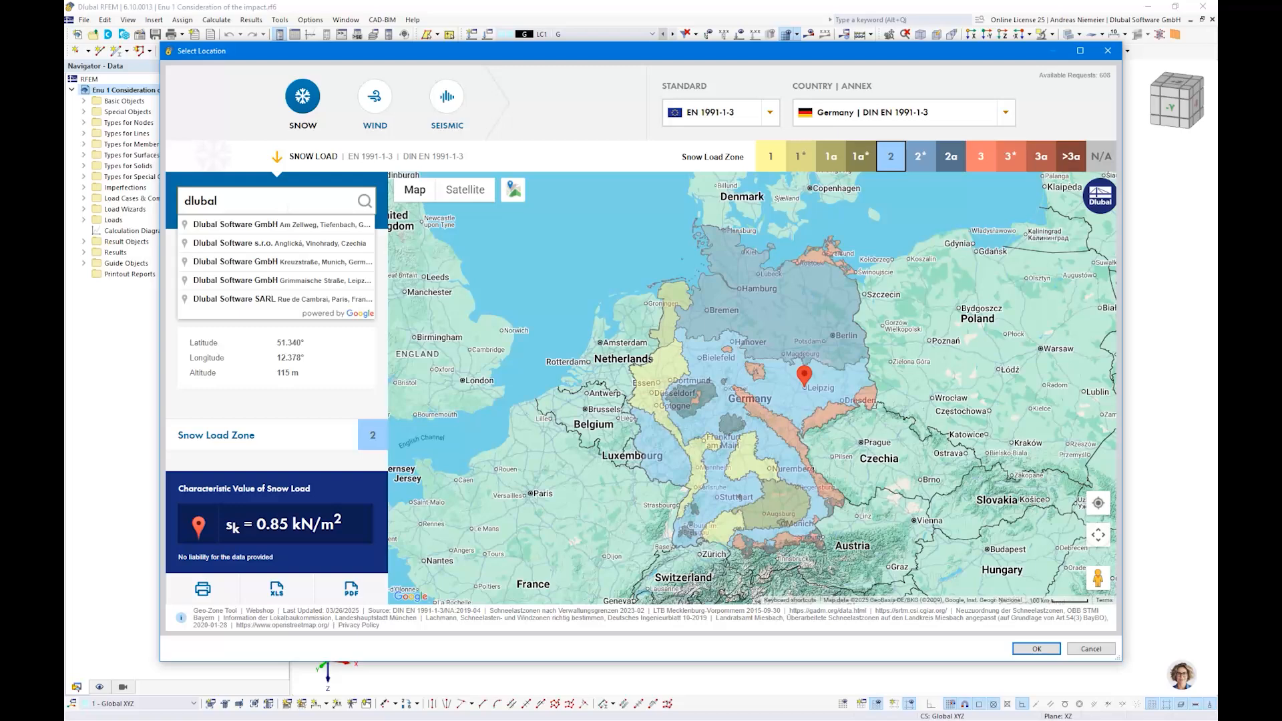
pyautogui.click(270, 226)
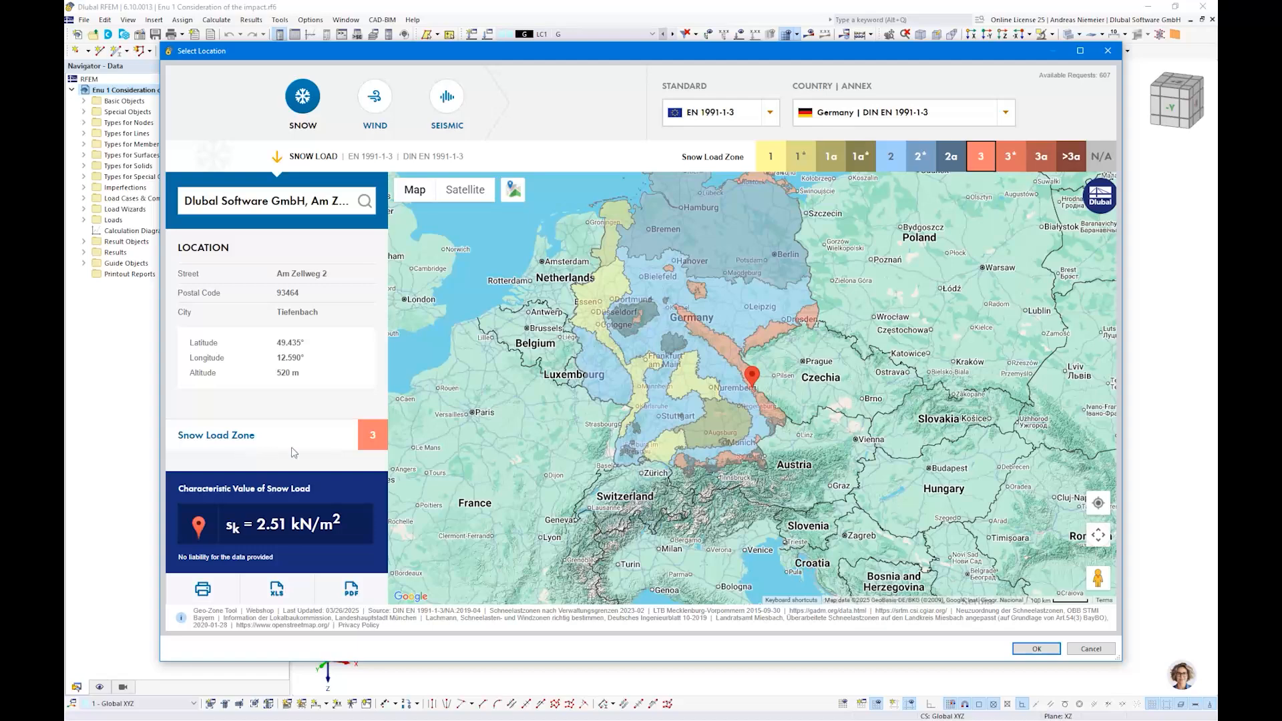
pyautogui.moveTo(240, 523); pyautogui.dragTo(313, 524)
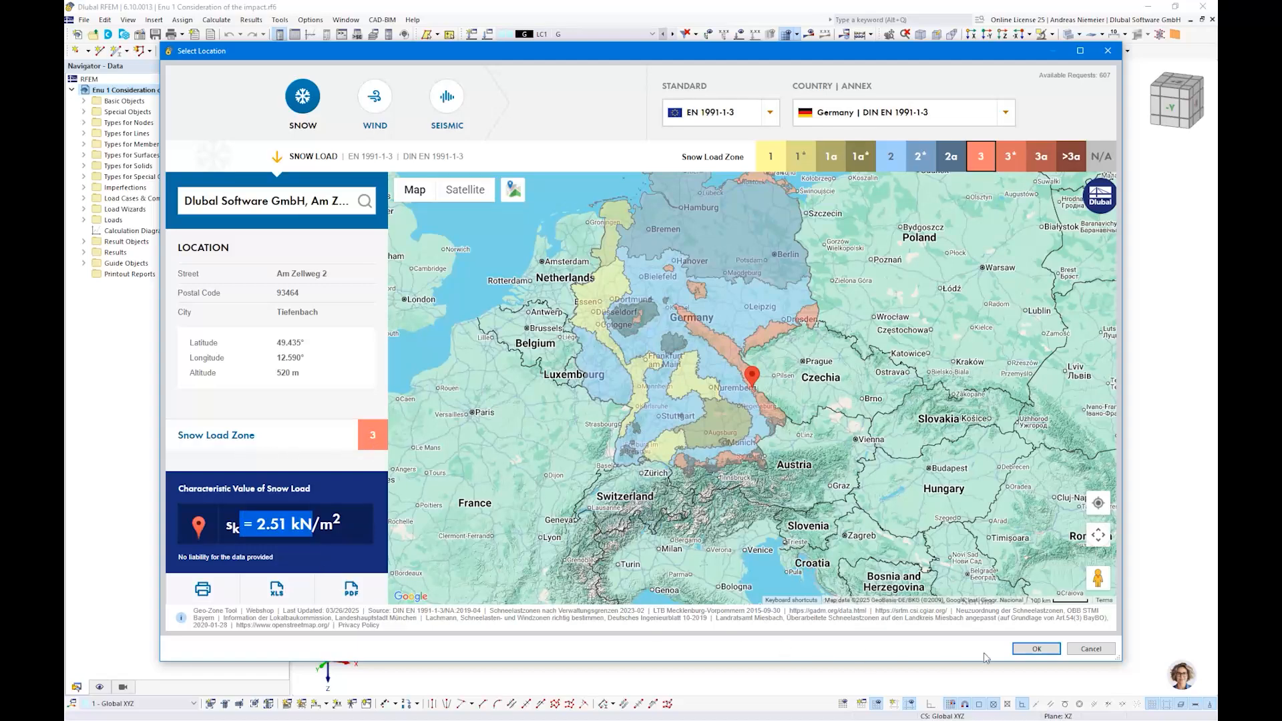
pyautogui.click(1035, 649)
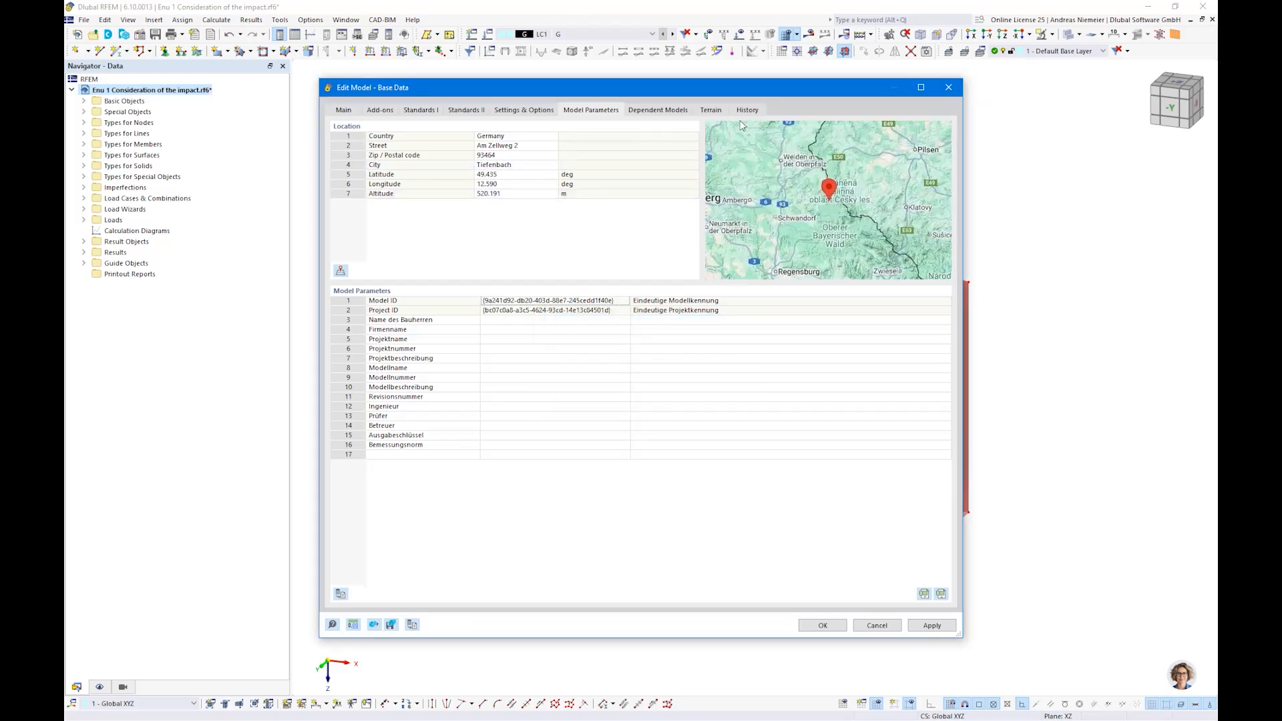
pyautogui.click(816, 626)
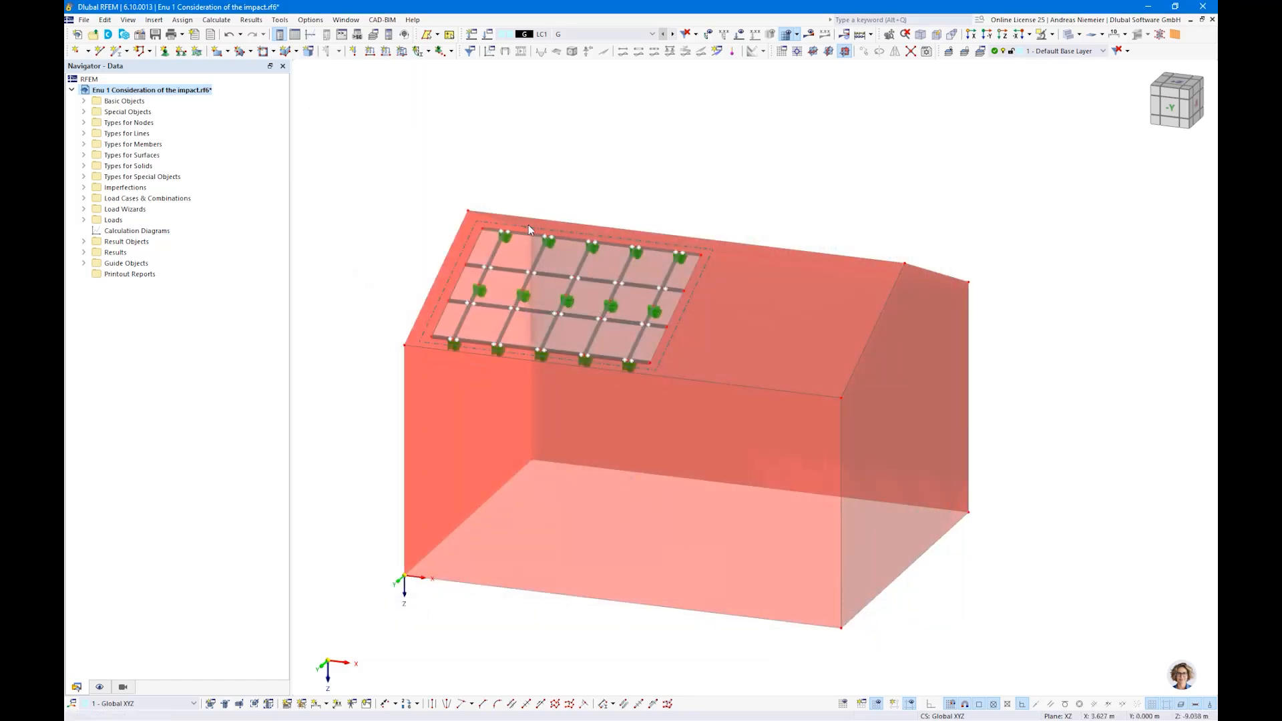
# - Create a new wind load wizard of the type Duopitch roof
pyautogui.keyDown('ctrl'); pyautogui.moveTo(334, 401); pyautogui.dragTo(335, 368, button='middle'); pyautogui.keyUp('ctrl')
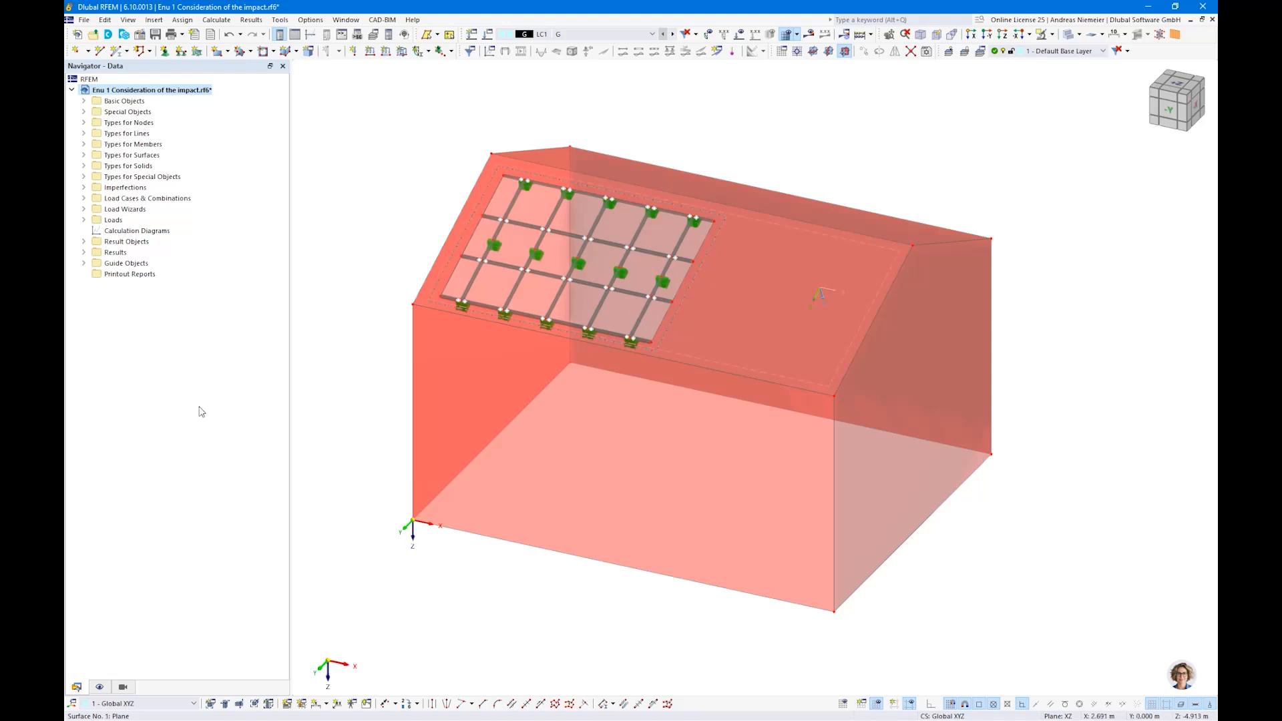
pyautogui.click(84, 209)
pyautogui.click(110, 252)
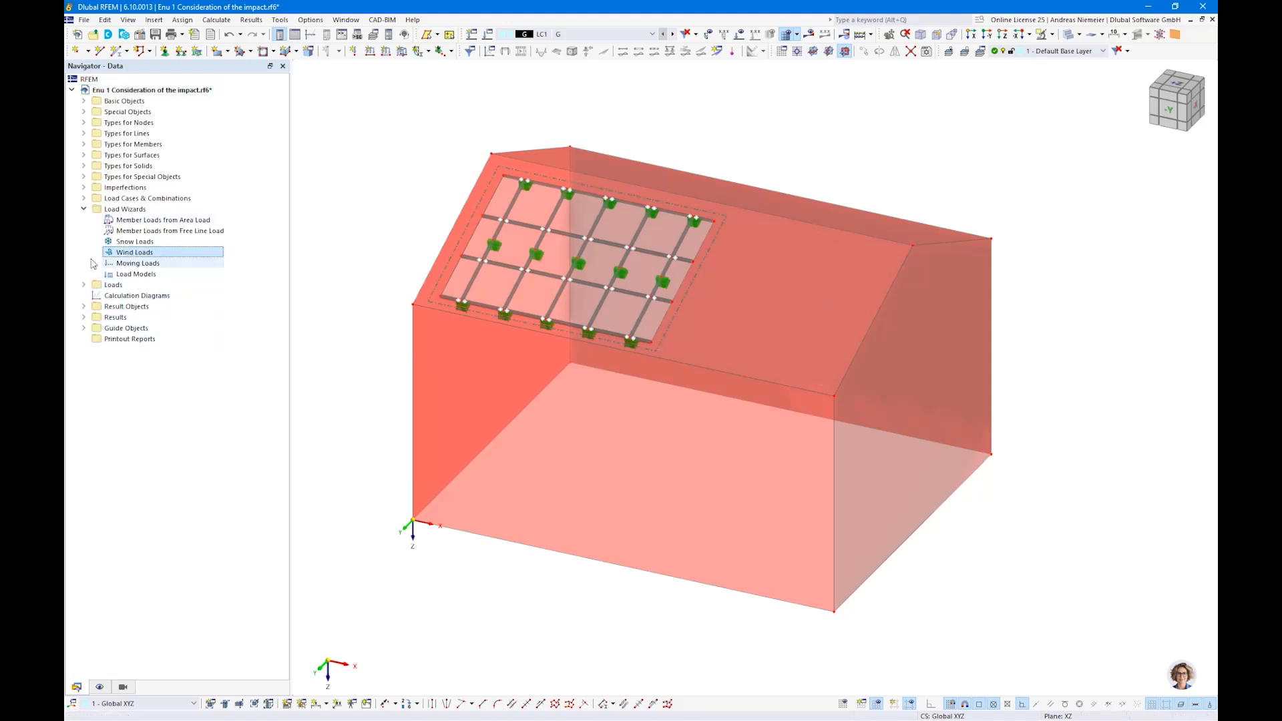
pyautogui.rightClick(121, 252)
pyautogui.click(160, 266)
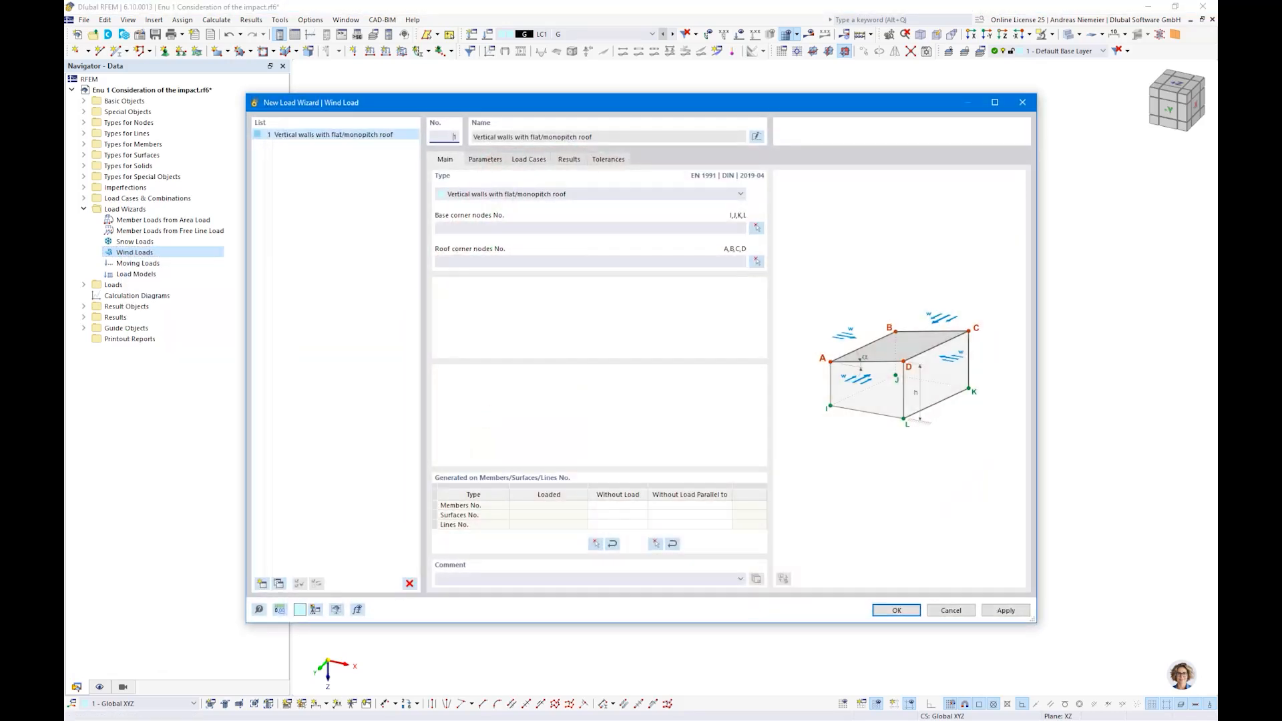
pyautogui.click(557, 199)
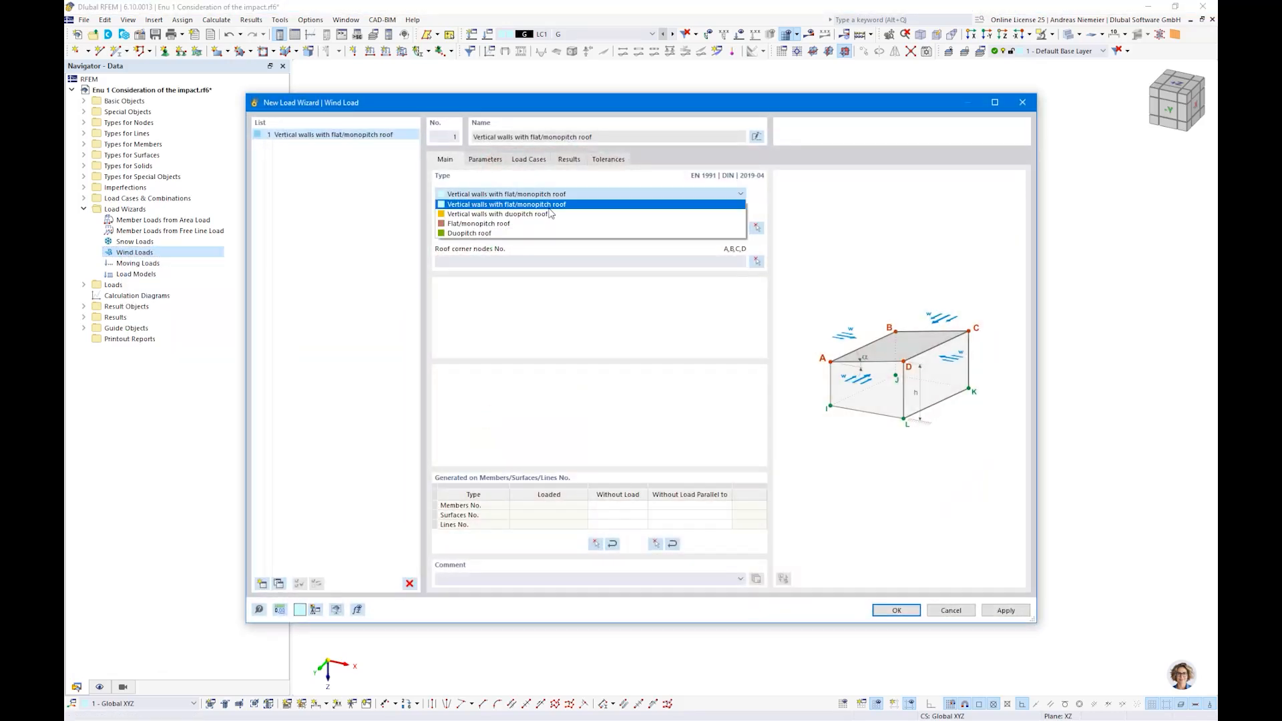
pyautogui.click(474, 233)
# - Assign the six corner nodes of the gable roof, 5, 6, 10 and 7-9, to the wind load wizard
pyautogui.click(757, 231)
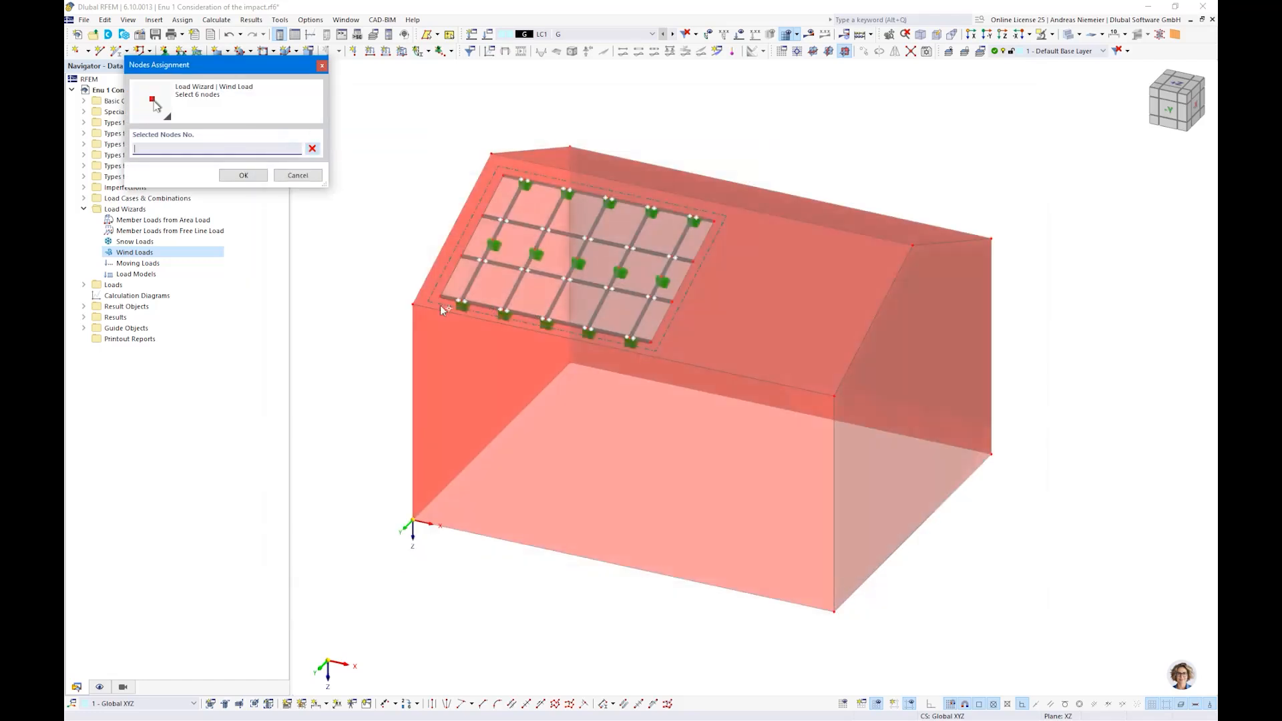
pyautogui.click(414, 306)
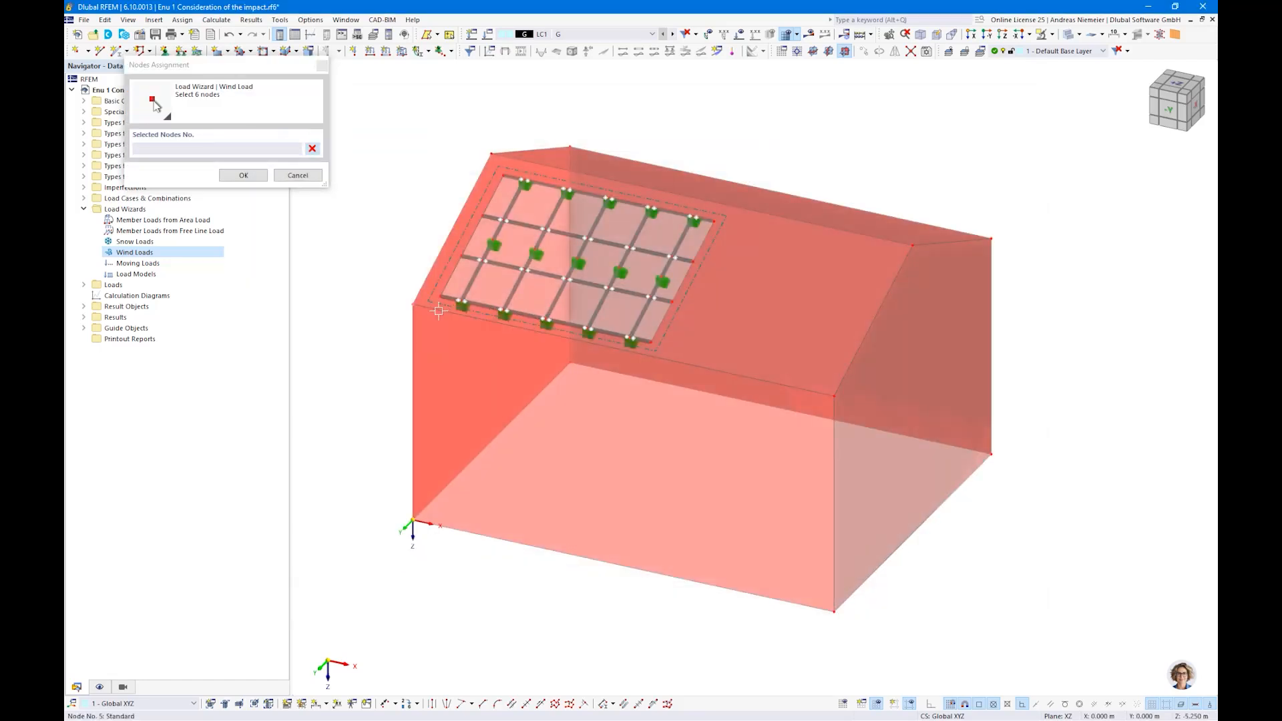
pyautogui.click(835, 396)
pyautogui.click(912, 247)
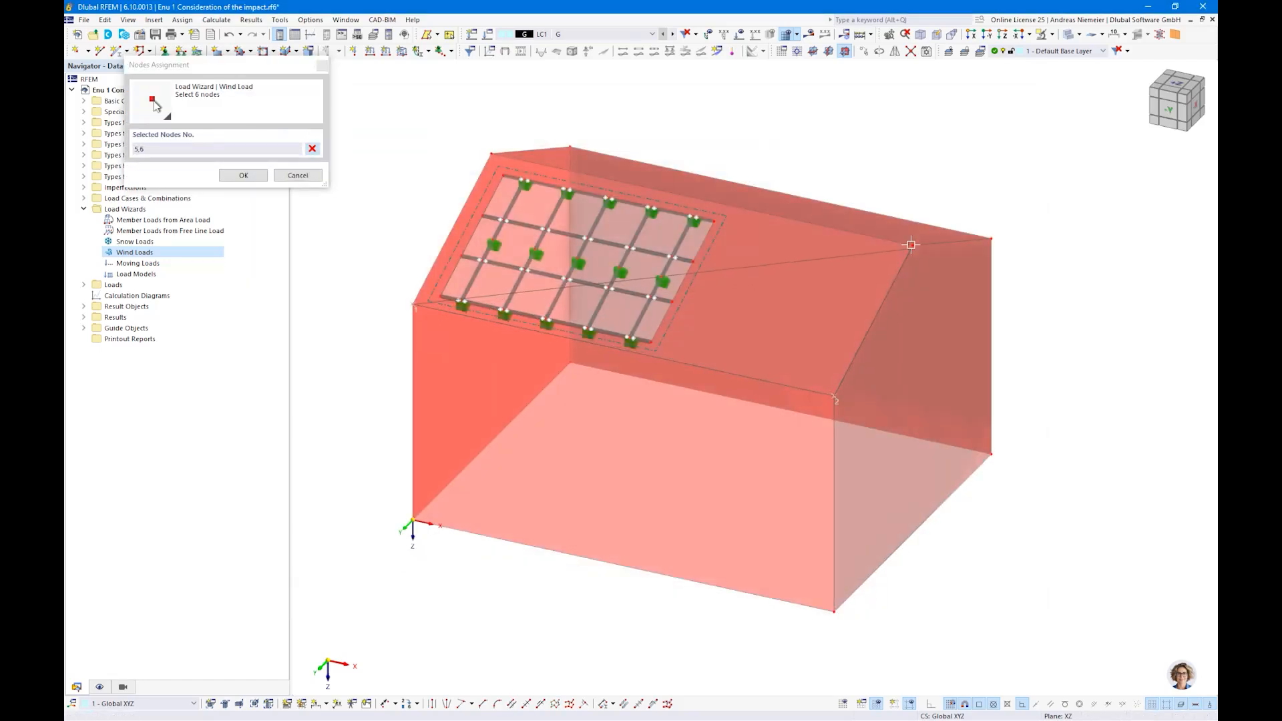
pyautogui.click(992, 239)
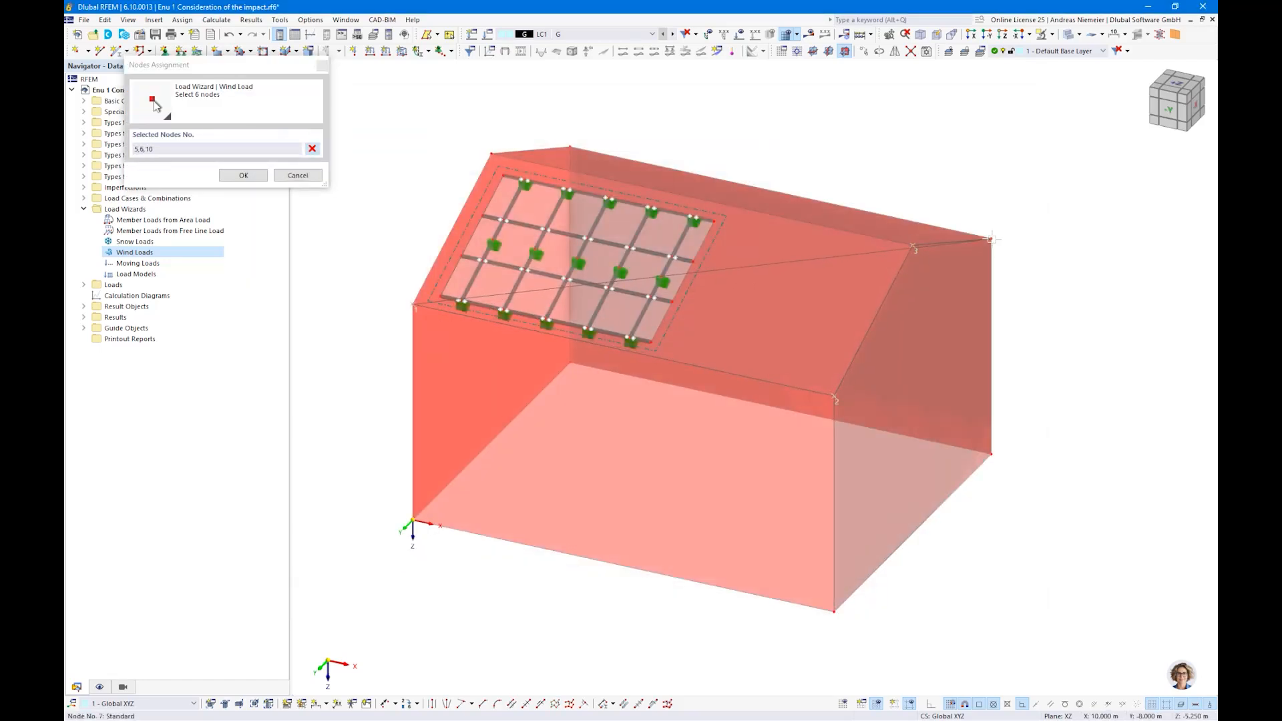
pyautogui.click(568, 147)
pyautogui.click(492, 154)
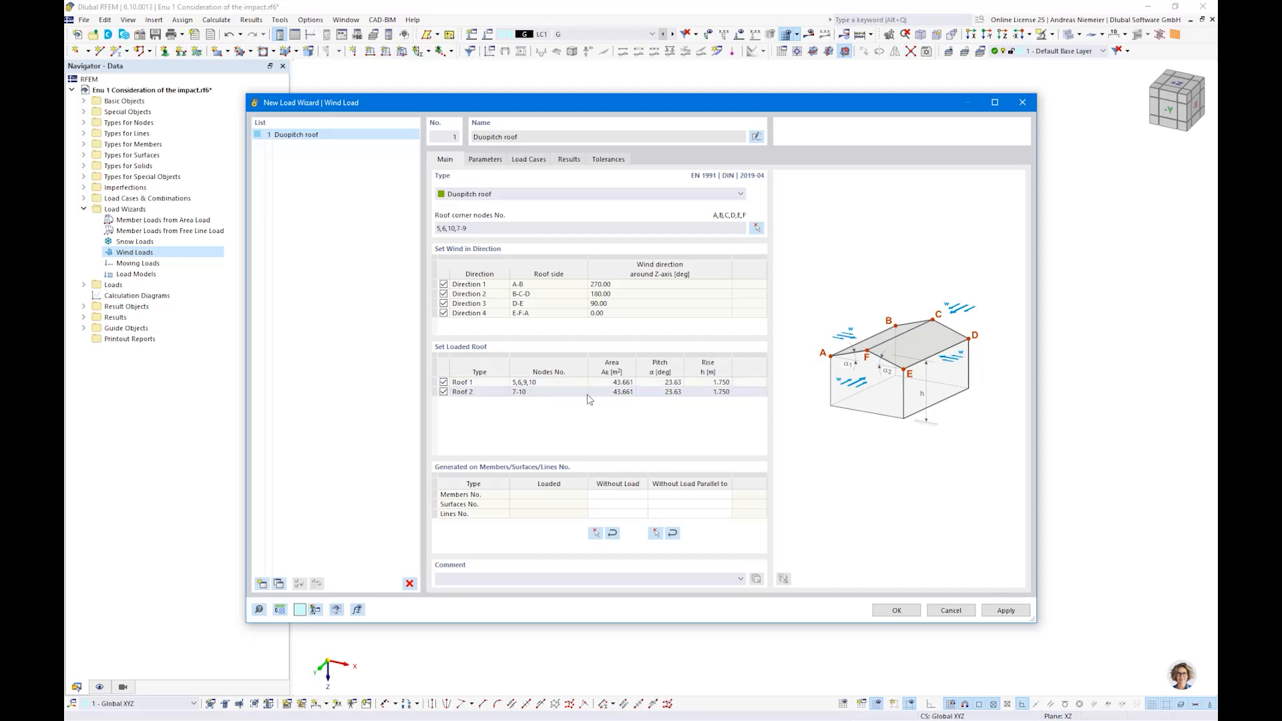
# - Check the wind parameters and generate load cases for all cases of the four wind directions
pyautogui.click(494, 160)
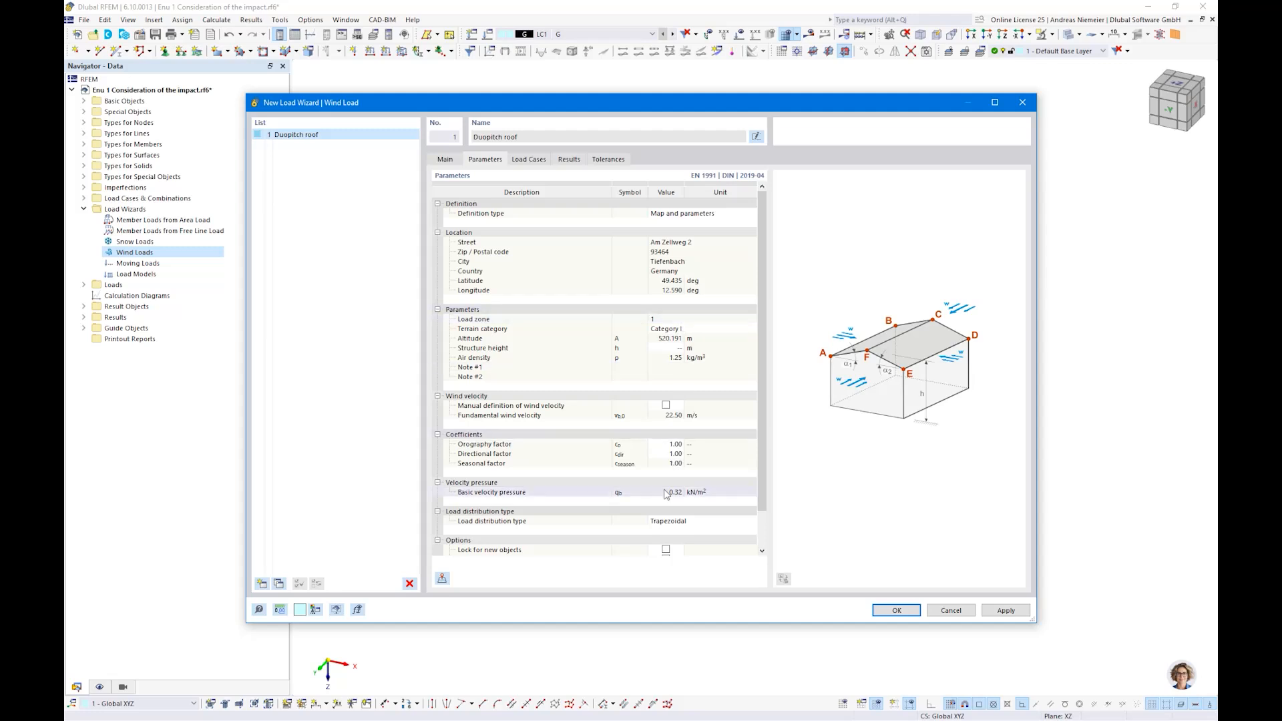
pyautogui.click(528, 159)
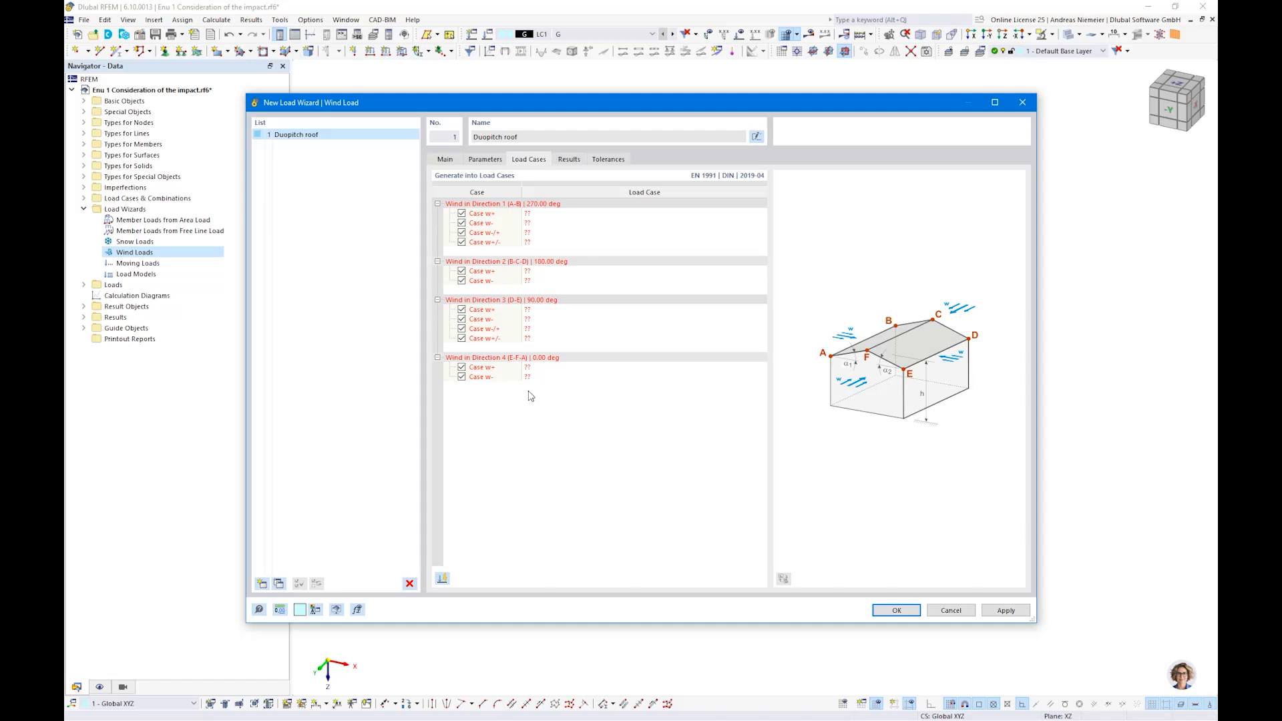
pyautogui.click(442, 579)
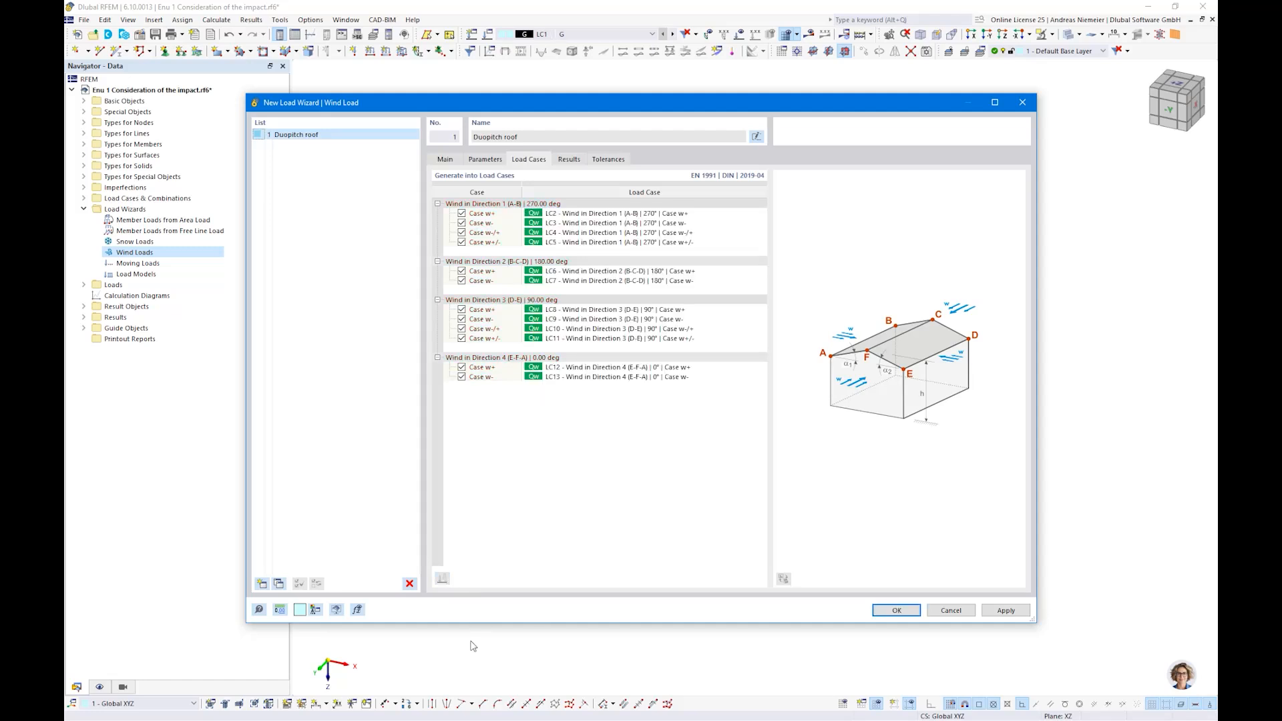
# - Set the structure height to 7 m in the wind load parameters and generate the wind loads
pyautogui.click(888, 611)
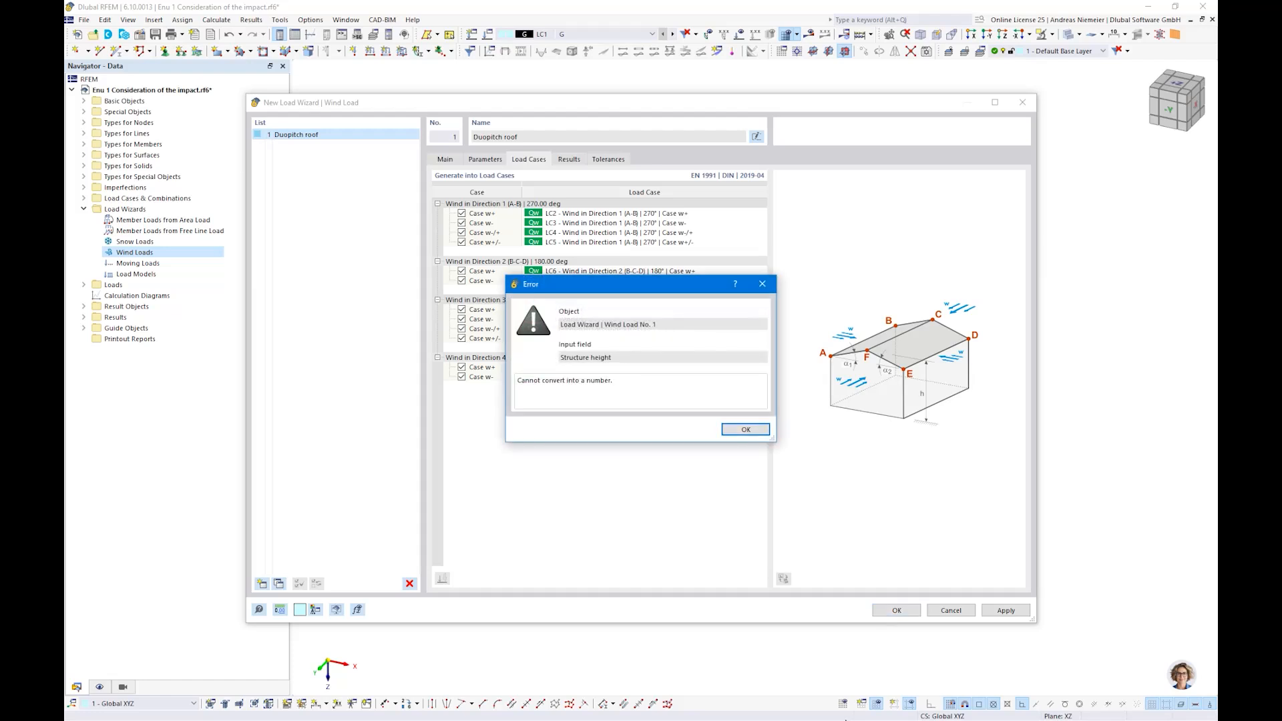
pyautogui.click(746, 430)
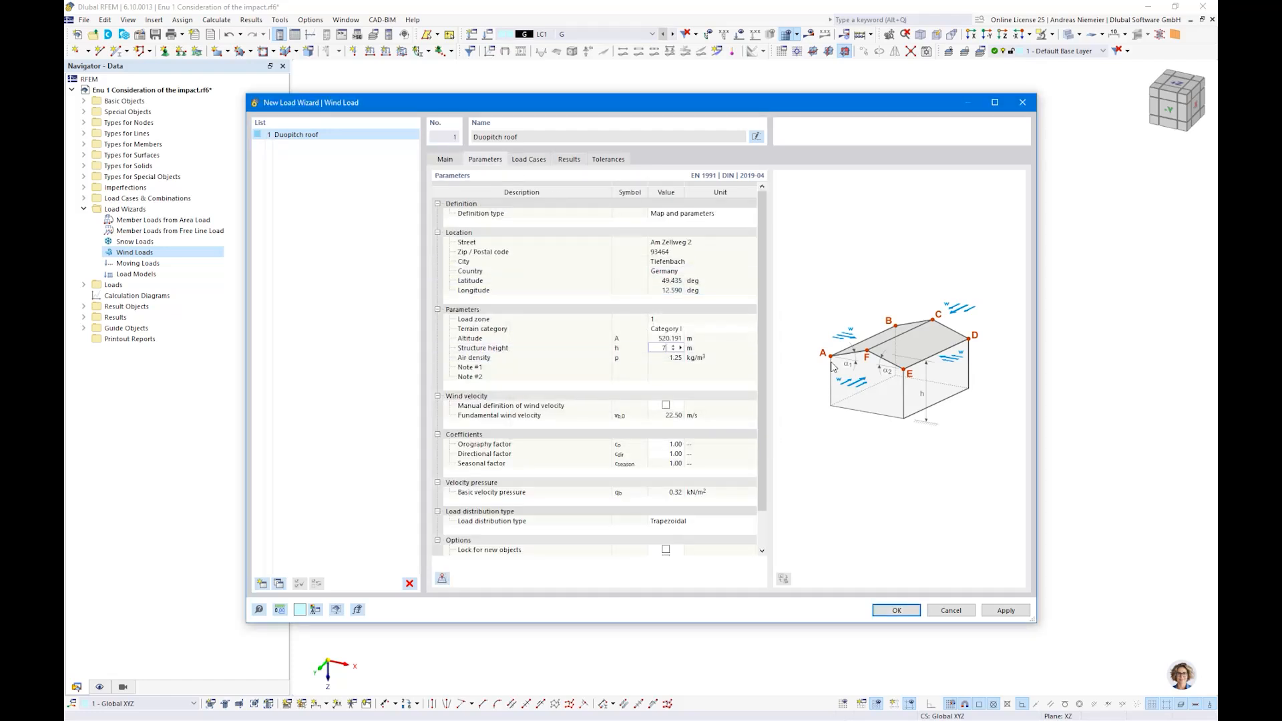
pyautogui.write('7')
pyautogui.press('Return')
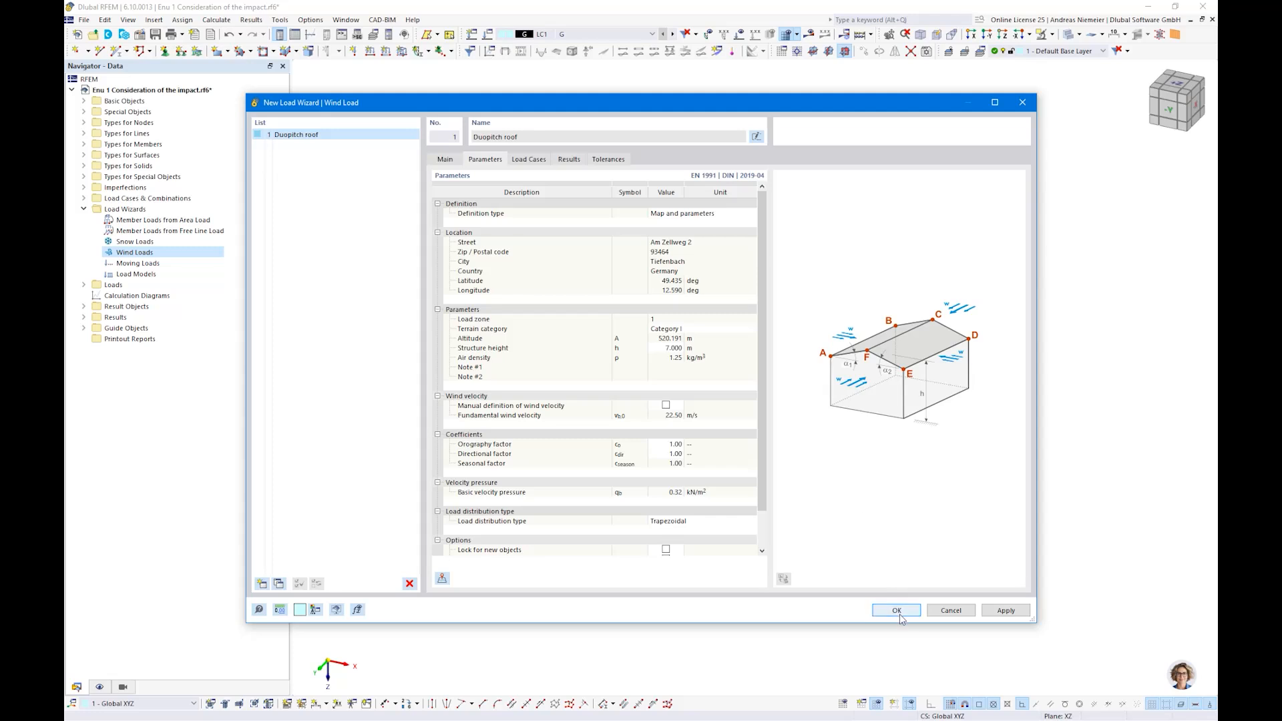
pyautogui.press('Return')
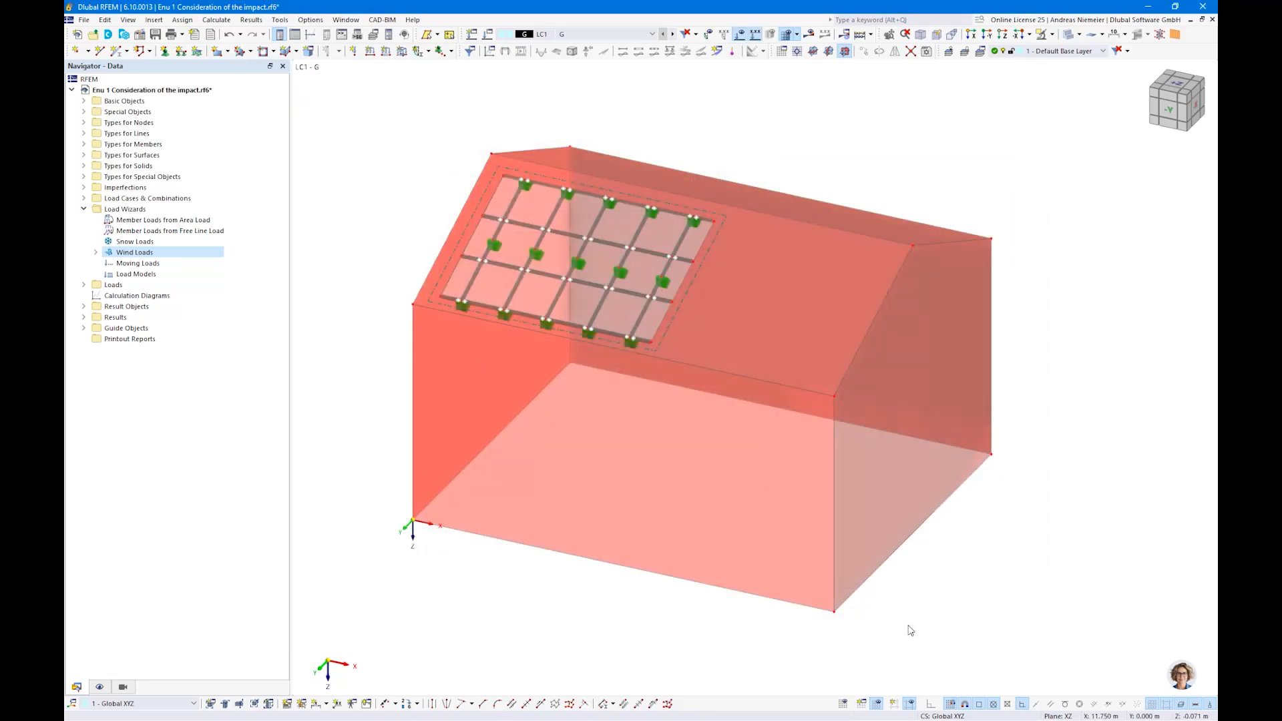
# - Display wind load case LC2 and go through the subsequent wind load cases to examine the loads on the panel substructure
pyautogui.click(646, 35)
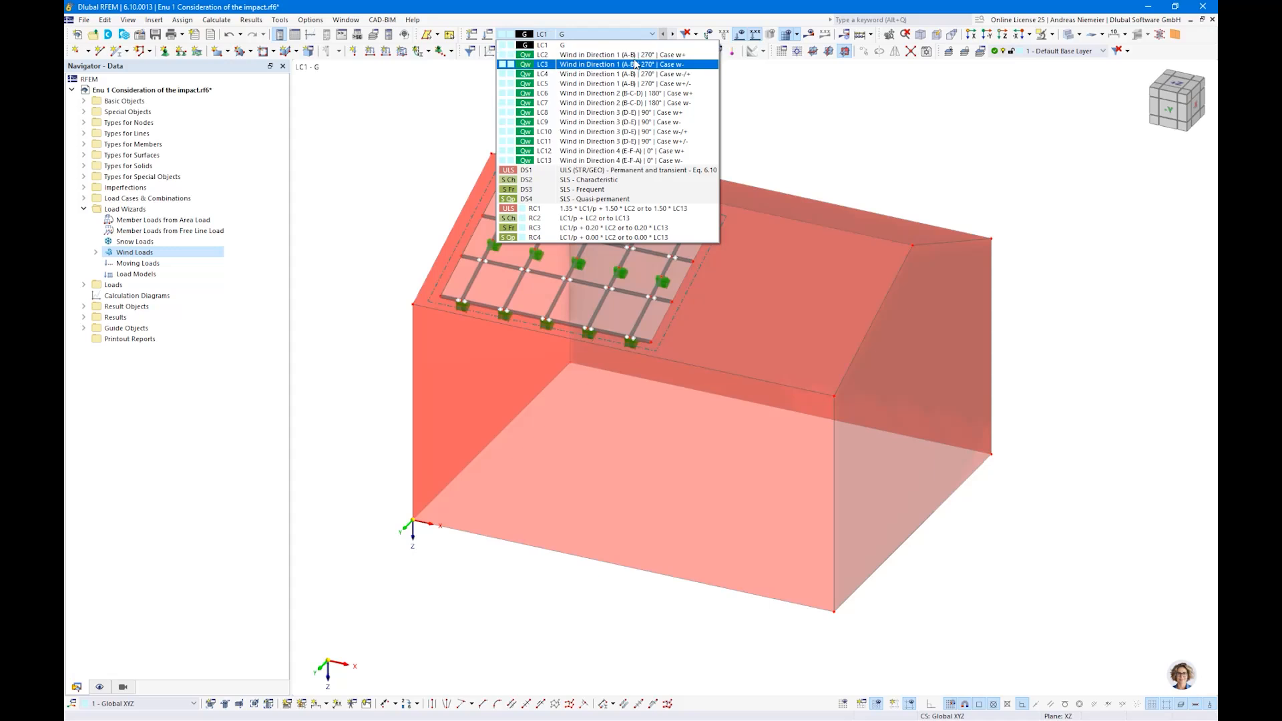
pyautogui.click(638, 55)
pyautogui.scroll(-2, 643, 314)
pyautogui.keyDown('ctrl'); pyautogui.moveTo(910, 458); pyautogui.dragTo(732, 395, button='middle'); pyautogui.keyUp('ctrl')
pyautogui.scroll(4, 668, 355)
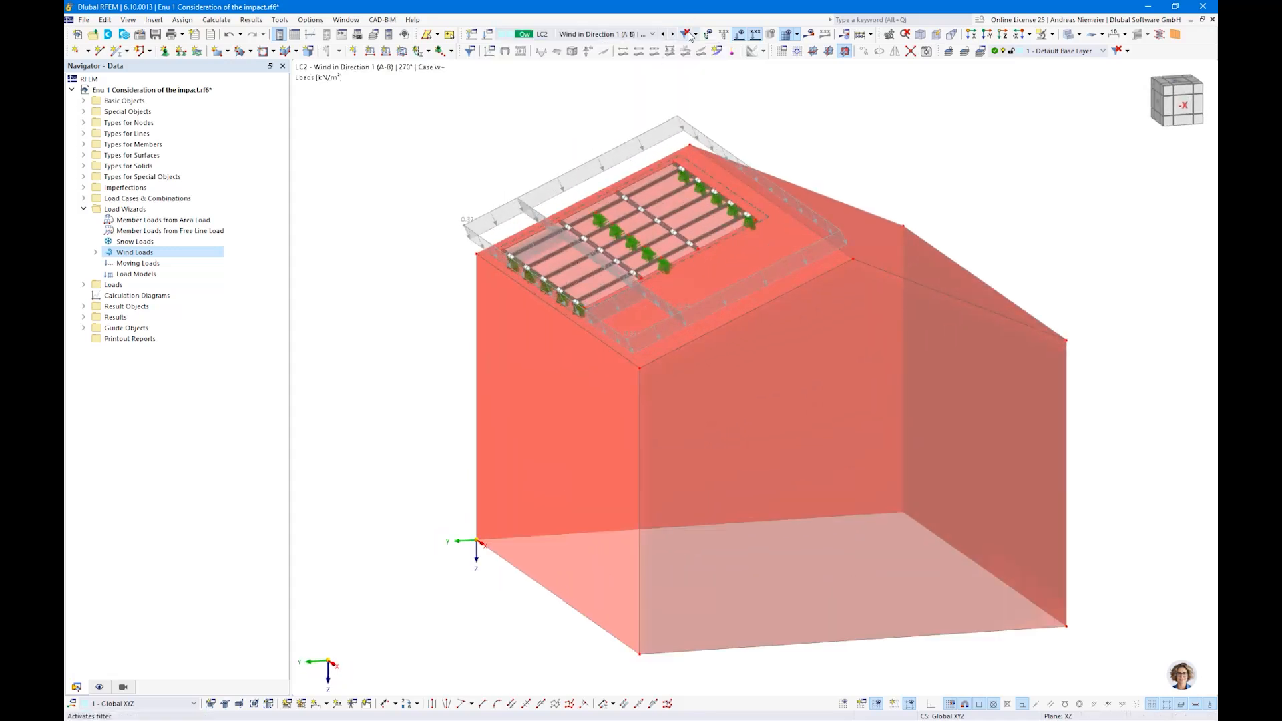
pyautogui.click(671, 34)
pyautogui.click(671, 34)
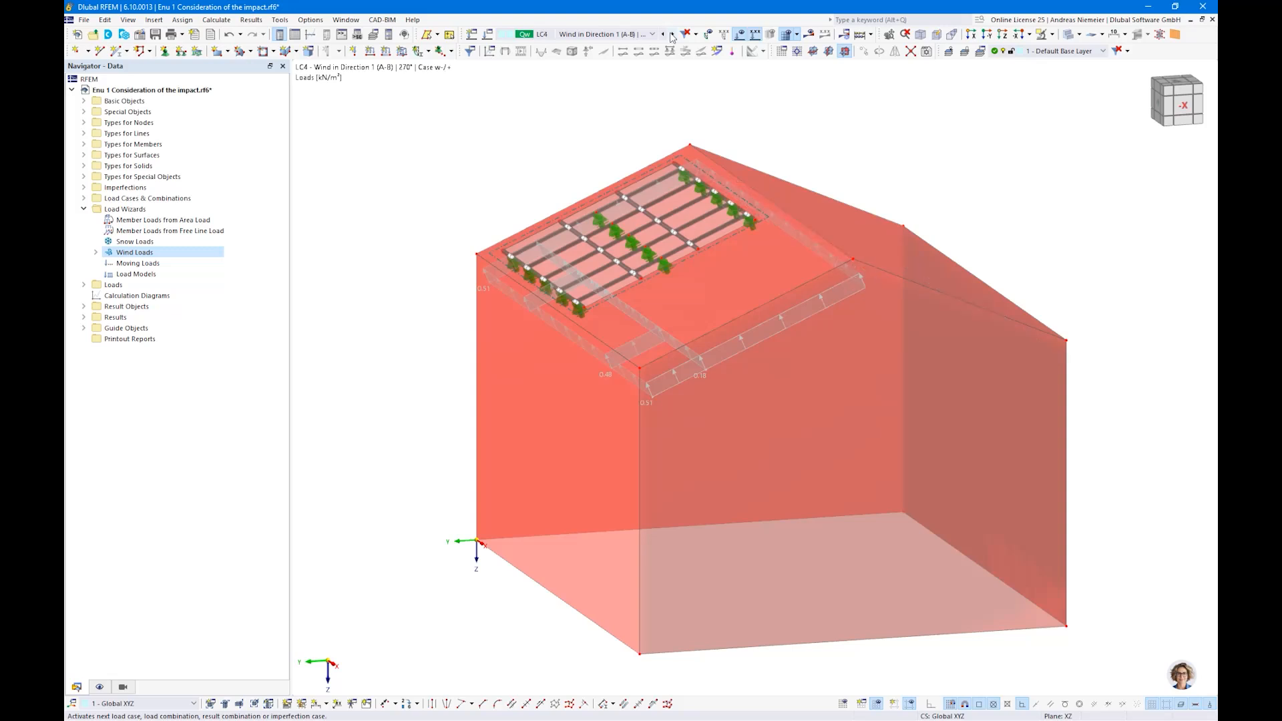
pyautogui.click(671, 34)
pyautogui.click(672, 34)
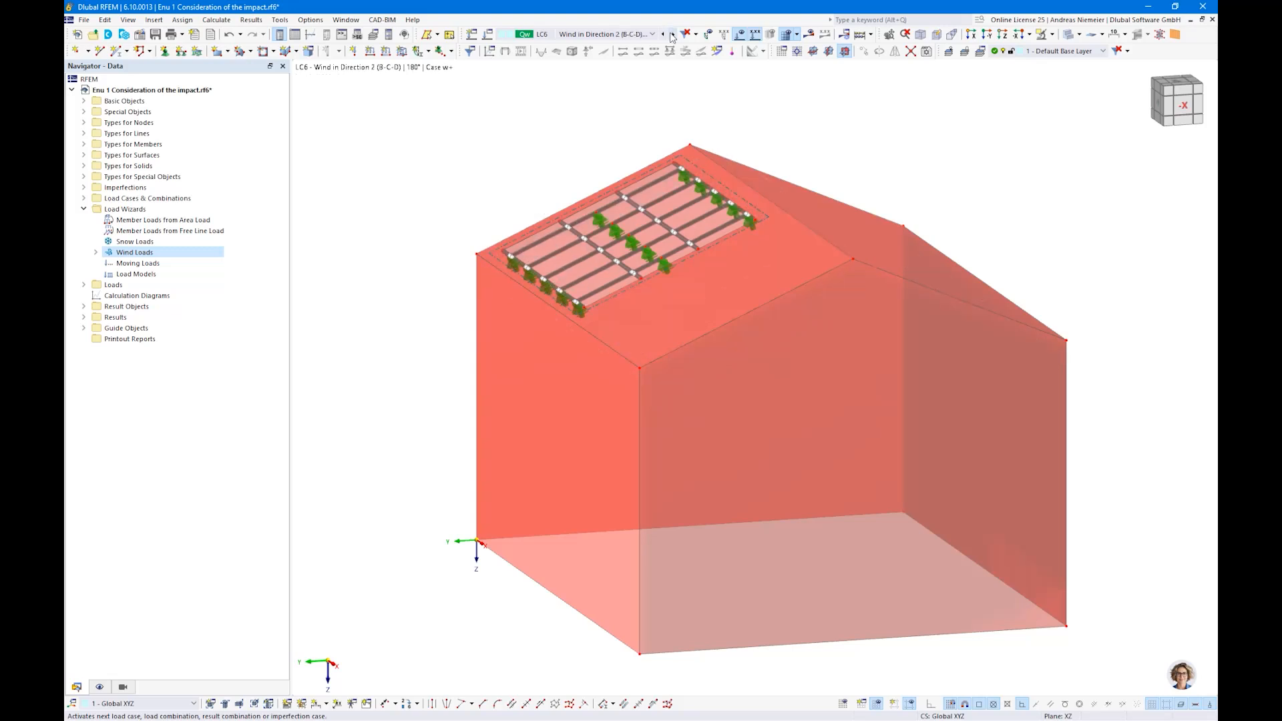
pyautogui.click(672, 34)
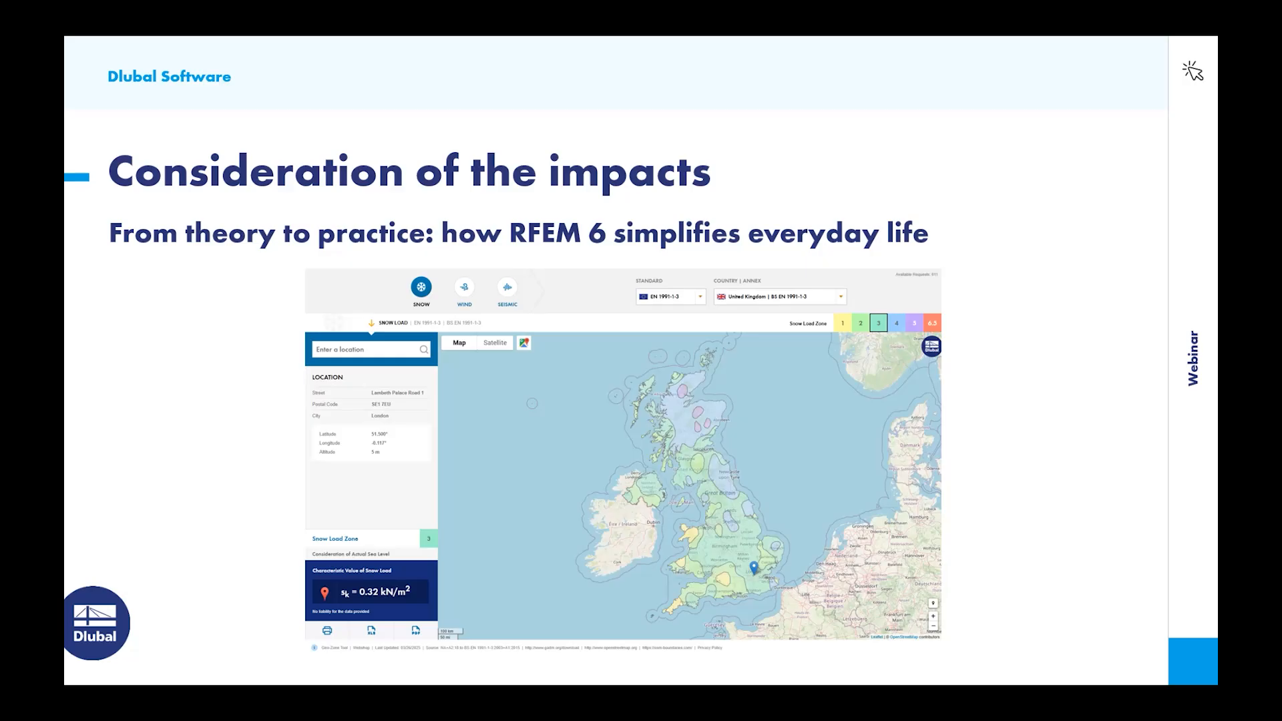
pyautogui.click(242, 381)
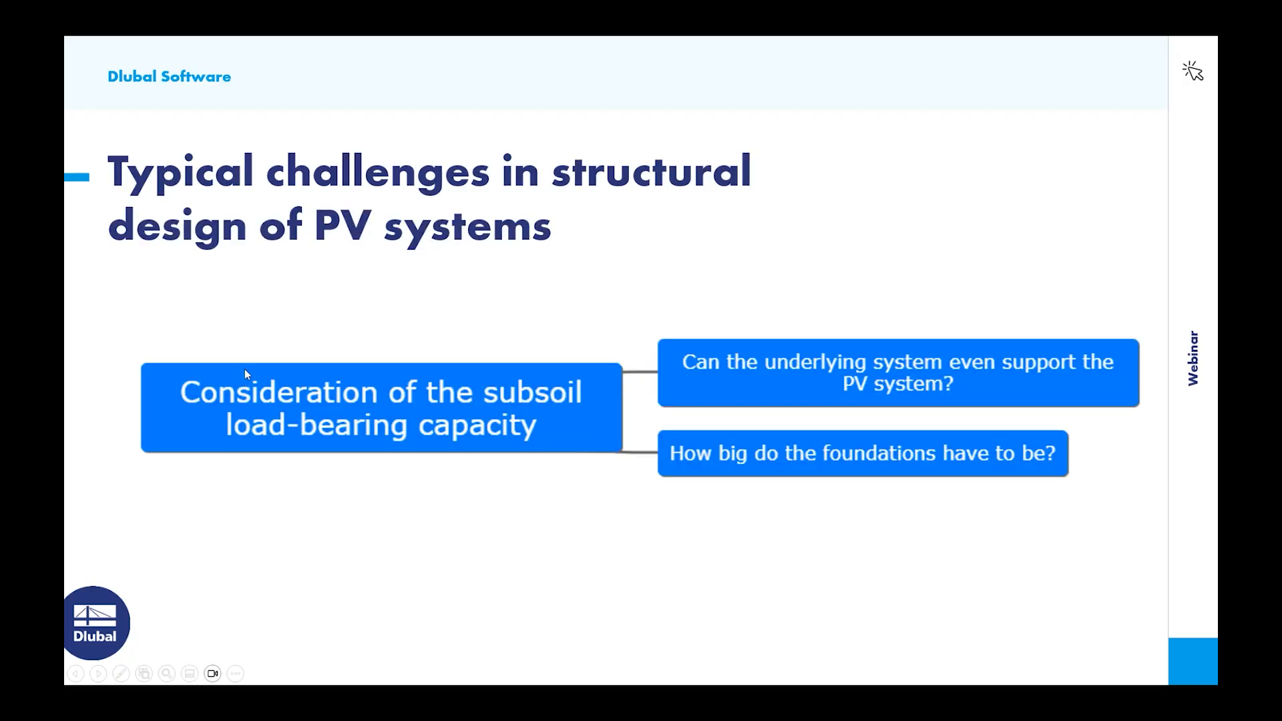
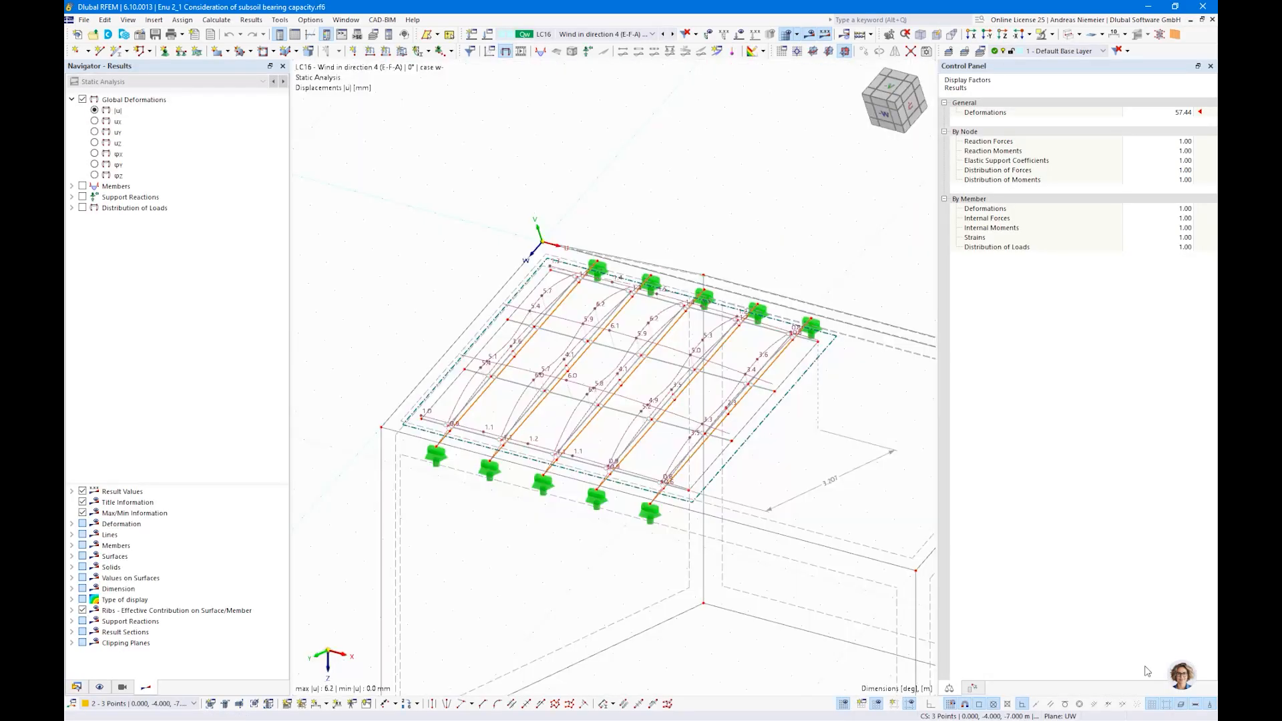
pyautogui.moveTo(767, 541); pyautogui.dragTo(673, 454, button='middle')
pyautogui.scroll(-2, 674, 453)
pyautogui.scroll(-3, 667, 457)
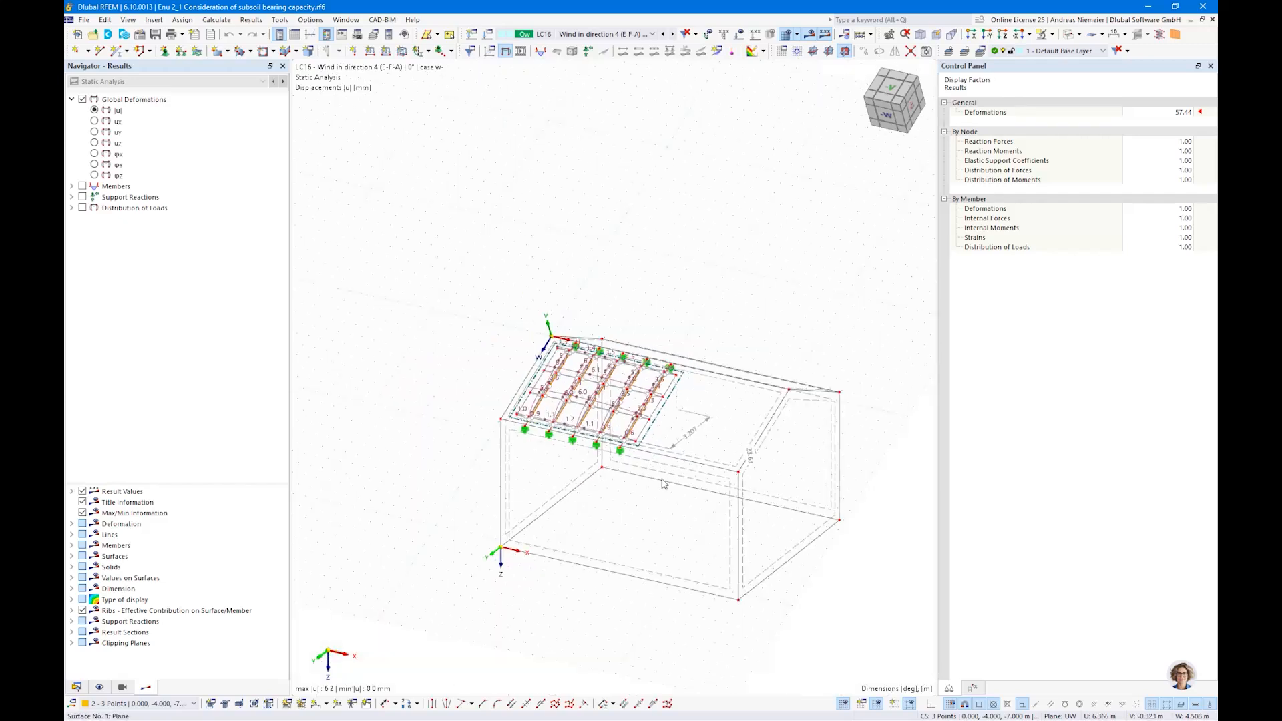
pyautogui.scroll(3, 533, 477)
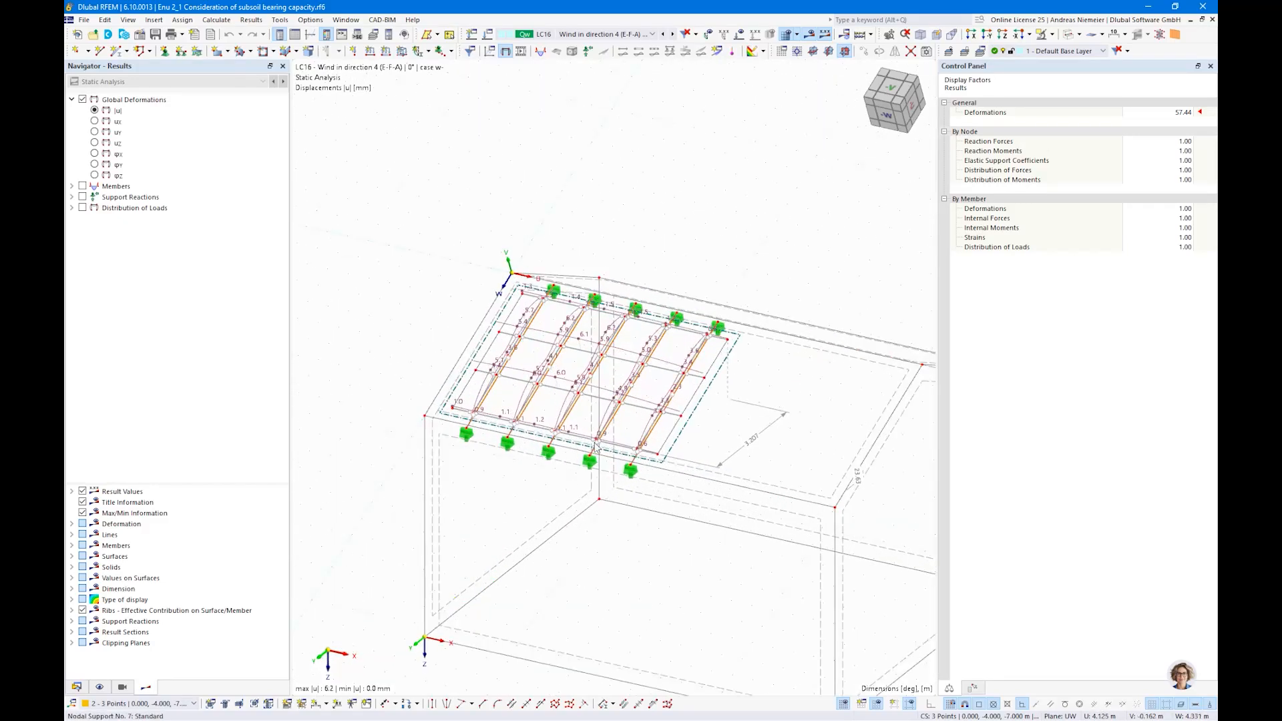
pyautogui.click(586, 34)
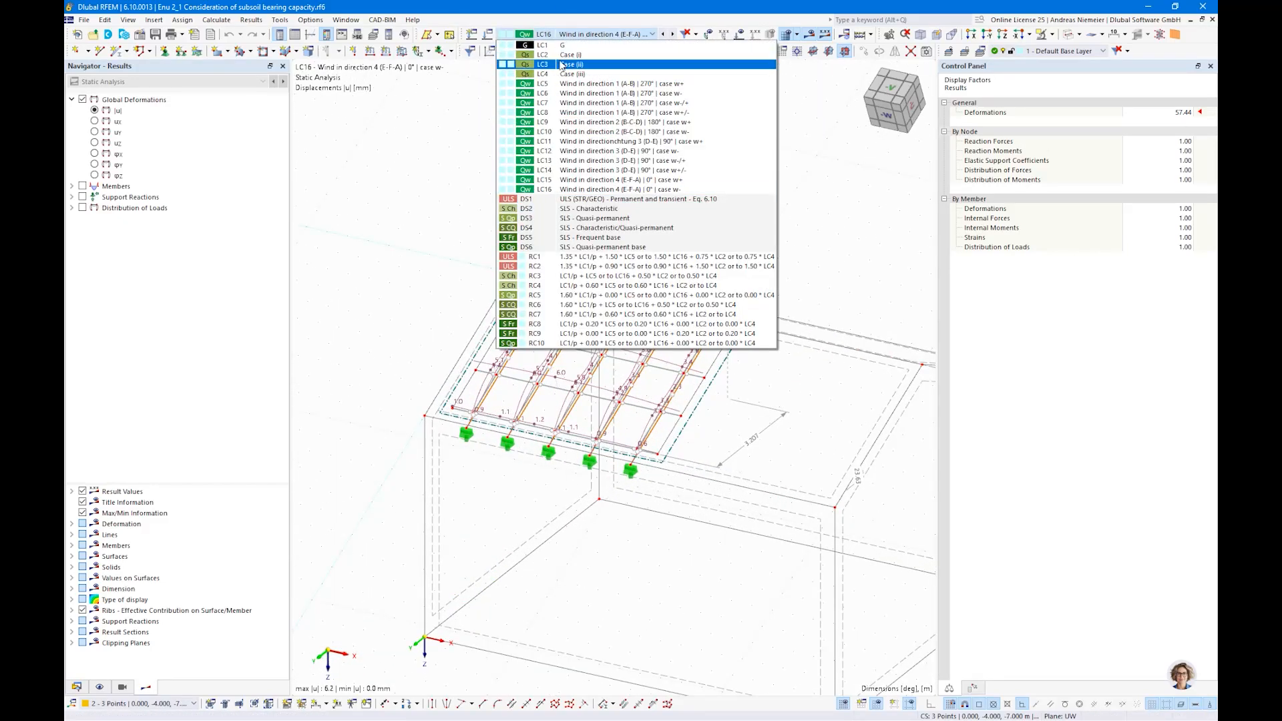
pyautogui.click(475, 143)
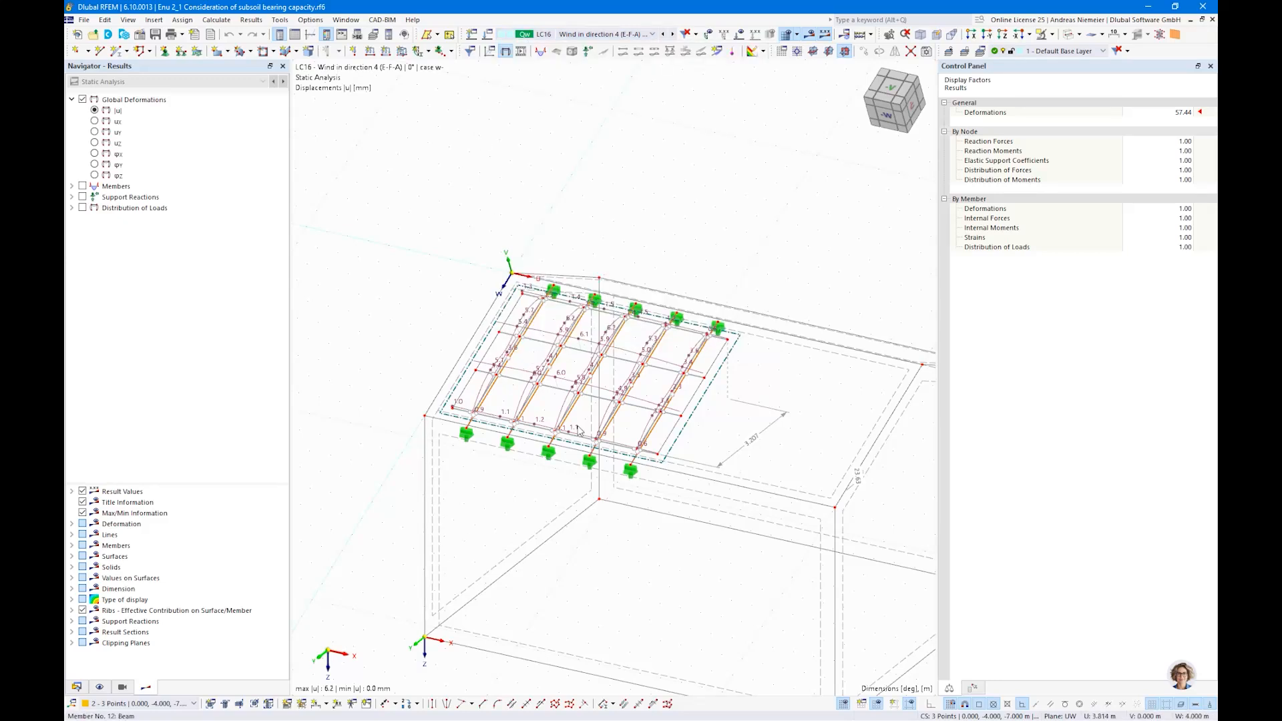
# - Show the member deformations of the roof substructure as colored sections and display the results of load case LC4
pyautogui.scroll(2, 556, 416)
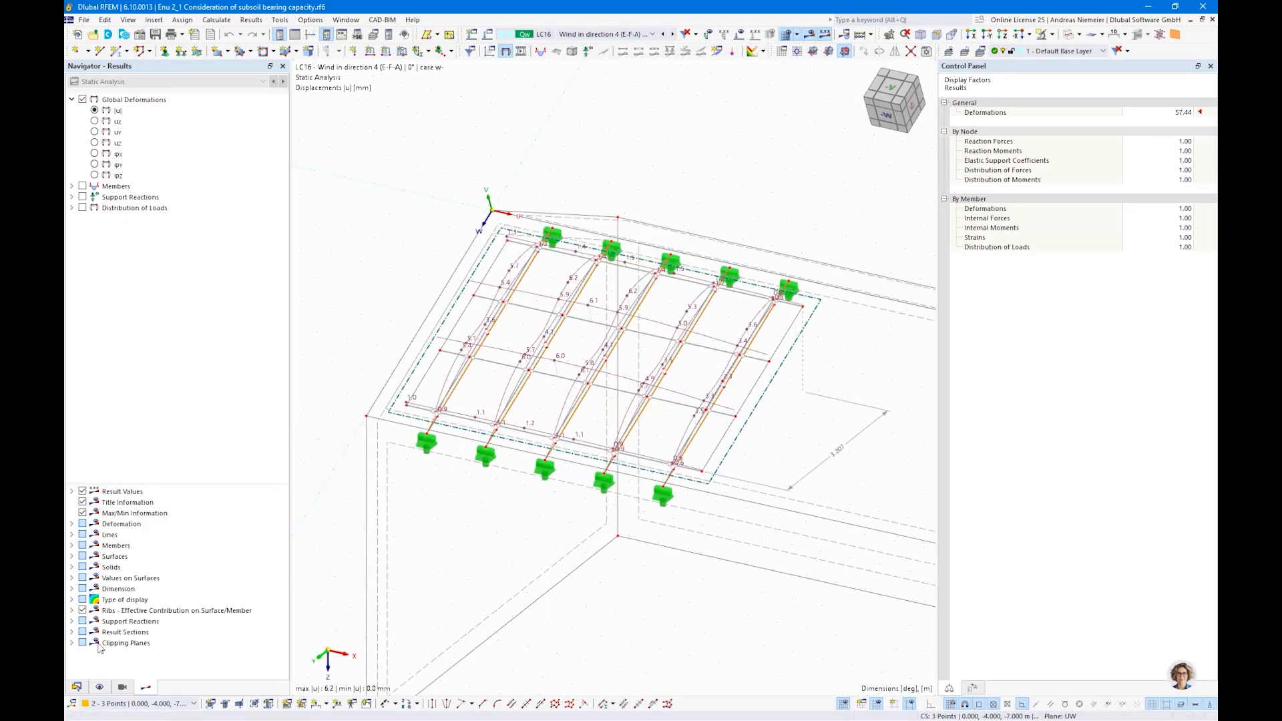
pyautogui.click(73, 524)
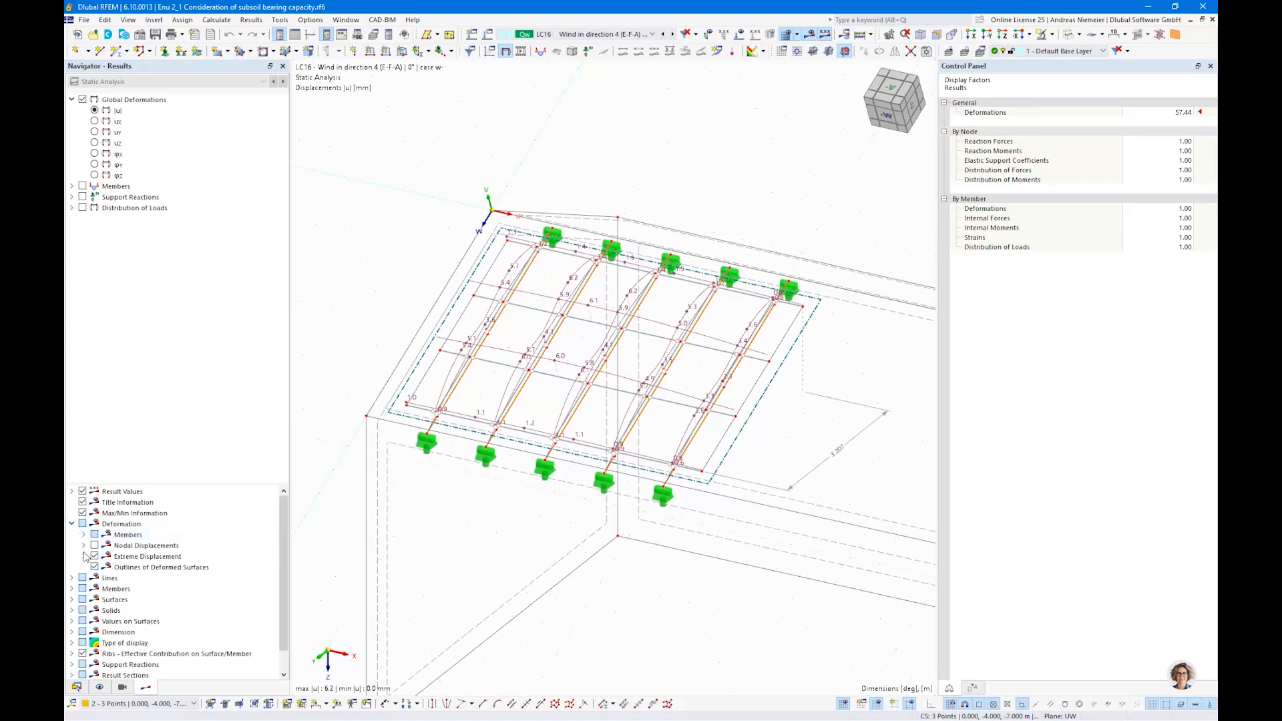
pyautogui.click(83, 534)
pyautogui.click(106, 567)
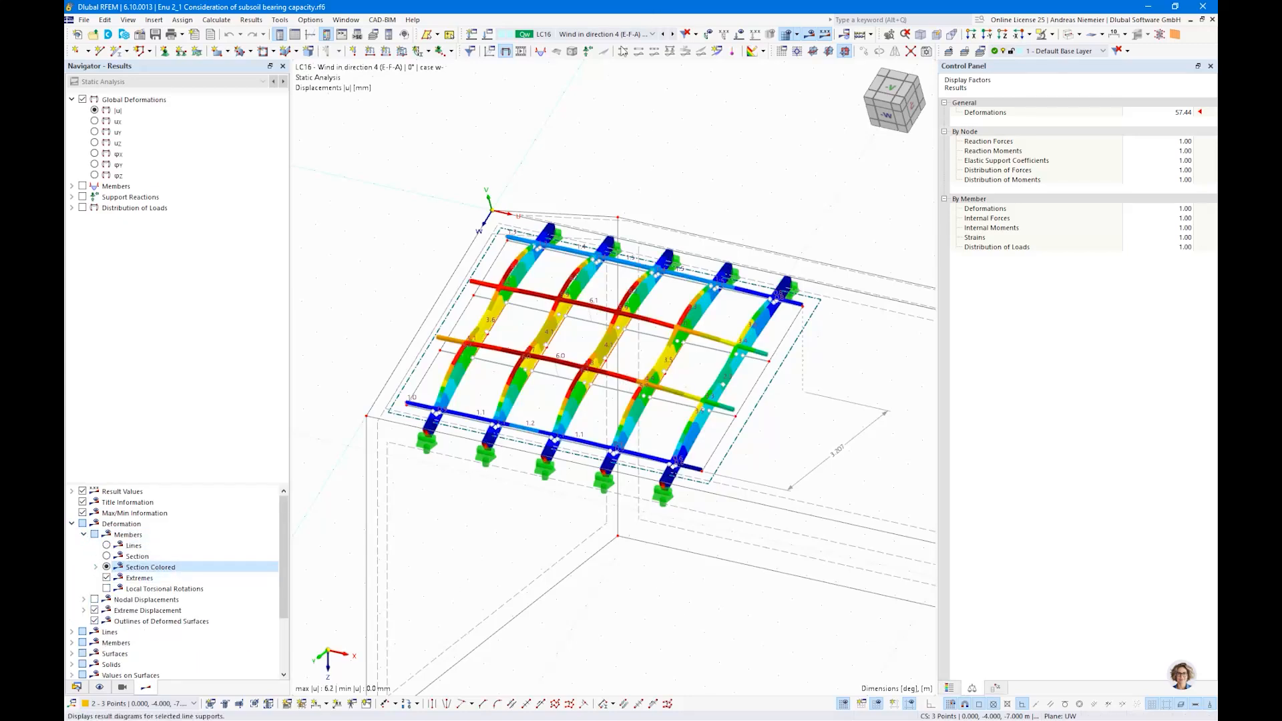
pyautogui.click(651, 34)
pyautogui.click(619, 74)
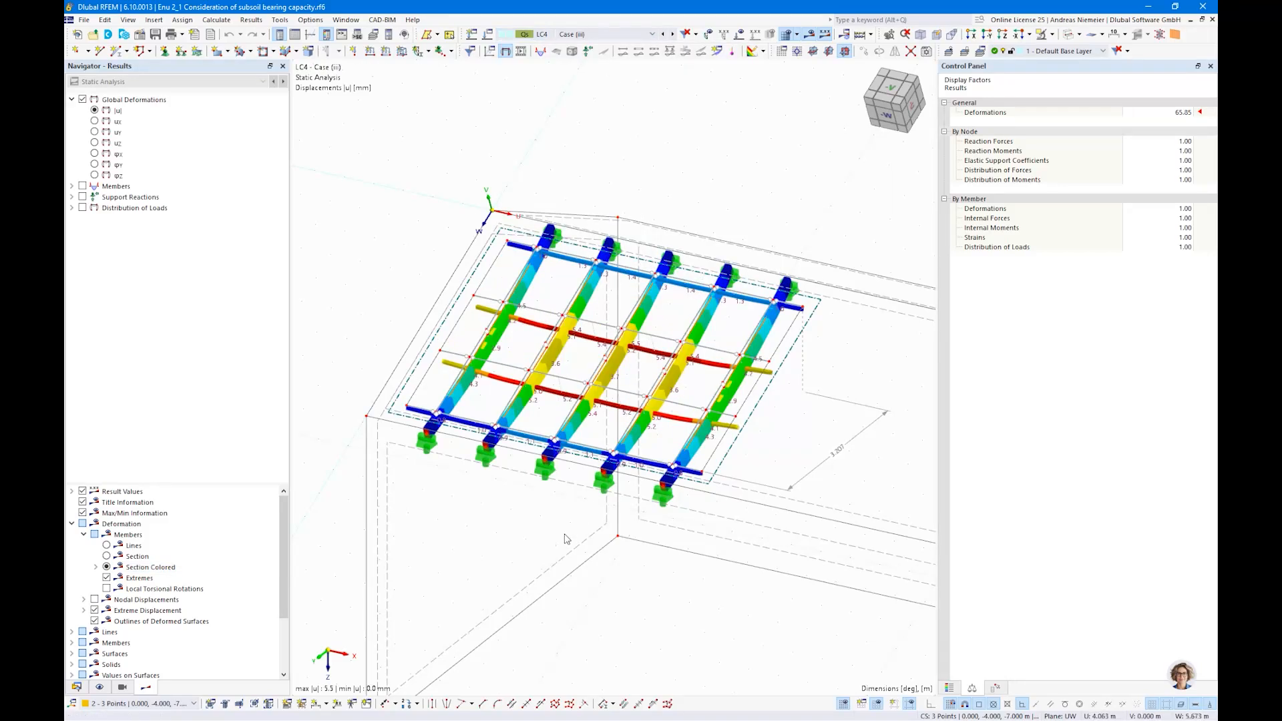
# - View the LC4 deformations of the EN AW-6061 and the C24 members separately by material visibility, and restore the full model
pyautogui.click(122, 687)
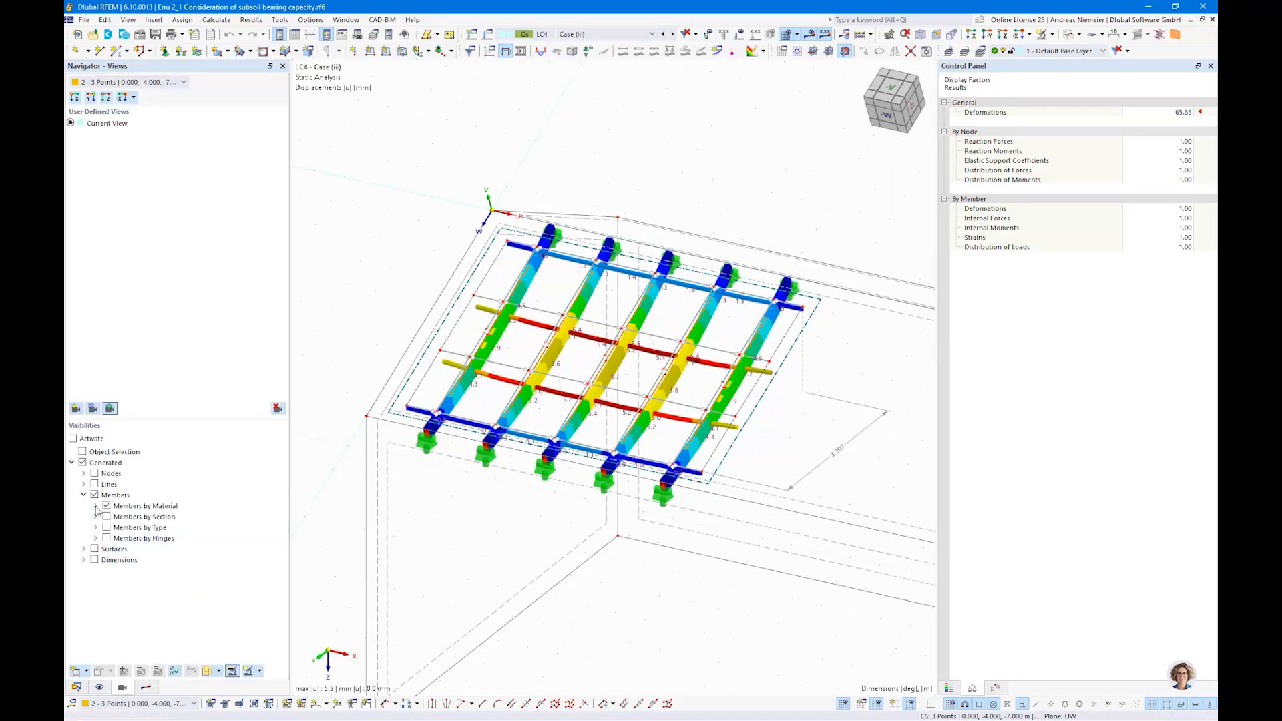
pyautogui.click(96, 506)
pyautogui.click(118, 527)
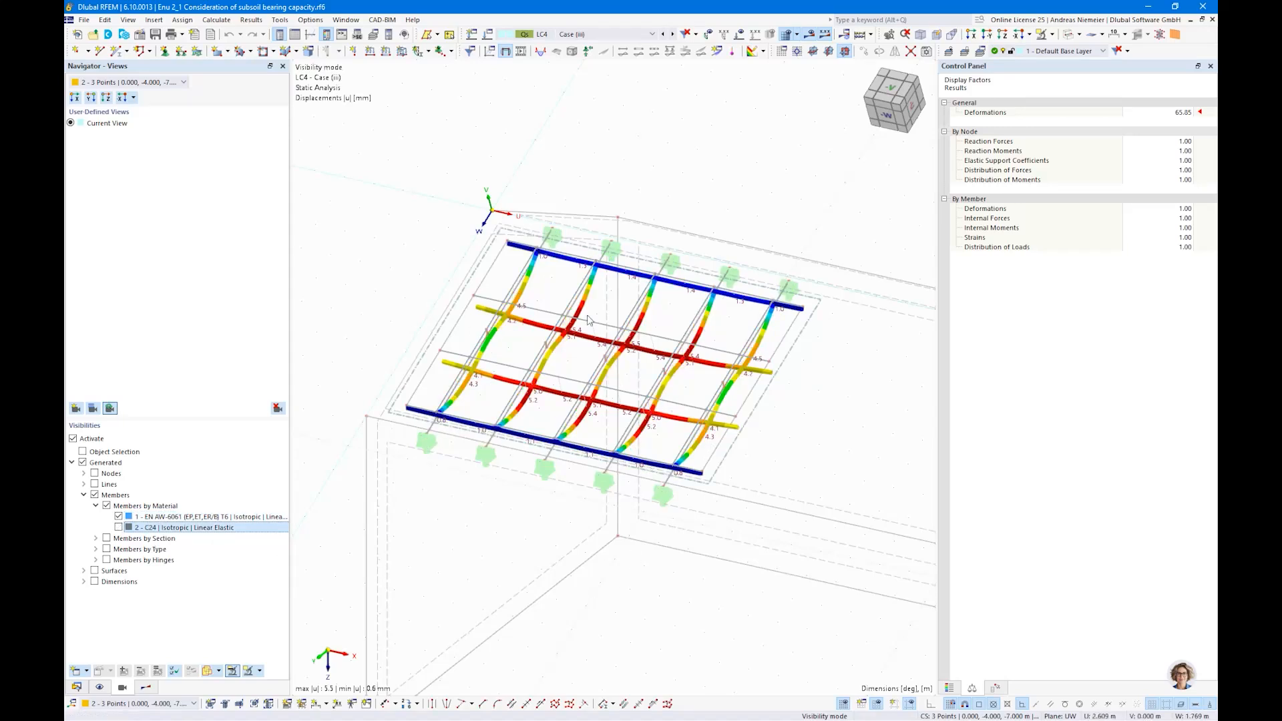
pyautogui.click(118, 528)
pyautogui.click(118, 516)
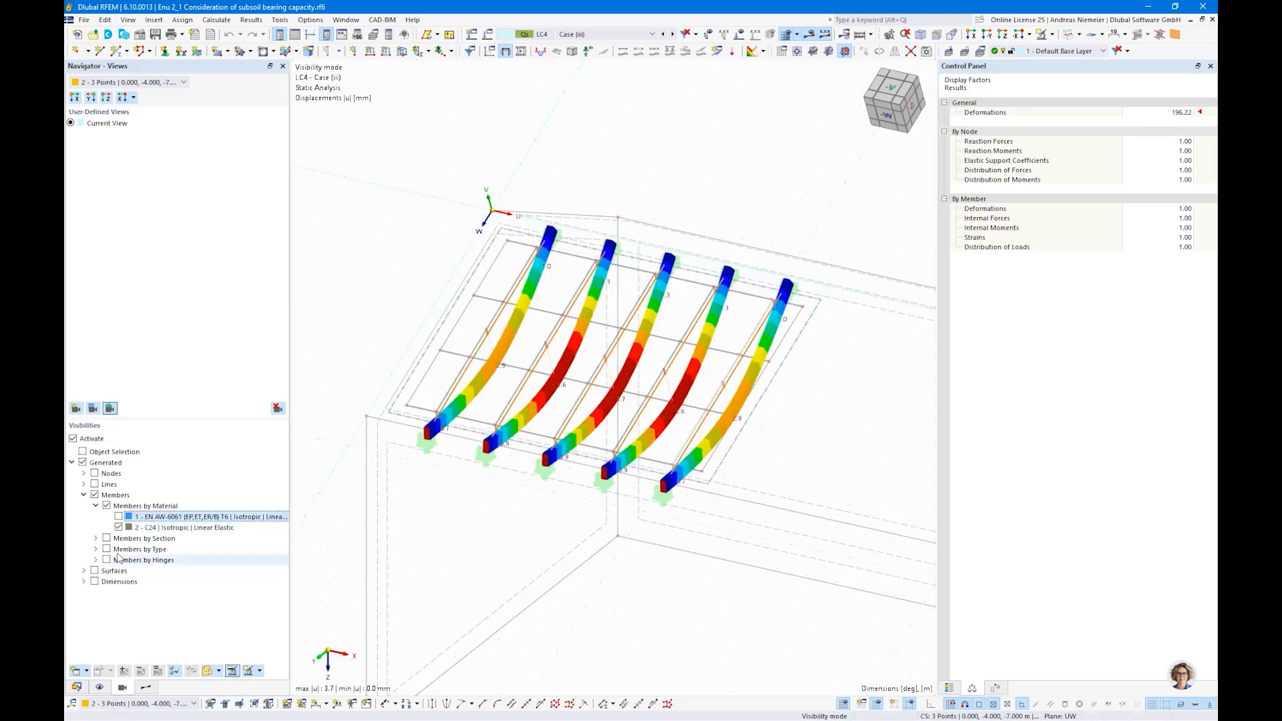
pyautogui.click(73, 439)
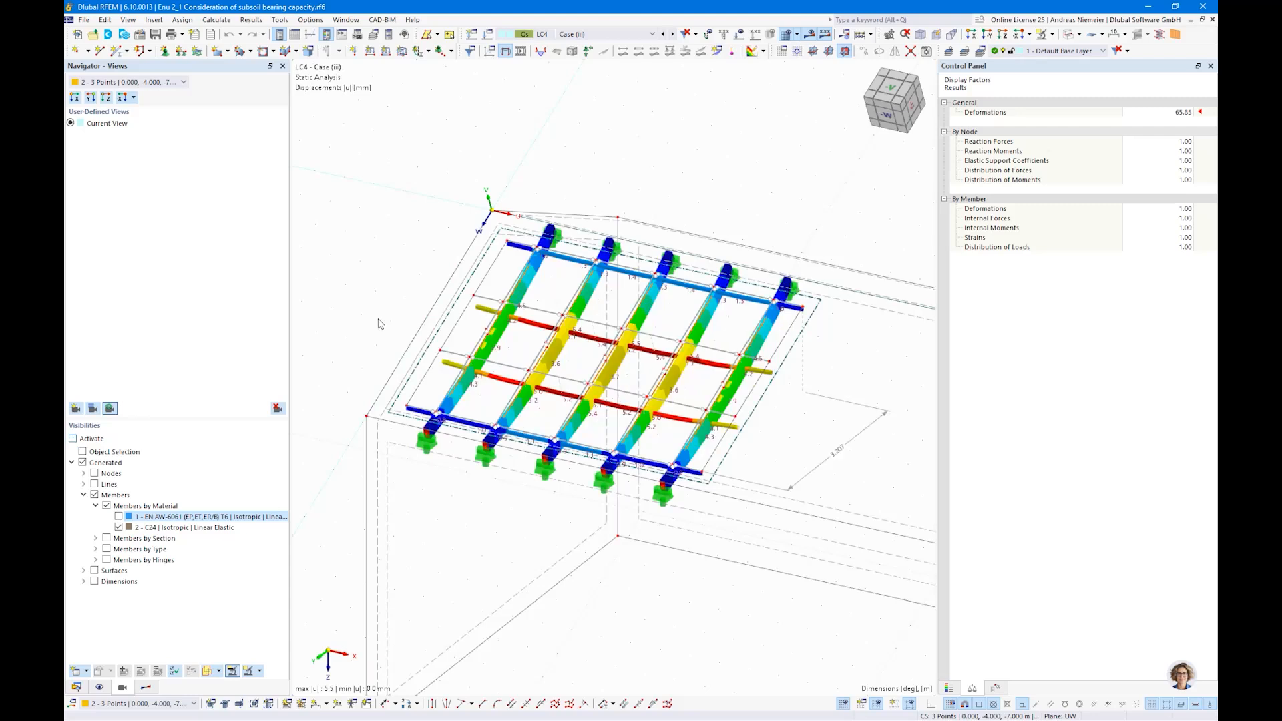
# - Hide the results and examine the connections between the panel substructure and the rafters near the lower roof edge
pyautogui.click(808, 35)
pyautogui.scroll(6, 606, 446)
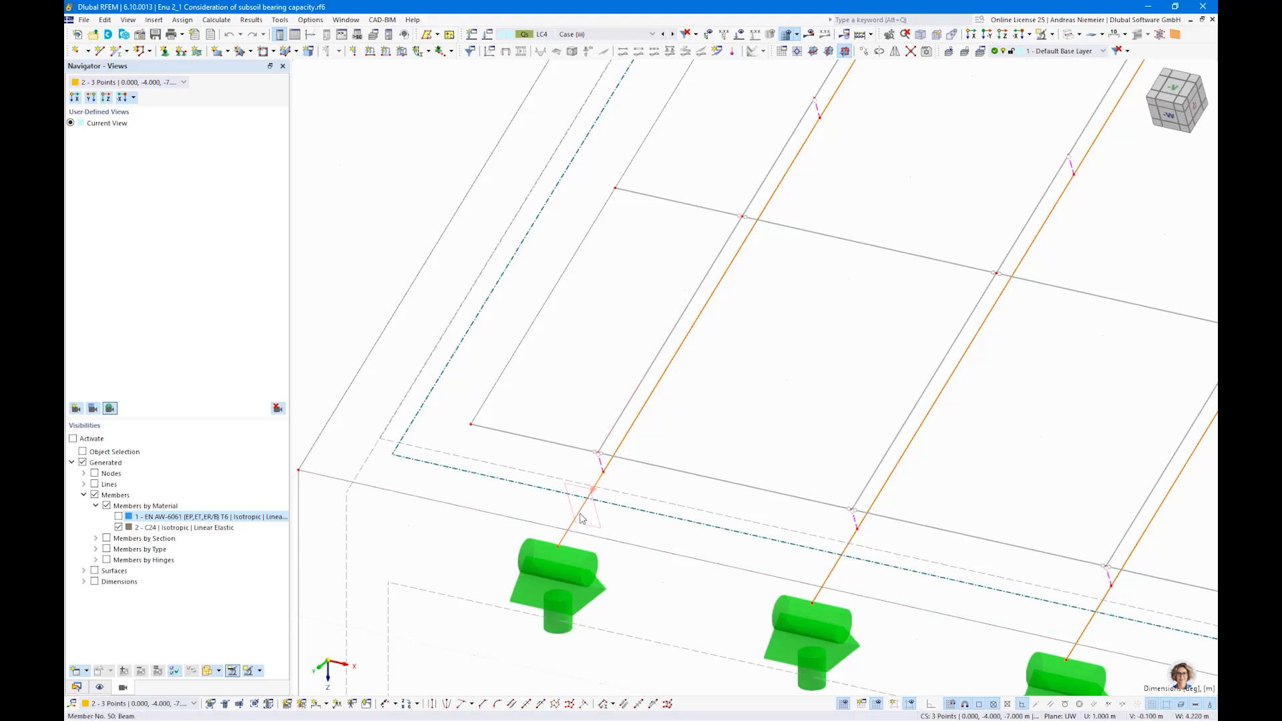
pyautogui.scroll(-5, 579, 518)
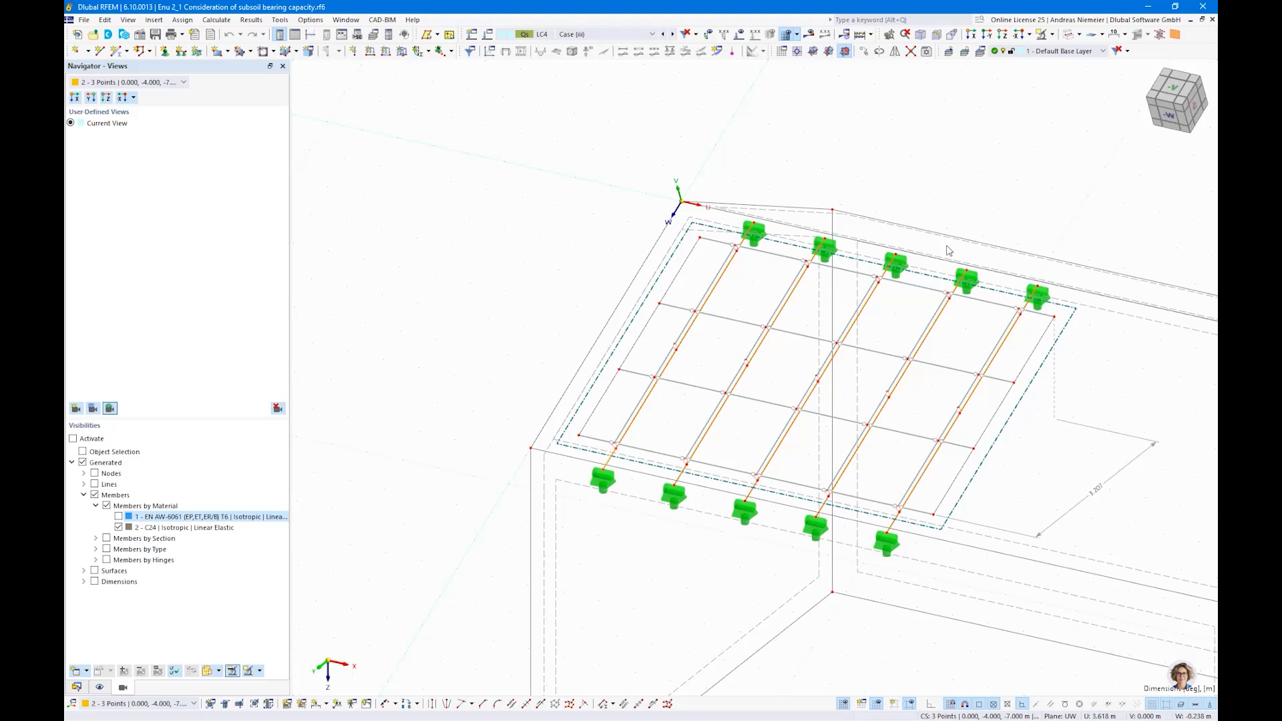
pyautogui.scroll(-2, 297, 471)
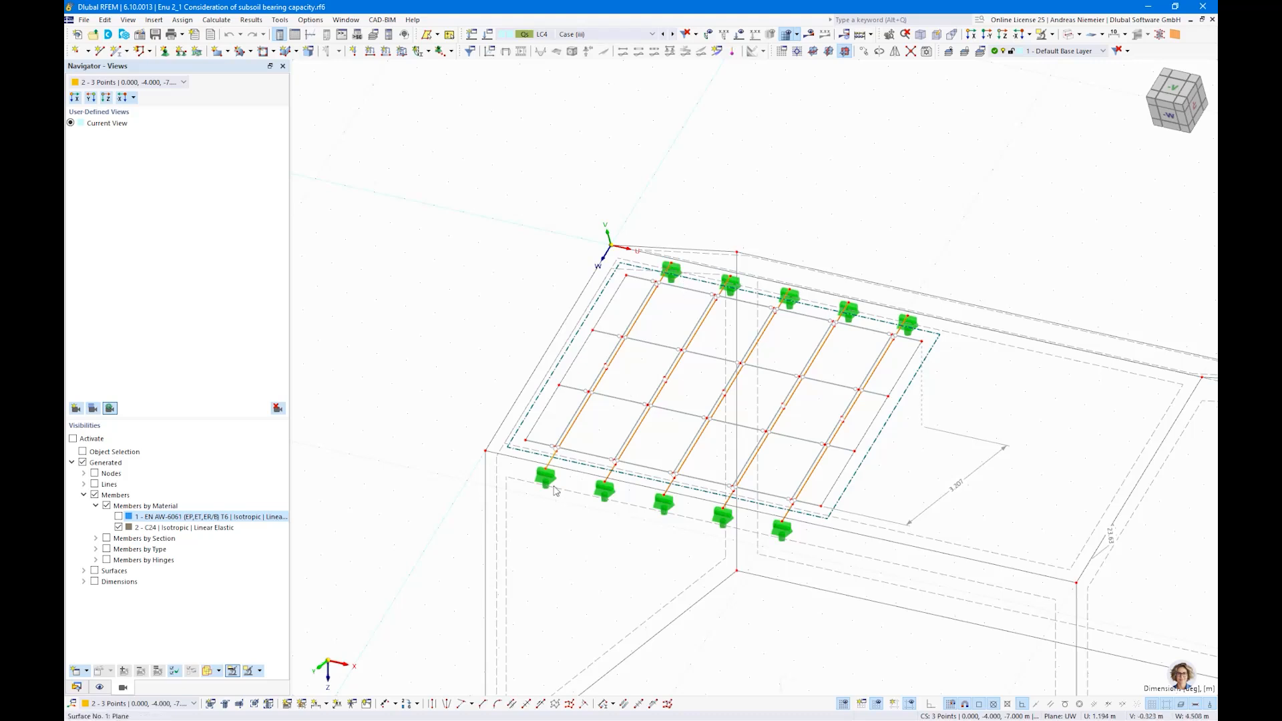
# - Display the support reactions of design situation DS1 without the global deformations and examine them at the rafter supports
pyautogui.click(620, 36)
pyautogui.click(573, 199)
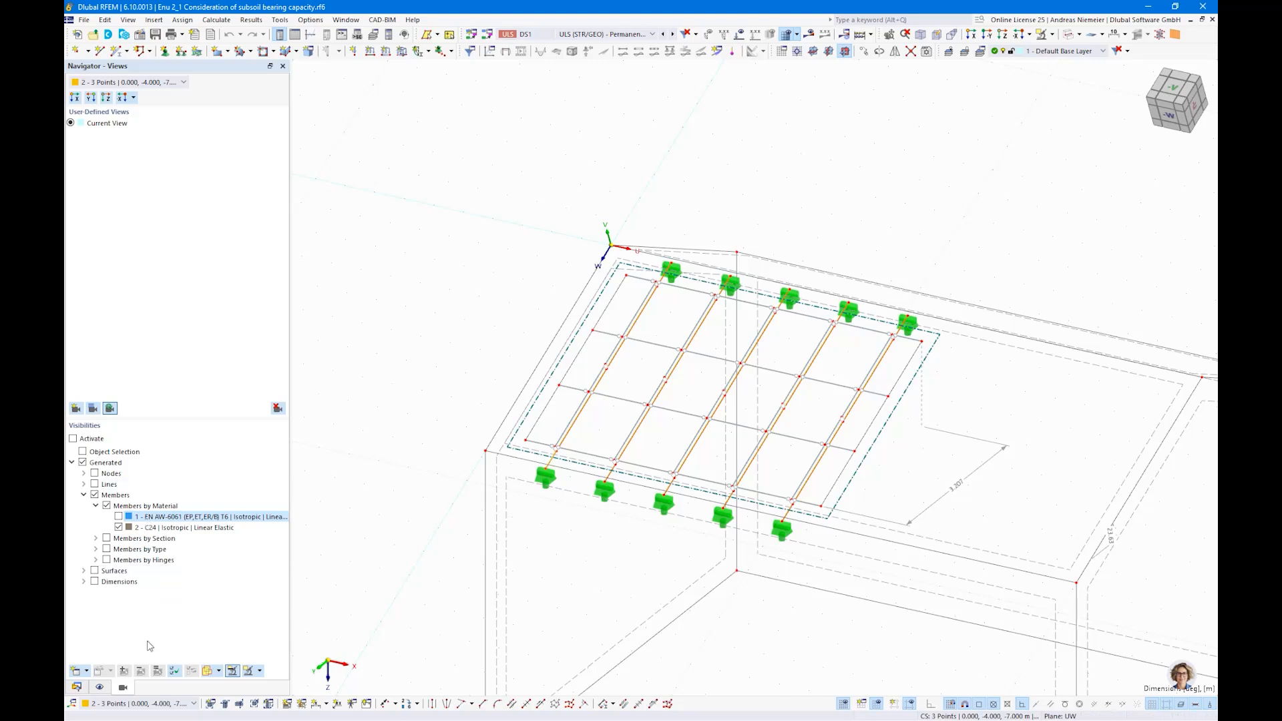
pyautogui.click(809, 34)
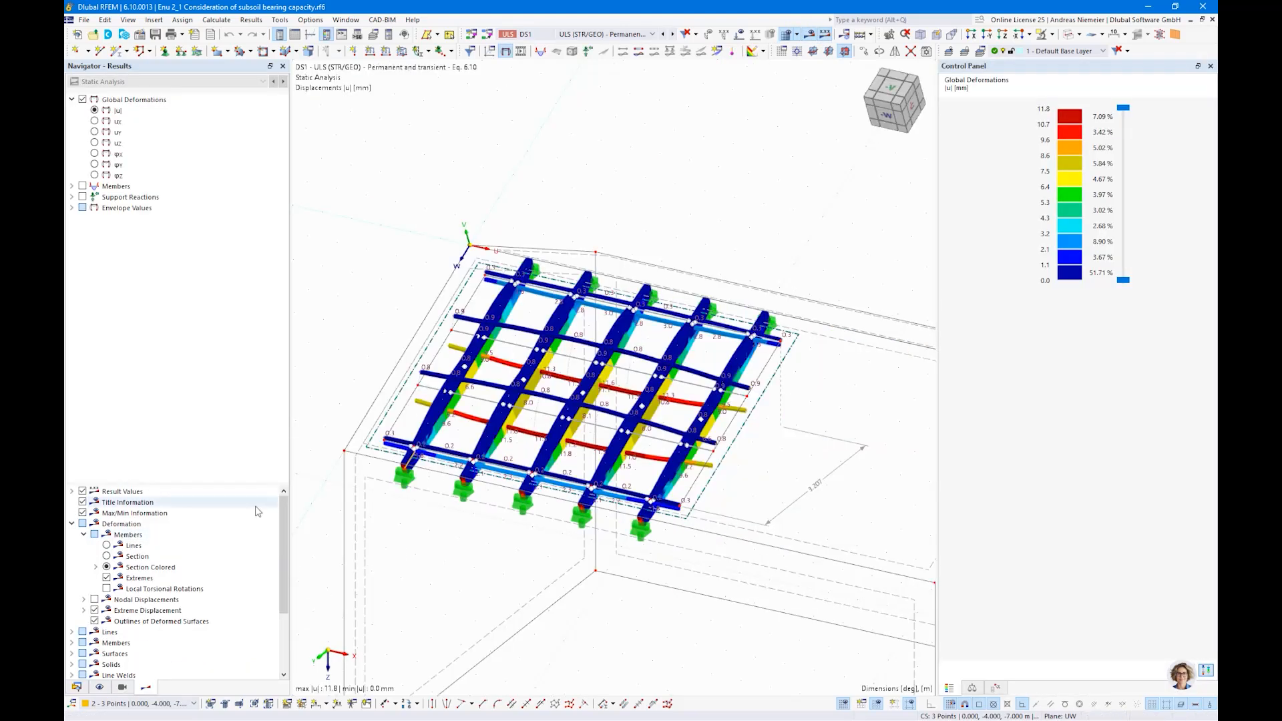
pyautogui.click(82, 197)
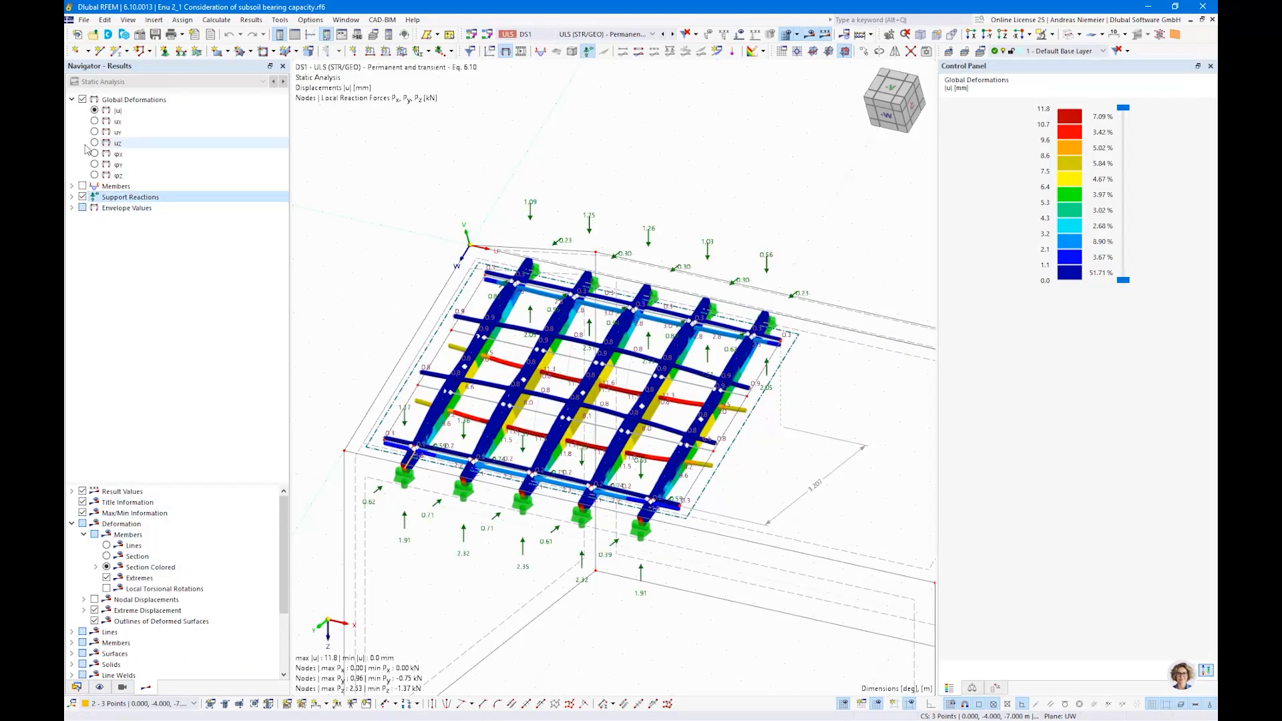
pyautogui.click(82, 99)
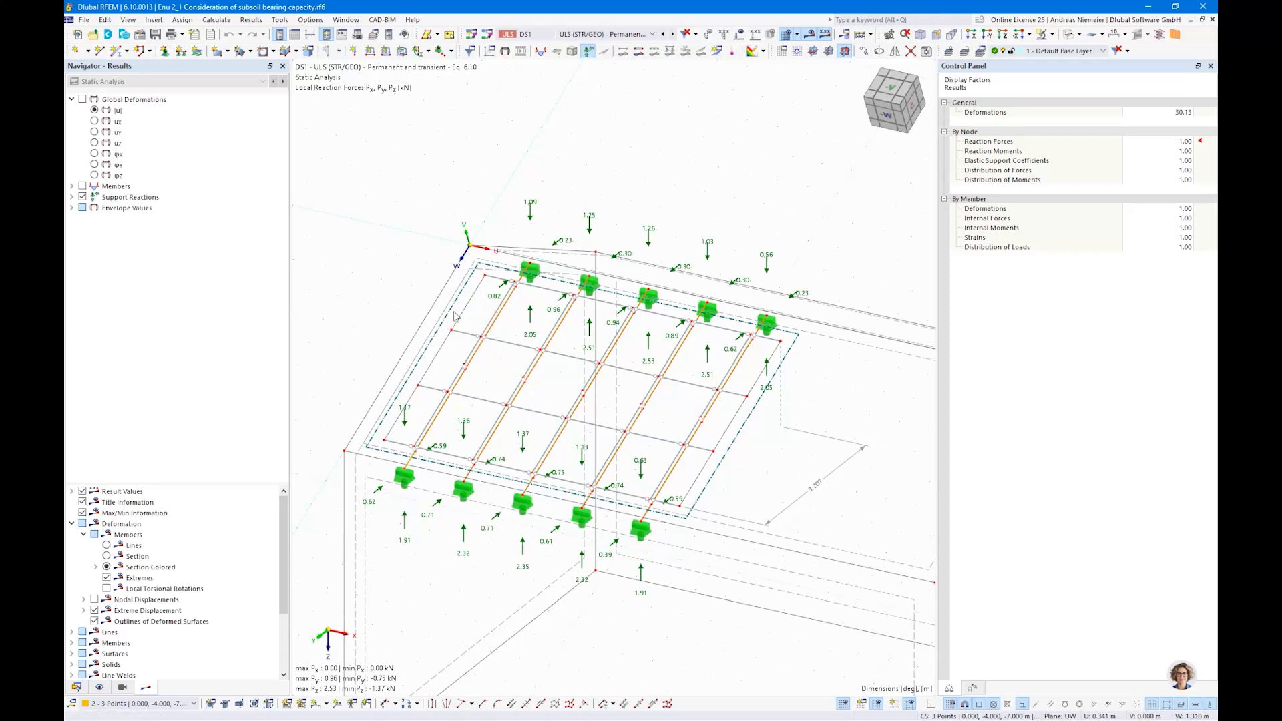
pyautogui.keyDown('ctrl'); pyautogui.moveTo(454, 317); pyautogui.dragTo(495, 444, button='middle'); pyautogui.keyUp('ctrl')
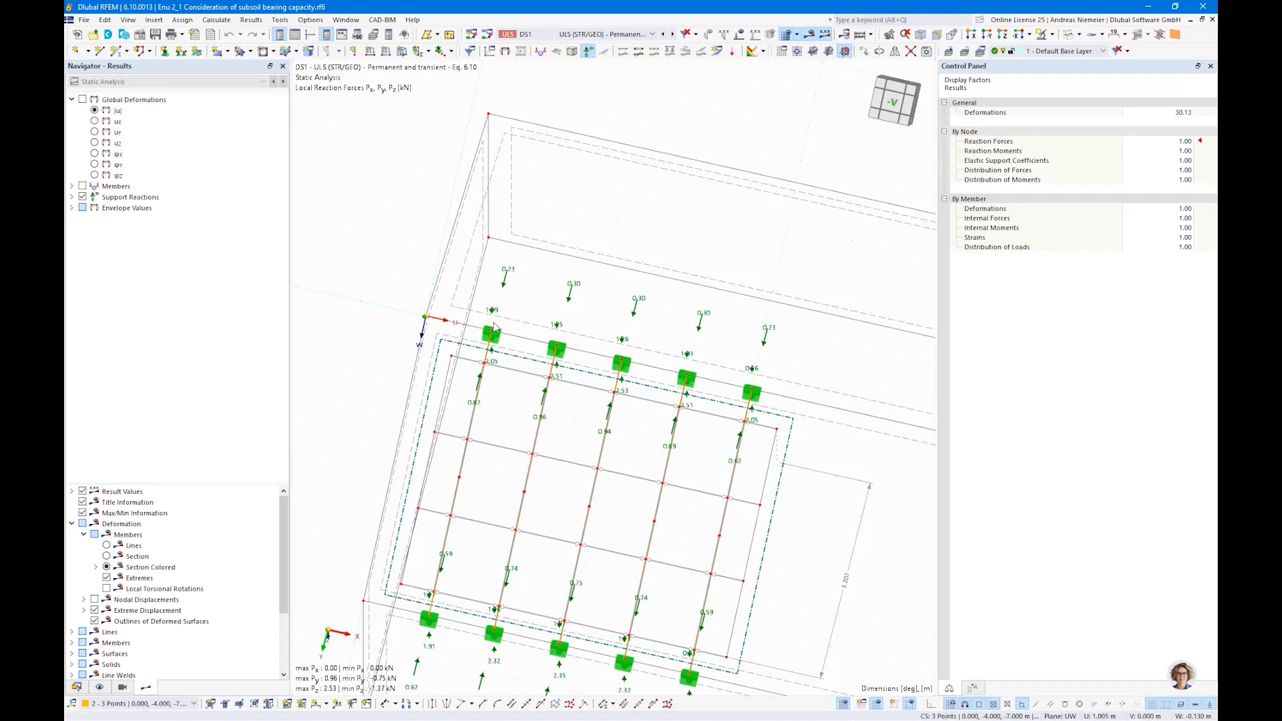
pyautogui.keyDown('ctrl'); pyautogui.moveTo(777, 606); pyautogui.dragTo(667, 510, button='middle'); pyautogui.keyUp('ctrl')
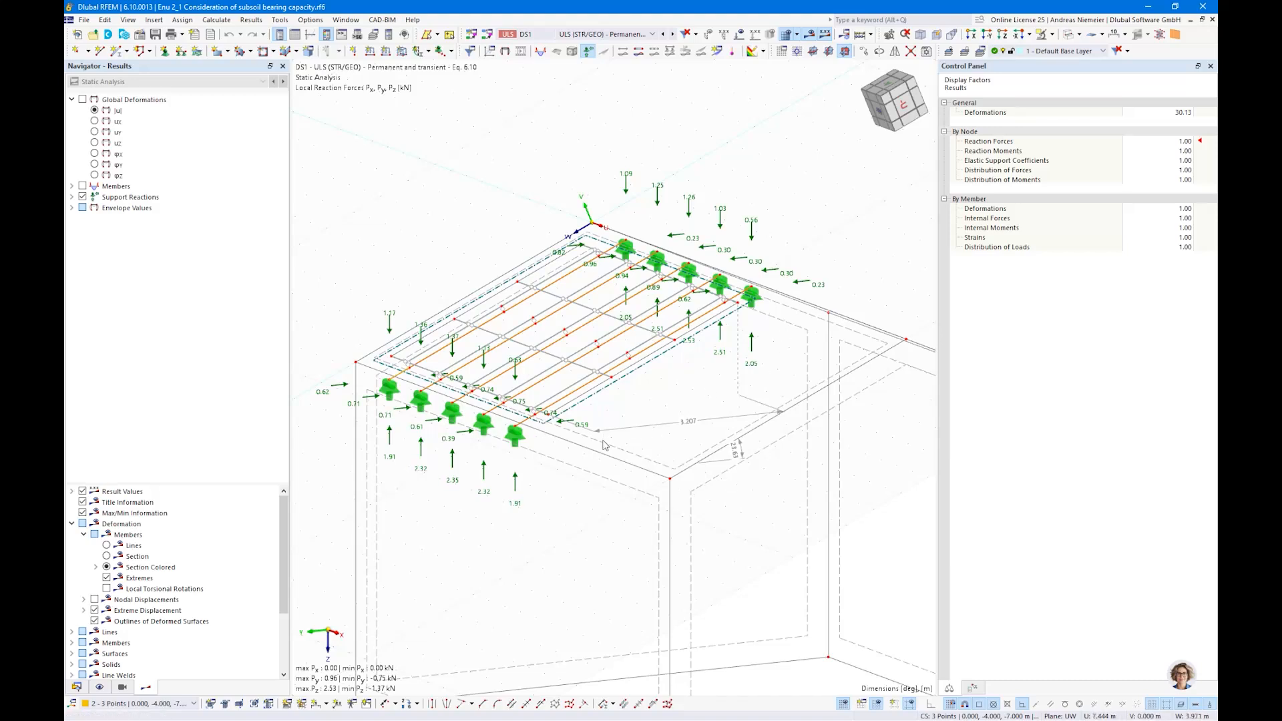
pyautogui.moveTo(569, 485); pyautogui.dragTo(640, 478, button='middle')
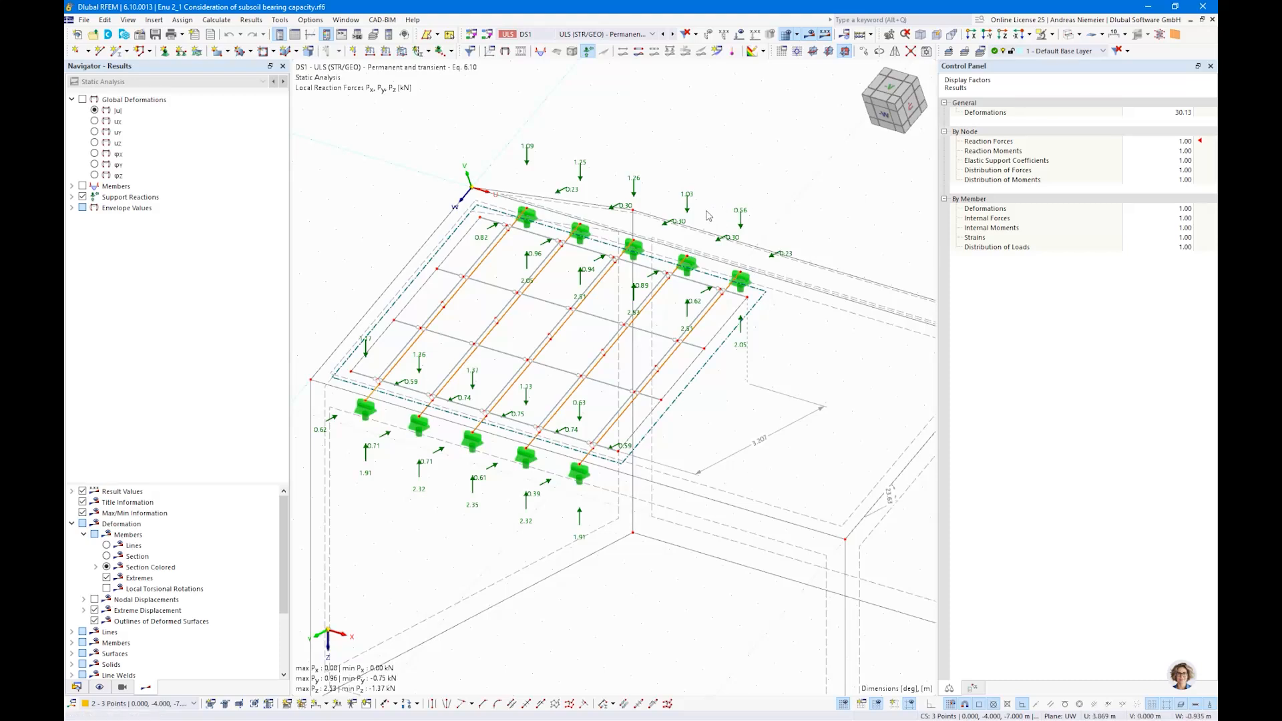
# - Close the current model and open Enu 2_2 Consideration of subsoil bearing capacity.rf6
pyautogui.click(84, 20)
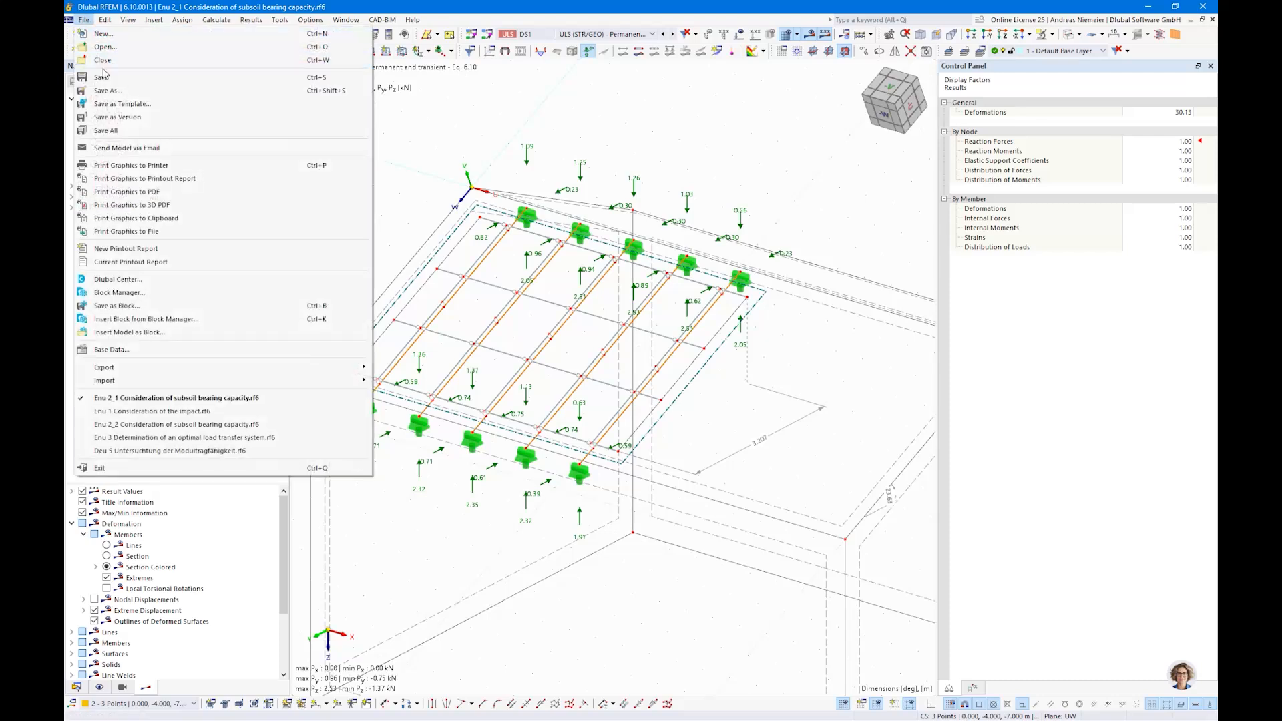
pyautogui.click(110, 70)
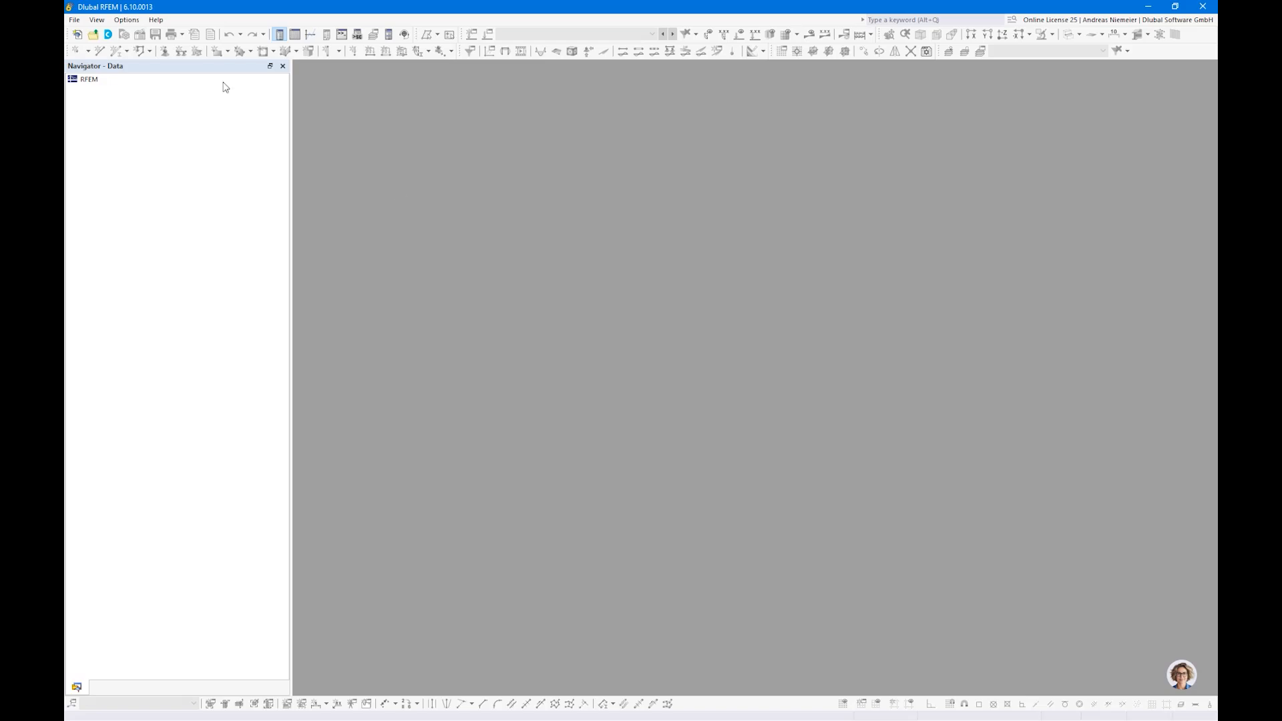
pyautogui.click(74, 19)
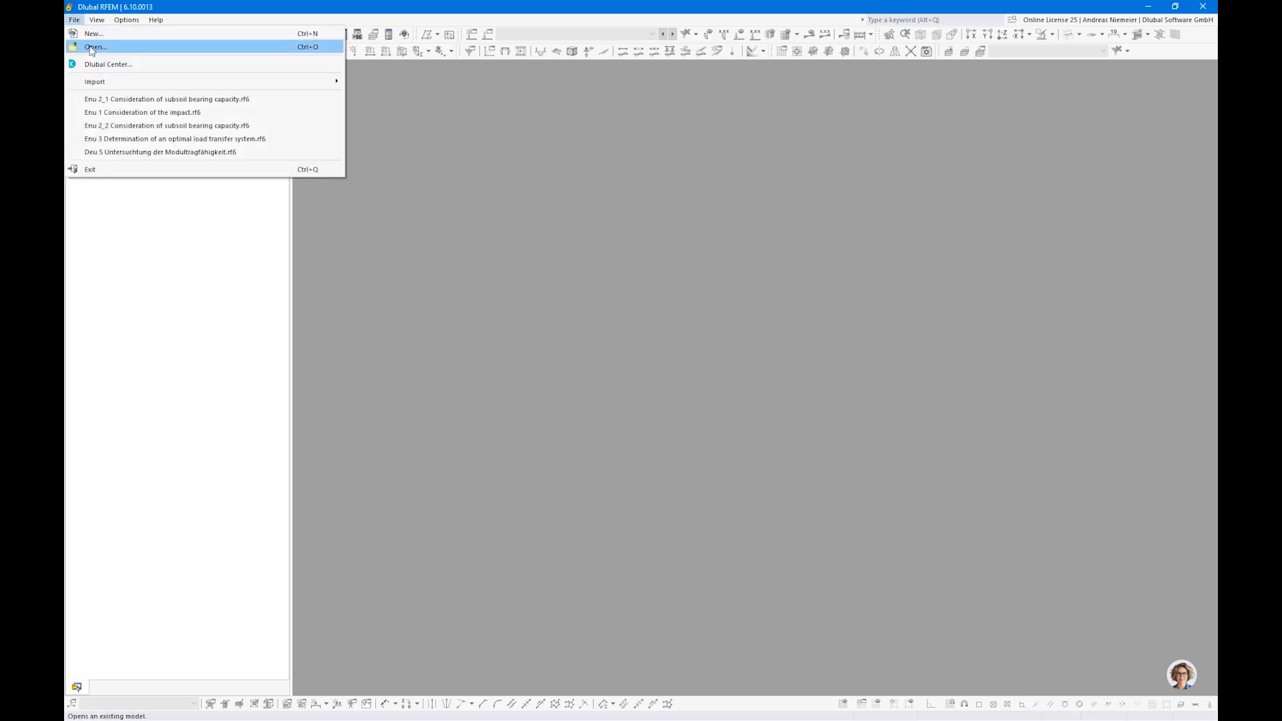
pyautogui.click(91, 46)
pyautogui.click(251, 108)
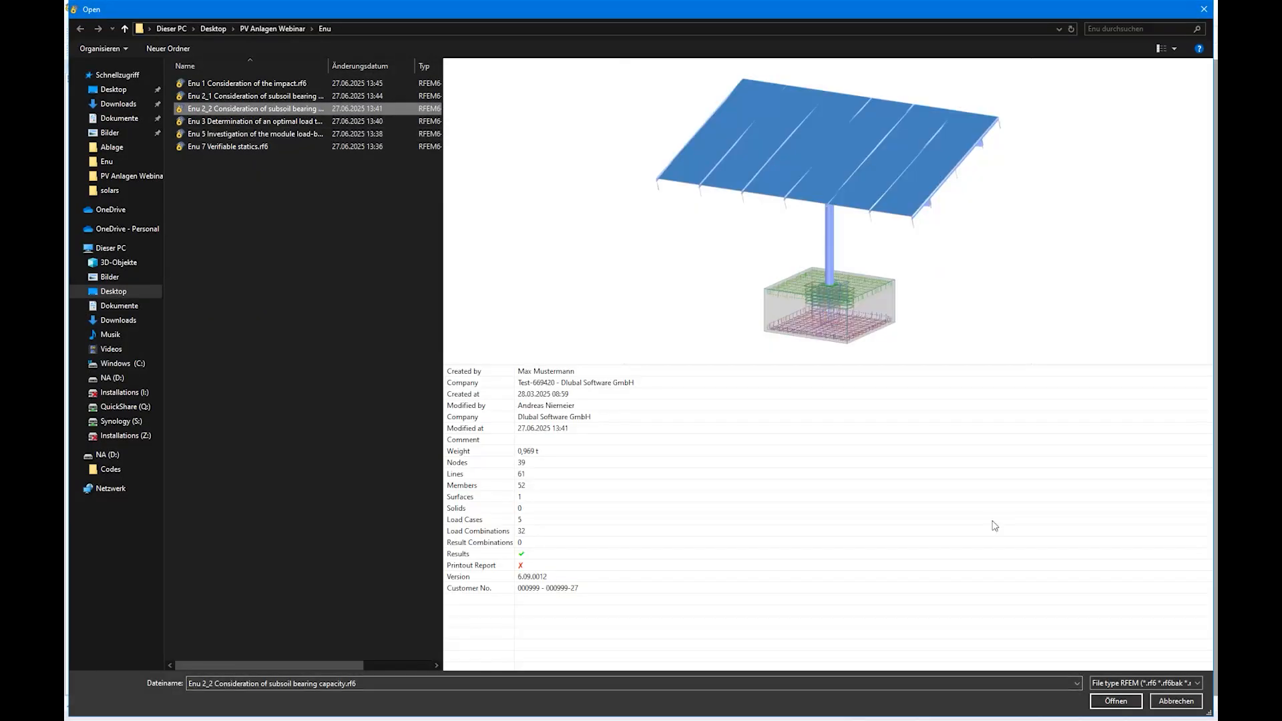
pyautogui.click(1114, 700)
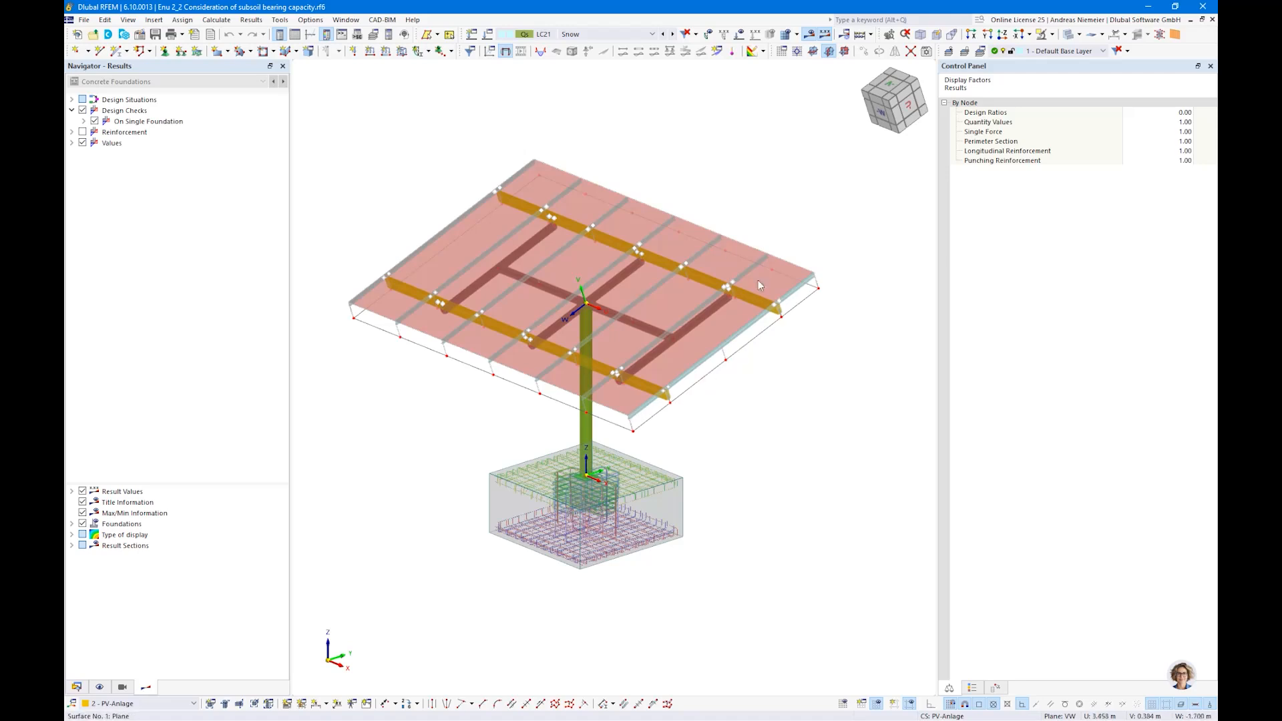
# - Display the static analysis support reactions of design situation DS1 at the foundation of the single-column PV structure
pyautogui.scroll(-1, 442, 446)
pyautogui.keyDown('ctrl'); pyautogui.moveTo(441, 447); pyautogui.dragTo(473, 419, button='middle'); pyautogui.keyUp('ctrl')
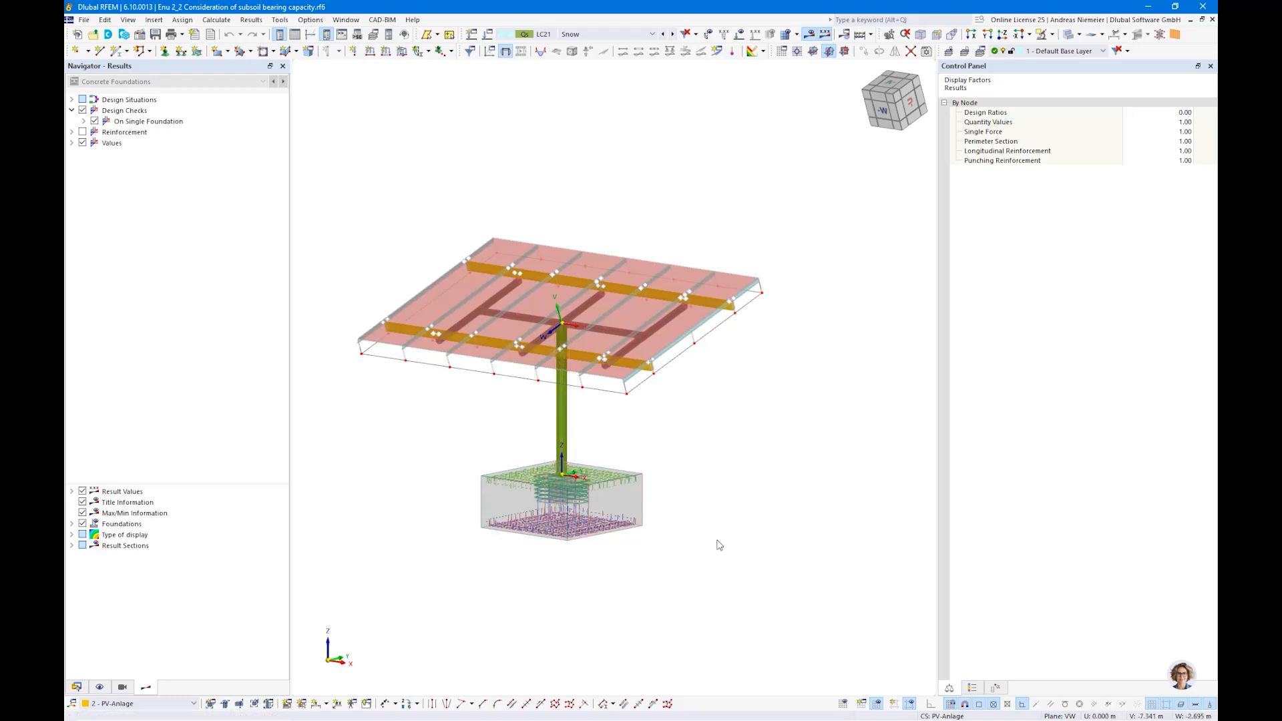
pyautogui.keyDown('ctrl'); pyautogui.moveTo(733, 519); pyautogui.dragTo(721, 555, button='middle'); pyautogui.keyUp('ctrl')
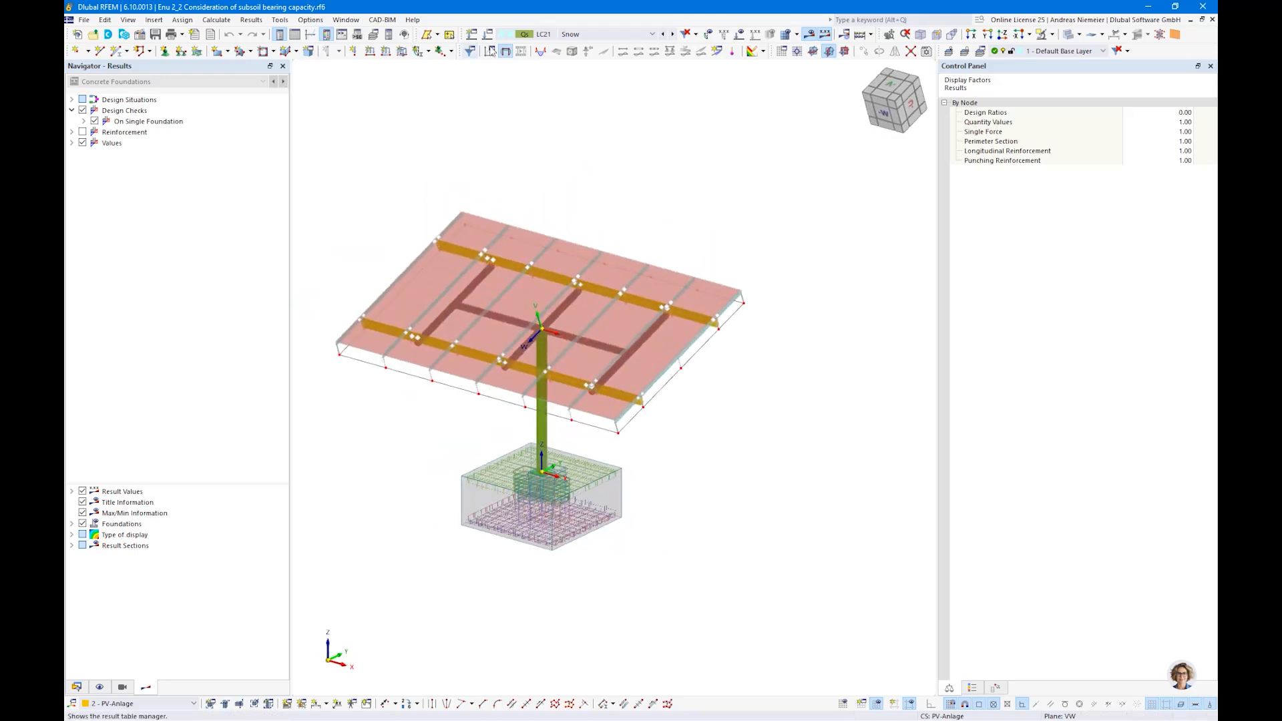
pyautogui.click(608, 34)
pyautogui.click(587, 96)
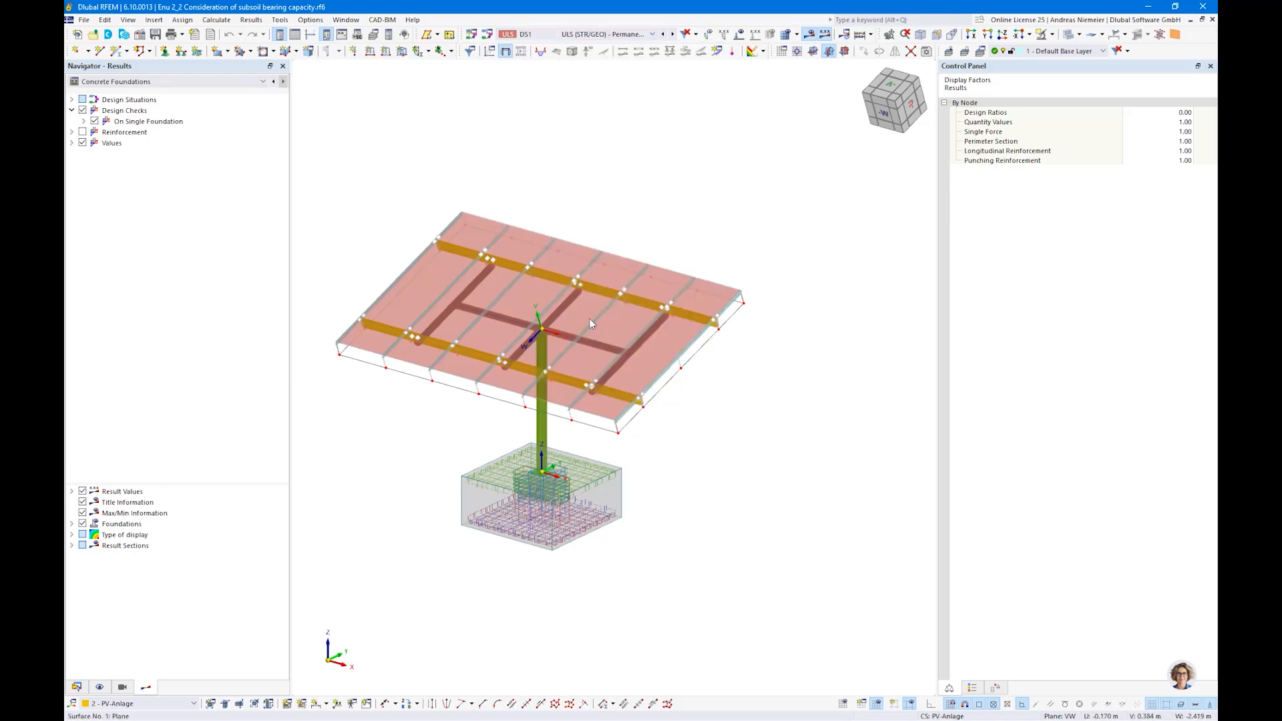
pyautogui.click(187, 83)
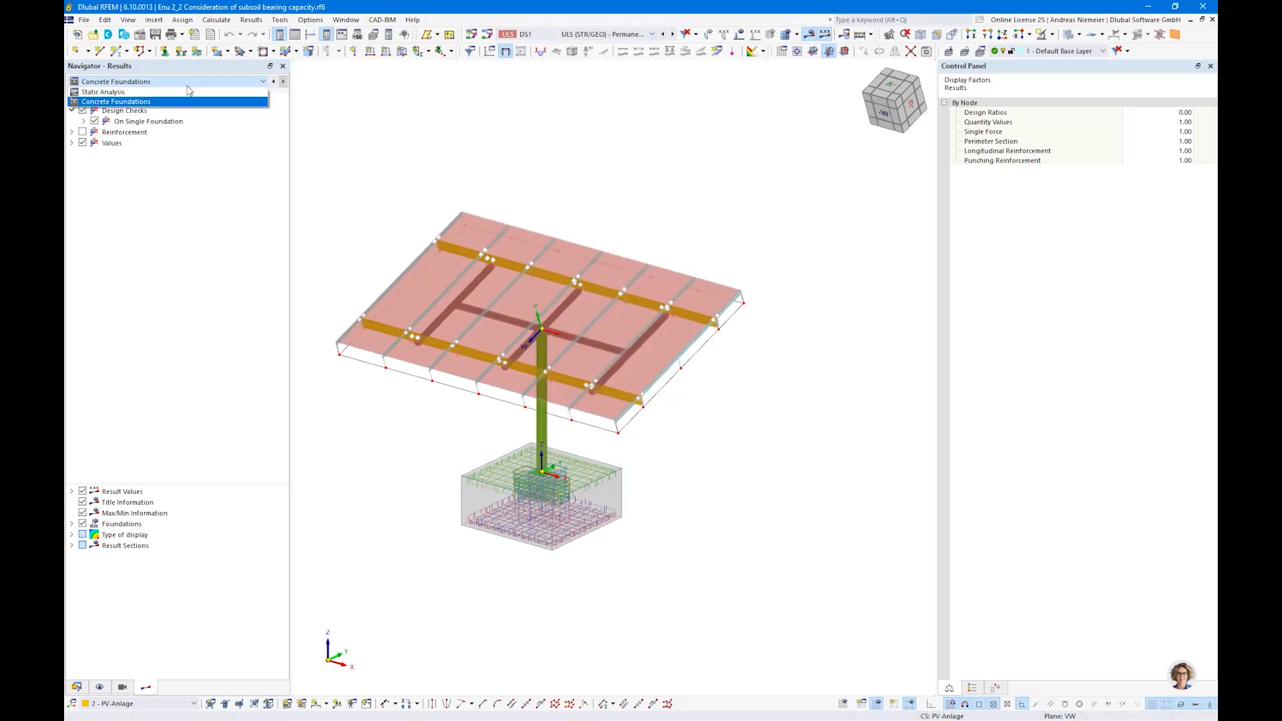
pyautogui.click(188, 92)
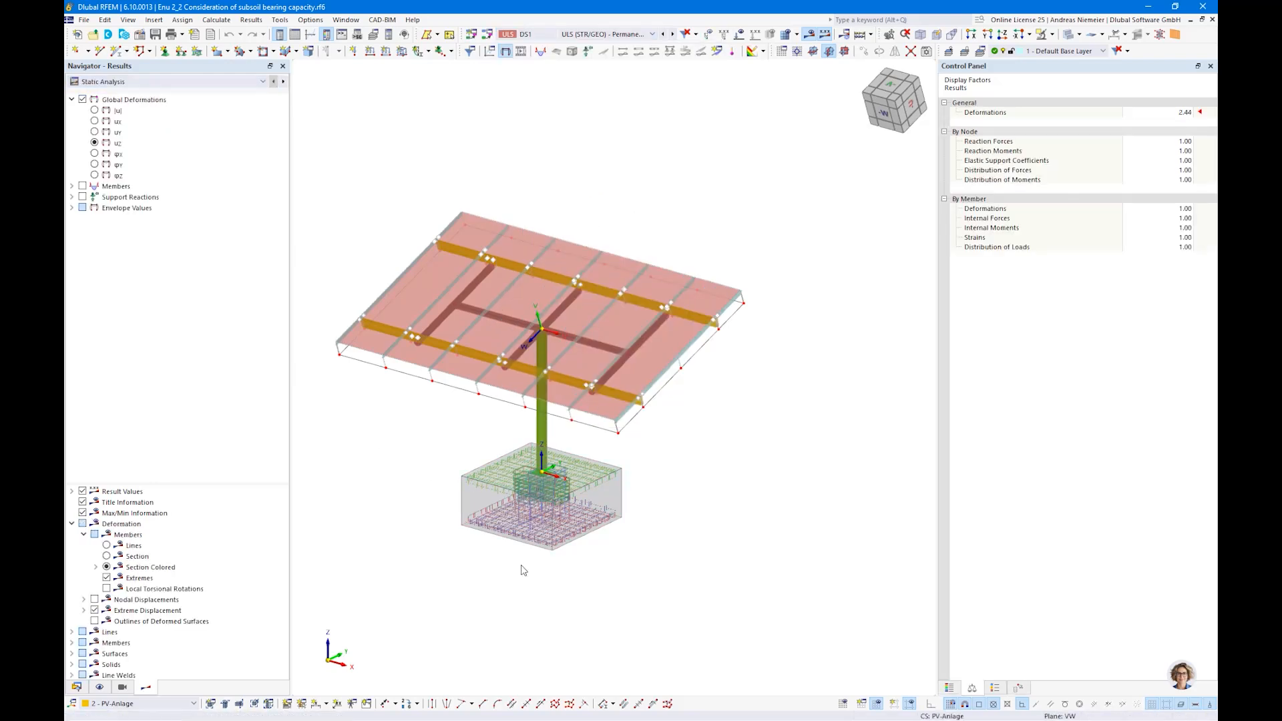
pyautogui.click(83, 197)
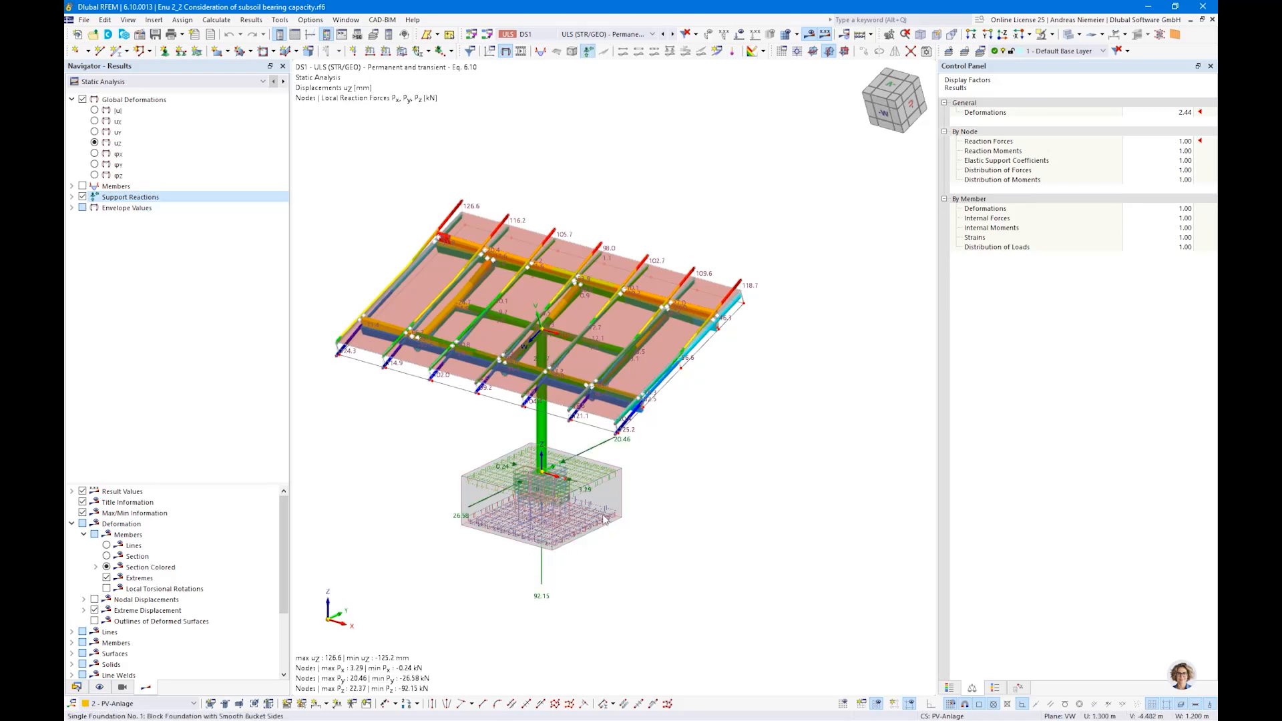
# - Hide the concrete foundation and list the static analysis support forces by node for design situation DS1 in a results table
pyautogui.click(100, 688)
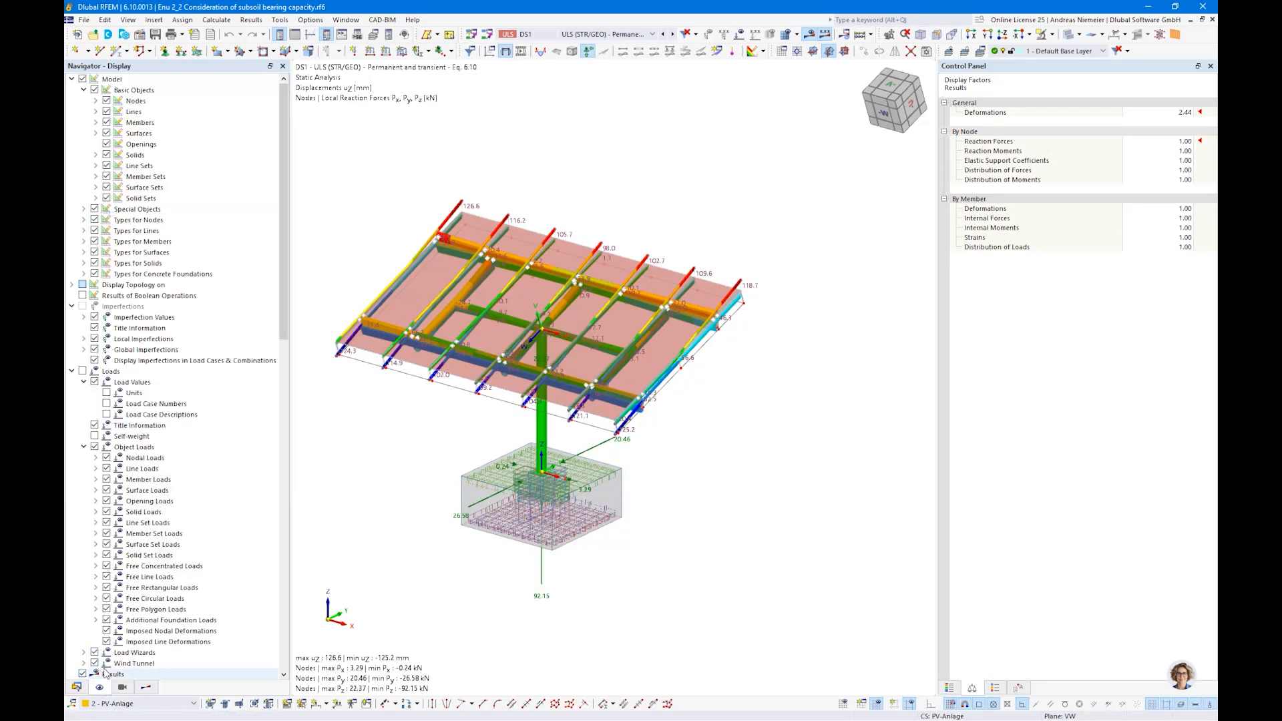
pyautogui.click(94, 274)
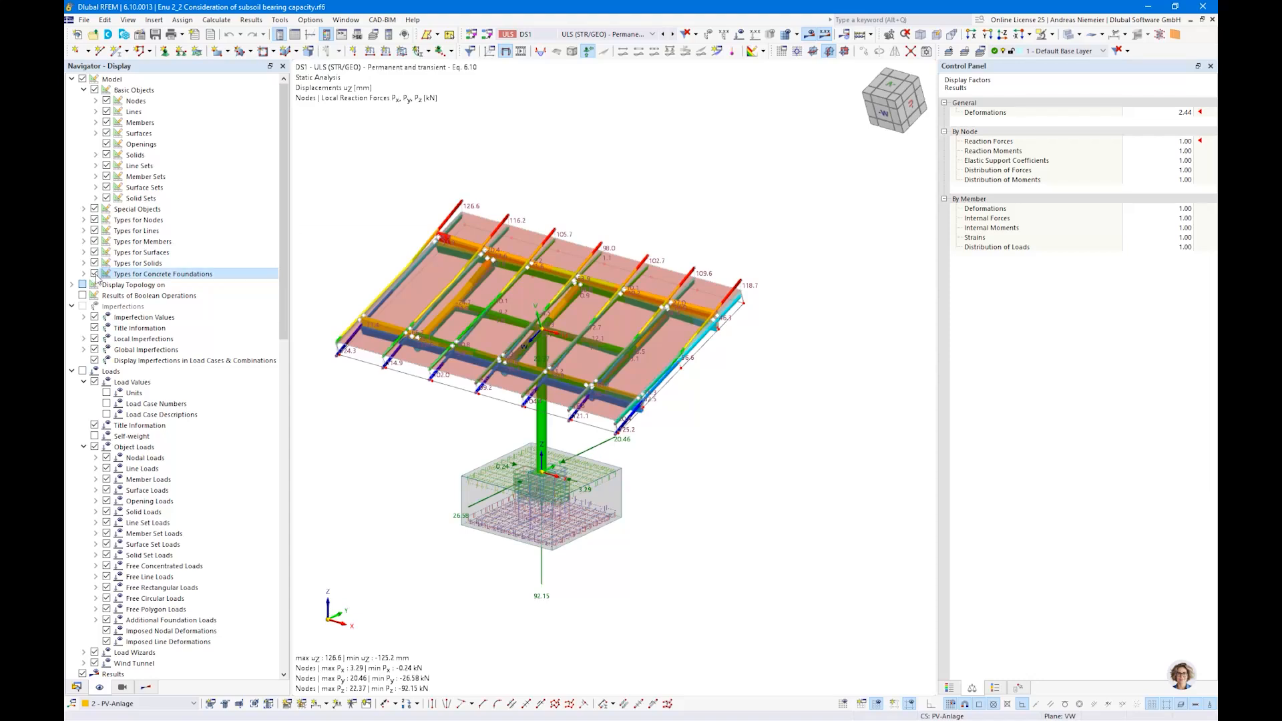
pyautogui.click(294, 34)
pyautogui.click(363, 477)
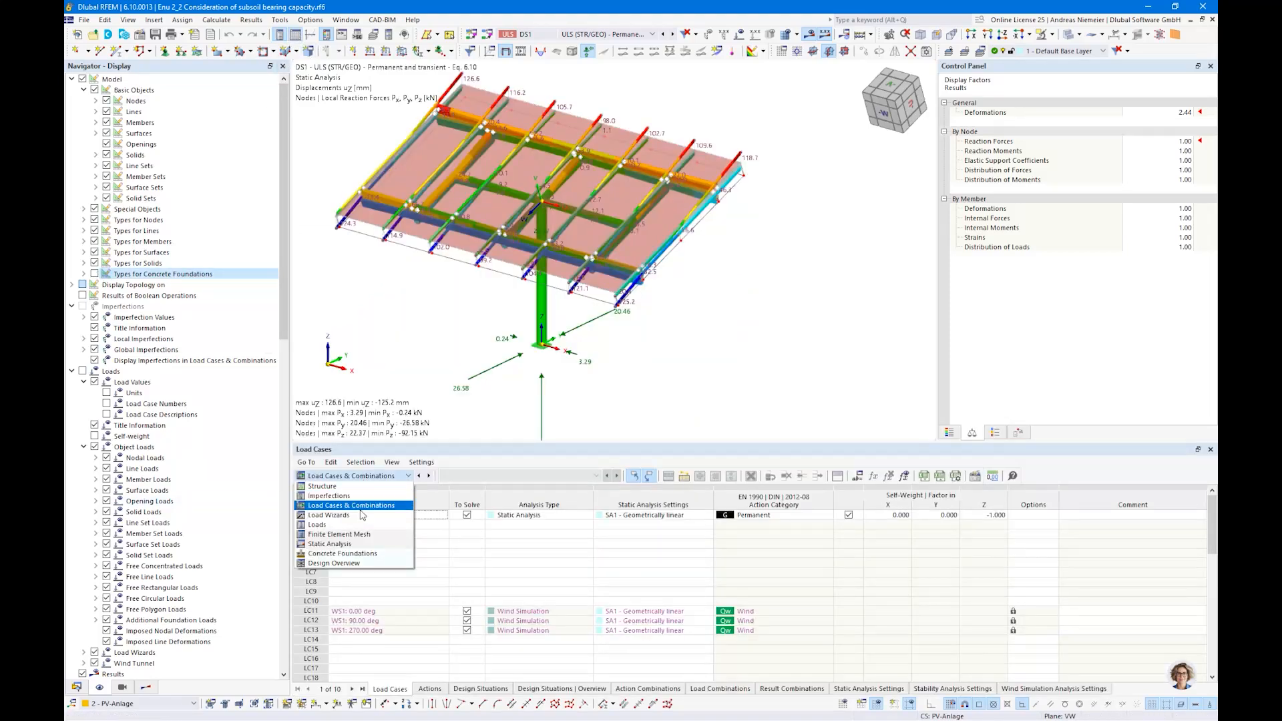
pyautogui.click(355, 548)
pyautogui.click(507, 475)
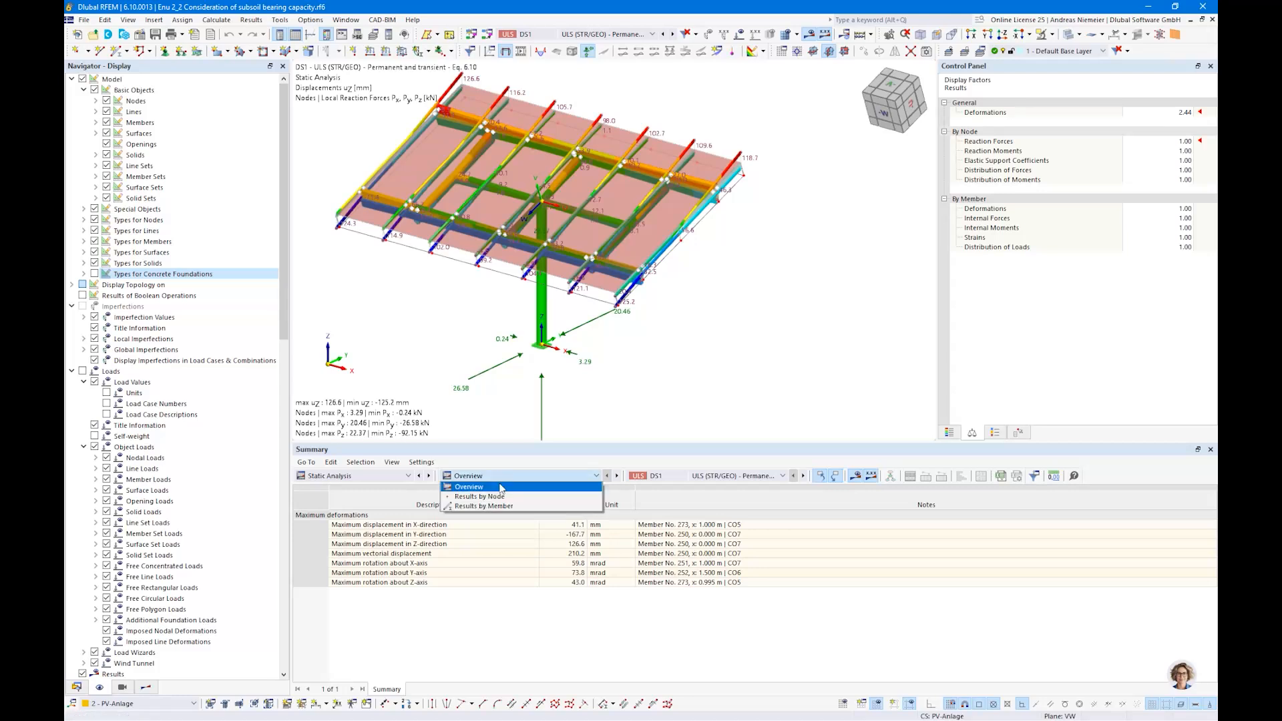
pyautogui.click(540, 507)
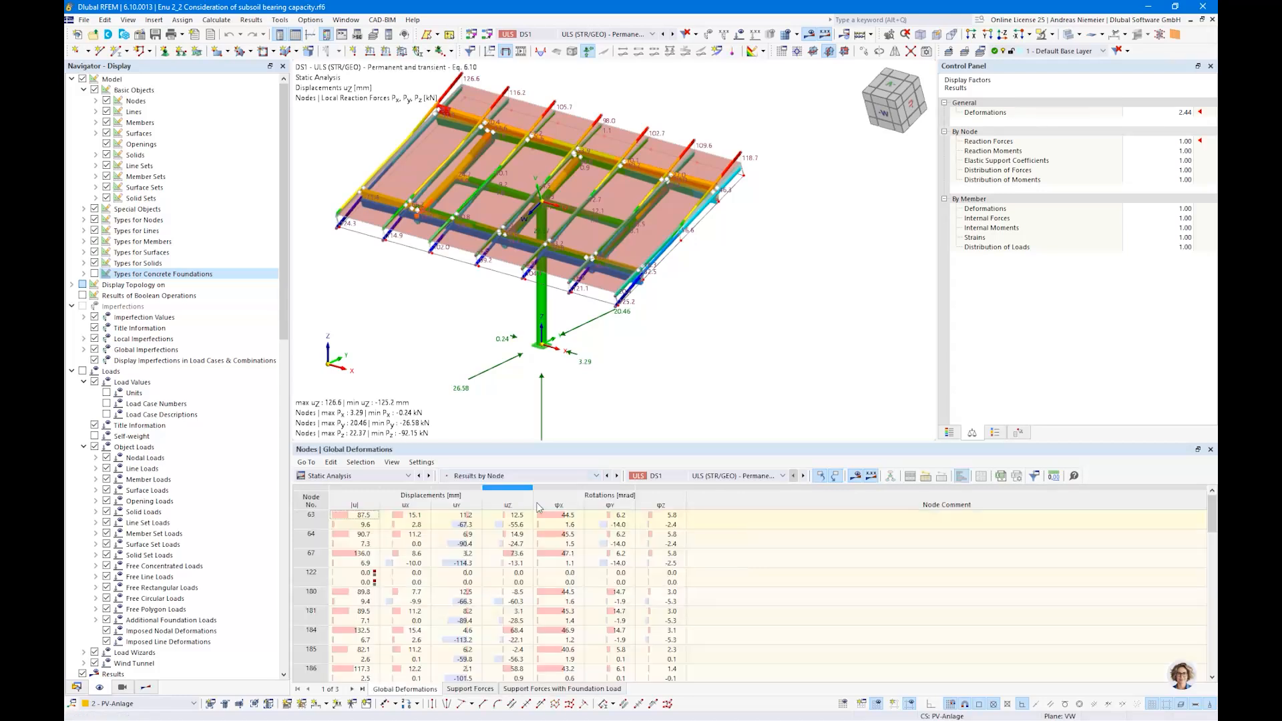
pyautogui.click(705, 475)
pyautogui.click(698, 137)
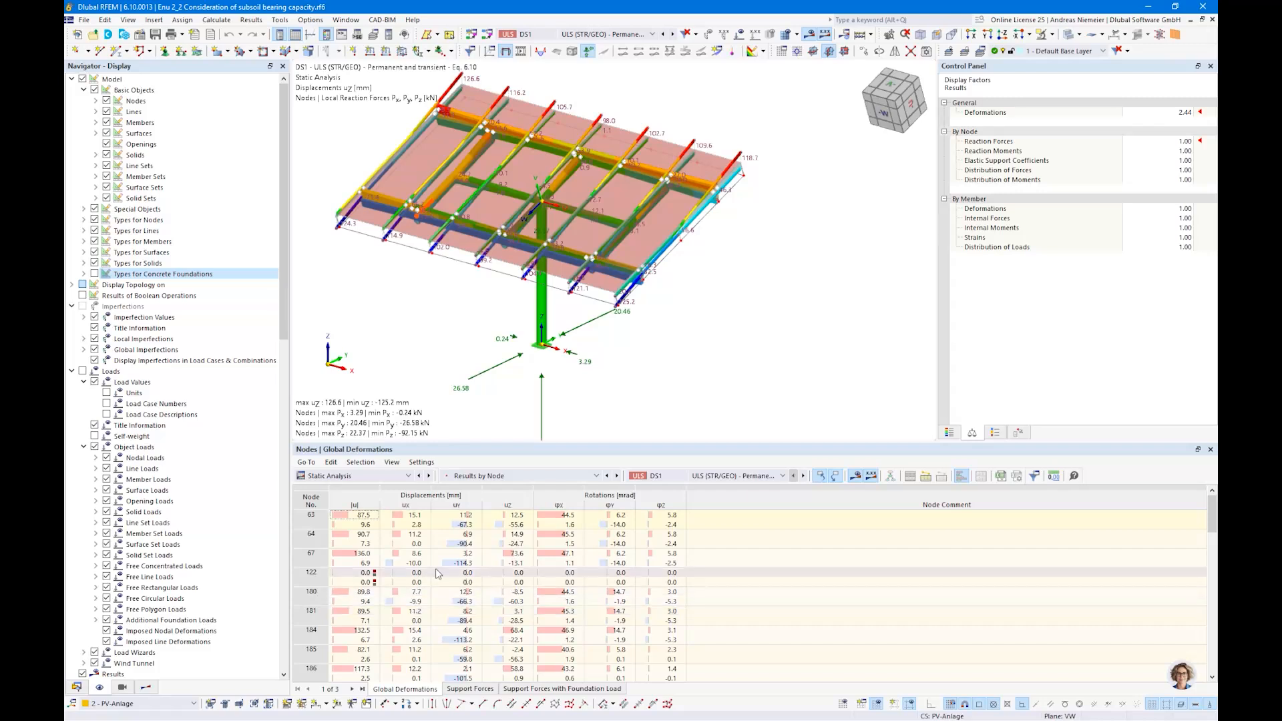
pyautogui.click(474, 689)
# - Examine the extreme support forces Px, Py and Pz and the support moment Mx at node 122
pyautogui.moveTo(354, 631); pyautogui.dragTo(626, 642)
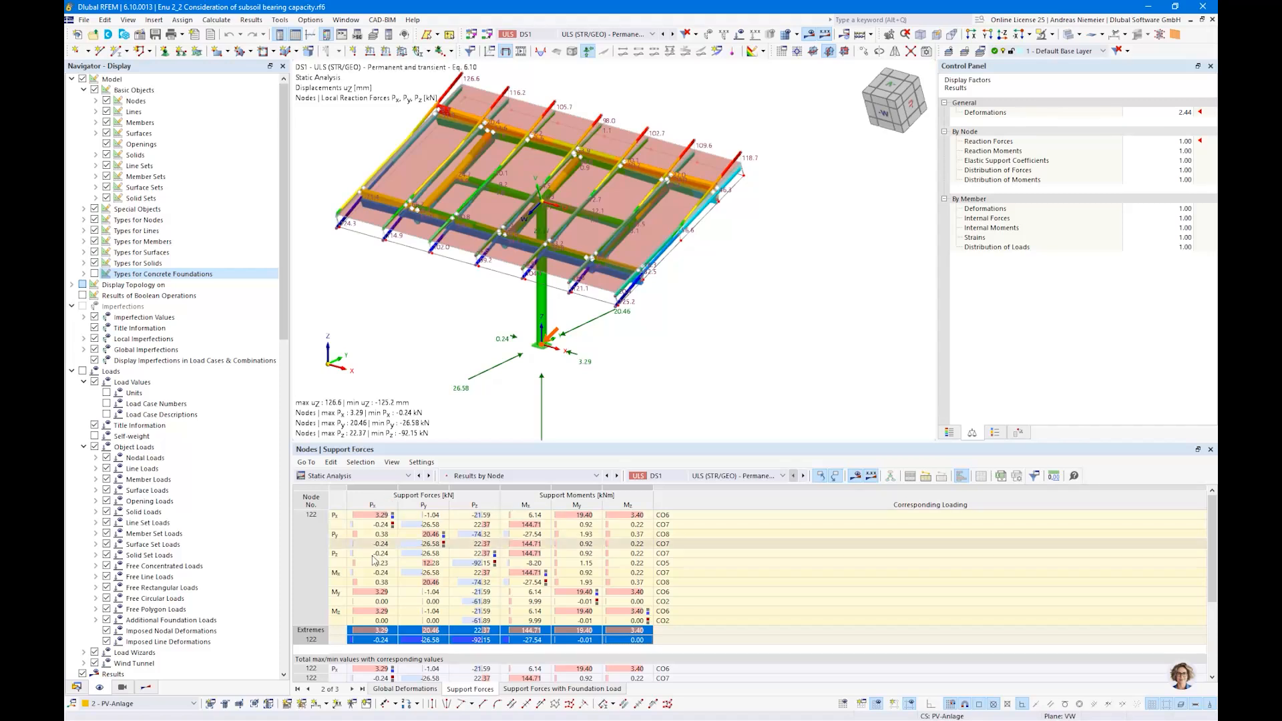
pyautogui.click(384, 632)
pyautogui.click(446, 632)
pyautogui.click(486, 632)
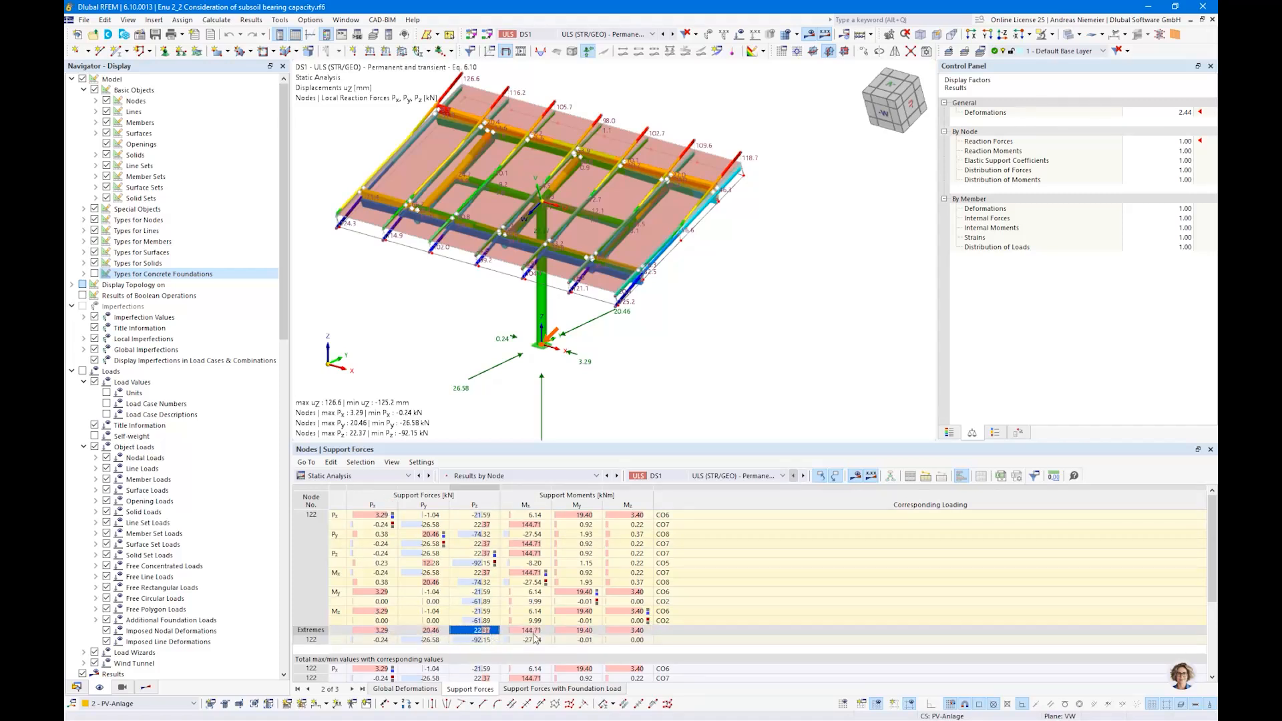
pyautogui.click(531, 631)
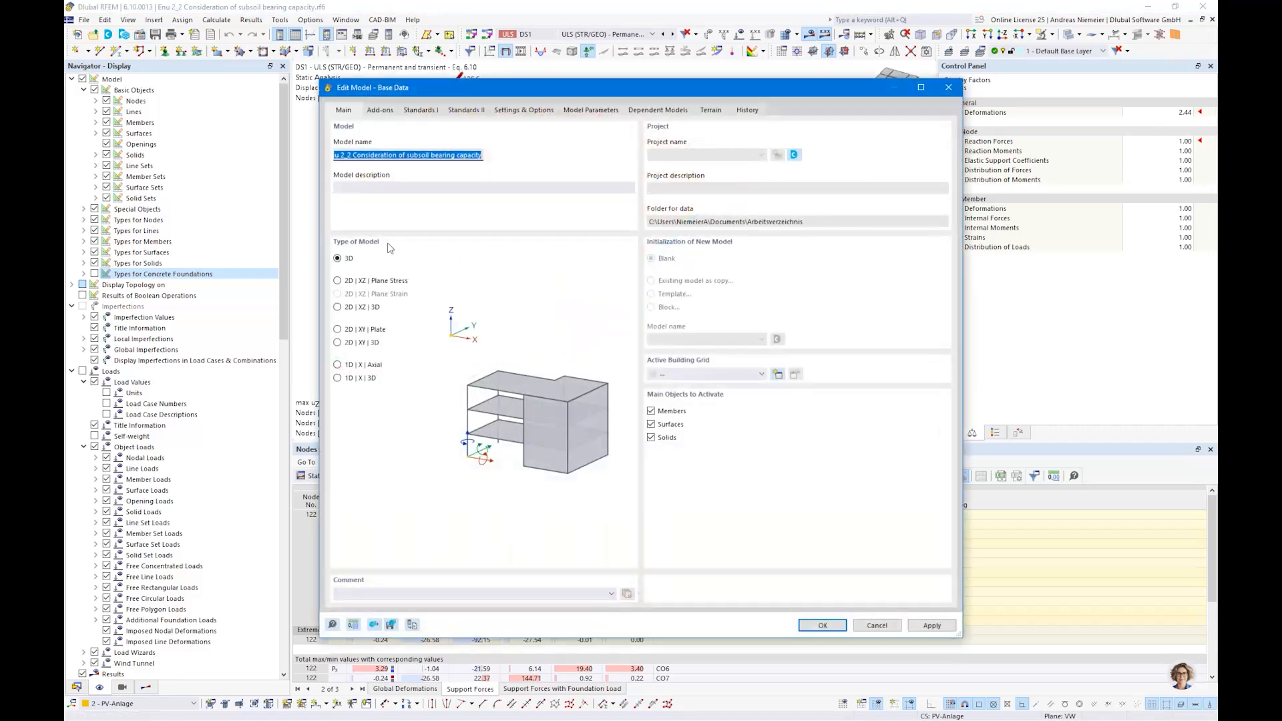
# - Check the Concrete Foundations add-on in the model's base data without changing it, and display the concrete foundation again
pyautogui.click(381, 114)
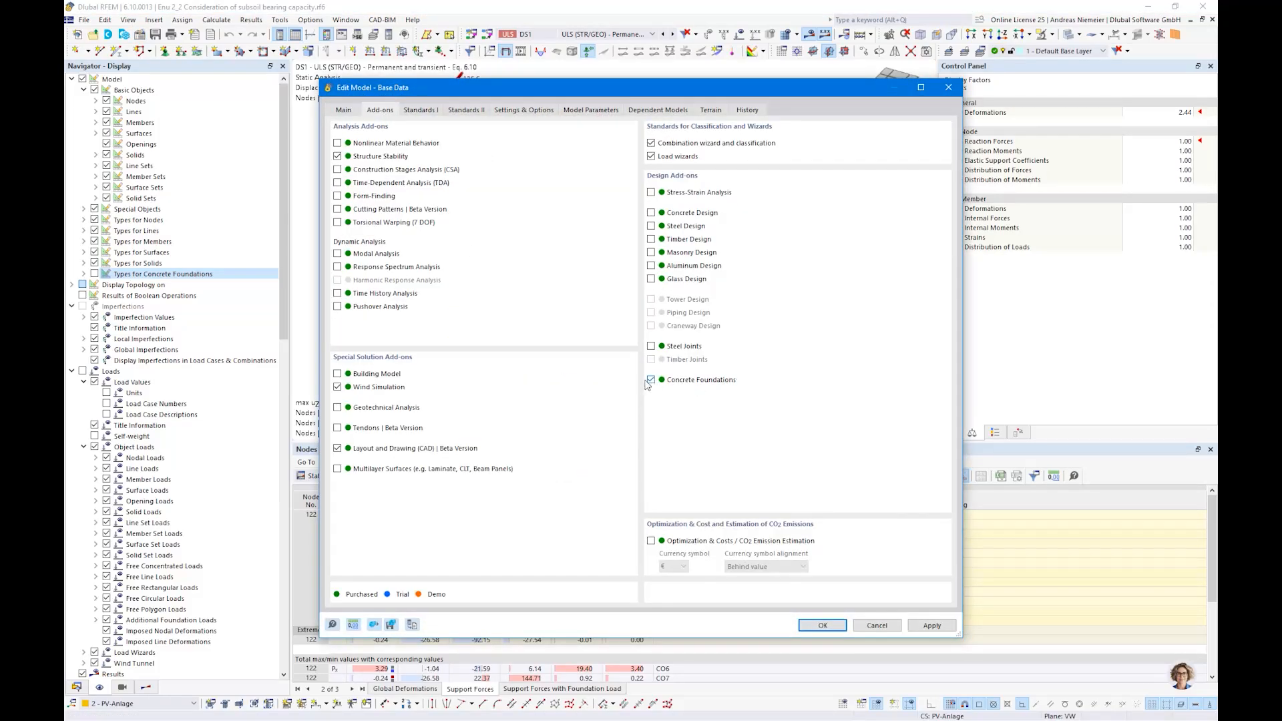
pyautogui.click(877, 628)
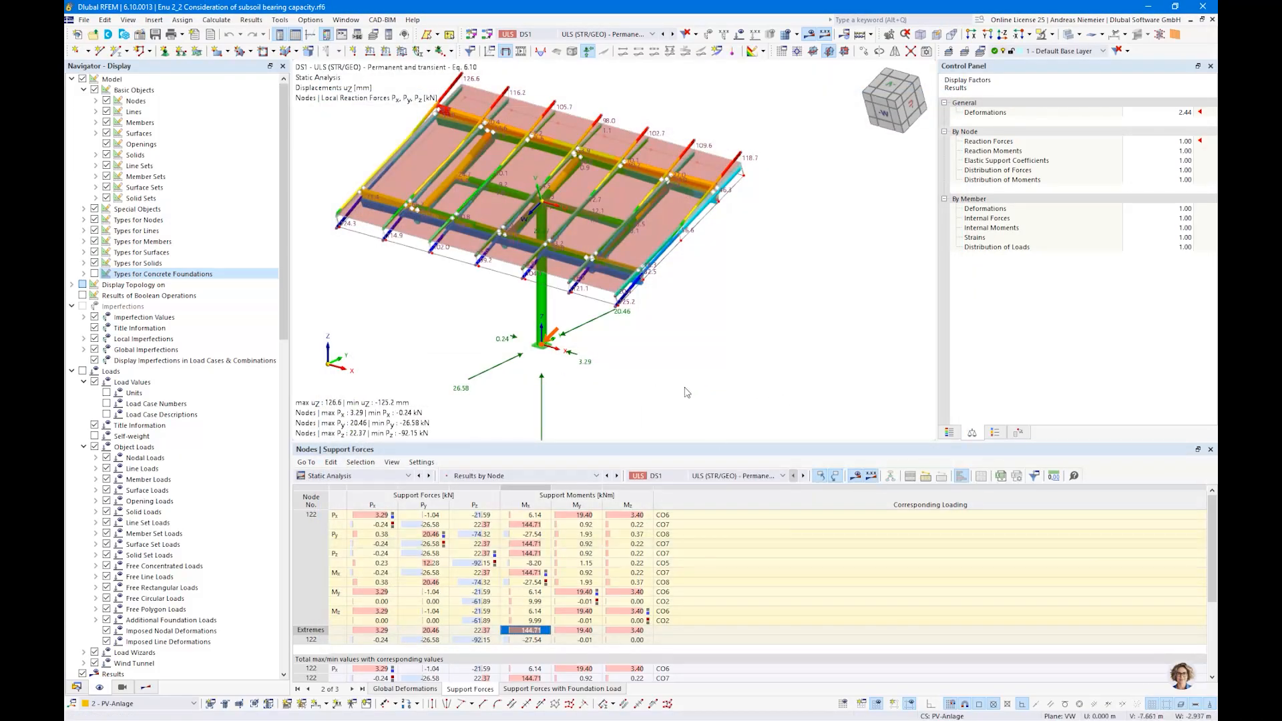
pyautogui.click(94, 274)
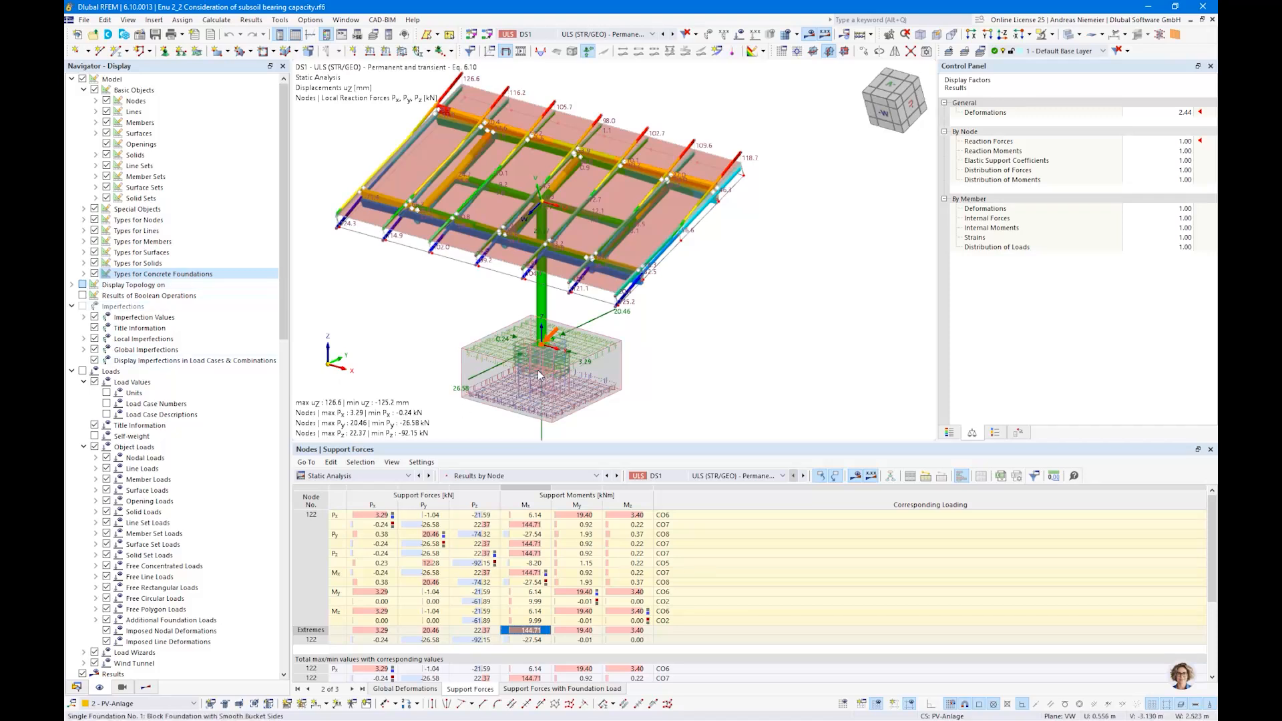
# - Open the single foundation assigned to the nodal support at the column base and review its available foundation types
pyautogui.doubleClick(552, 348)
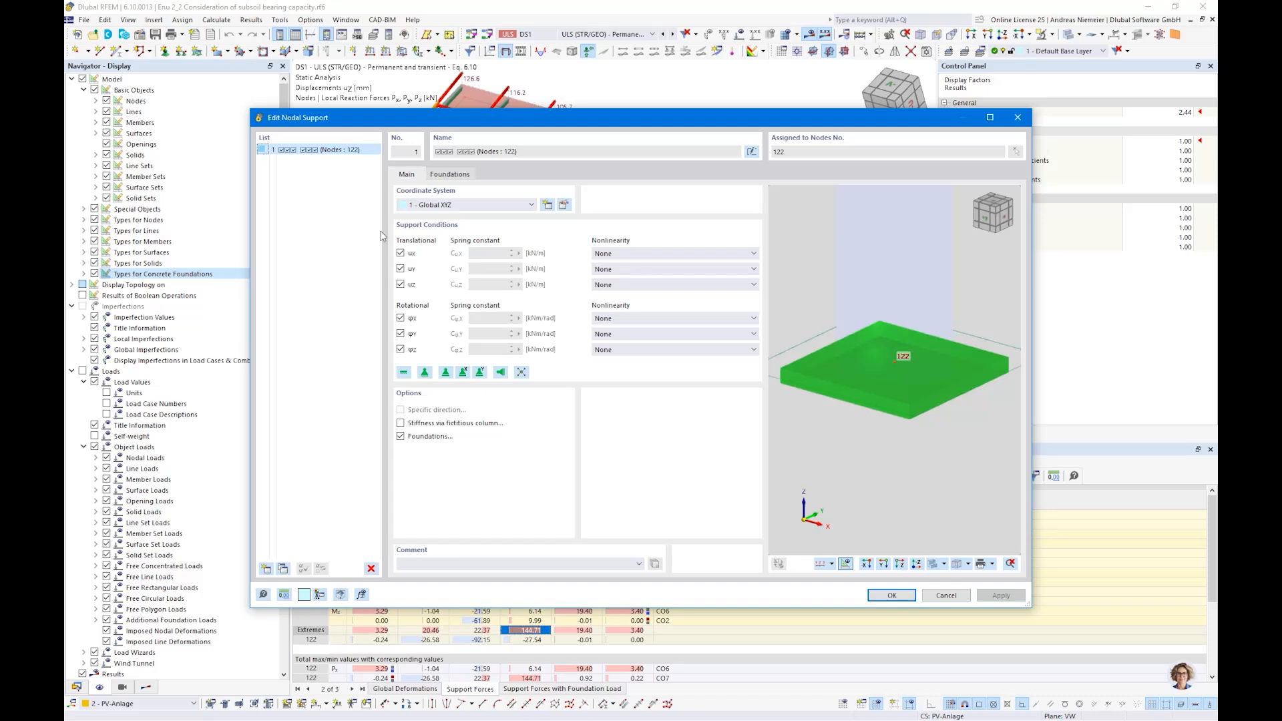
pyautogui.click(462, 176)
pyautogui.click(750, 219)
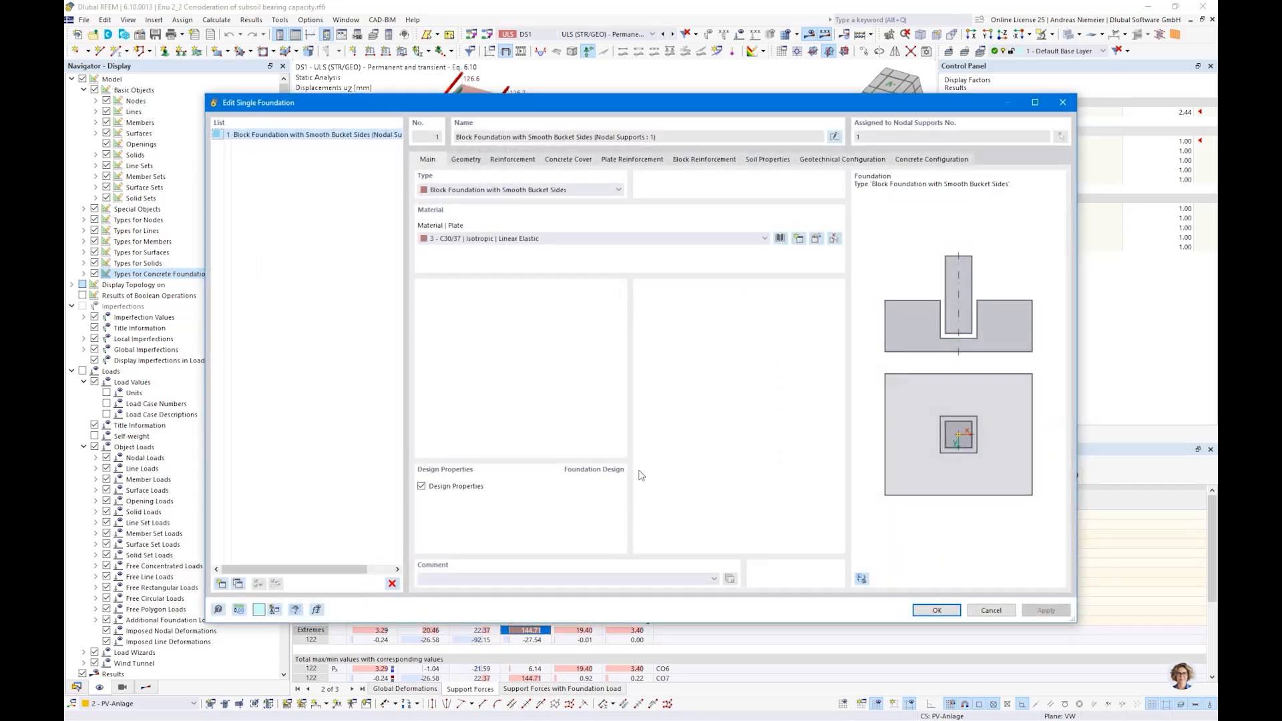
pyautogui.click(527, 192)
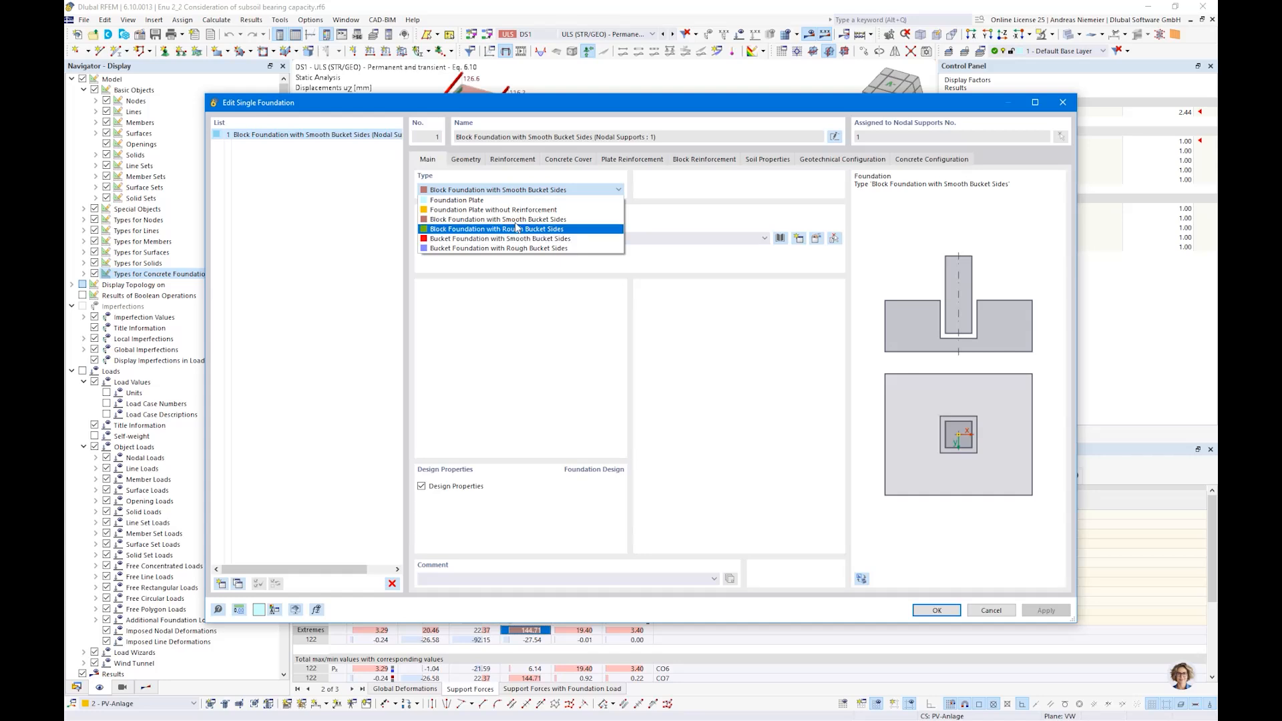
pyautogui.click(646, 190)
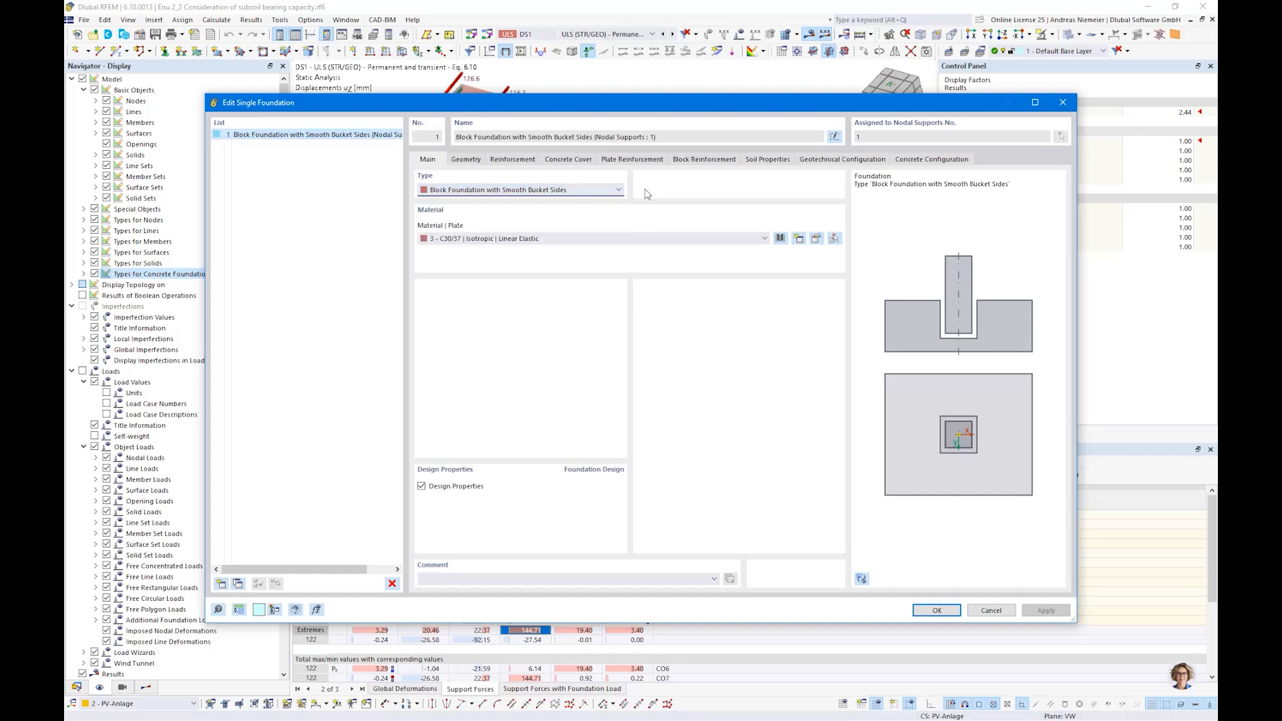
# - Examine the block foundation's geometry, its concrete cover and the exposure classes of its concrete durability
pyautogui.click(465, 160)
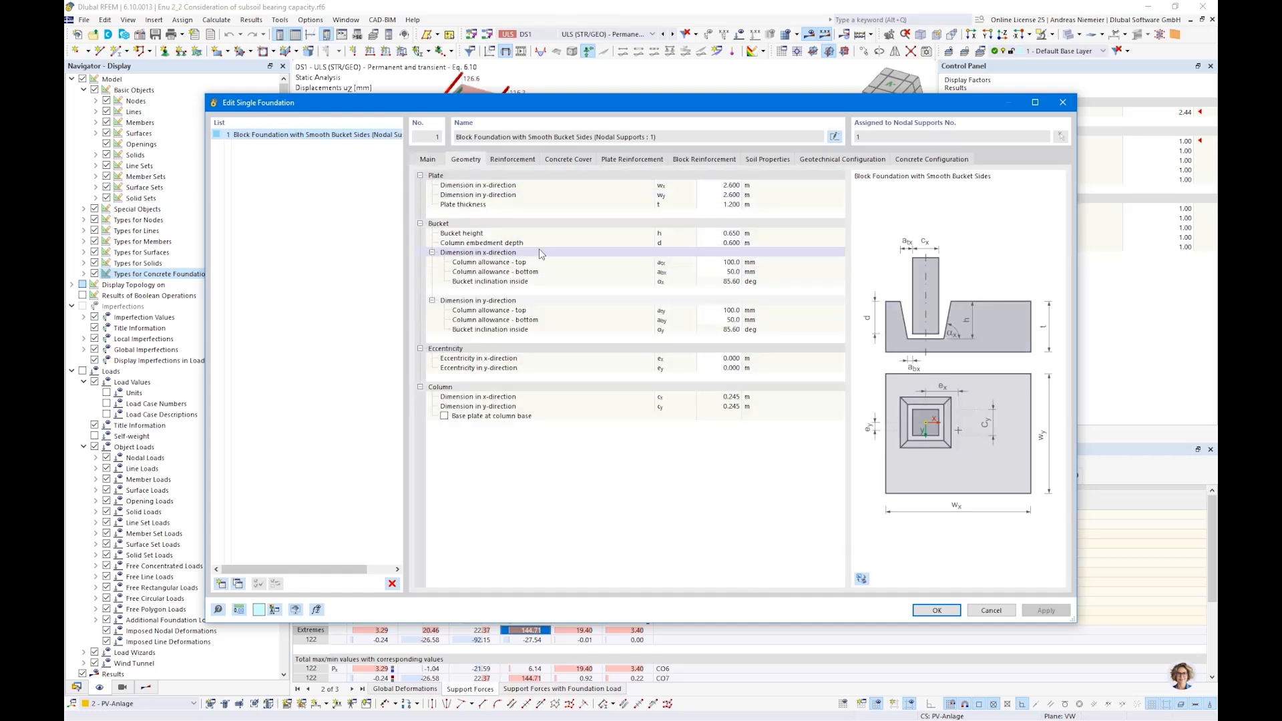
pyautogui.click(576, 162)
pyautogui.click(599, 416)
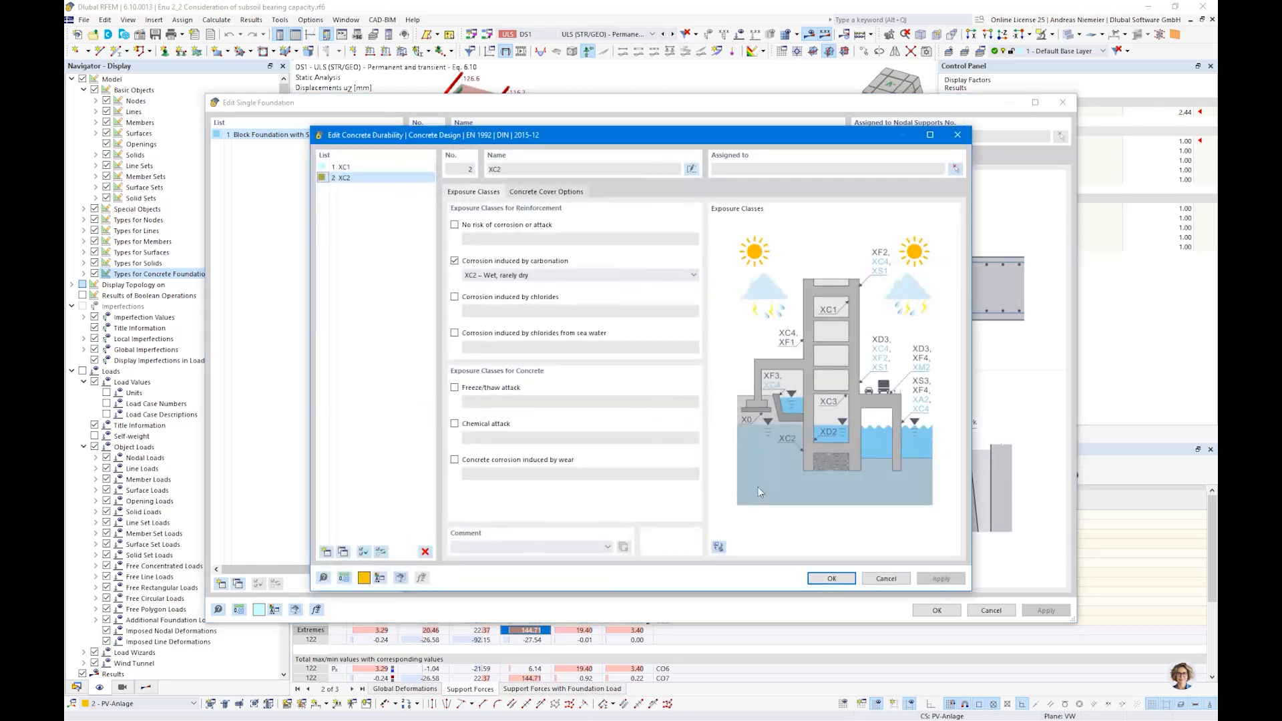
pyautogui.click(831, 579)
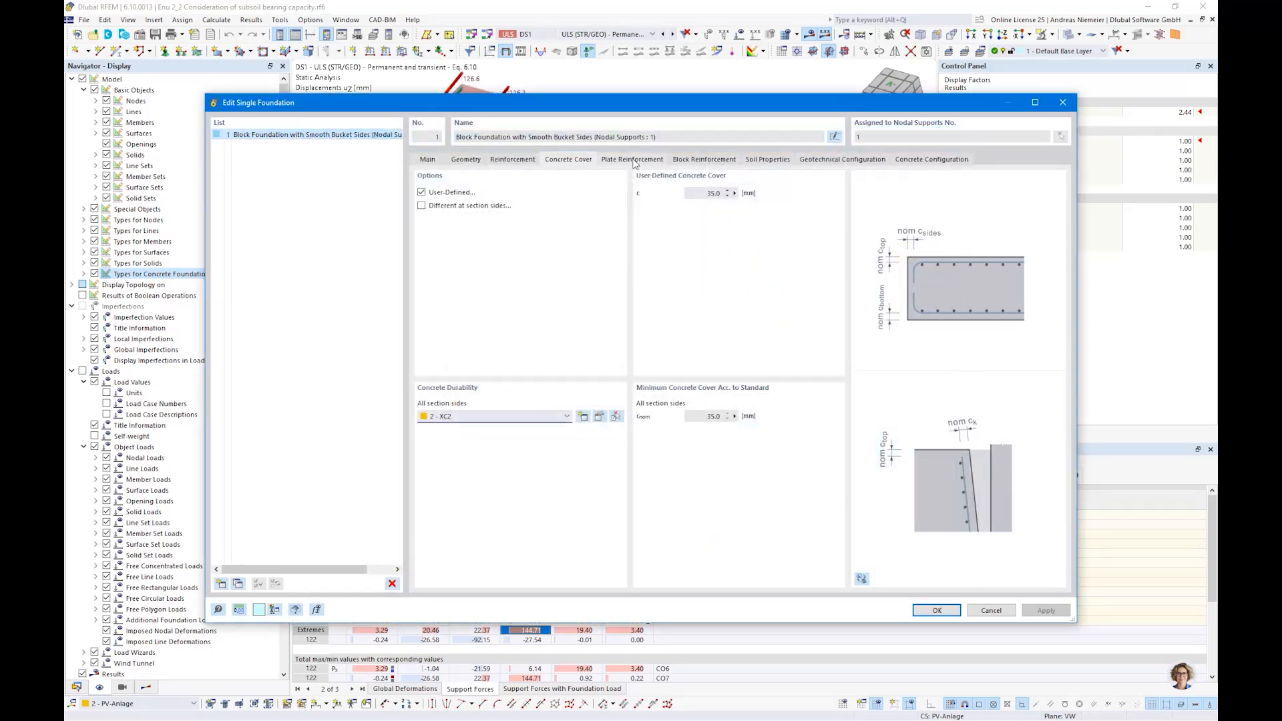
# - Examine the foundation's reinforcement and soil properties, and close the foundation, nodal support and node settings without changes
pyautogui.click(709, 160)
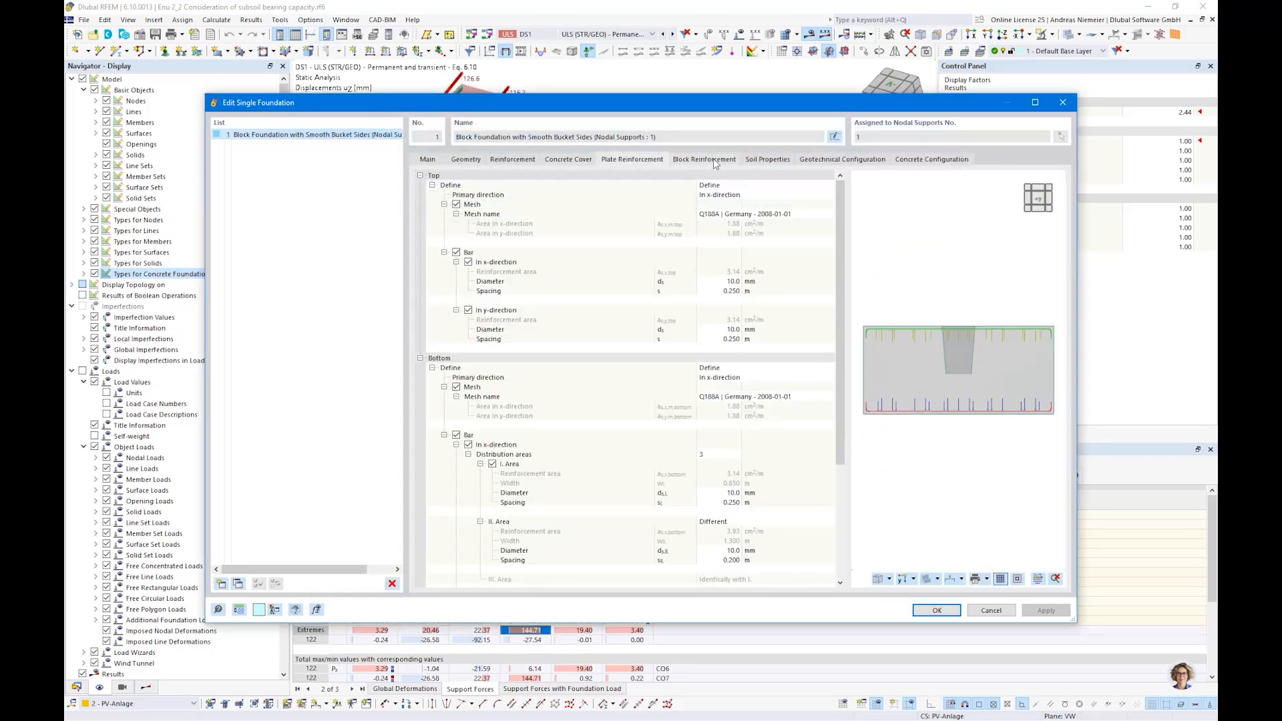
pyautogui.click(767, 160)
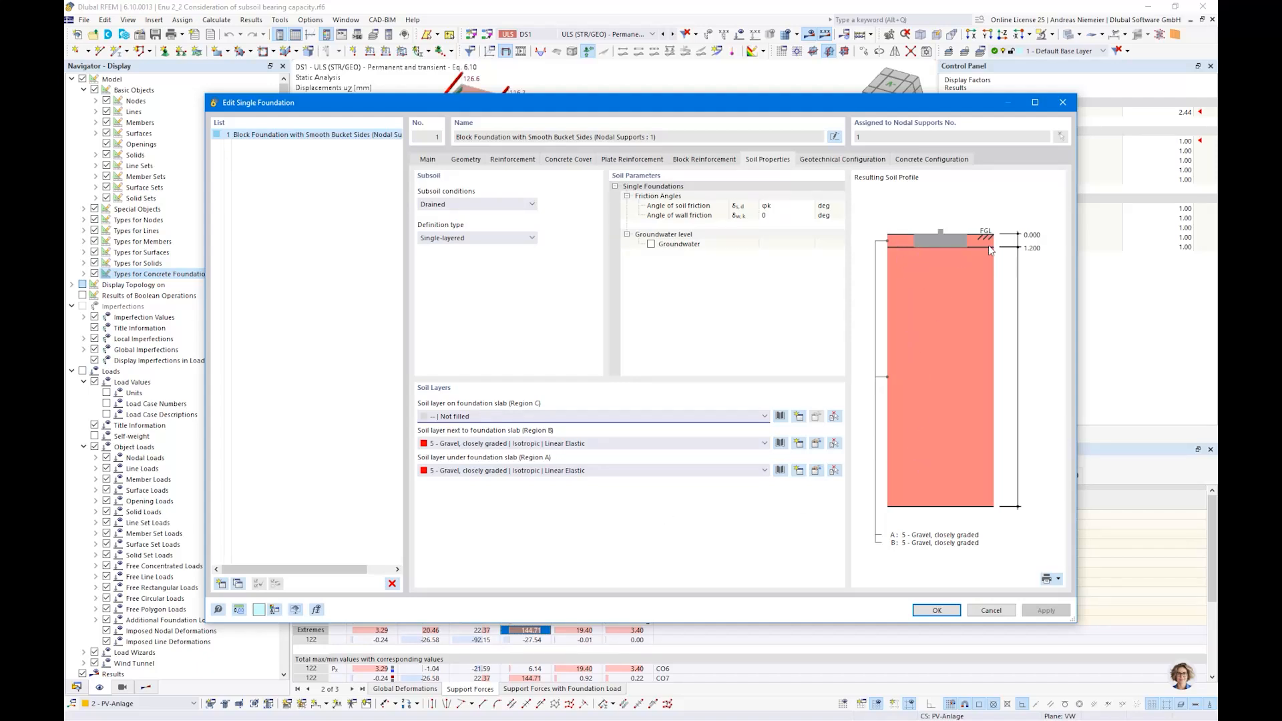
pyautogui.click(1005, 612)
pyautogui.click(892, 594)
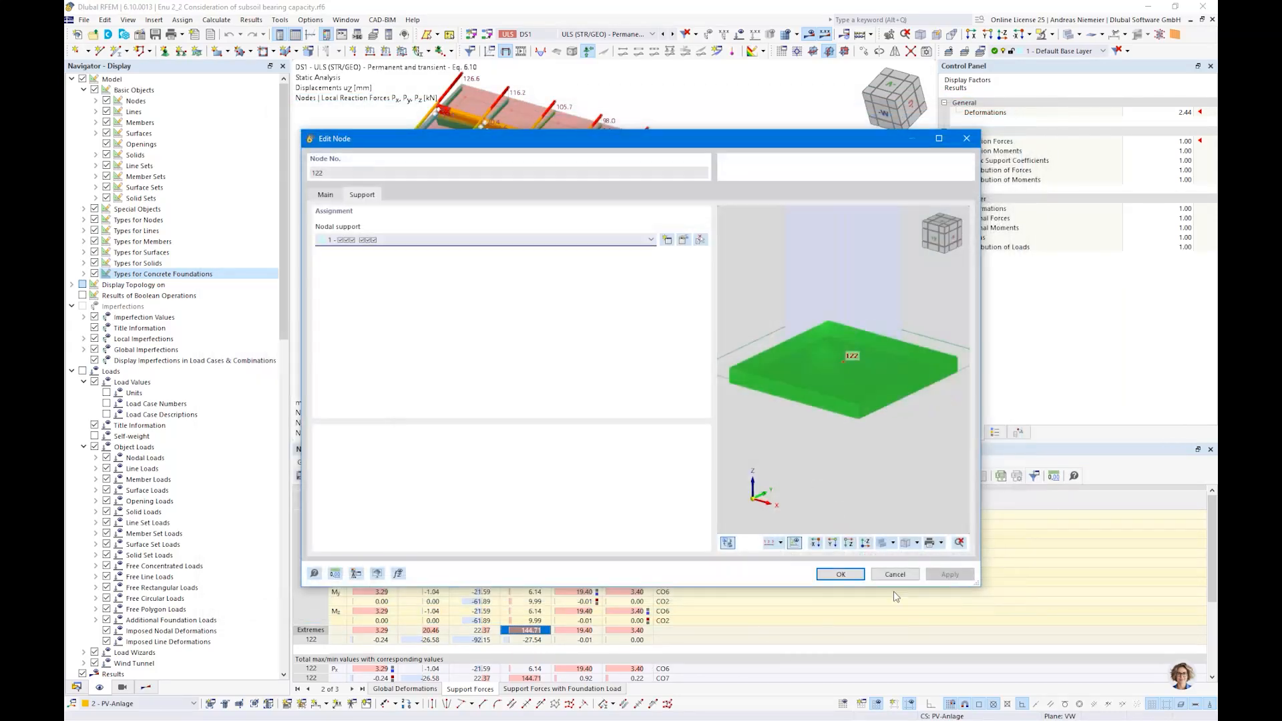
pyautogui.click(910, 576)
# - List the Concrete Foundations design ratios on nodes by foundation and enlarge the results table to show all checks
pyautogui.click(361, 475)
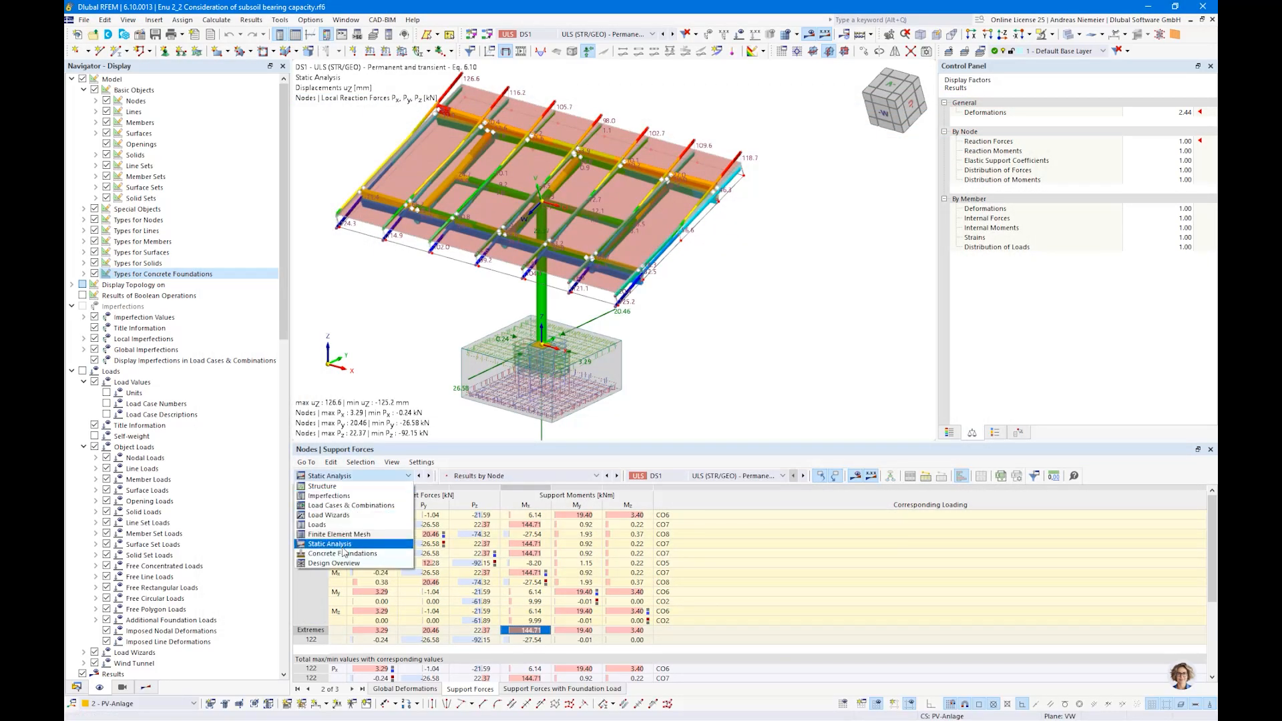
pyautogui.click(343, 554)
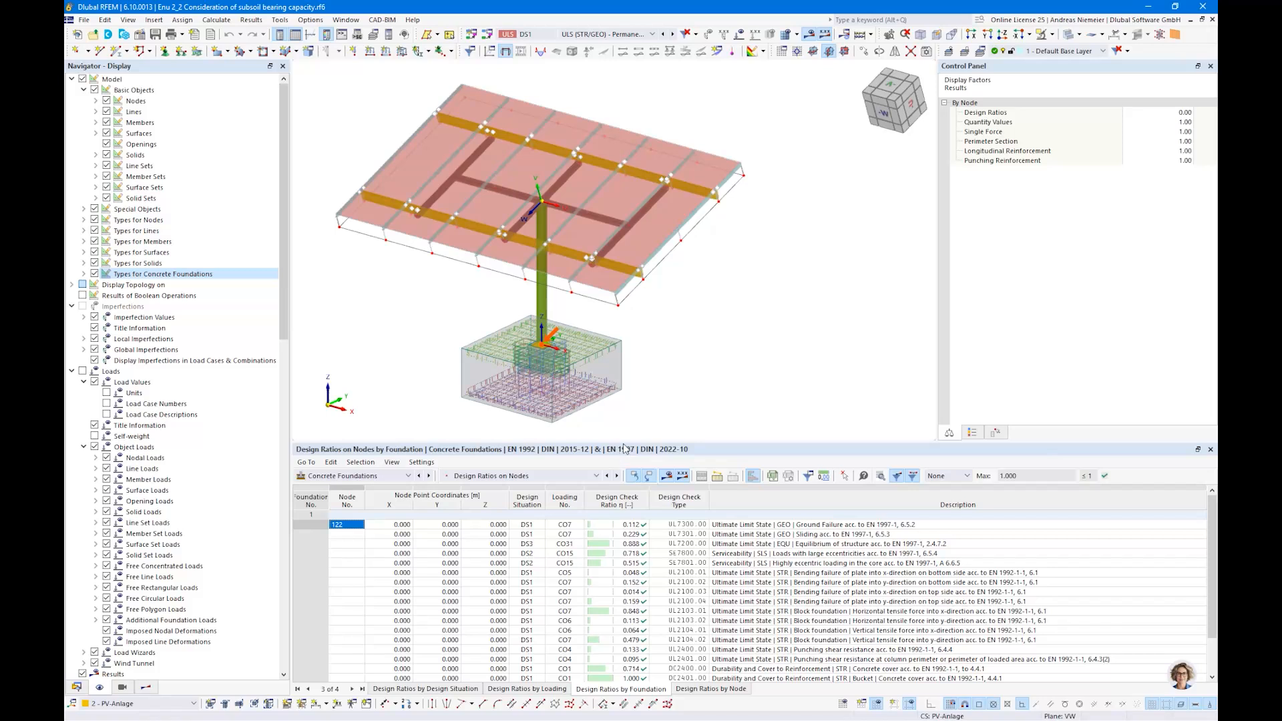
pyautogui.moveTo(625, 443); pyautogui.dragTo(624, 340)
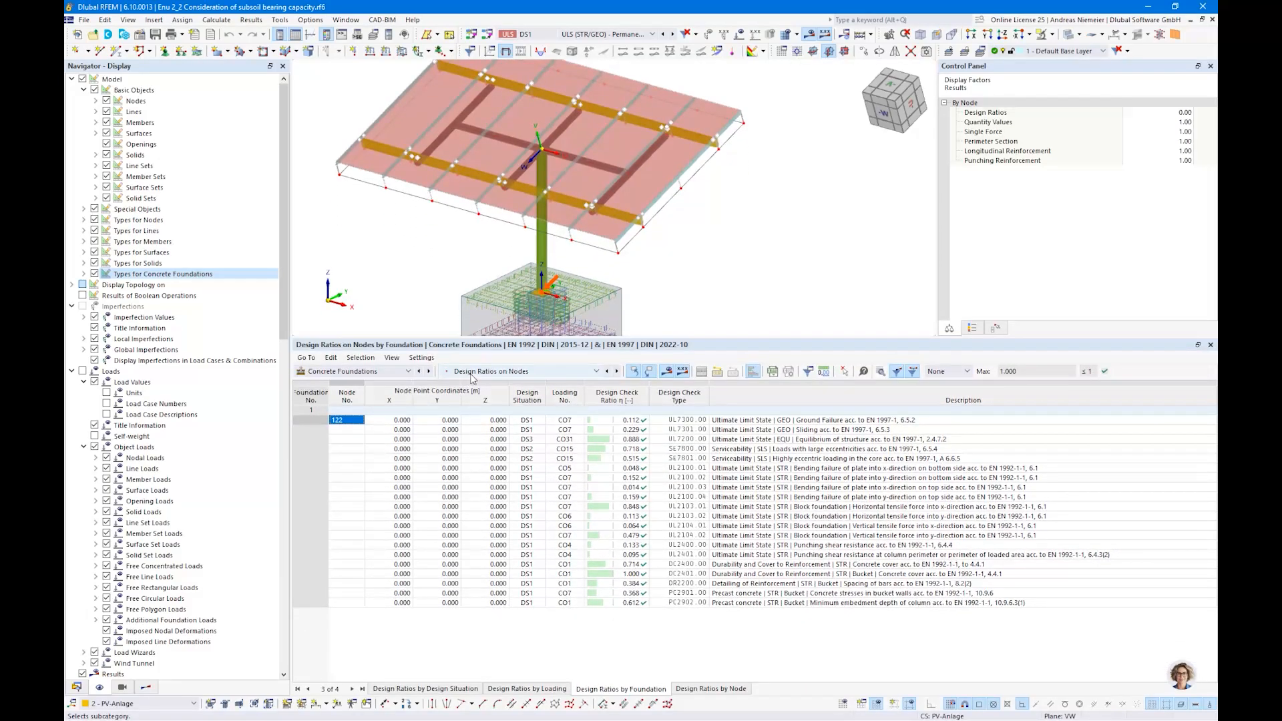
# - Examine the ground failure, sliding, equilibrium and plate bending checks of the foundation, and shrink the results table again
pyautogui.click(741, 421)
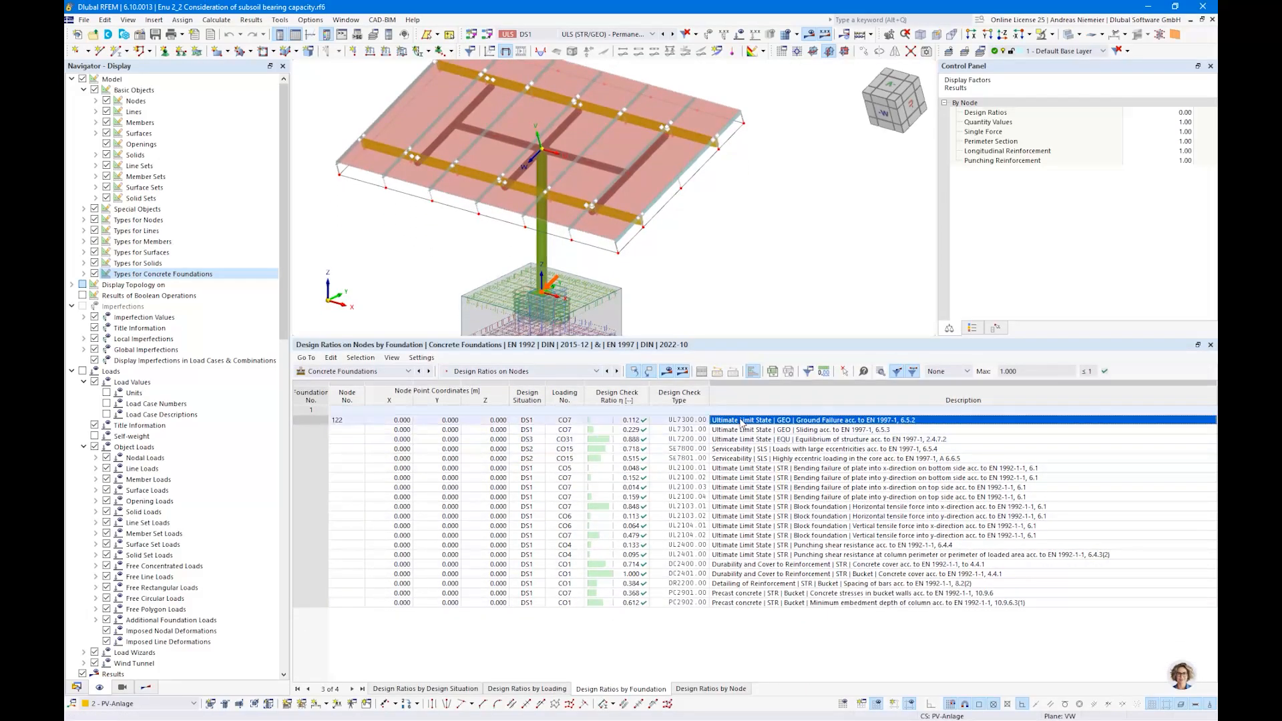
pyautogui.click(831, 431)
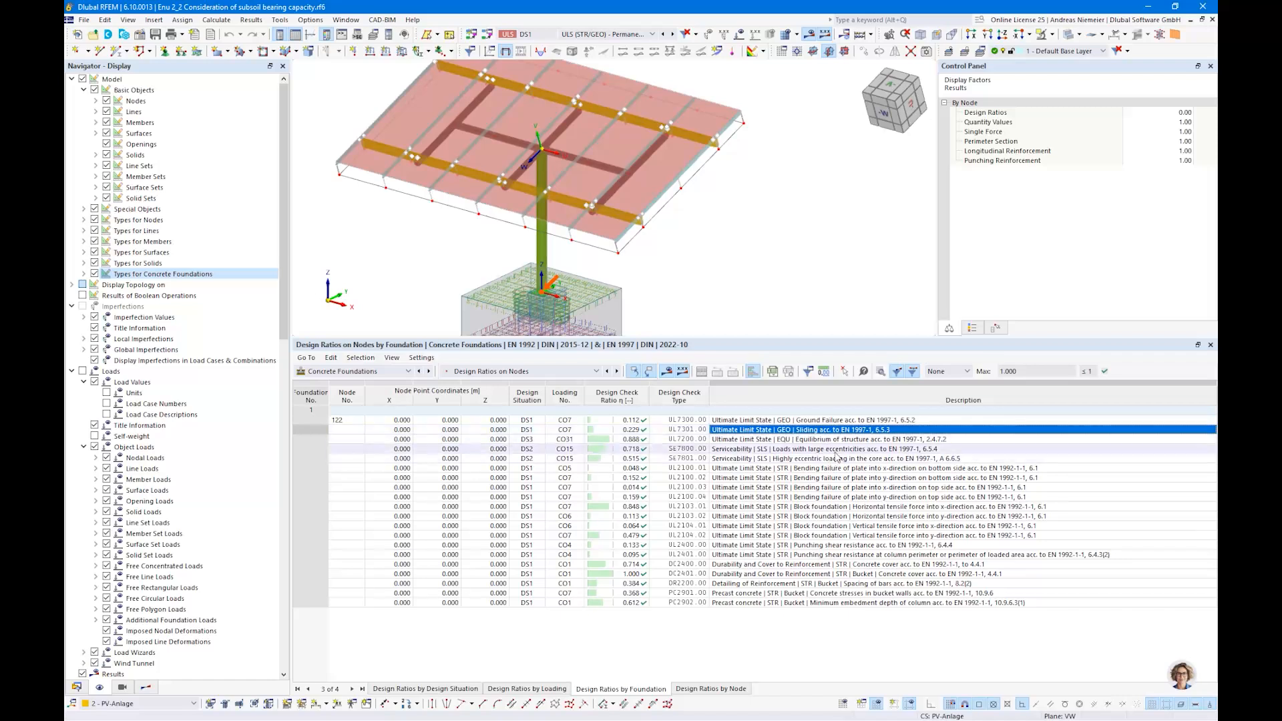
pyautogui.click(835, 440)
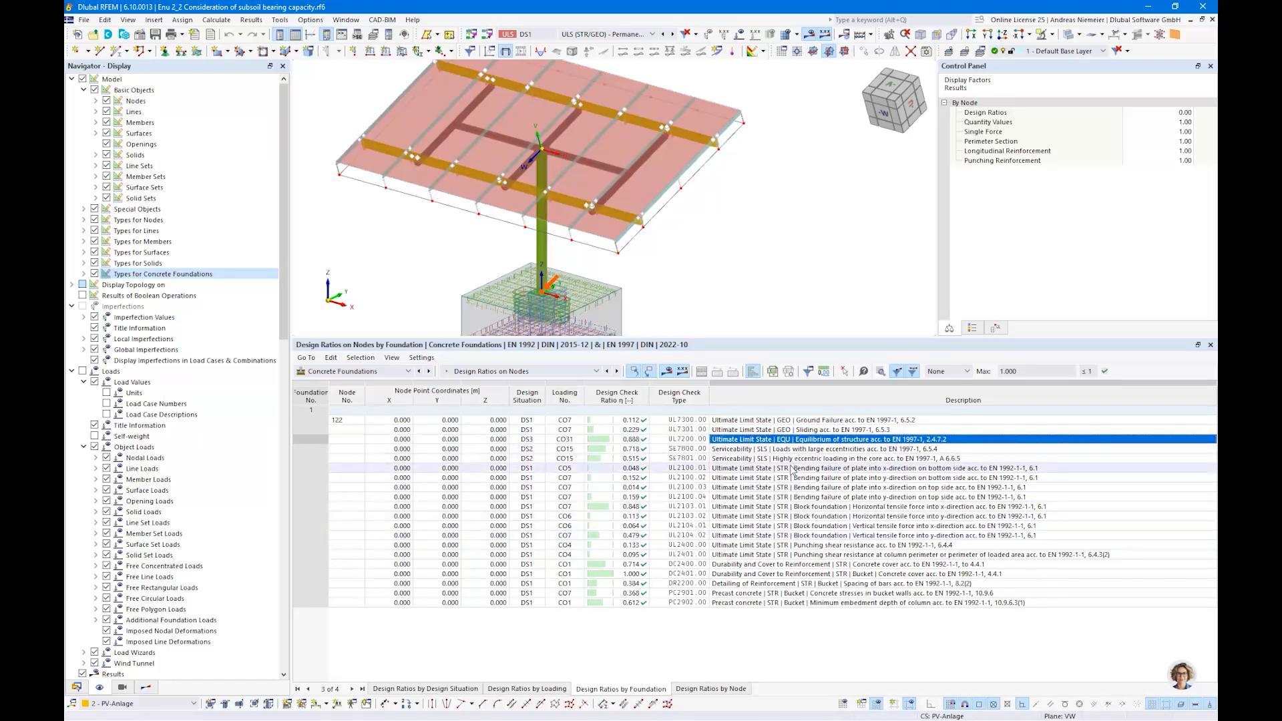
pyautogui.click(826, 478)
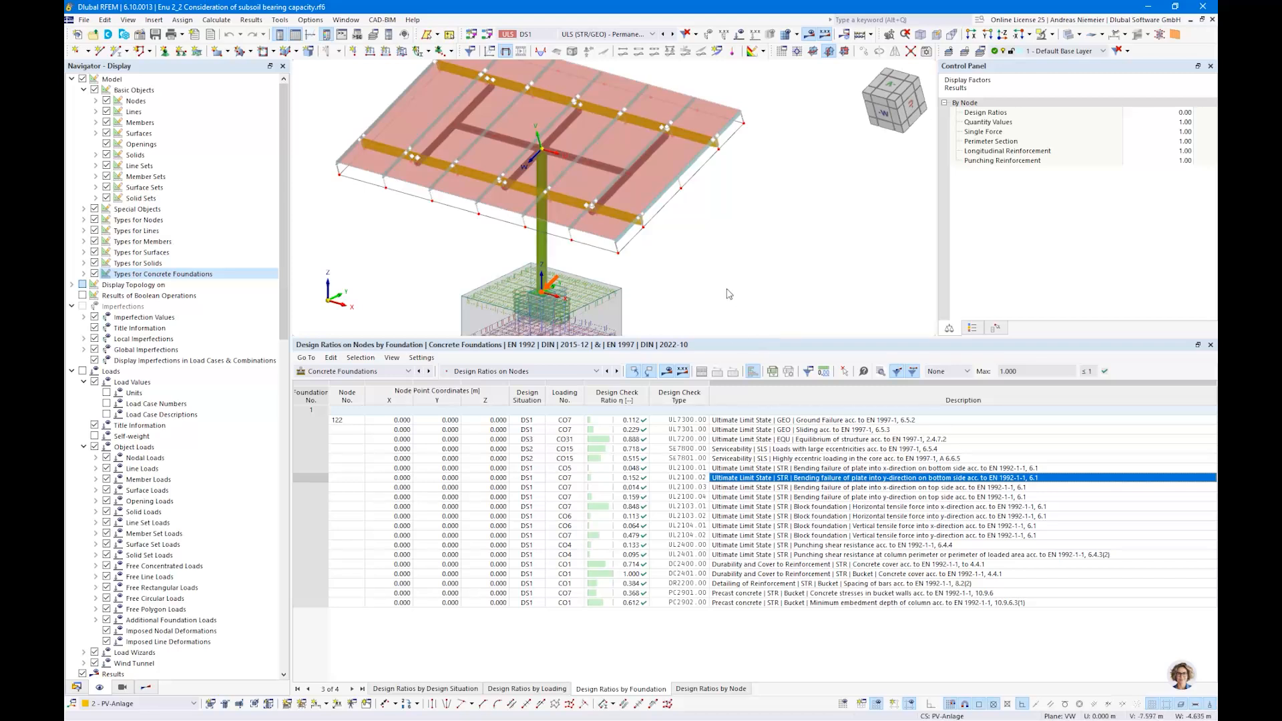
pyautogui.moveTo(734, 340); pyautogui.dragTo(728, 452)
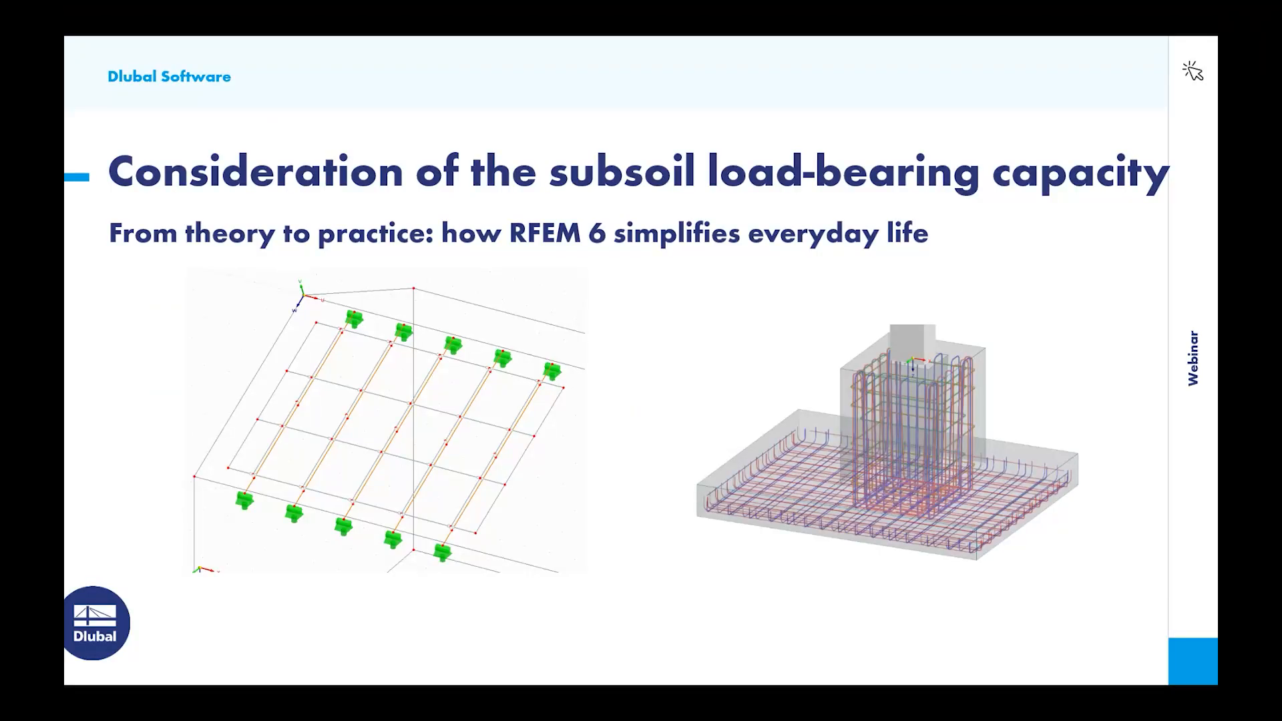
pyautogui.click(608, 506)
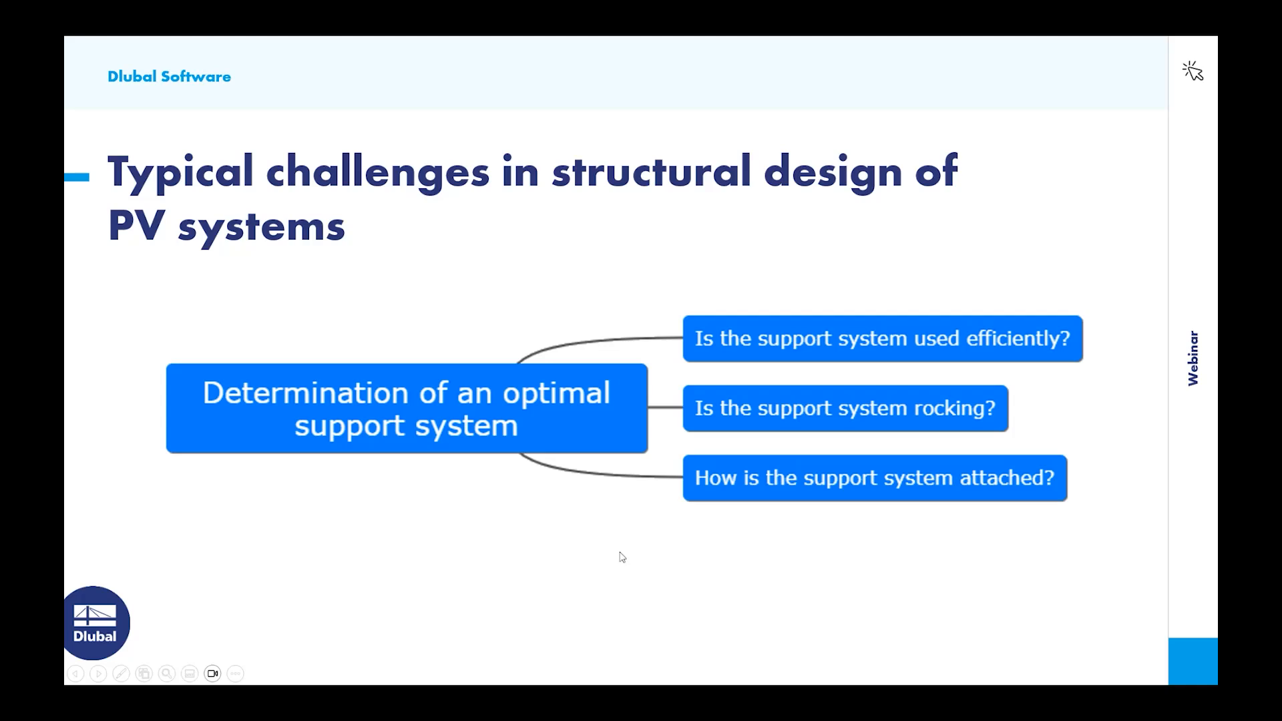
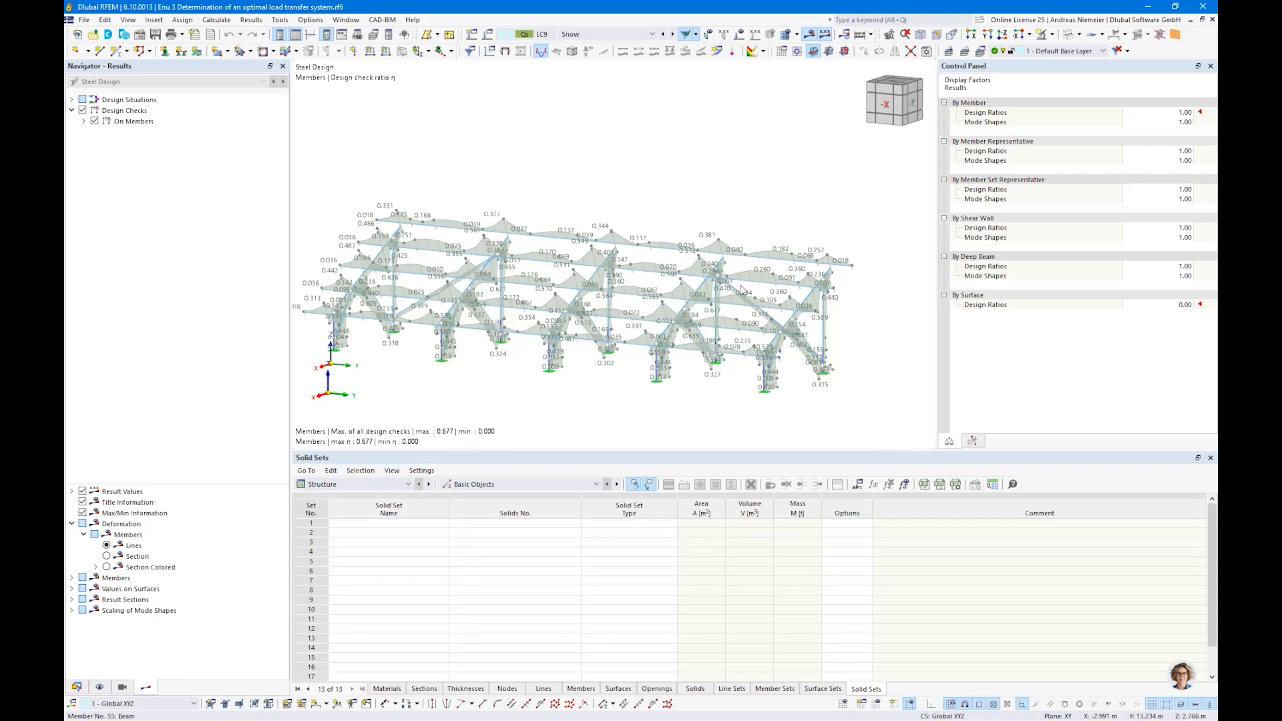
# - List the Steel Design ratios on members by design situation and examine them on the multi-bay PV support structure
pyautogui.scroll(1, 452, 388)
pyautogui.moveTo(451, 388); pyautogui.dragTo(554, 389, button='middle')
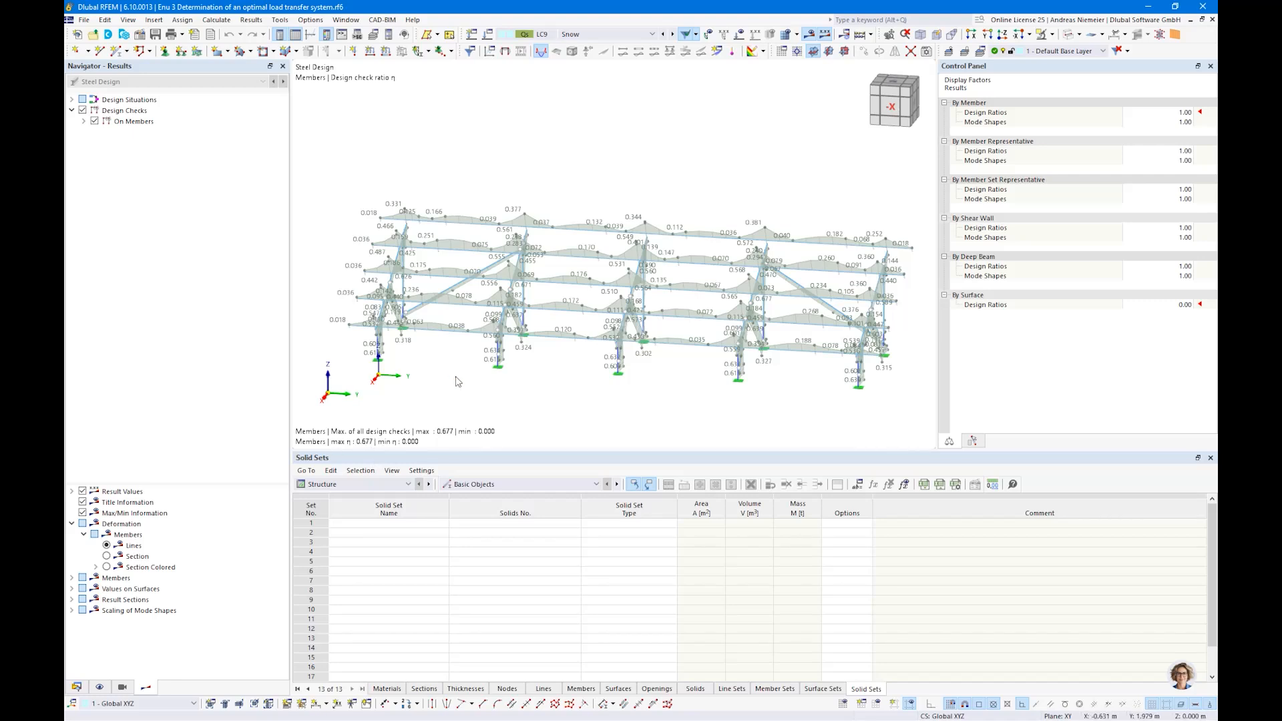
pyautogui.click(349, 484)
pyautogui.click(334, 562)
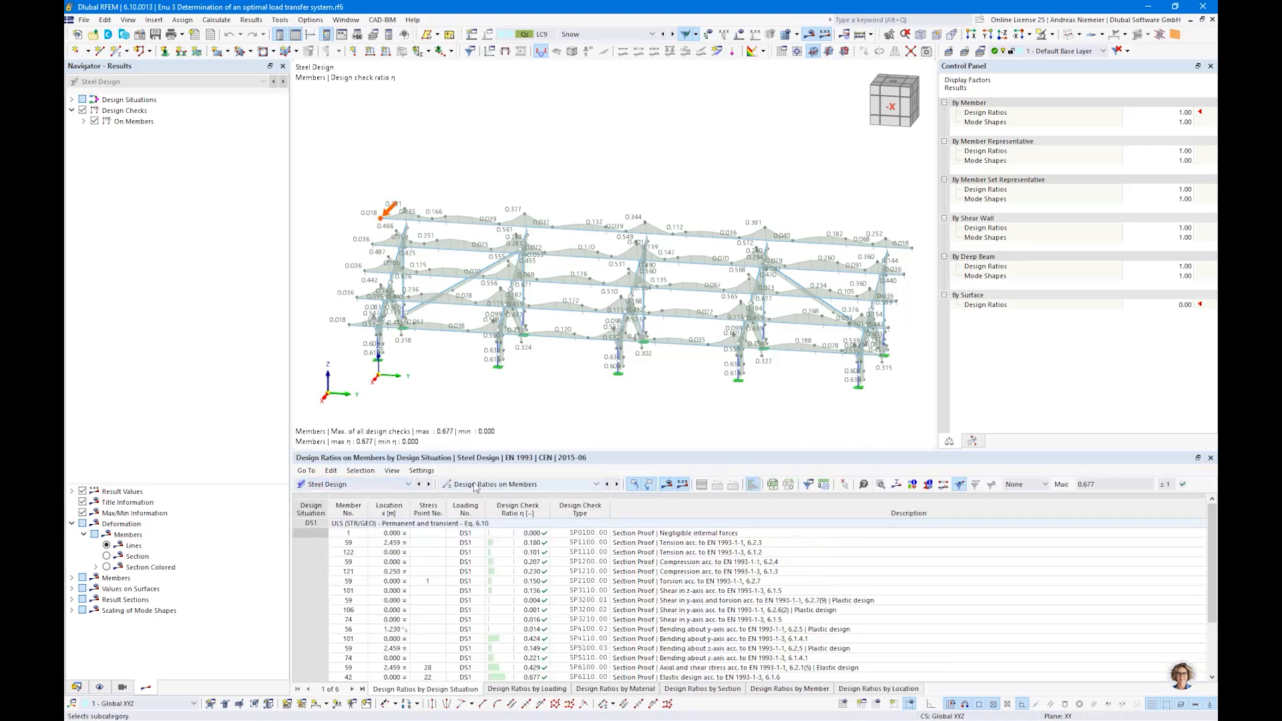
pyautogui.click(631, 611)
pyautogui.moveTo(451, 326); pyautogui.dragTo(432, 312, button='middle')
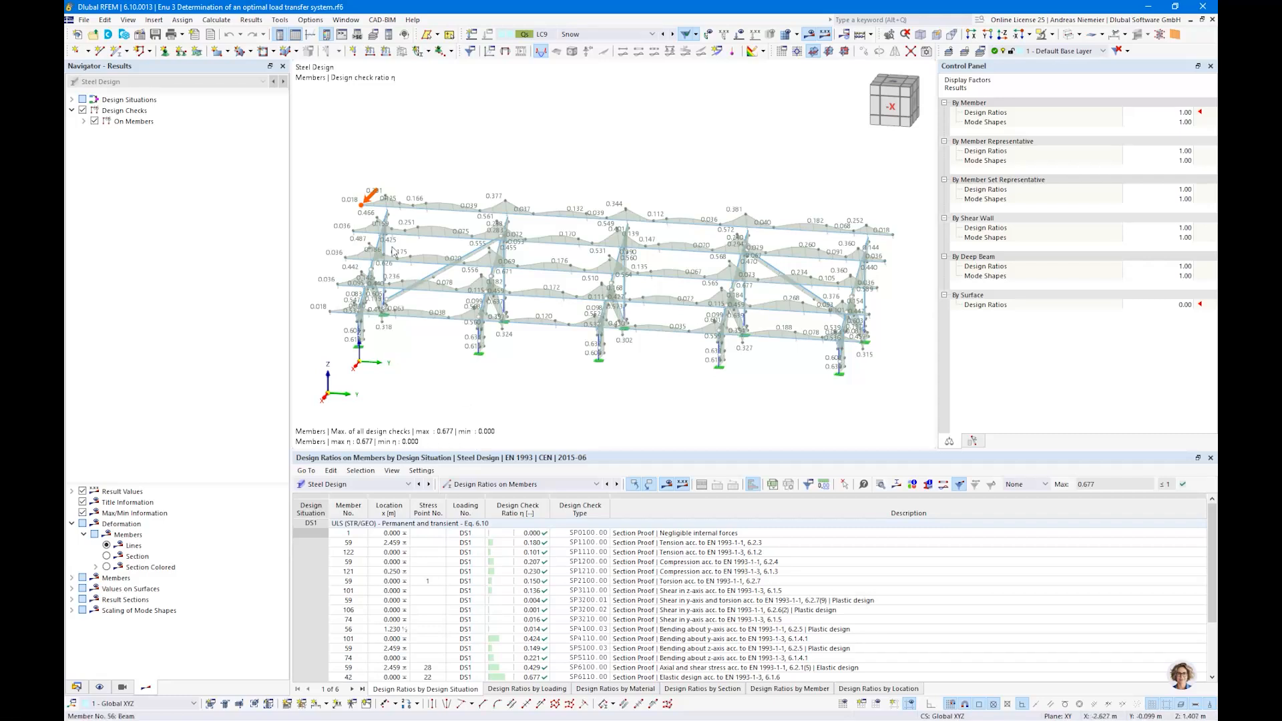
# - Display the loads of LC1 - G without results, inspect the settings of an upper purlin member, and close them without changes
pyautogui.click(567, 35)
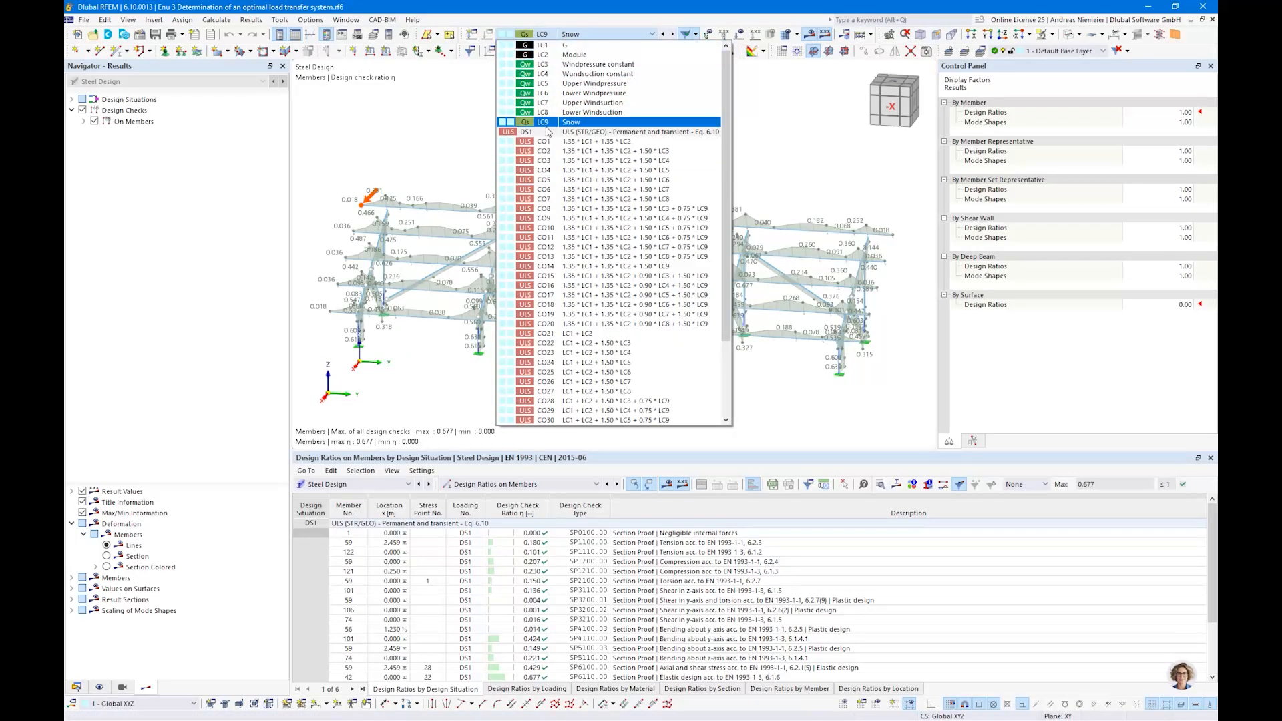
pyautogui.click(561, 47)
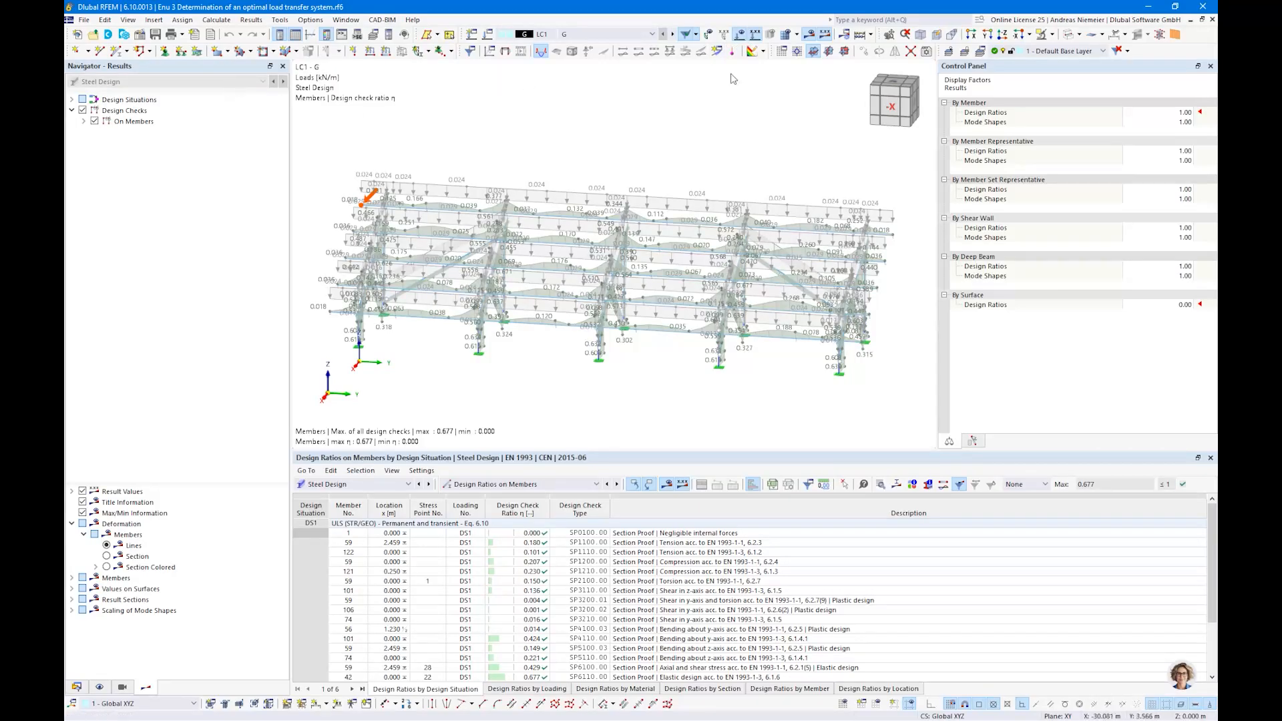
pyautogui.click(810, 36)
pyautogui.keyDown('ctrl'); pyautogui.moveTo(892, 402); pyautogui.dragTo(969, 402, button='middle'); pyautogui.keyUp('ctrl')
pyautogui.scroll(1, 969, 401)
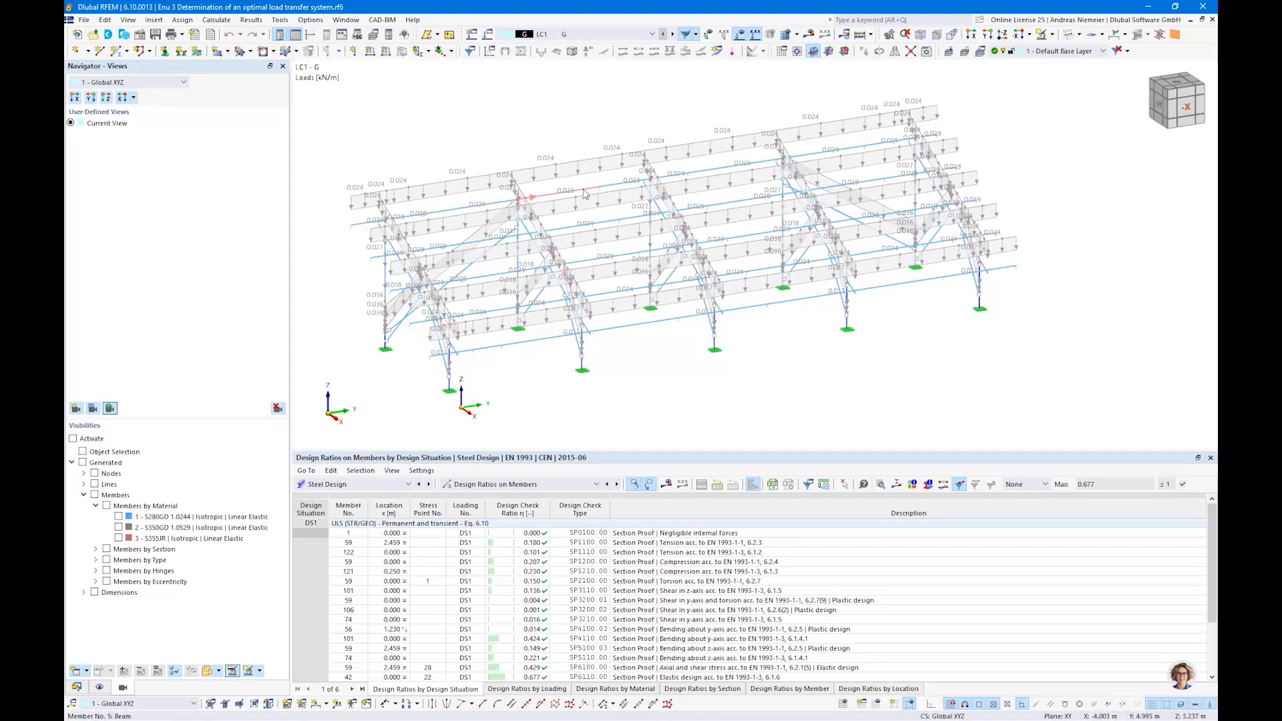
pyautogui.doubleClick(648, 329)
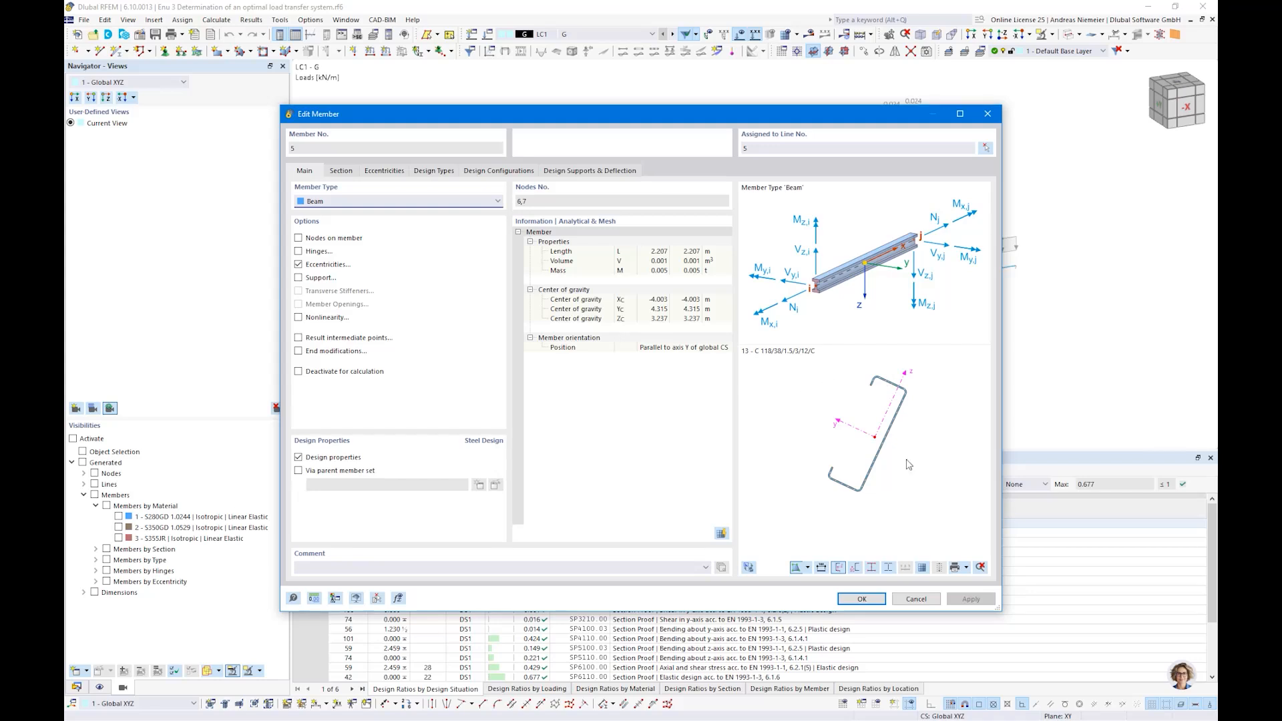
pyautogui.click(924, 600)
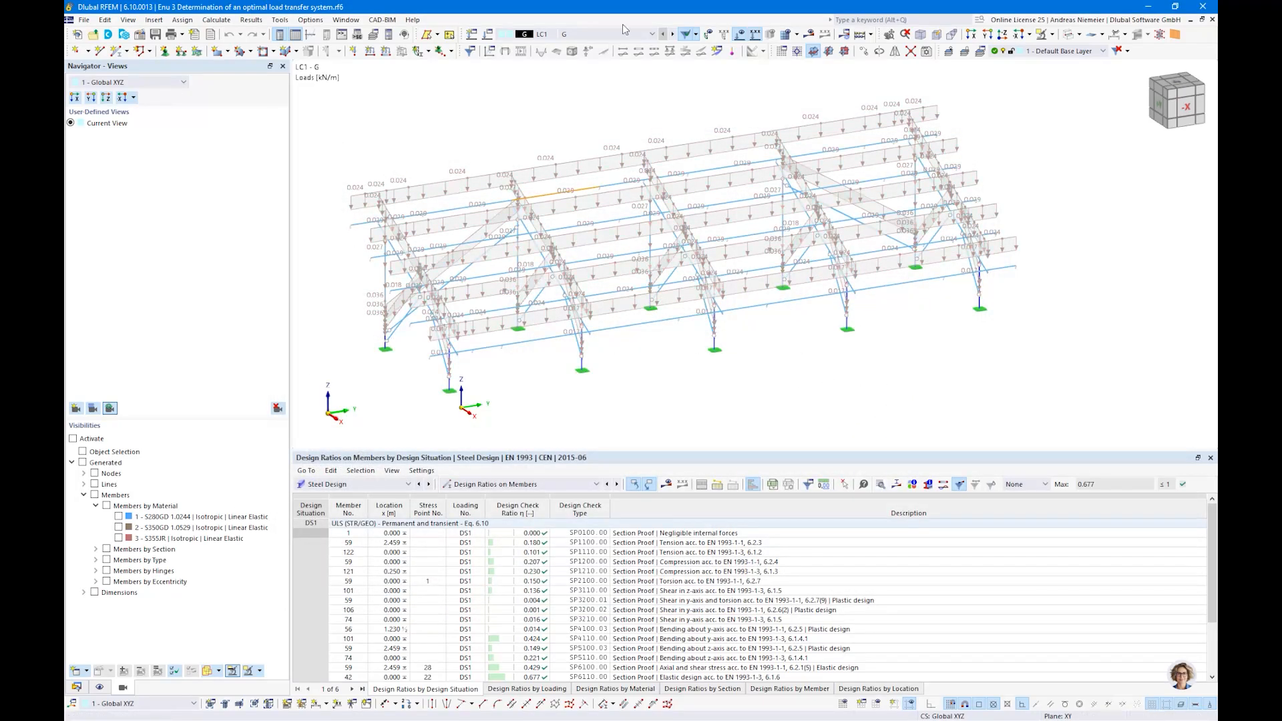
# - Display the LC2 - Module loads, inspect the magnitude and geometry of the area load in its load wizard, and close it without changes
pyautogui.click(672, 34)
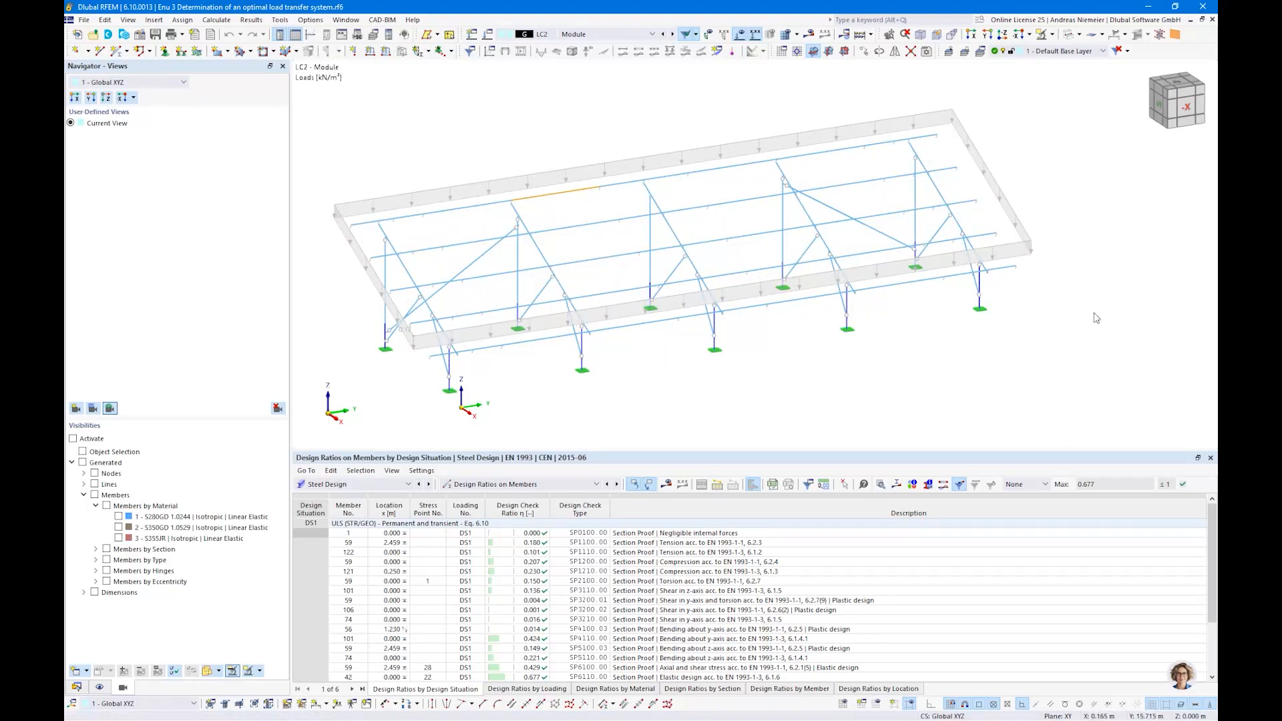
pyautogui.keyDown('ctrl'); pyautogui.moveTo(1090, 323); pyautogui.dragTo(960, 311, button='middle'); pyautogui.keyUp('ctrl')
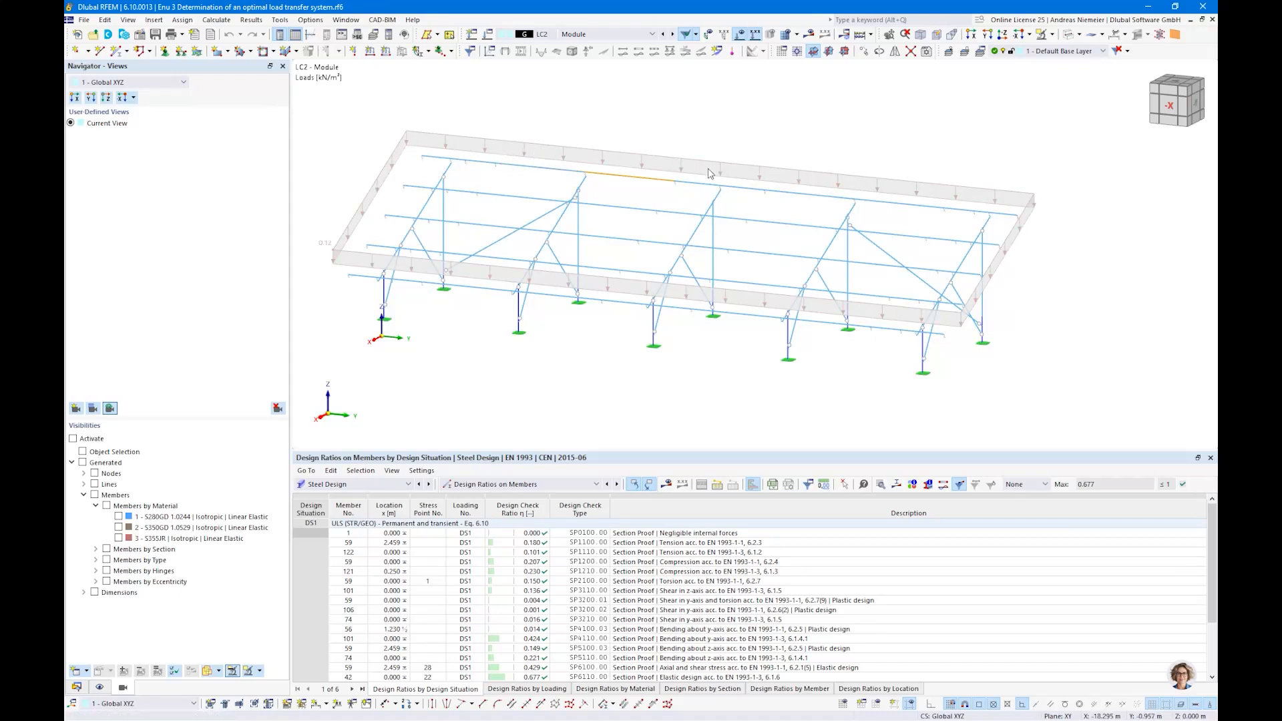
pyautogui.click(342, 252)
pyautogui.doubleClick(414, 356)
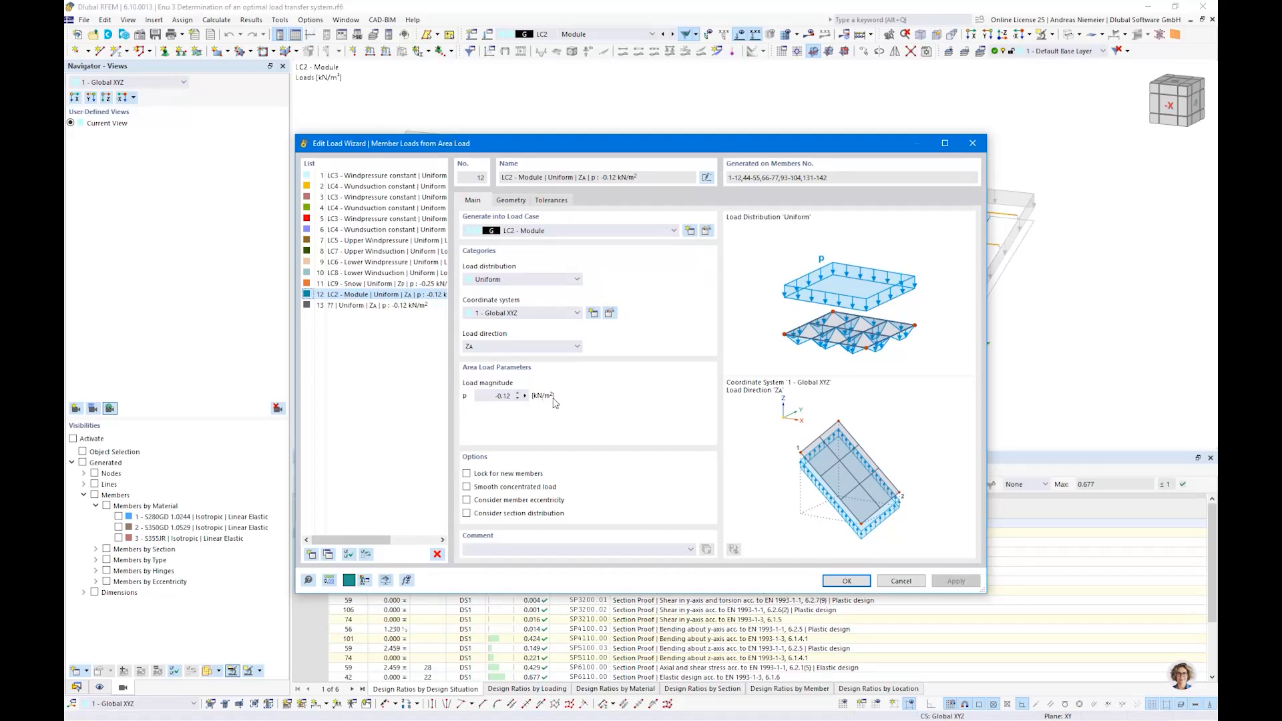
pyautogui.click(515, 204)
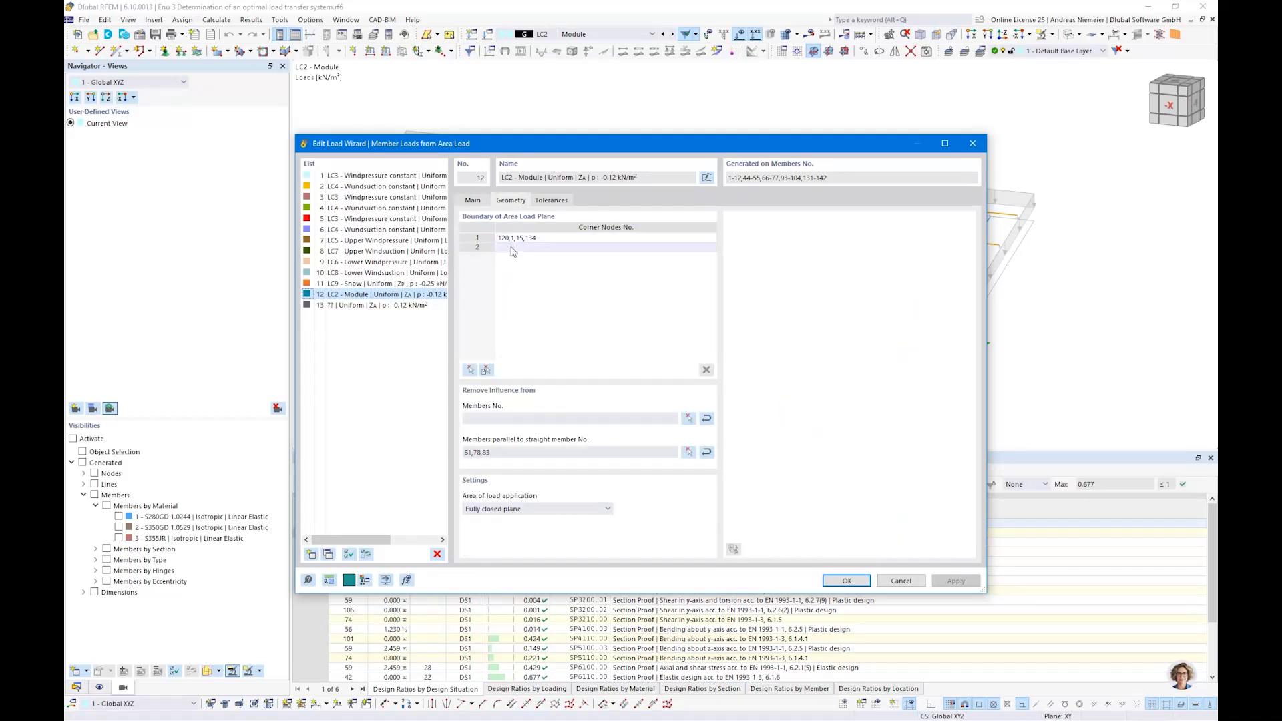
pyautogui.click(899, 582)
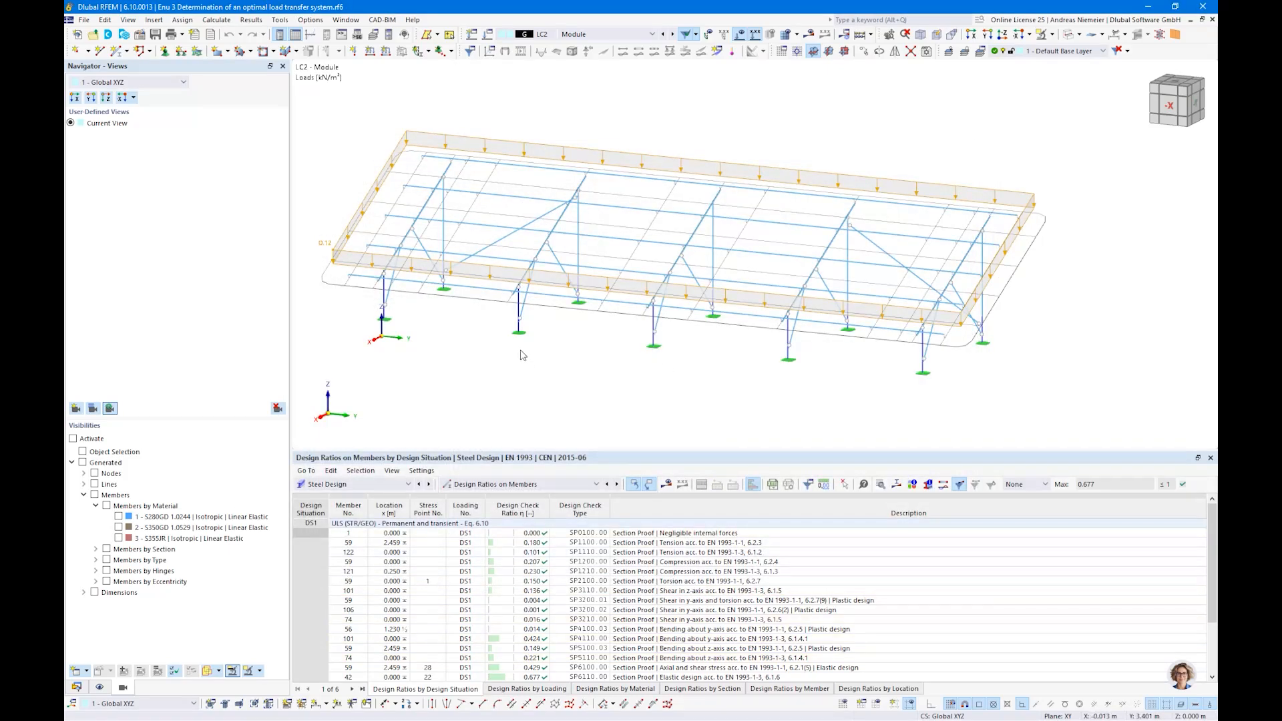
# - Display the member loads generated from the module area load separately, inspect their distribution, and return to the area load display
pyautogui.rightClick(346, 257)
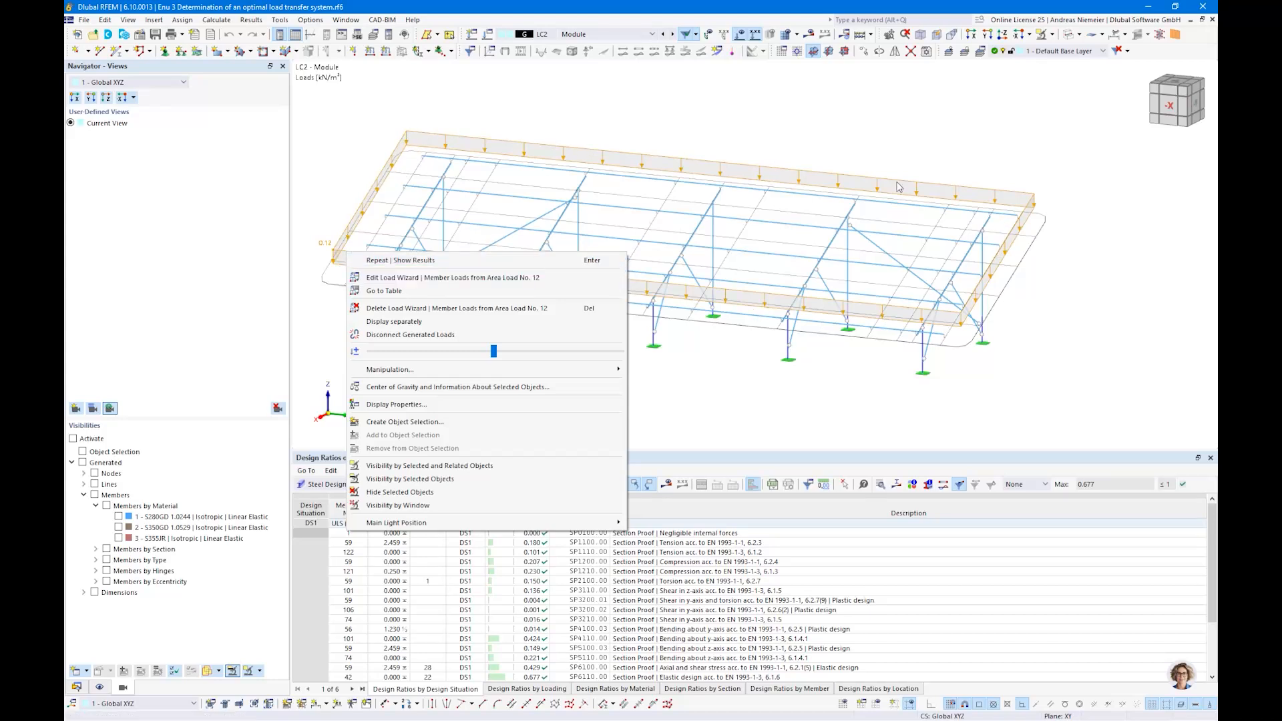
pyautogui.click(415, 322)
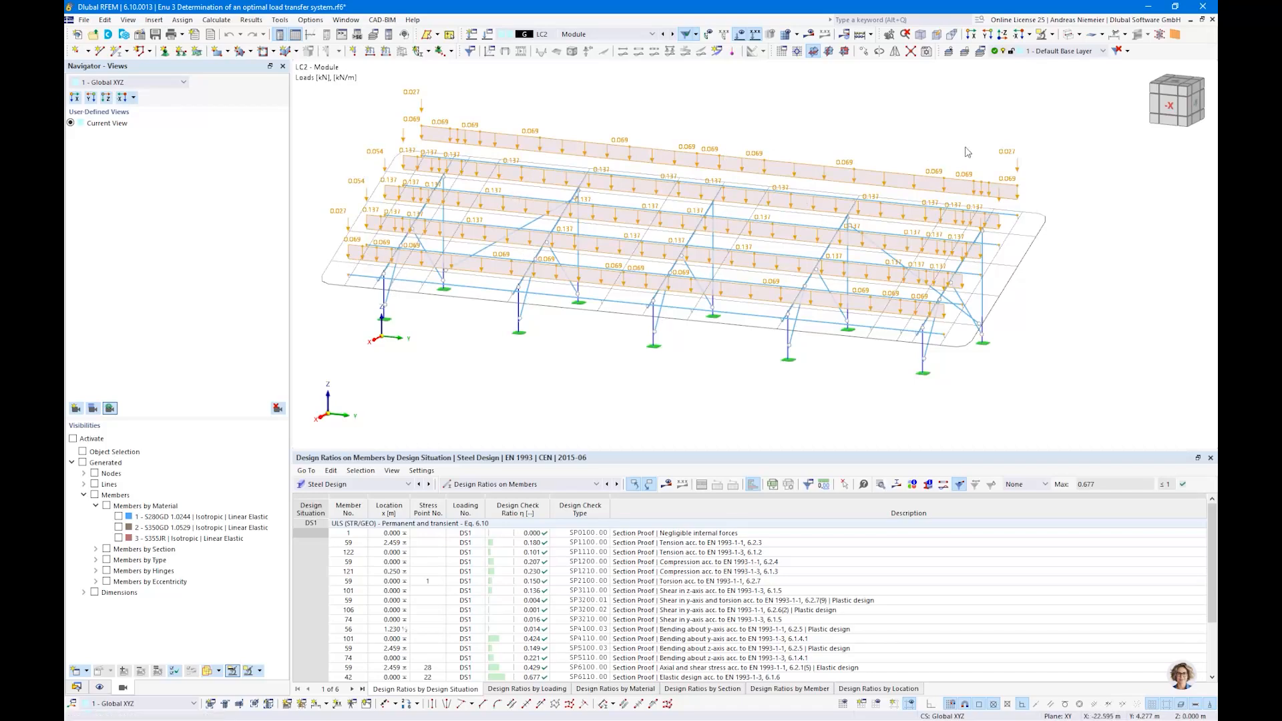
pyautogui.keyDown('ctrl'); pyautogui.moveTo(478, 381); pyautogui.dragTo(532, 337, button='middle'); pyautogui.keyUp('ctrl')
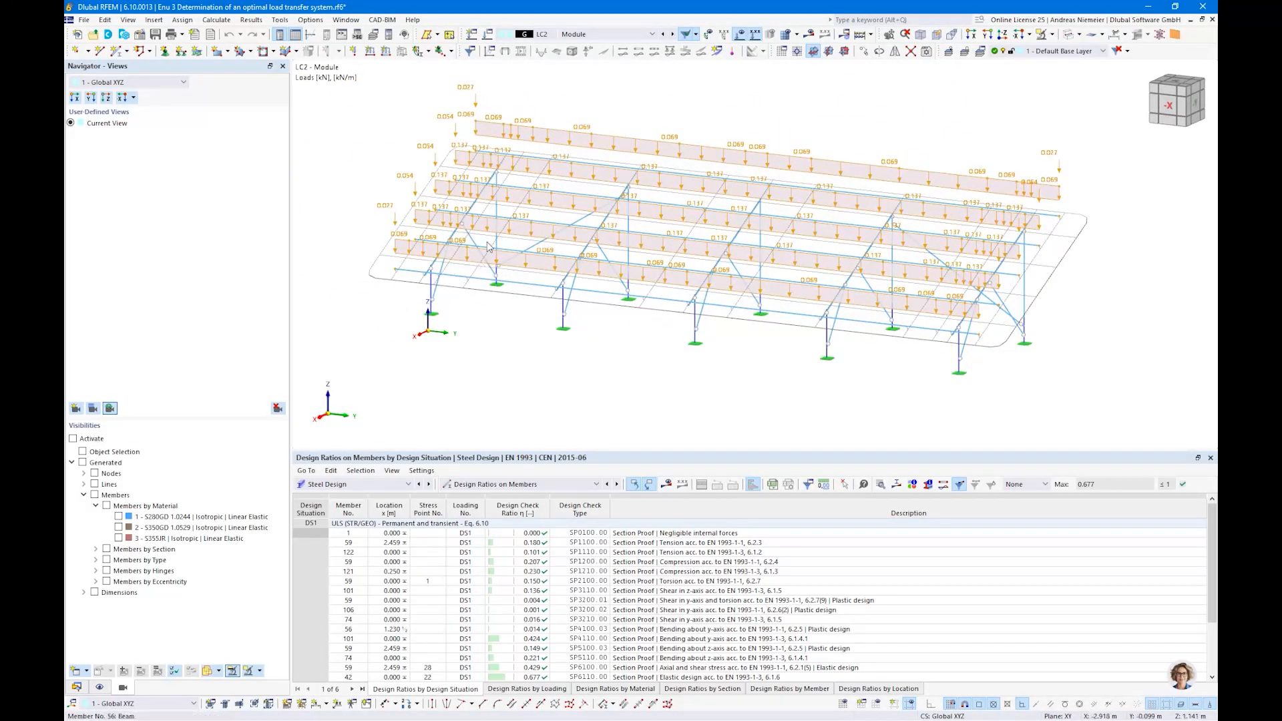
pyautogui.rightClick(539, 132)
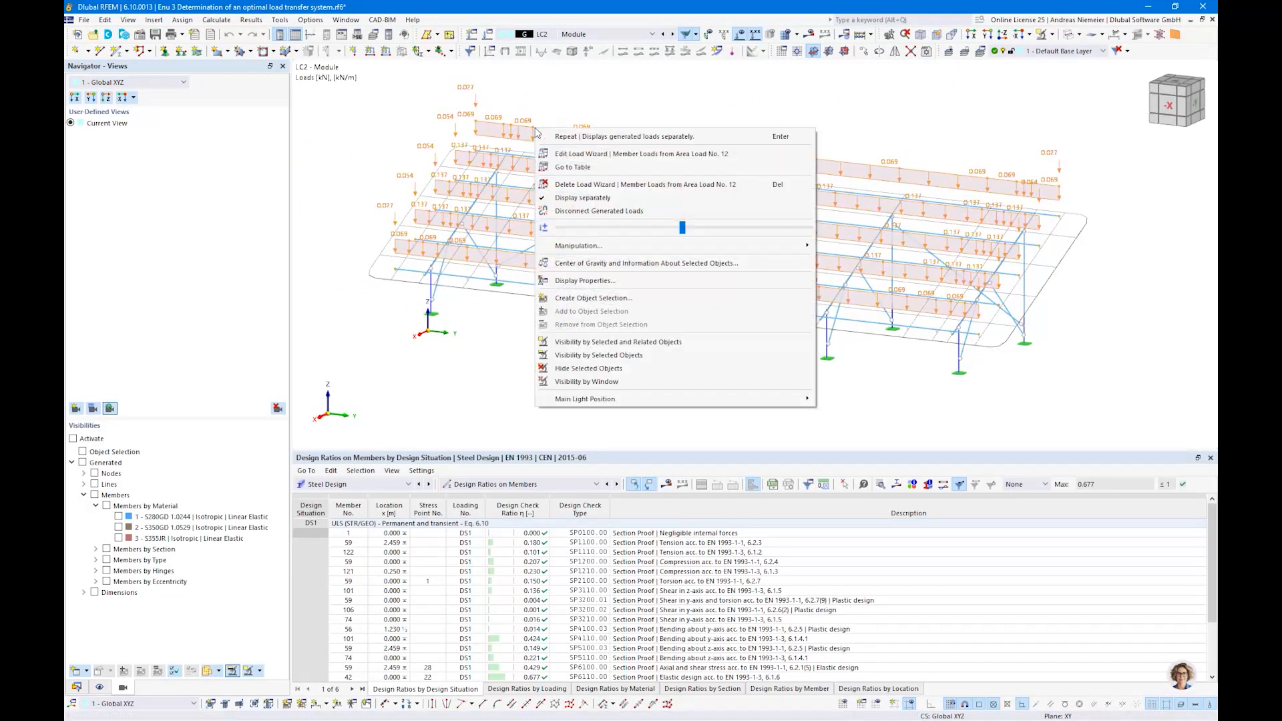
pyautogui.click(568, 196)
pyautogui.click(532, 372)
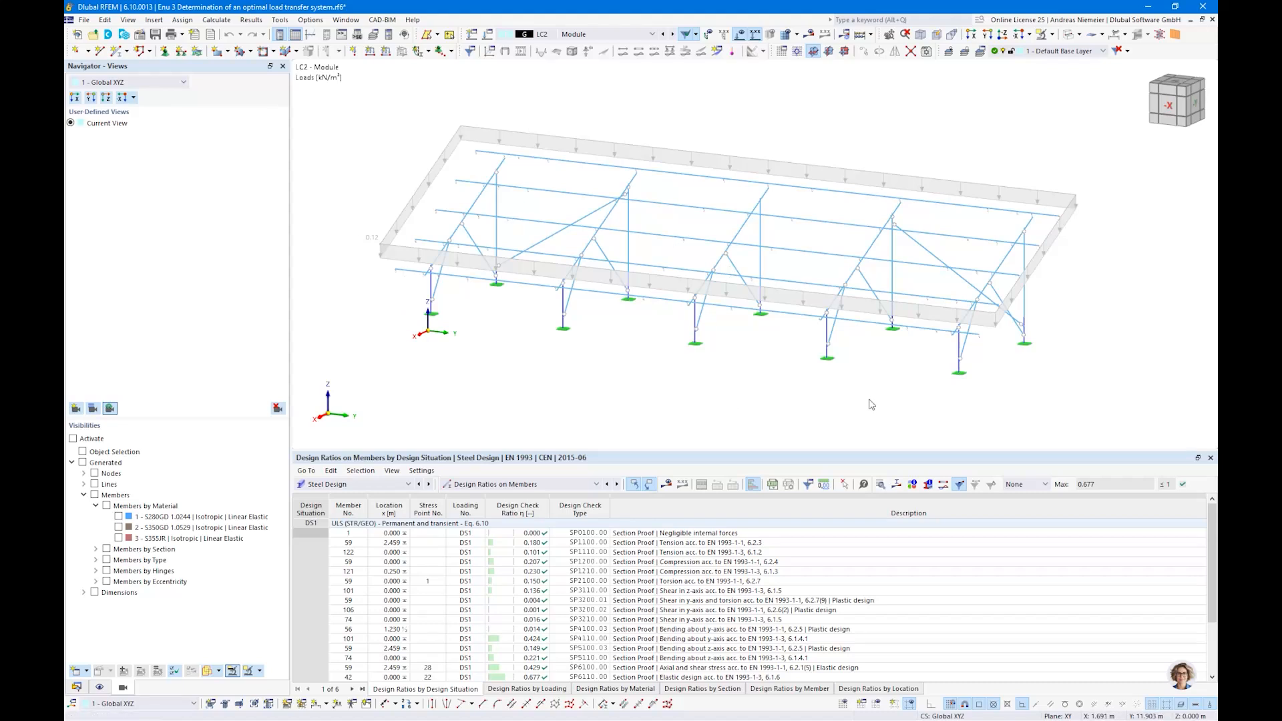
# - Examine the load cases one after another on the structure, from LC3 - Windpressure constant through LC9 - Snow
pyautogui.click(673, 34)
pyautogui.moveTo(818, 383); pyautogui.dragTo(724, 374, button='middle')
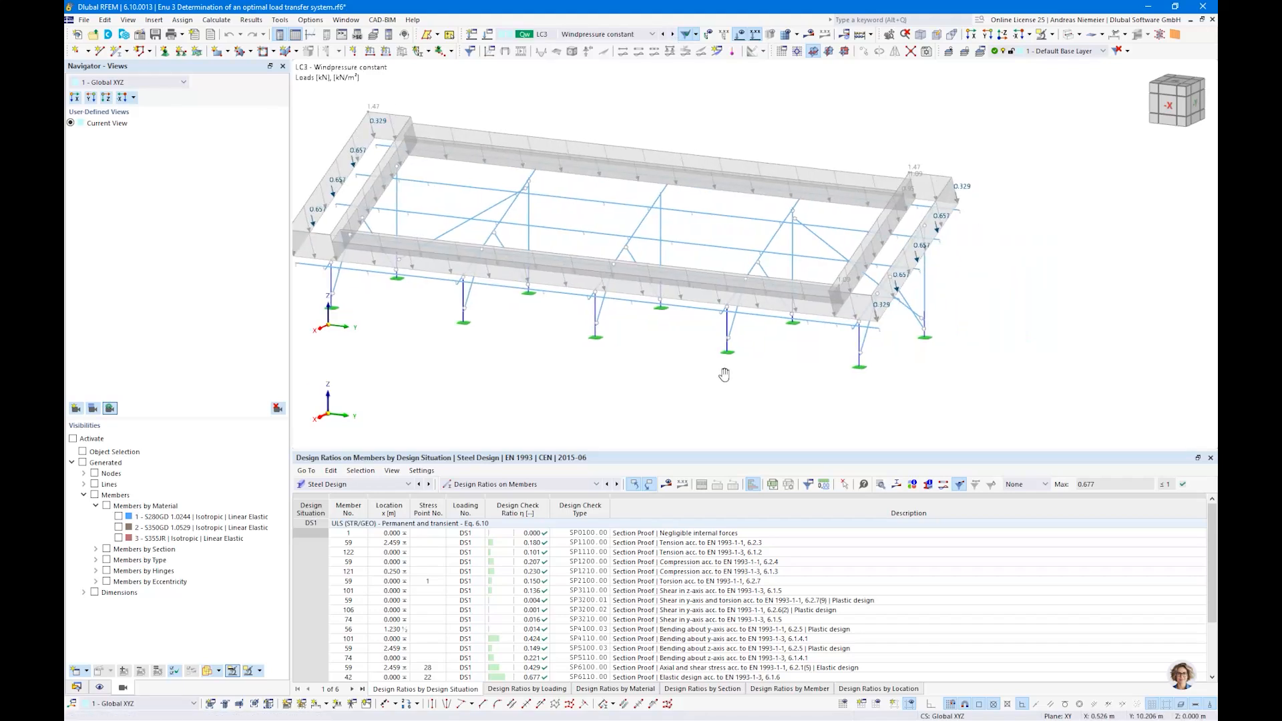
pyautogui.click(673, 34)
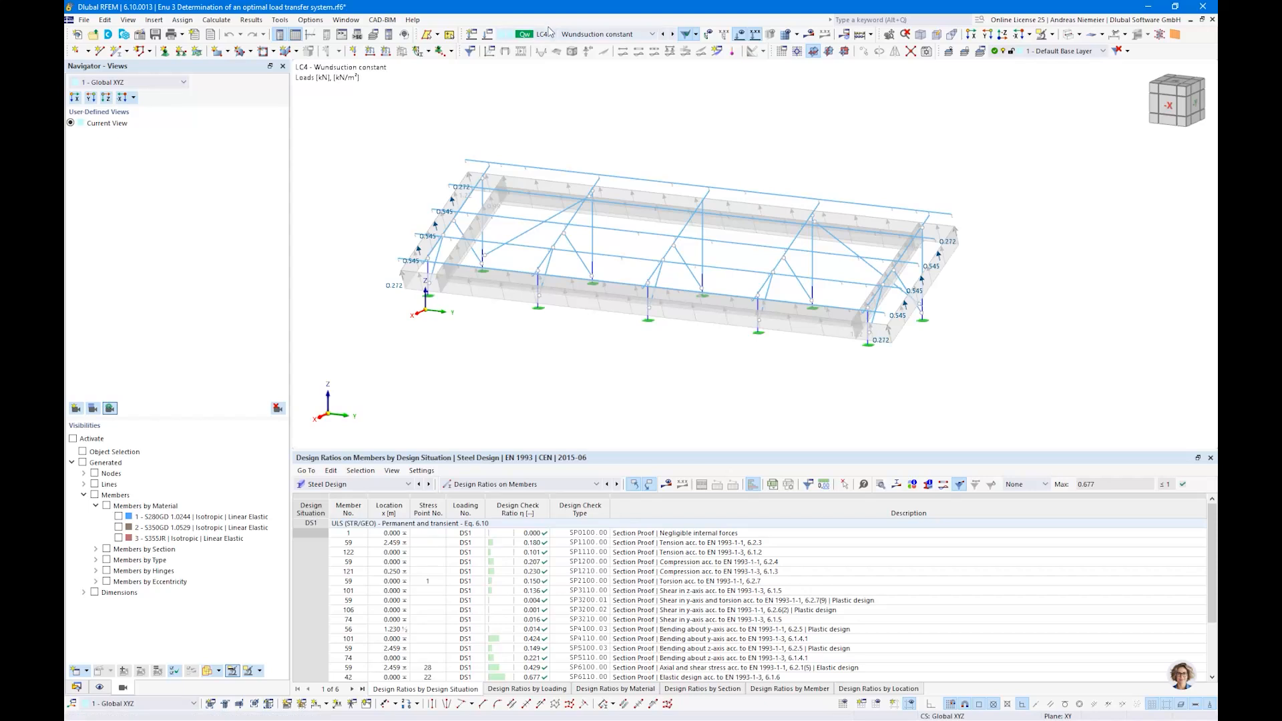
pyautogui.click(672, 34)
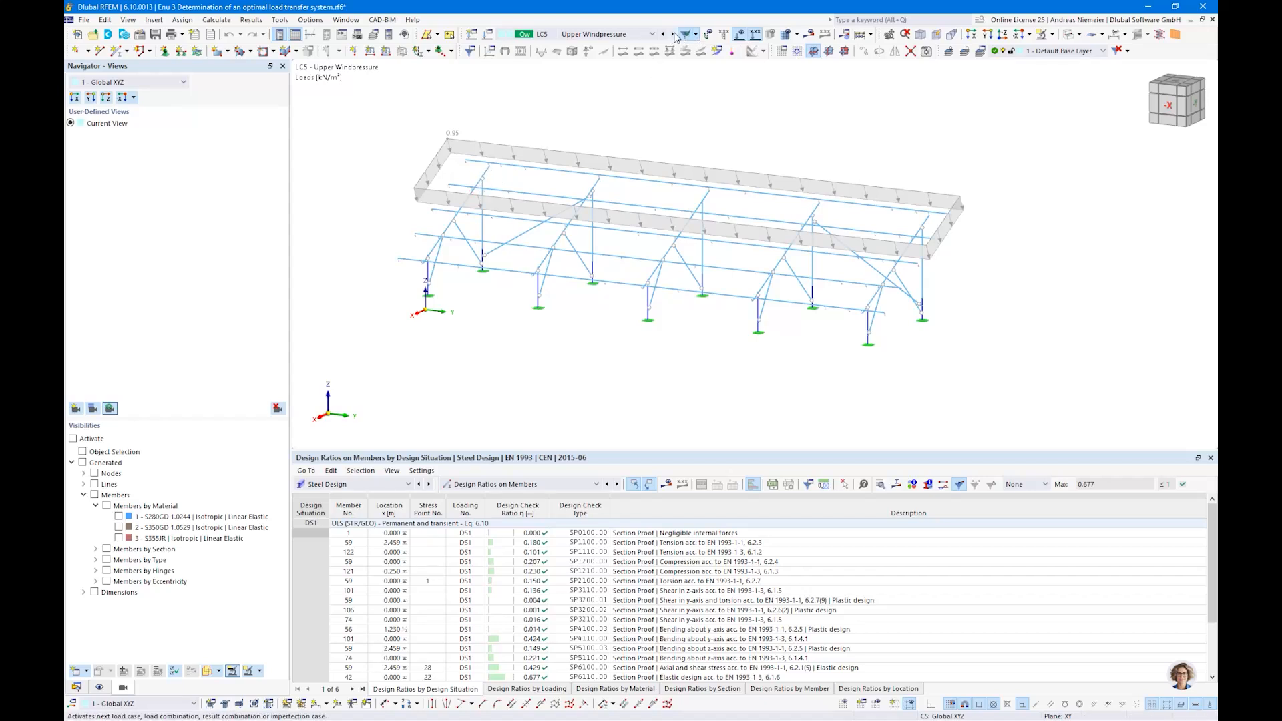
pyautogui.click(673, 34)
pyautogui.click(673, 34)
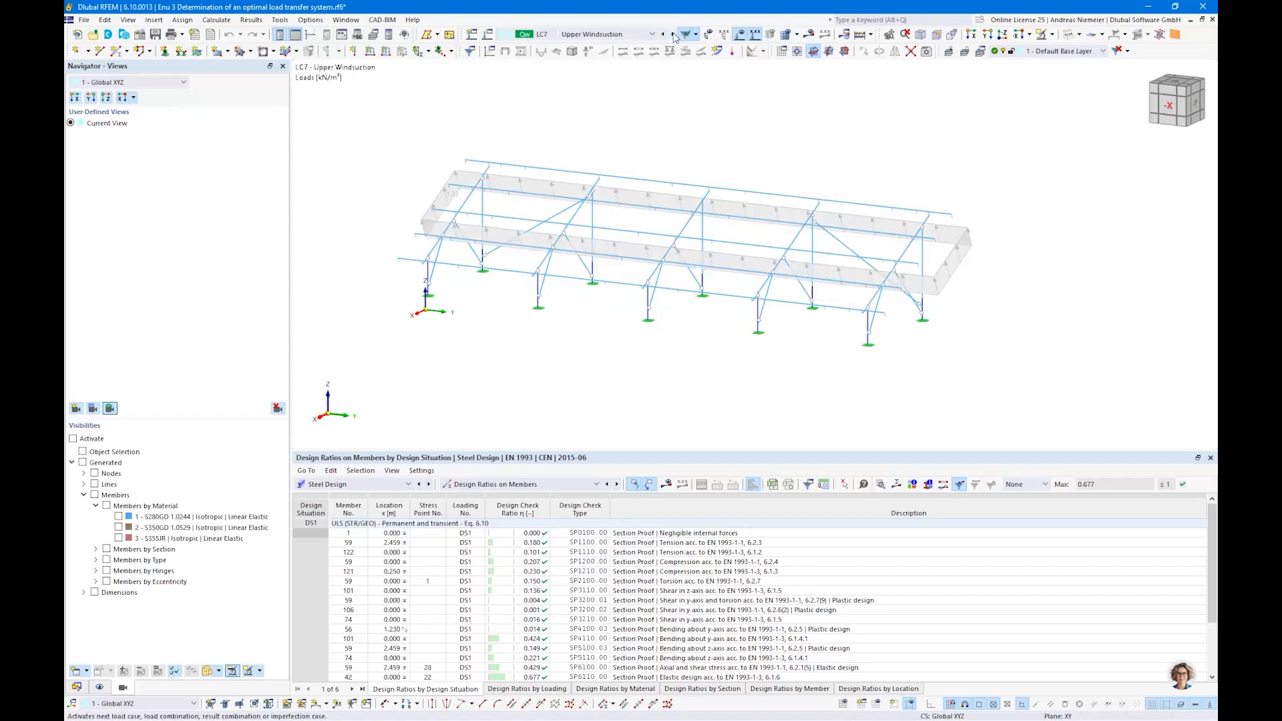
pyautogui.click(673, 34)
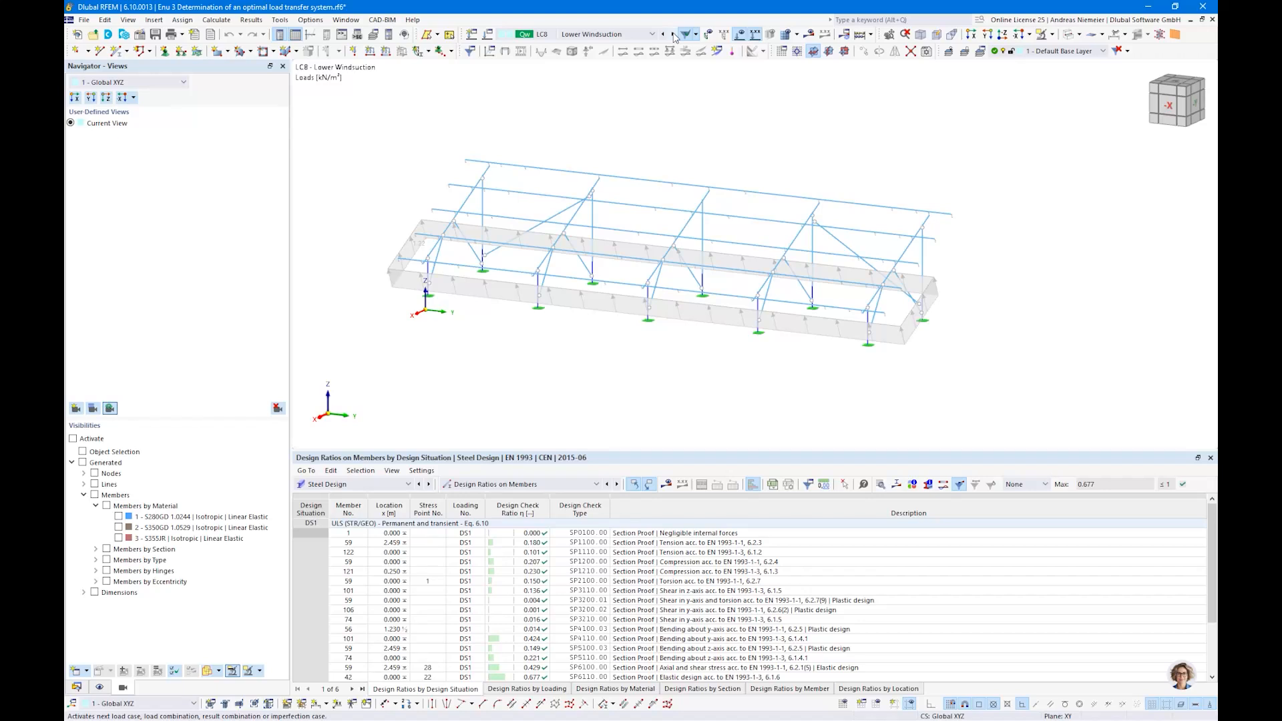
pyautogui.click(674, 34)
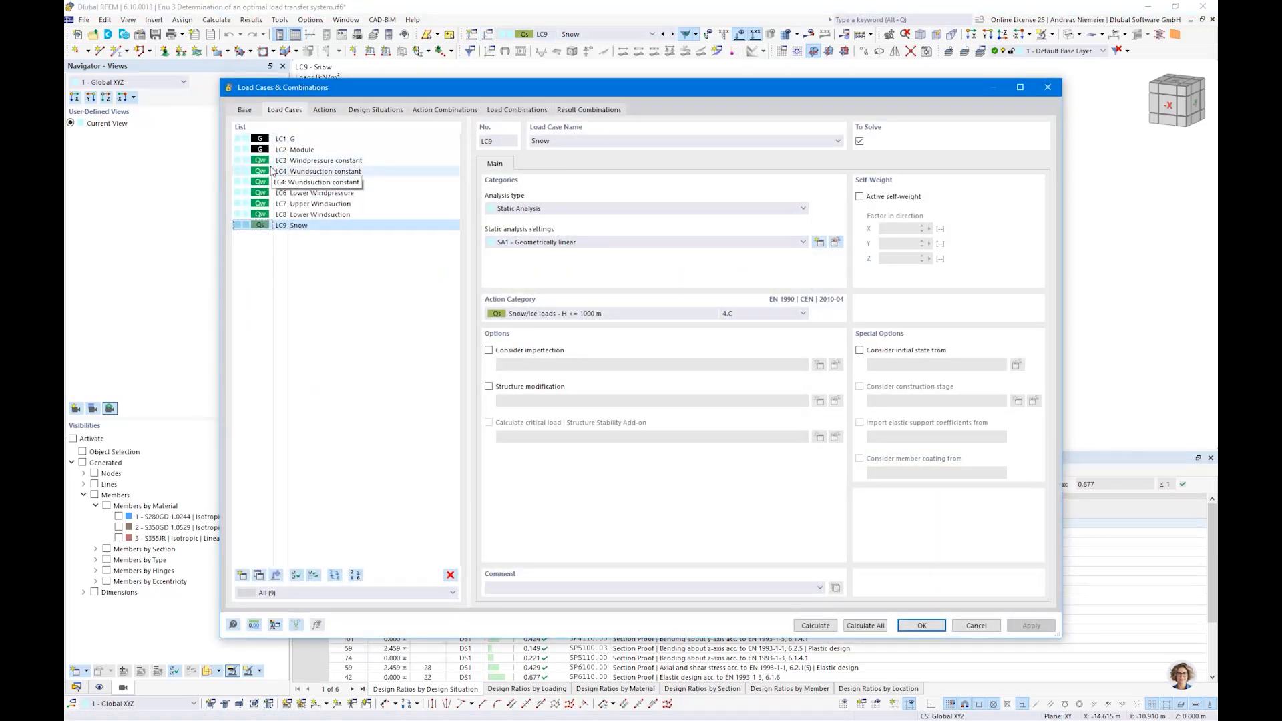
# - Examine the combination rules of design situation DS1, try the type ULS (EQU) - Permanent and transient, and discard the change
pyautogui.click(376, 110)
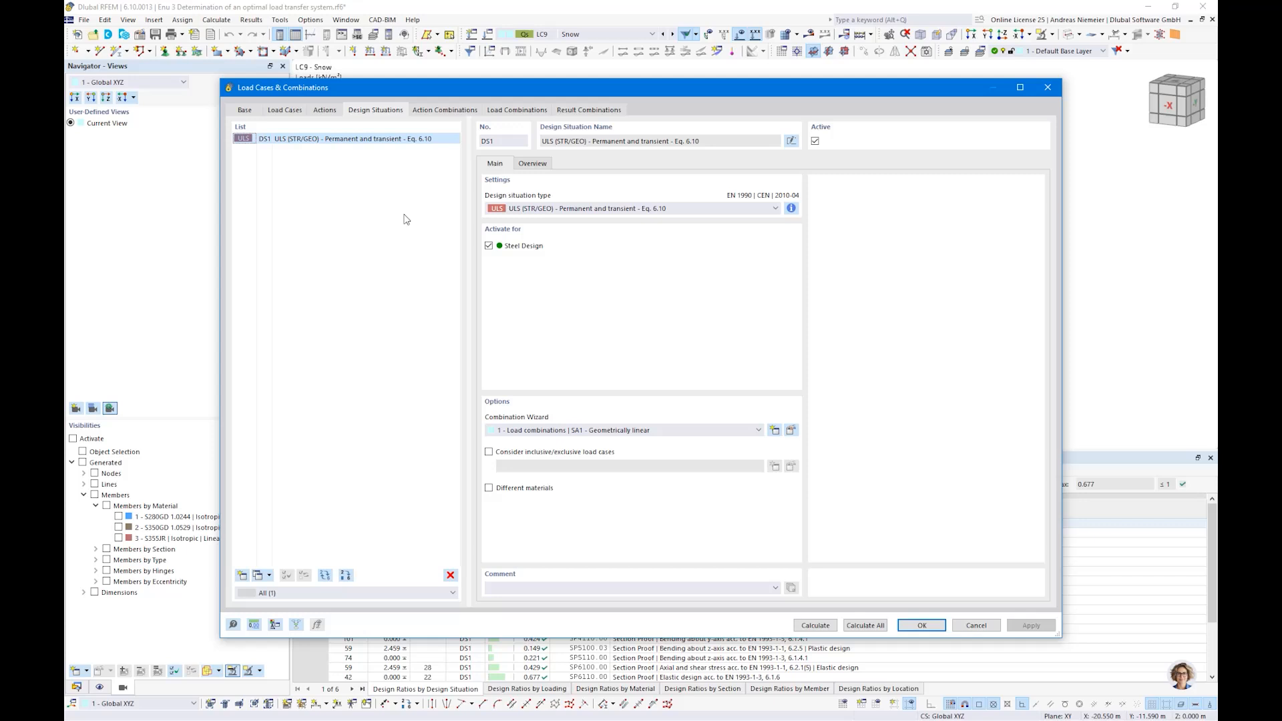
pyautogui.click(792, 209)
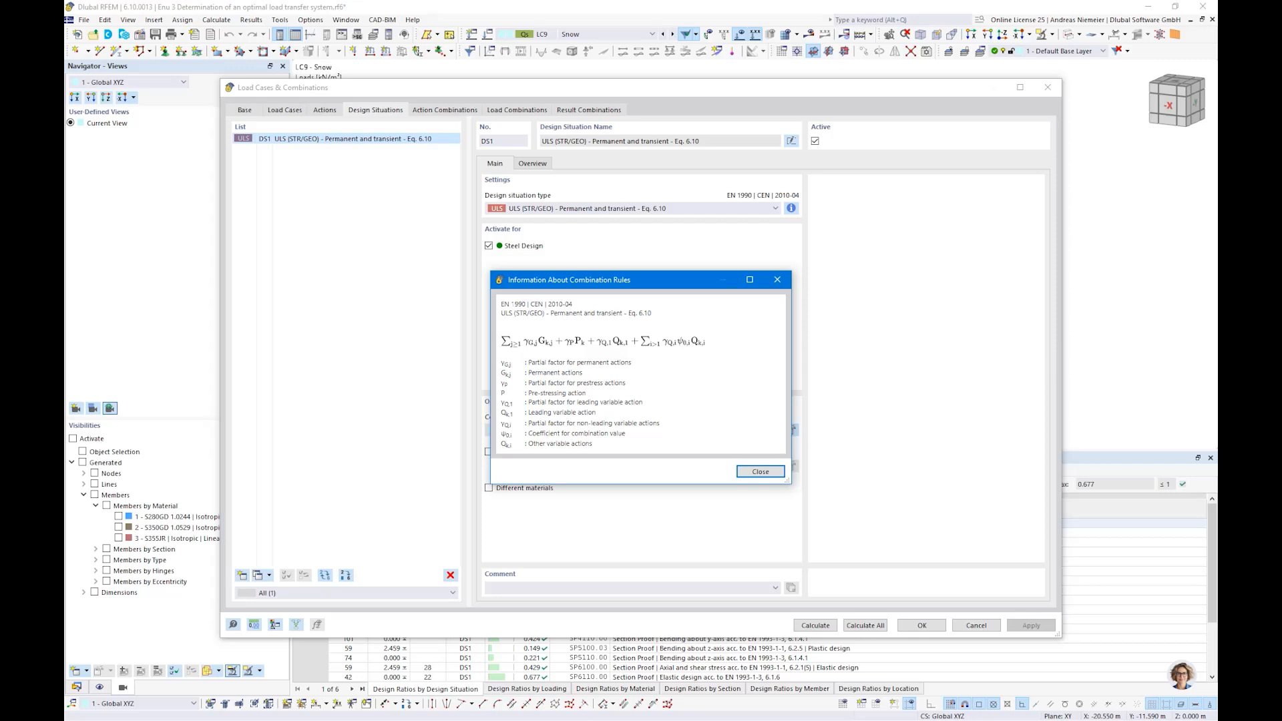
pyautogui.click(761, 471)
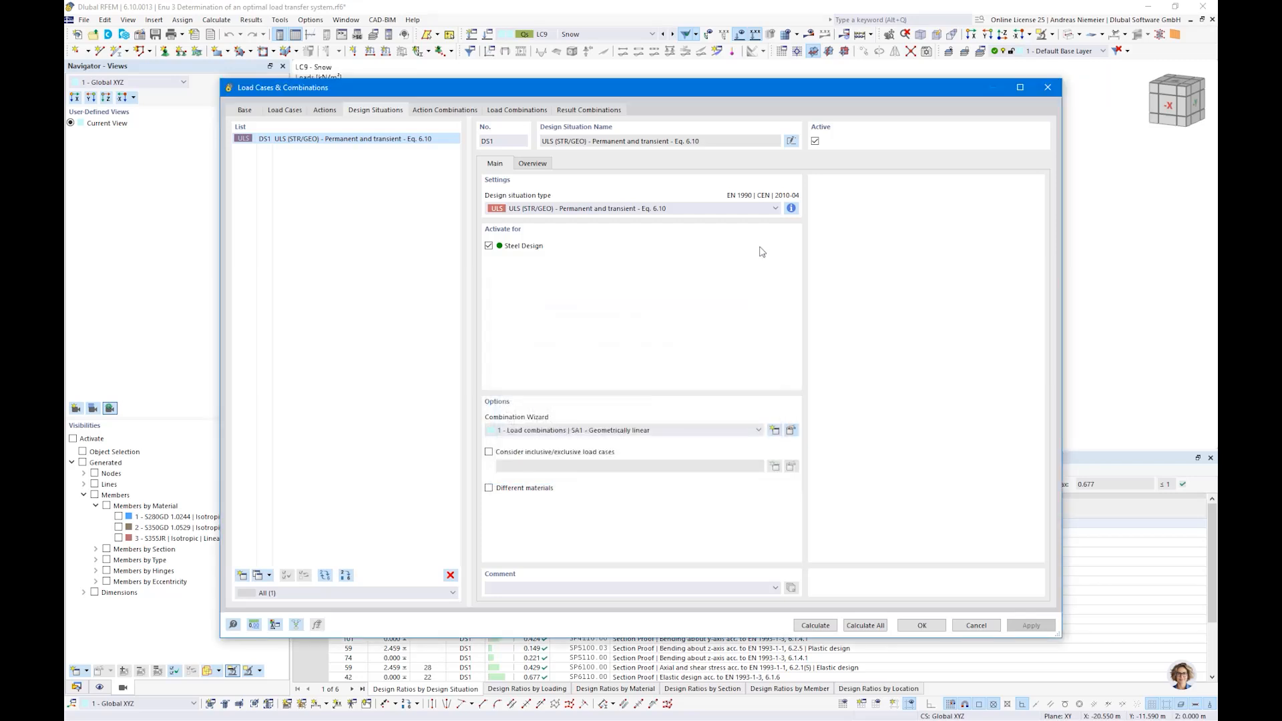
pyautogui.click(763, 210)
pyautogui.click(764, 220)
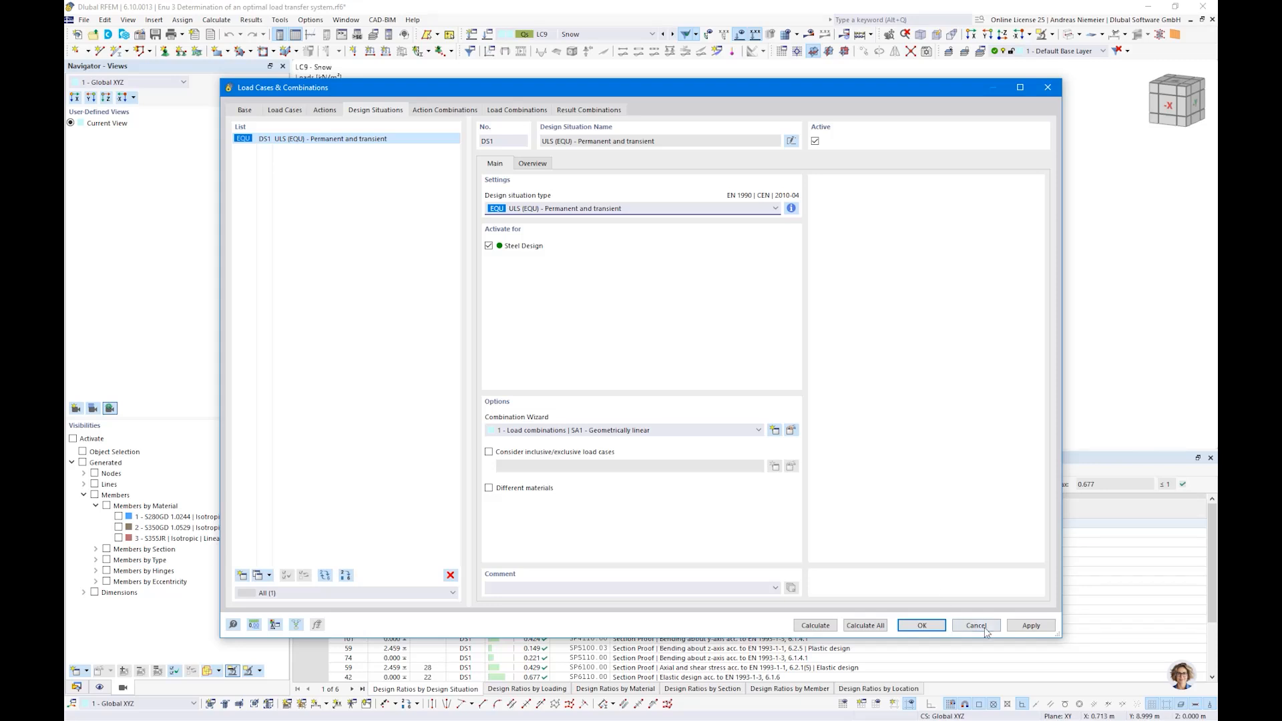
pyautogui.click(922, 625)
# - Examine the load combinations CO1 to CO40 and the load case list, and close the load cases and combinations settings without changes
pyautogui.click(488, 36)
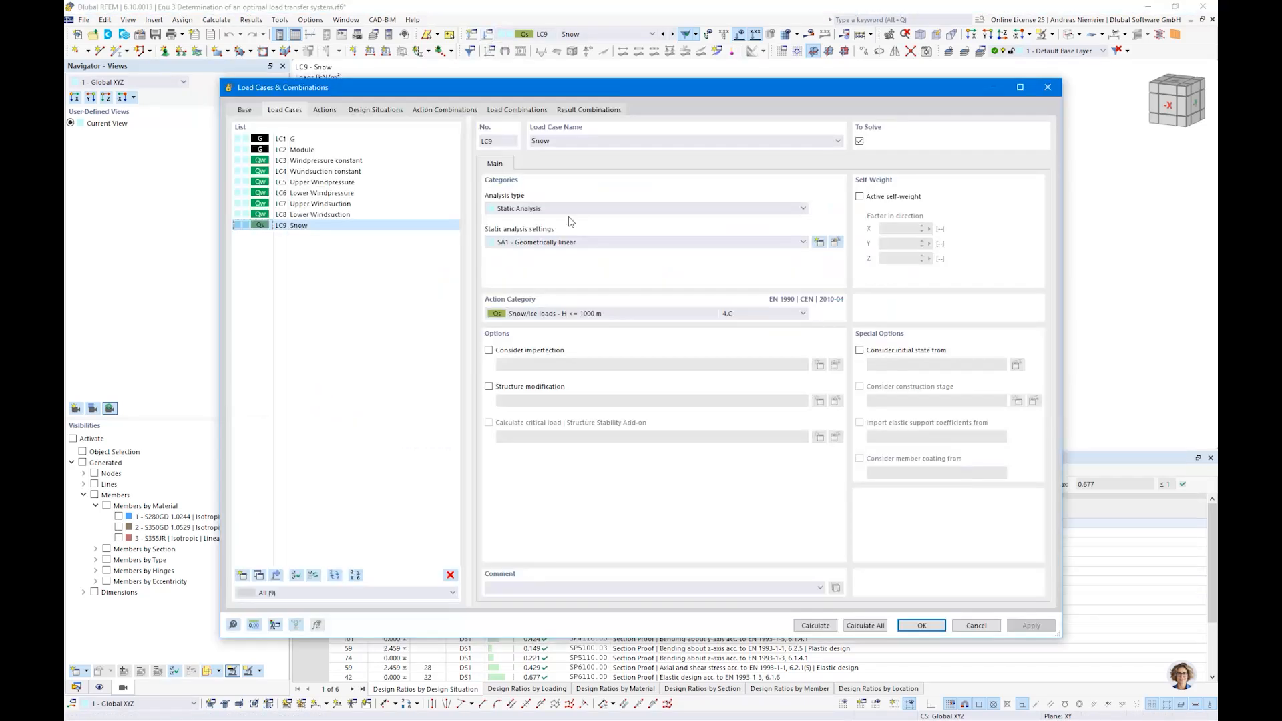
pyautogui.click(517, 110)
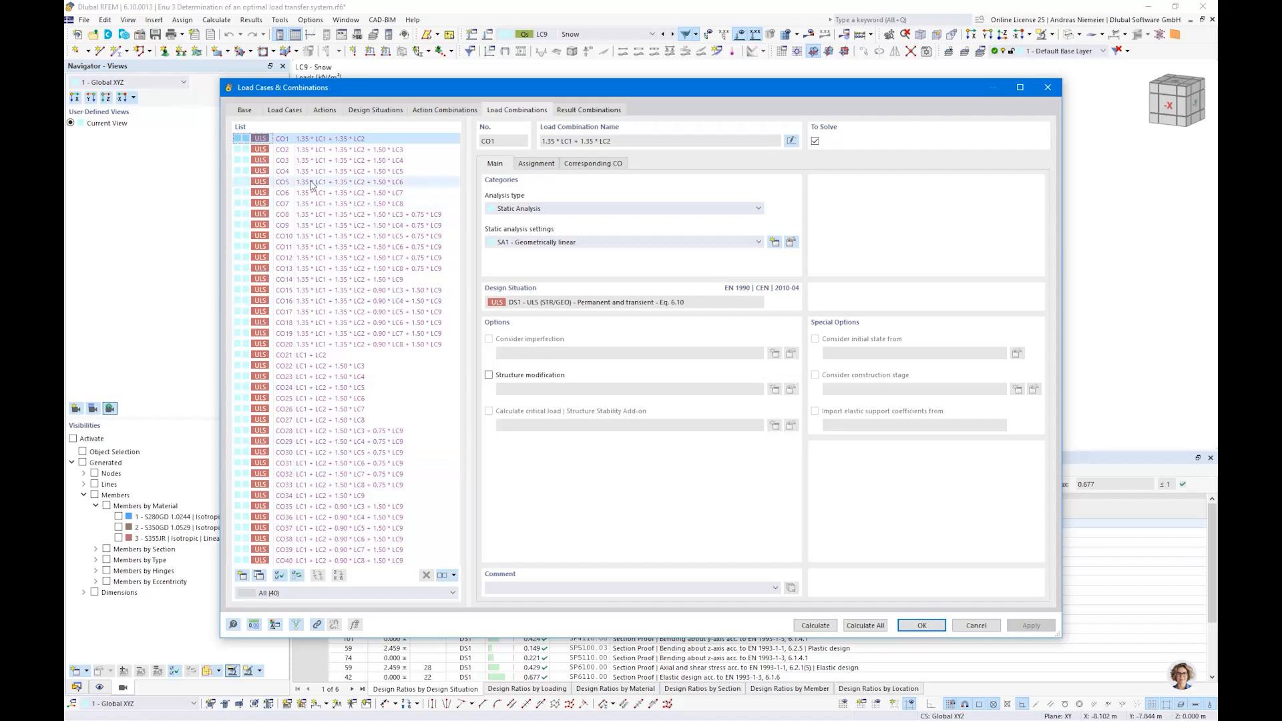
pyautogui.click(284, 561)
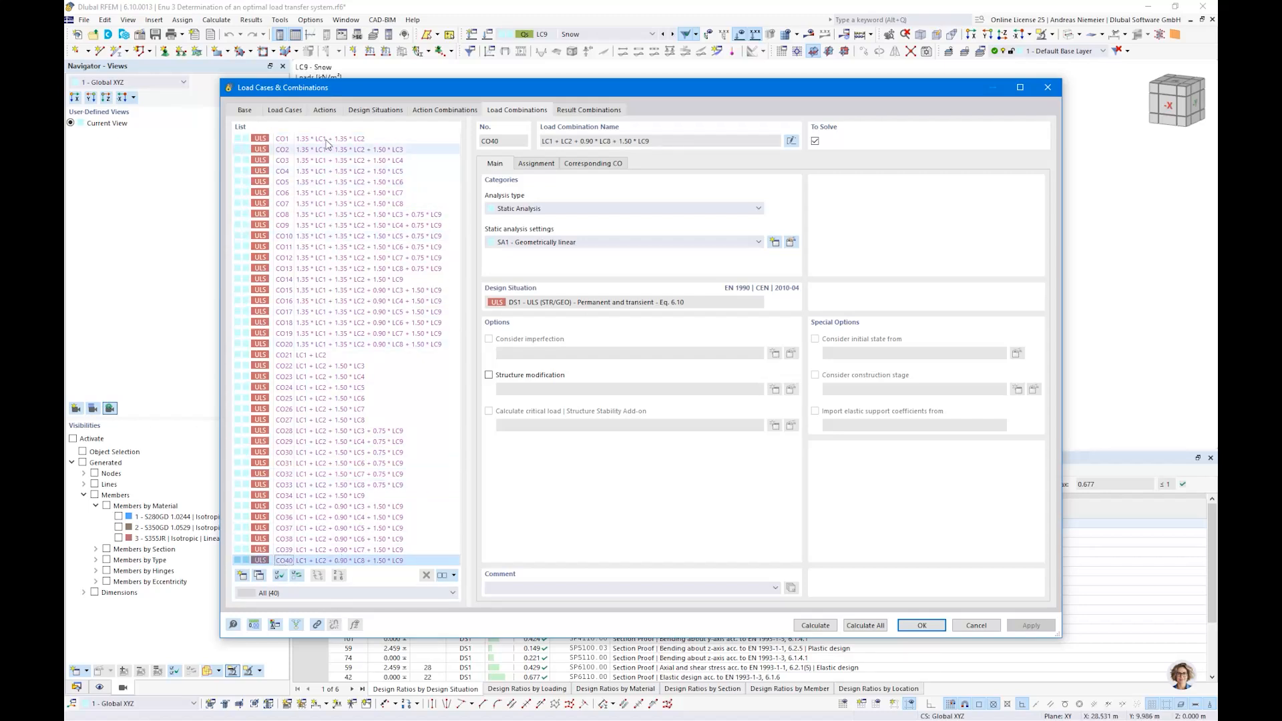
pyautogui.click(325, 110)
pyautogui.click(285, 110)
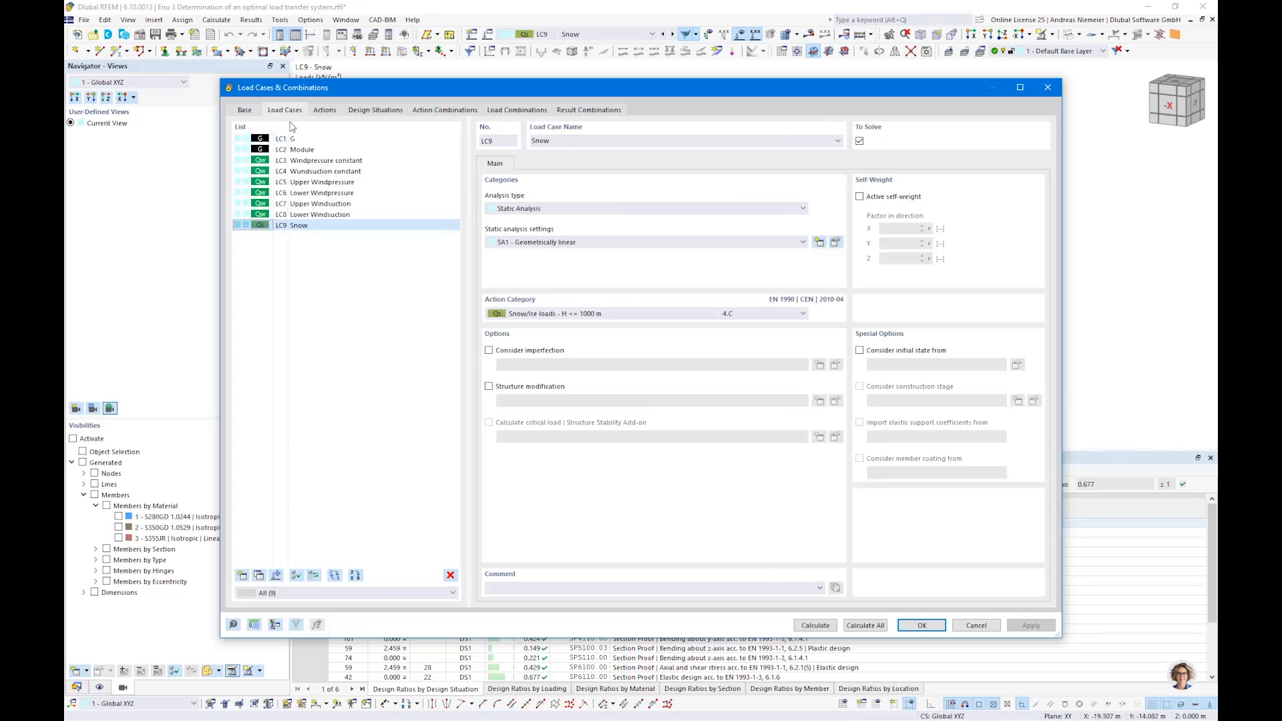
pyautogui.click(977, 626)
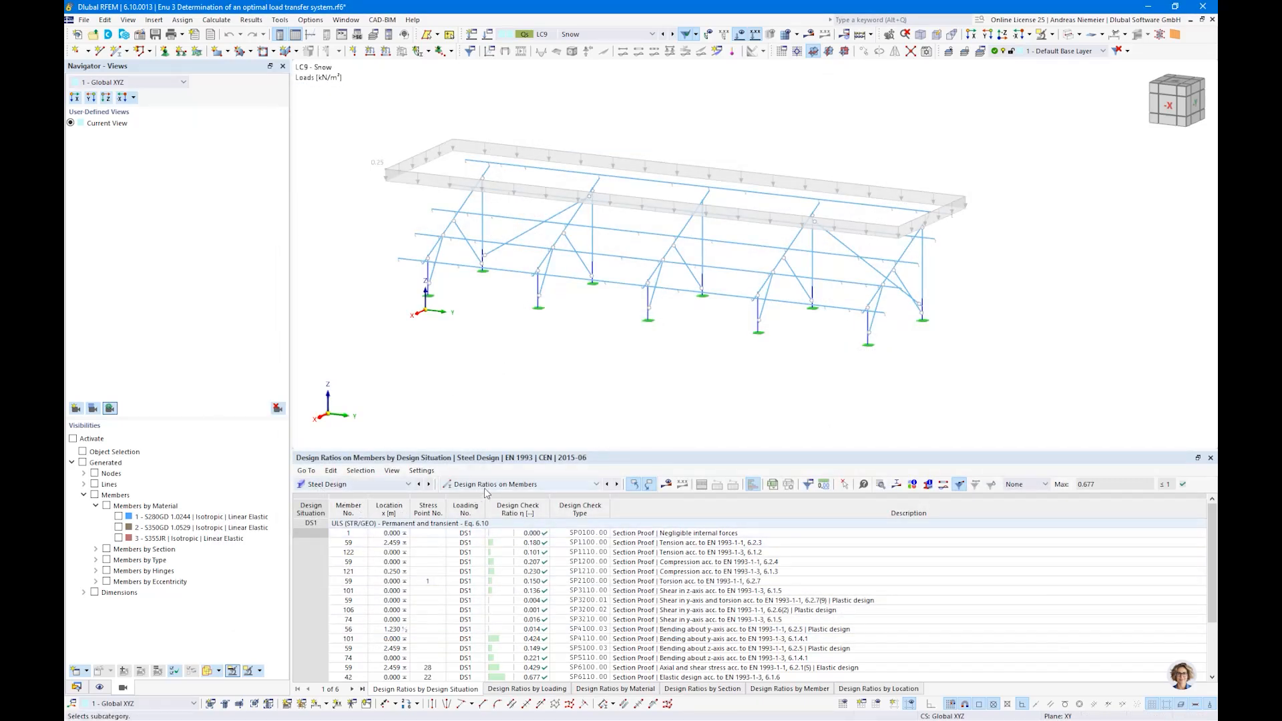
# - Review the design situations in the Steel Design input data, and return the table to the design ratios on members
pyautogui.click(521, 484)
pyautogui.click(481, 495)
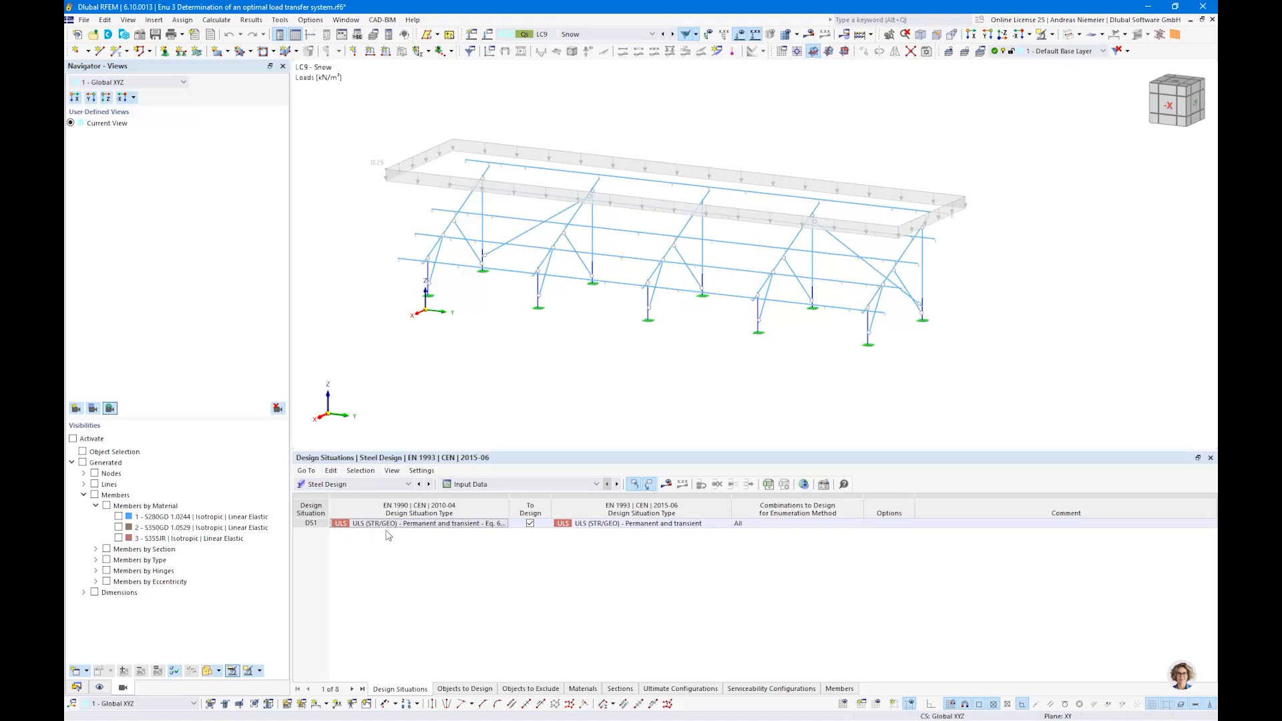
pyautogui.click(527, 485)
pyautogui.click(522, 515)
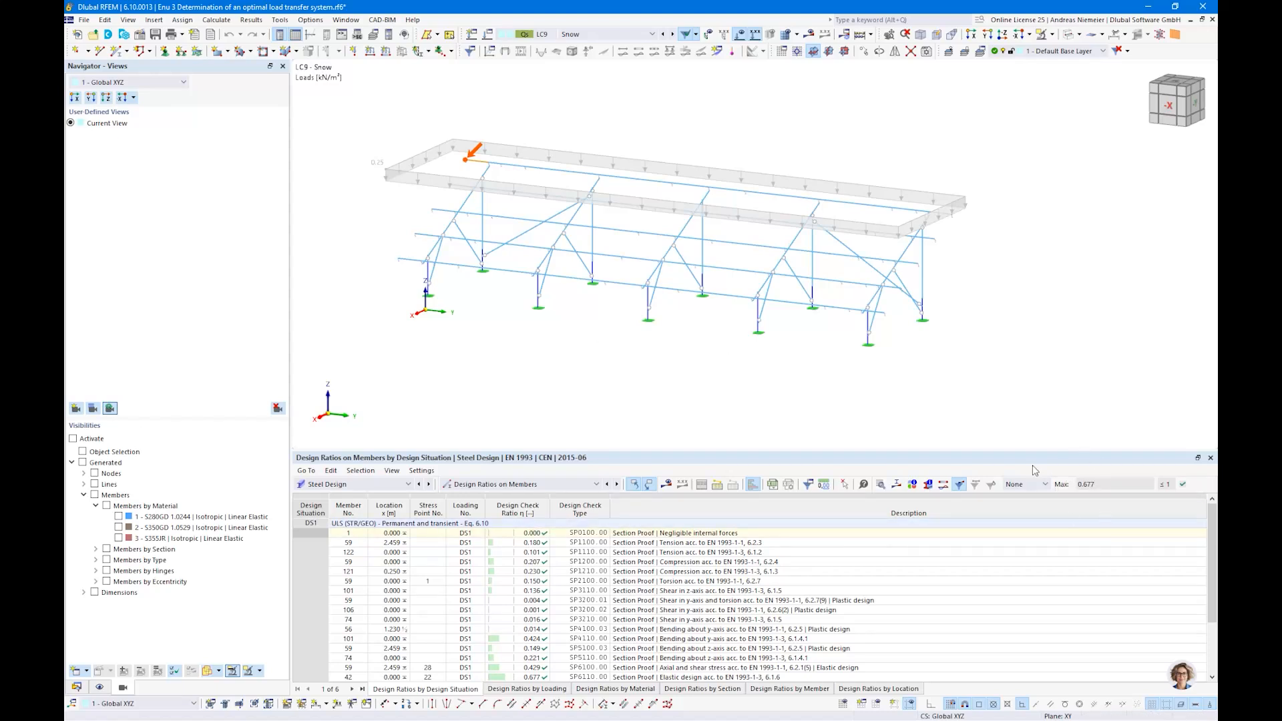
# - Examine the section list and each section's members on the structure, from C 120/50/1.5/3/20/C to C 100/50/1/2/12/C, and close it without changes
pyautogui.keyDown('ctrl'); pyautogui.moveTo(490, 358); pyautogui.dragTo(633, 371, button='middle'); pyautogui.keyUp('ctrl')
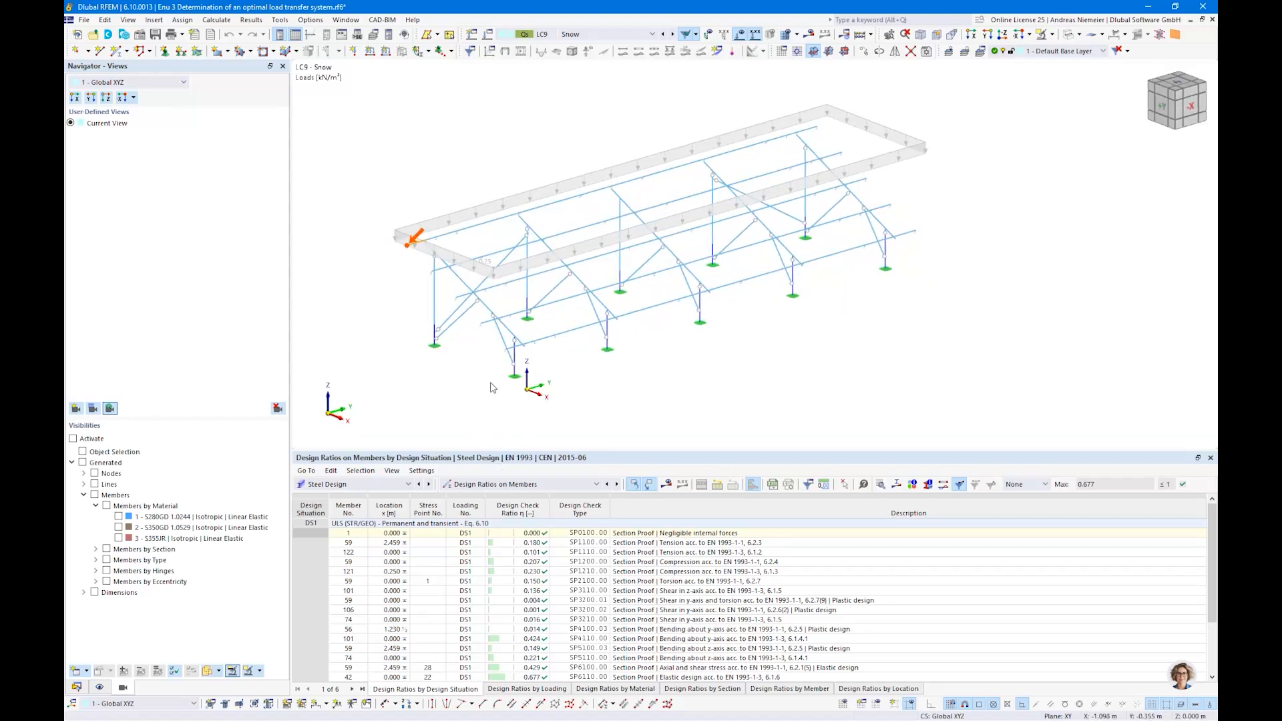
pyautogui.scroll(4, 452, 392)
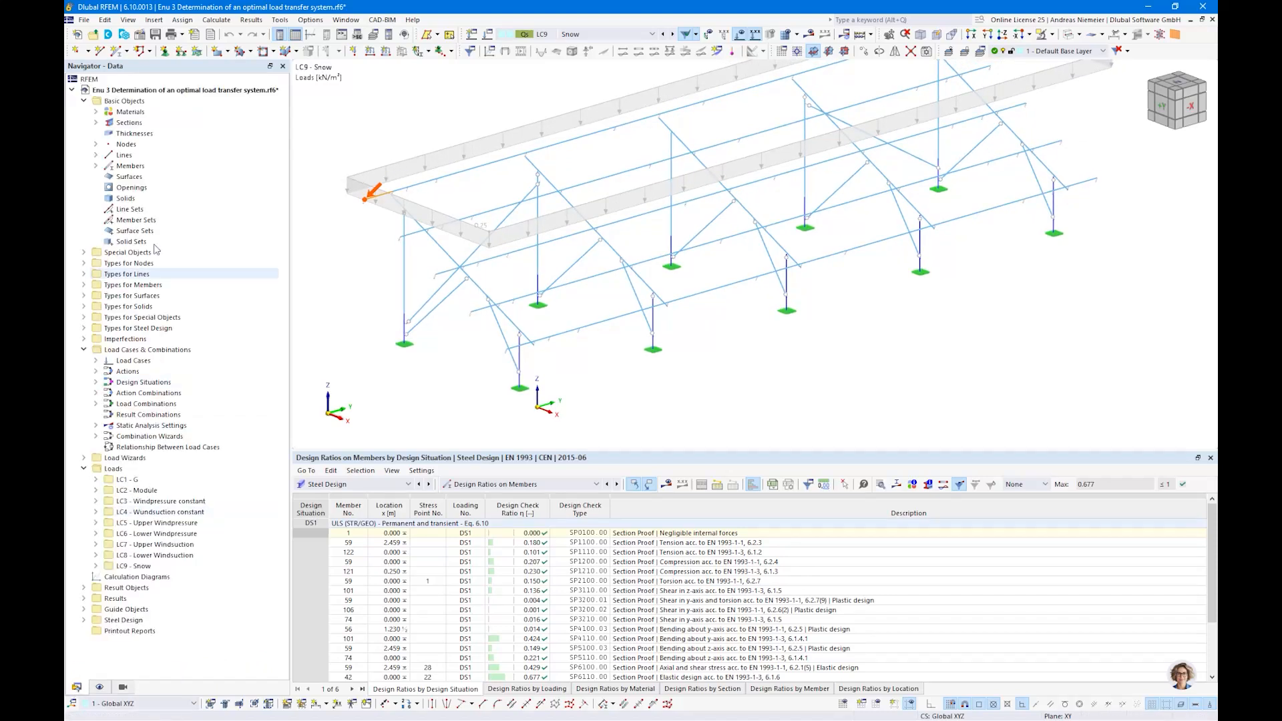
pyautogui.rightClick(133, 123)
pyautogui.click(187, 135)
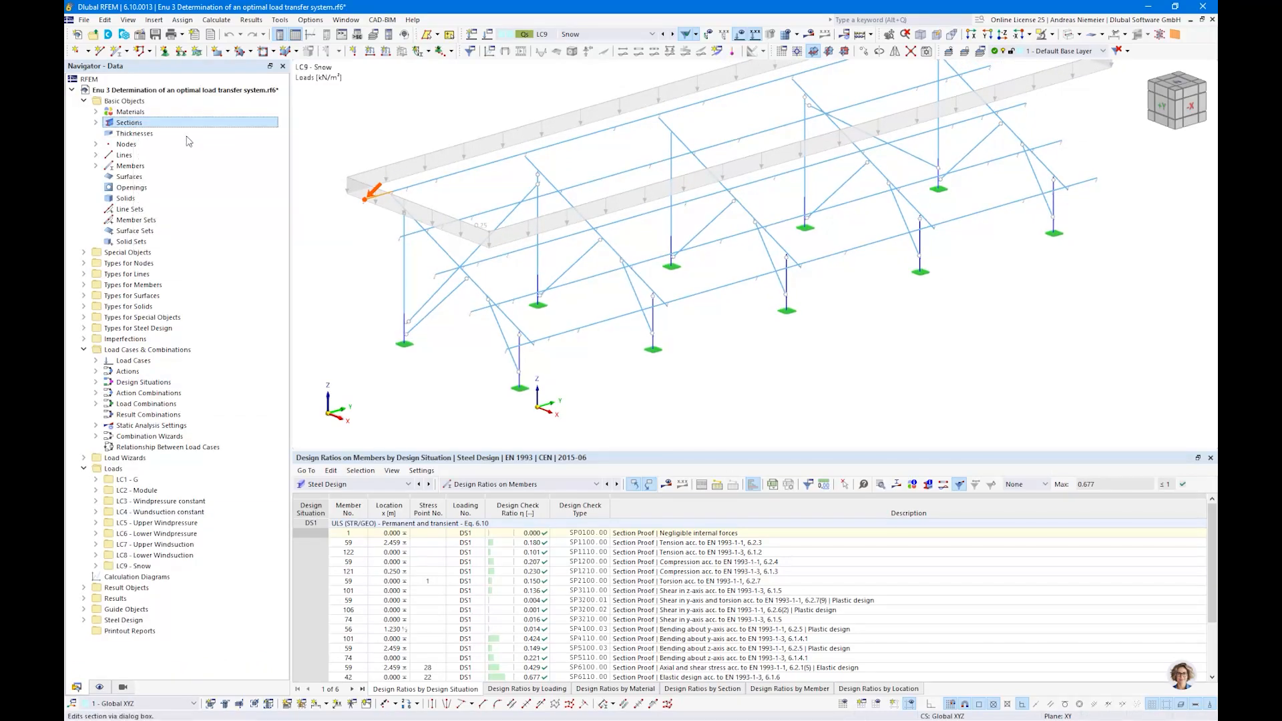
pyautogui.doubleClick(134, 127)
pyautogui.moveTo(443, 110); pyautogui.dragTo(562, 373)
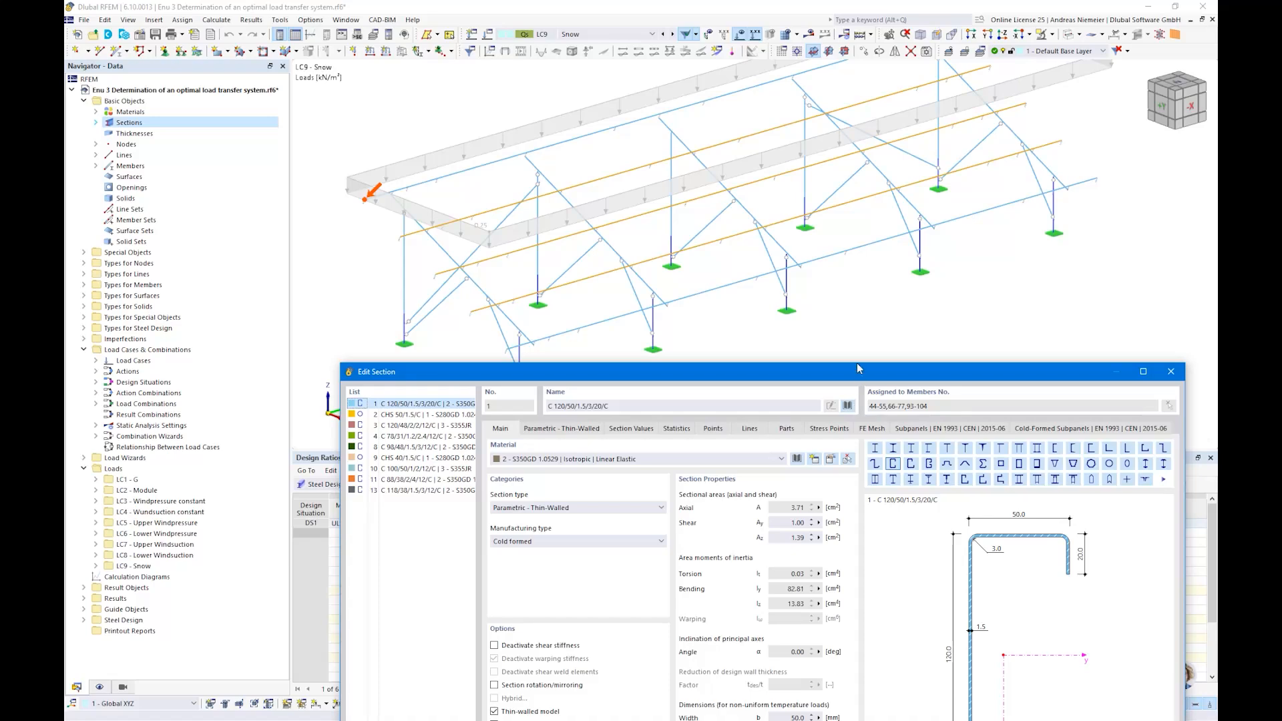
pyautogui.moveTo(857, 369); pyautogui.dragTo(881, 6)
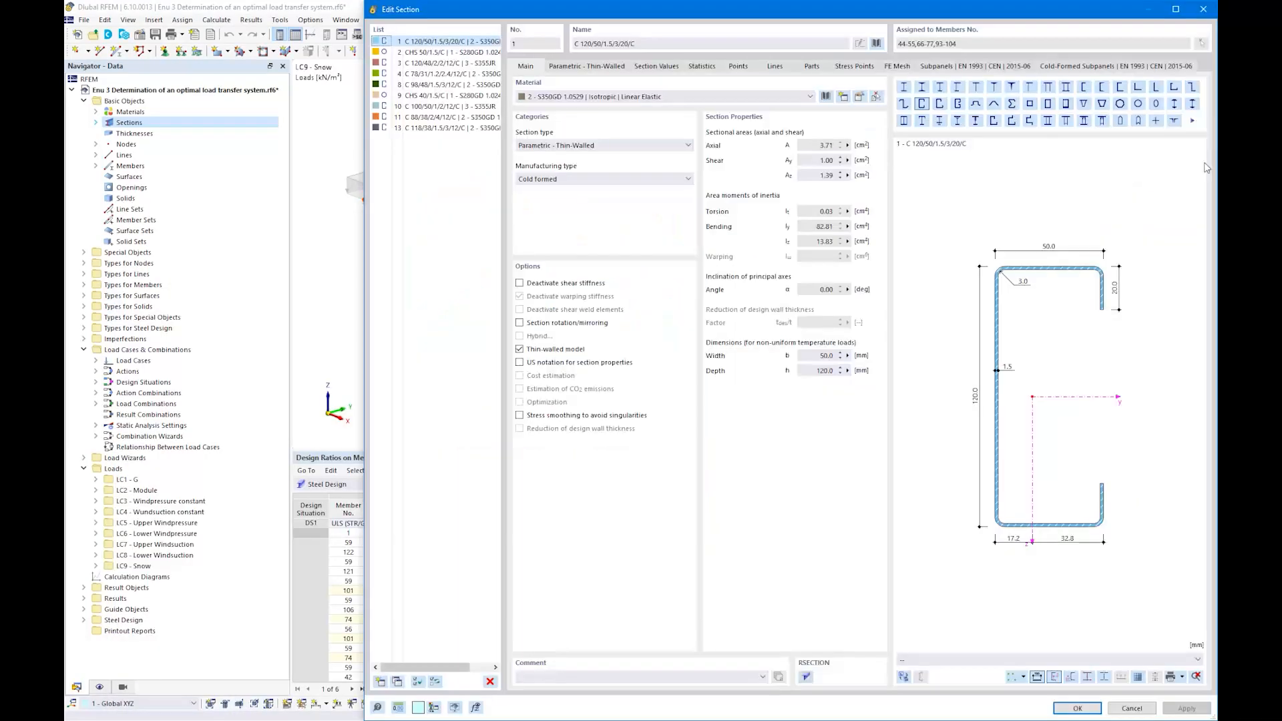
pyautogui.moveTo(449, 18); pyautogui.dragTo(313, 196)
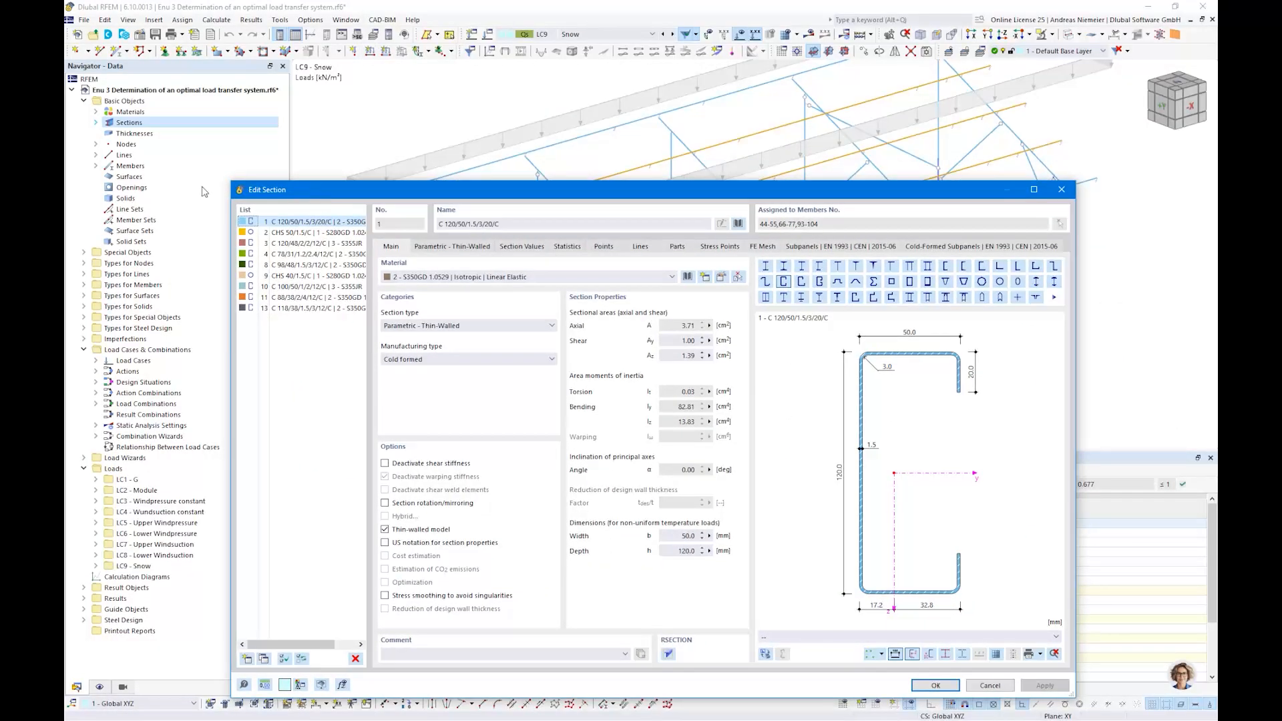
pyautogui.moveTo(401, 190); pyautogui.dragTo(364, 255)
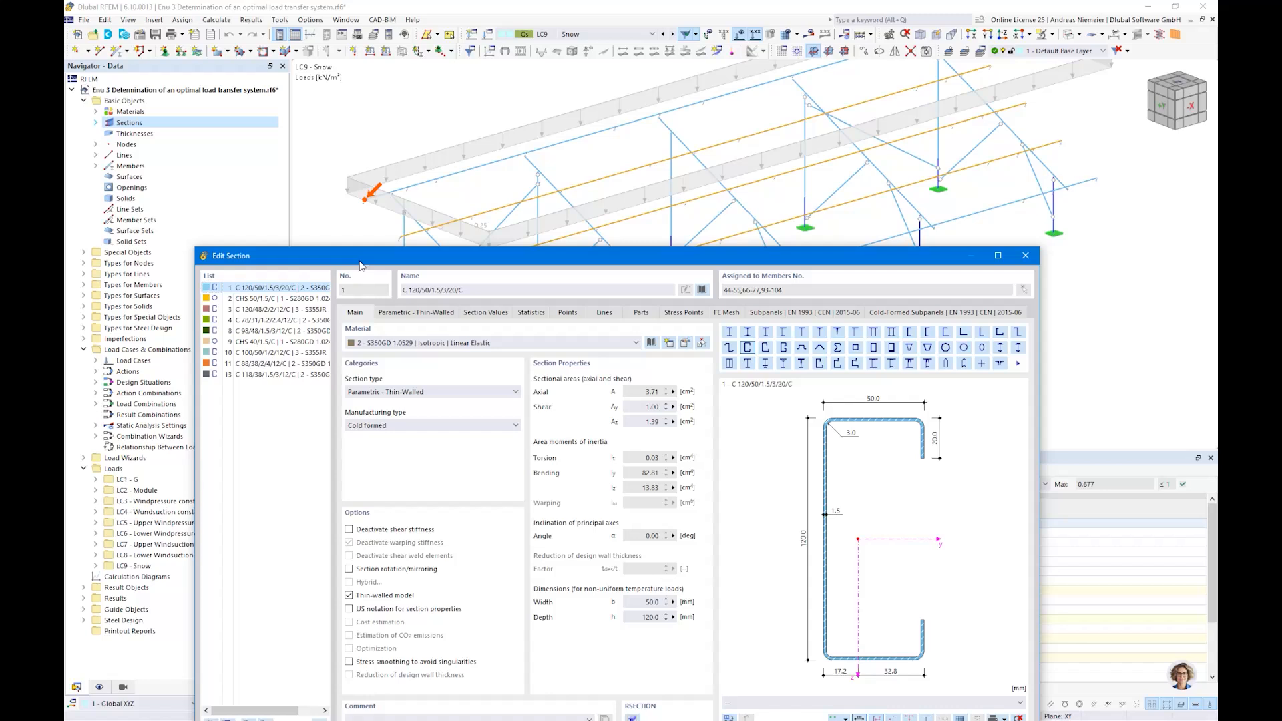
pyautogui.click(248, 299)
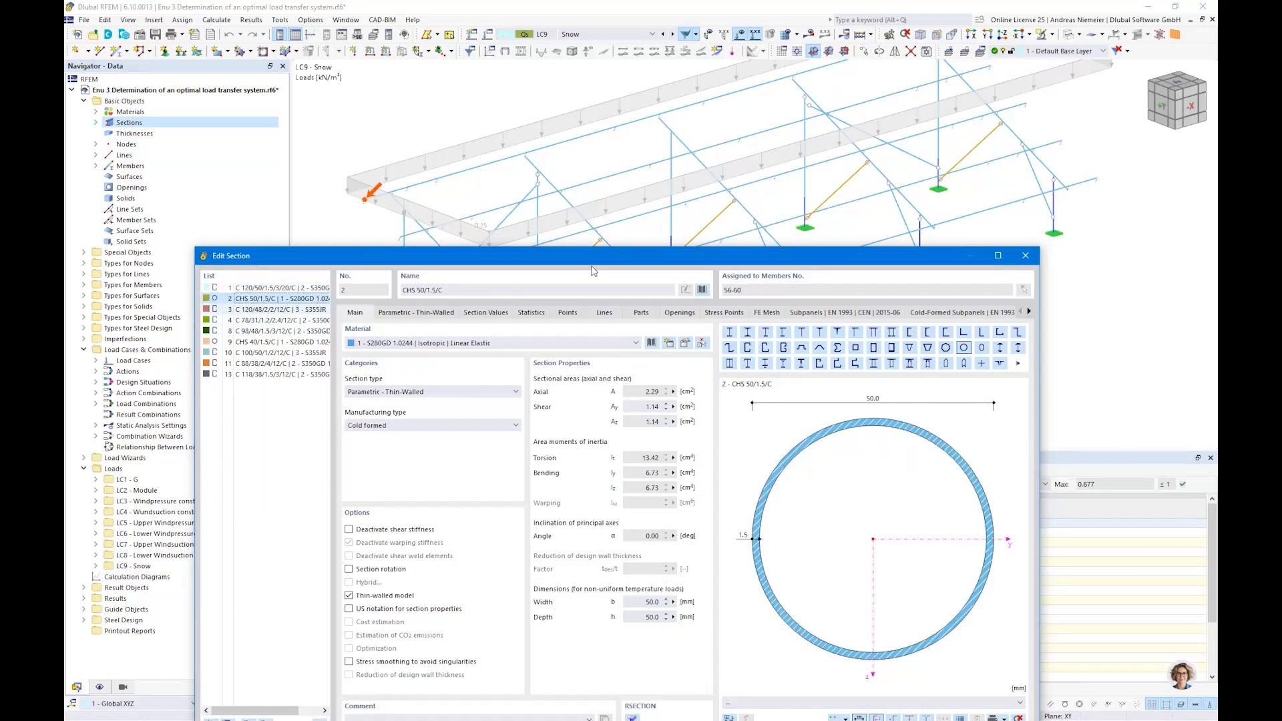
pyautogui.moveTo(592, 261); pyautogui.dragTo(599, 396)
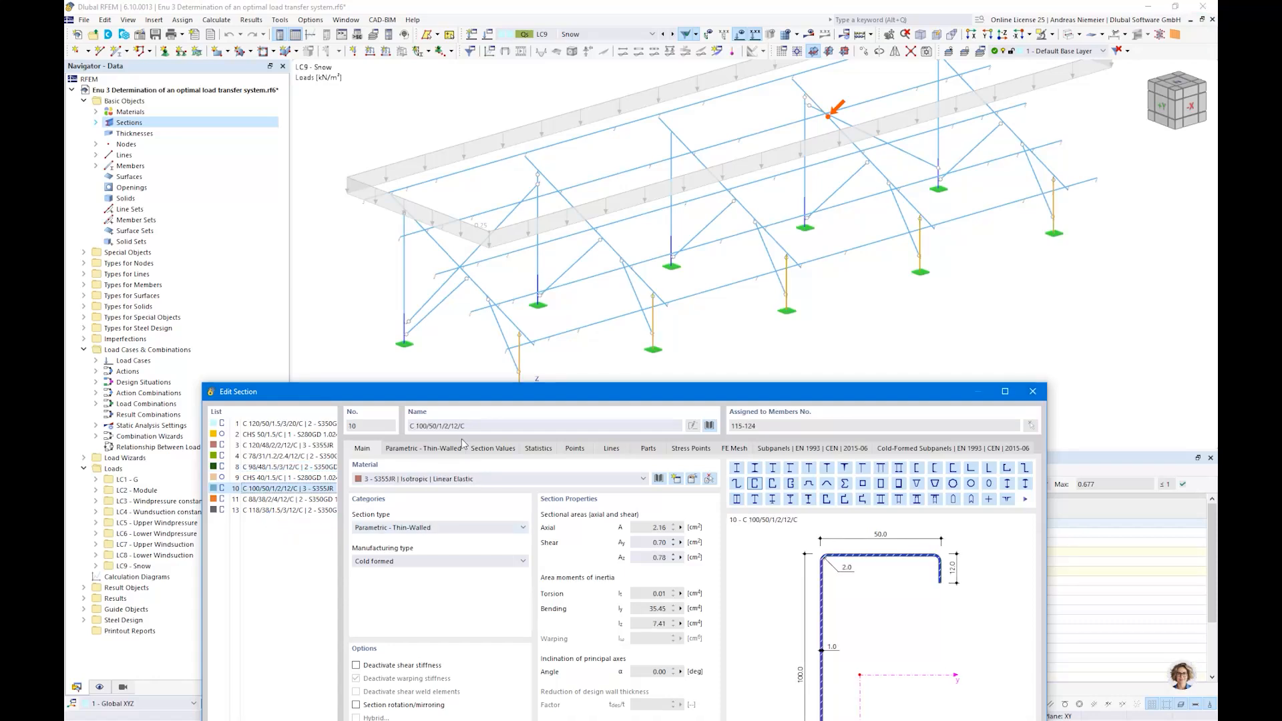
pyautogui.click(1032, 391)
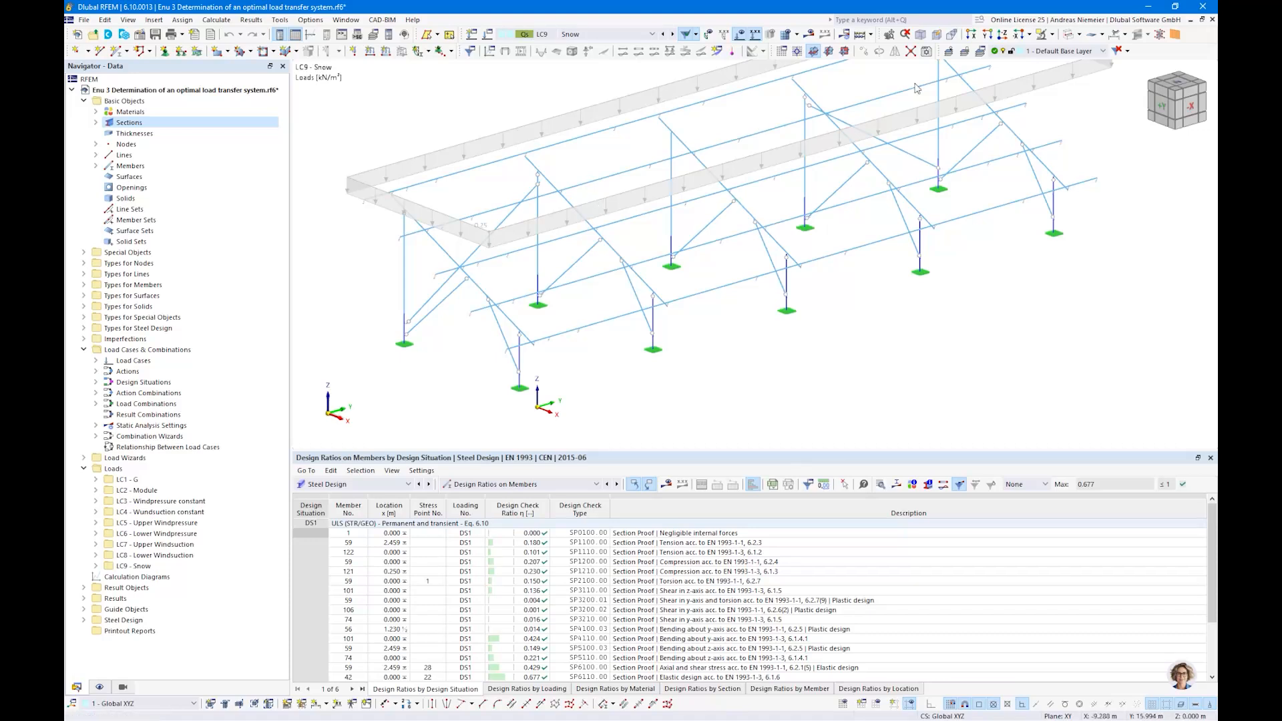
# - Display the model as solid and highlight the members of each material in turn: S280GD, S350GD and S355JR
pyautogui.click(1070, 34)
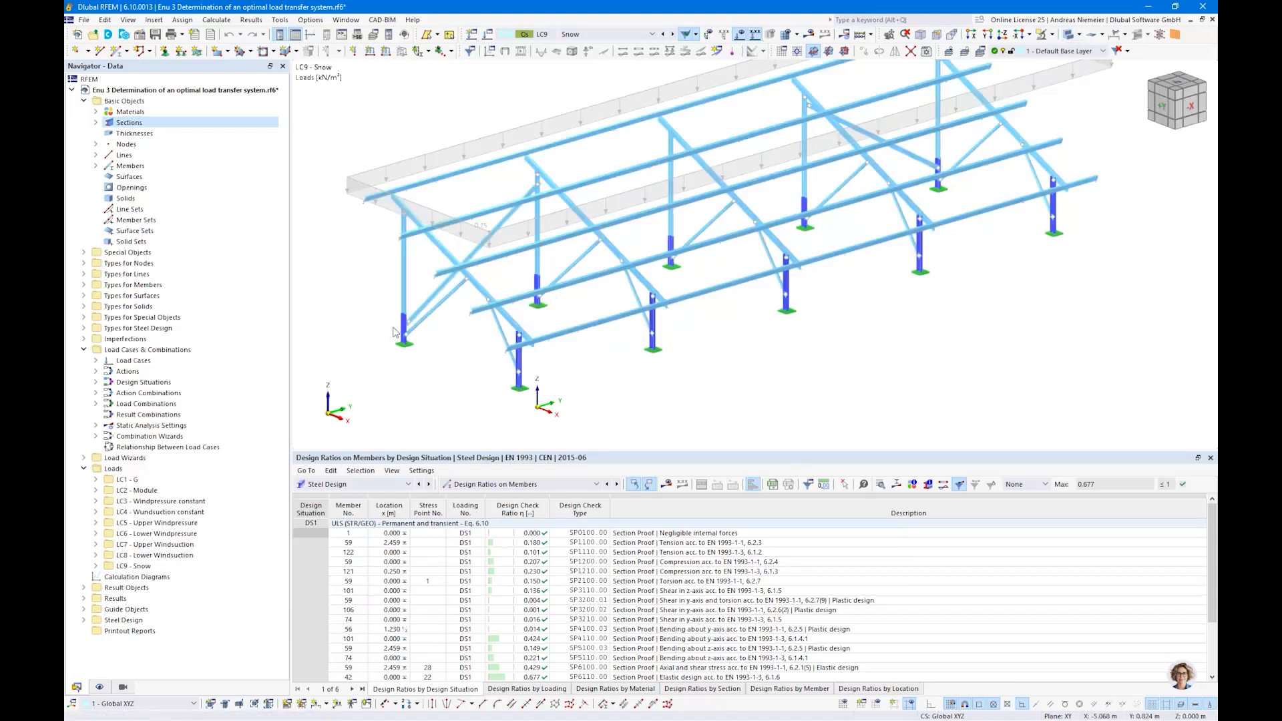
pyautogui.click(95, 111)
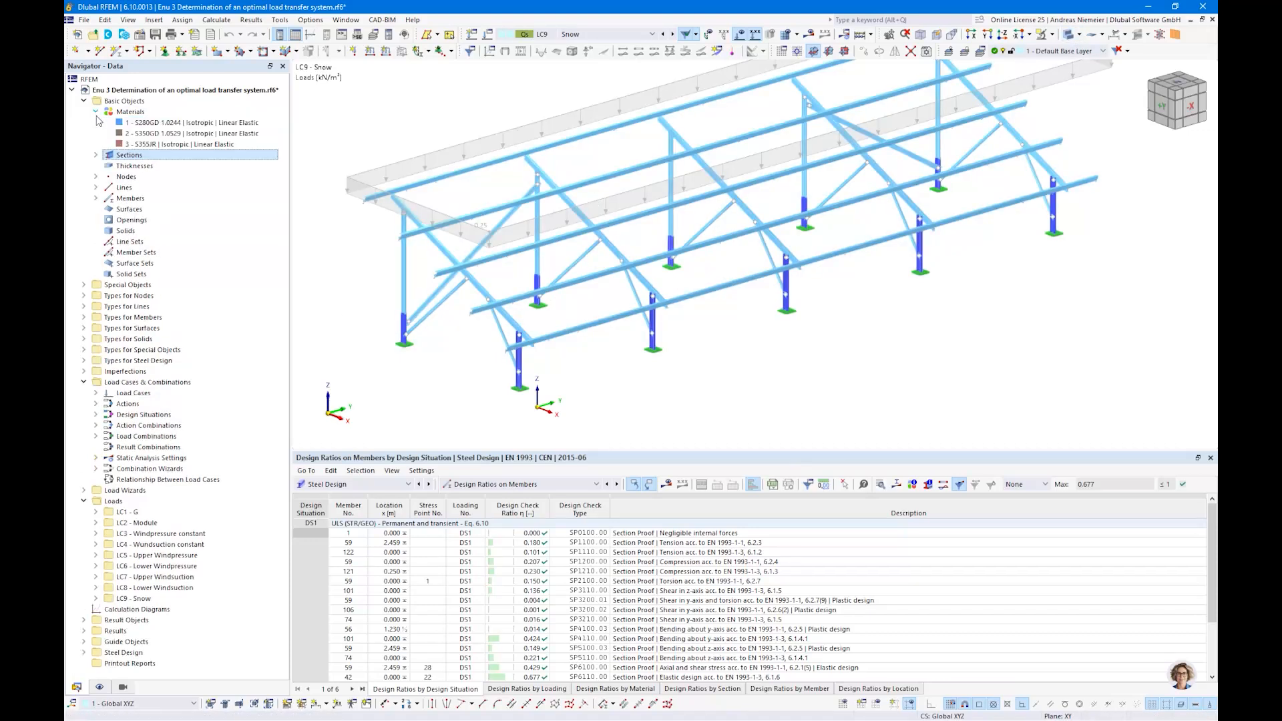
pyautogui.click(153, 122)
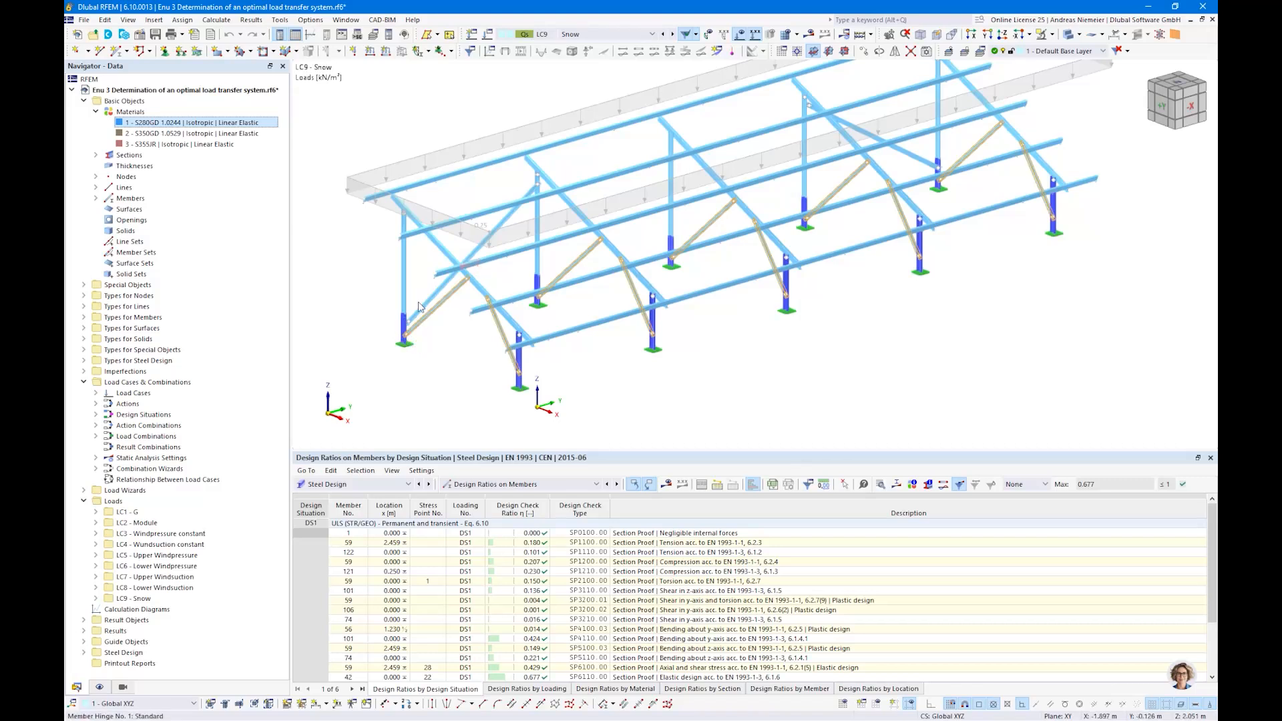
pyautogui.click(138, 134)
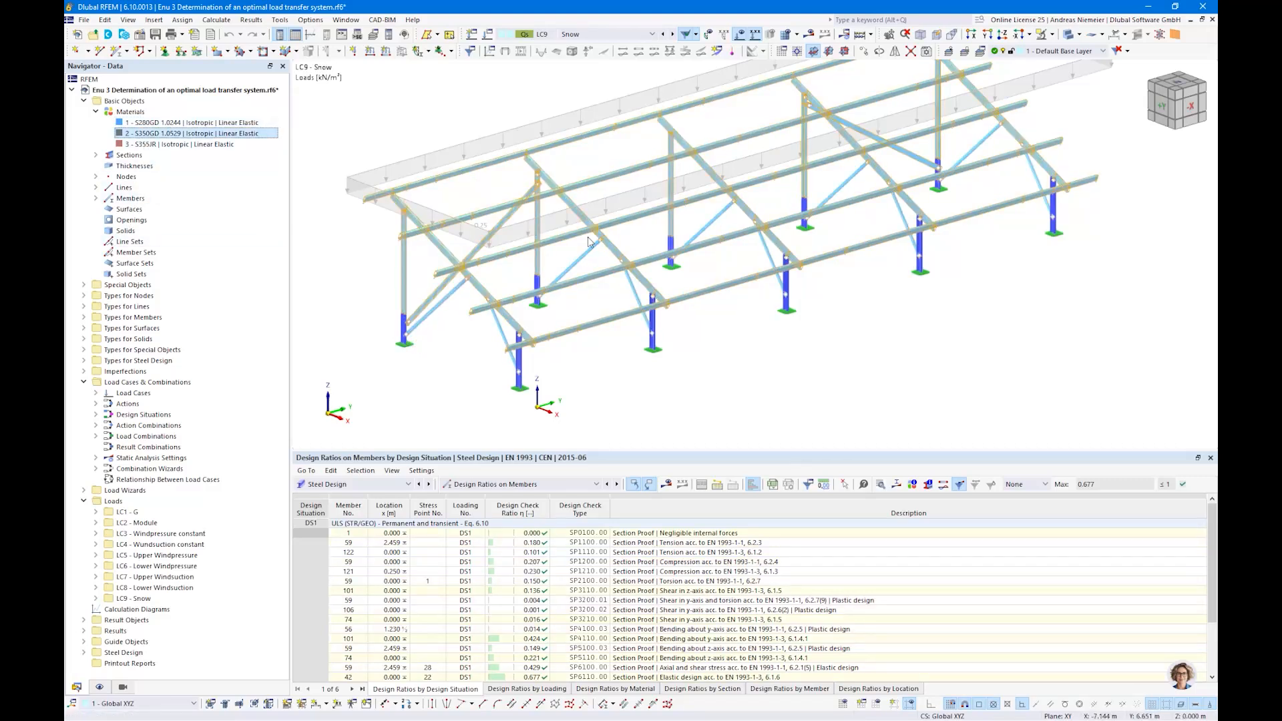
pyautogui.click(179, 144)
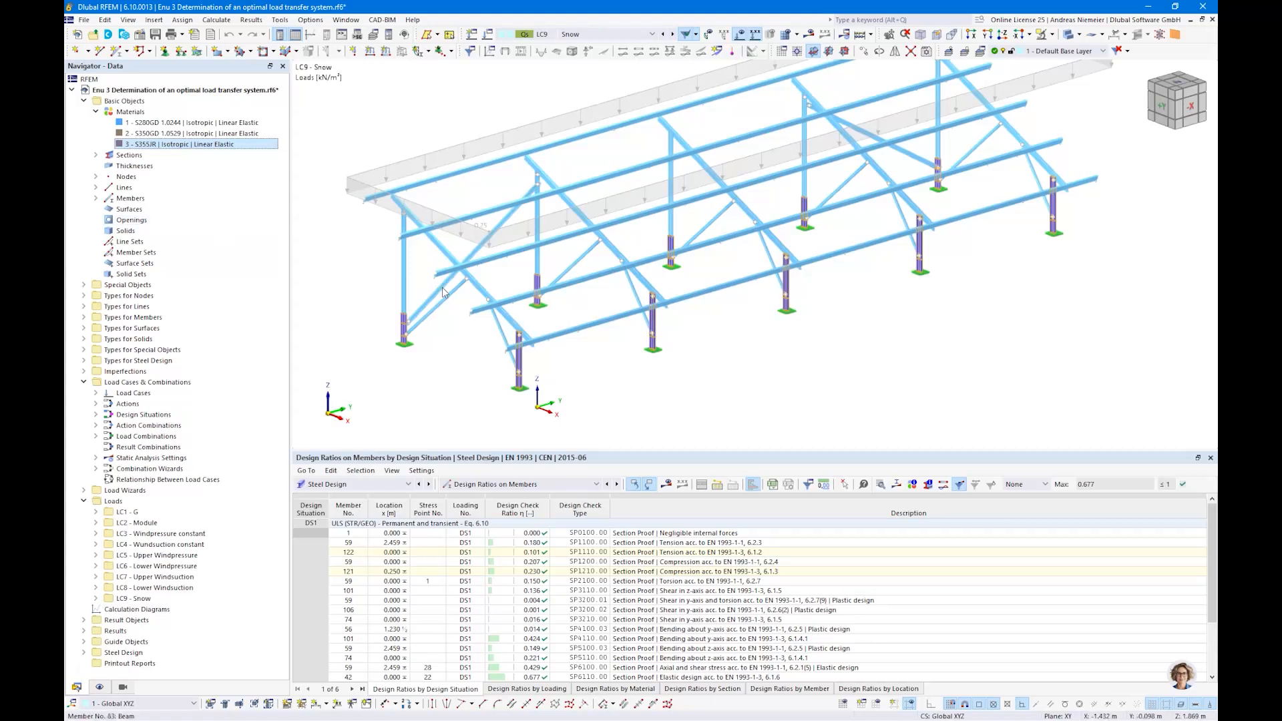
pyautogui.click(95, 113)
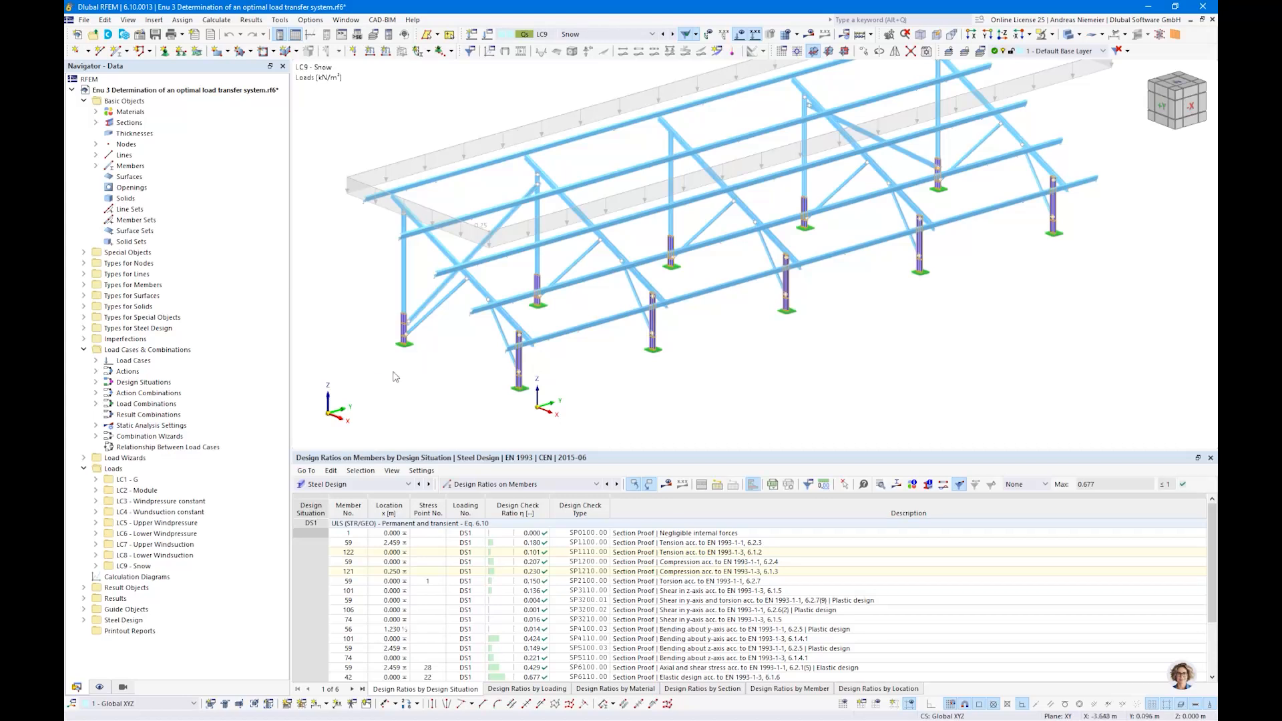
# - Hide the loads and examine the member hinge where the diagonal struts meet the inclined beams in side view
pyautogui.scroll(2, 434, 353)
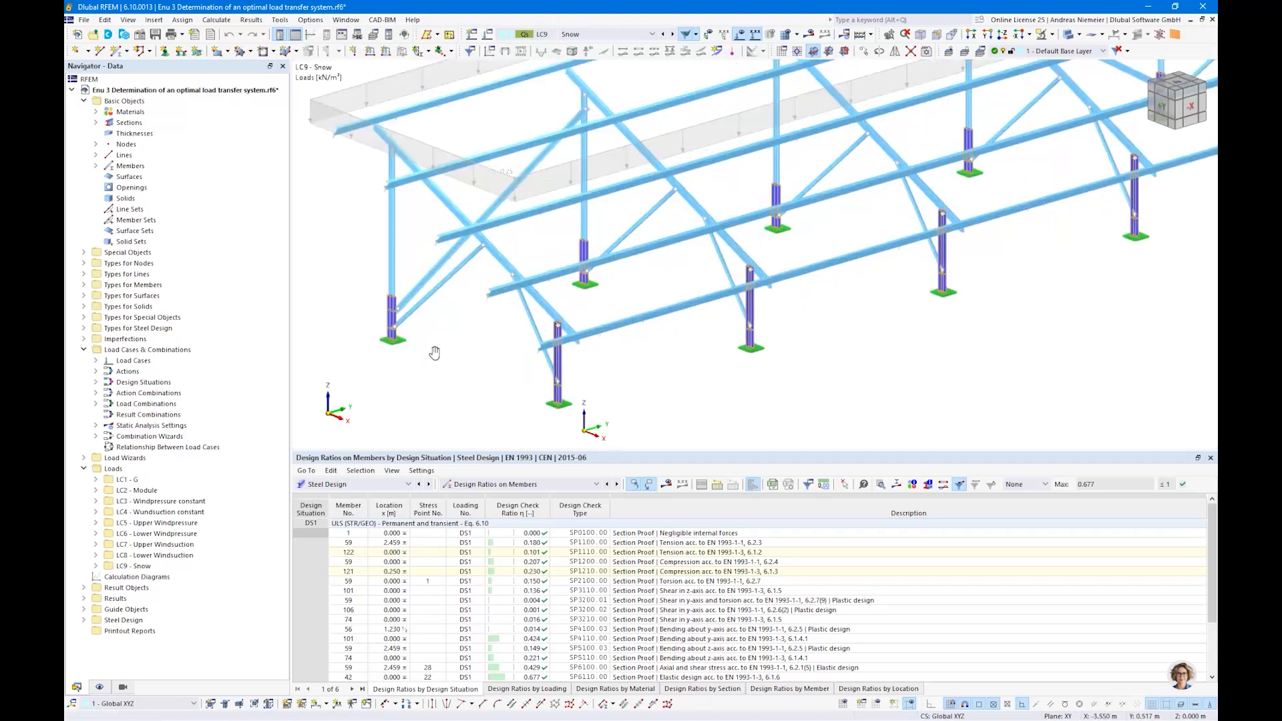
pyautogui.scroll(-1, 435, 353)
pyautogui.keyDown('ctrl'); pyautogui.moveTo(435, 353); pyautogui.dragTo(561, 312, button='middle'); pyautogui.keyUp('ctrl')
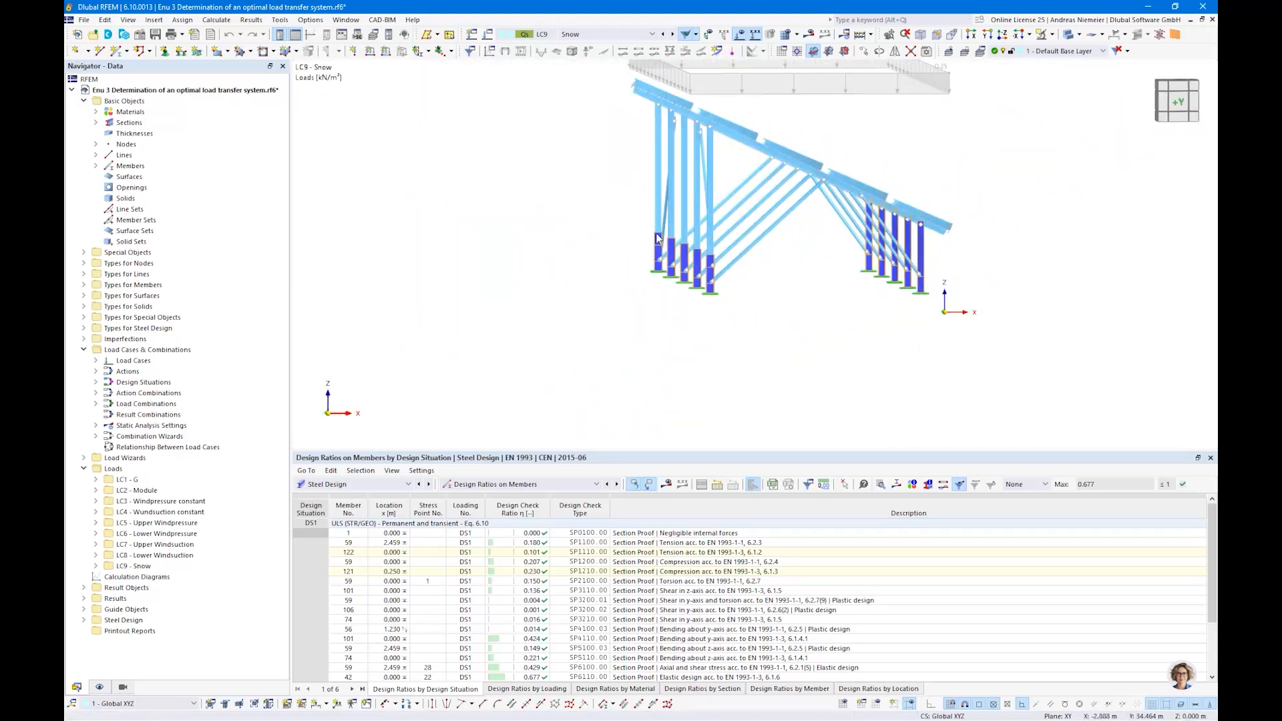
pyautogui.click(752, 50)
pyautogui.scroll(5, 854, 333)
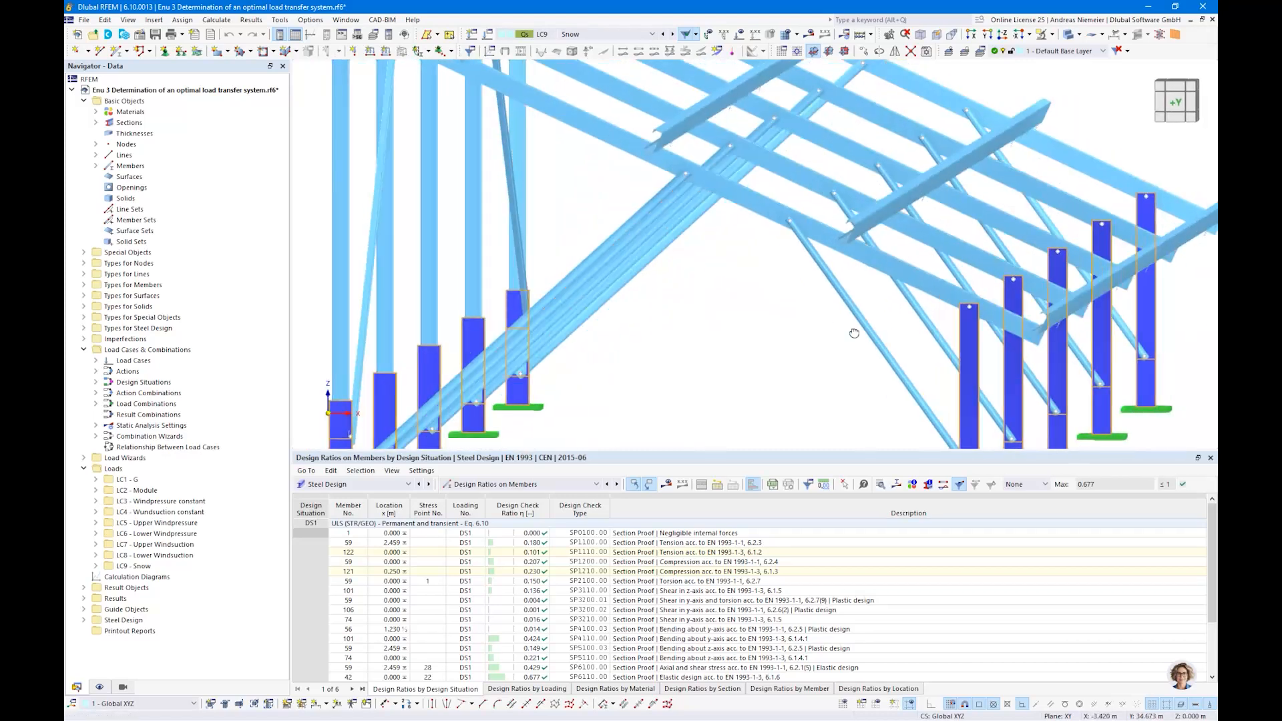
pyautogui.moveTo(854, 333)
pyautogui.keyDown('ctrl'); pyautogui.mouseDown(button='middle')
pyautogui.moveTo(864, 326)
pyautogui.moveTo(872, 347)
pyautogui.mouseUp(button='middle'); pyautogui.keyUp('ctrl')
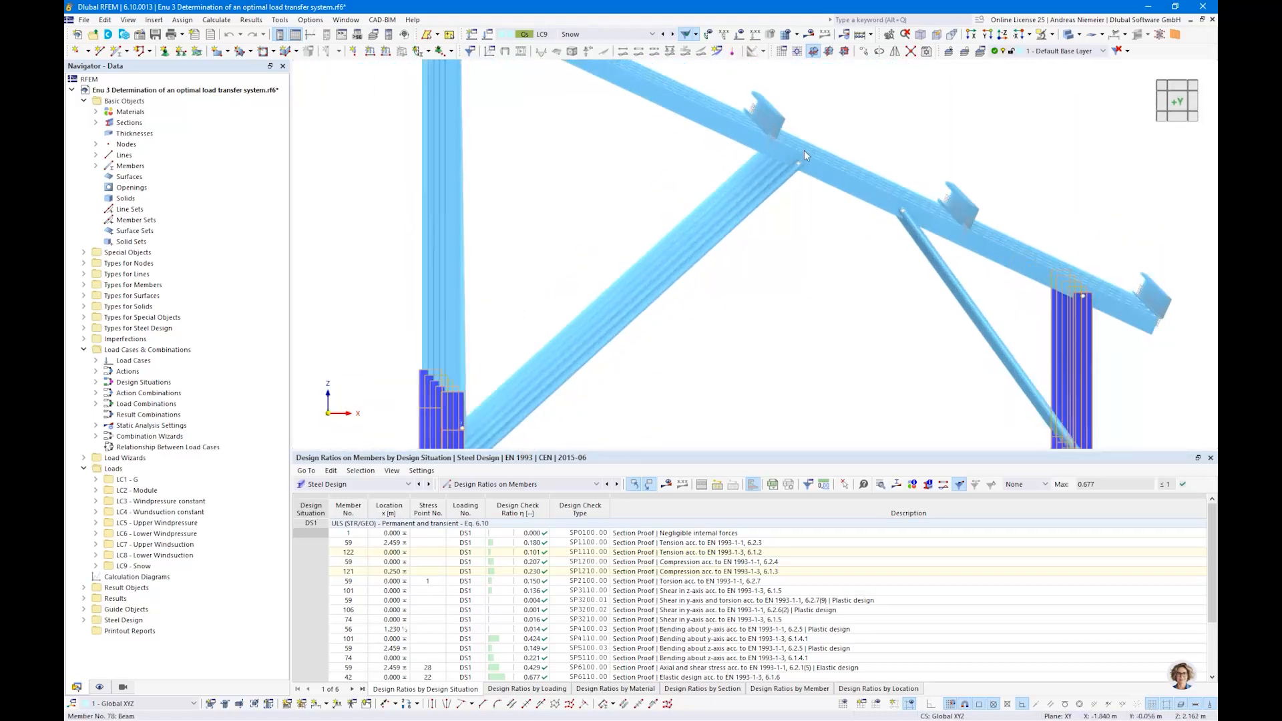
pyautogui.scroll(2, 804, 151)
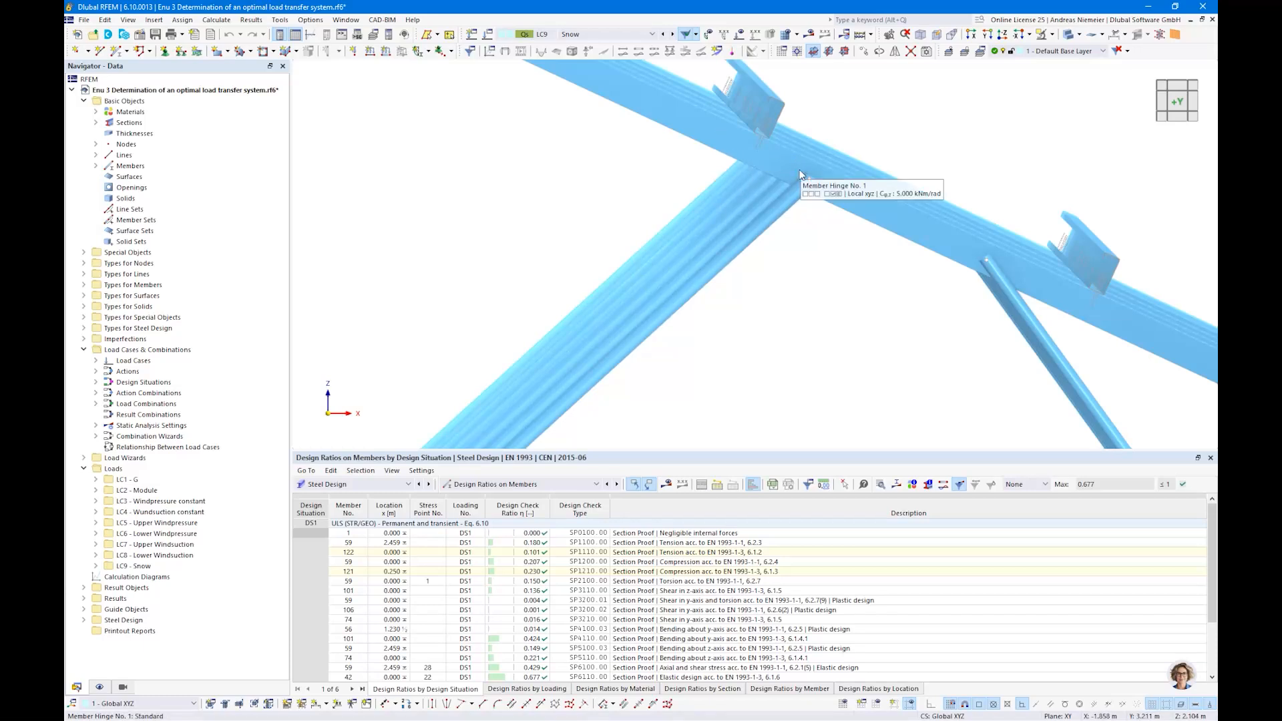
# - Switch the model to wireframe and examine the eccentric connections between purlins, inclined beams, struts and posts
pyautogui.click(1071, 35)
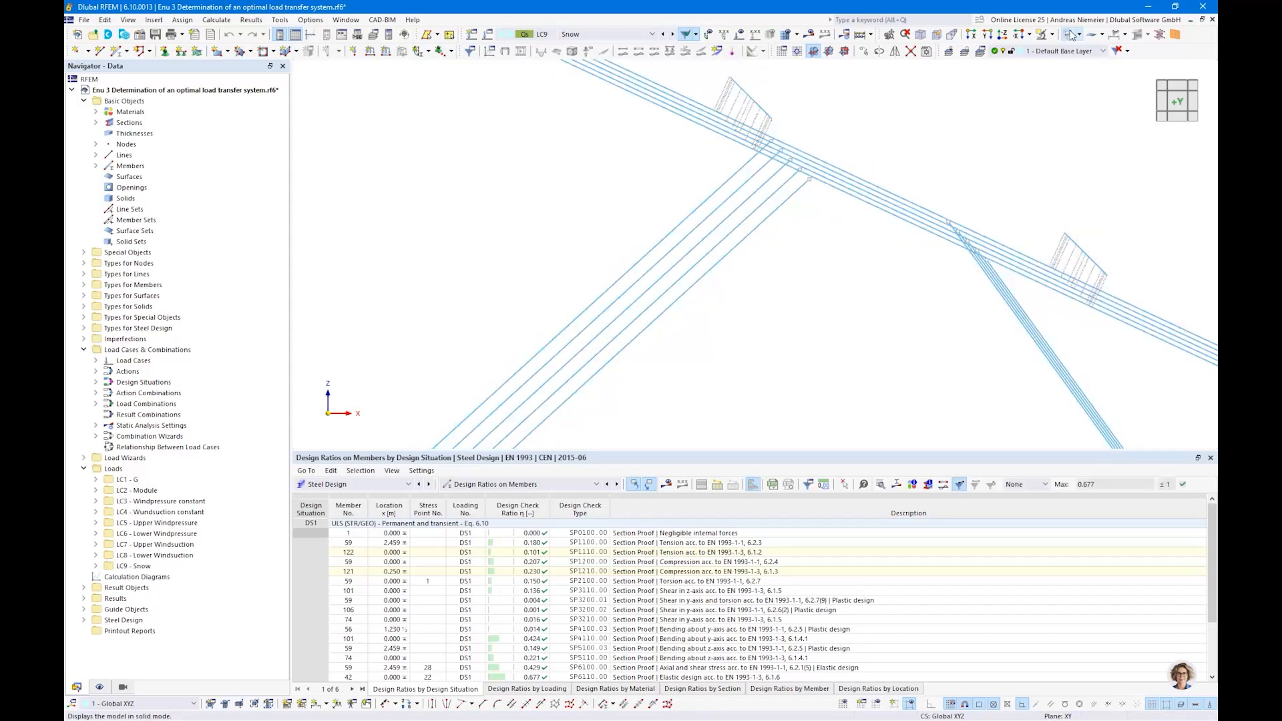
pyautogui.scroll(5, 824, 275)
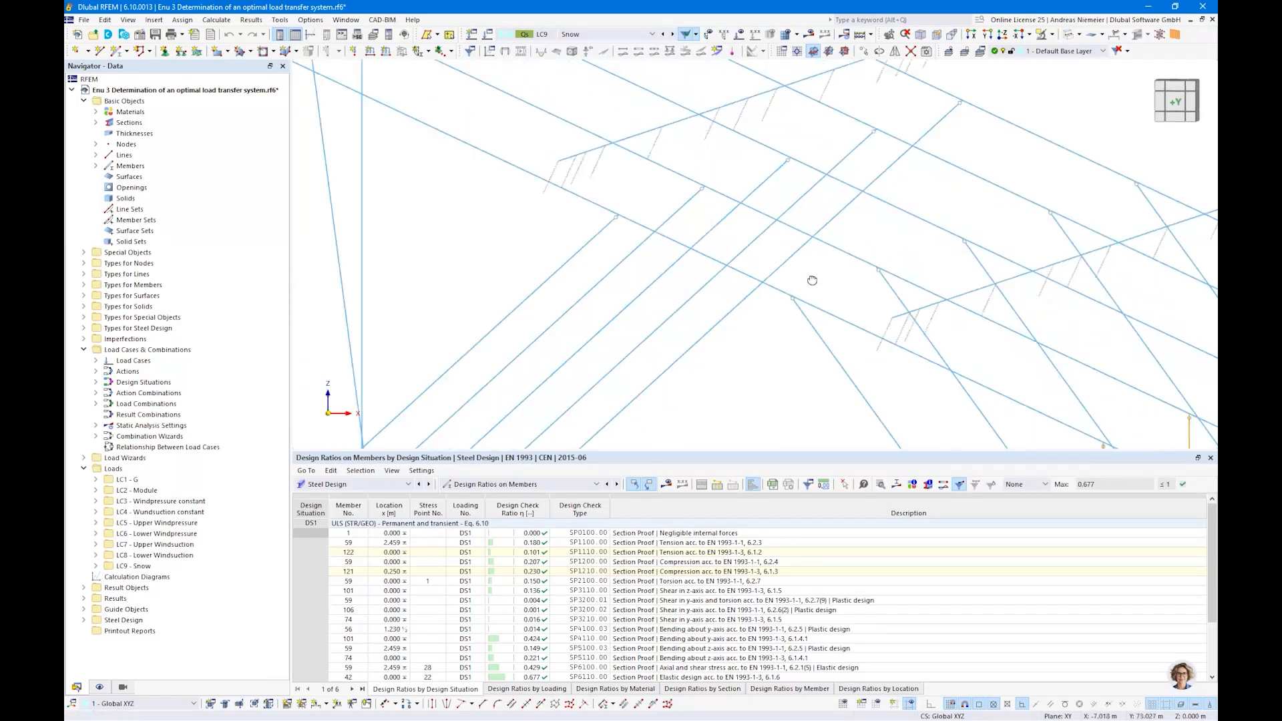
pyautogui.scroll(1, 812, 281)
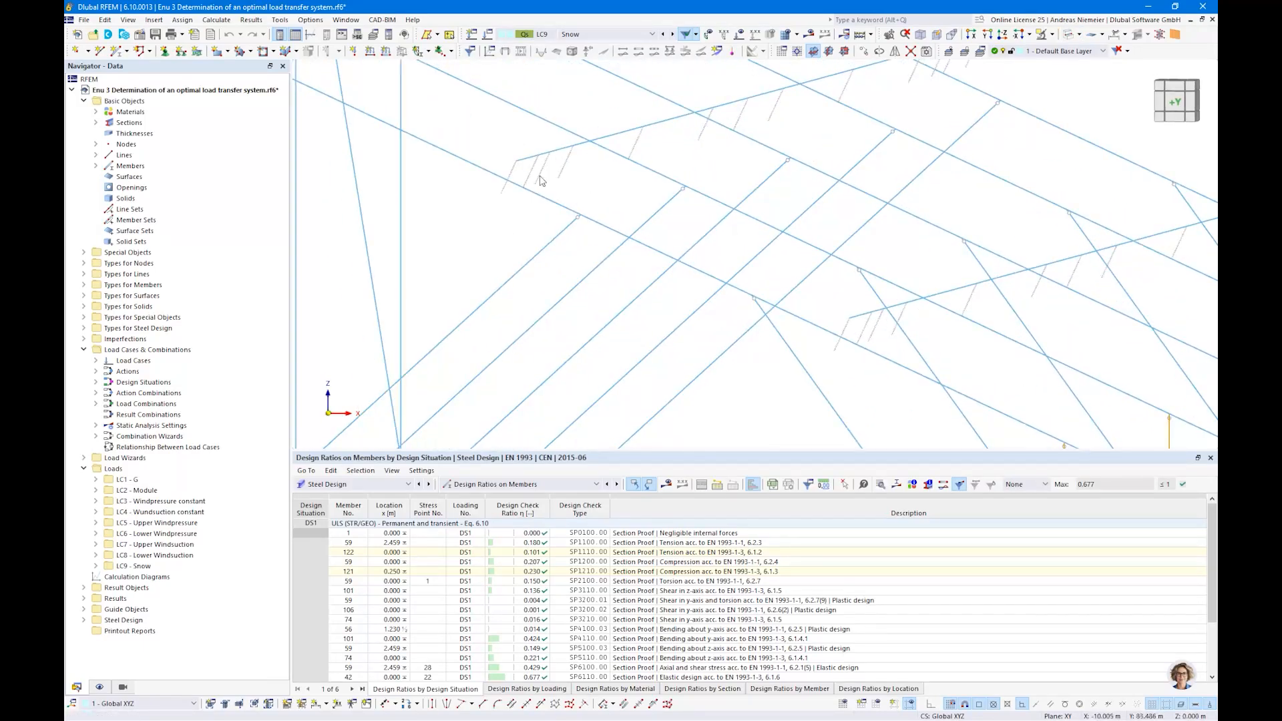
pyautogui.scroll(-5, 543, 280)
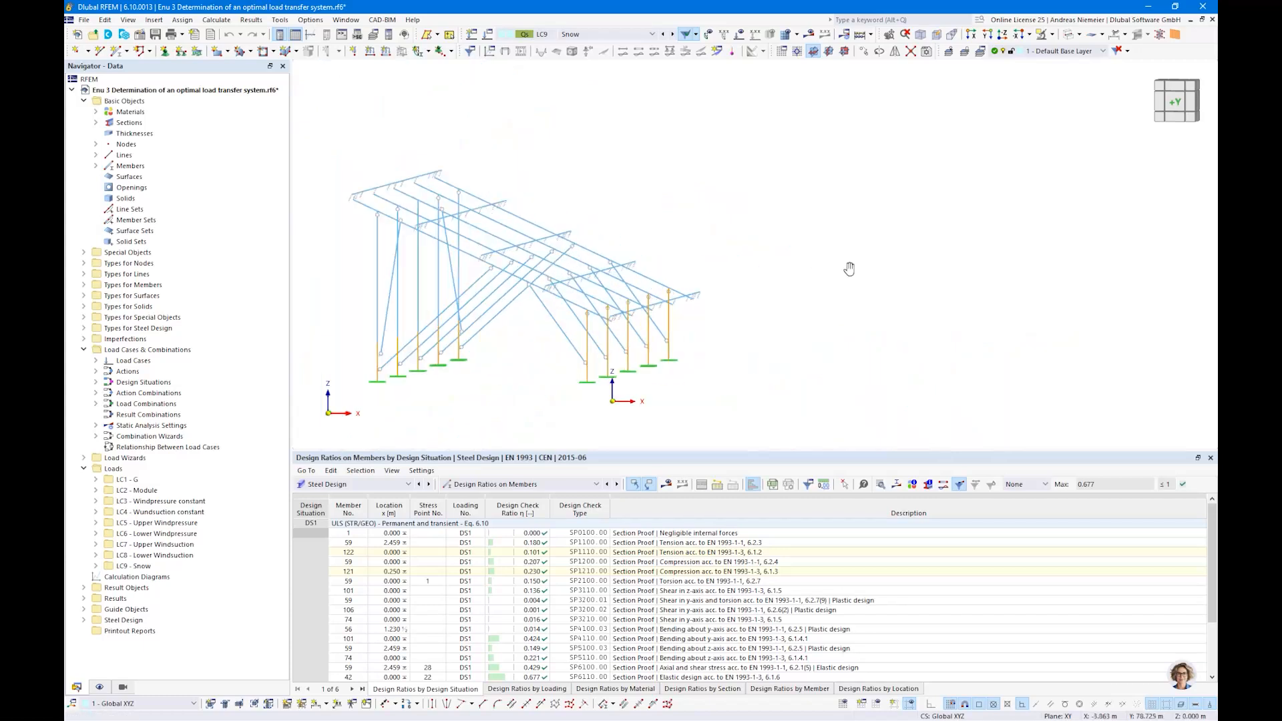
pyautogui.keyDown('ctrl'); pyautogui.moveTo(850, 269); pyautogui.dragTo(788, 299, button='middle'); pyautogui.keyUp('ctrl')
pyautogui.scroll(5, 503, 282)
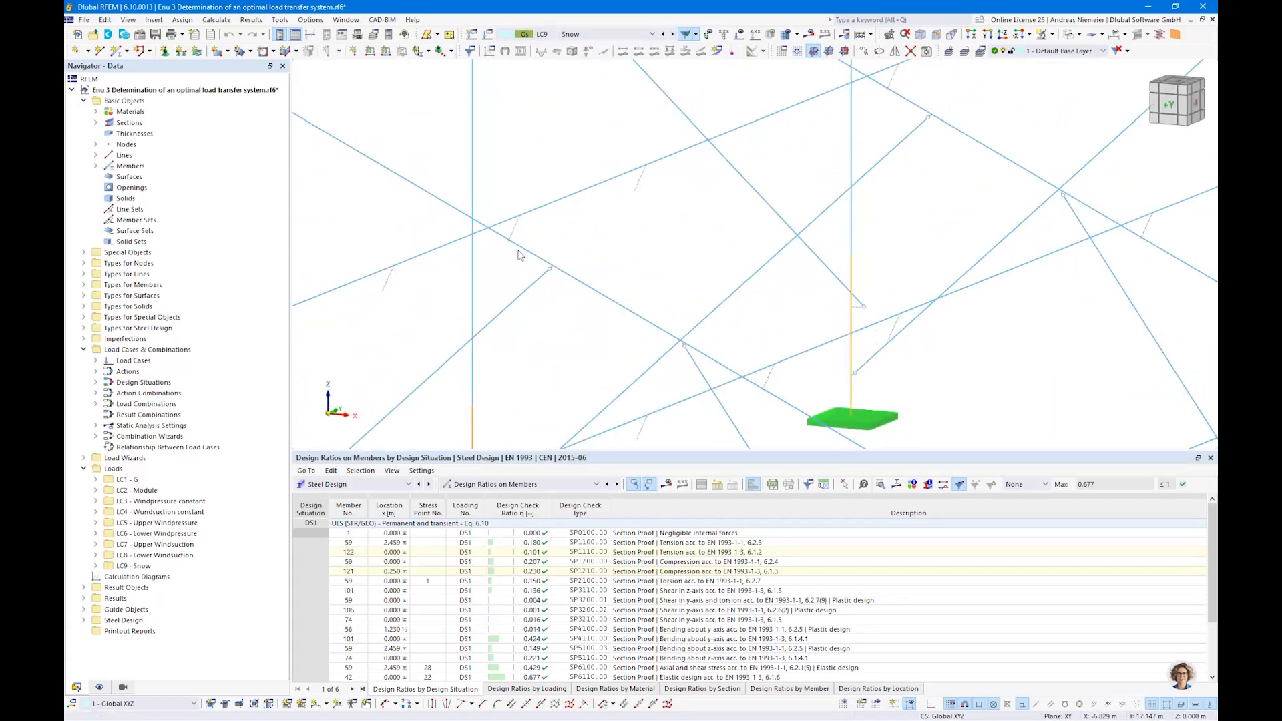
pyautogui.scroll(5, 514, 247)
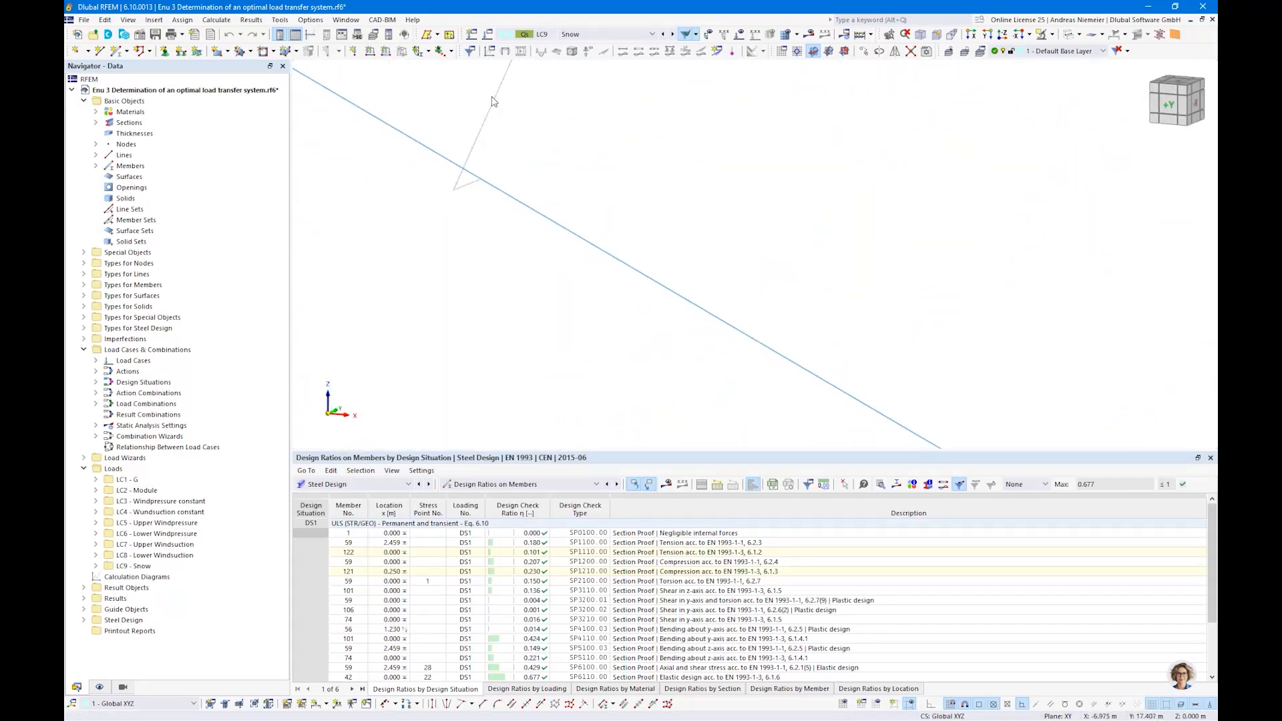
pyautogui.scroll(-5, 486, 134)
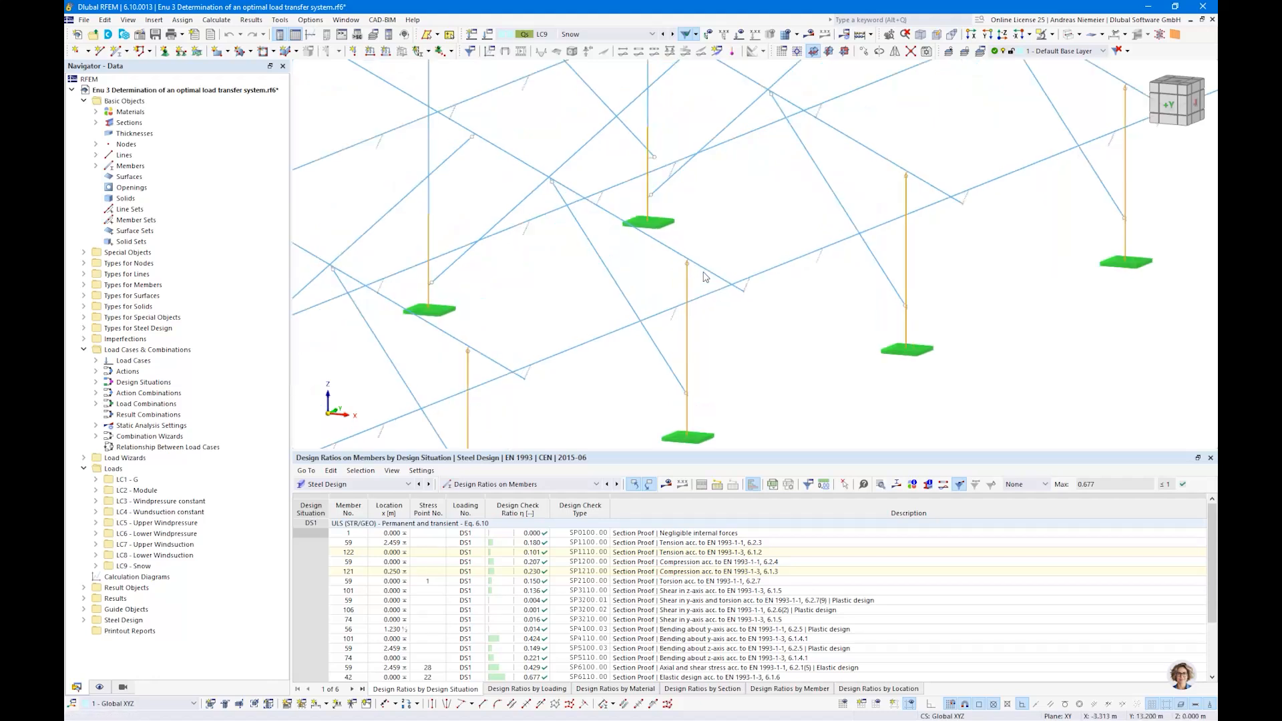
pyautogui.scroll(5, 705, 276)
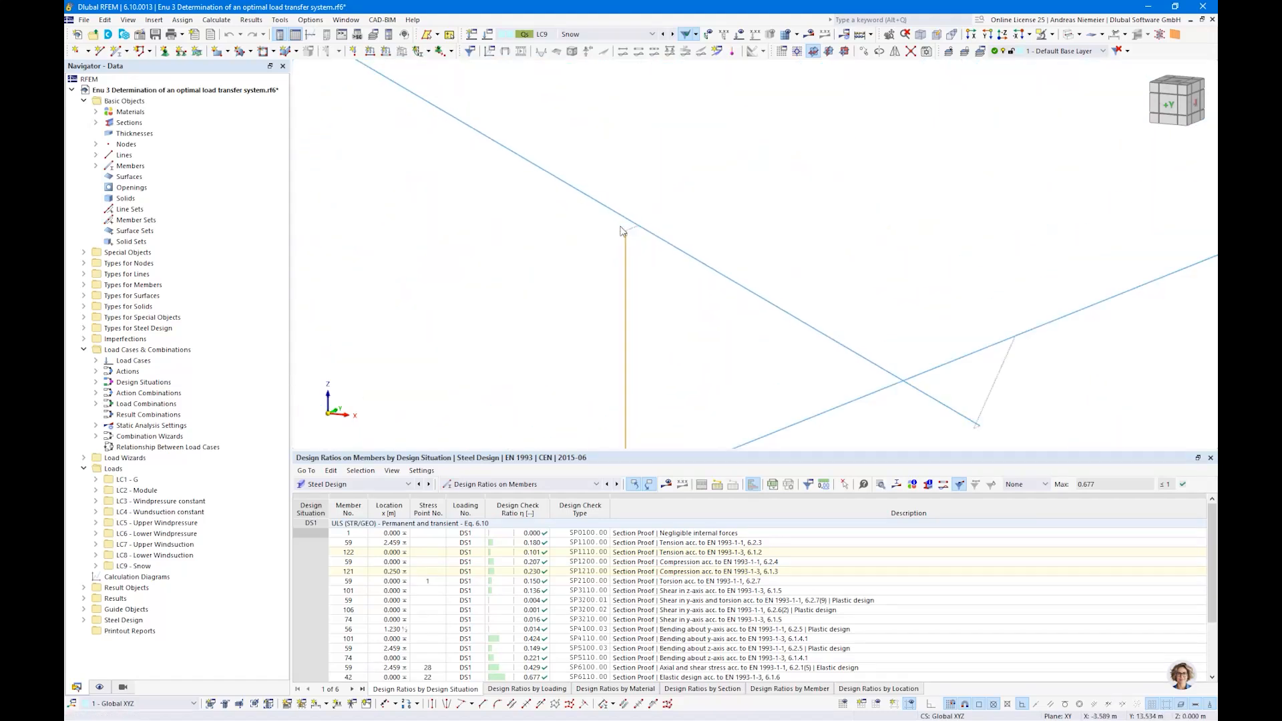
# - Compare the eccentric connection of front post and inclined beam in solid and transparent display, and return the model to wireframe
pyautogui.click(1067, 40)
pyautogui.scroll(-3, 502, 225)
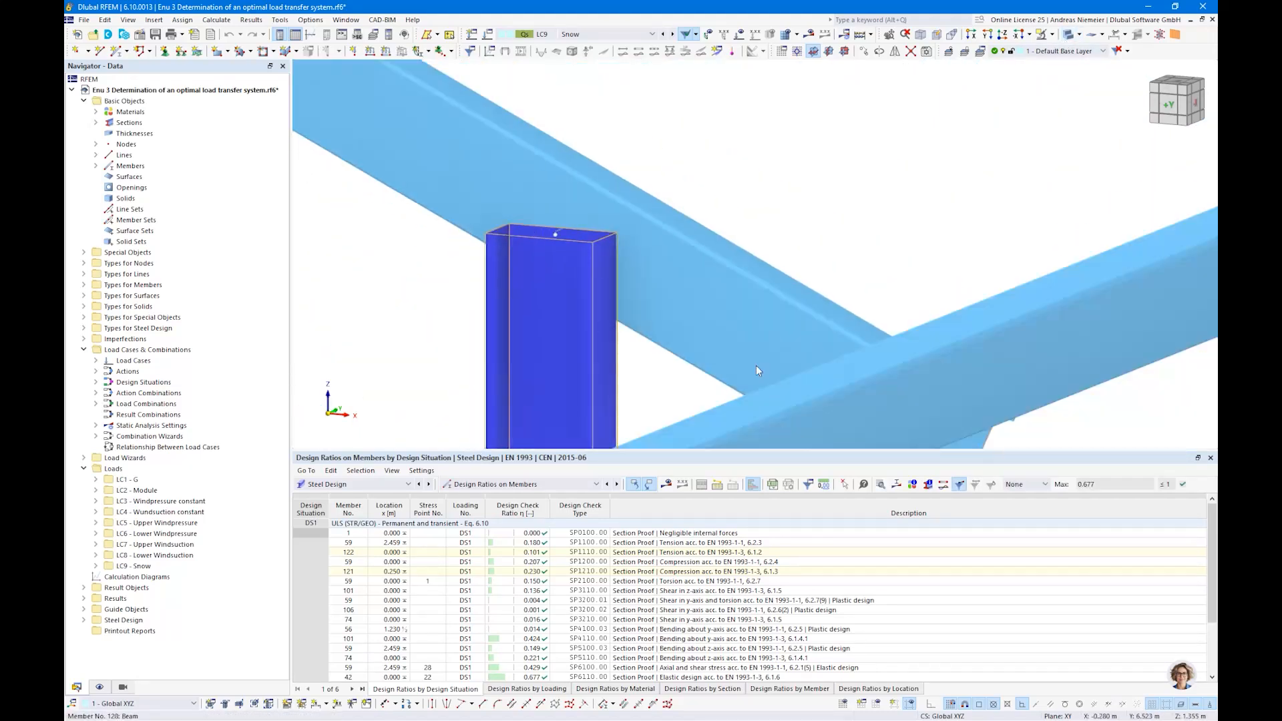
pyautogui.click(1071, 35)
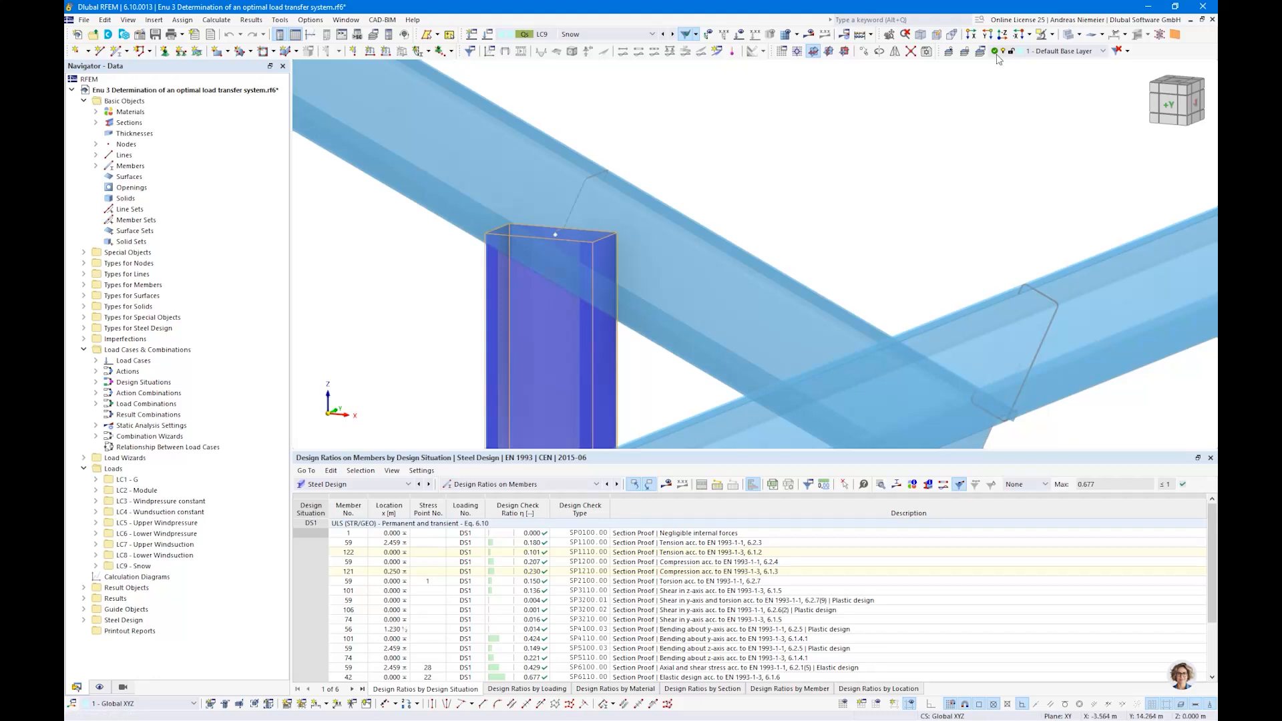
pyautogui.click(1075, 36)
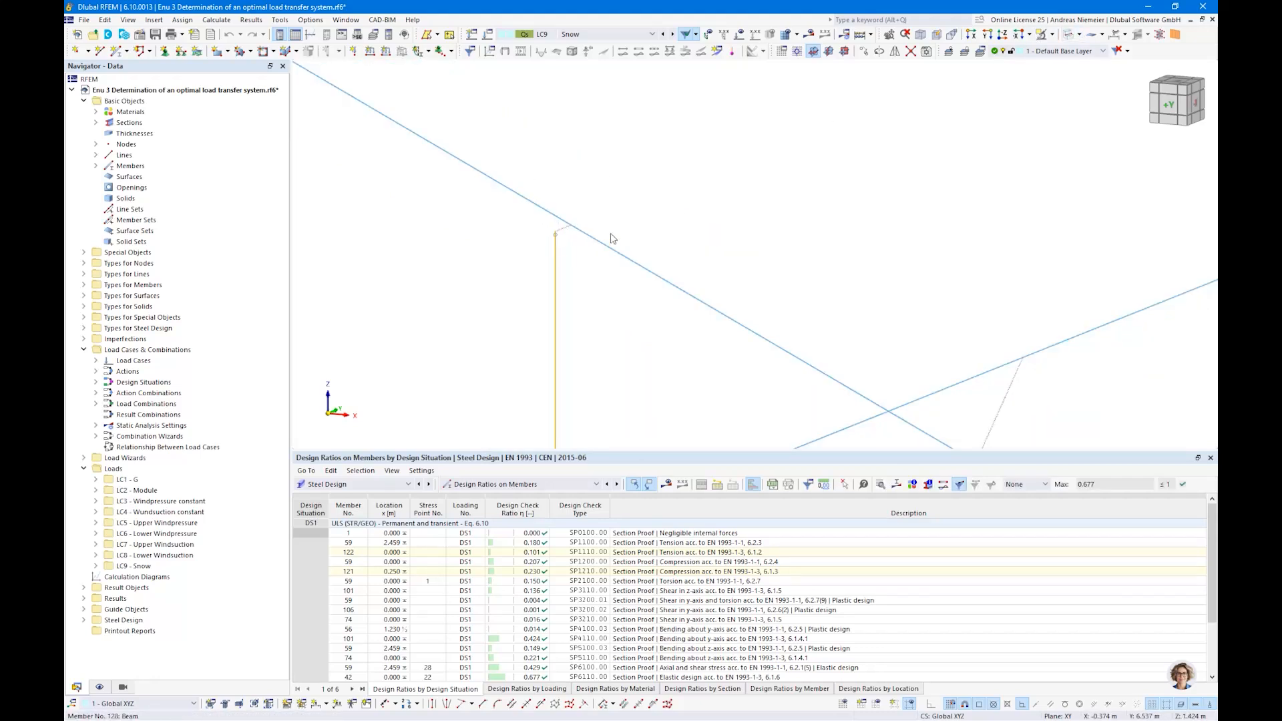
# - Examine the hinges assigned at the start and end of bracing diagonal member 56
pyautogui.scroll(-6, 761, 275)
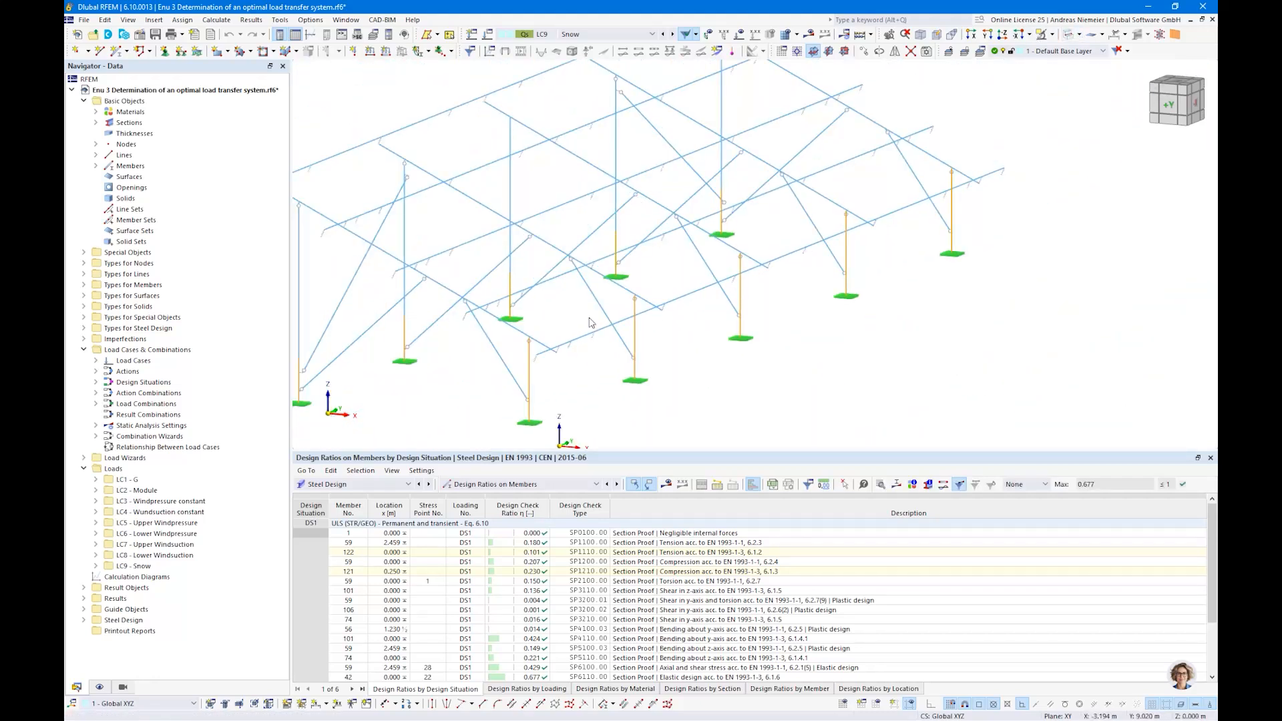
pyautogui.moveTo(425, 421); pyautogui.dragTo(607, 371, button='middle')
pyautogui.scroll(4, 477, 354)
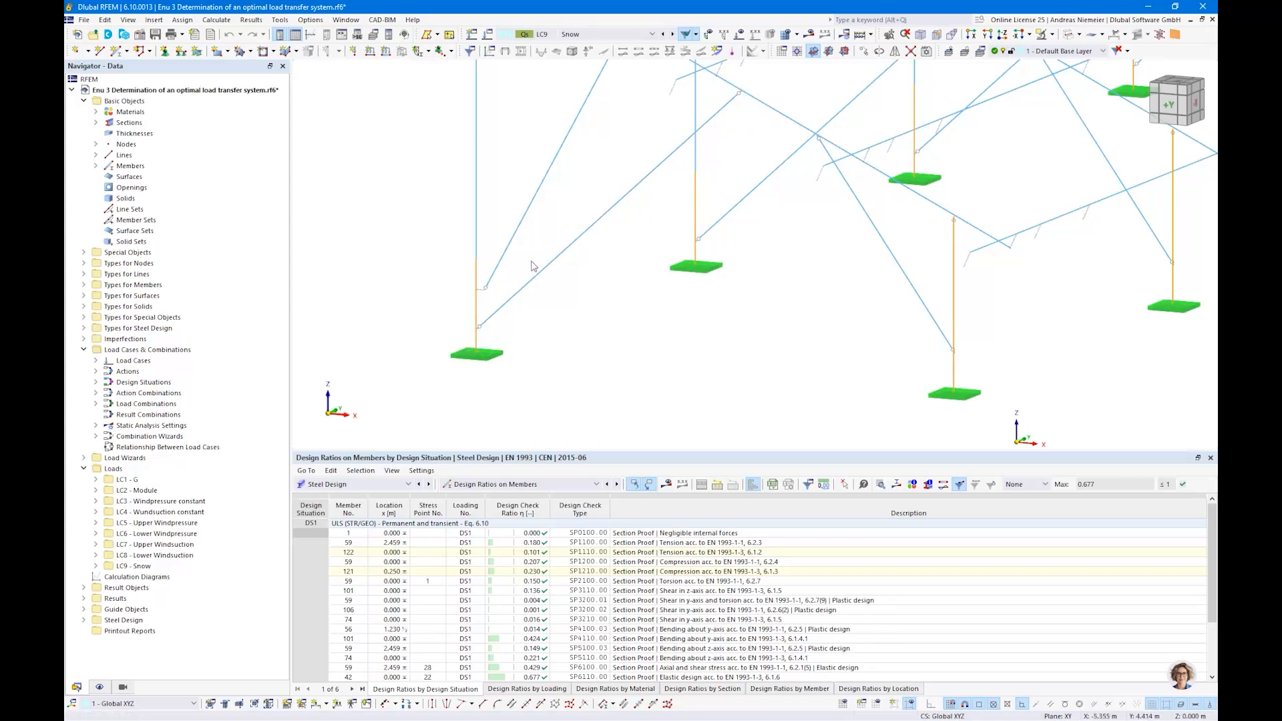
pyautogui.doubleClick(484, 326)
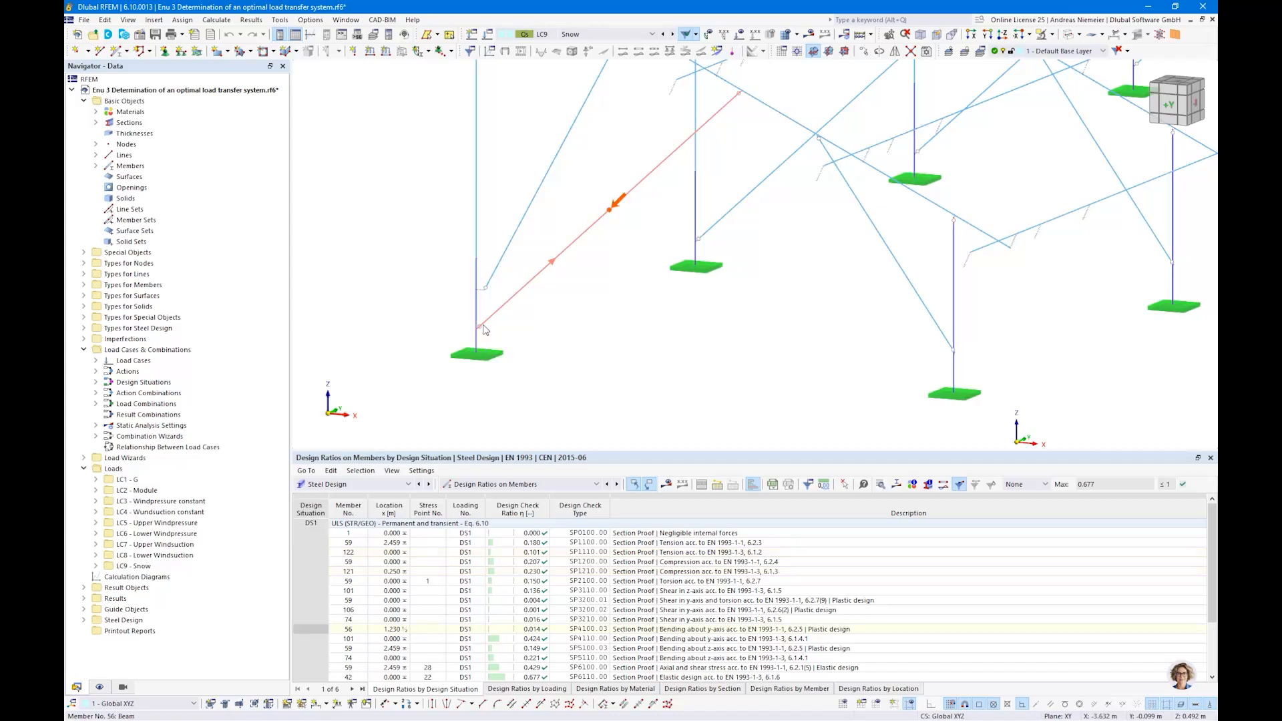
pyautogui.click(378, 171)
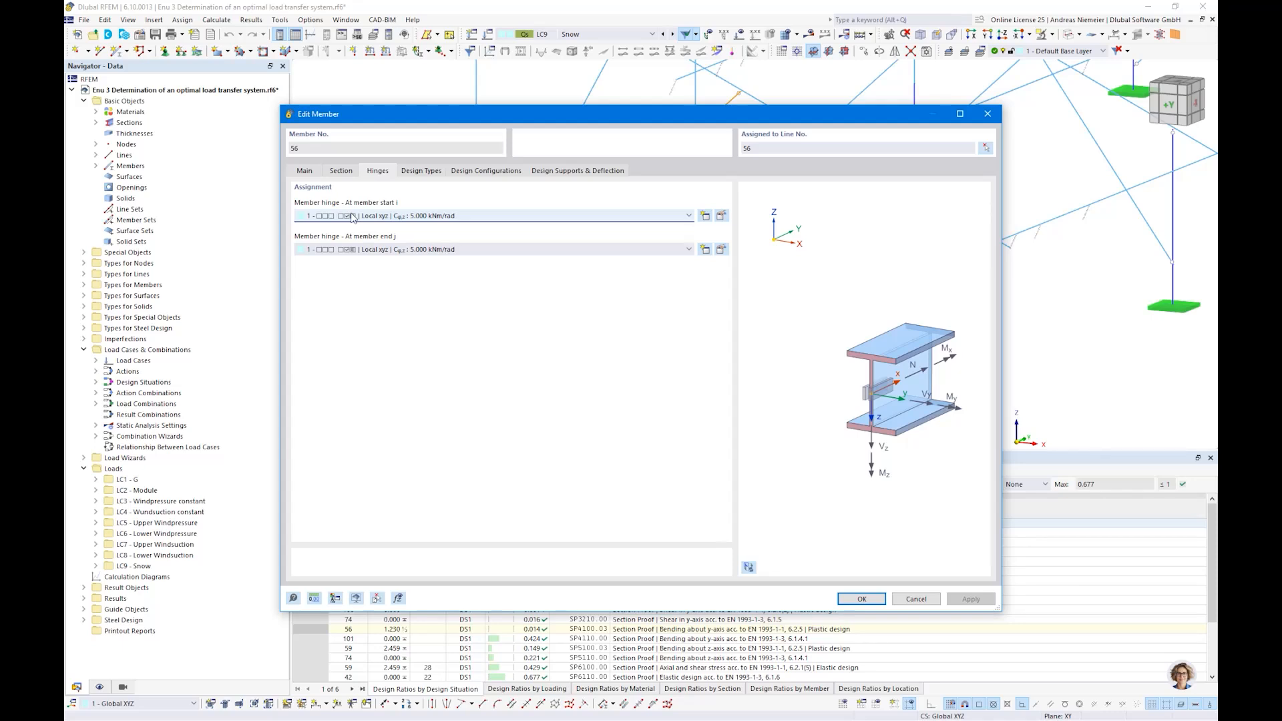
pyautogui.click(925, 599)
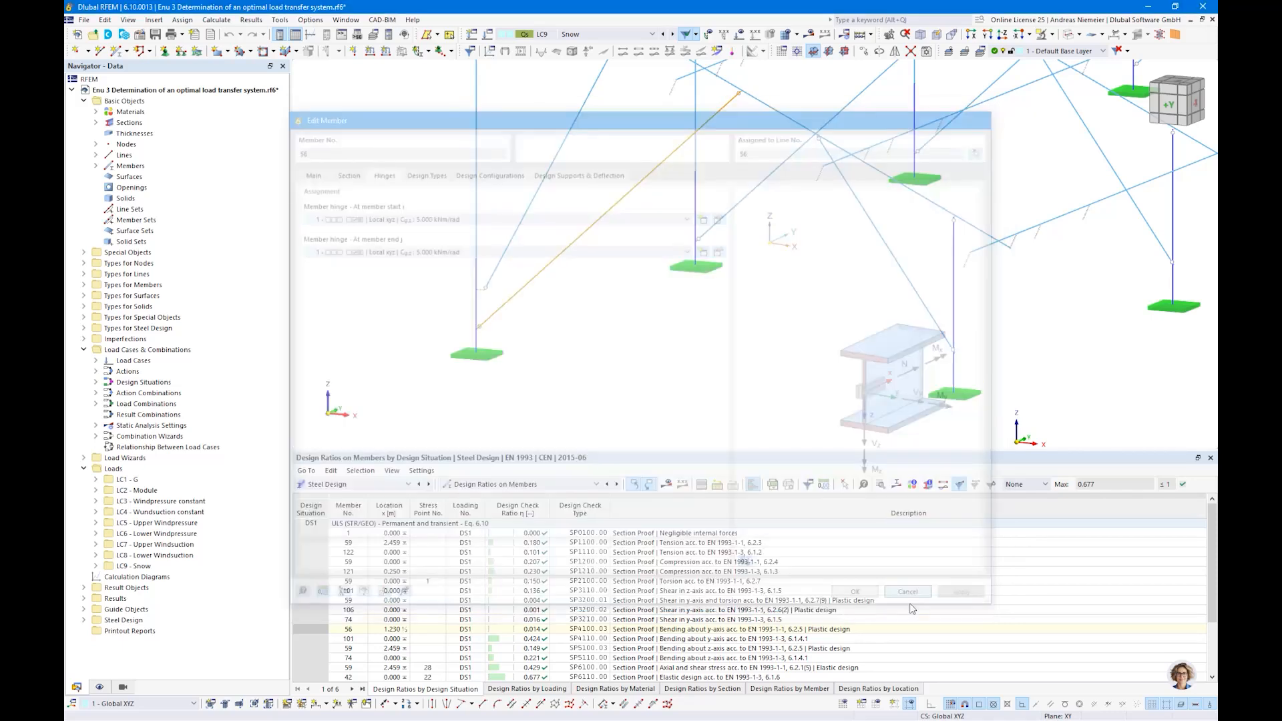
# - View the whole support structure from the -X side and switch to the presentation slide on cold-formed cross-sections
pyautogui.scroll(-6, 625, 289)
pyautogui.keyDown('ctrl'); pyautogui.moveTo(892, 312); pyautogui.dragTo(624, 355, button='middle'); pyautogui.keyUp('ctrl')
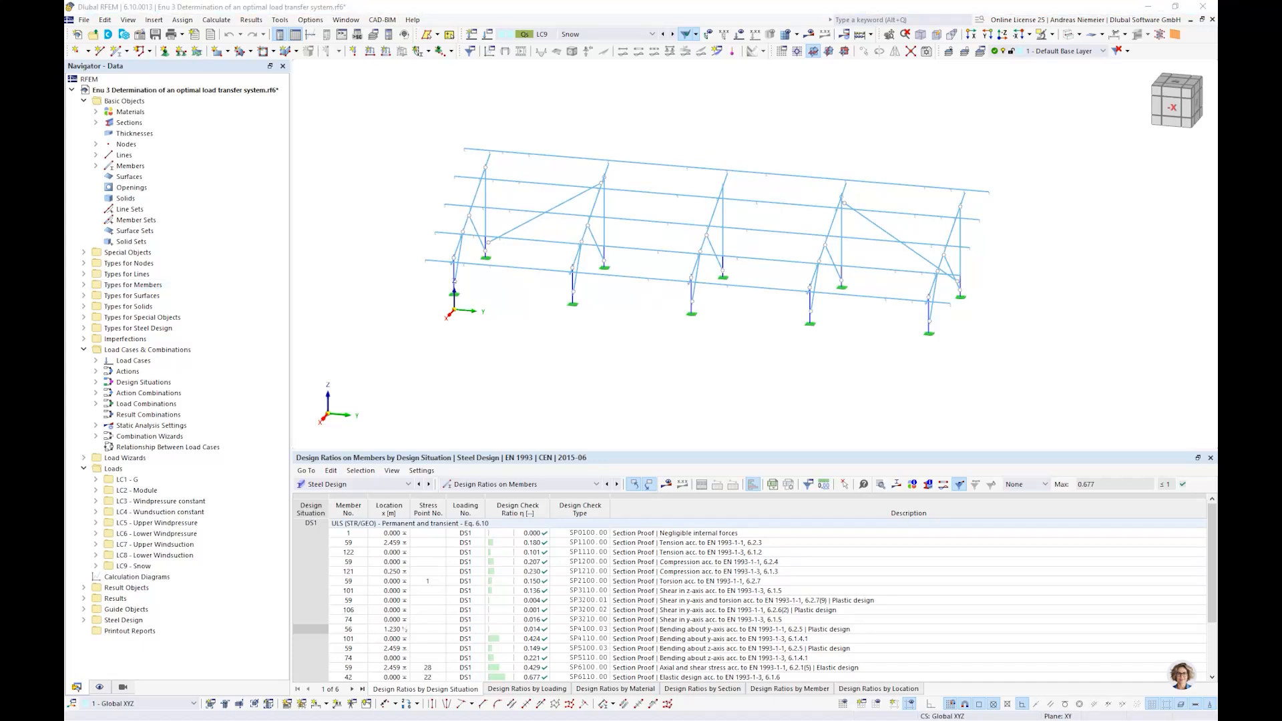
pyautogui.hotkey('alt', 'Tab')
pyautogui.click(276, 375)
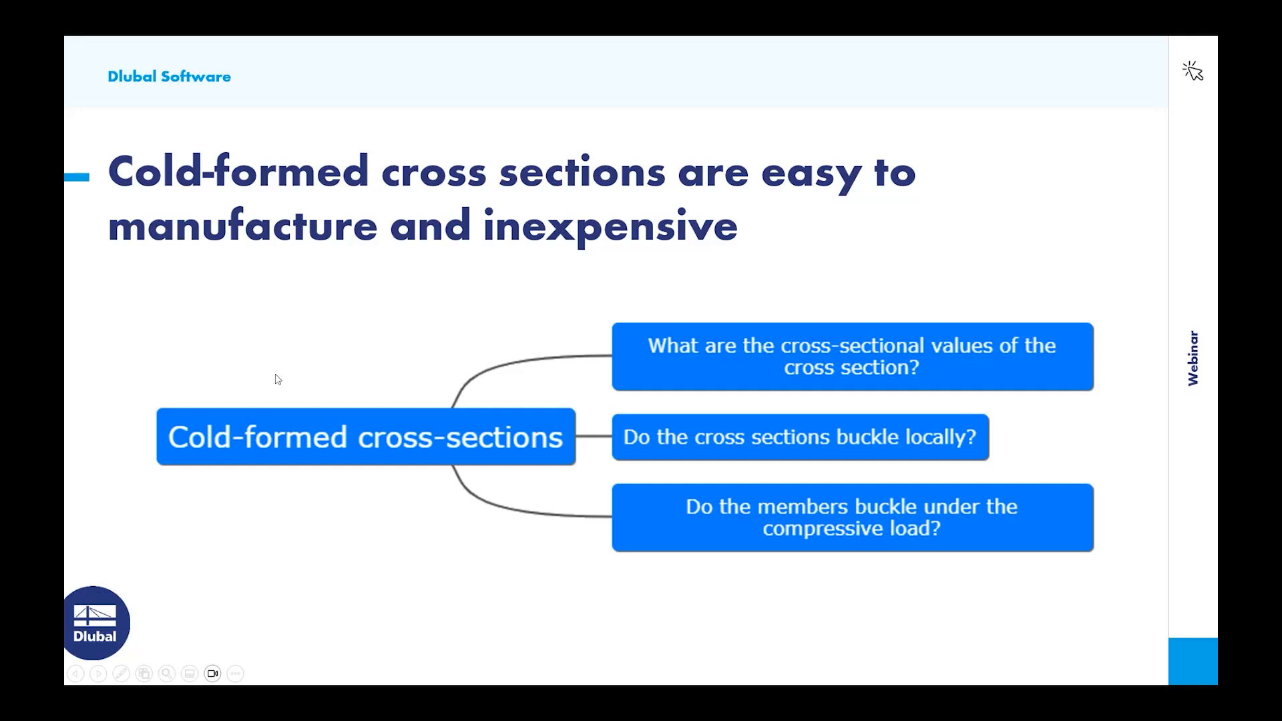
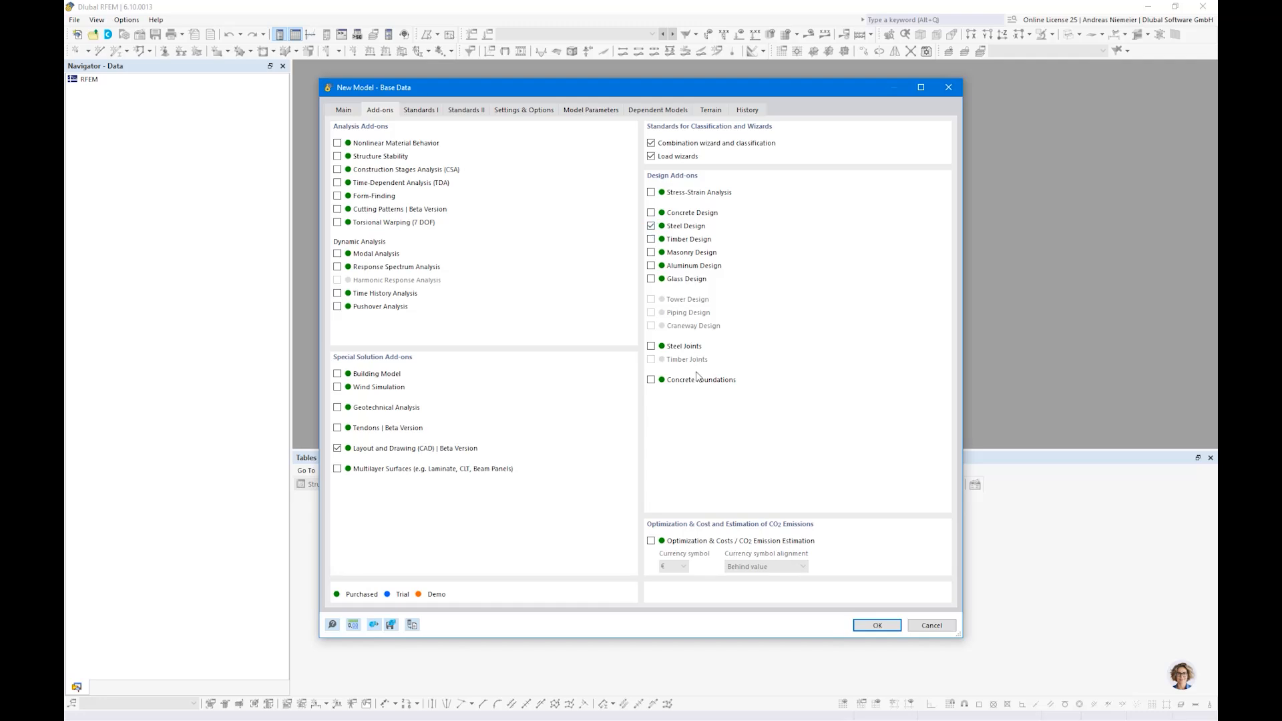
# - Create the new model with the Steel Design add-on and change the new beam member's section to a cold-formed, parametric thin-walled C-section
pyautogui.click(875, 626)
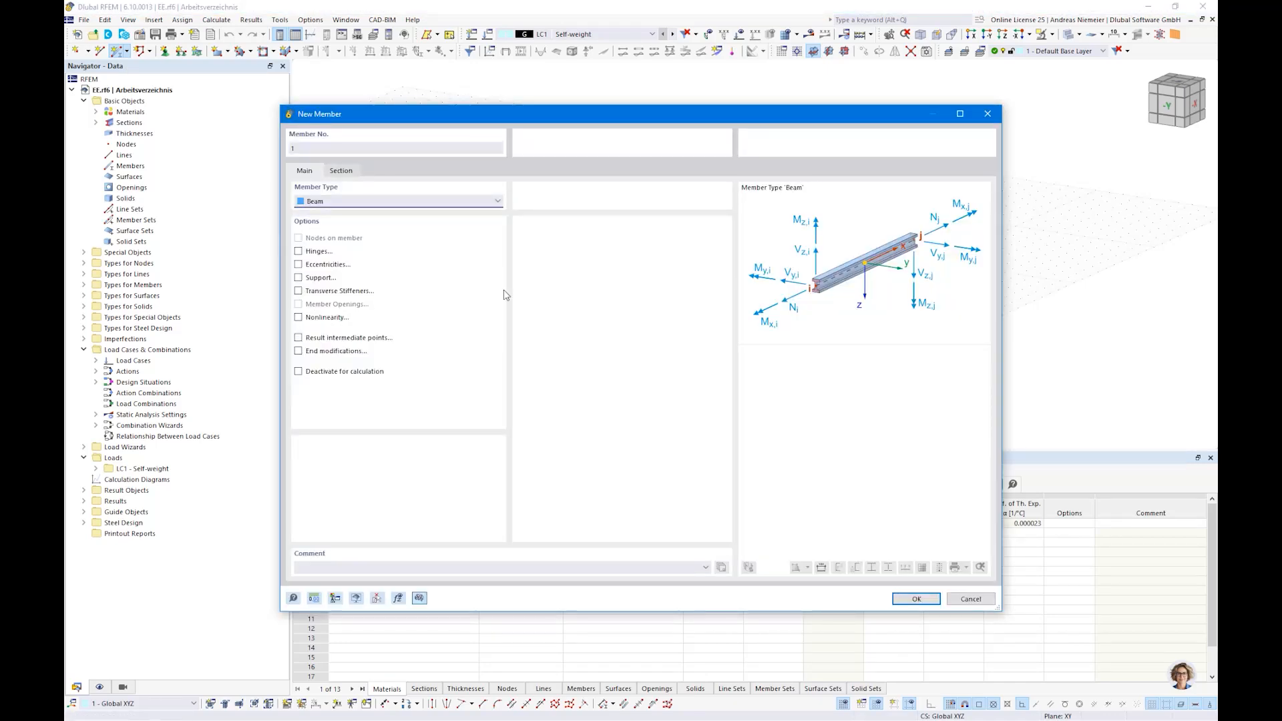
pyautogui.click(342, 171)
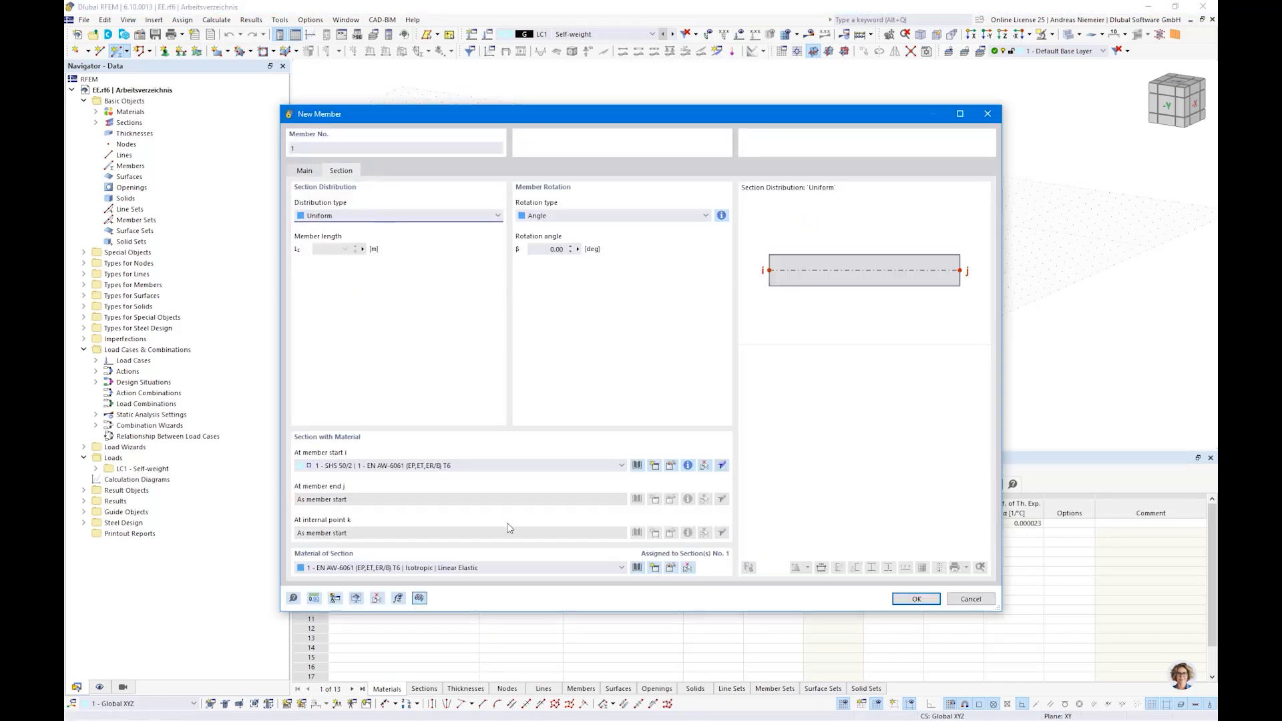
pyautogui.click(529, 467)
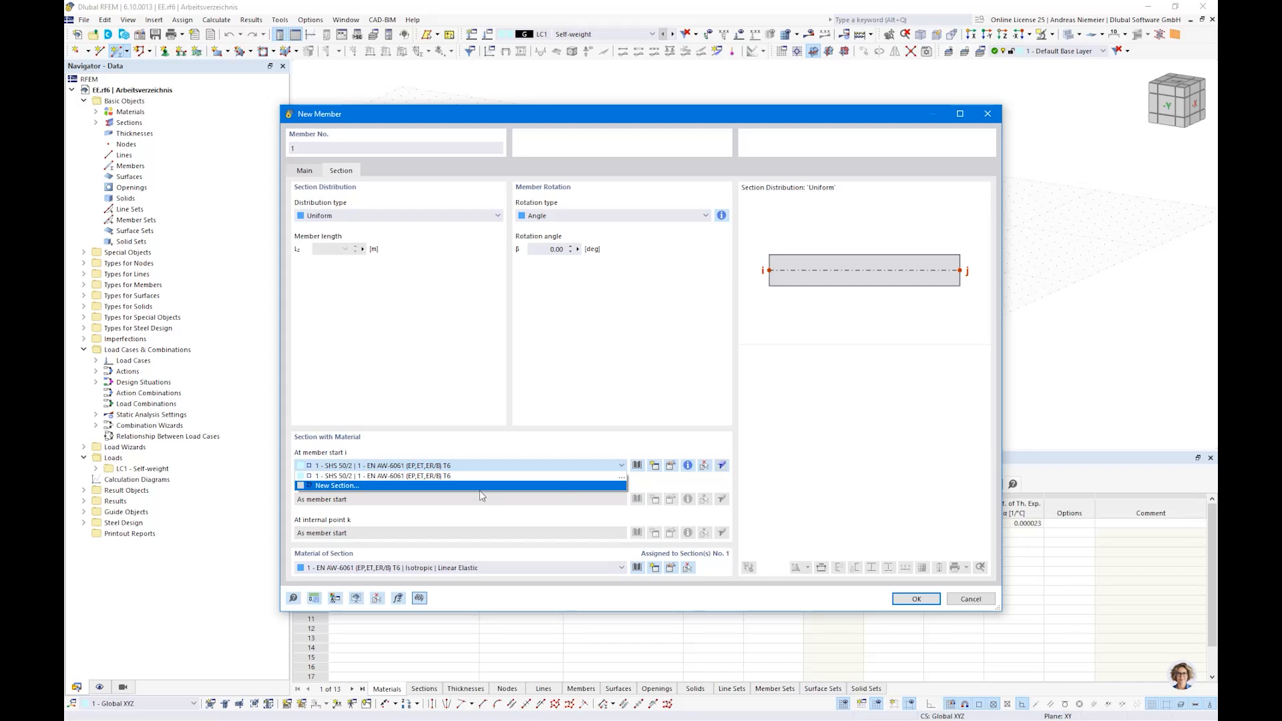
pyautogui.click(672, 467)
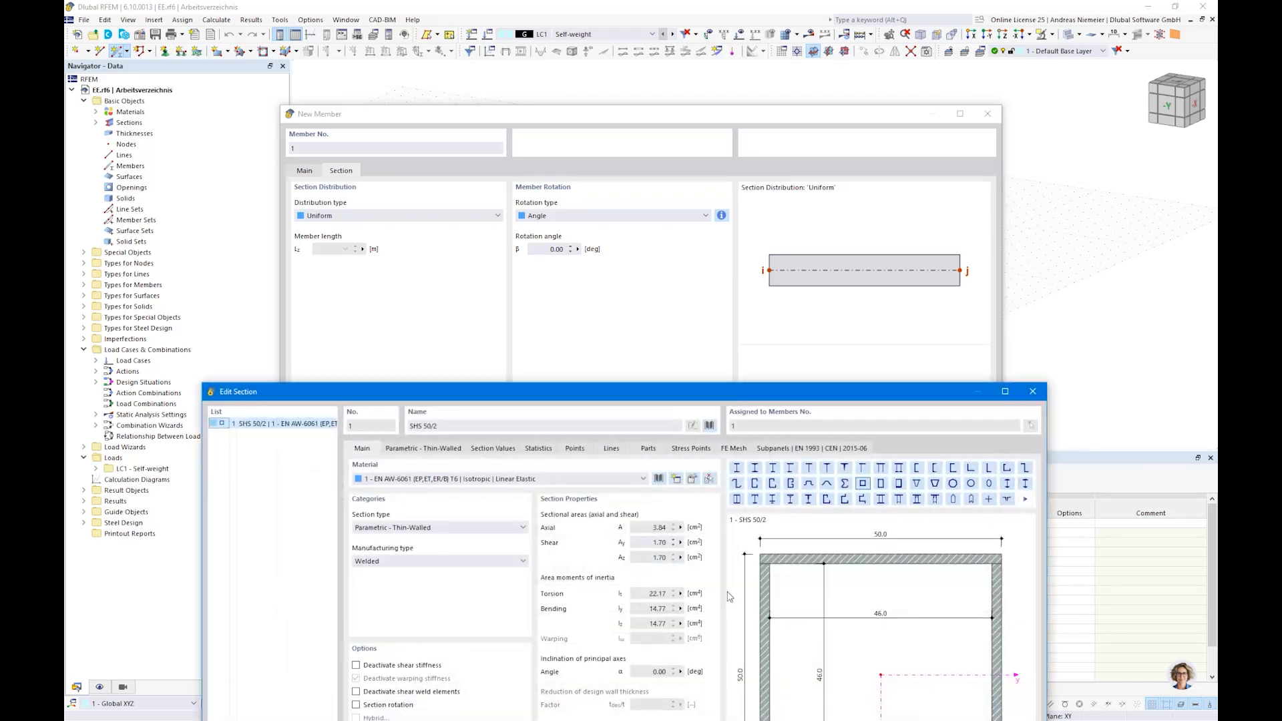
pyautogui.moveTo(667, 386); pyautogui.dragTo(661, 111)
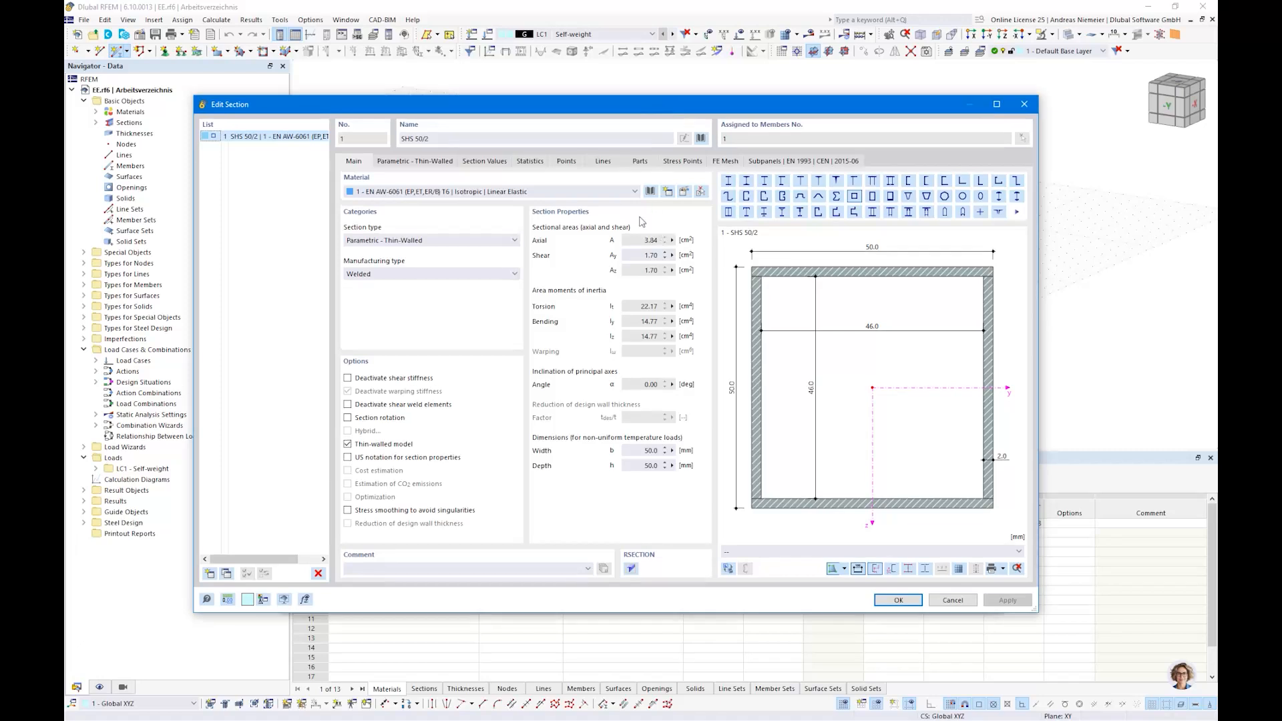
pyautogui.click(747, 196)
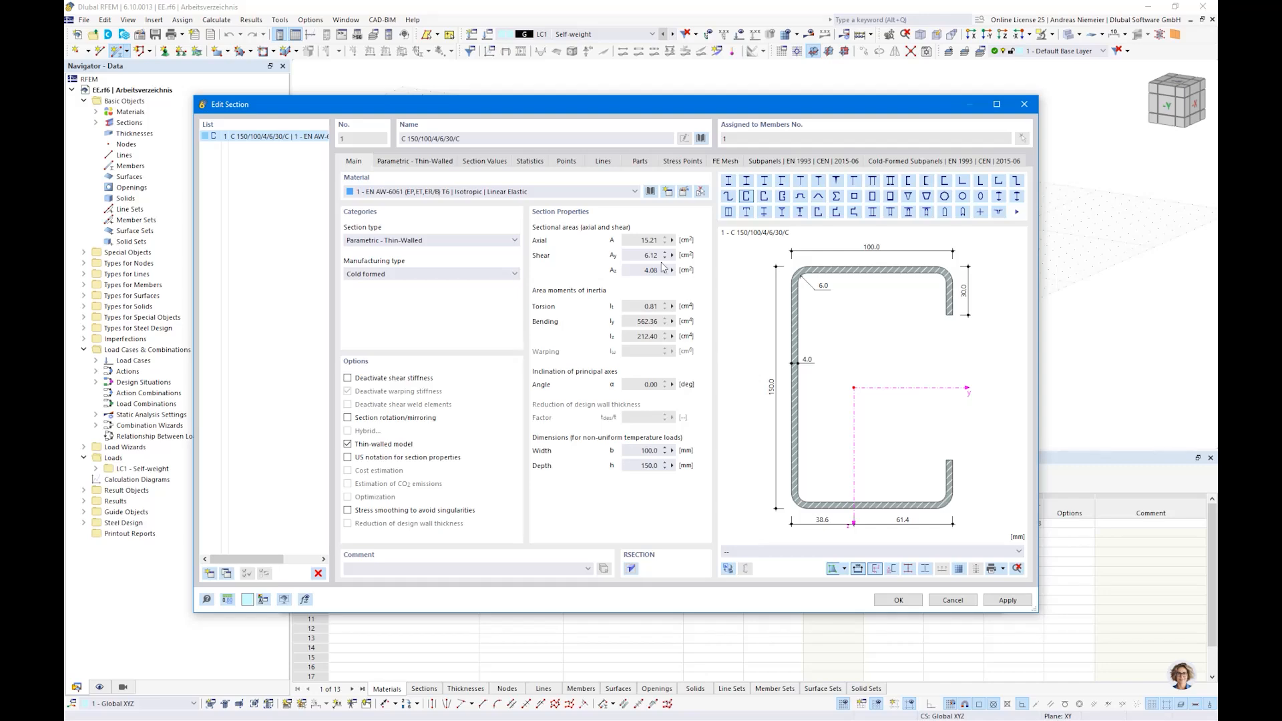
# - Assign steel S355 according to EN 1993-1-1:2005-05 from the material library to the C-section
pyautogui.click(649, 191)
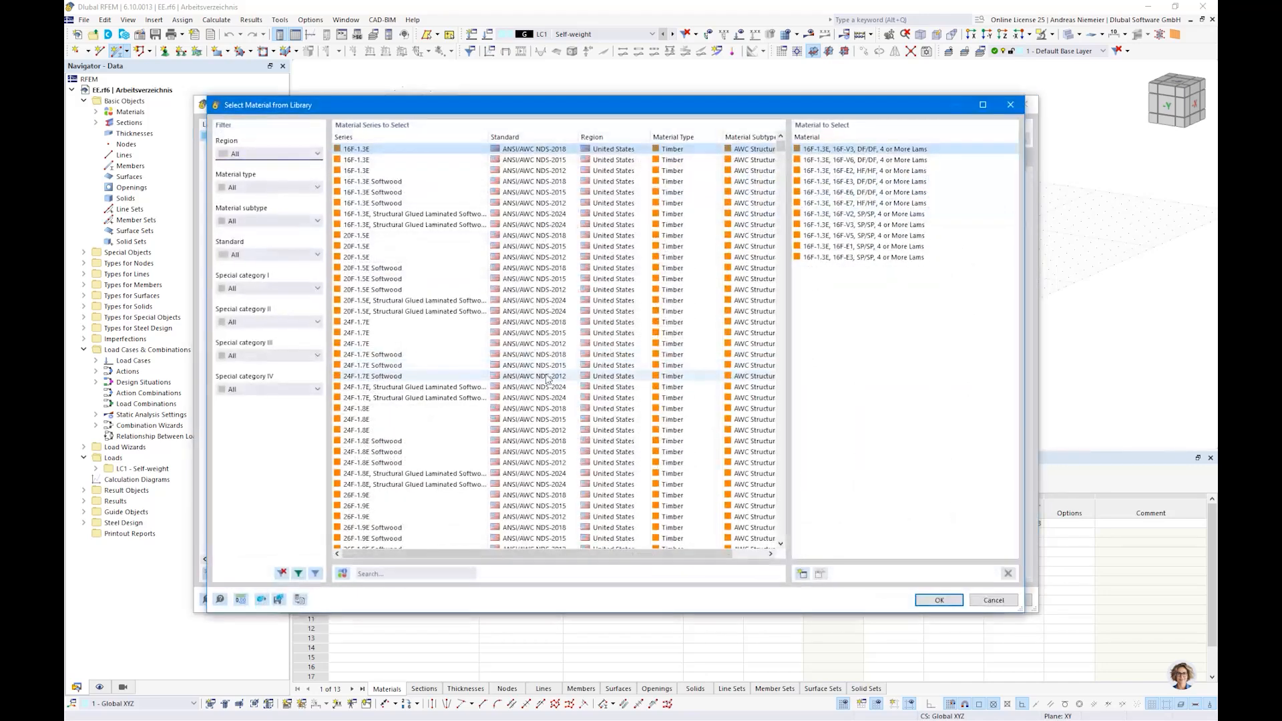
pyautogui.write('355')
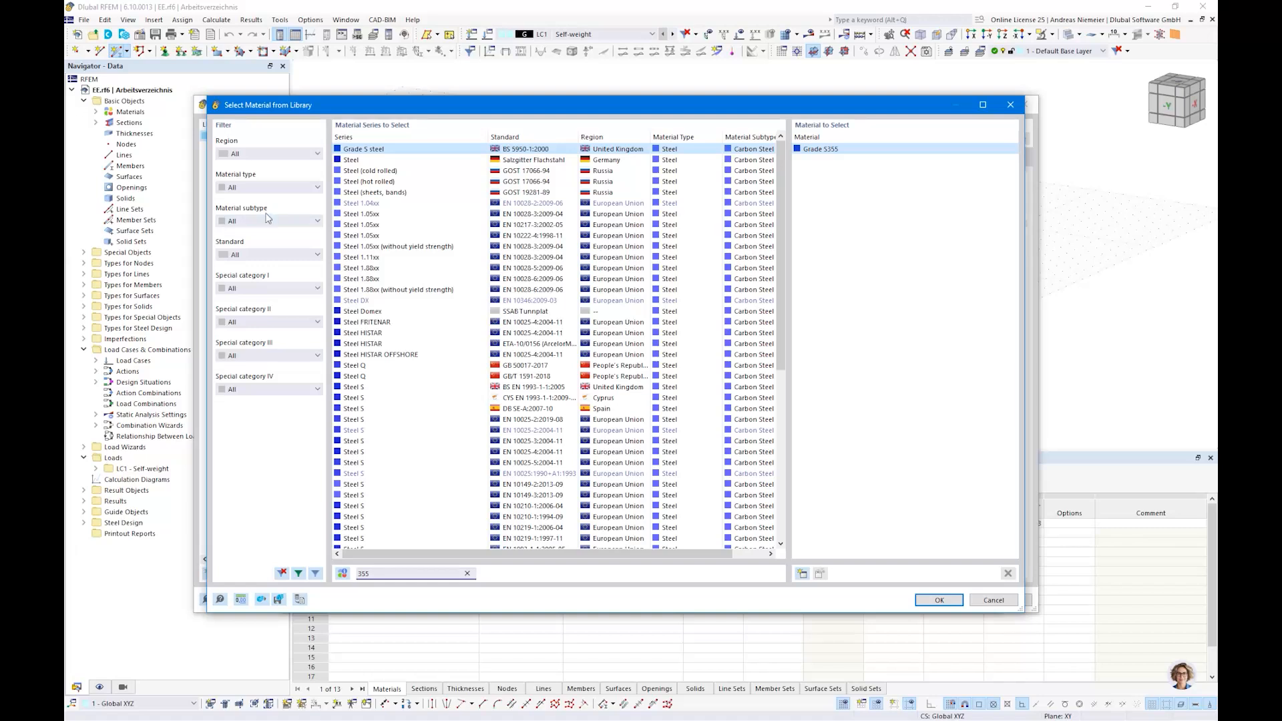
pyautogui.scroll(-4, 532, 494)
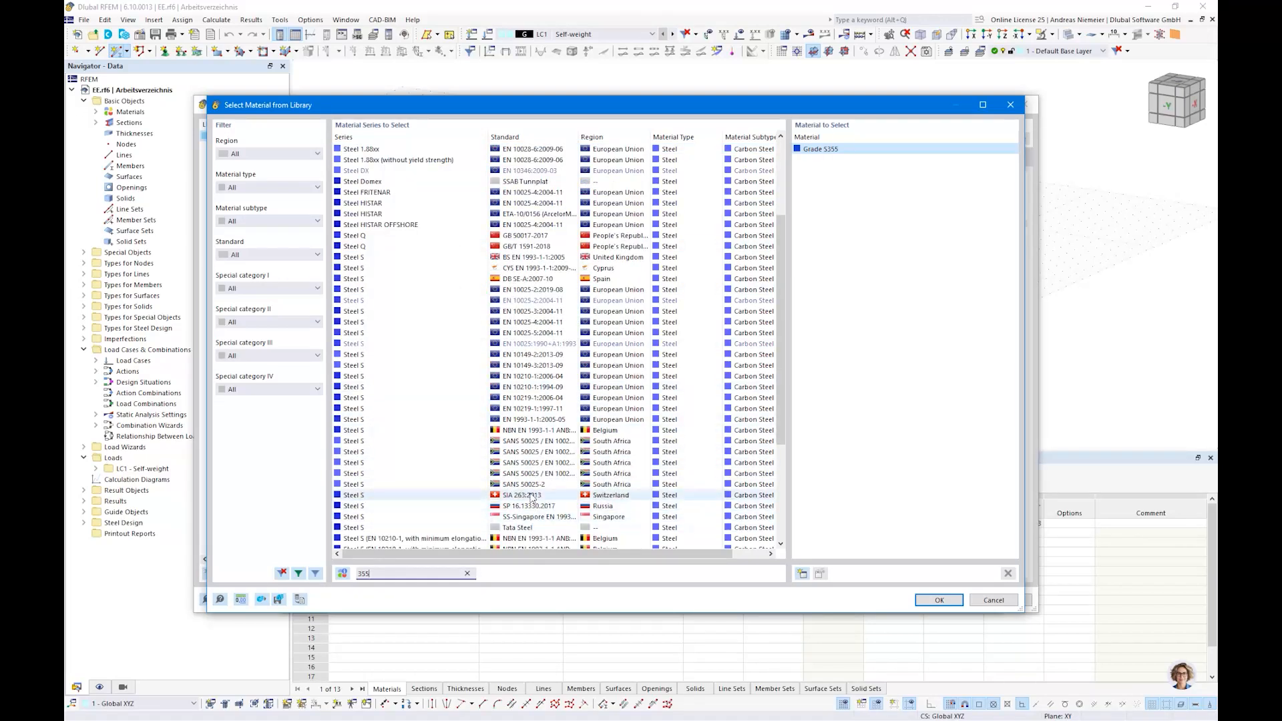
pyautogui.click(536, 419)
pyautogui.click(939, 599)
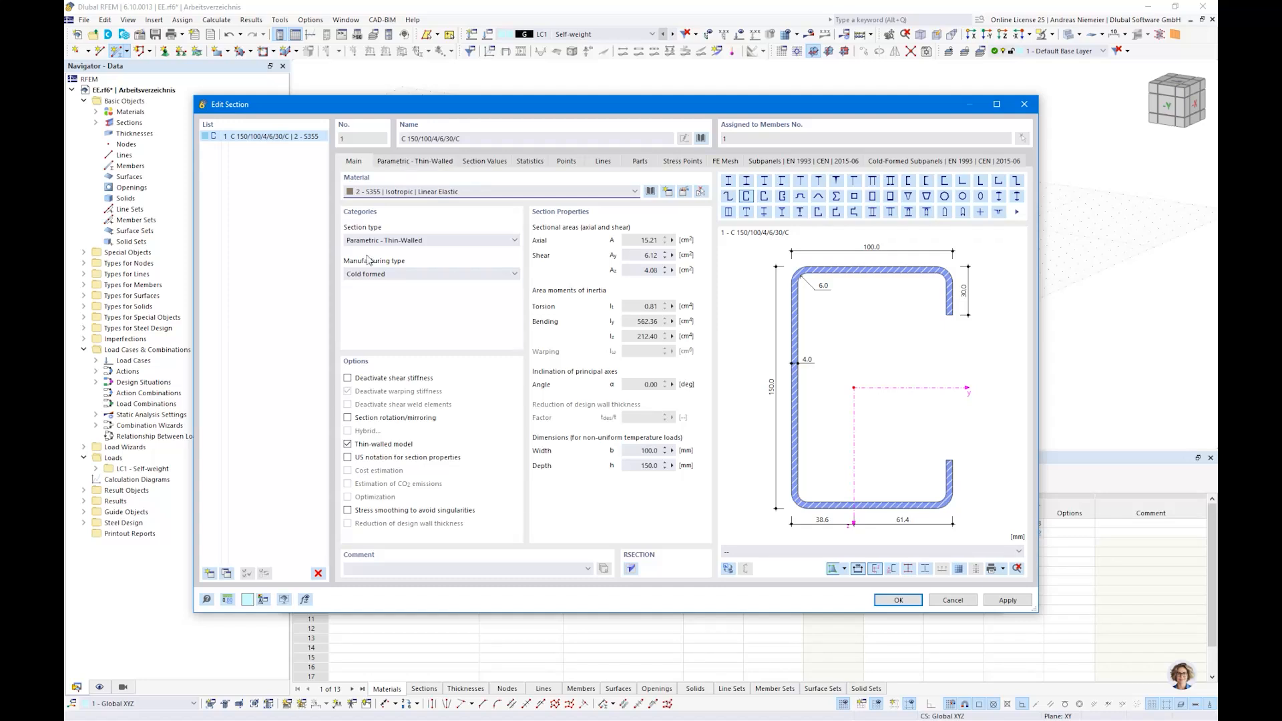
# - Set the C-section to height 120 mm, width 50 mm, thickness 1.5 mm, inner radius 3 mm and lip length 20 mm
pyautogui.click(422, 162)
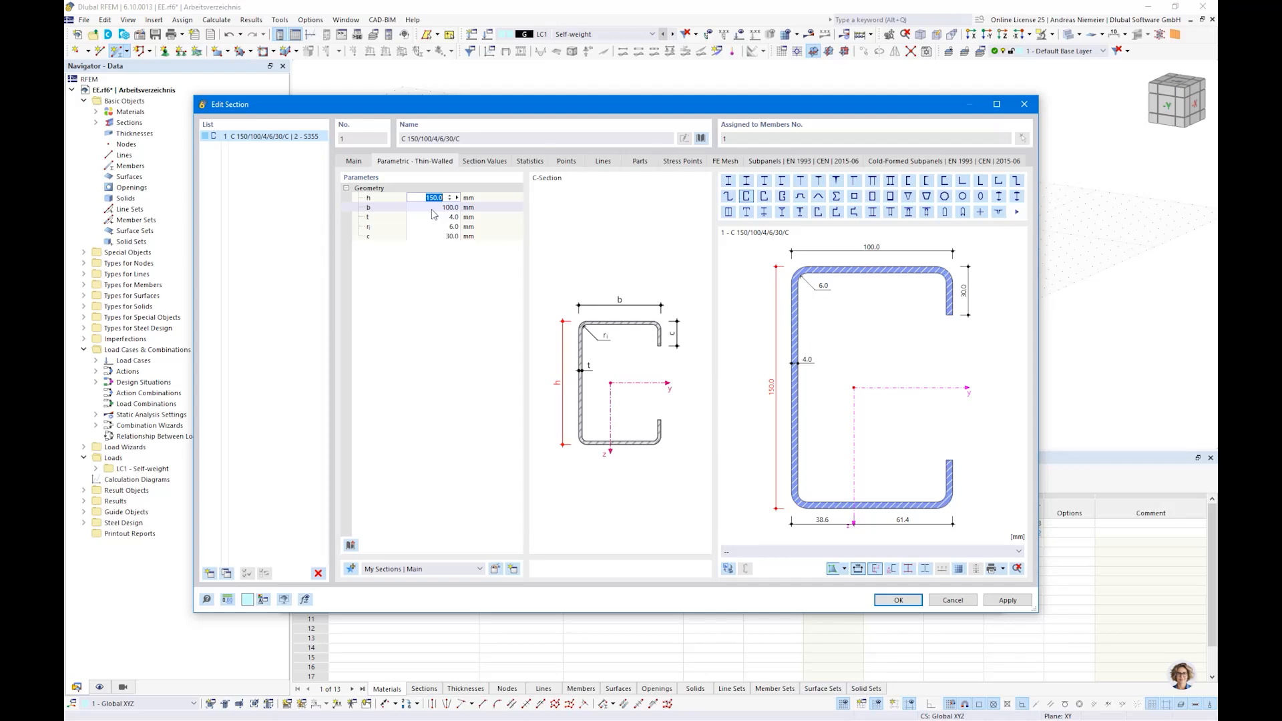
pyautogui.write('120')
pyautogui.press('Tab')
pyautogui.write('50')
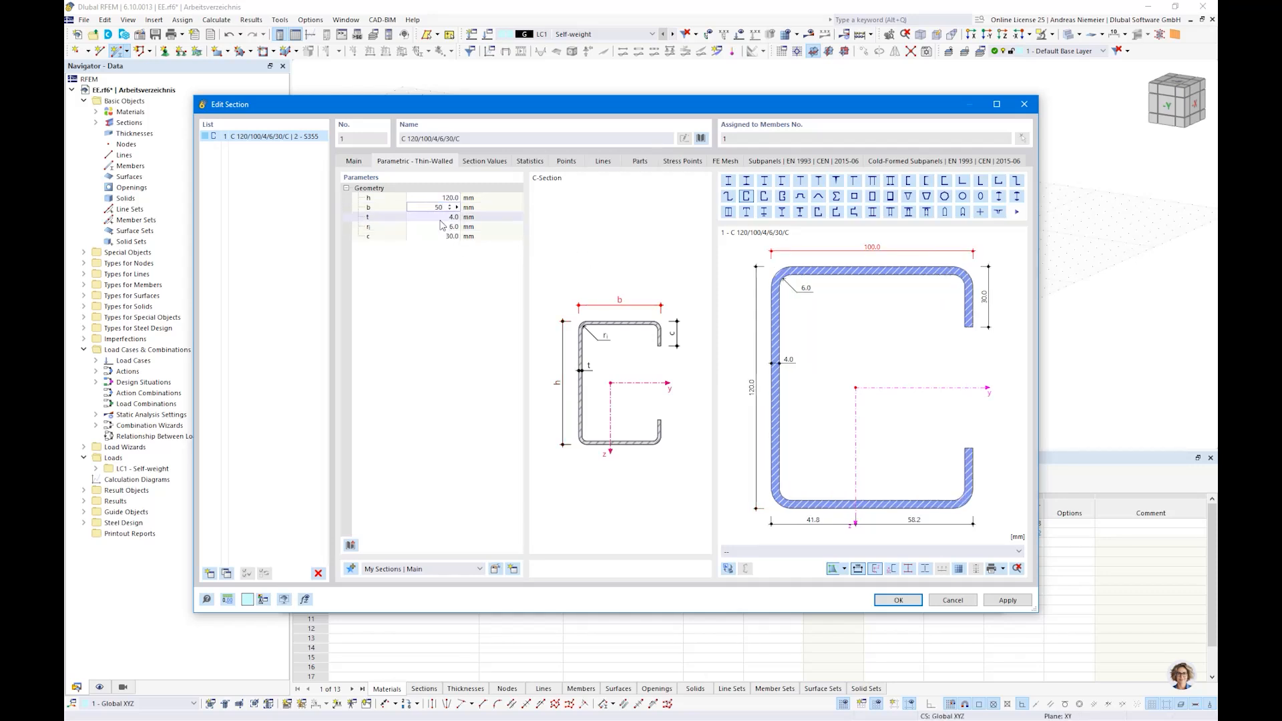
pyautogui.press('Tab')
pyautogui.write('1,')
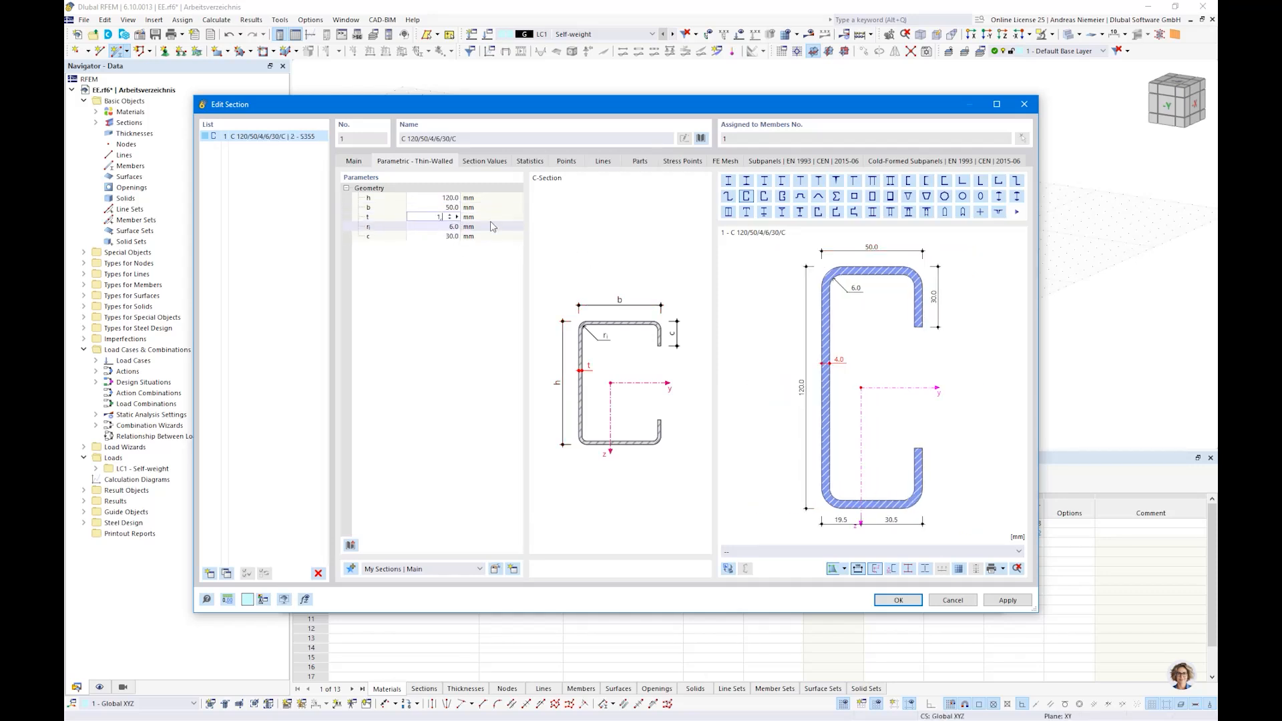
pyautogui.write('5')
pyautogui.press('Tab')
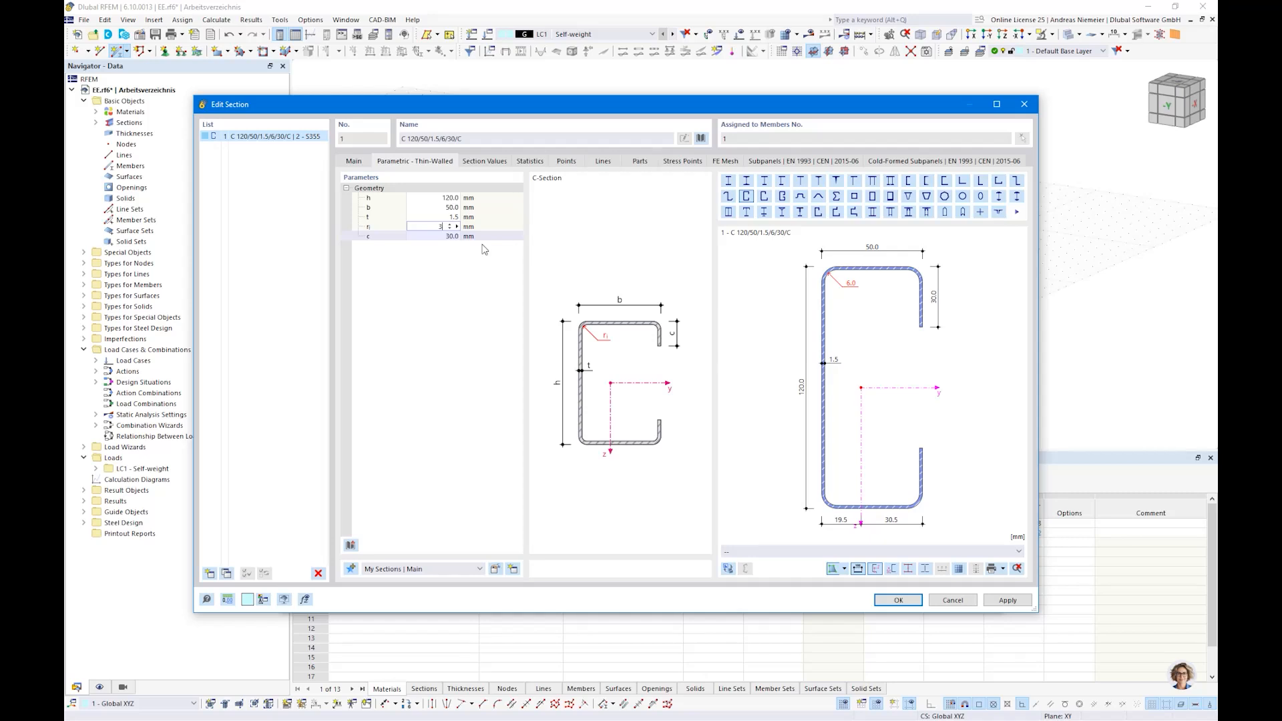
pyautogui.write('3')
pyautogui.press('Tab')
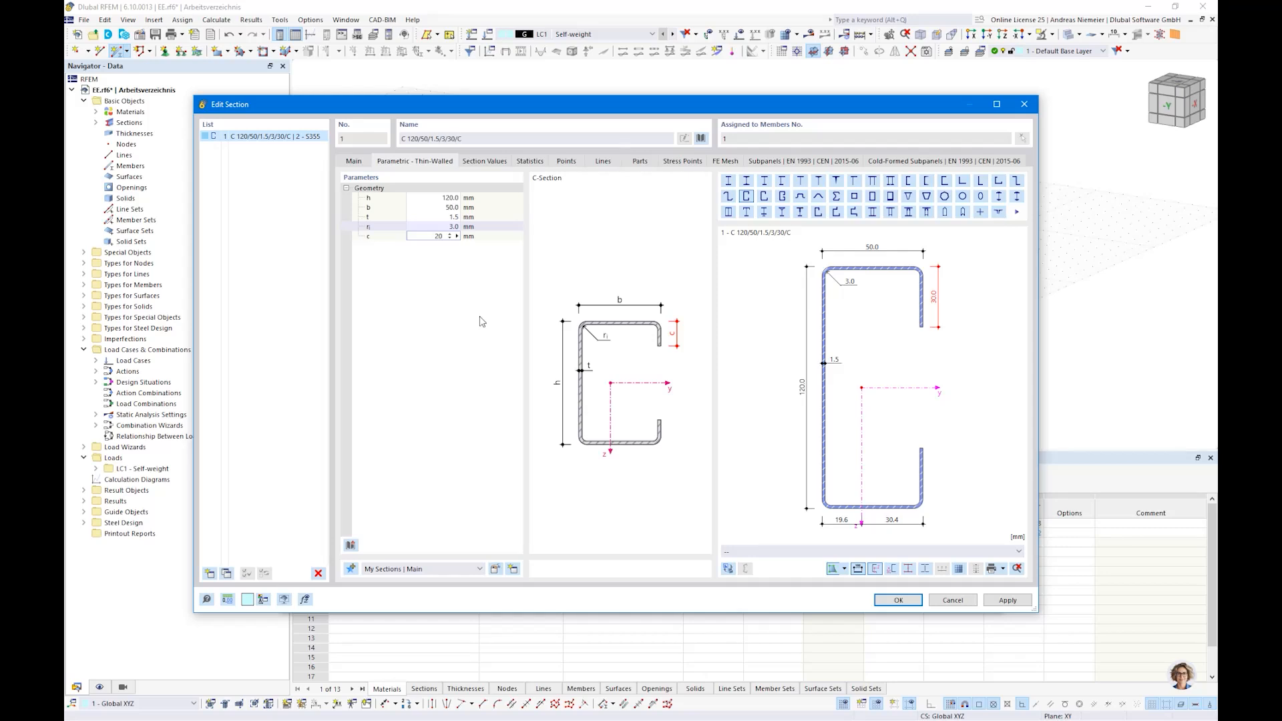
pyautogui.hotkey('shift', 'Tab')
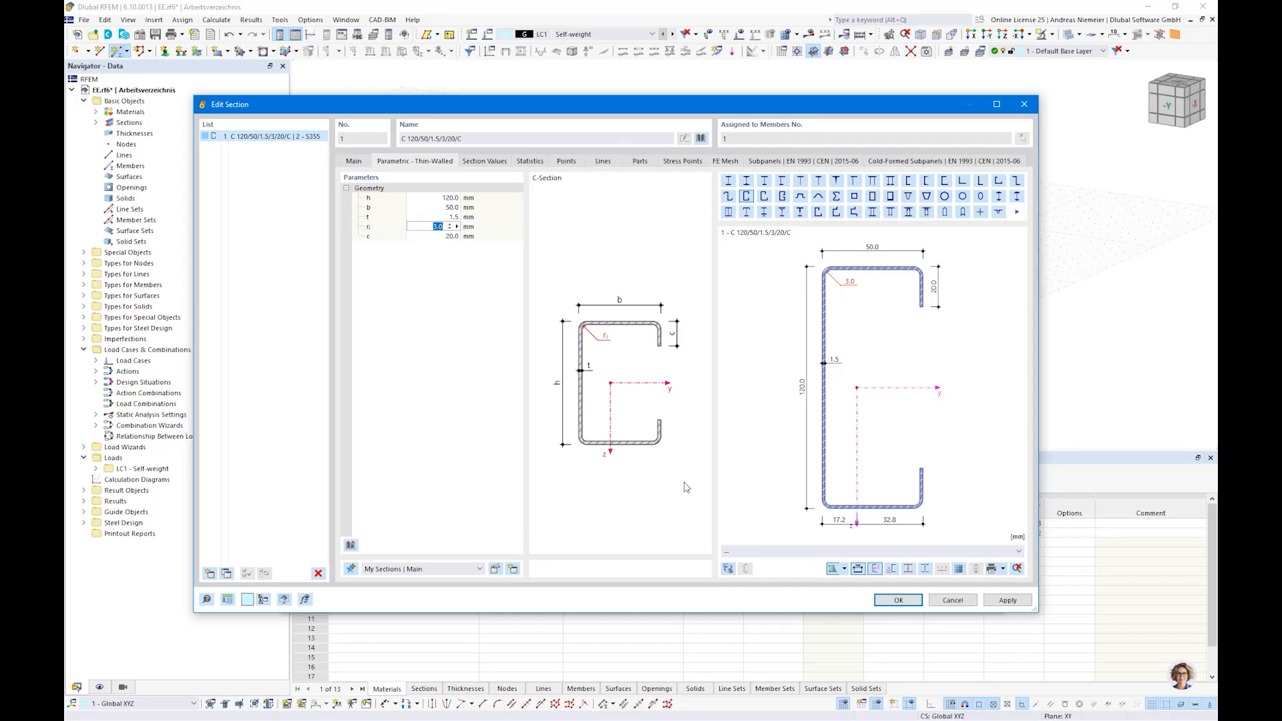
pyautogui.click(896, 601)
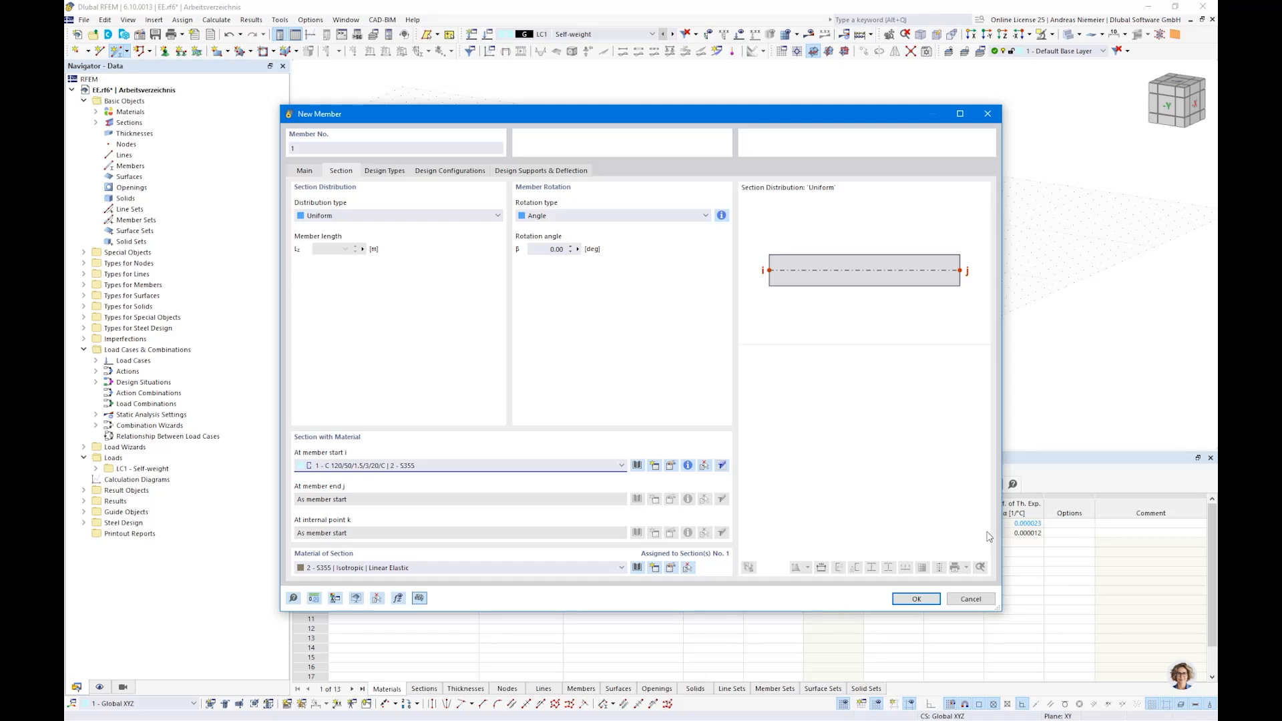
# - Place a single beam member with the C-section, starting at the origin and running along the X-axis
pyautogui.click(936, 601)
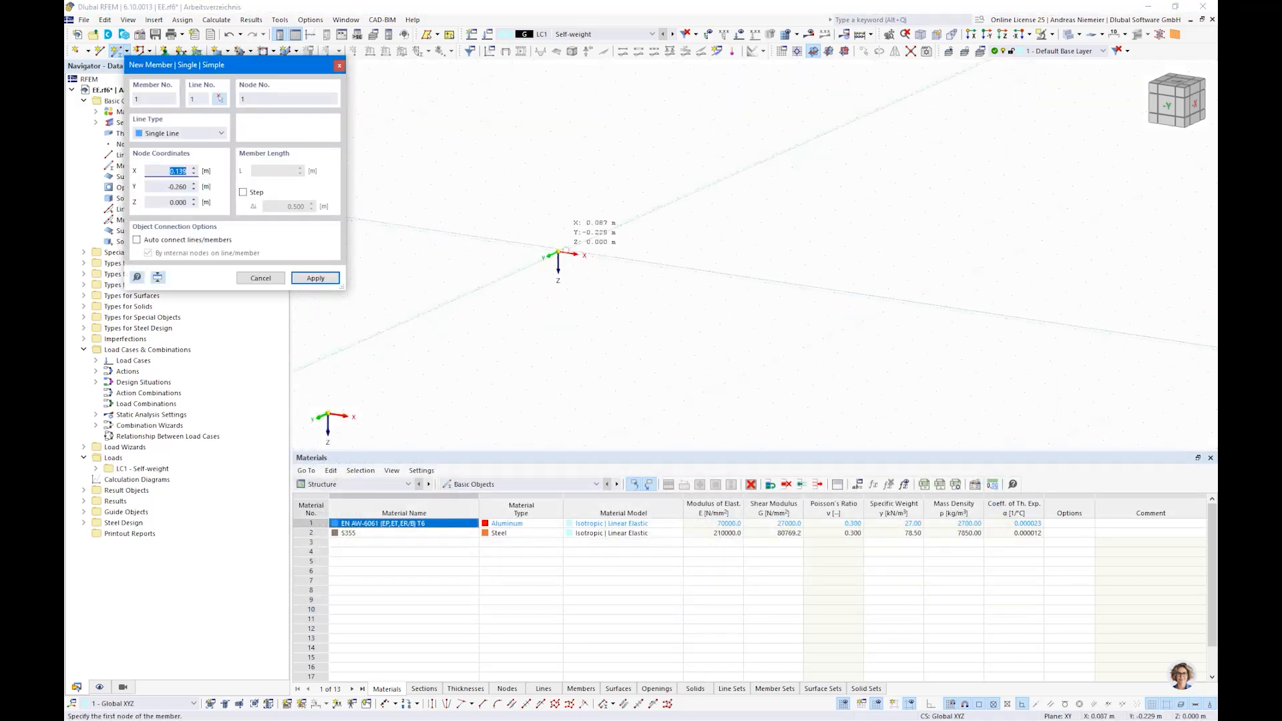
pyautogui.click(558, 253)
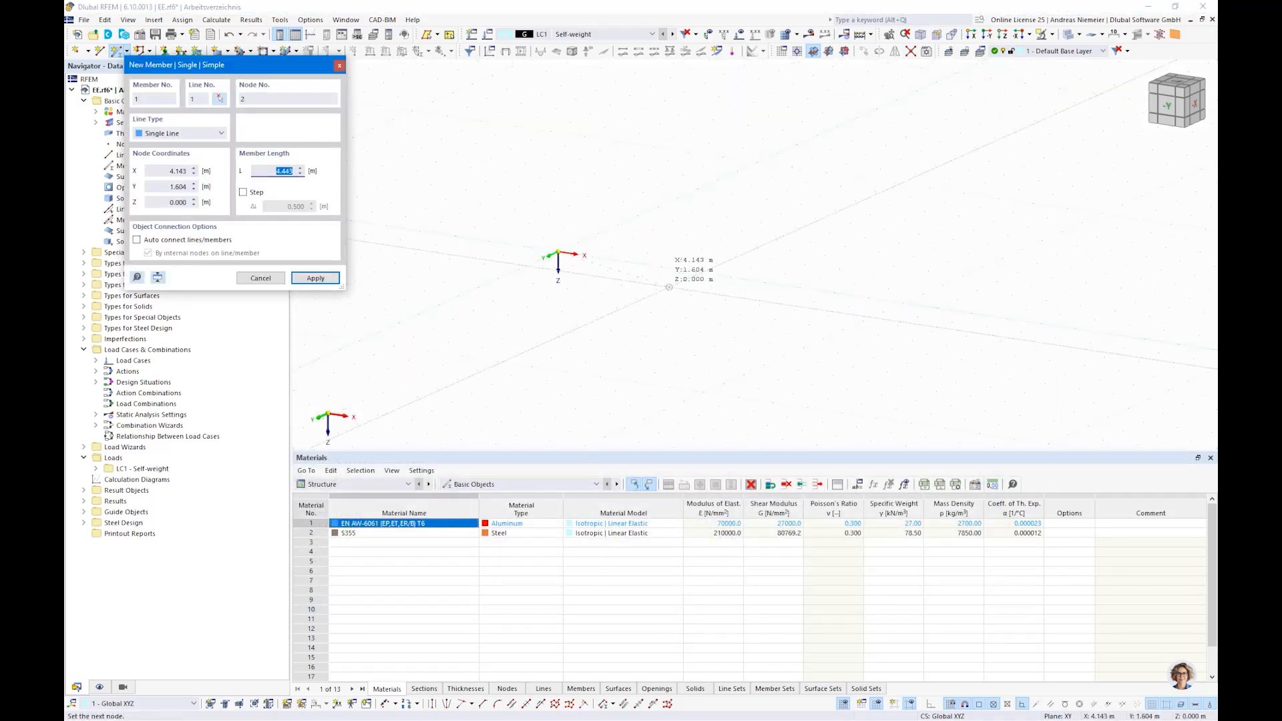
pyautogui.click(661, 267)
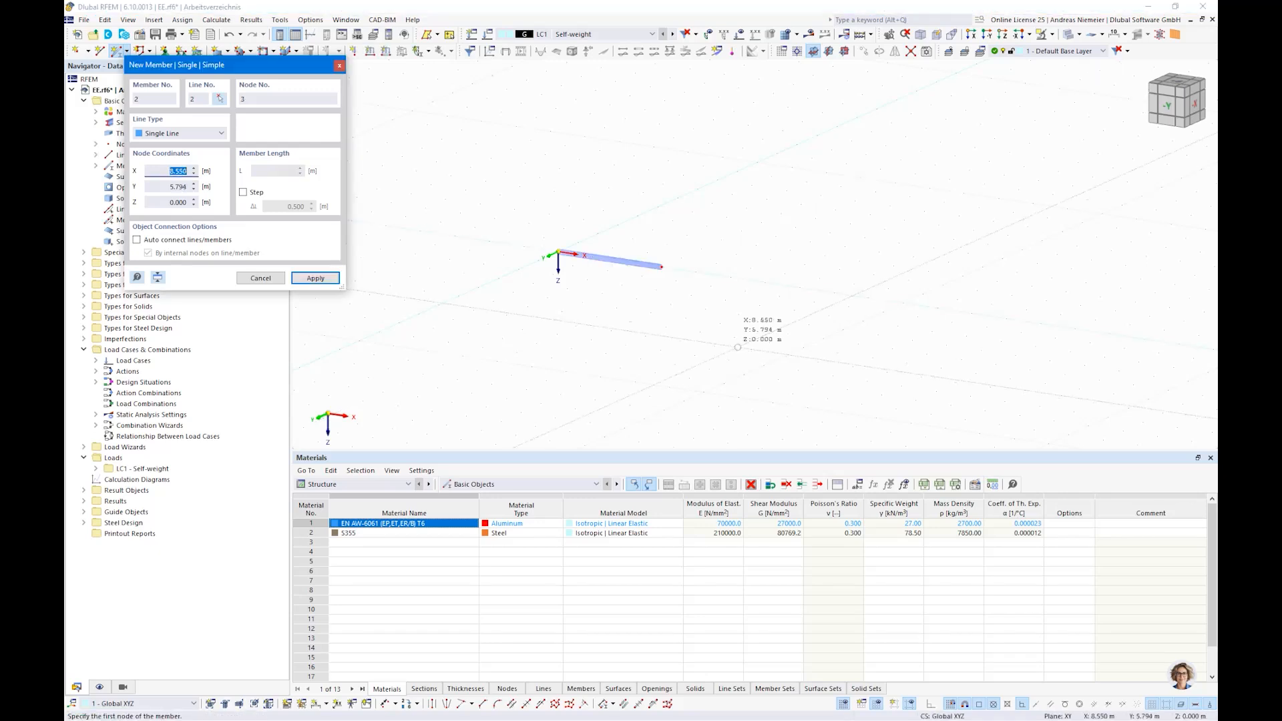
pyautogui.press('Escape')
# - Delete the predefined nodal supports and define one at node 1 with rotation about X restrained and rotation about Z free
pyautogui.click(489, 484)
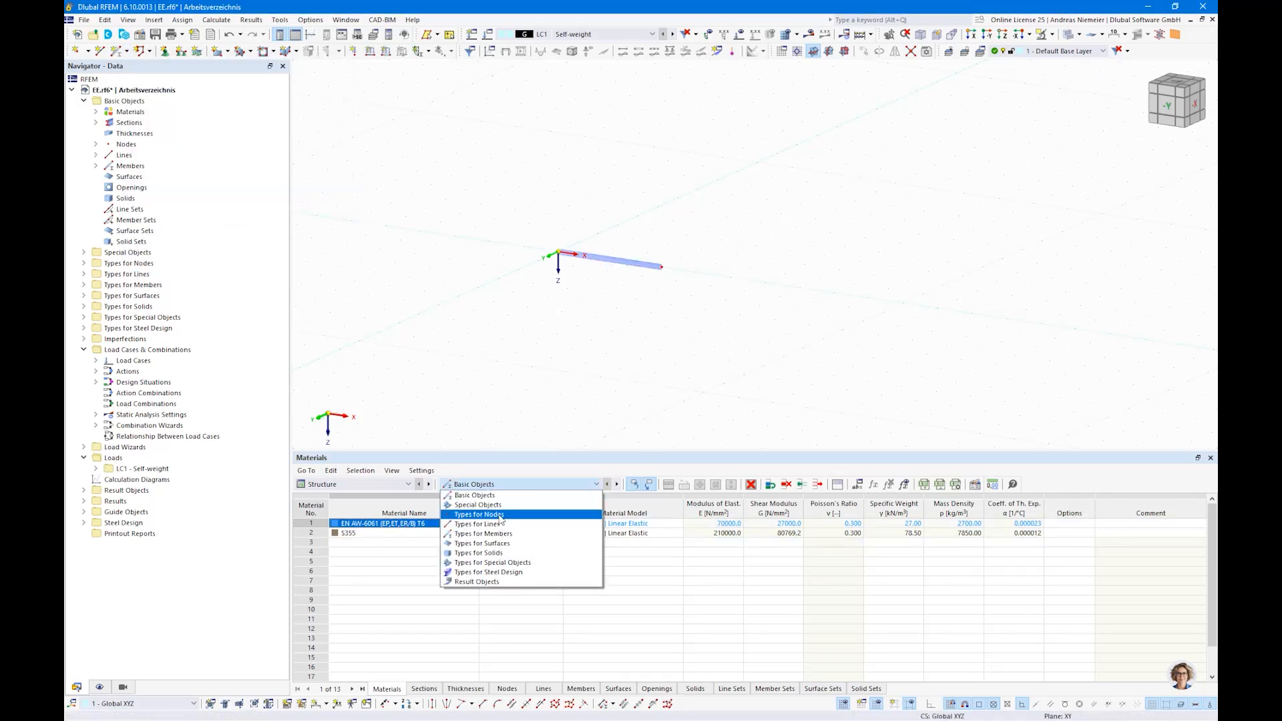
pyautogui.click(471, 513)
pyautogui.moveTo(346, 528); pyautogui.dragTo(326, 569)
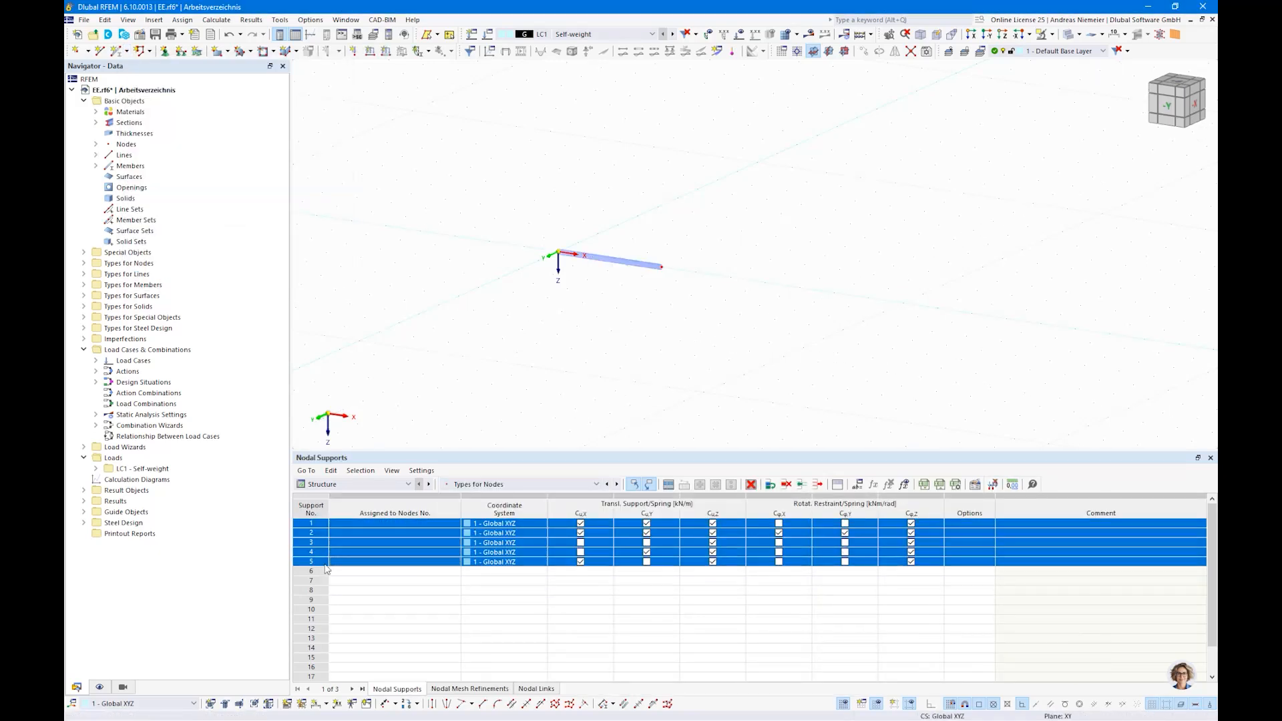
pyautogui.click(751, 484)
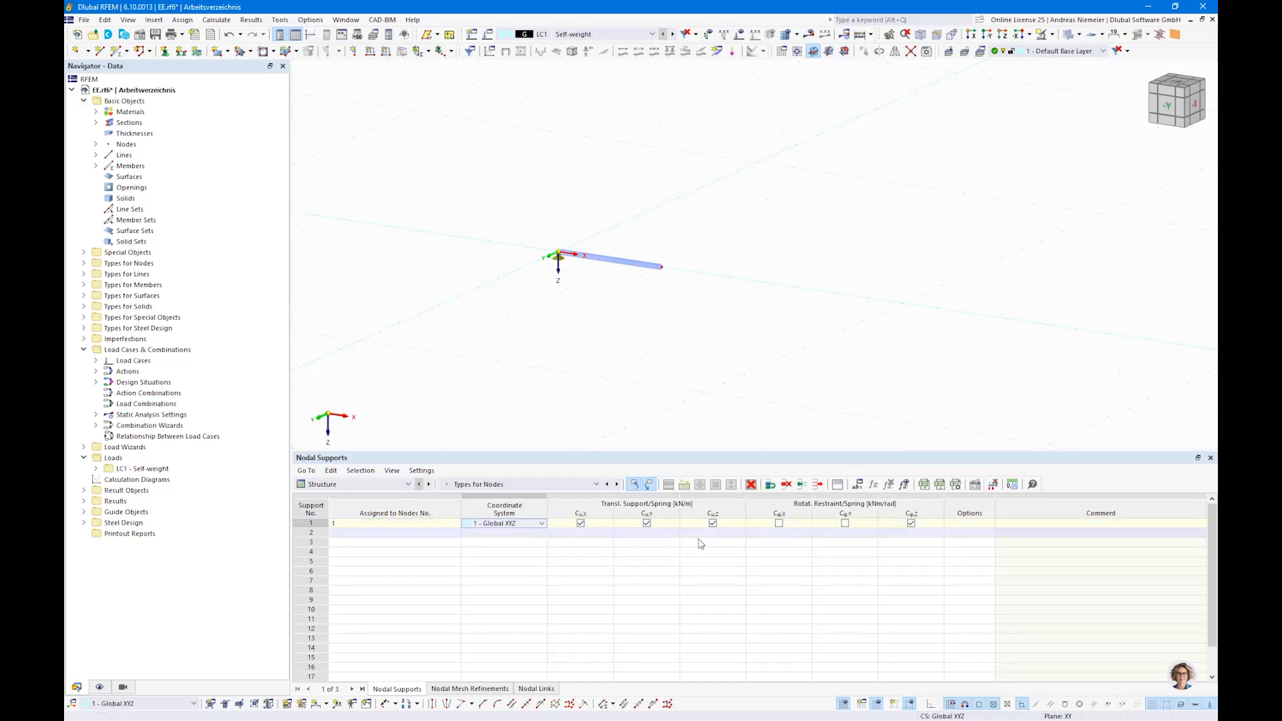
pyautogui.click(779, 530)
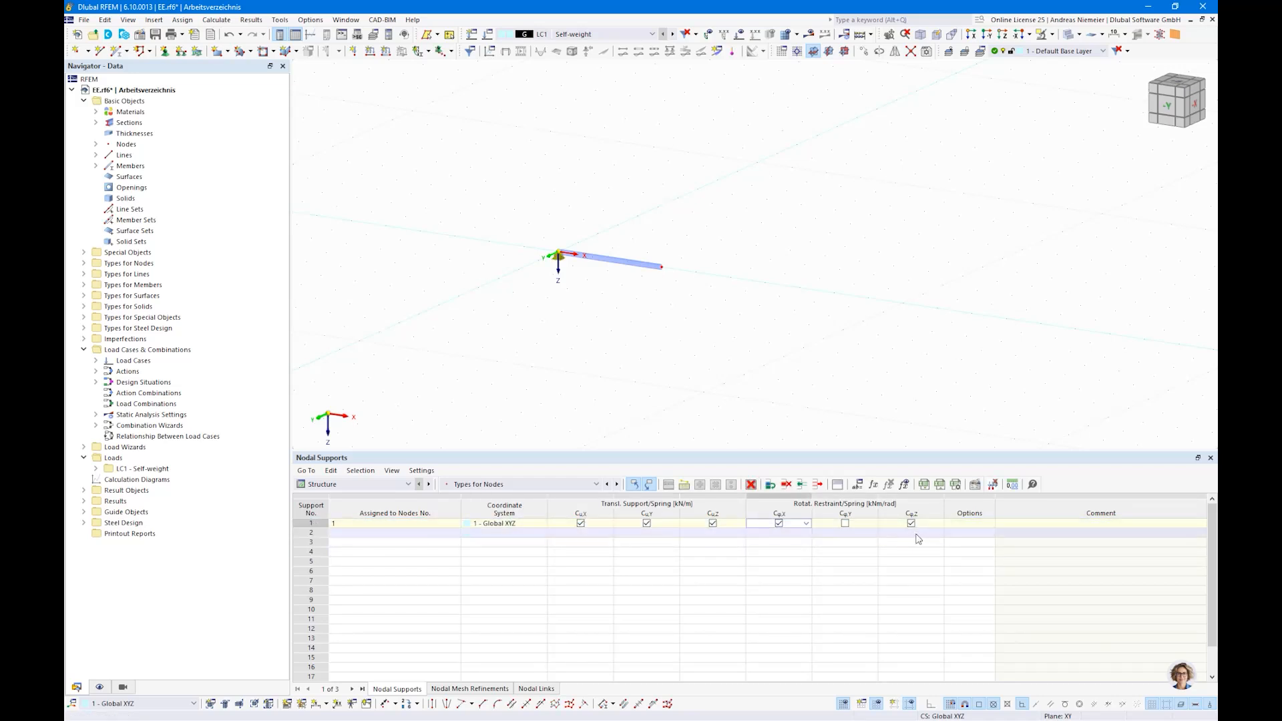
pyautogui.click(908, 526)
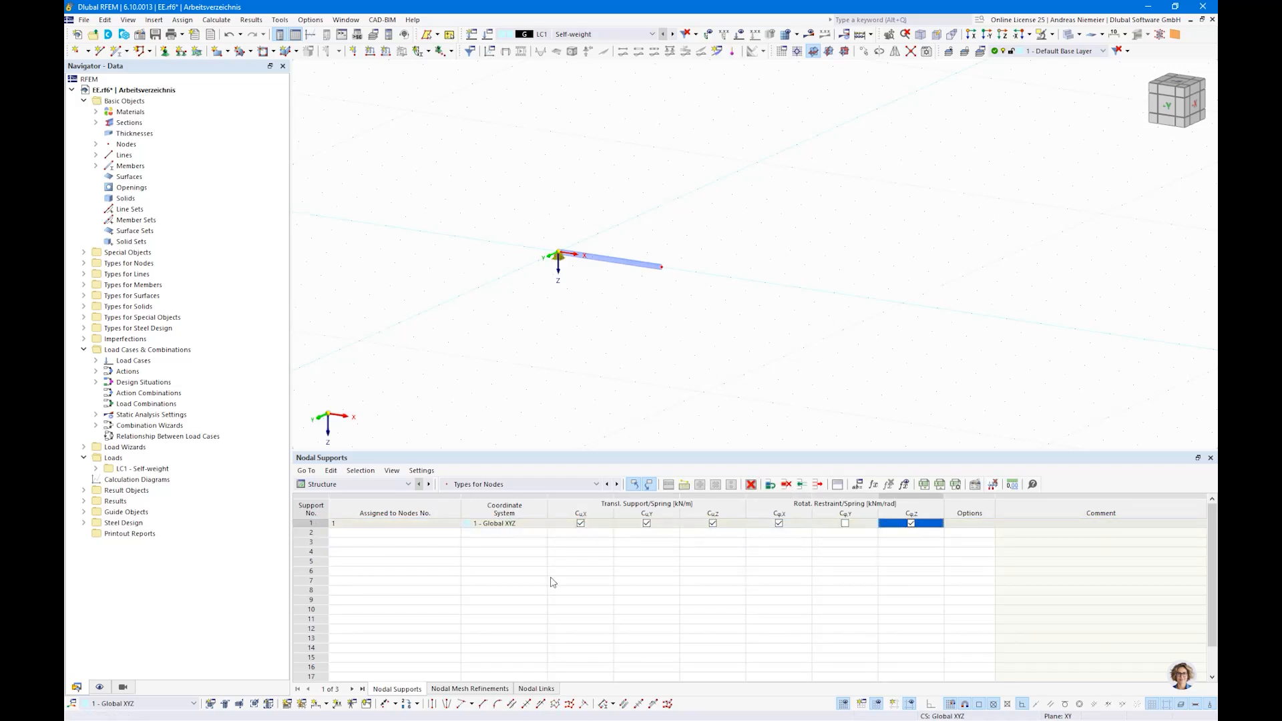
# - Define a nodal support at node 2 with X-translation free, rotation about X restrained and rotation about Z free
pyautogui.click(386, 533)
pyautogui.write('2')
pyautogui.press('Tab')
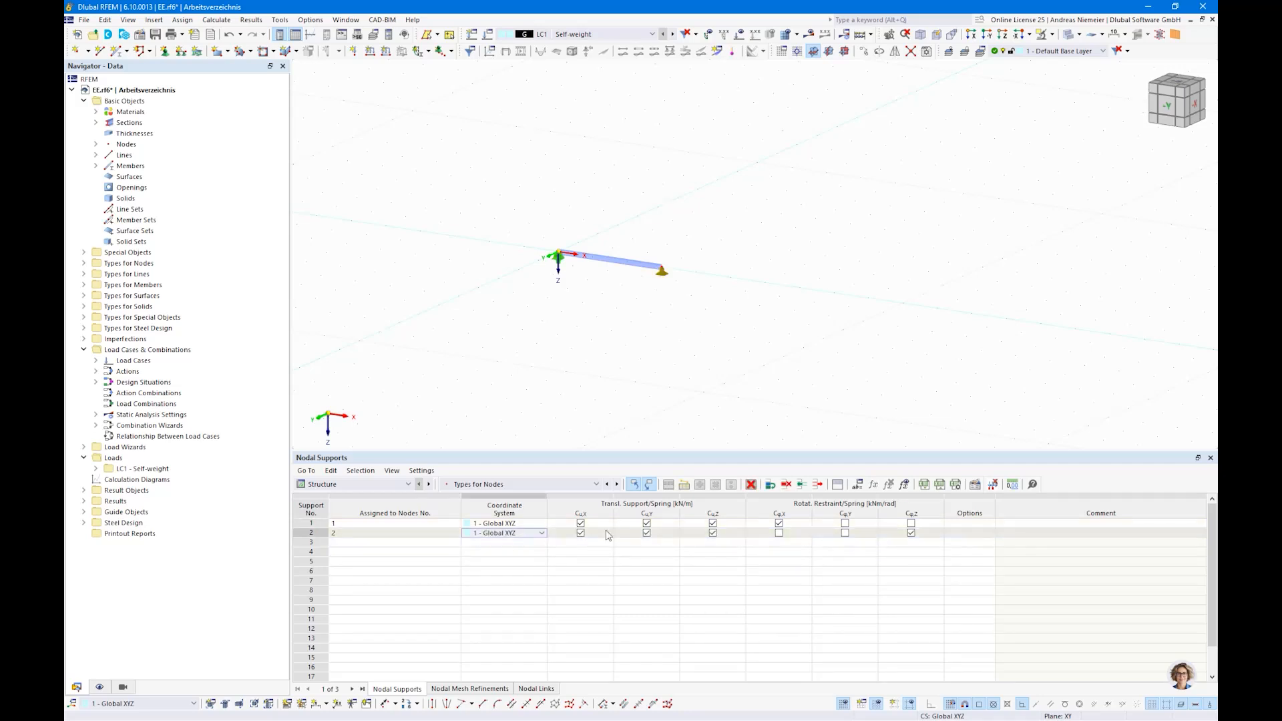
pyautogui.click(581, 534)
pyautogui.click(779, 534)
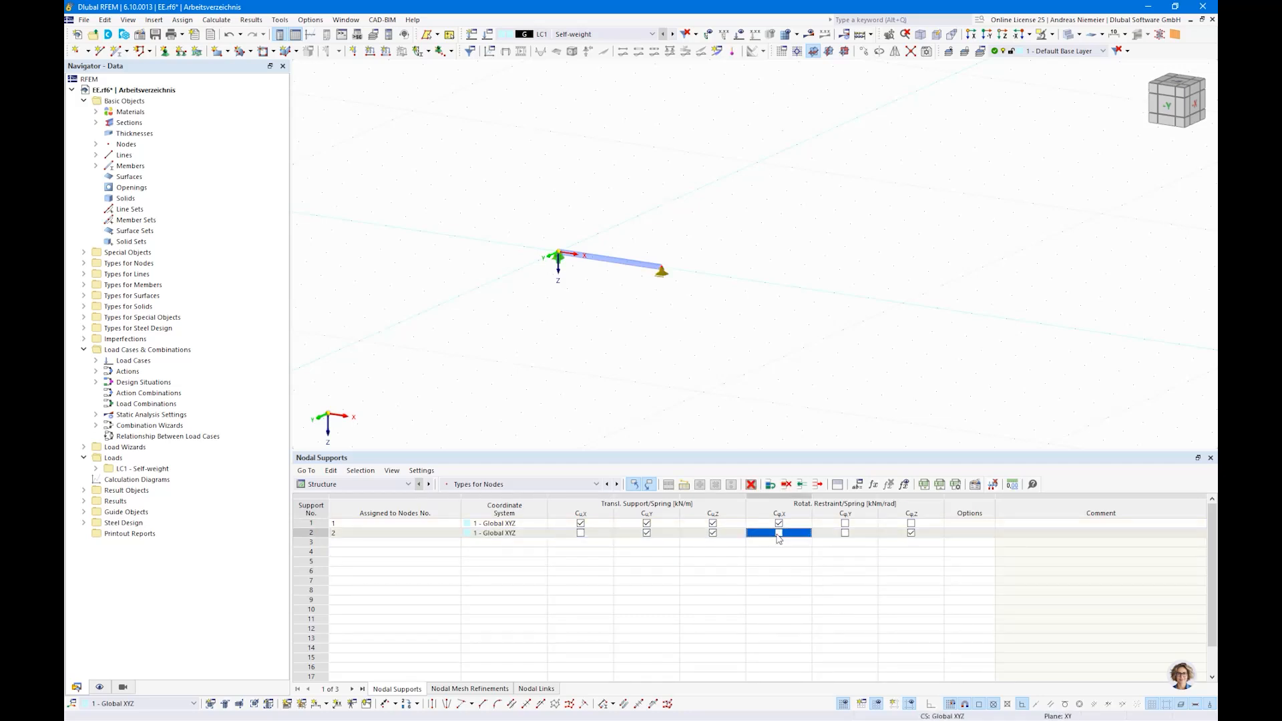
pyautogui.click(911, 533)
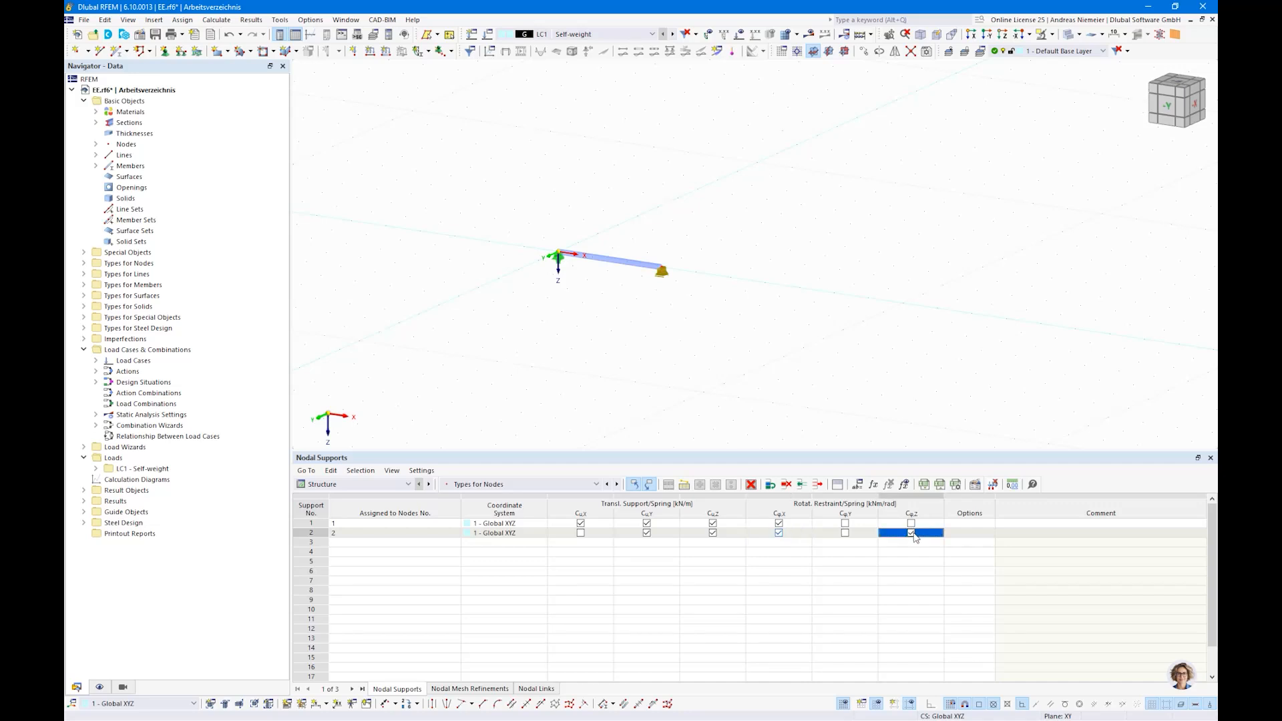
# - Apply a uniform member load of 1 kN/m in the Z-direction to member 1 in load case LC1
pyautogui.scroll(6, 673, 278)
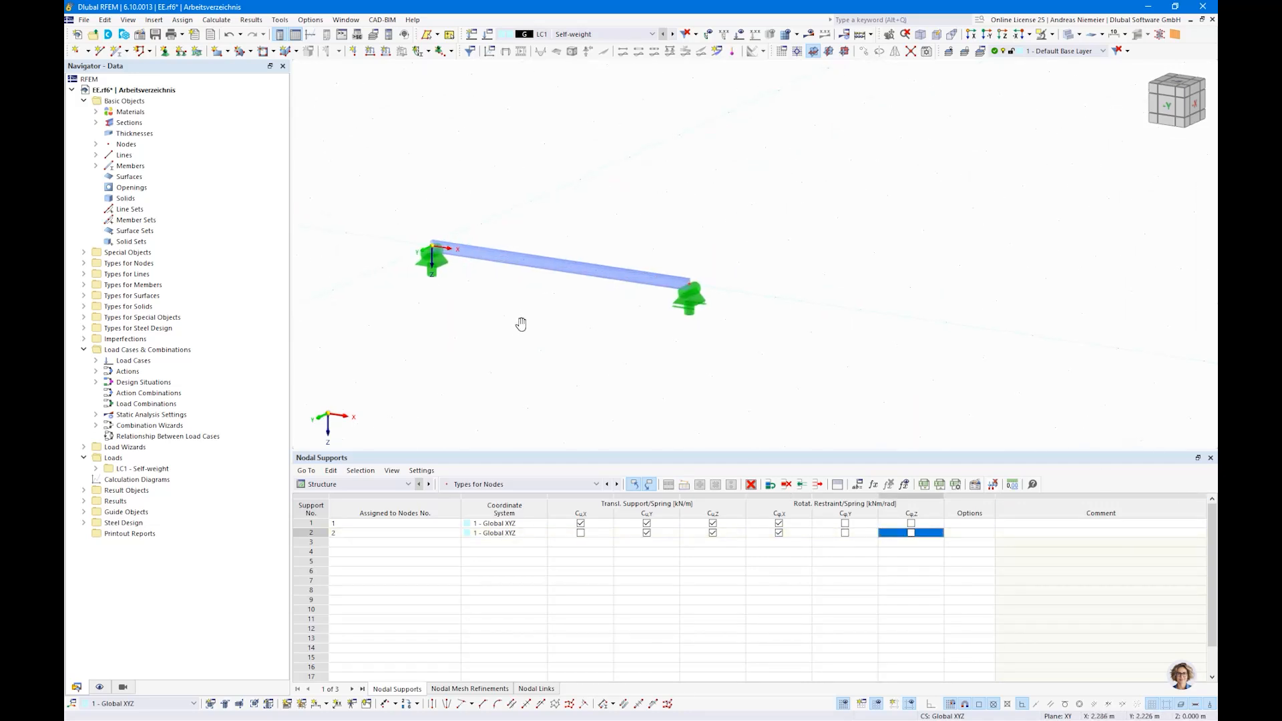
pyautogui.scroll(-2, 565, 338)
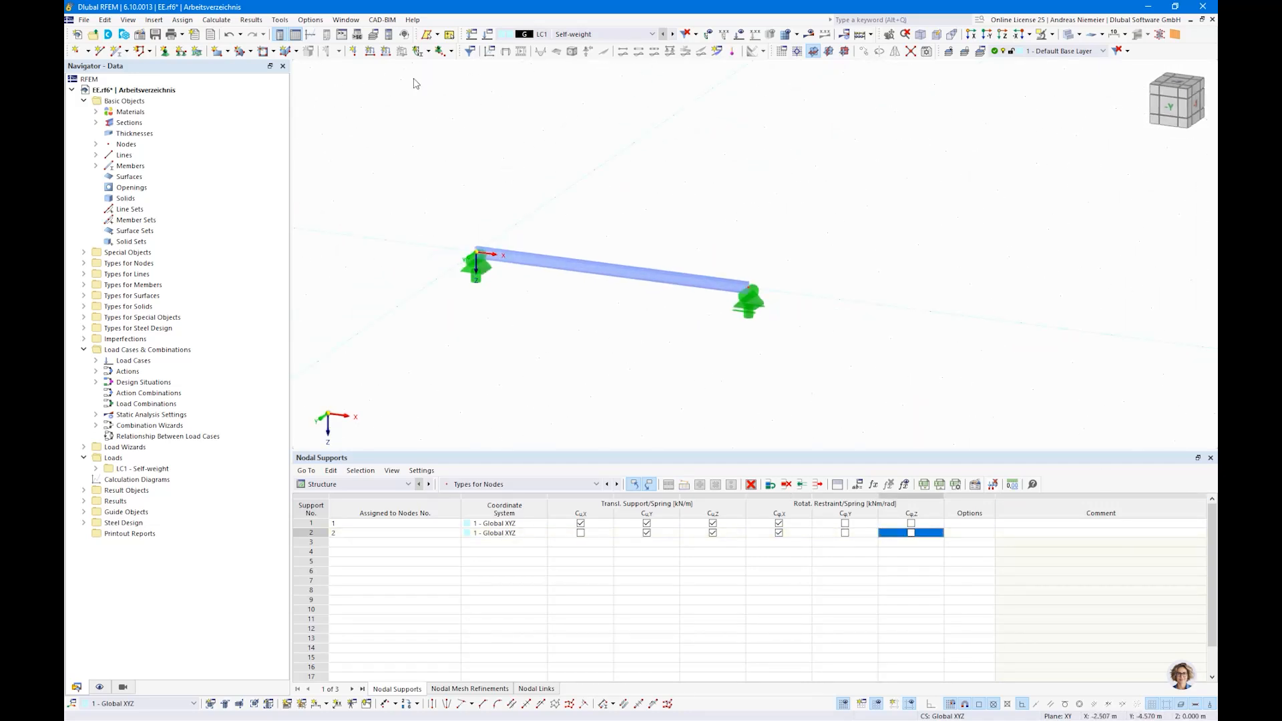
pyautogui.click(388, 54)
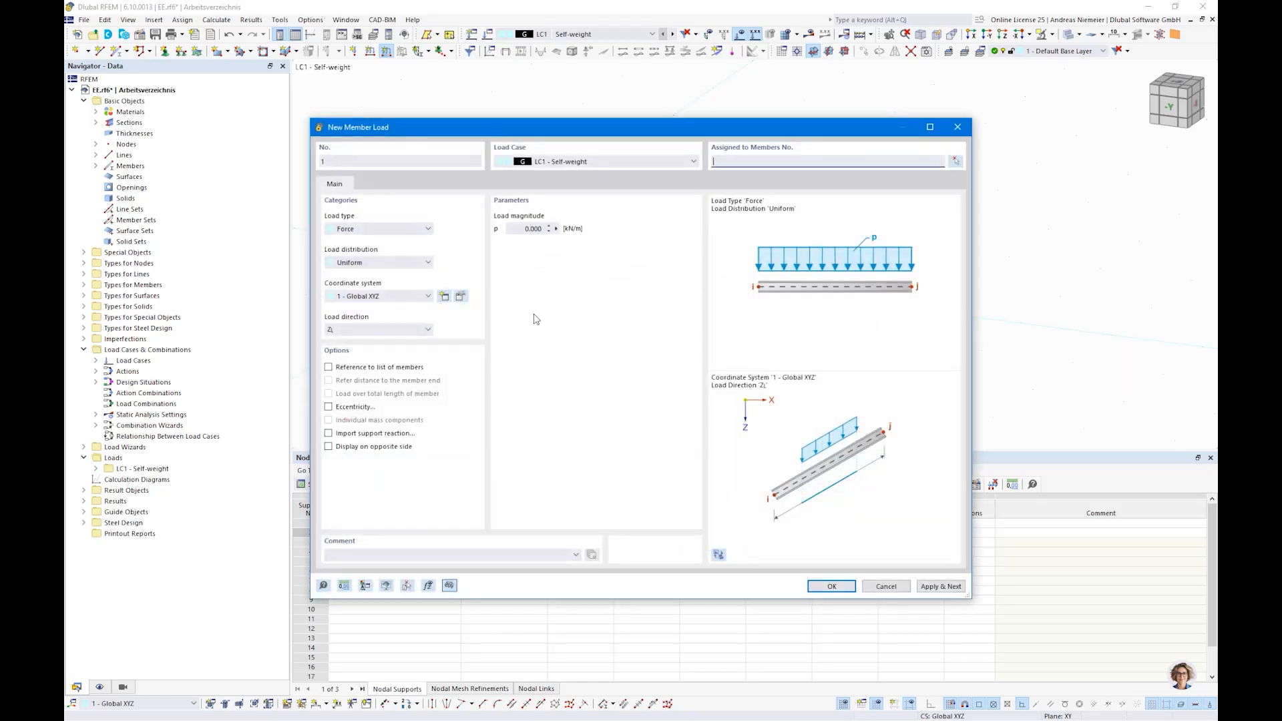
pyautogui.write('1')
pyautogui.click(831, 587)
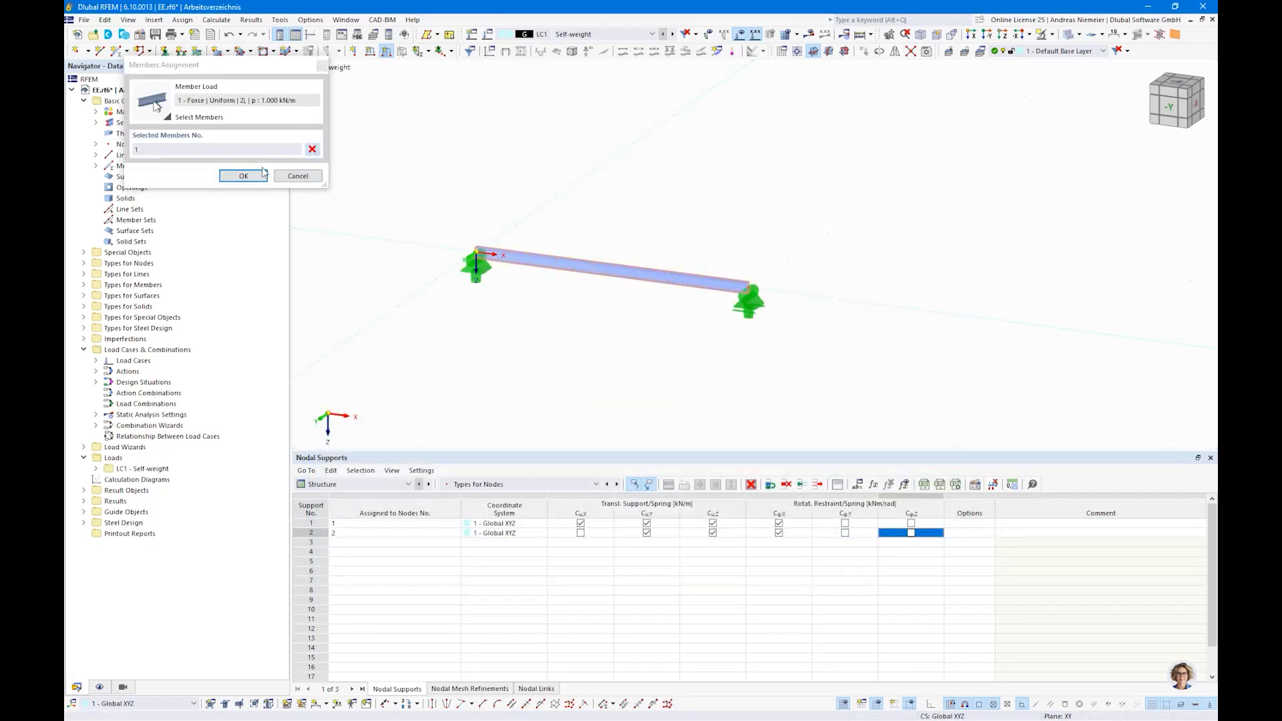
pyautogui.click(243, 176)
pyautogui.rightClick(420, 112)
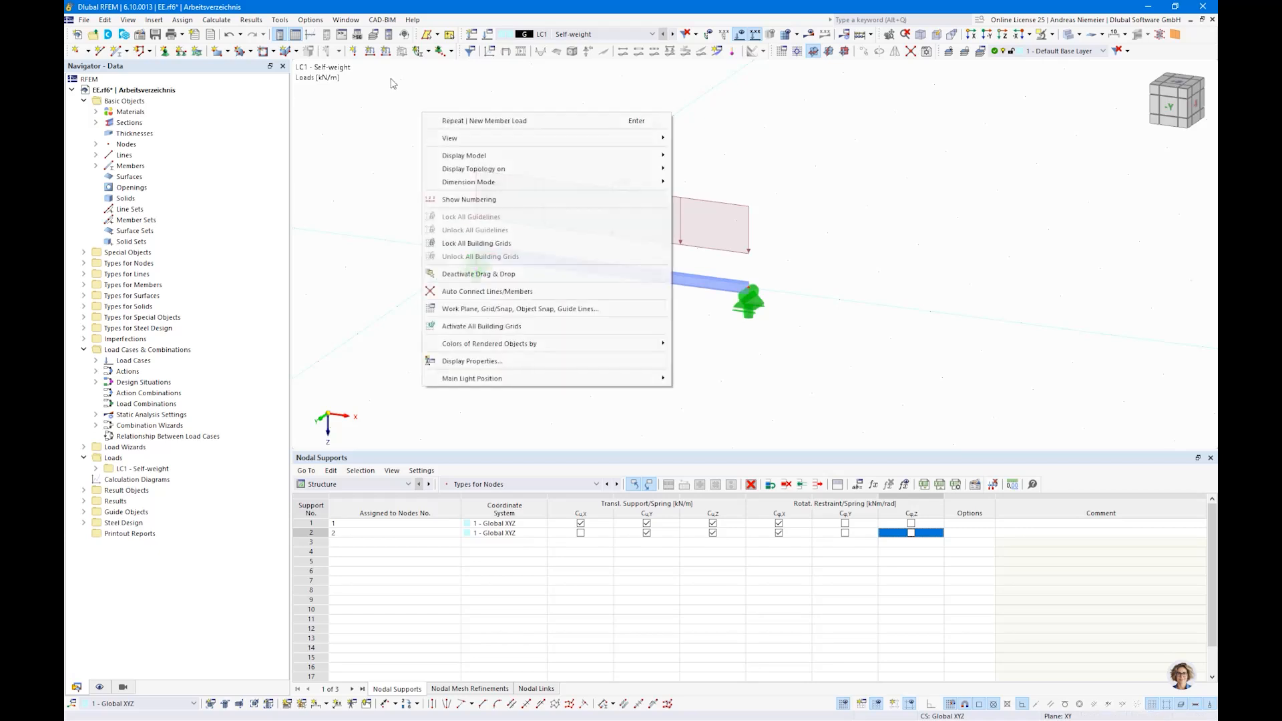
# - Apply a nodal force of -5 kN in the X-direction at node 2, the beam's far end, in load case LC1
pyautogui.click(357, 55)
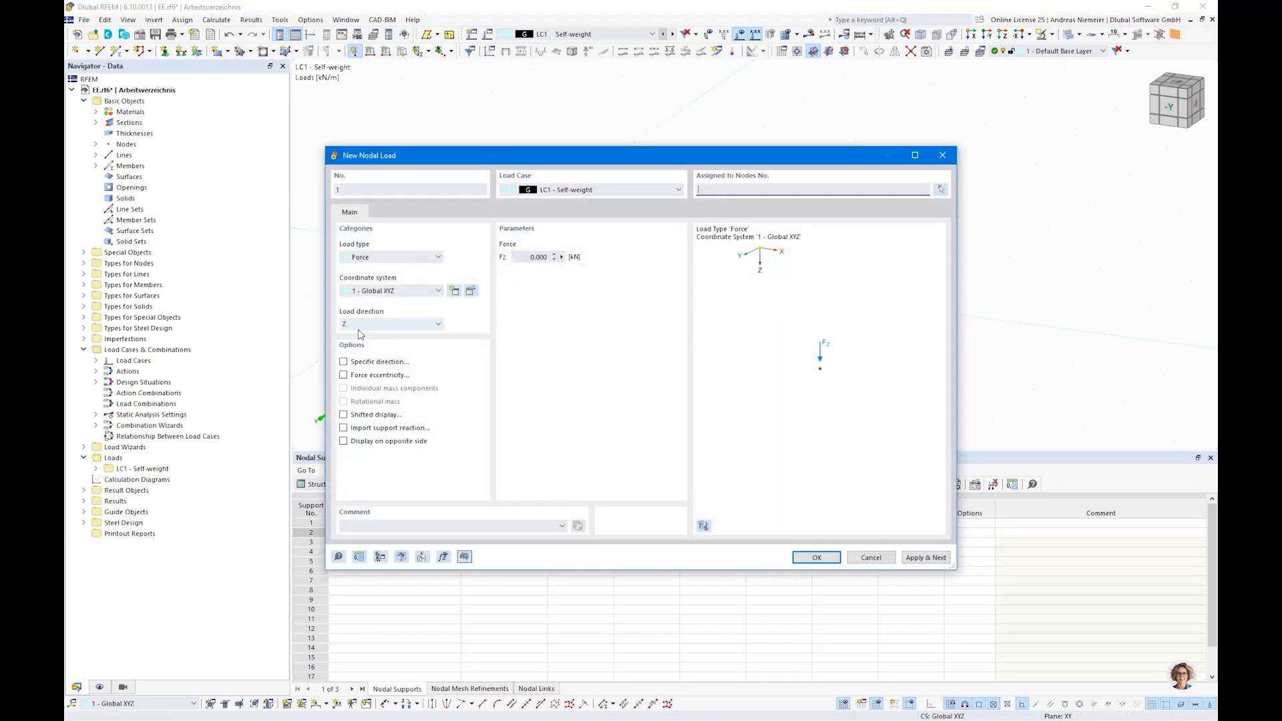
pyautogui.click(358, 326)
pyautogui.click(368, 333)
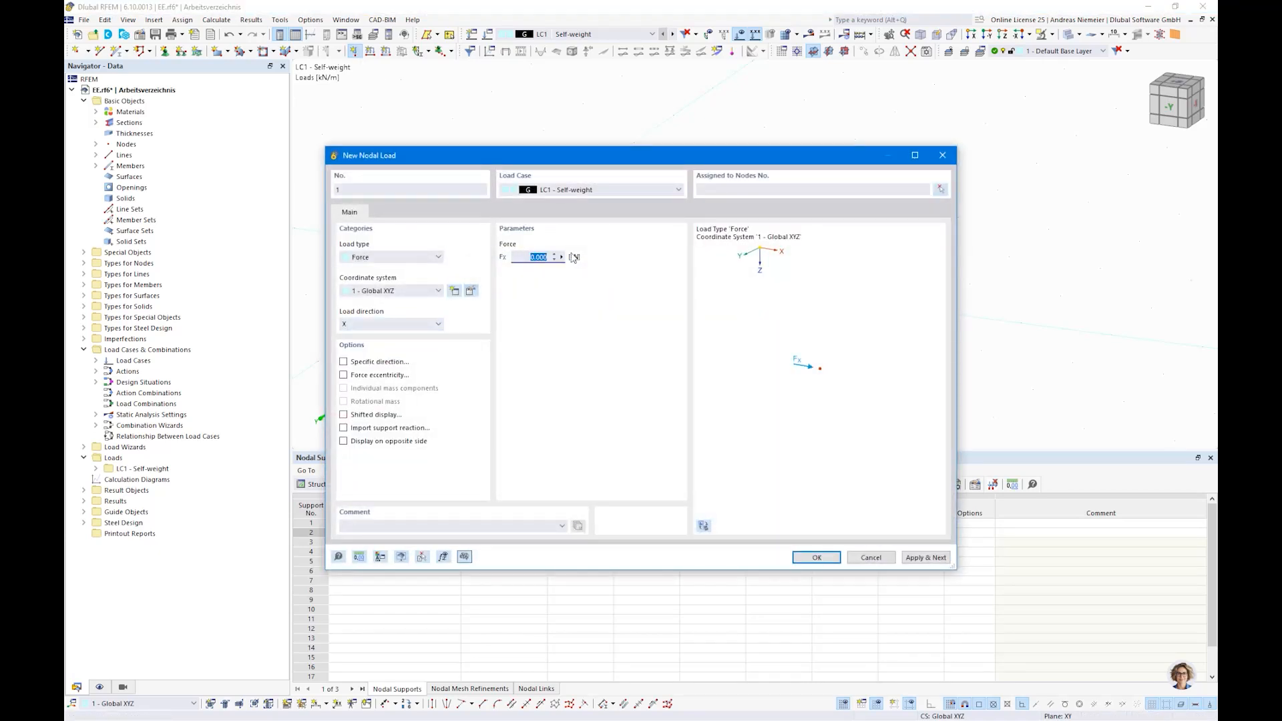
pyautogui.press('BackSpace')
pyautogui.click(816, 558)
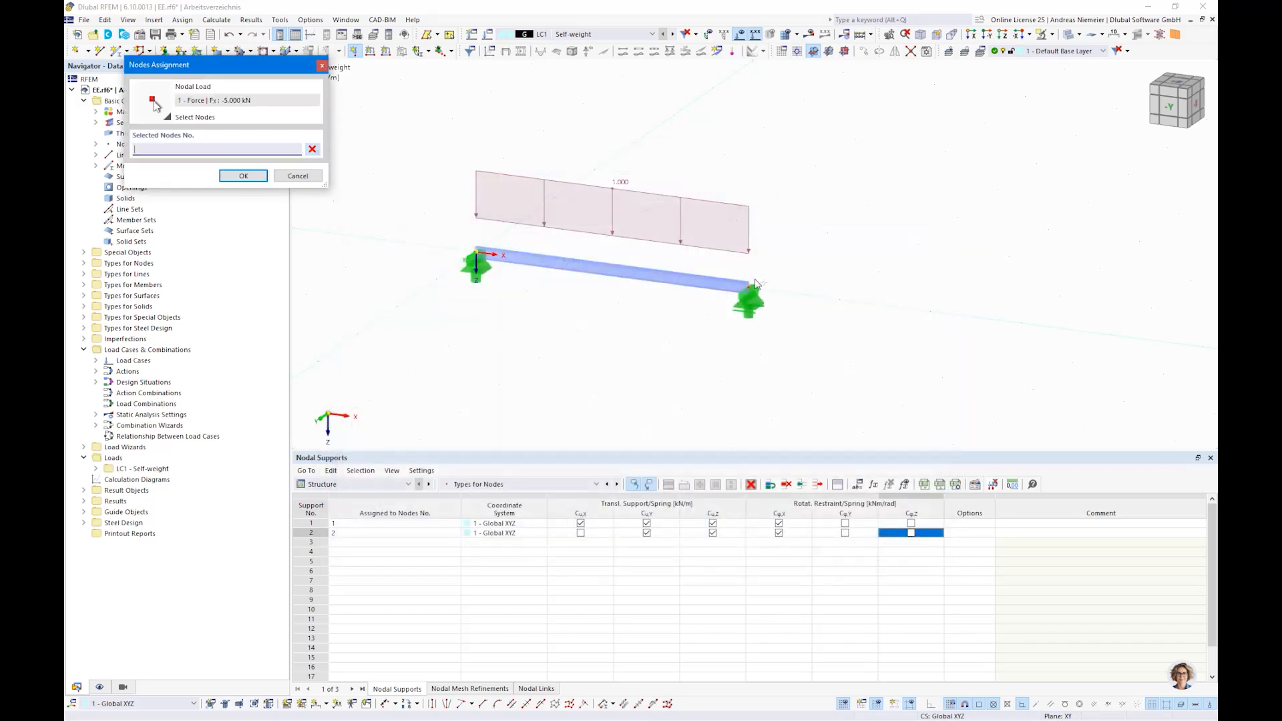
pyautogui.click(750, 299)
pyautogui.click(261, 178)
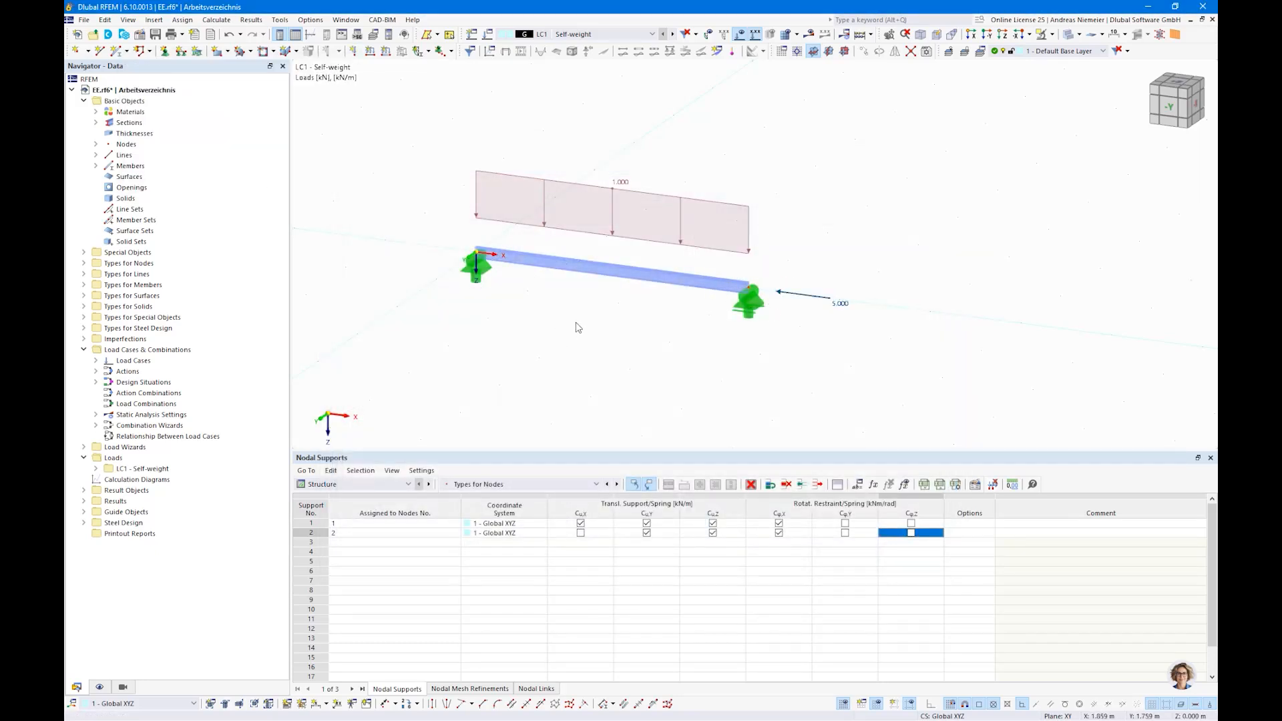
# - Calculate the load combinations and the steel design of the beam
pyautogui.click(871, 34)
pyautogui.click(883, 78)
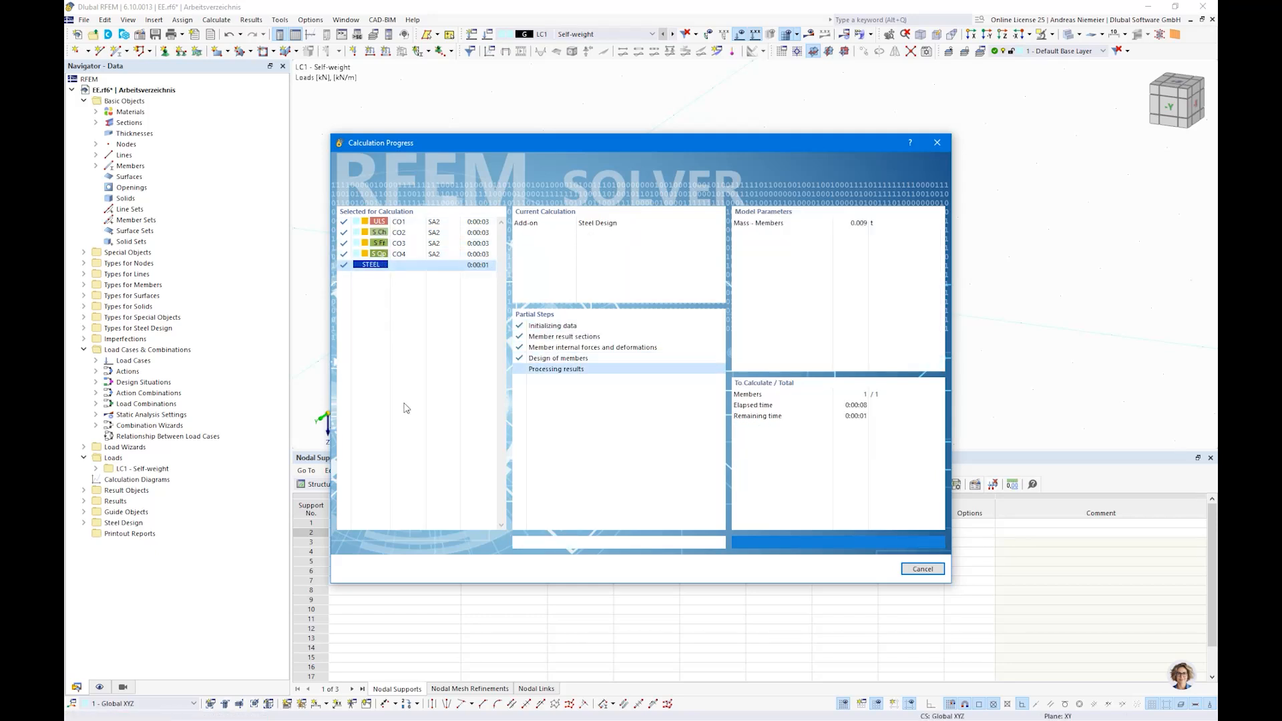
pyautogui.moveTo(472, 355); pyautogui.dragTo(567, 350, button='middle')
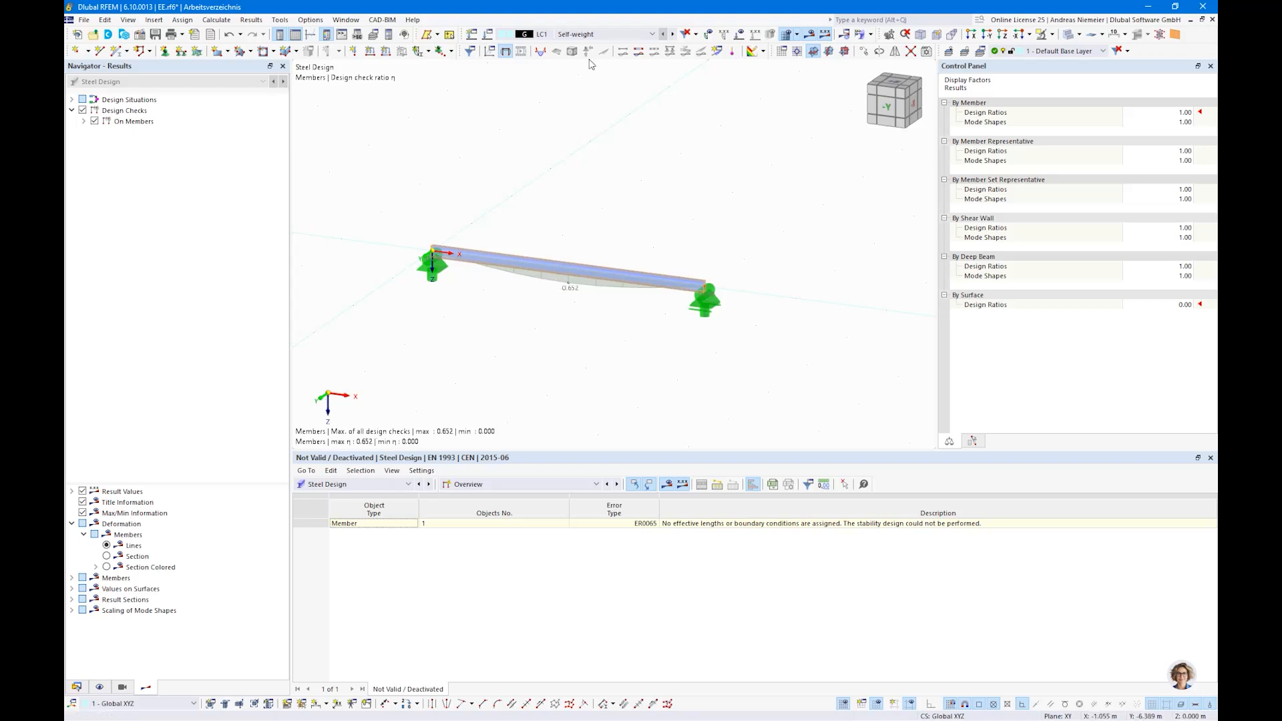
# - Switch the displayed results to the static analysis of load combination CO1
pyautogui.click(601, 34)
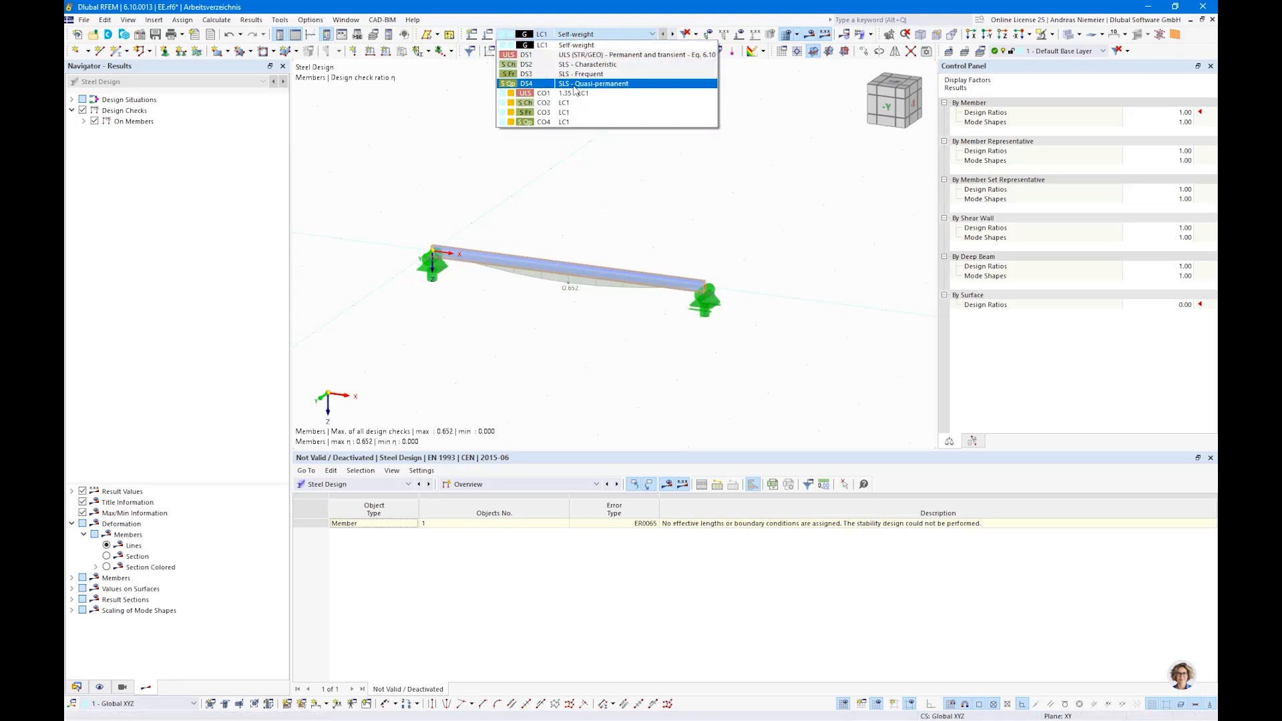
pyautogui.click(573, 102)
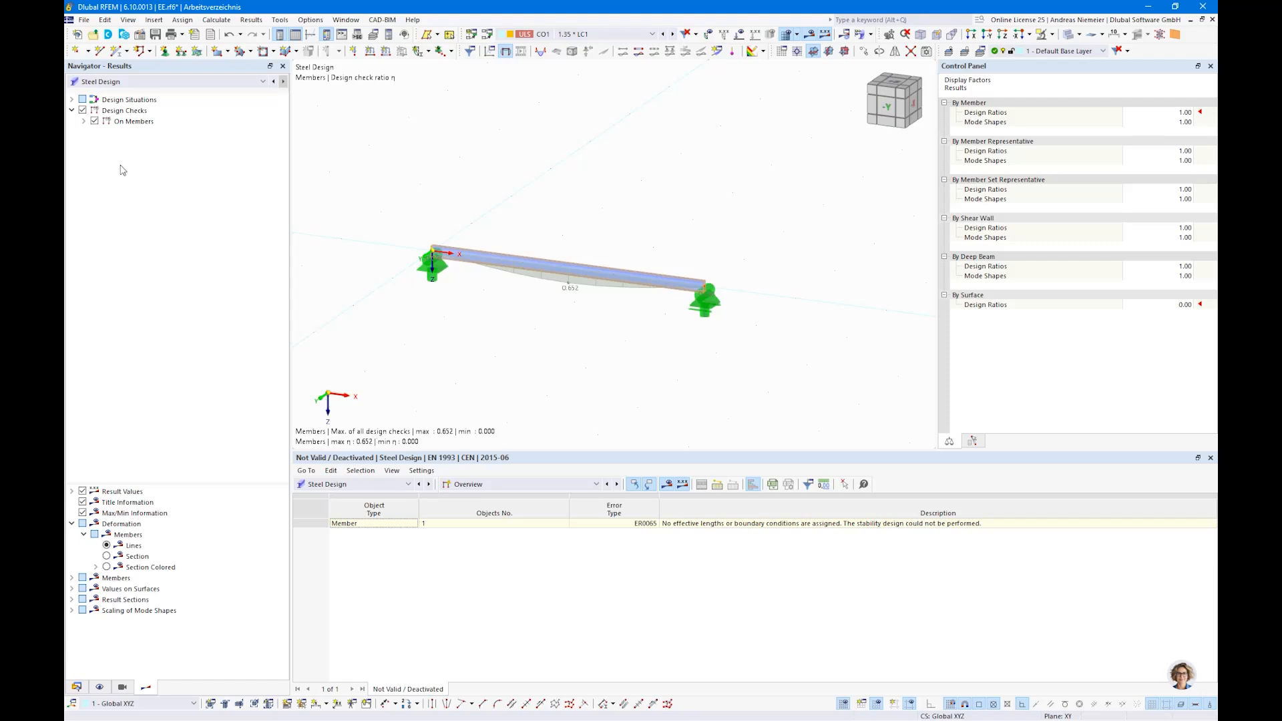
pyautogui.click(167, 81)
pyautogui.click(167, 93)
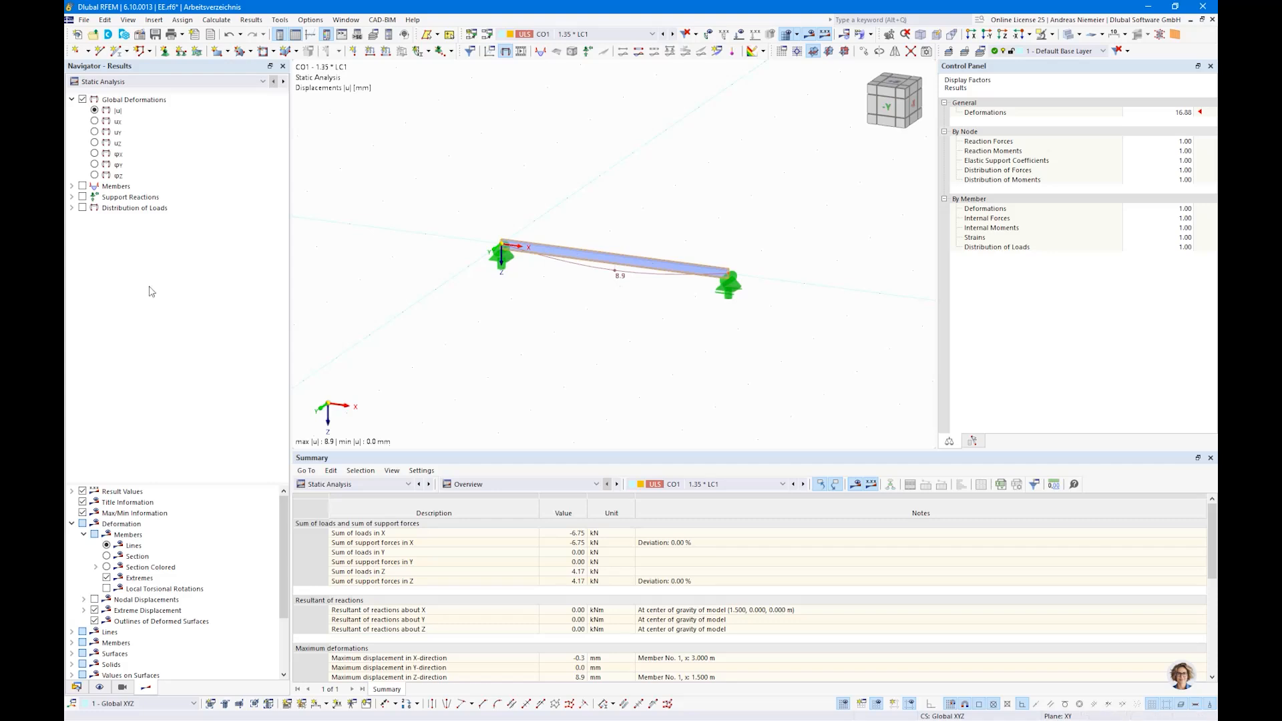
# - Display the beam's axial force N together with the applied loads
pyautogui.click(71, 187)
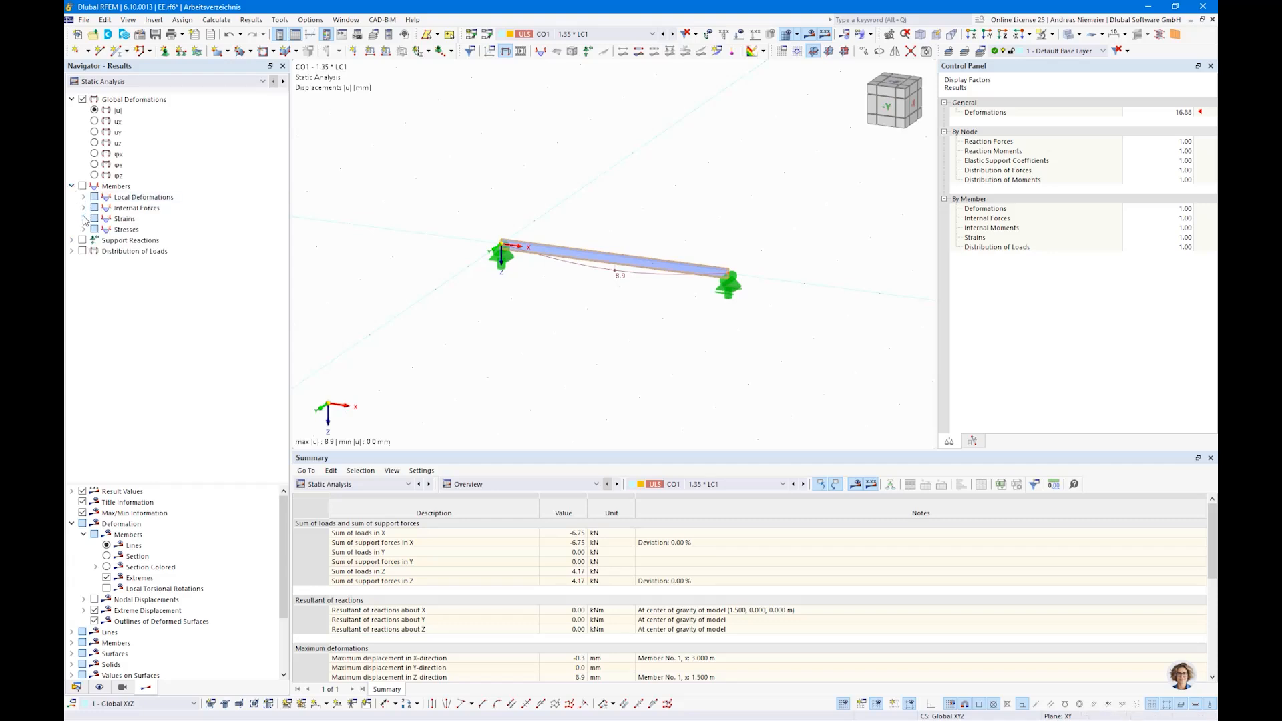
pyautogui.click(83, 219)
pyautogui.click(84, 208)
pyautogui.click(106, 218)
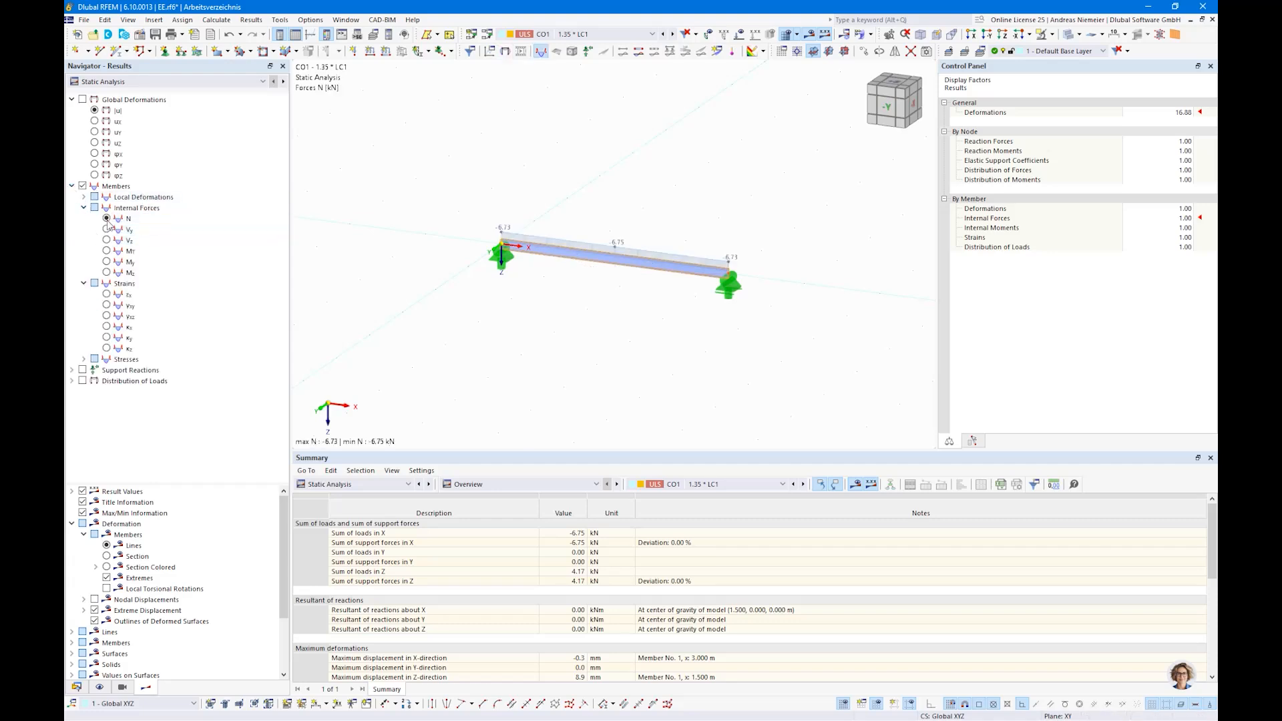
pyautogui.click(740, 36)
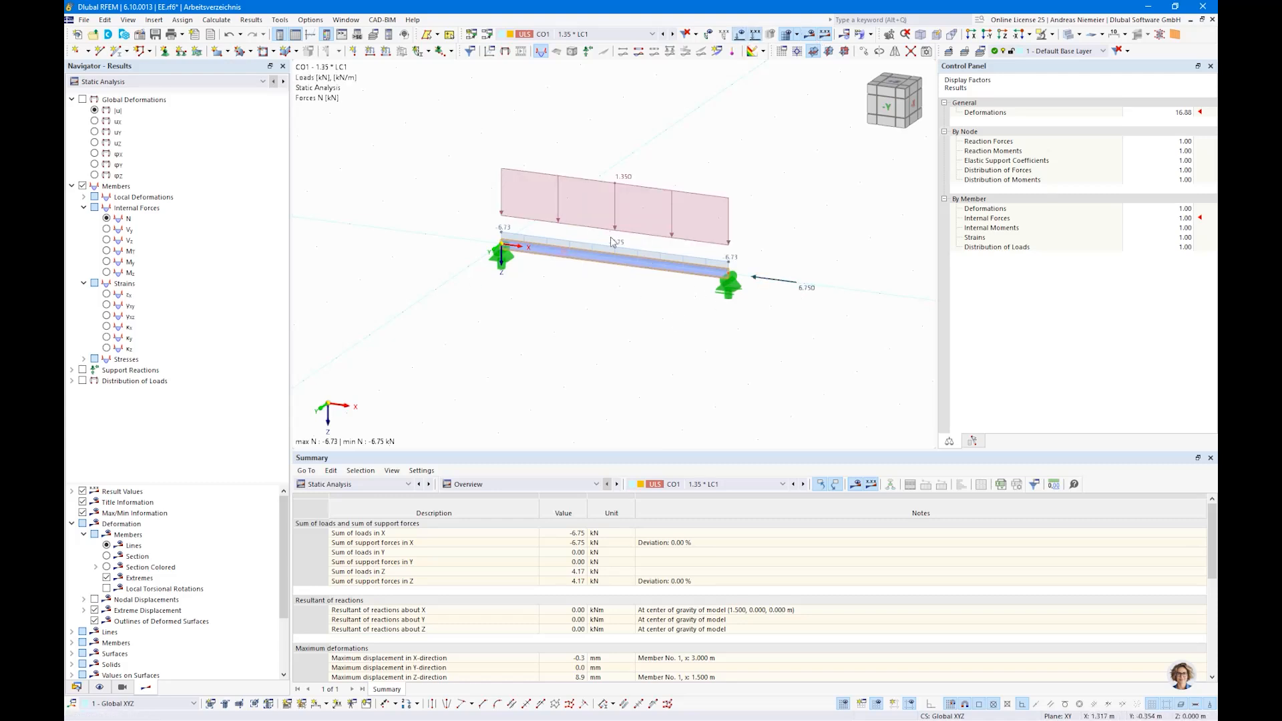
# - Examine the beam's shear forces Vy and Vz, torsional moment MT and bending moments My and Mz
pyautogui.click(106, 229)
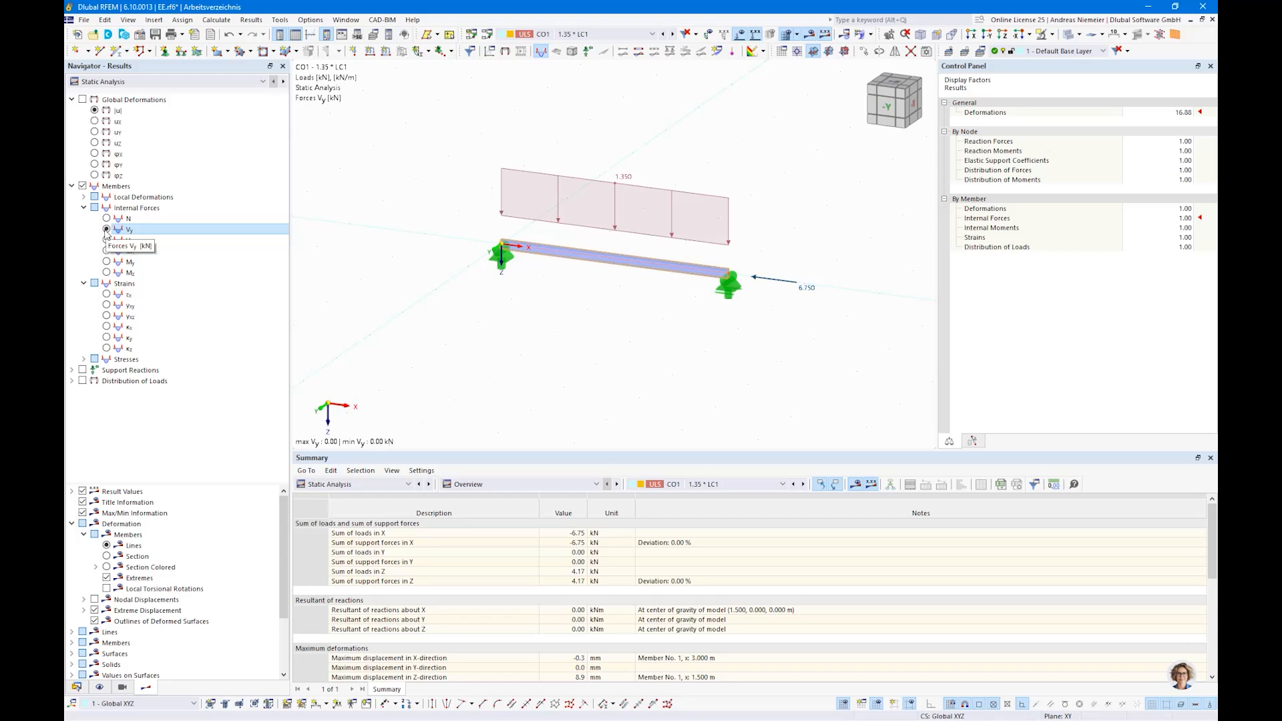
pyautogui.click(108, 251)
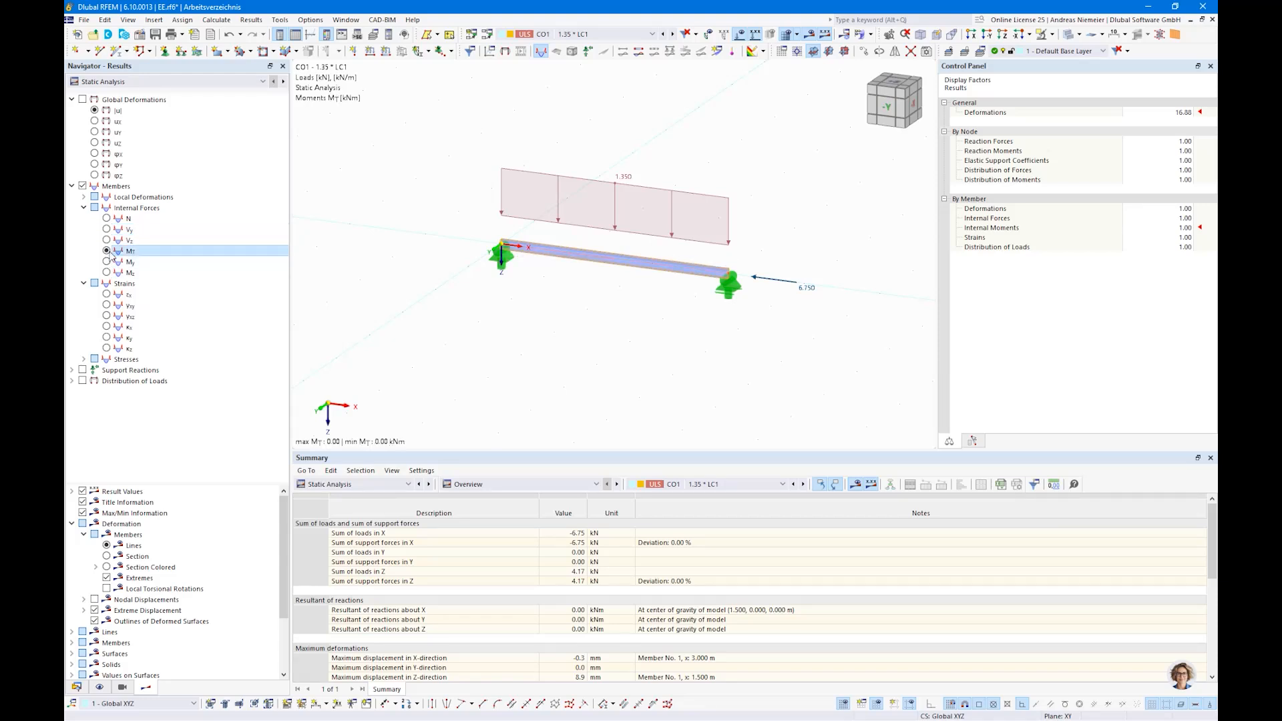
pyautogui.click(108, 241)
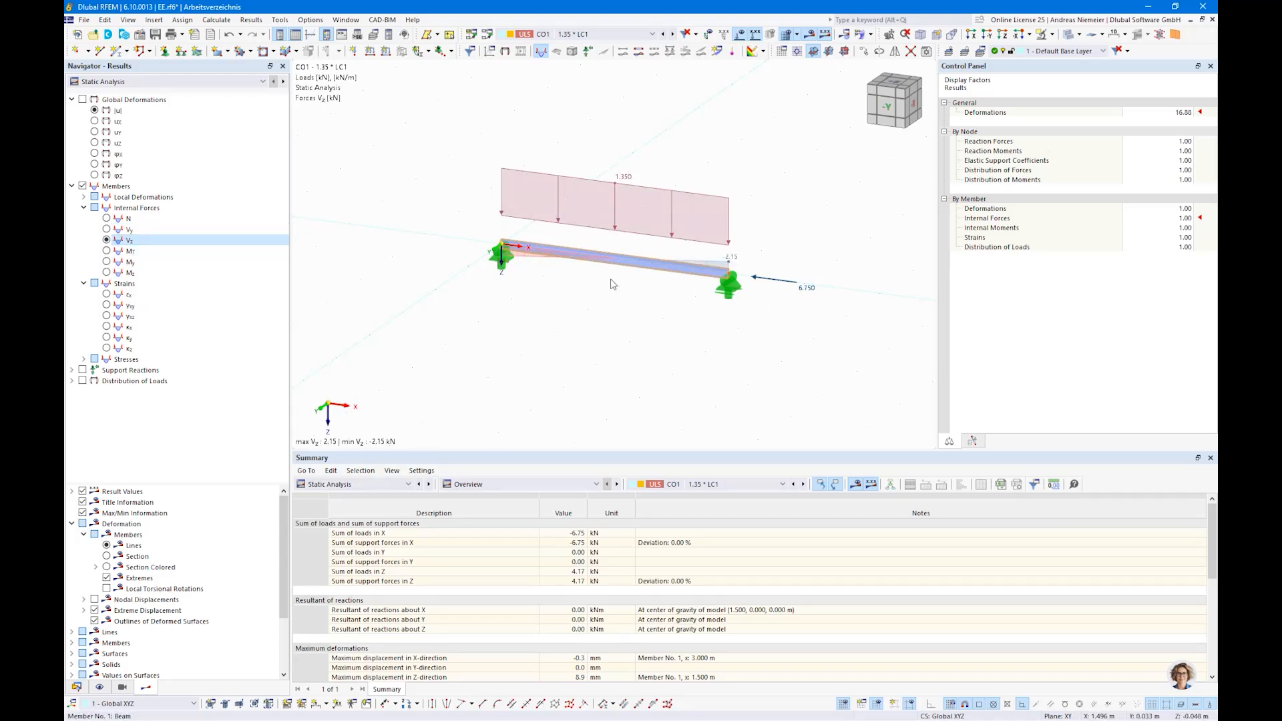
pyautogui.click(107, 252)
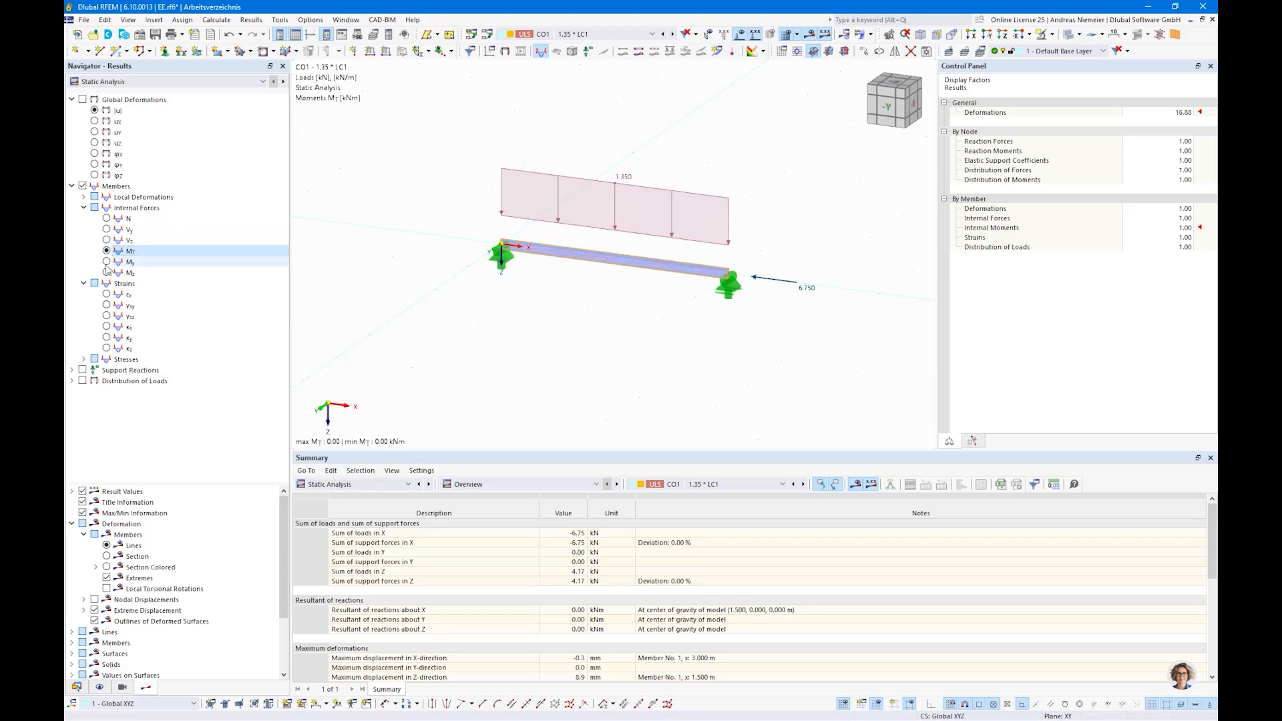
pyautogui.click(107, 262)
pyautogui.click(107, 272)
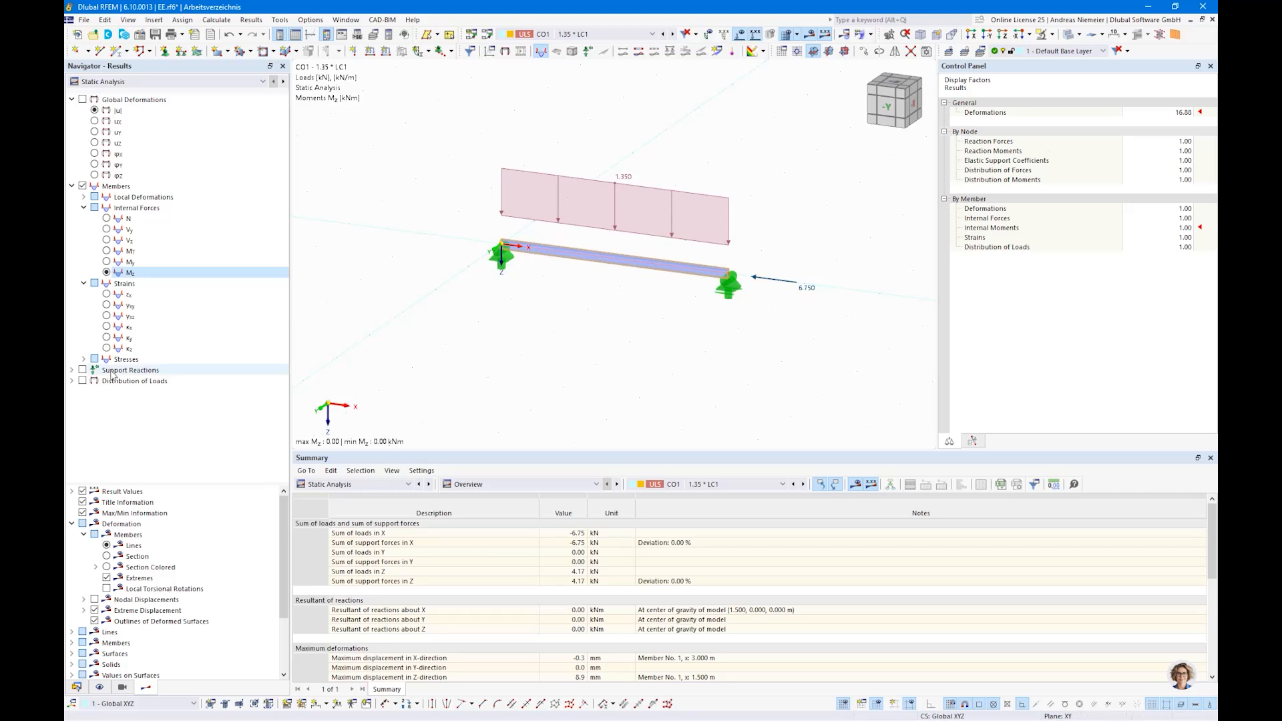
# - Display the von Mises elastic equivalent stress on the beam and inspect its distribution up close
pyautogui.click(84, 359)
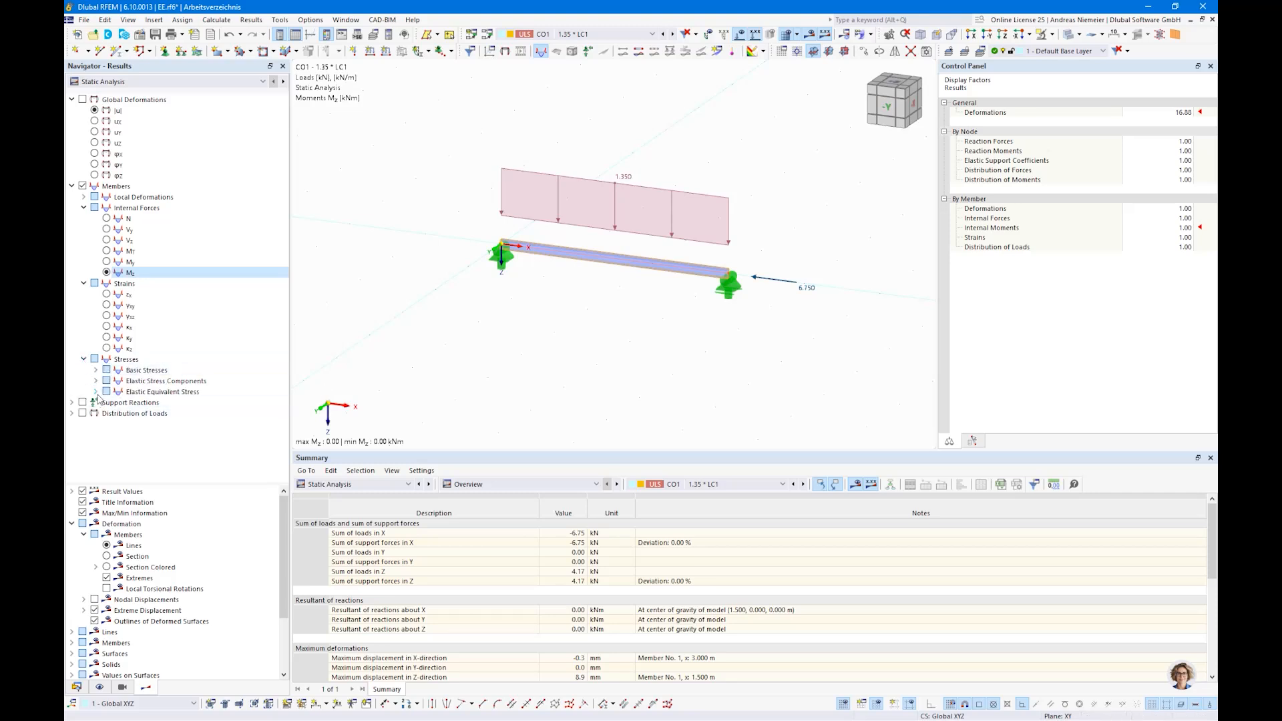
pyautogui.click(96, 392)
pyautogui.click(118, 403)
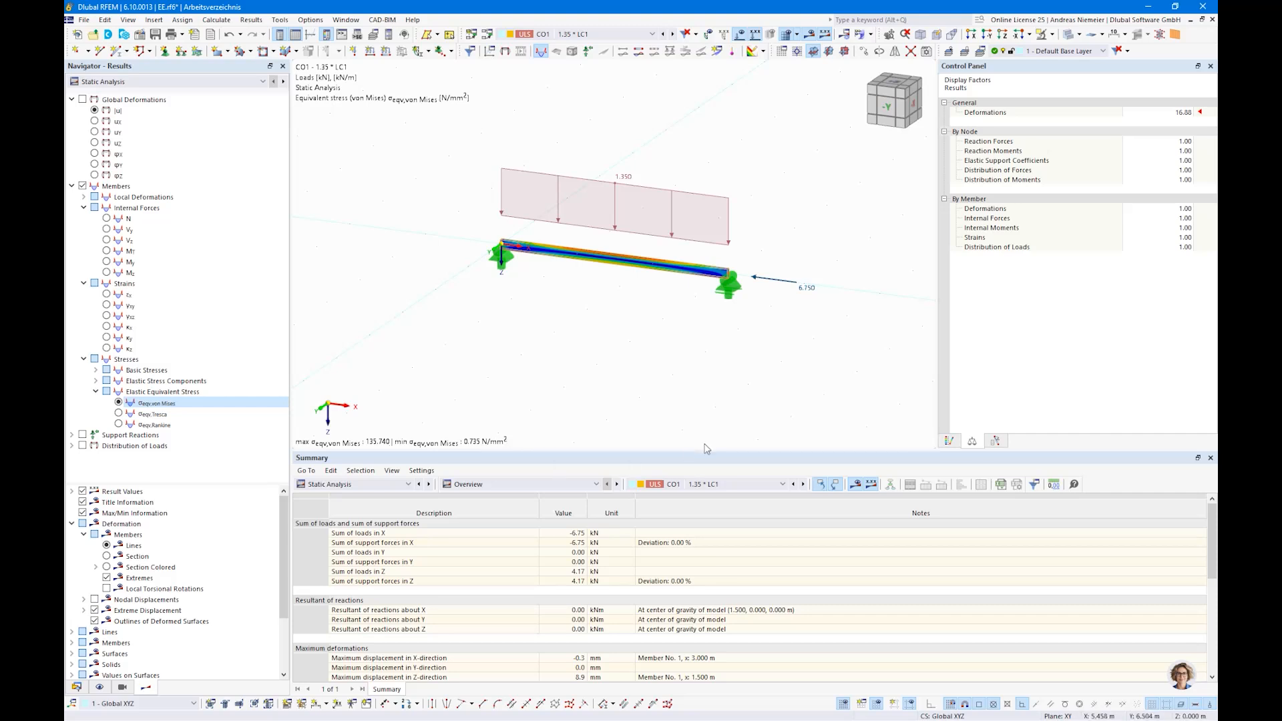
pyautogui.scroll(5, 688, 262)
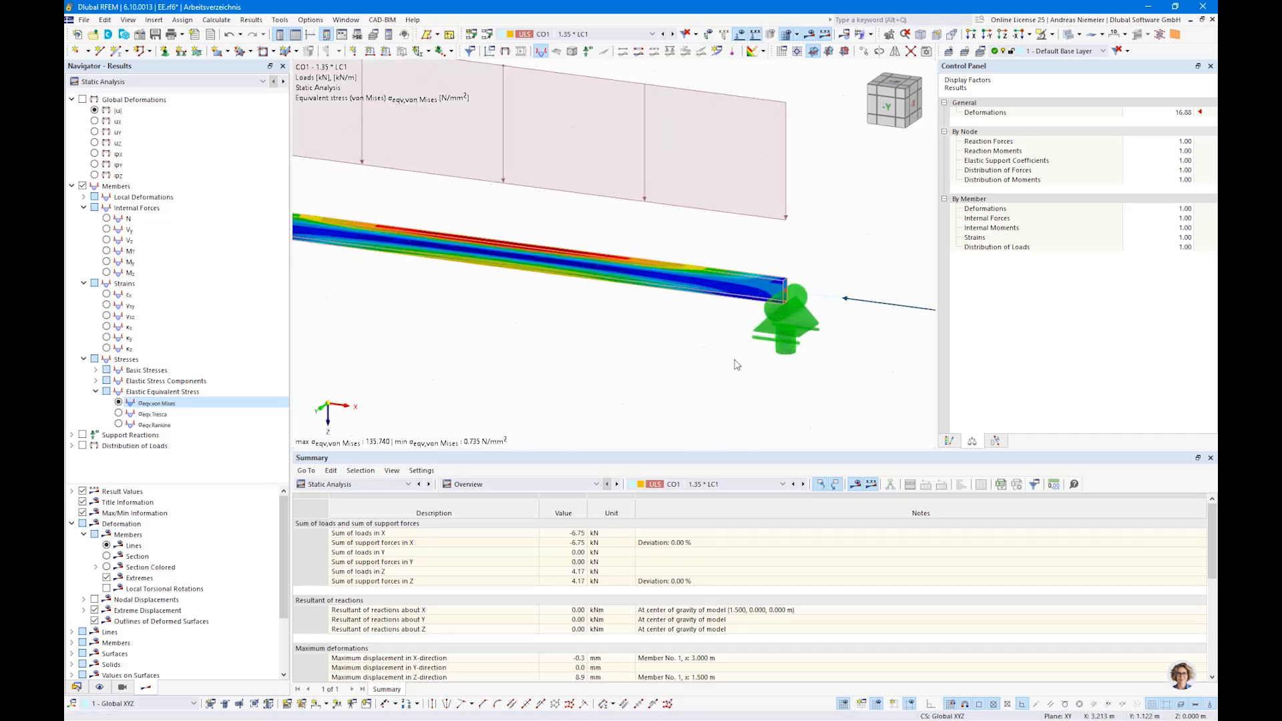
pyautogui.moveTo(725, 361); pyautogui.dragTo(771, 355, button='middle')
pyautogui.scroll(-2, 772, 355)
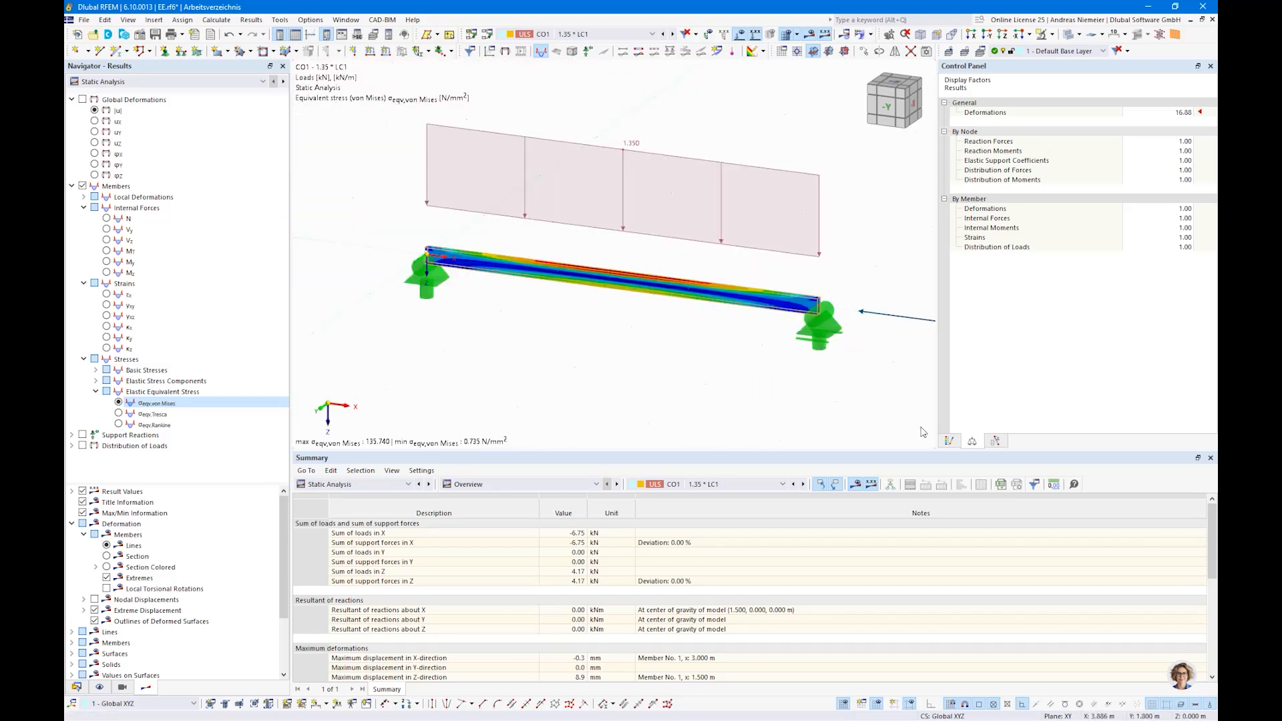
# - Close the results table and show the colour scale for the equivalent stress
pyautogui.click(1211, 459)
pyautogui.moveTo(687, 434); pyautogui.dragTo(695, 375, button='middle')
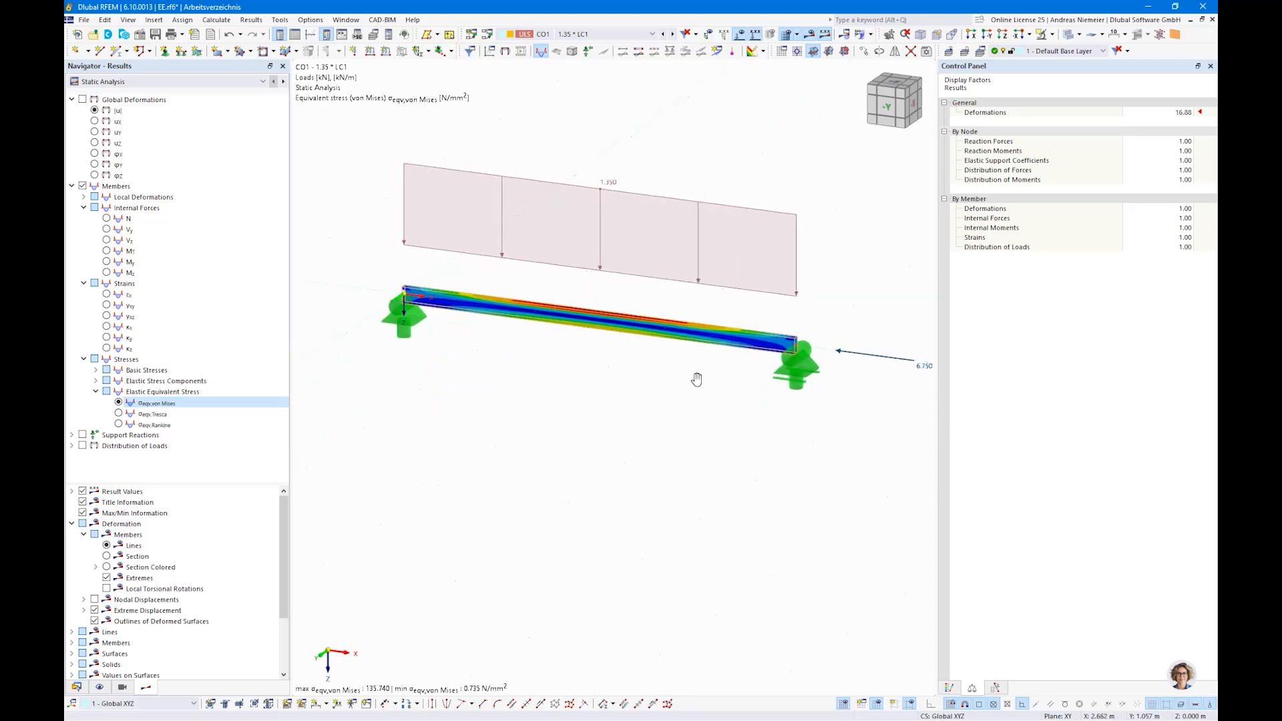
pyautogui.click(952, 687)
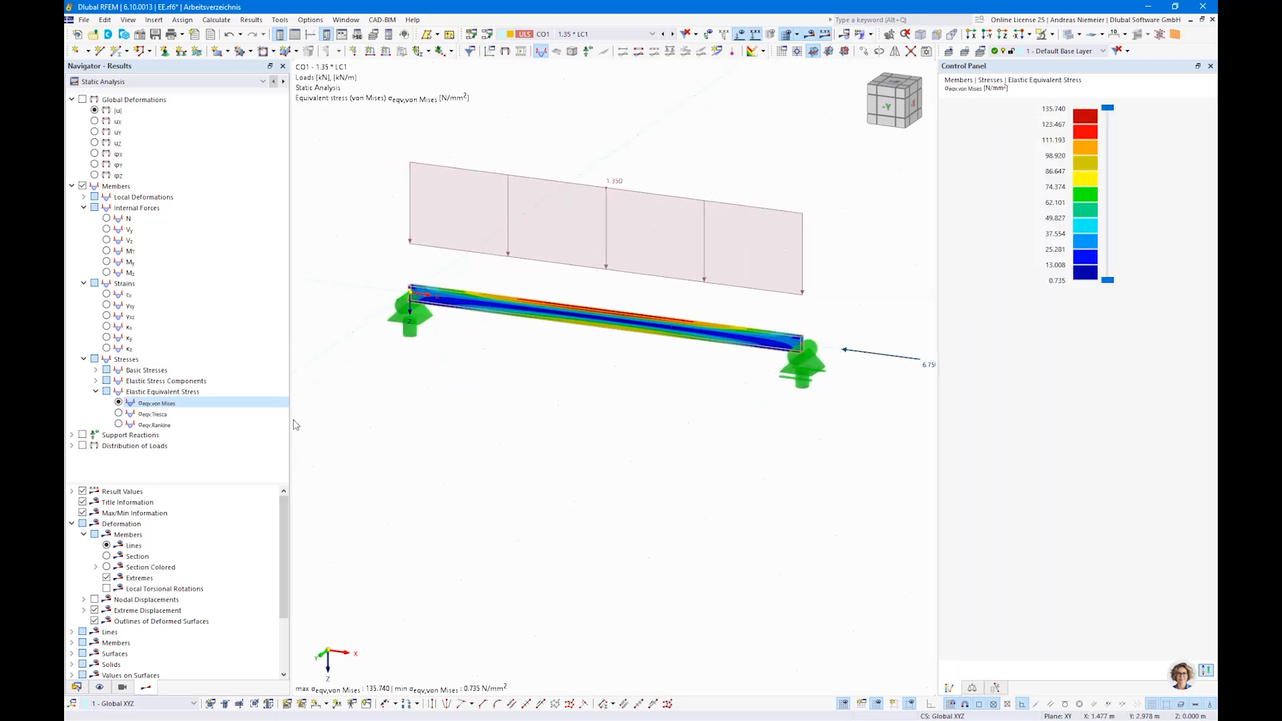
# - Display the basic stress σx on the beam and inspect its distribution around midspan
pyautogui.click(96, 370)
pyautogui.click(119, 382)
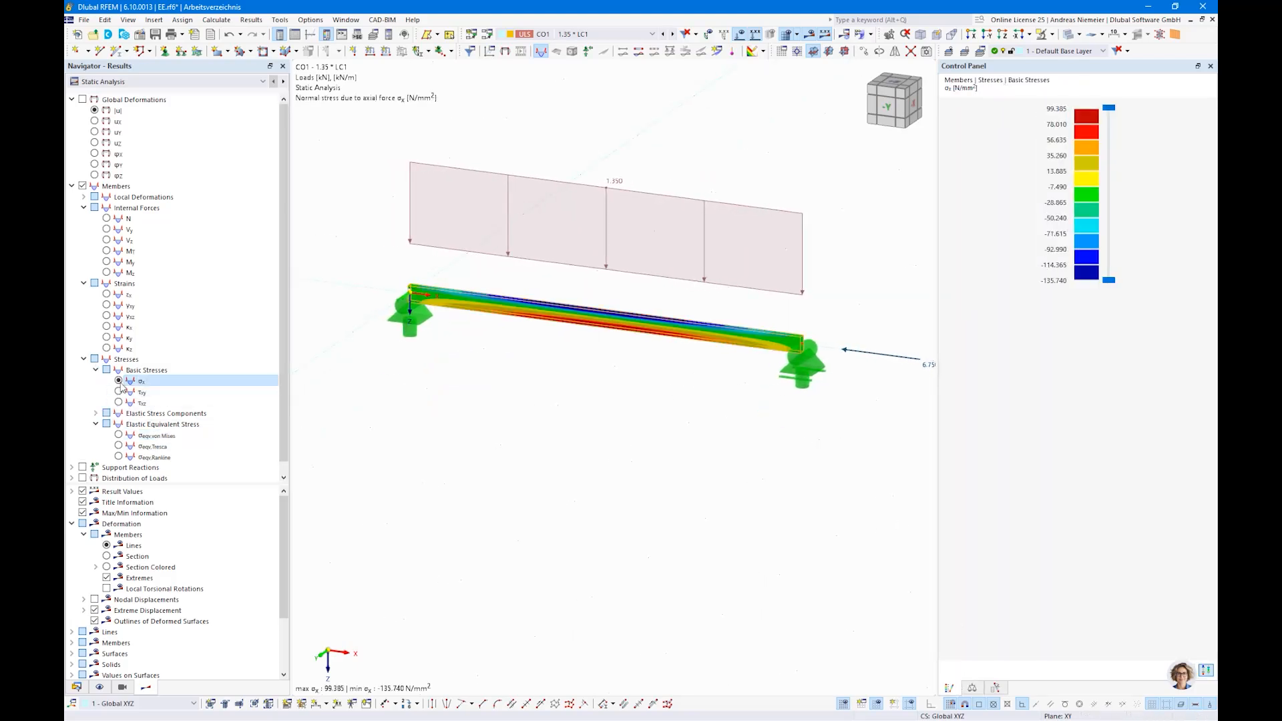
pyautogui.scroll(5, 605, 287)
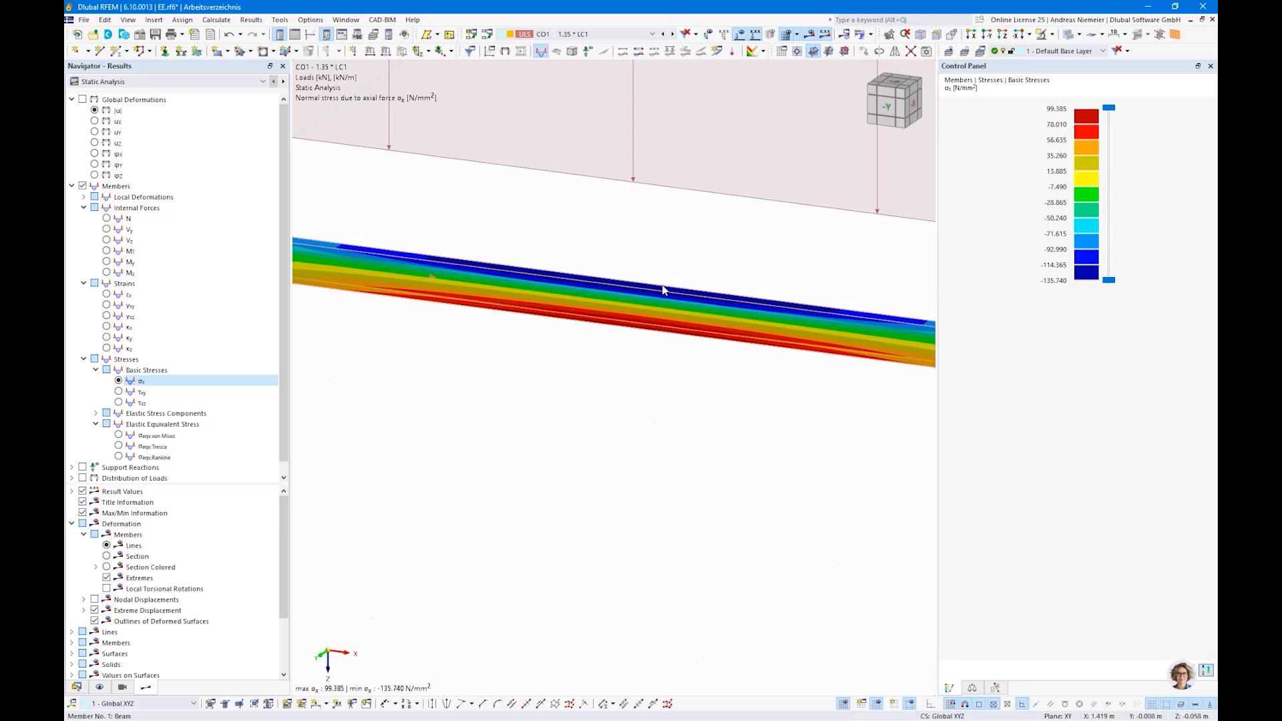
pyautogui.scroll(-1, 496, 279)
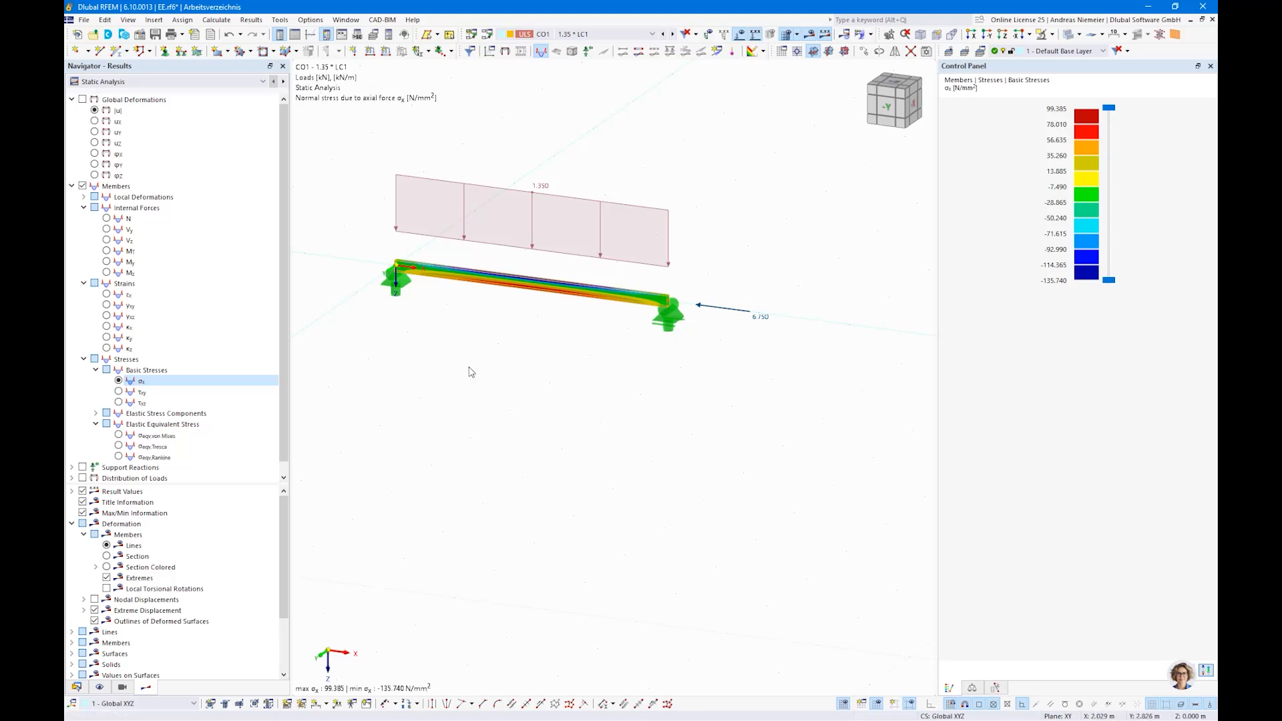
pyautogui.scroll(5, 523, 287)
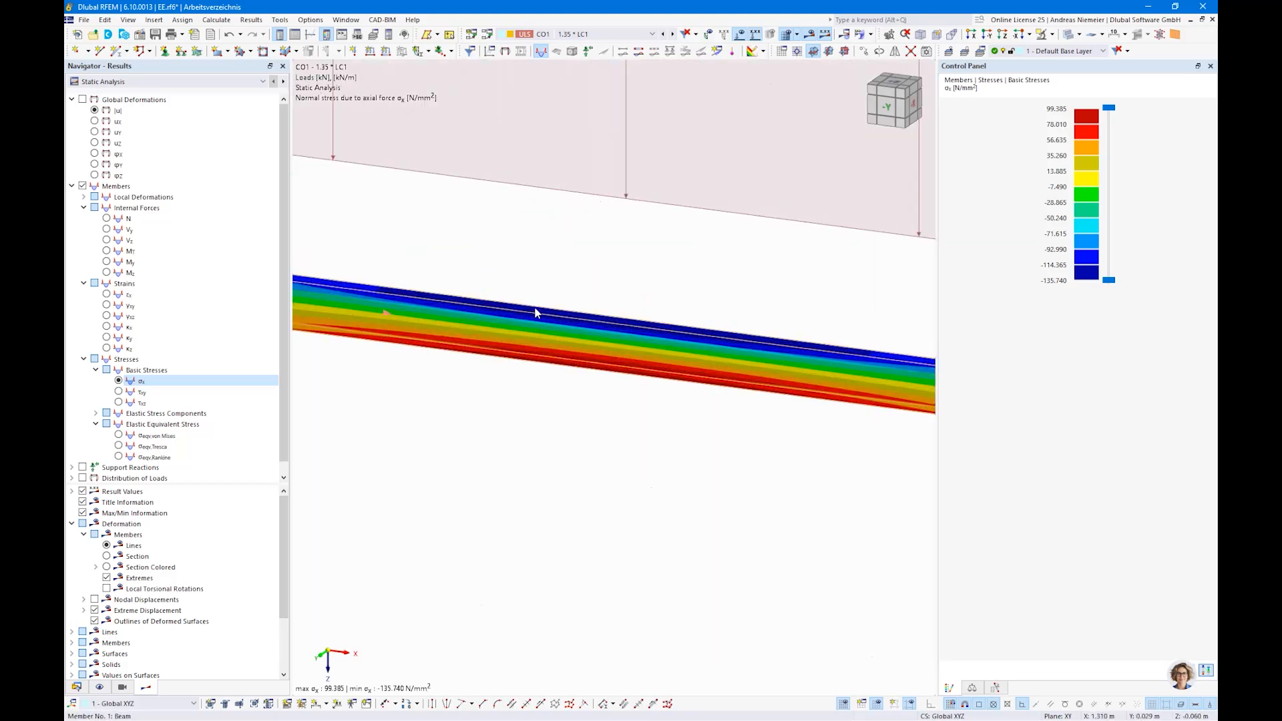
# - Display the result table below the beam model and switch the results to Steel Design
pyautogui.scroll(-4, 545, 283)
pyautogui.click(294, 34)
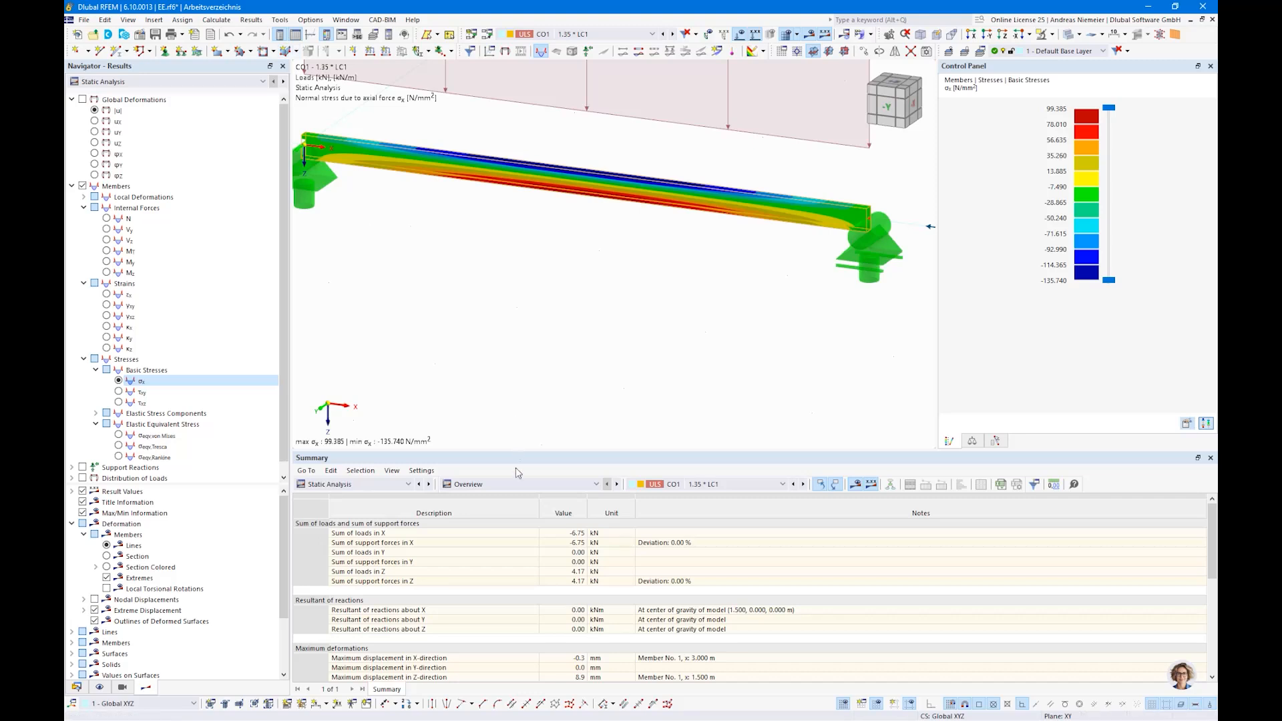
pyautogui.click(367, 484)
pyautogui.click(320, 572)
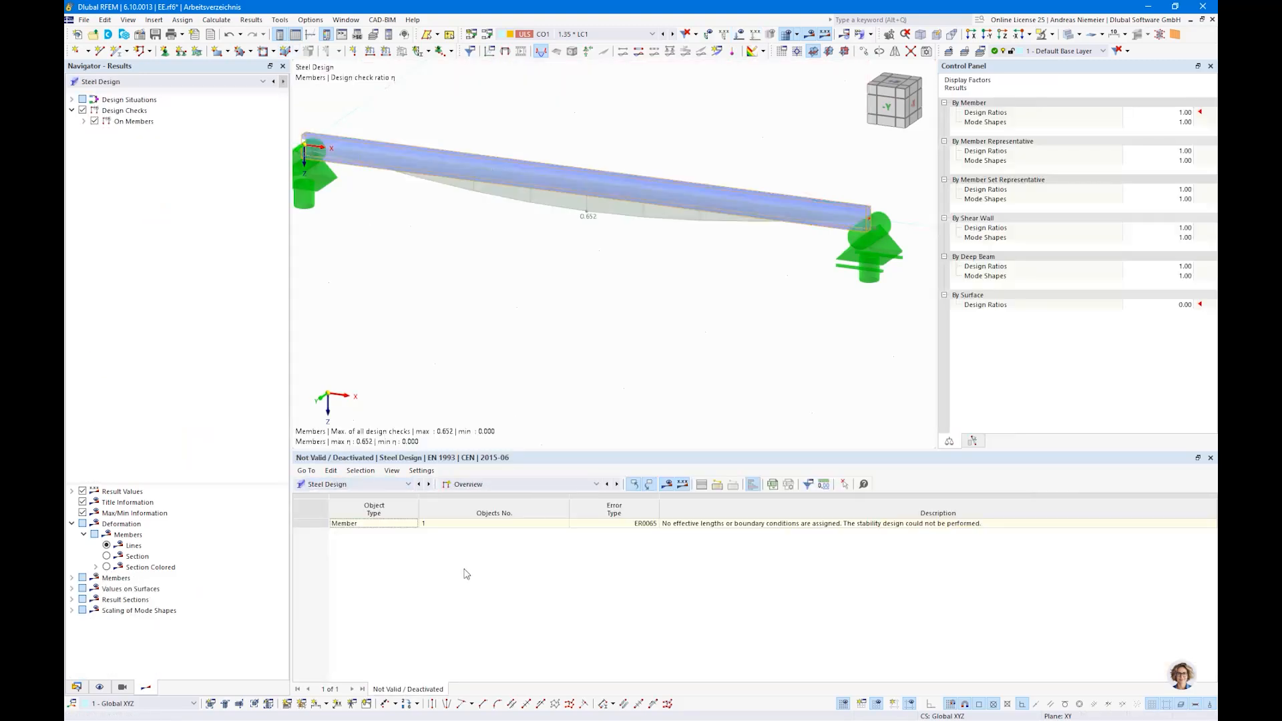
# - List the design ratios on members, open the SP6810 combined compression and bending check details, and widen the value table
pyautogui.click(535, 485)
pyautogui.click(542, 515)
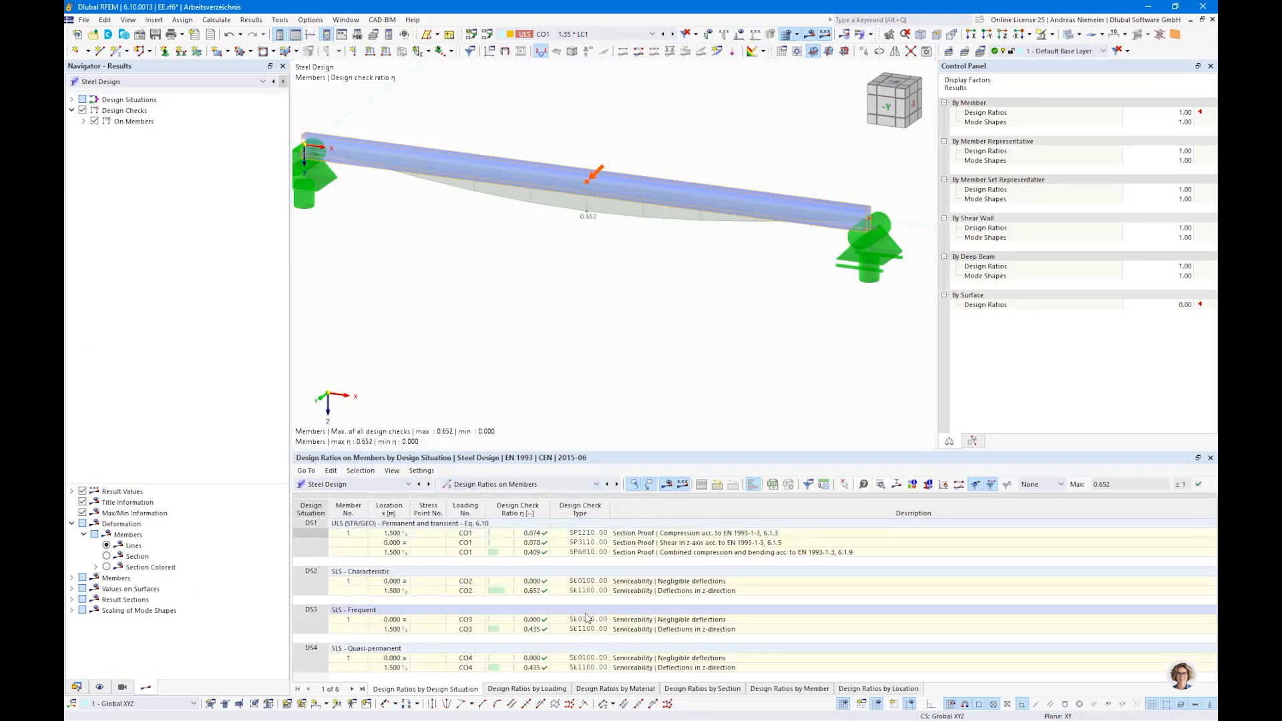
pyautogui.click(655, 554)
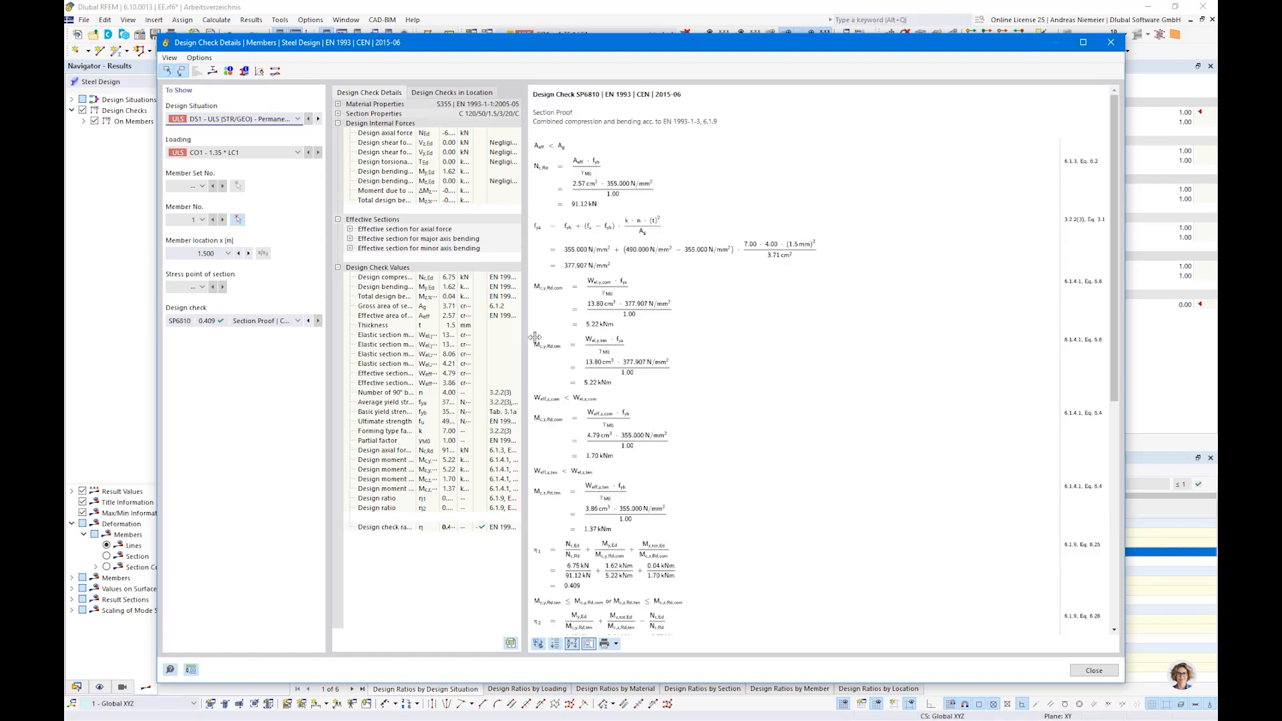
pyautogui.moveTo(531, 337); pyautogui.dragTo(798, 344)
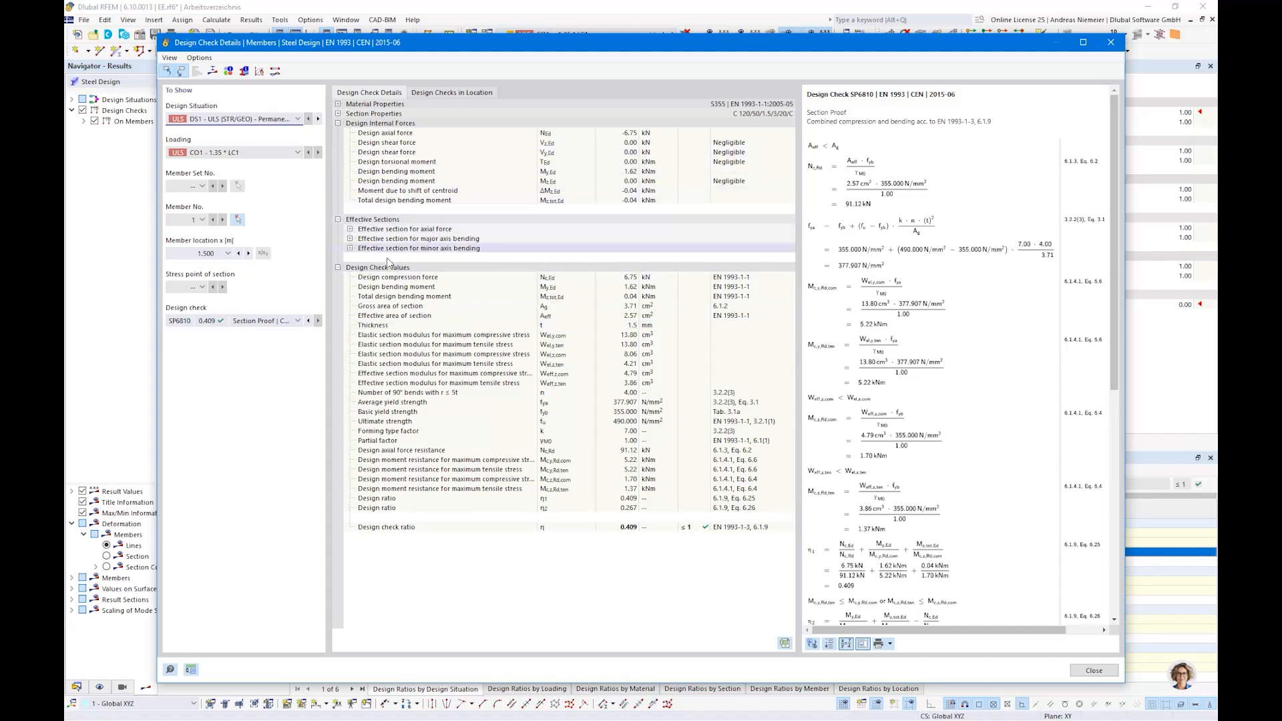
# - Examine the check's section result diagrams for the effective sections due to N, My and Mz, and close the check details
pyautogui.click(212, 72)
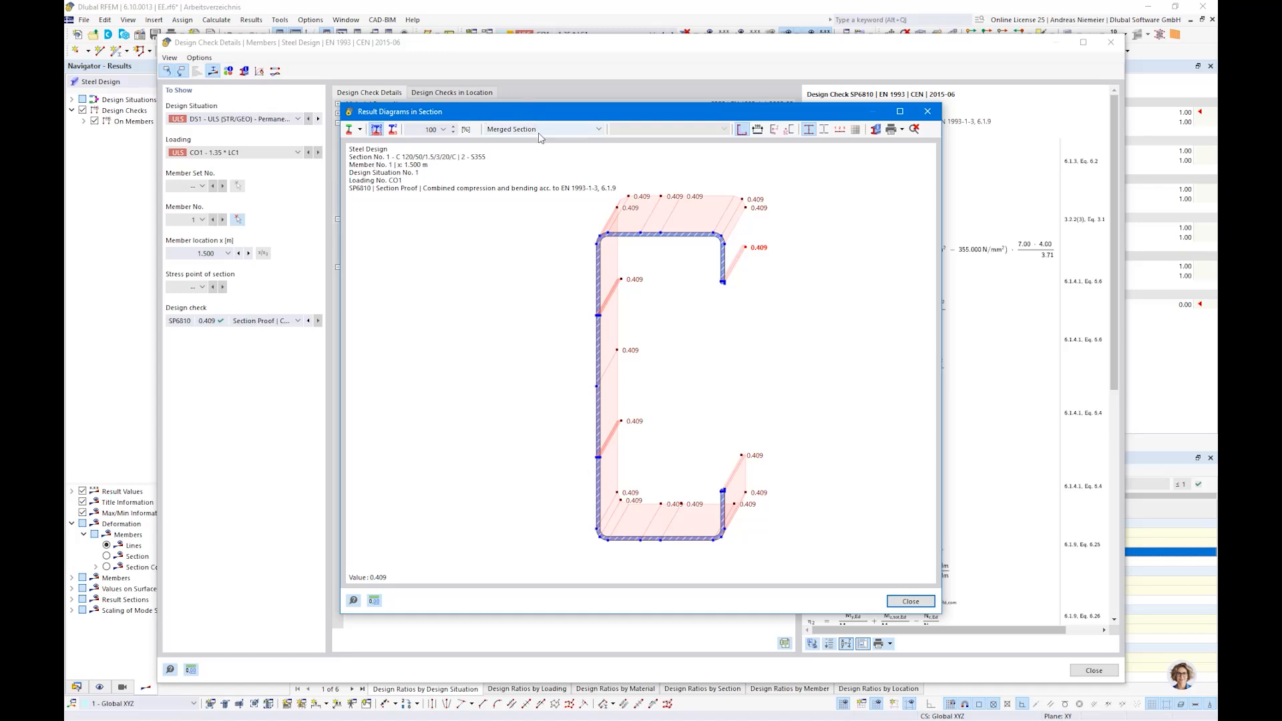
pyautogui.click(540, 131)
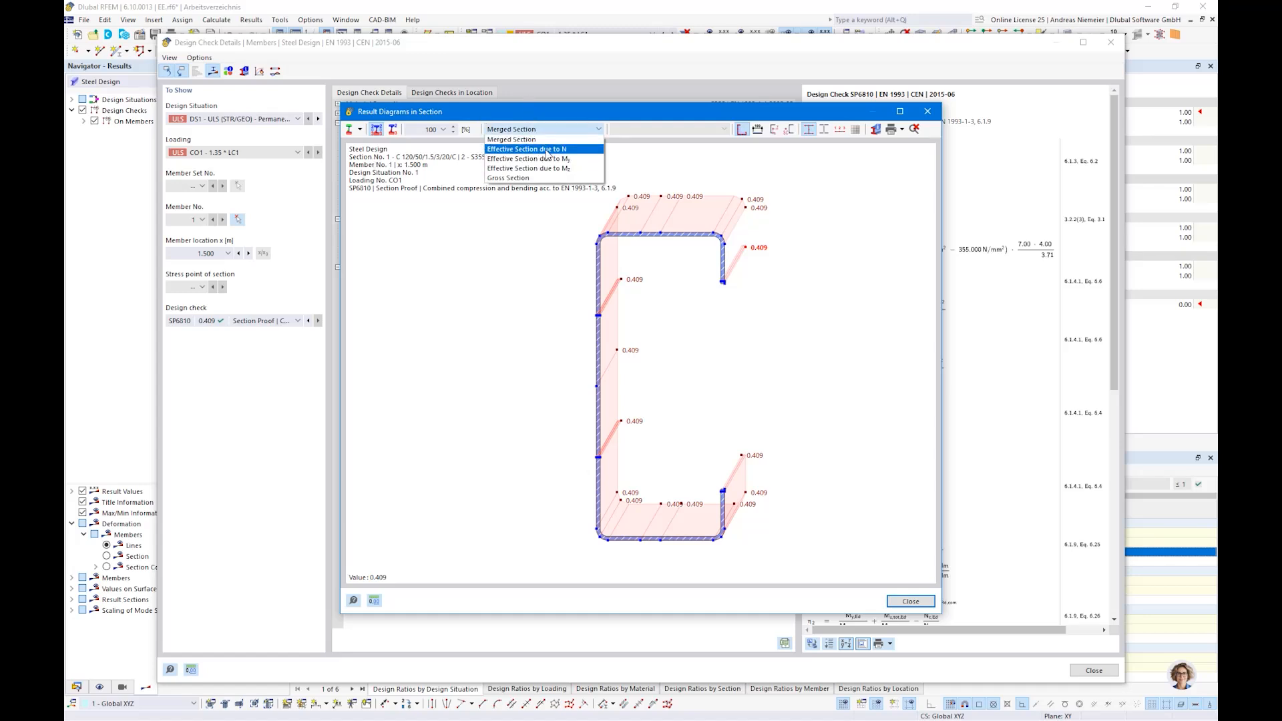
pyautogui.click(547, 150)
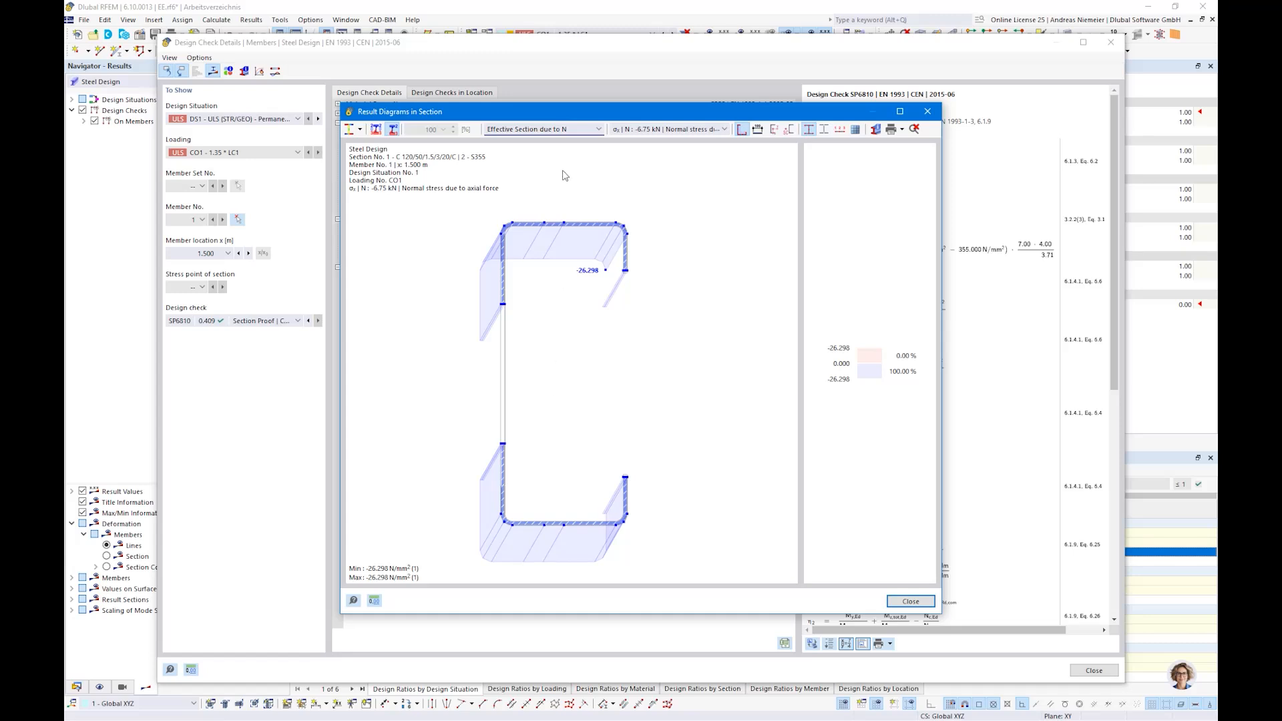
pyautogui.click(567, 130)
pyautogui.click(565, 159)
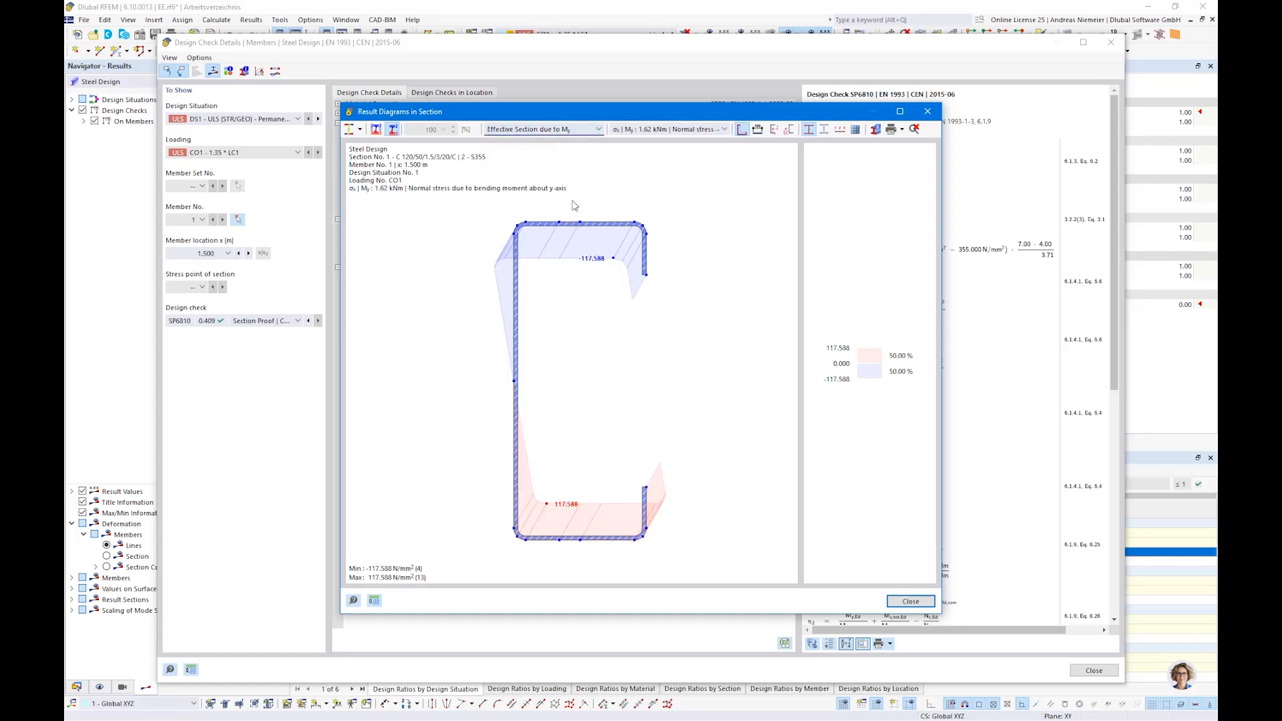
pyautogui.click(570, 129)
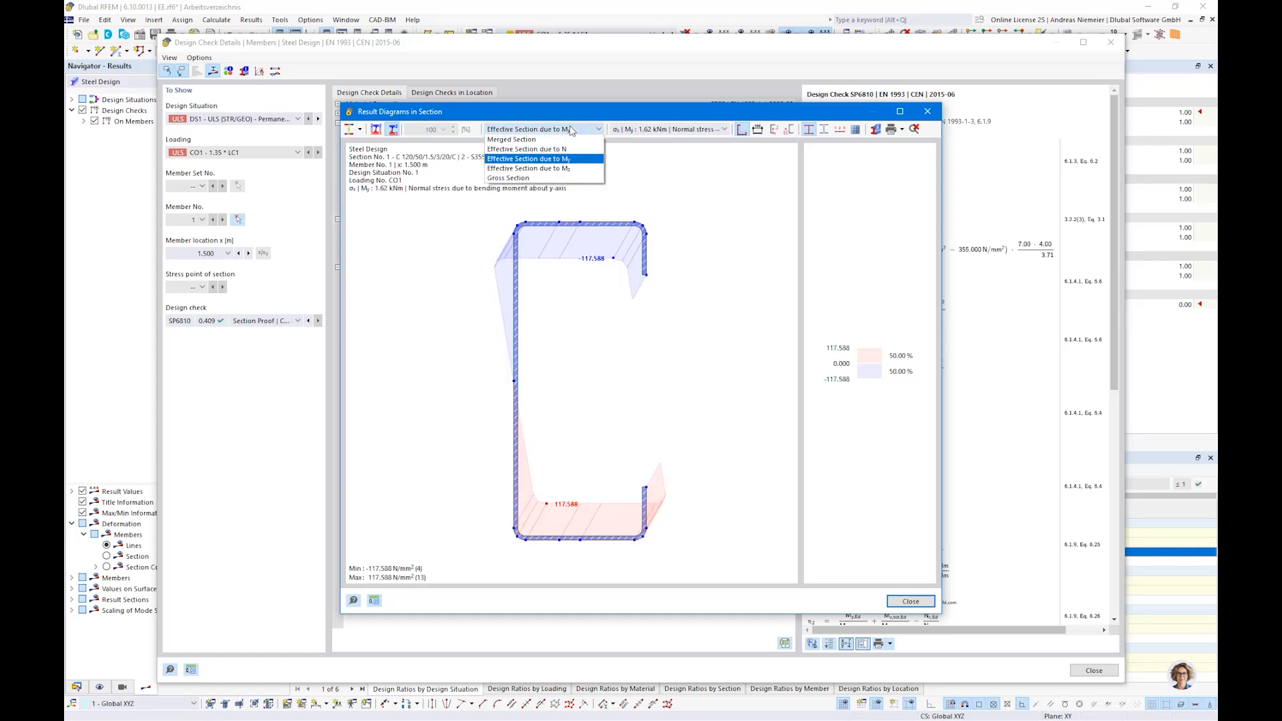
pyautogui.click(575, 172)
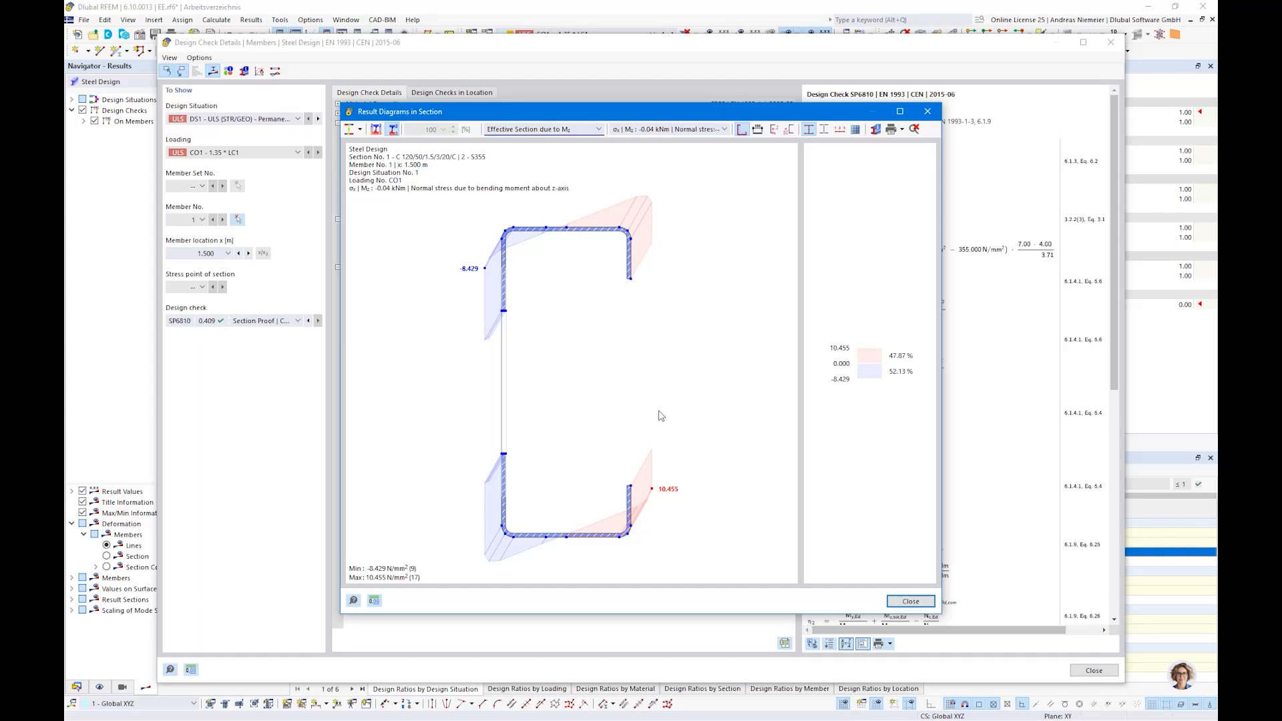
pyautogui.click(909, 602)
pyautogui.click(1095, 670)
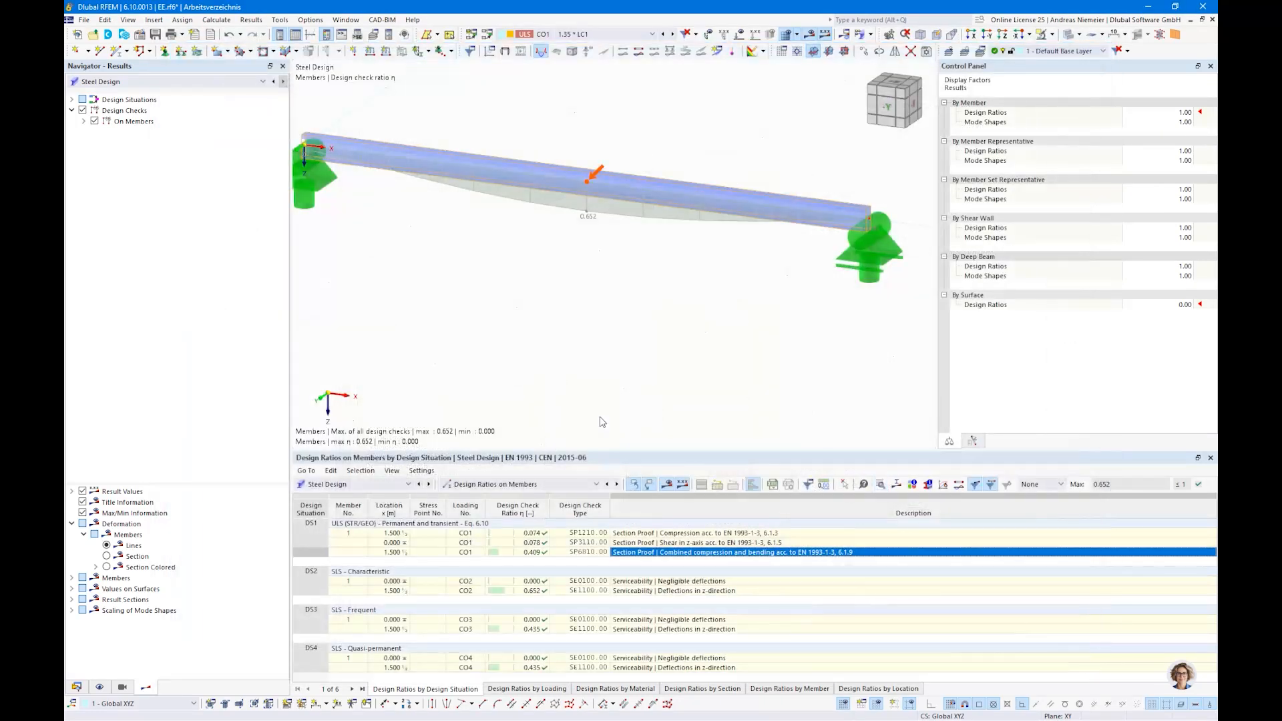
# - Return to the static analysis results and examine the beam's bending moments My and Mz for CO1
pyautogui.scroll(-3, 635, 289)
pyautogui.click(76, 689)
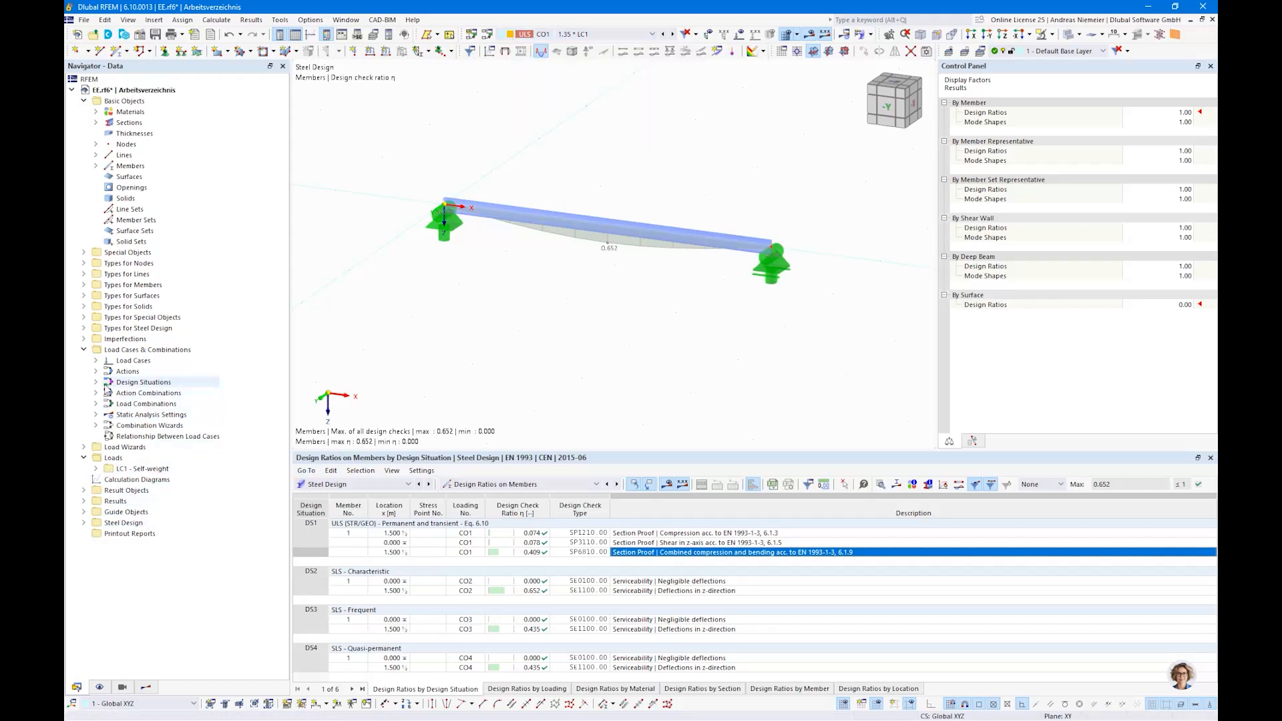
pyautogui.click(145, 687)
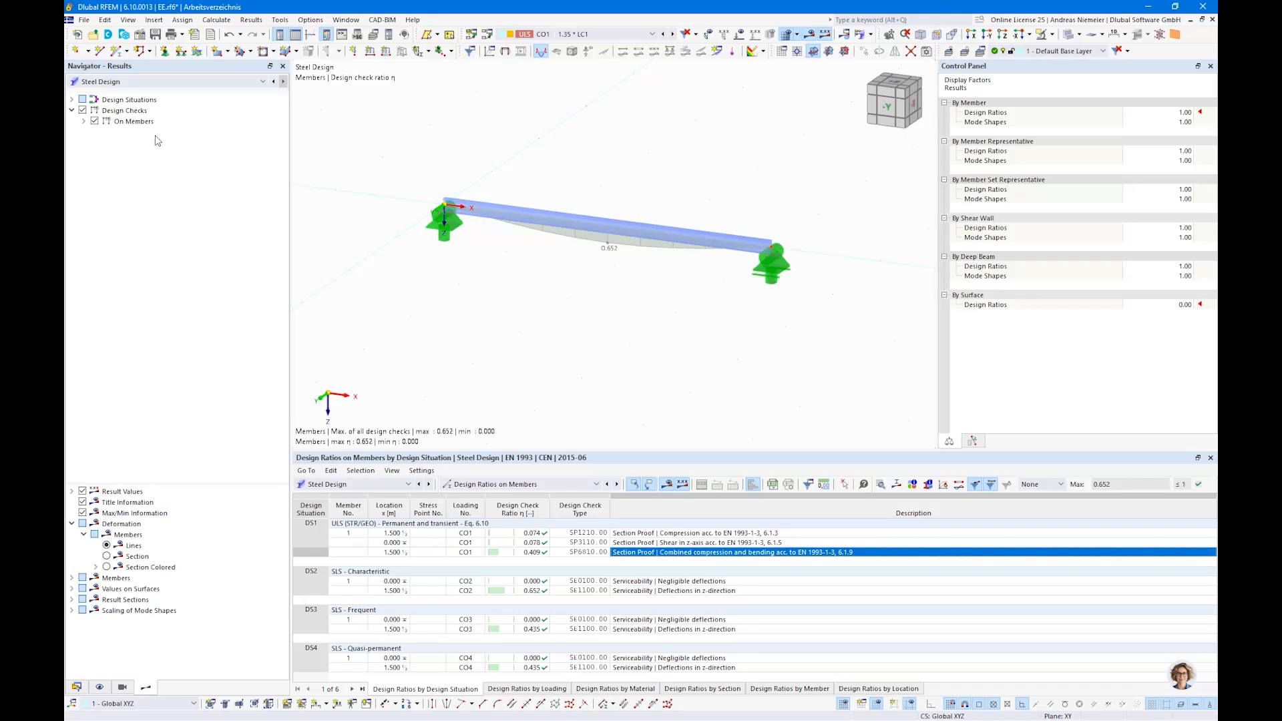
pyautogui.click(154, 97)
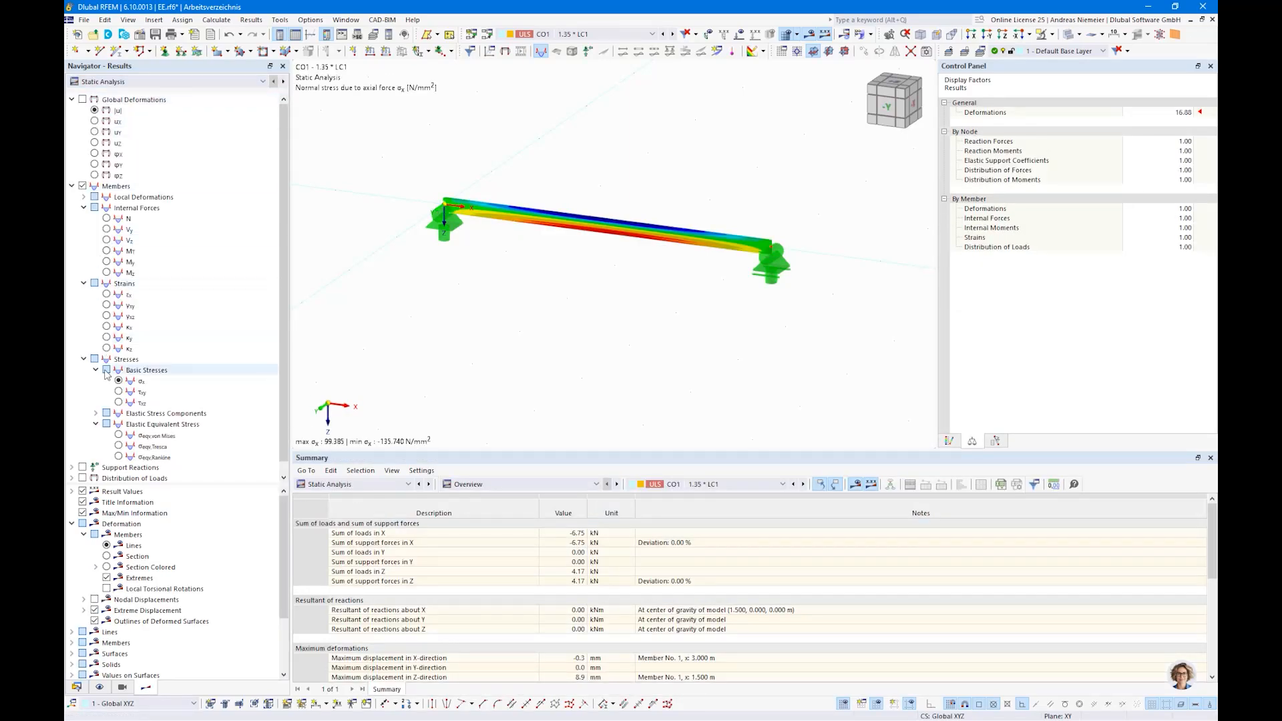
pyautogui.click(106, 250)
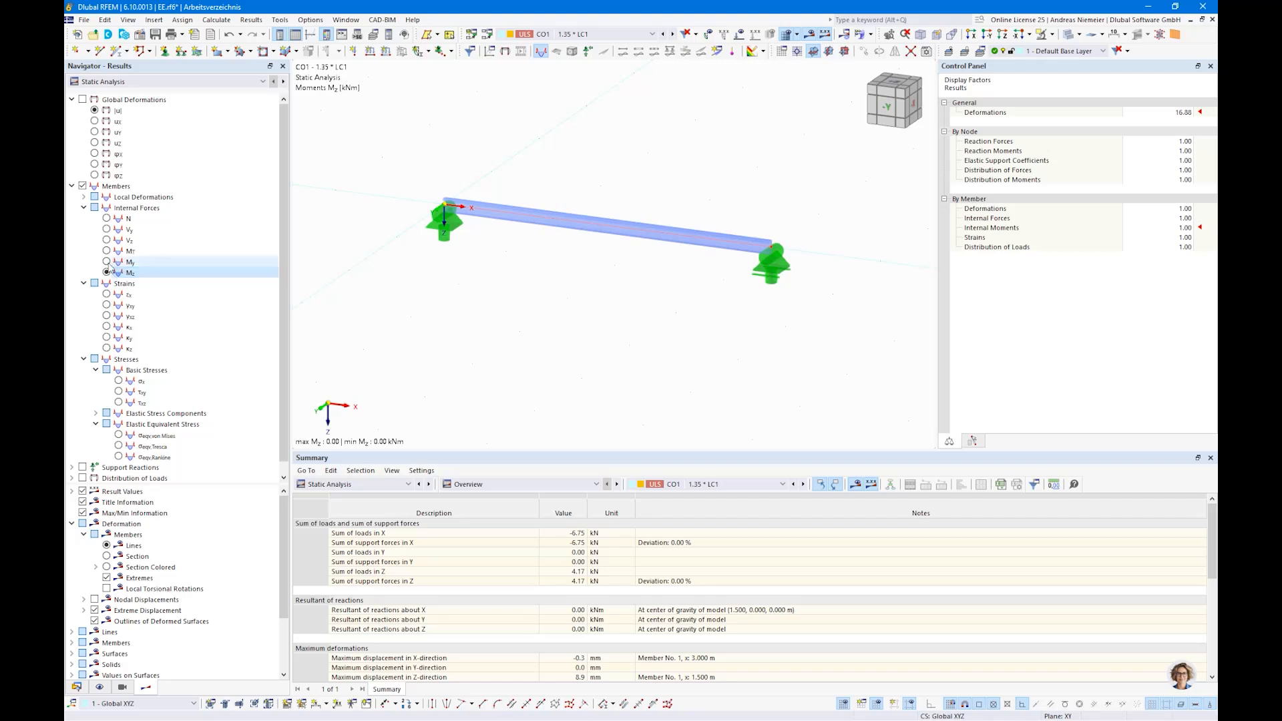
pyautogui.click(108, 262)
pyautogui.click(107, 272)
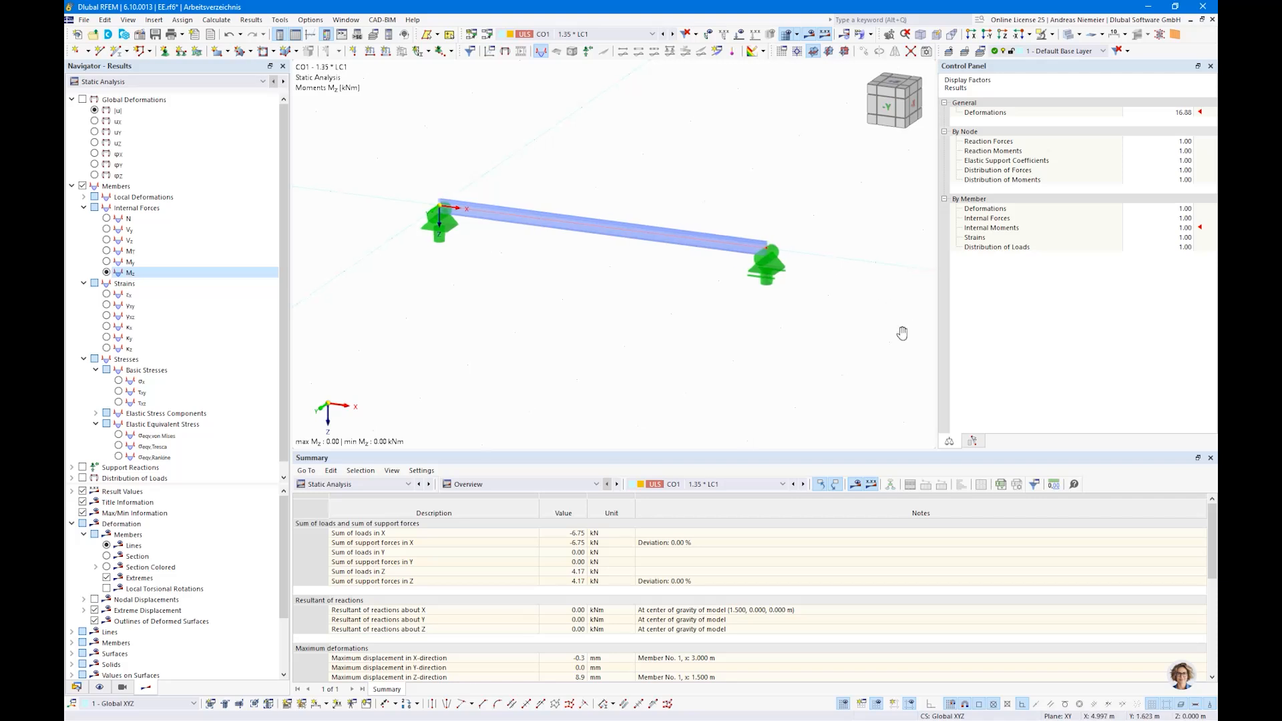
pyautogui.keyDown('ctrl'); pyautogui.moveTo(904, 332); pyautogui.dragTo(843, 340, button='middle'); pyautogui.keyUp('ctrl')
pyautogui.scroll(-1, 757, 350)
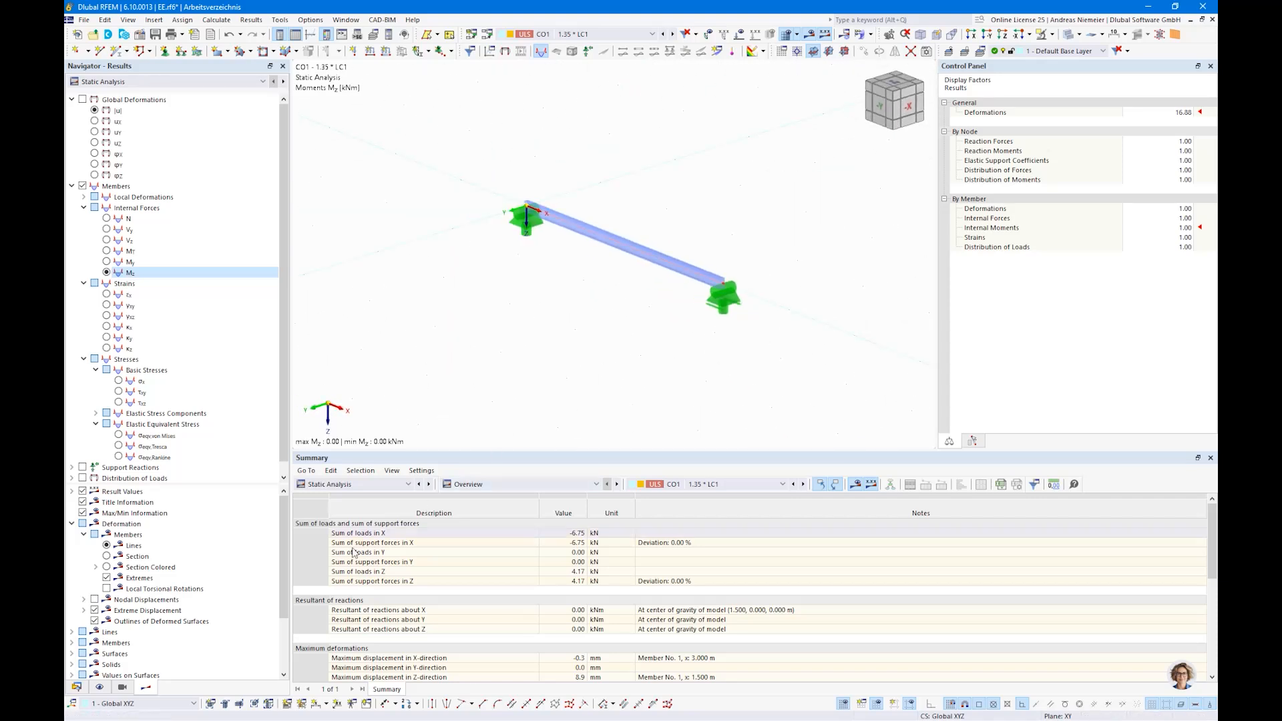
# - Create an imperfection case of type Local Imperfections, assigned to all load combinations without an assigned imperfection case
pyautogui.click(78, 689)
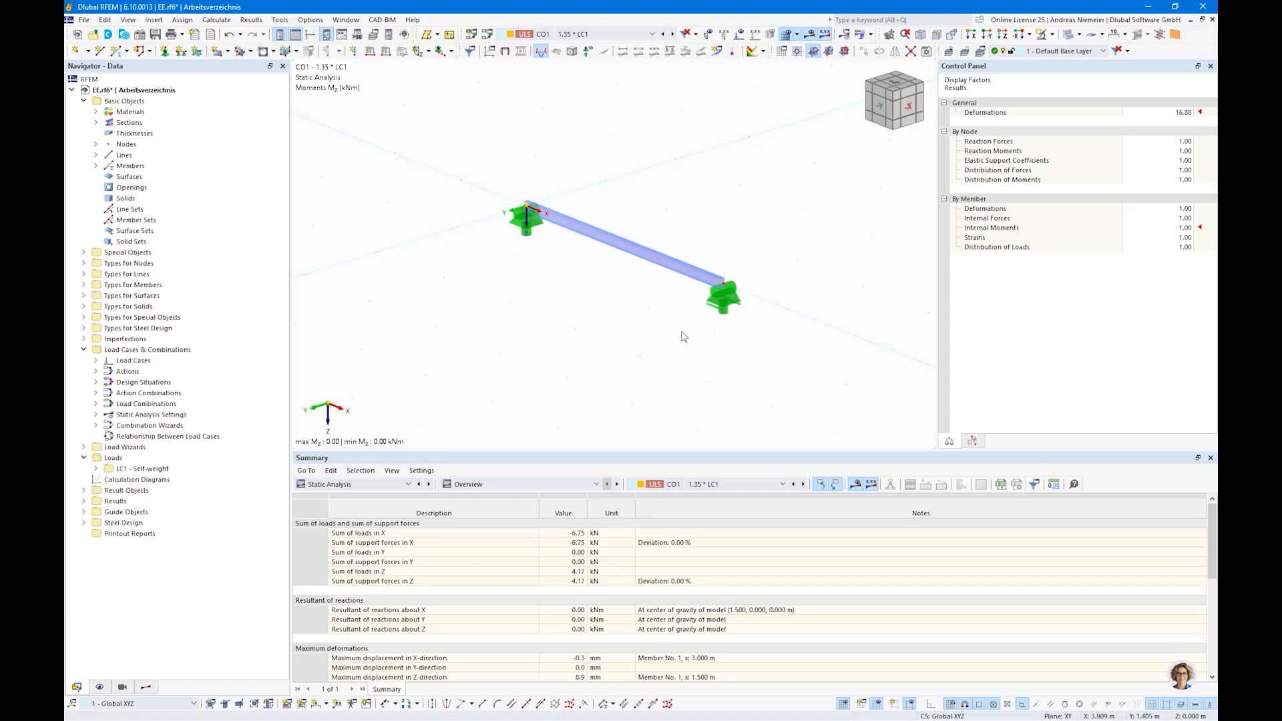
pyautogui.moveTo(605, 325); pyautogui.dragTo(537, 326, button='middle')
pyautogui.keyDown('ctrl'); pyautogui.moveTo(537, 326); pyautogui.dragTo(573, 328, button='middle'); pyautogui.keyUp('ctrl')
pyautogui.scroll(1, 573, 327)
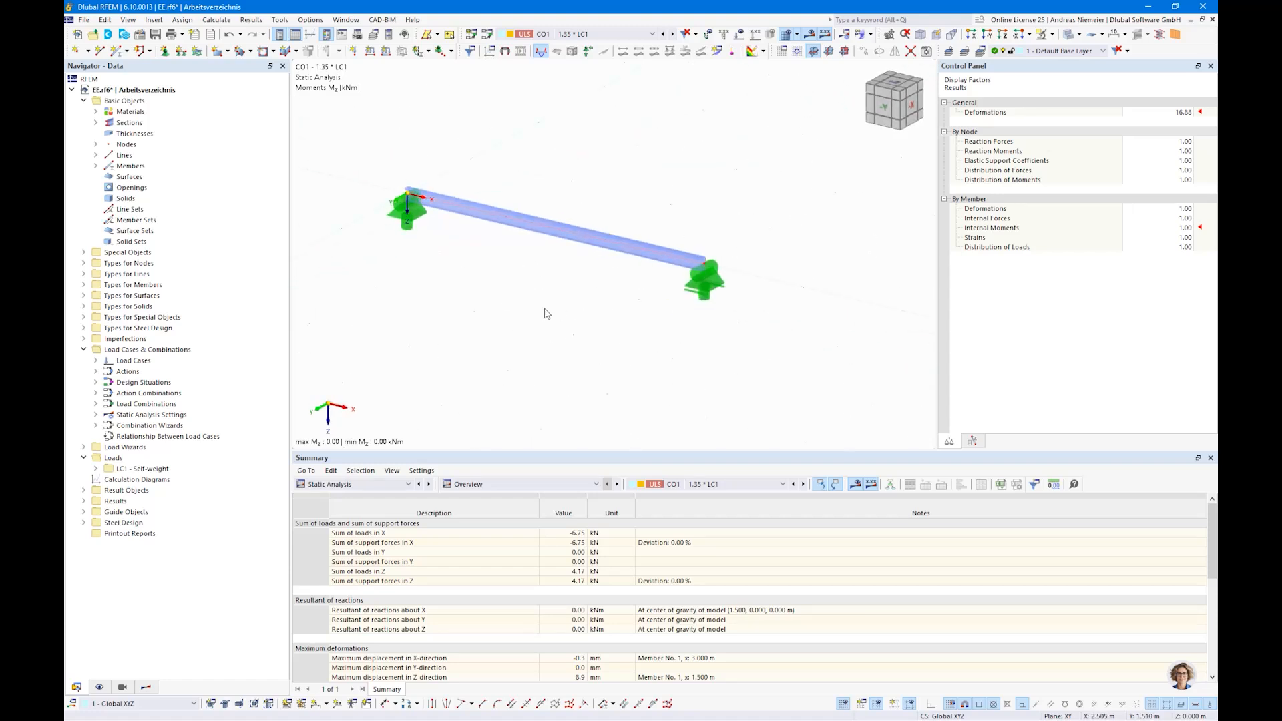
pyautogui.click(83, 350)
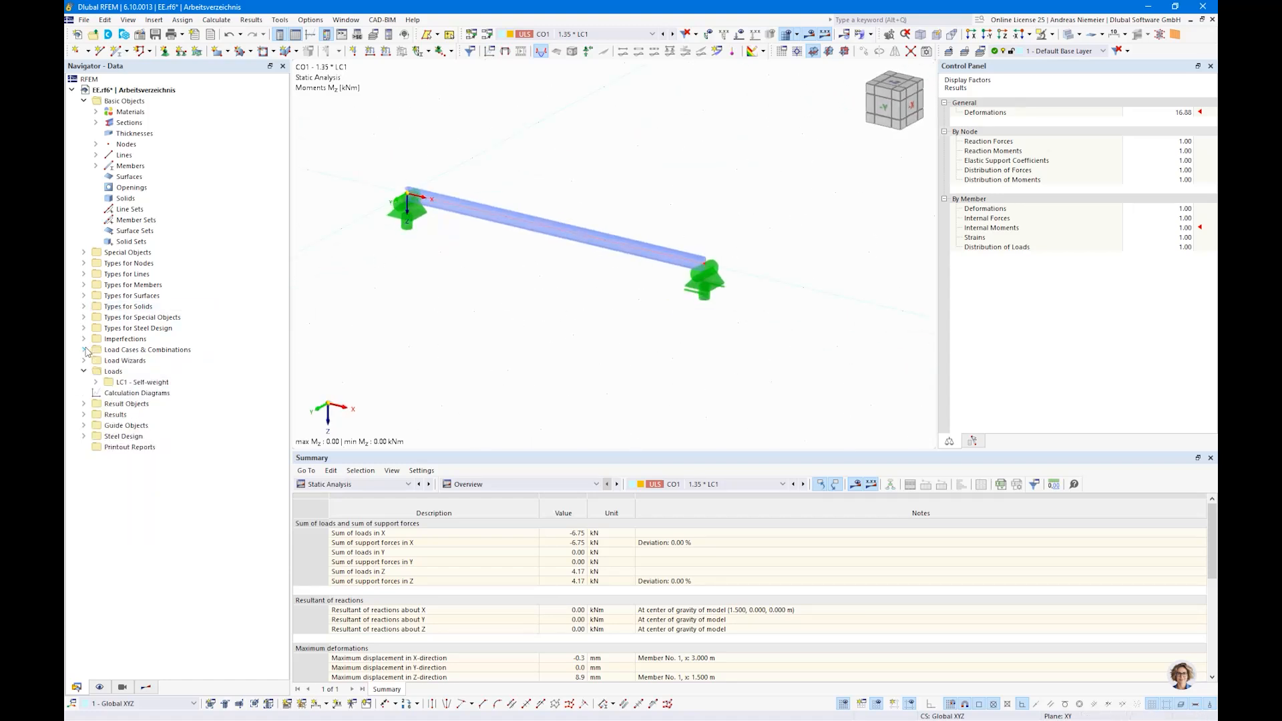
pyautogui.click(83, 339)
pyautogui.click(106, 349)
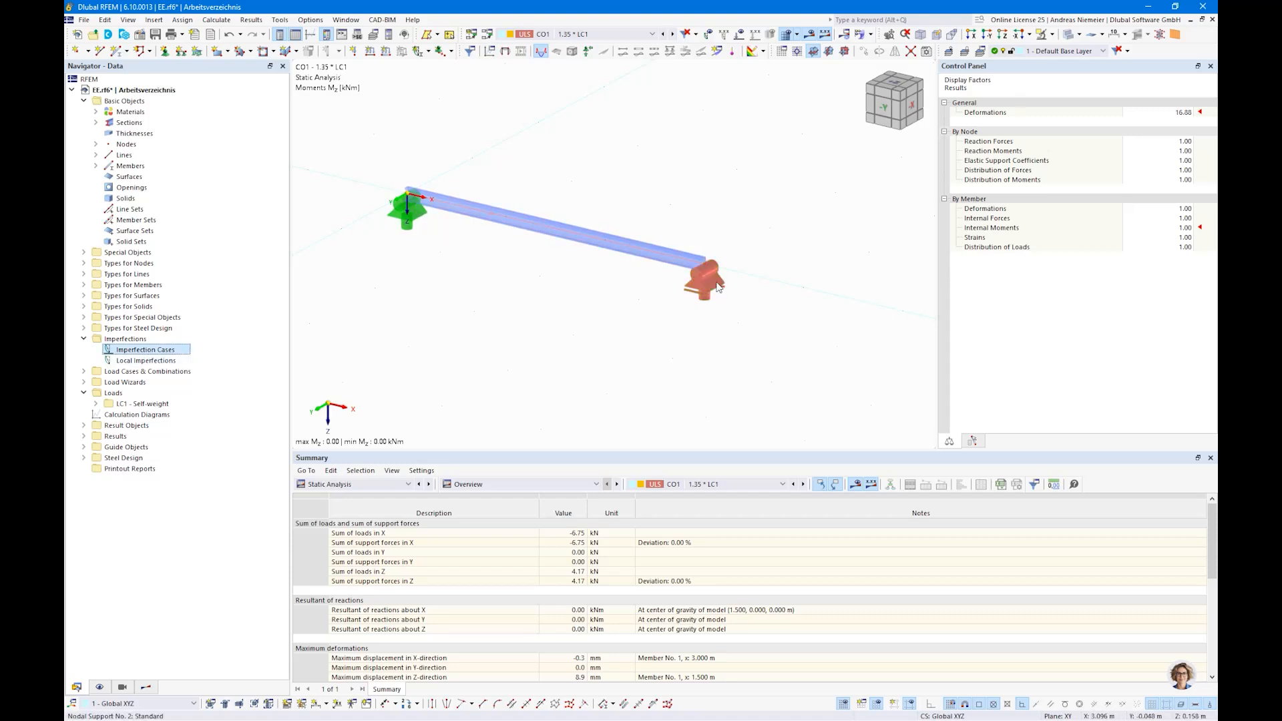
pyautogui.doubleClick(143, 350)
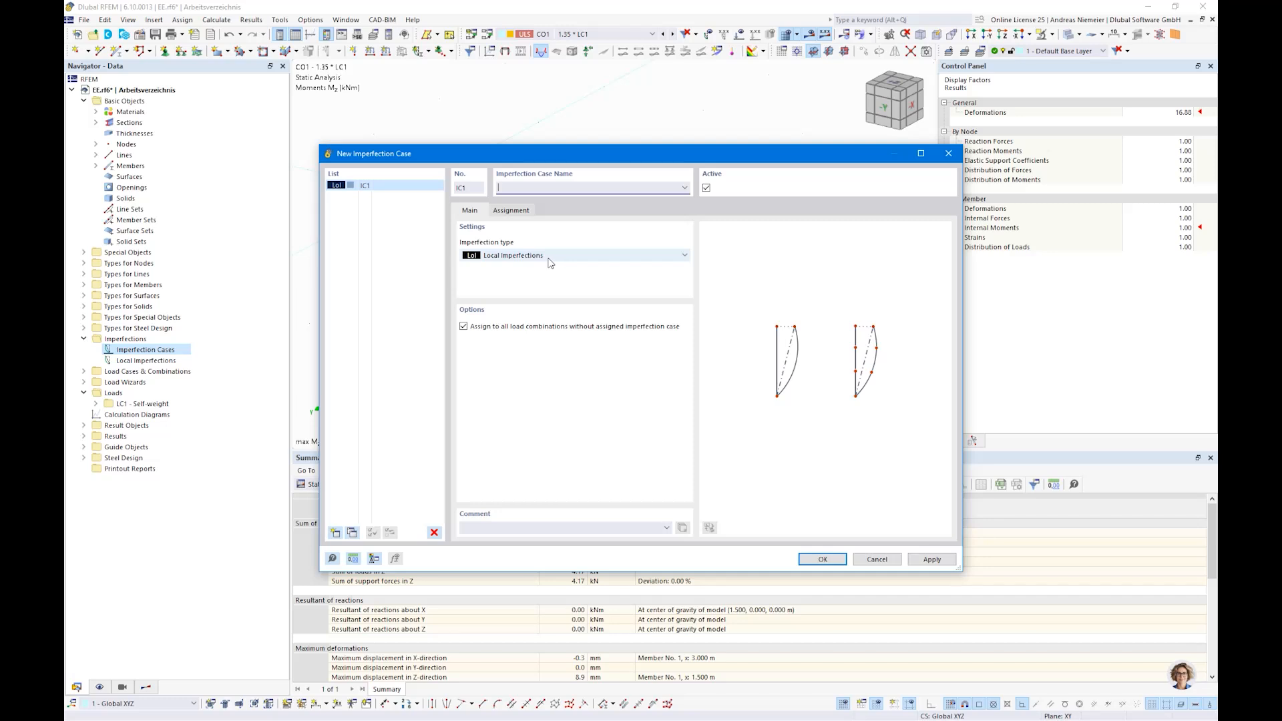
pyautogui.click(827, 556)
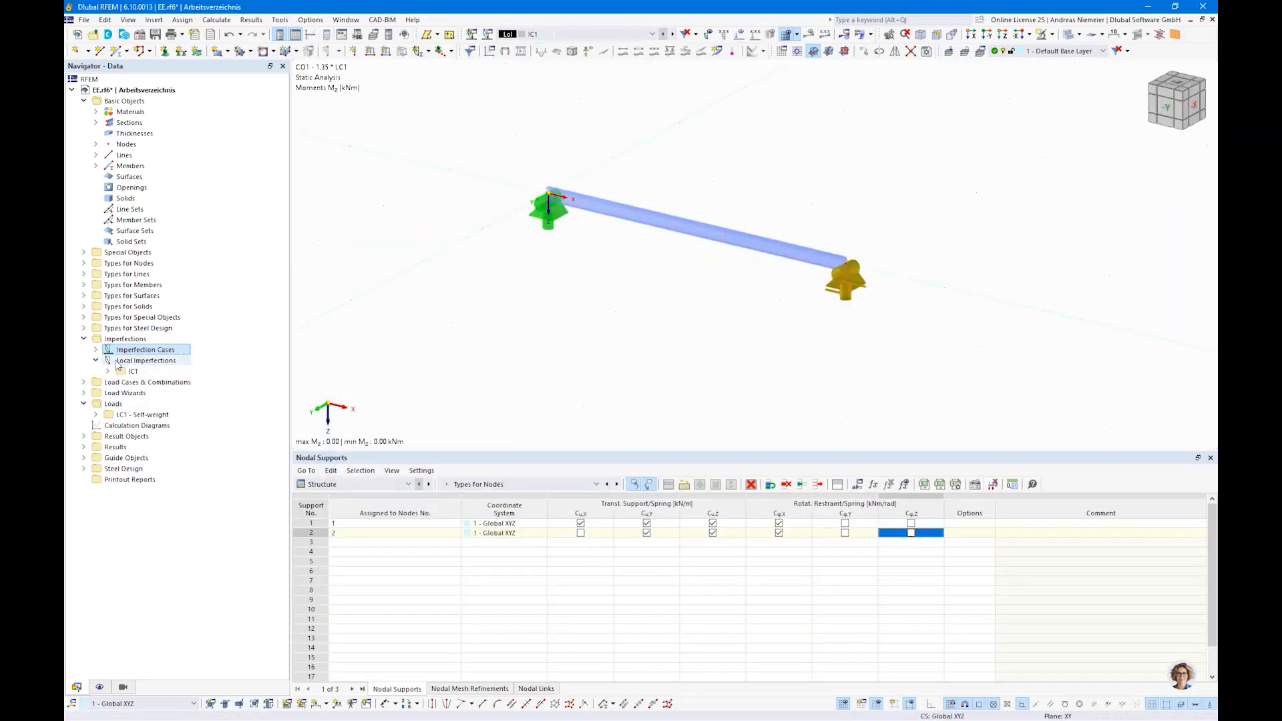
# - Start a new member imperfection in case IC1 with type Initial Bow and definition type EN 1993-1-1
pyautogui.click(129, 371)
pyautogui.click(108, 371)
pyautogui.doubleClick(152, 382)
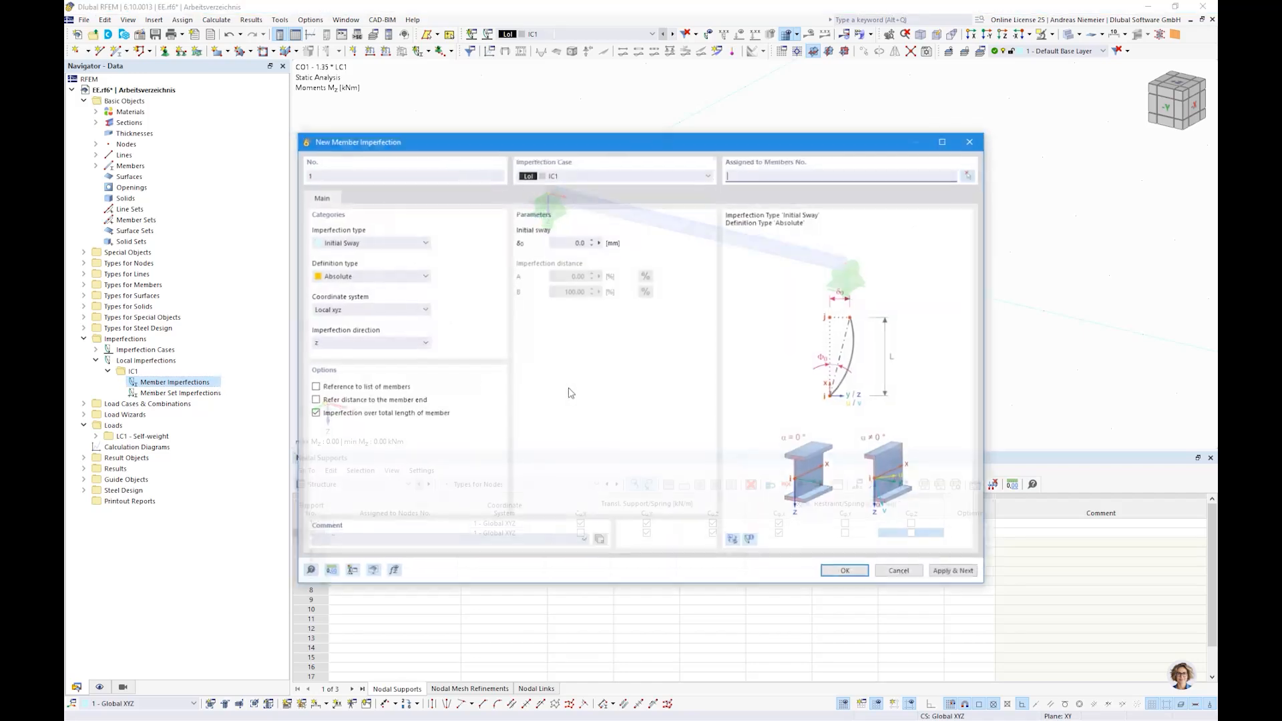
pyautogui.click(354, 243)
pyautogui.click(353, 263)
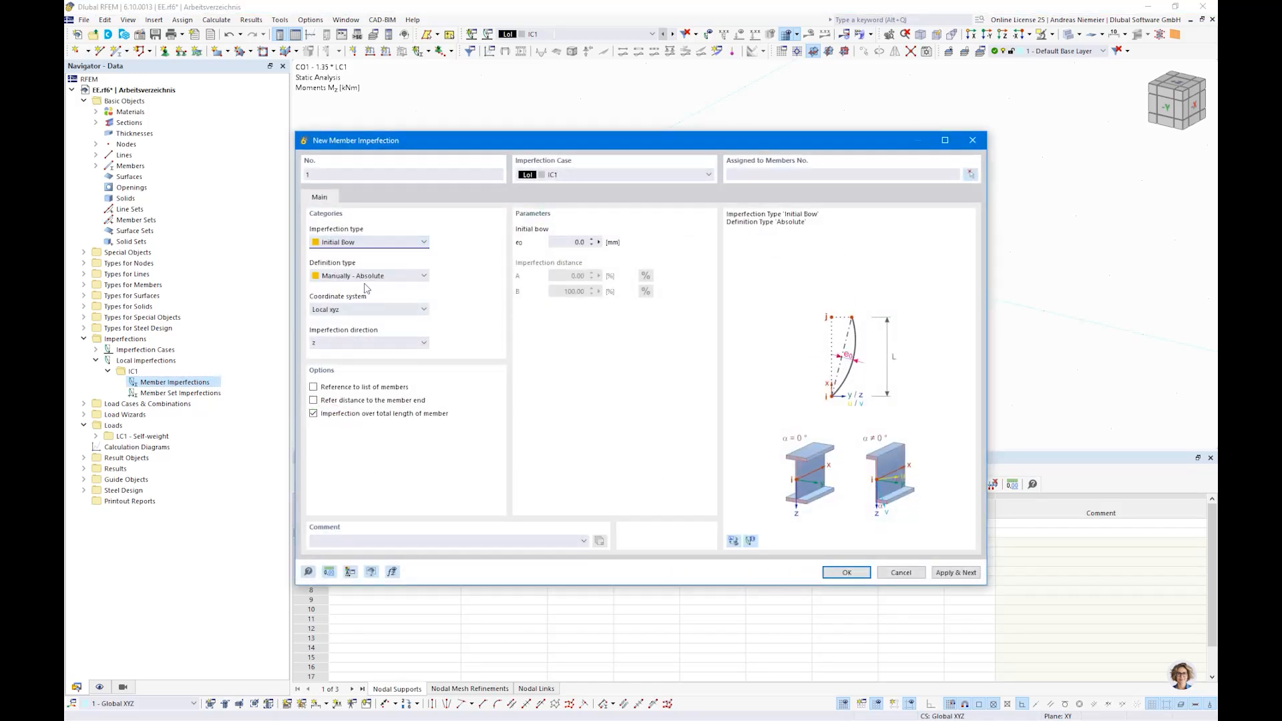
pyautogui.click(366, 276)
pyautogui.click(358, 374)
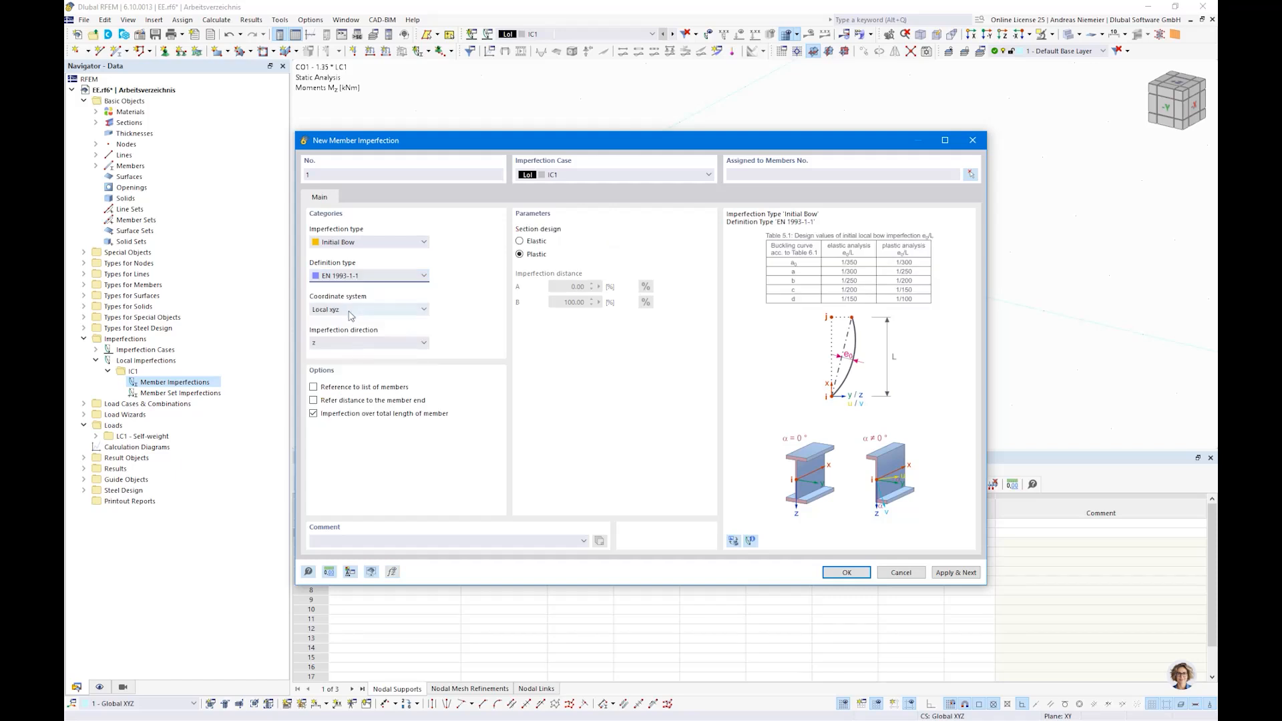
# - Set the member imperfection to the local xyz system, direction y, with elastic section design
pyautogui.click(350, 311)
pyautogui.click(356, 319)
pyautogui.click(366, 344)
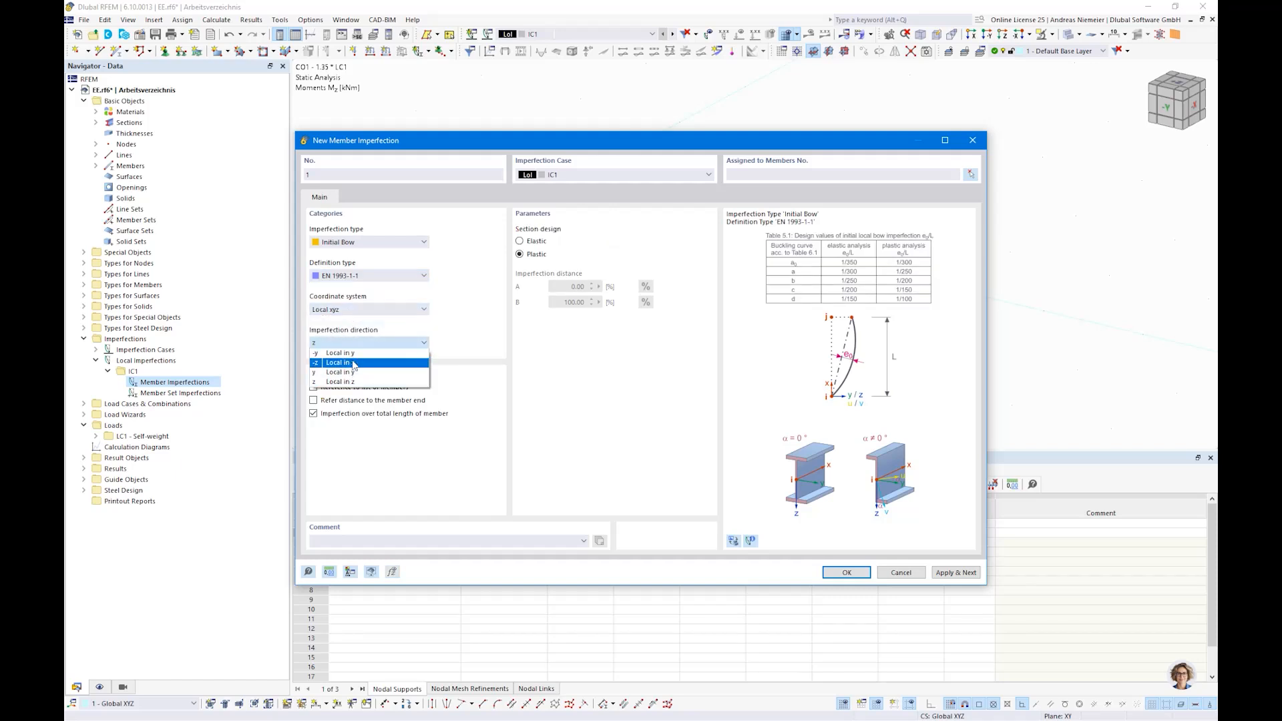
pyautogui.click(355, 366)
pyautogui.click(529, 241)
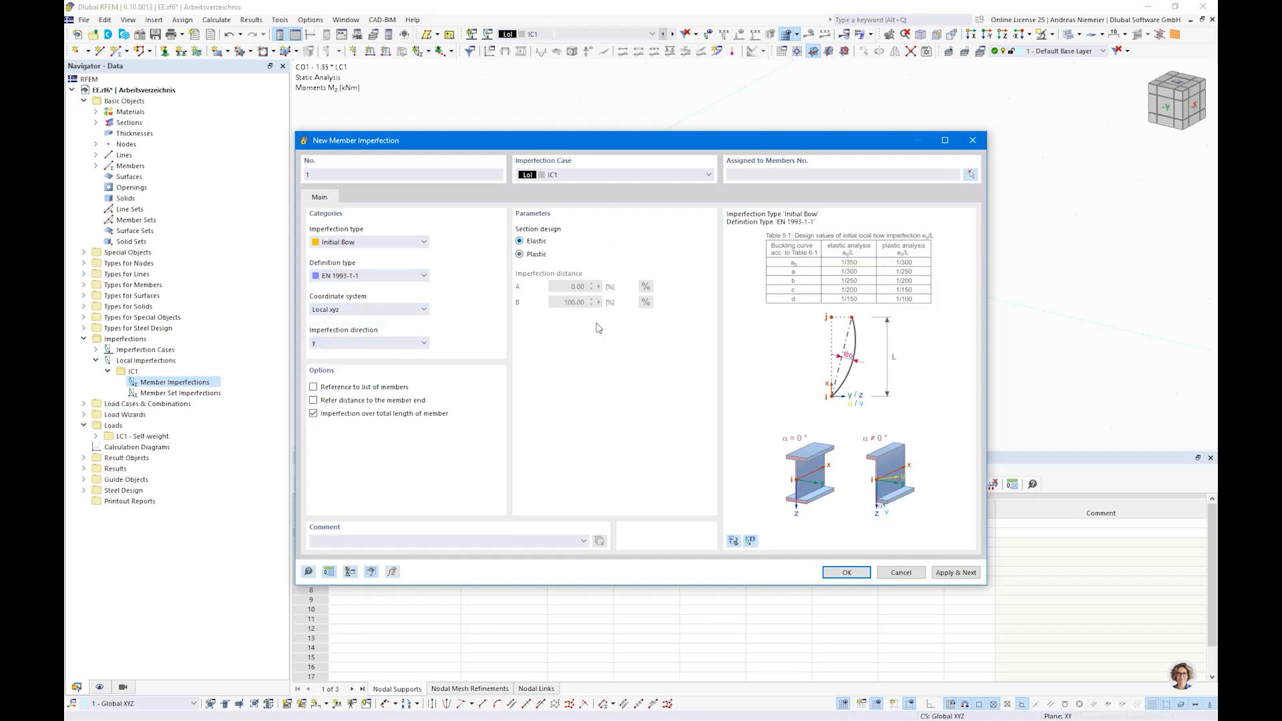
# - Assign the initial bow imperfection to the beam member and display it on the model
pyautogui.click(846, 573)
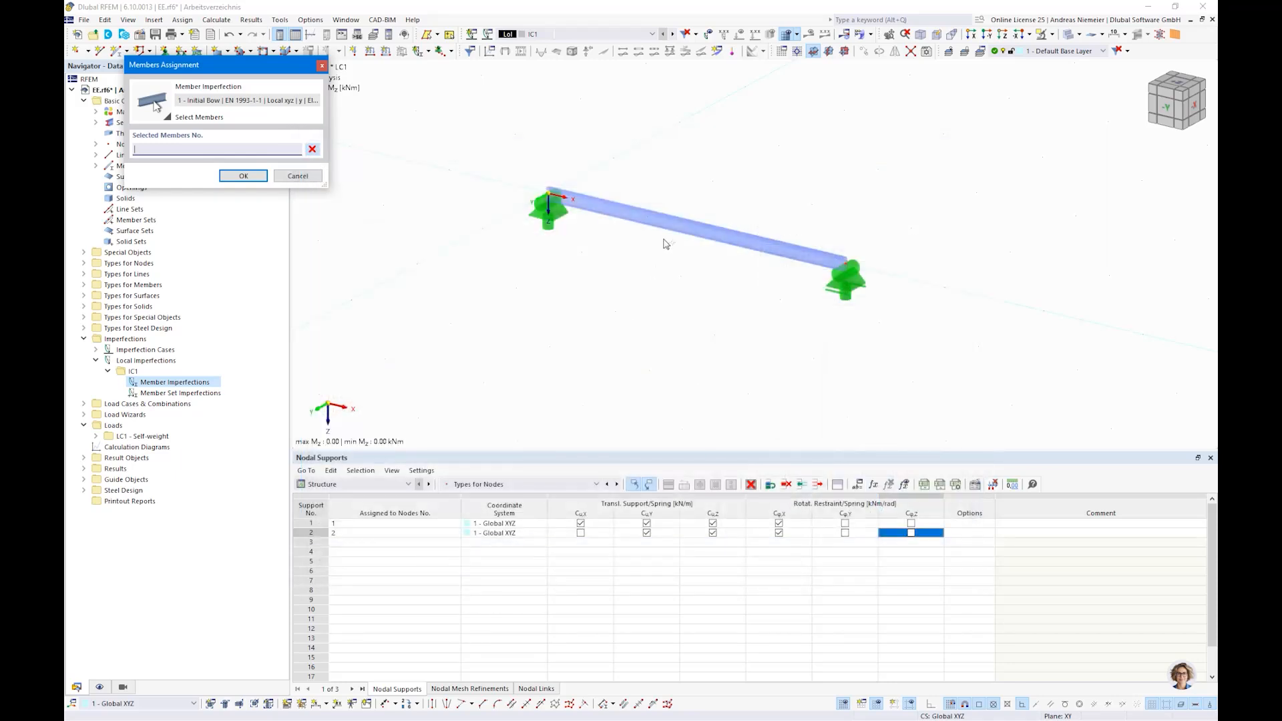
pyautogui.click(243, 176)
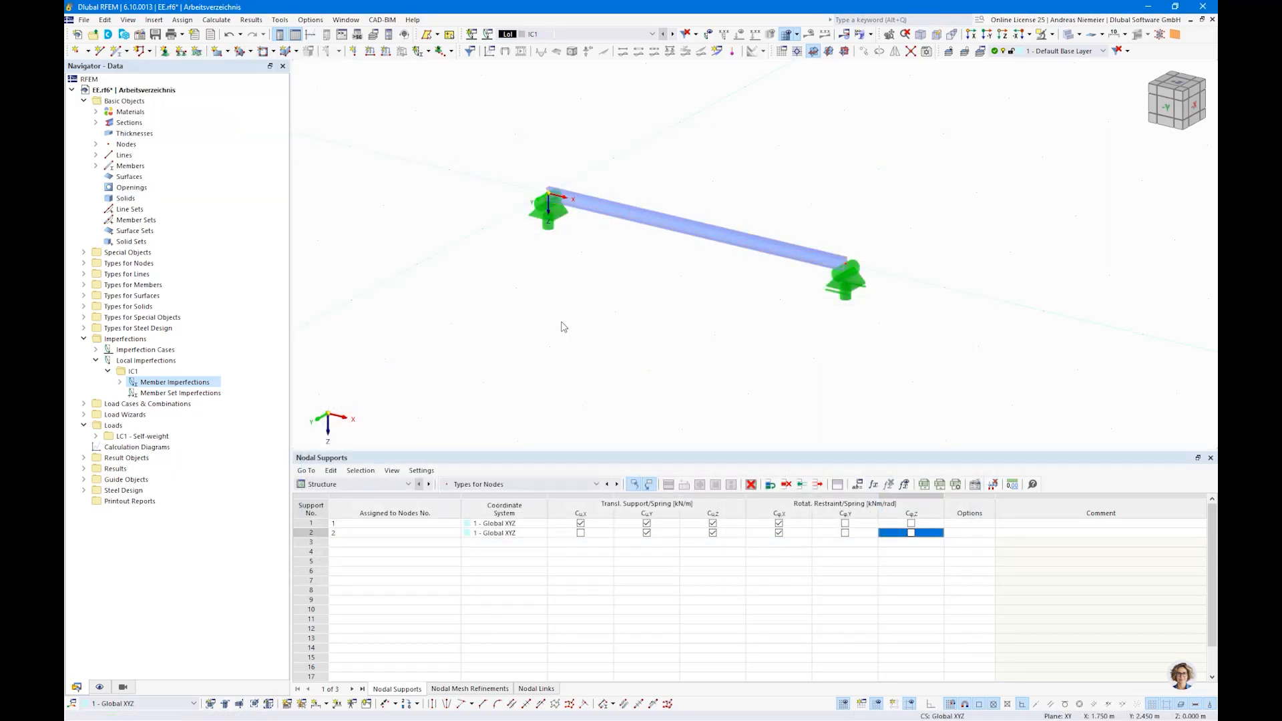
pyautogui.click(709, 34)
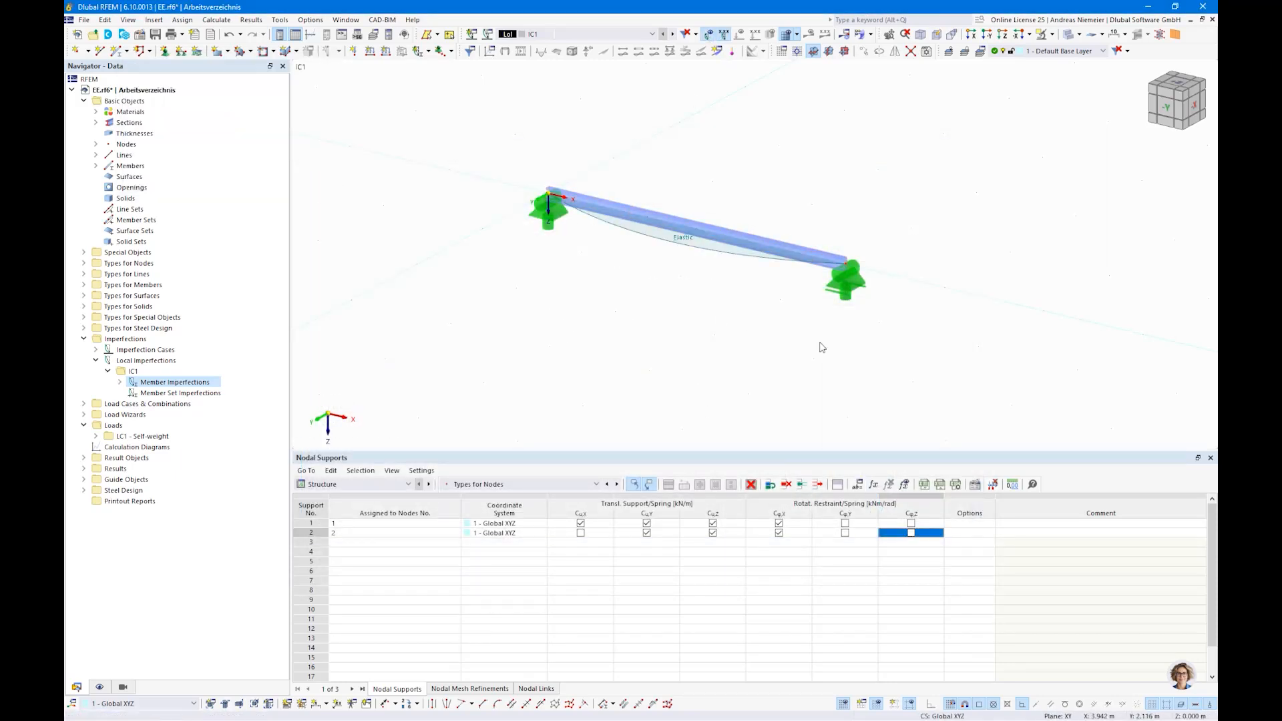
pyautogui.keyDown('ctrl'); pyautogui.moveTo(822, 347); pyautogui.dragTo(794, 357, button='middle'); pyautogui.keyUp('ctrl')
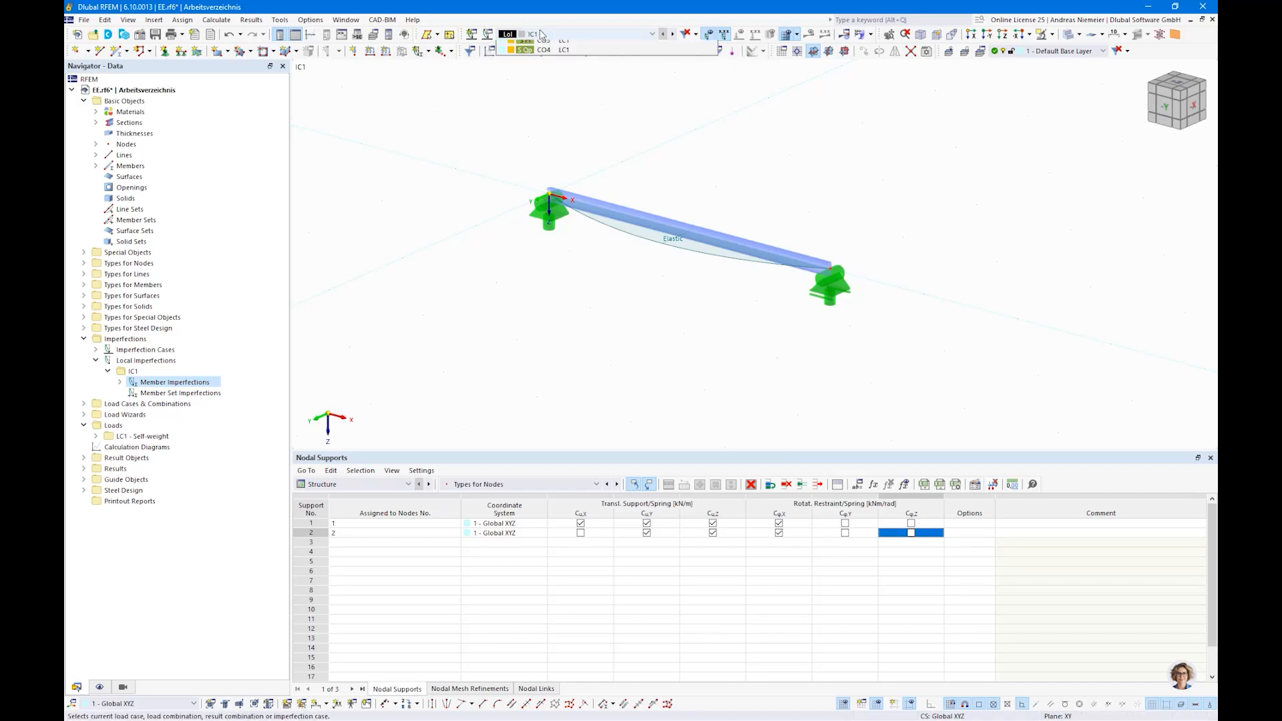
# - Make load combination CO1 current and delete the serviceability design situations DS2 to DS4
pyautogui.click(528, 34)
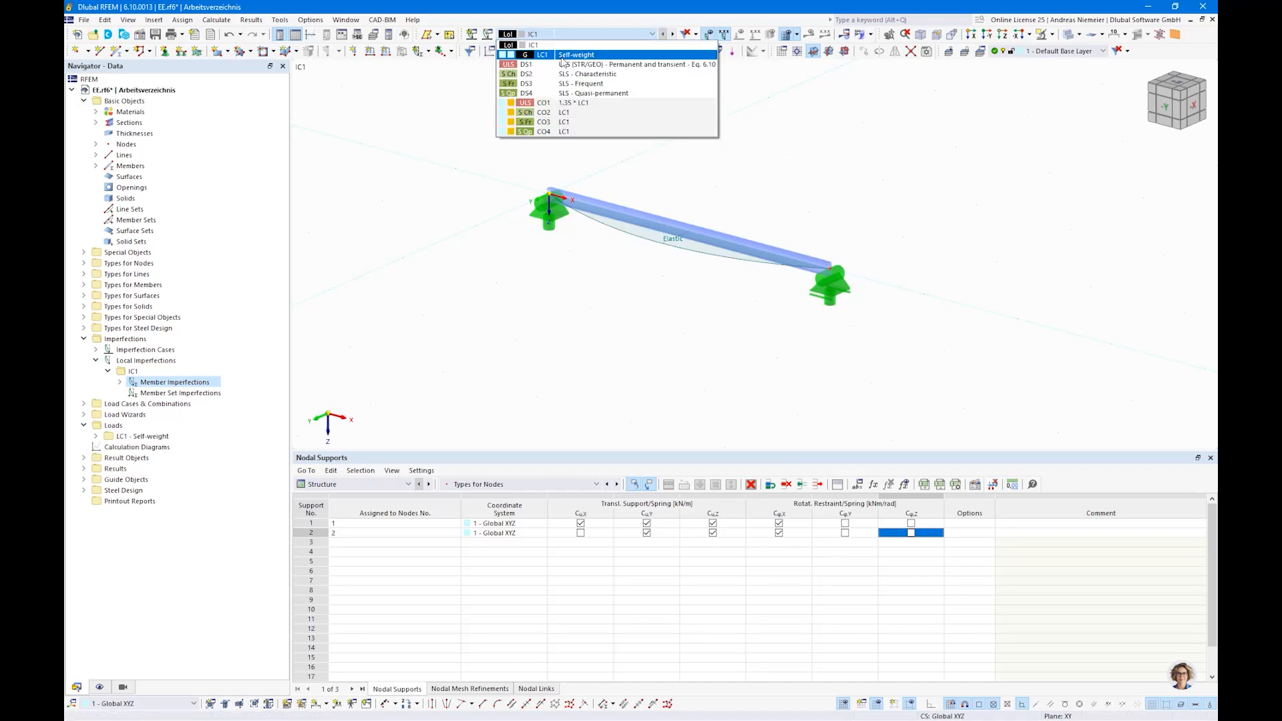
pyautogui.click(577, 103)
pyautogui.click(508, 34)
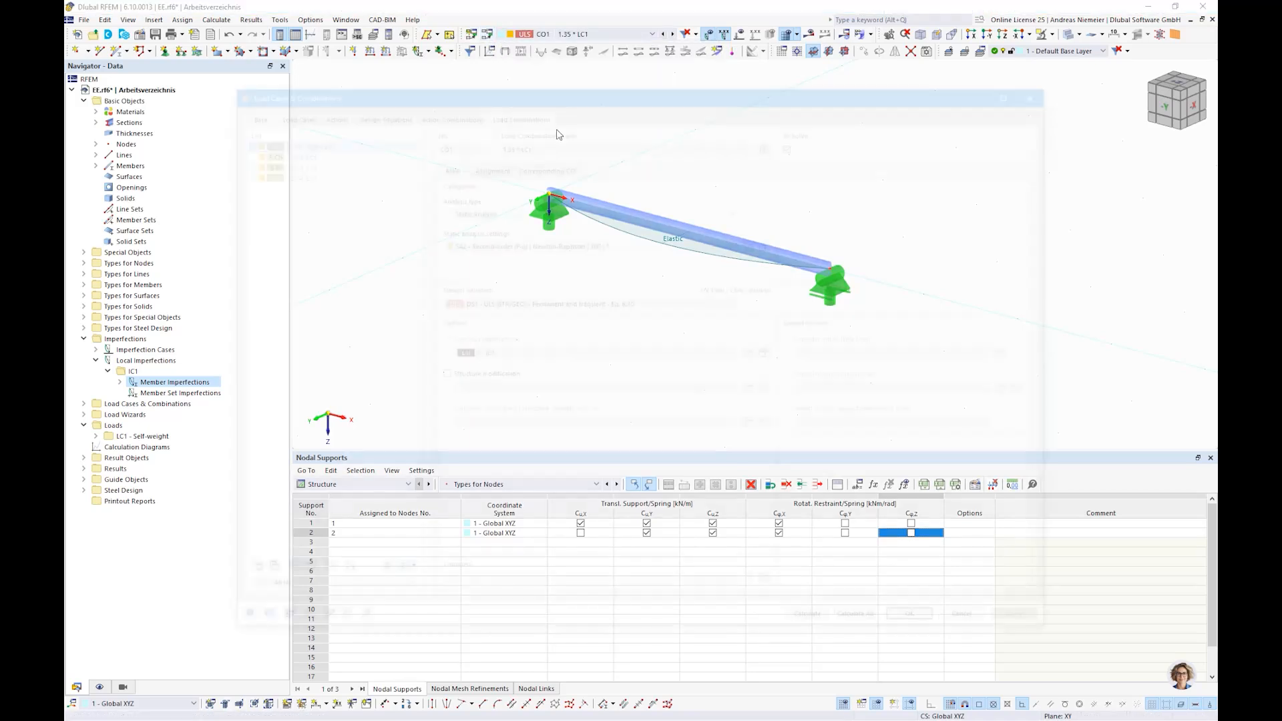
pyautogui.click(361, 114)
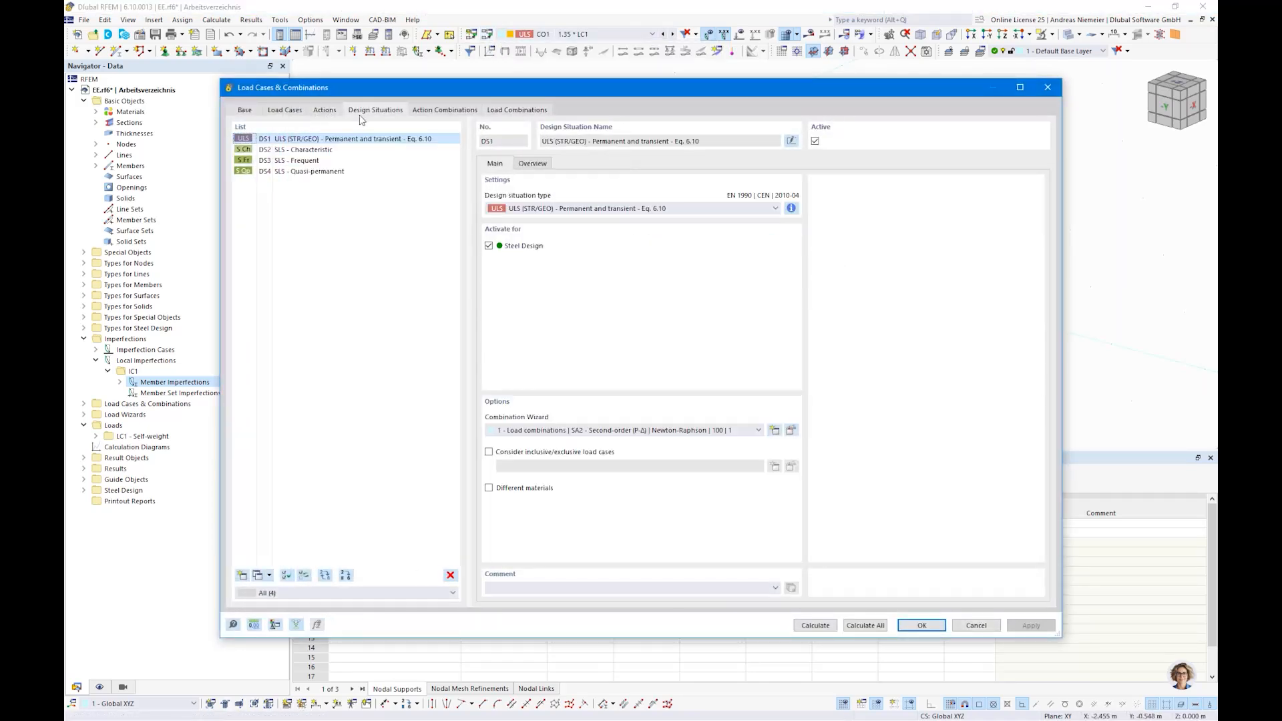
pyautogui.click(299, 160)
pyautogui.moveTo(299, 152); pyautogui.dragTo(304, 175)
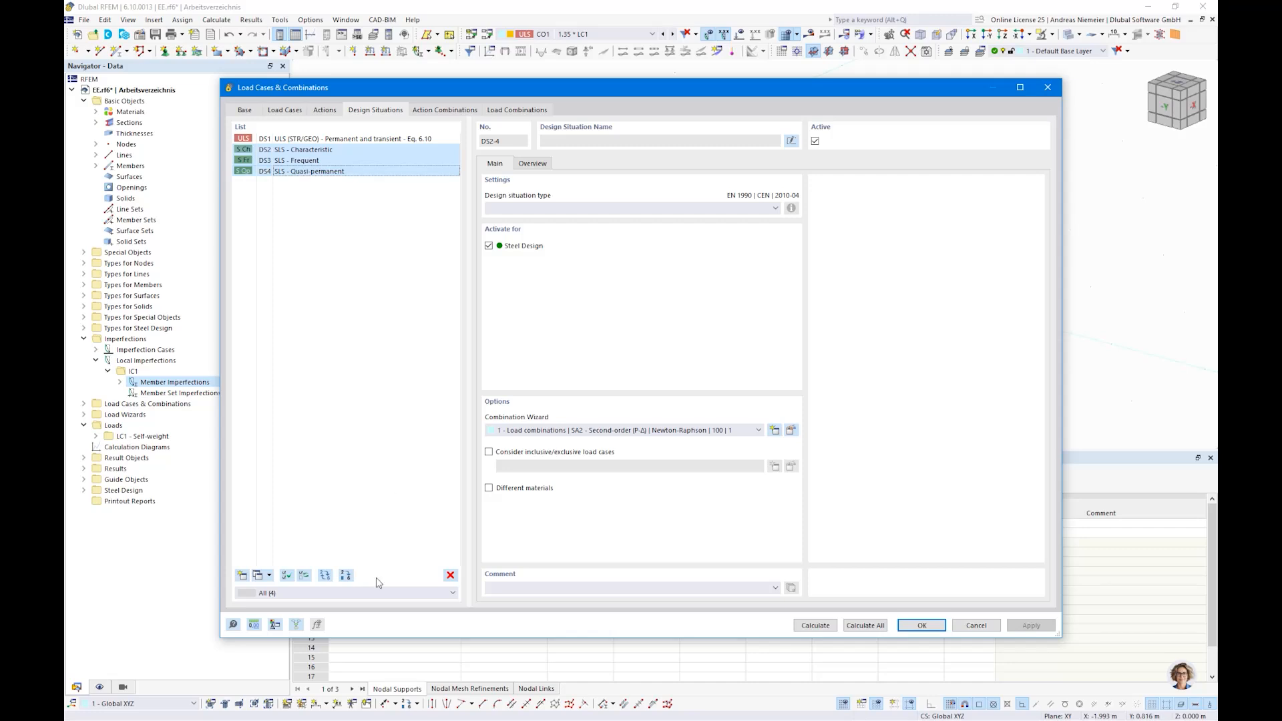
pyautogui.click(450, 576)
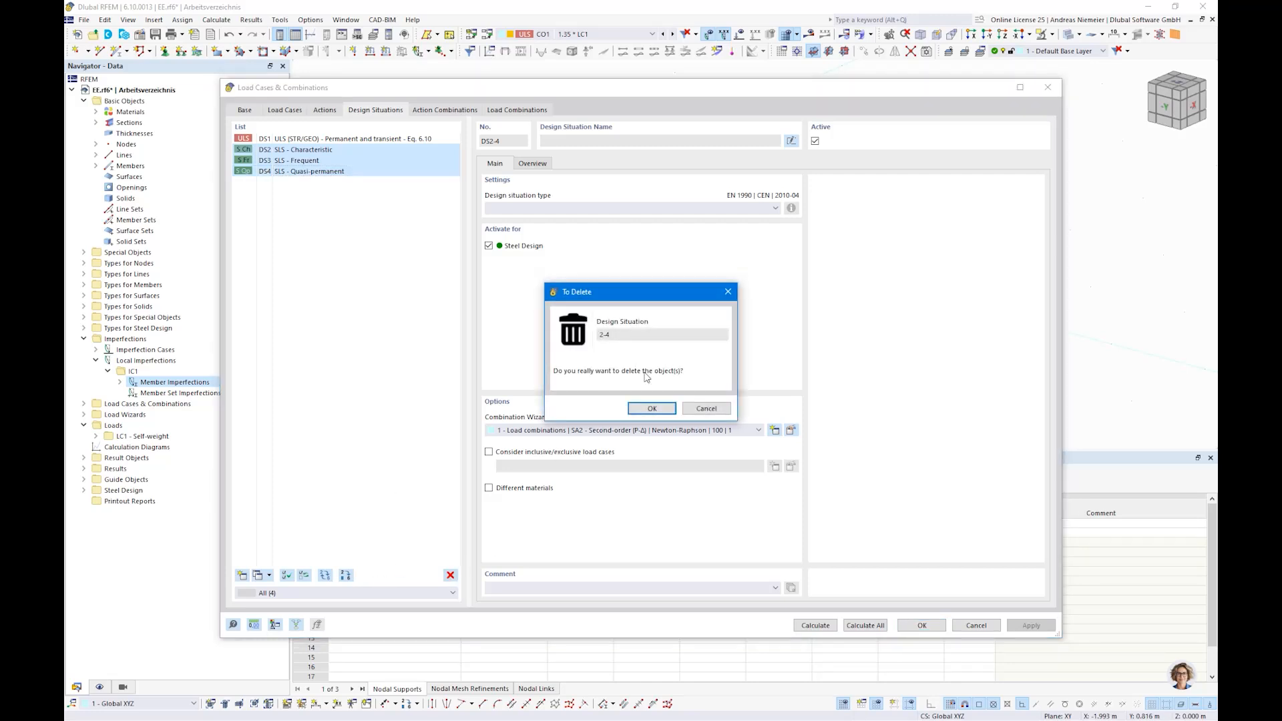
pyautogui.click(653, 409)
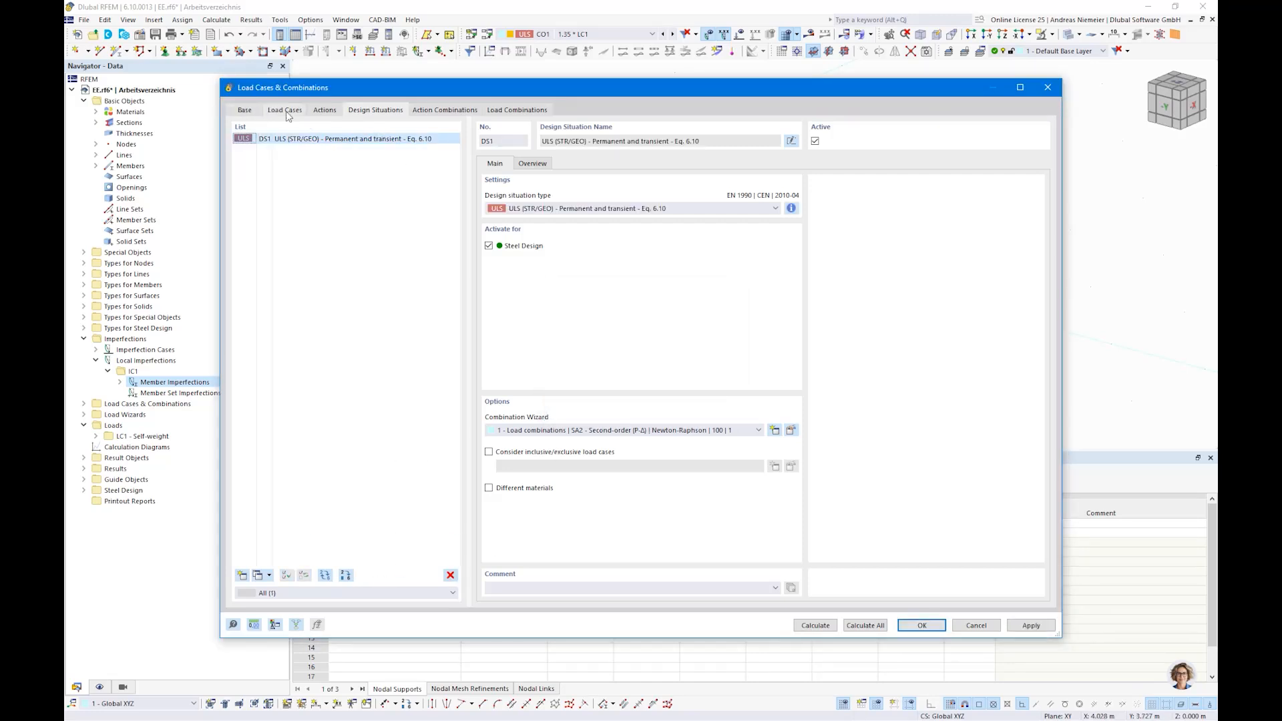
# - Set the combination wizard of design situation DS1 to static analysis settings SA3, Large deformations with Newton-Raphson
pyautogui.click(791, 430)
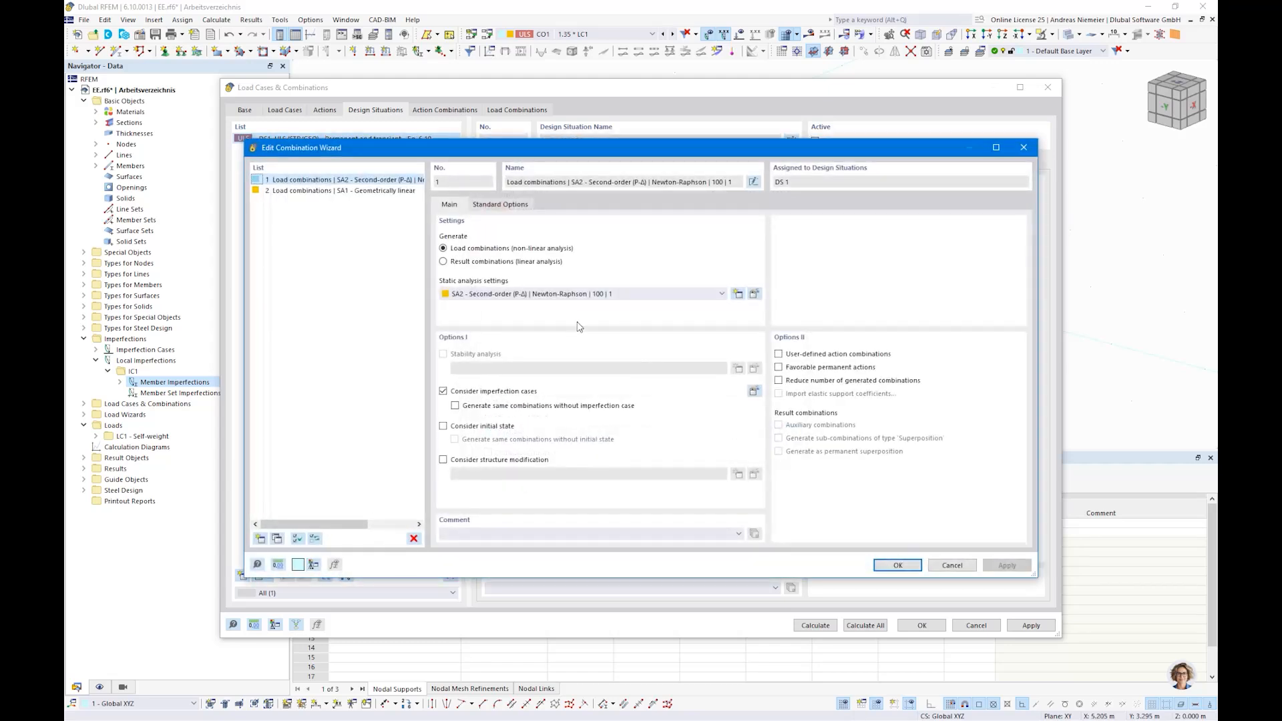
pyautogui.click(485, 298)
pyautogui.click(487, 326)
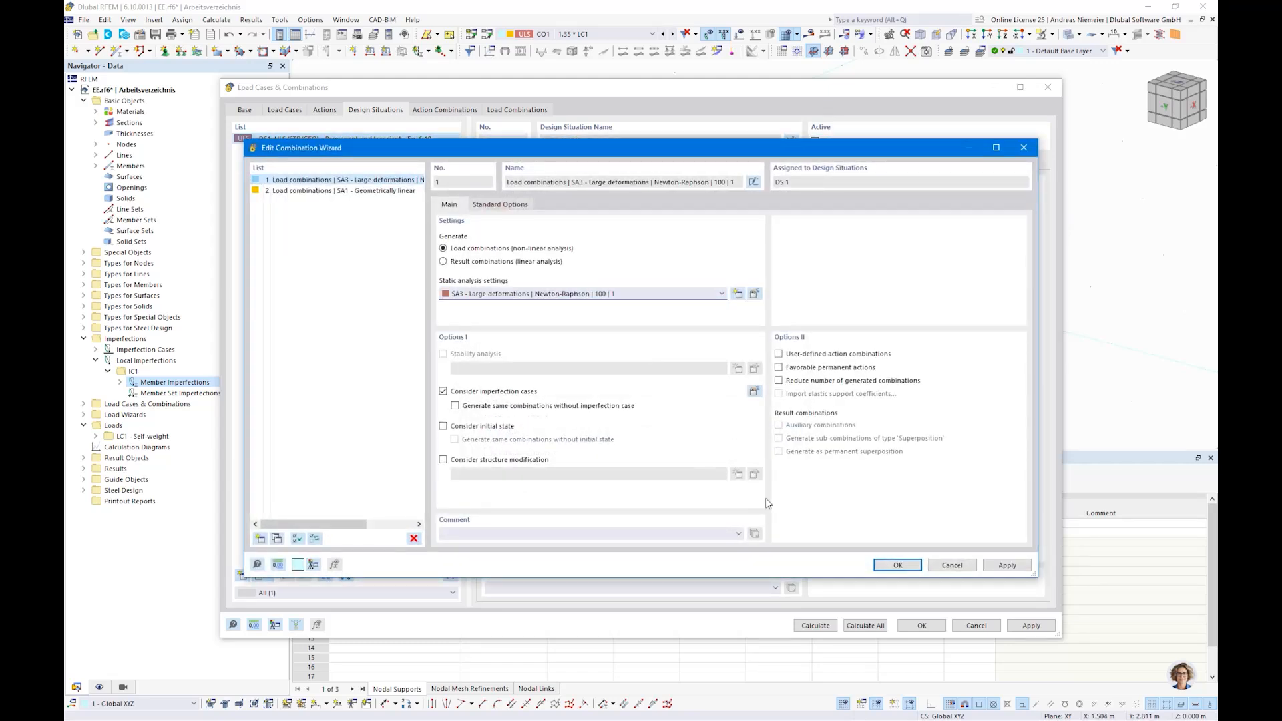
pyautogui.click(912, 564)
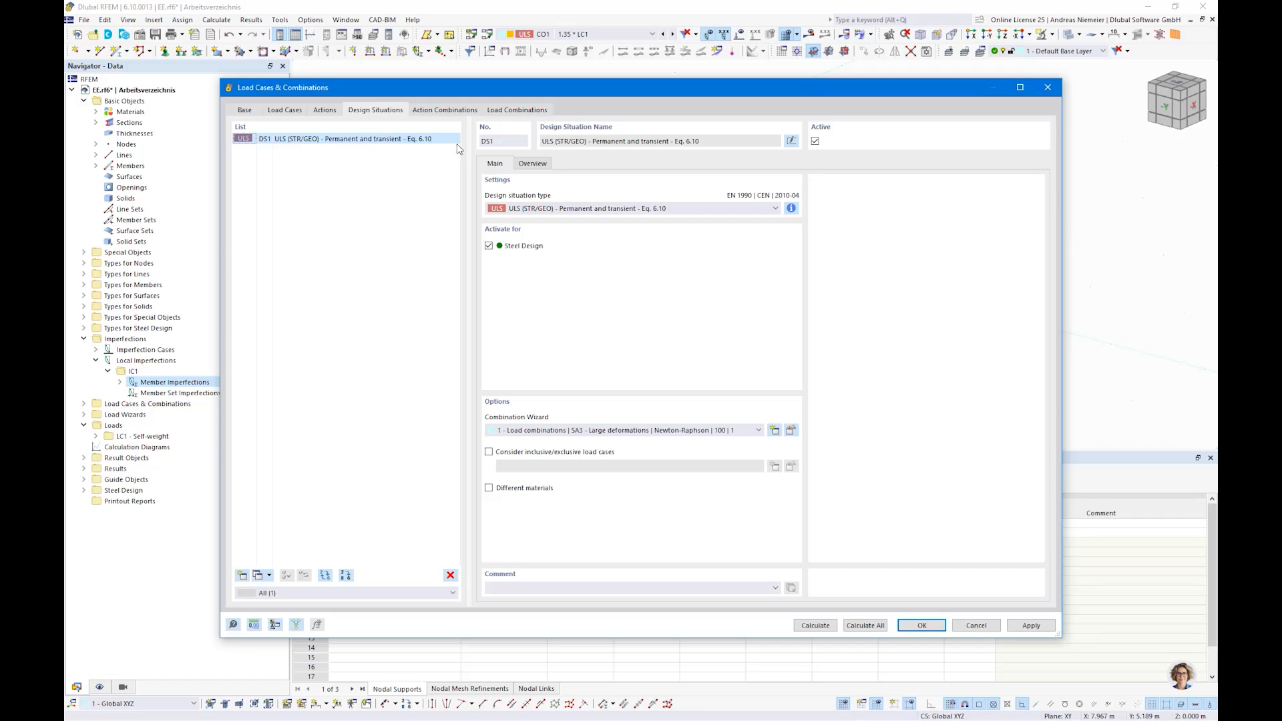
# - Calculate load combination CO1 with its assigned imperfection case IC1 and dismiss the calculation message
pyautogui.click(539, 110)
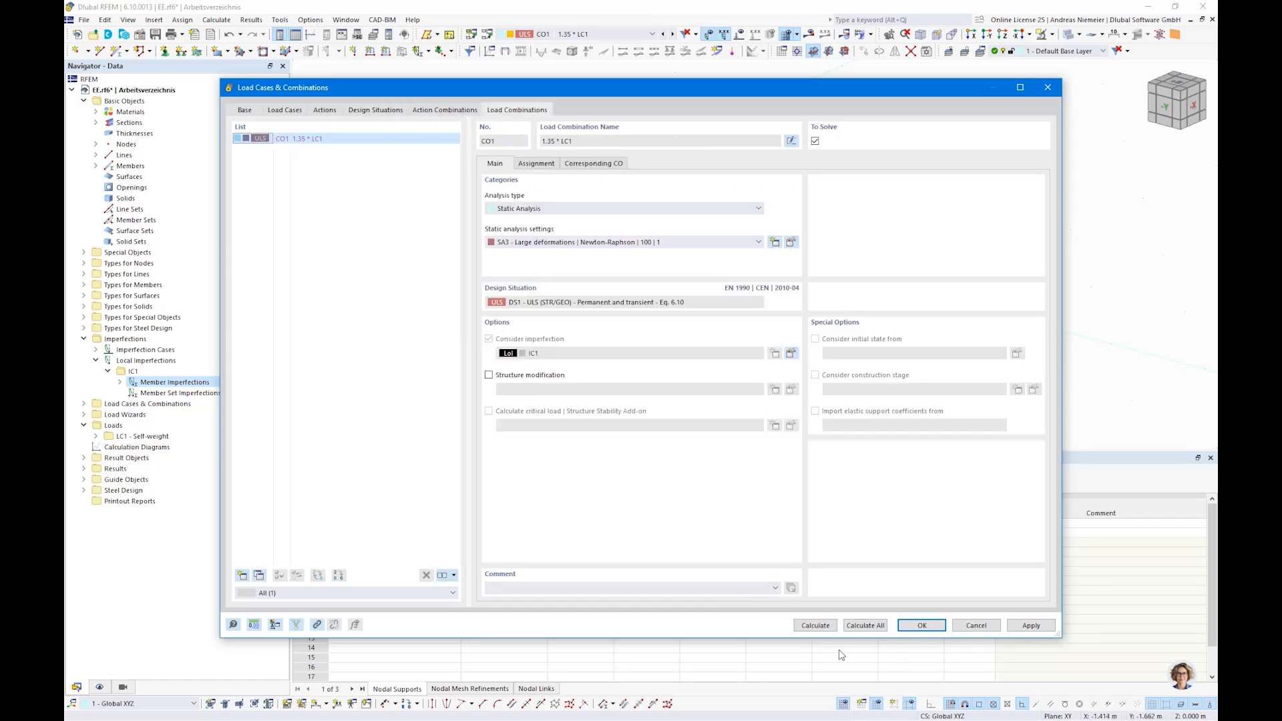
pyautogui.click(822, 626)
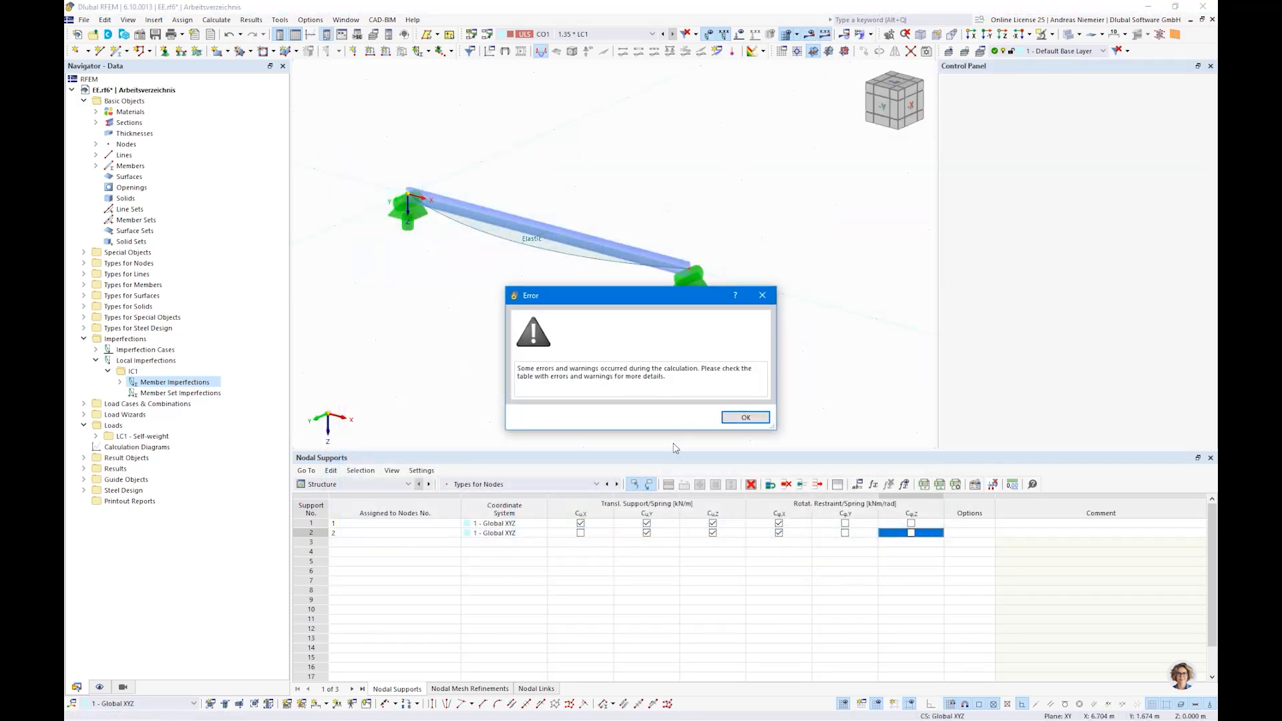
pyautogui.click(746, 418)
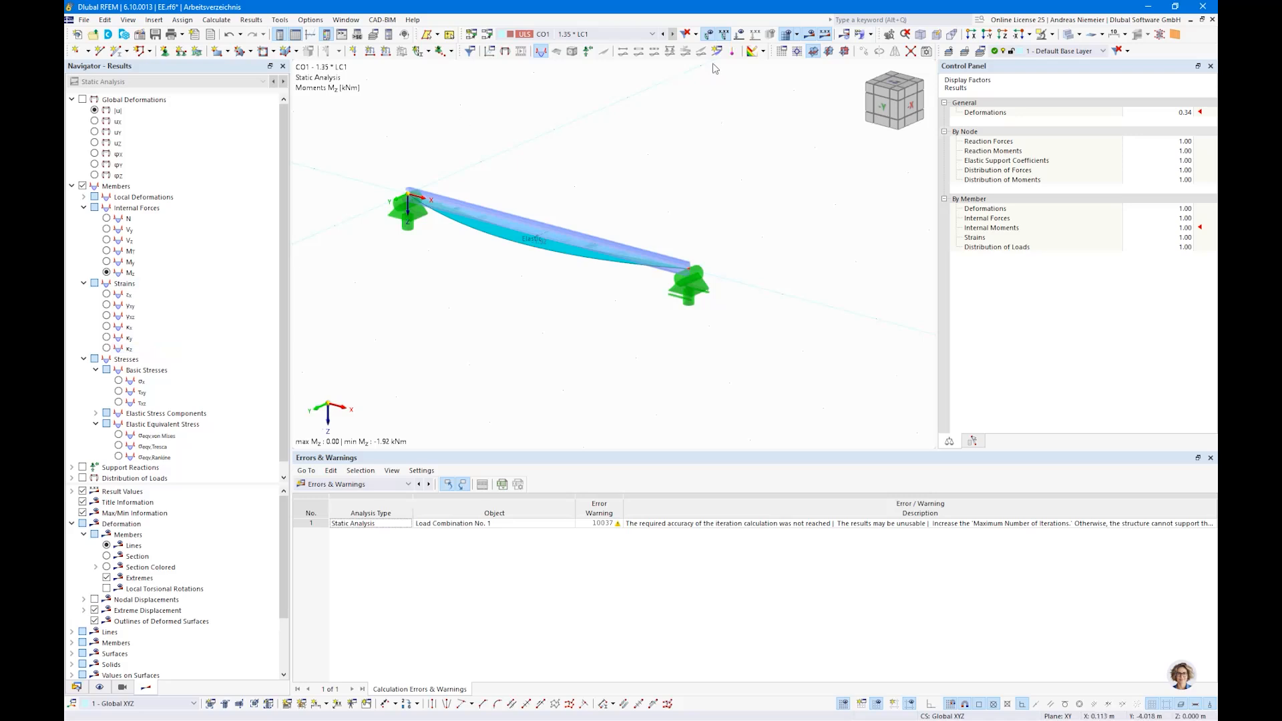
# - Hide the imperfection display and examine the beam's global deformations and internal forces from N through Mz for CO1
pyautogui.click(711, 35)
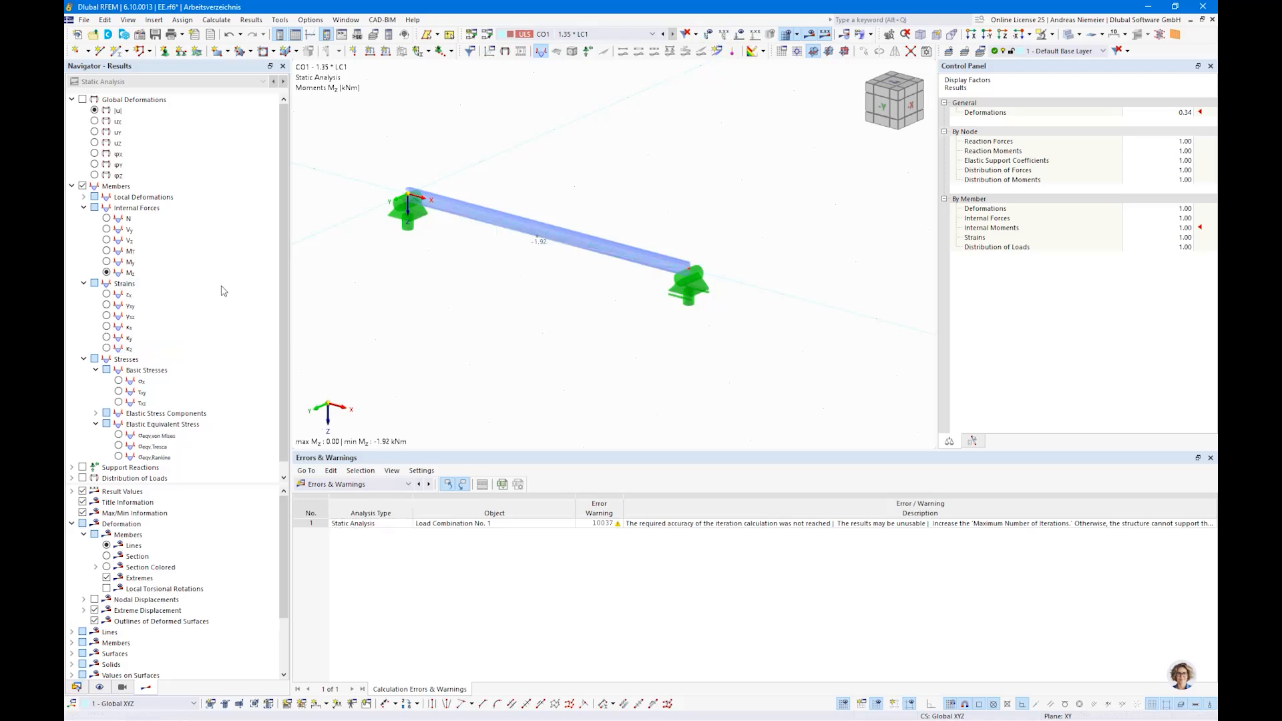
pyautogui.click(83, 100)
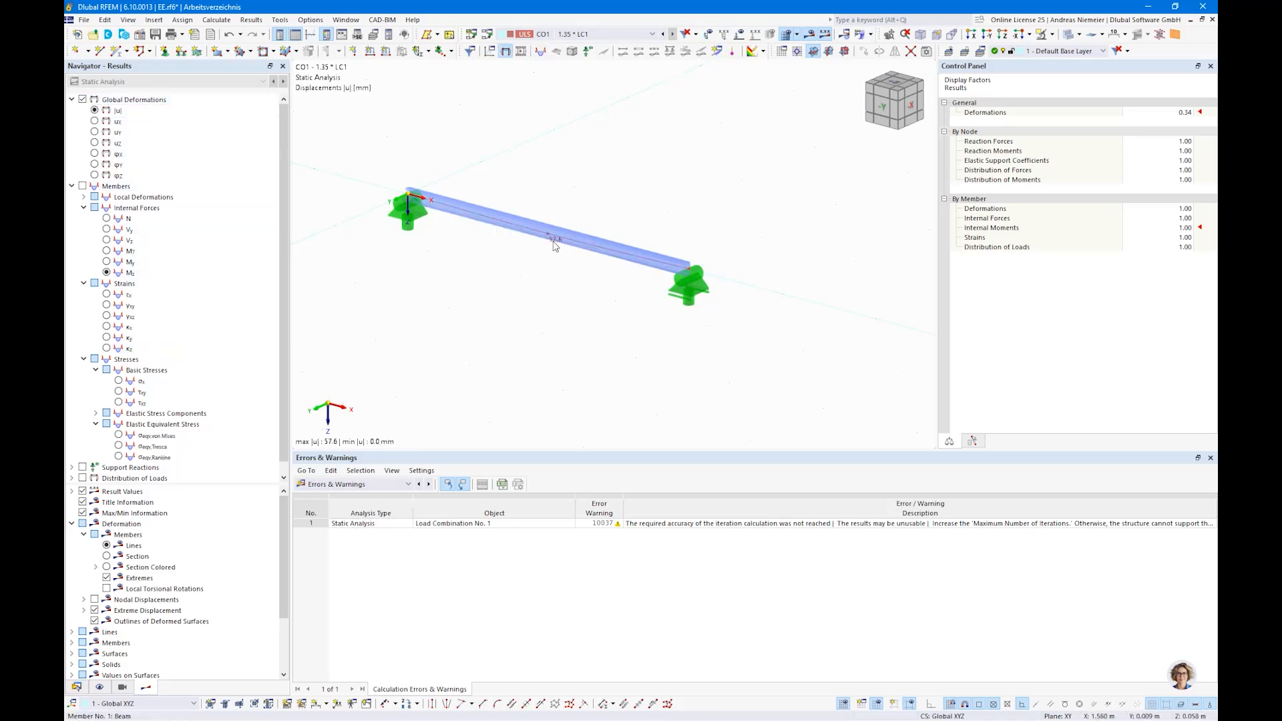
pyautogui.click(109, 219)
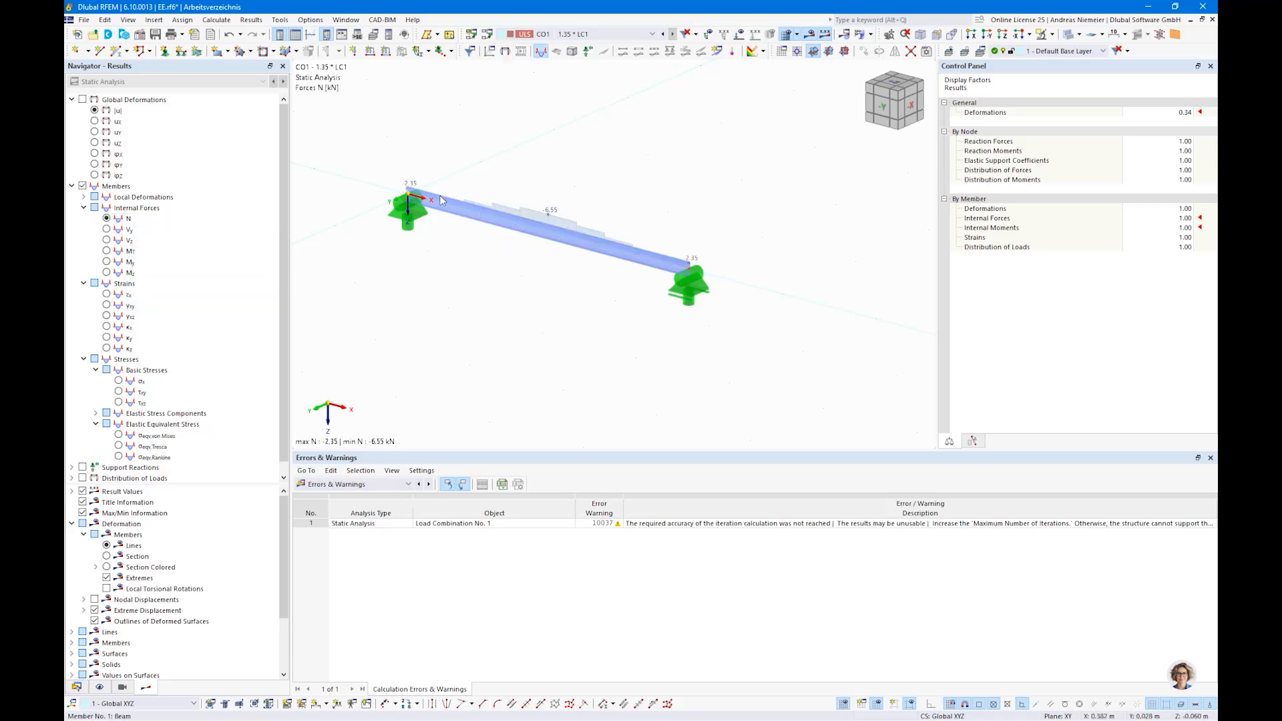
pyautogui.click(107, 230)
pyautogui.click(107, 239)
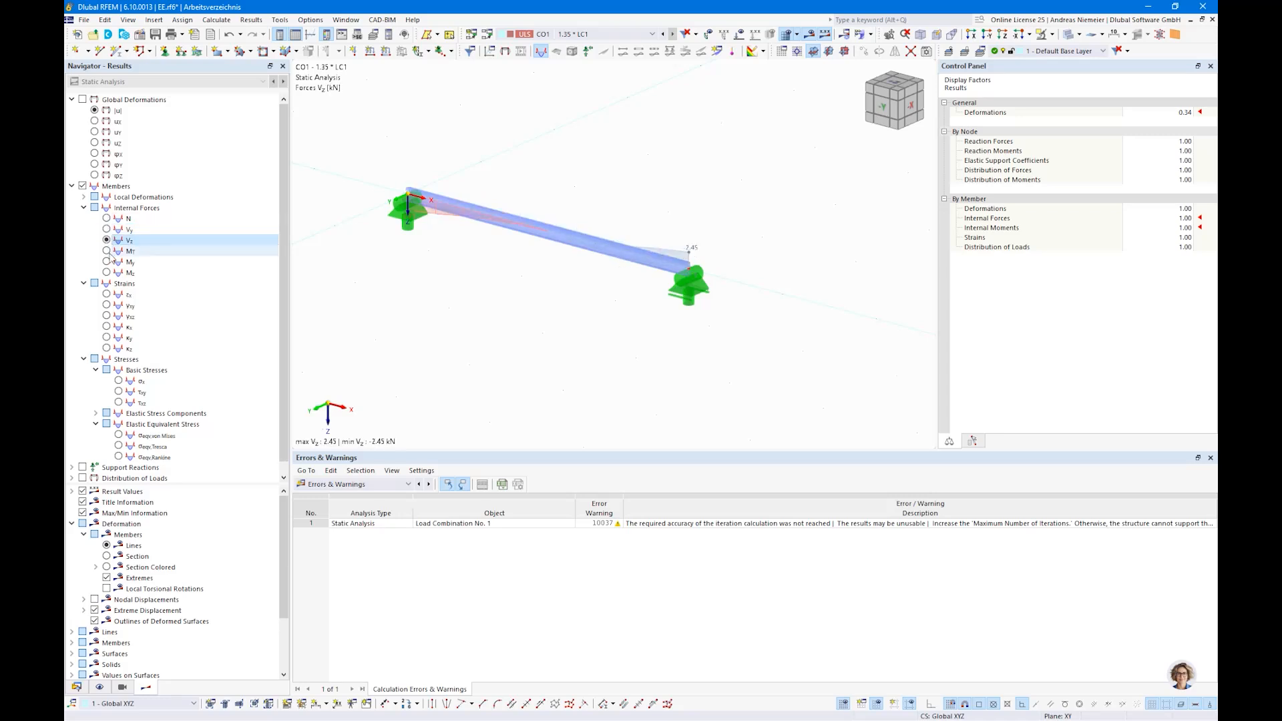
pyautogui.click(107, 251)
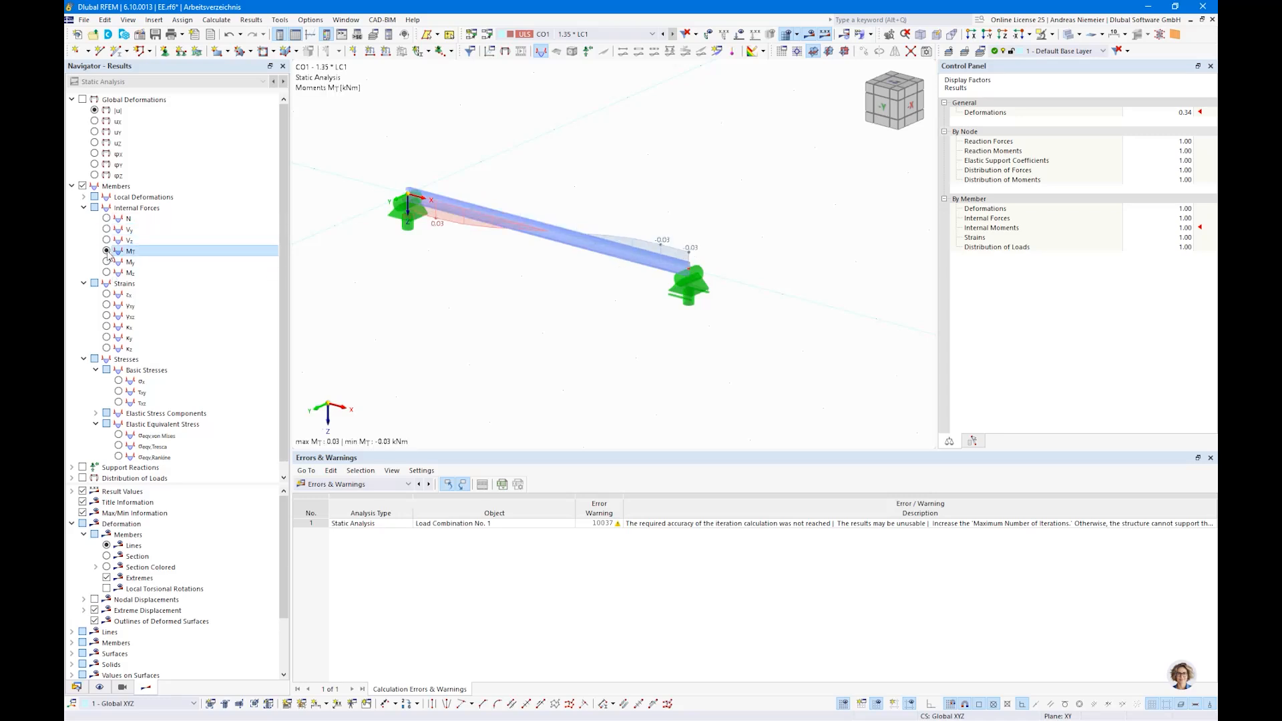
pyautogui.click(107, 261)
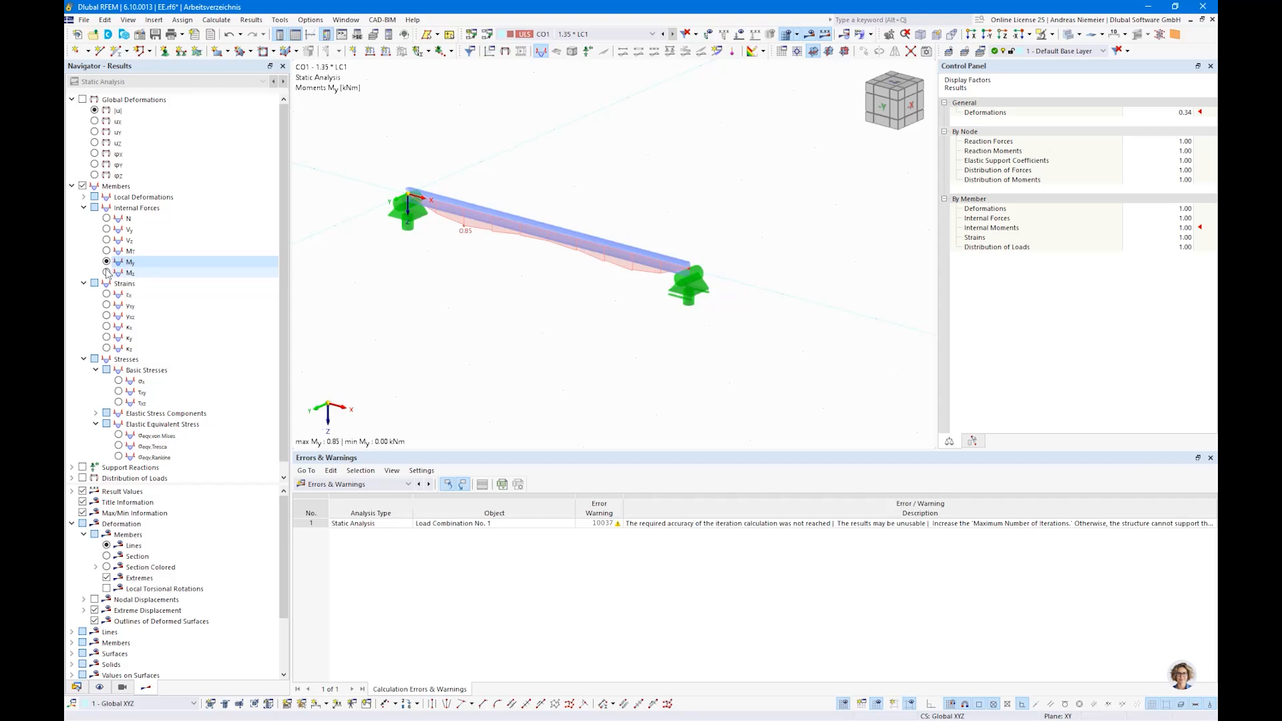
pyautogui.click(107, 272)
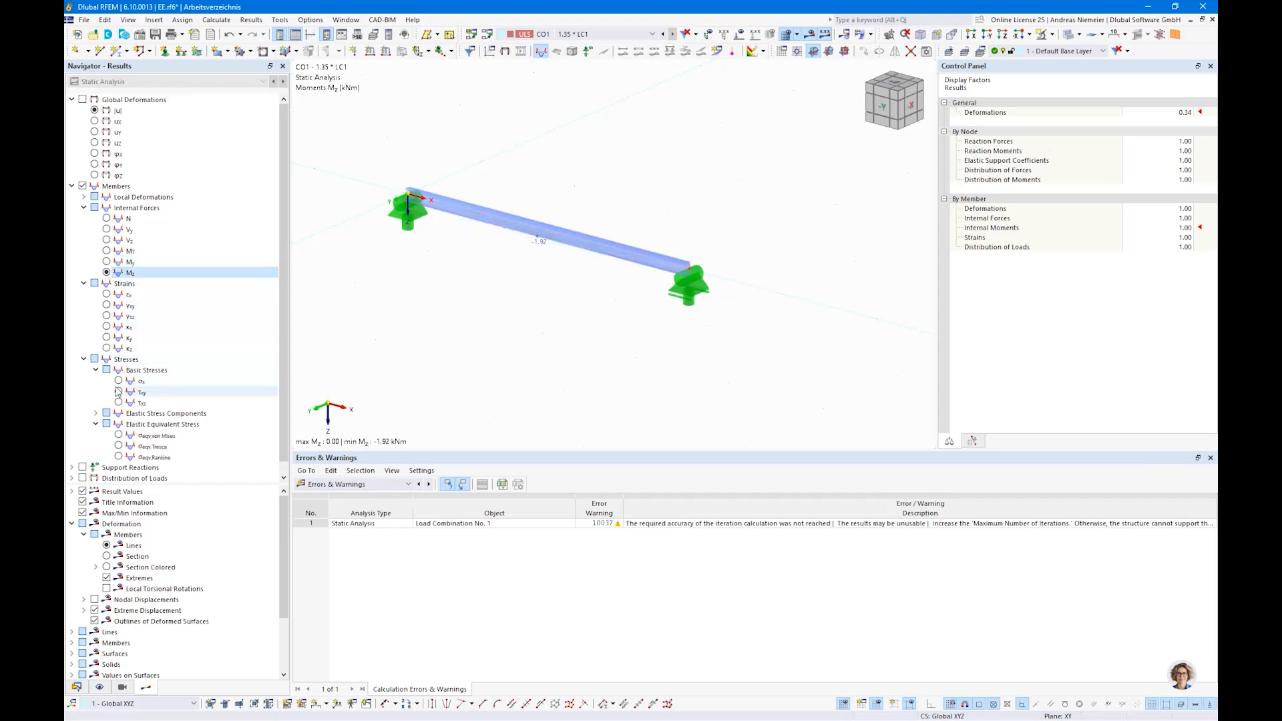
# - Display the von Mises elastic equivalent stress on the beam for CO1
pyautogui.scroll(-1, 118, 392)
pyautogui.click(118, 425)
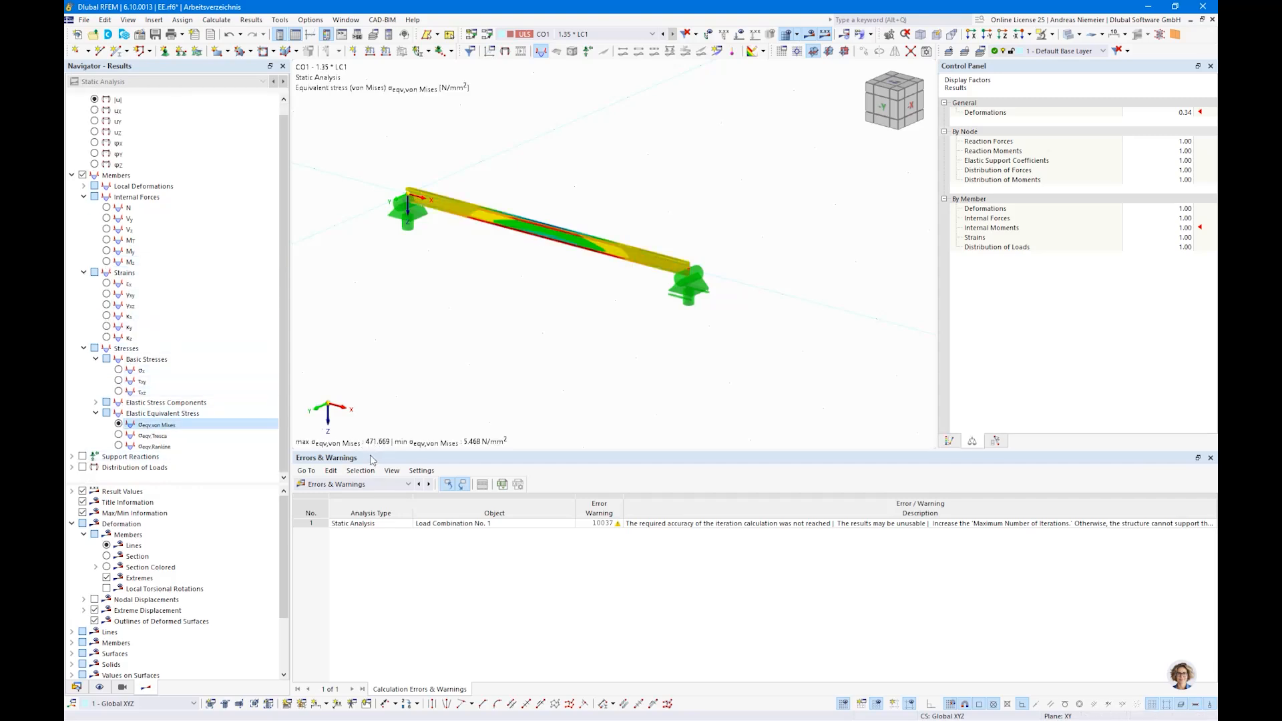
pyautogui.moveTo(614, 360)
pyautogui.keyDown('ctrl'); pyautogui.mouseDown(button='middle')
pyautogui.moveTo(524, 363)
pyautogui.moveTo(617, 374)
pyautogui.mouseUp(button='middle'); pyautogui.keyUp('ctrl')
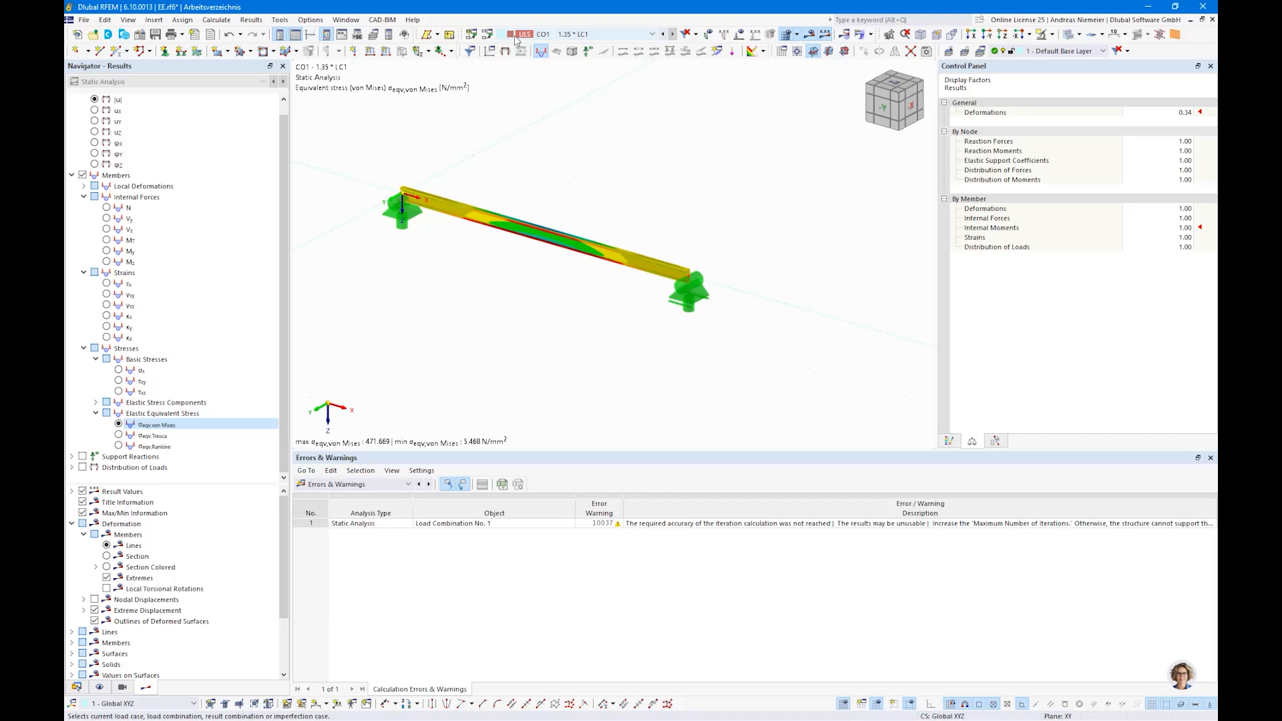
# - Show the imperfection and the loads on the model together with the beam's torsional moment MT
pyautogui.click(710, 34)
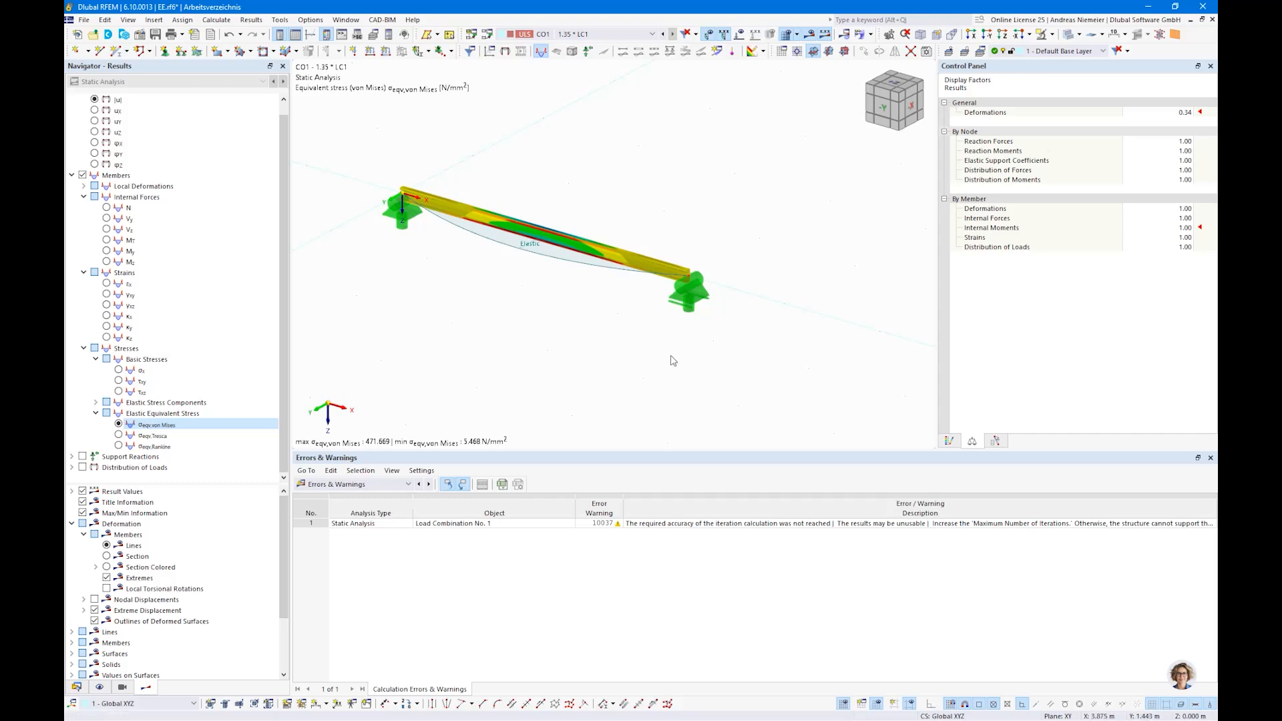
pyautogui.scroll(1, 534, 291)
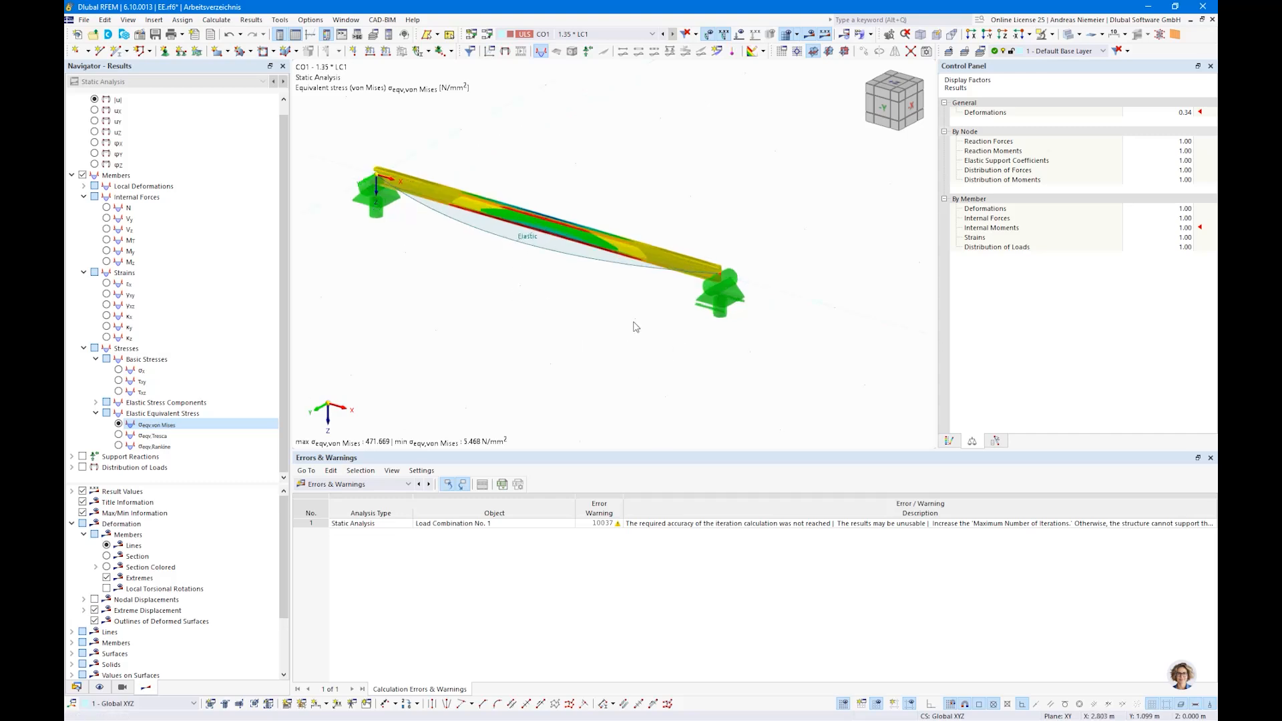
pyautogui.scroll(3, 664, 335)
pyautogui.click(124, 241)
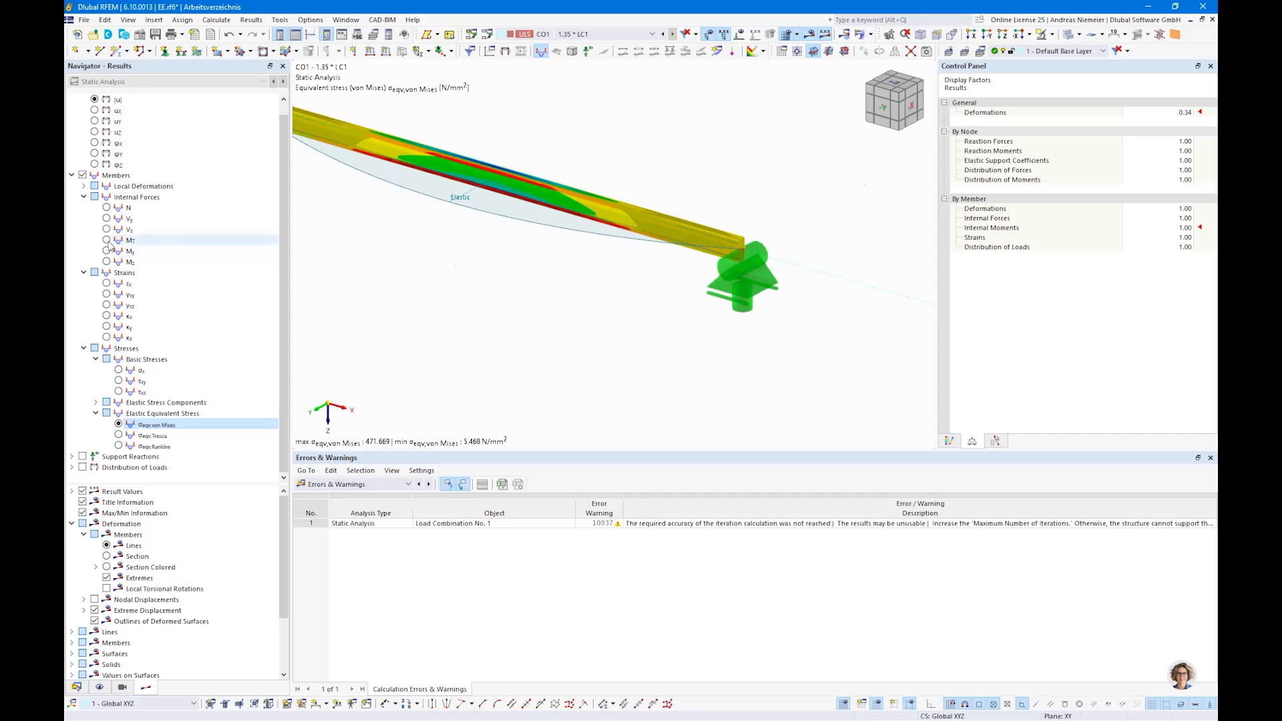
pyautogui.scroll(-3, 578, 332)
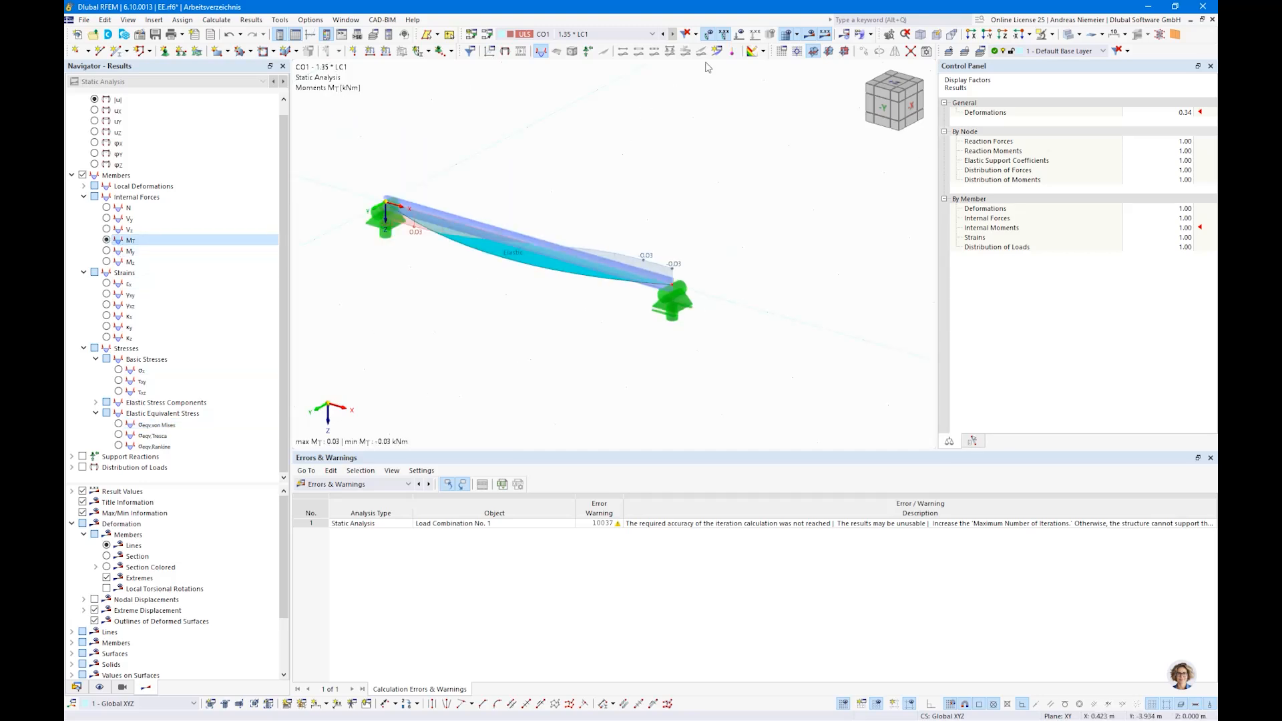
pyautogui.click(742, 34)
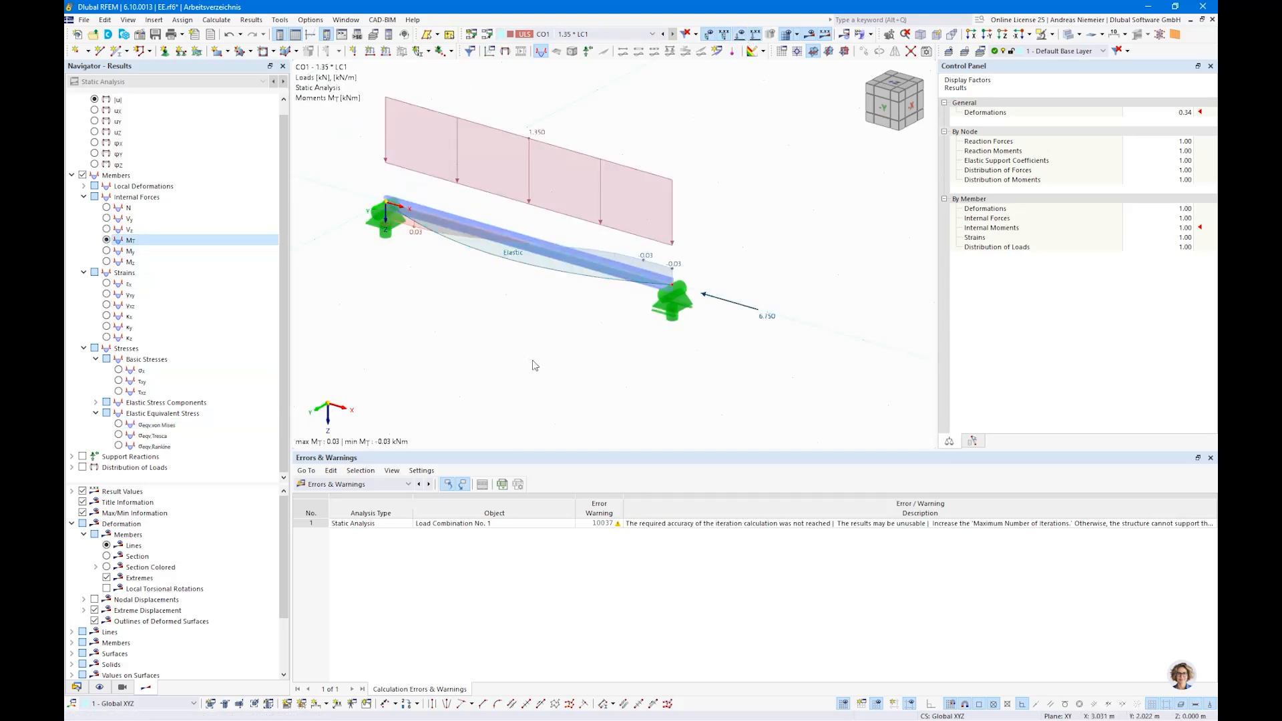
# - Give the uniform member load on the beam a force eccentricity referenced to the top middle point of the section
pyautogui.keyDown('ctrl'); pyautogui.moveTo(535, 365); pyautogui.dragTo(501, 339, button='middle'); pyautogui.keyUp('ctrl')
pyautogui.moveTo(429, 322); pyautogui.dragTo(607, 334, button='middle')
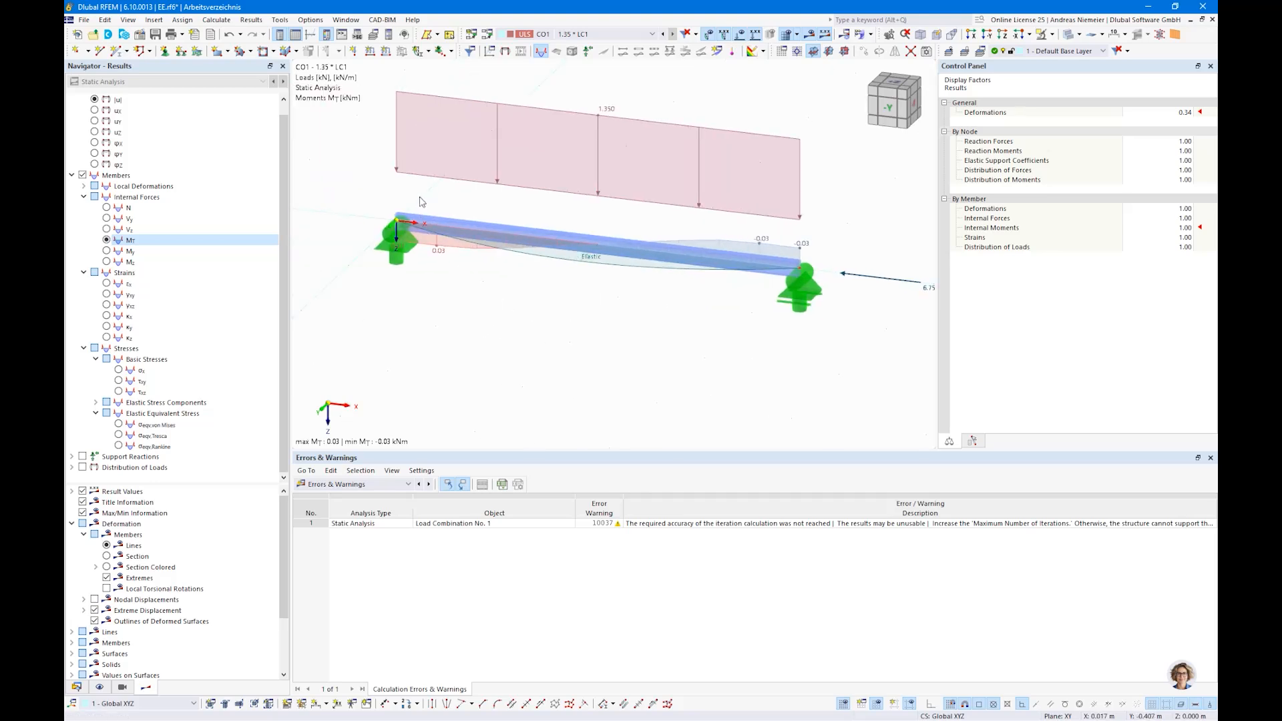
pyautogui.doubleClick(478, 185)
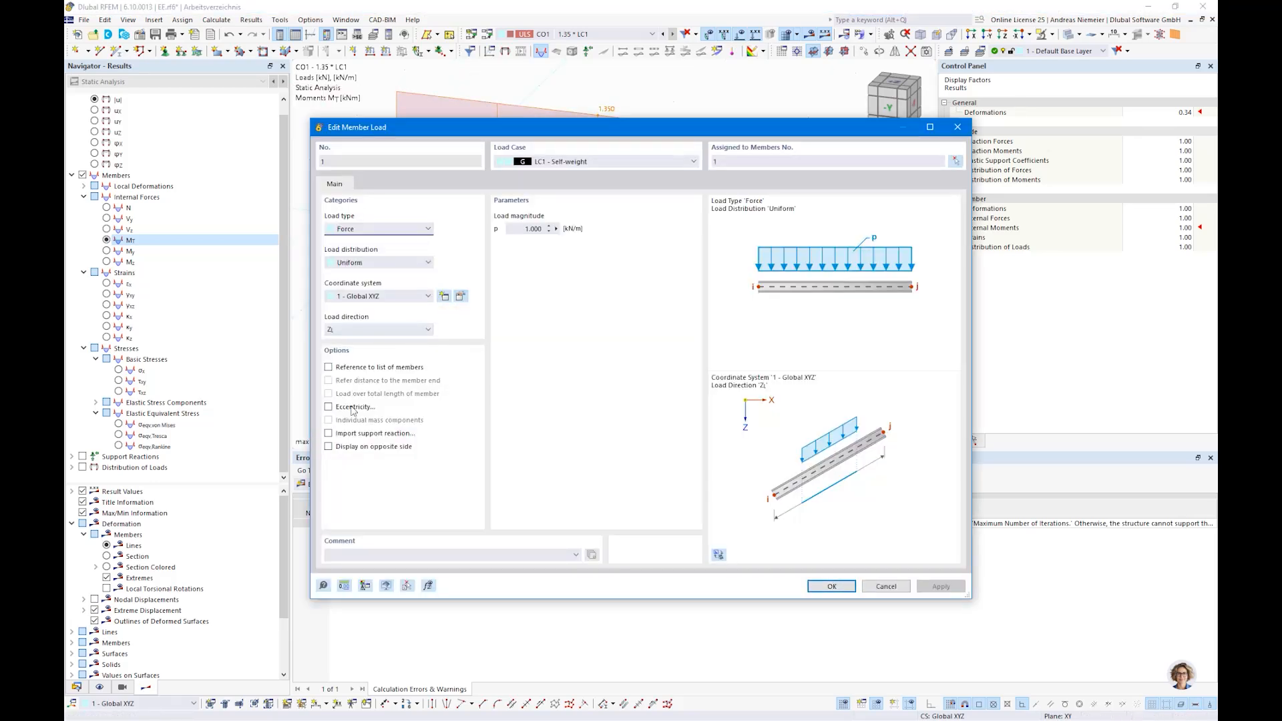
pyautogui.click(329, 408)
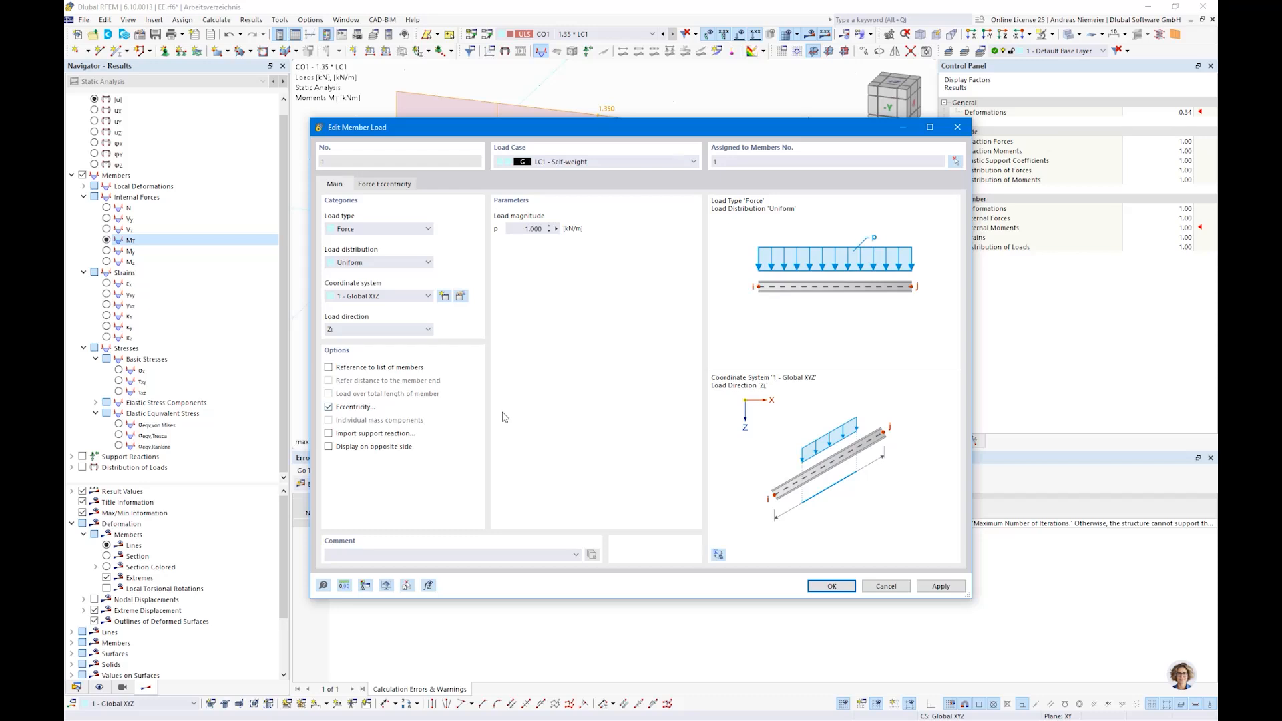
pyautogui.click(404, 186)
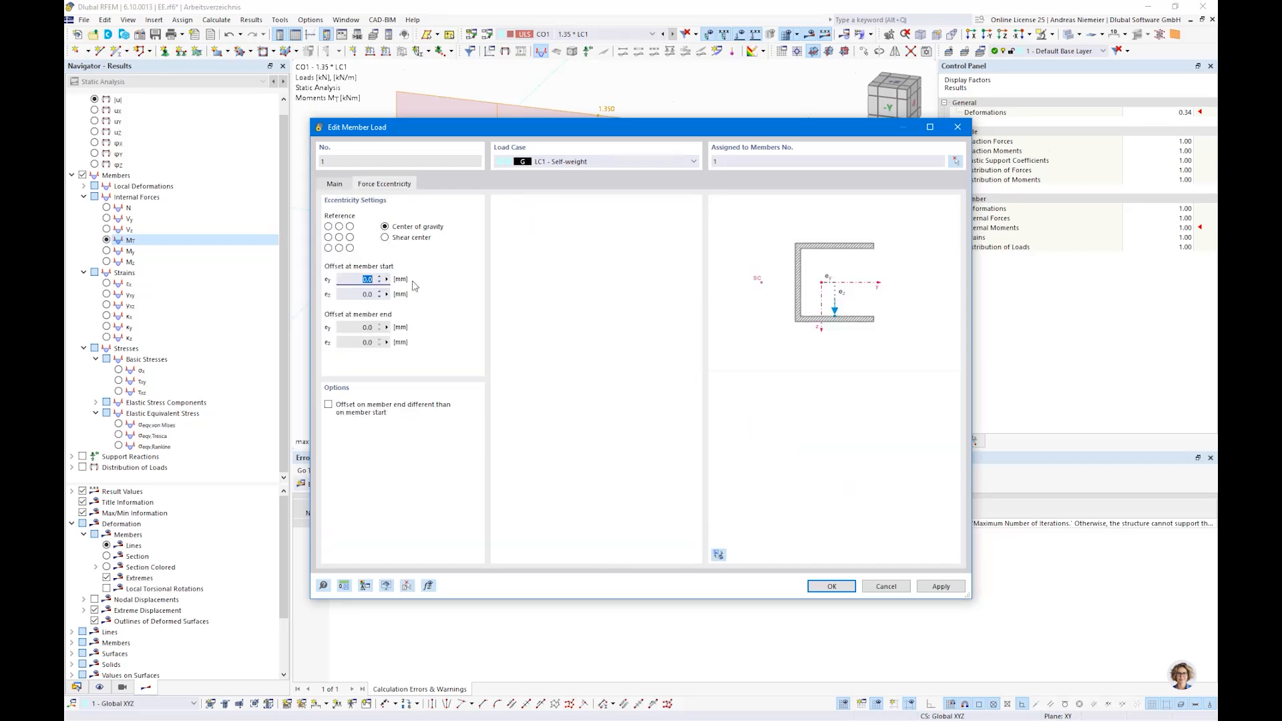
pyautogui.click(339, 227)
pyautogui.click(832, 586)
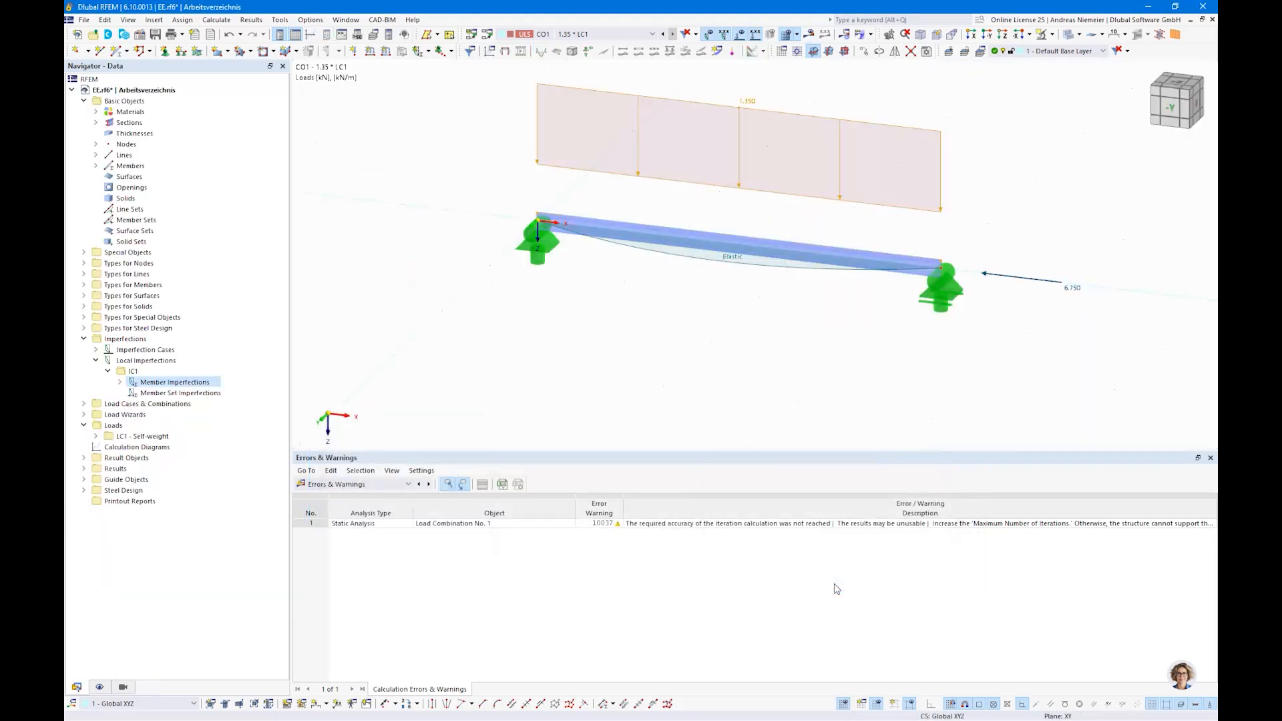
# - Recalculate CO1 and examine the beam's von Mises equivalent stress and torsional moment MT under the eccentric load
pyautogui.click(808, 34)
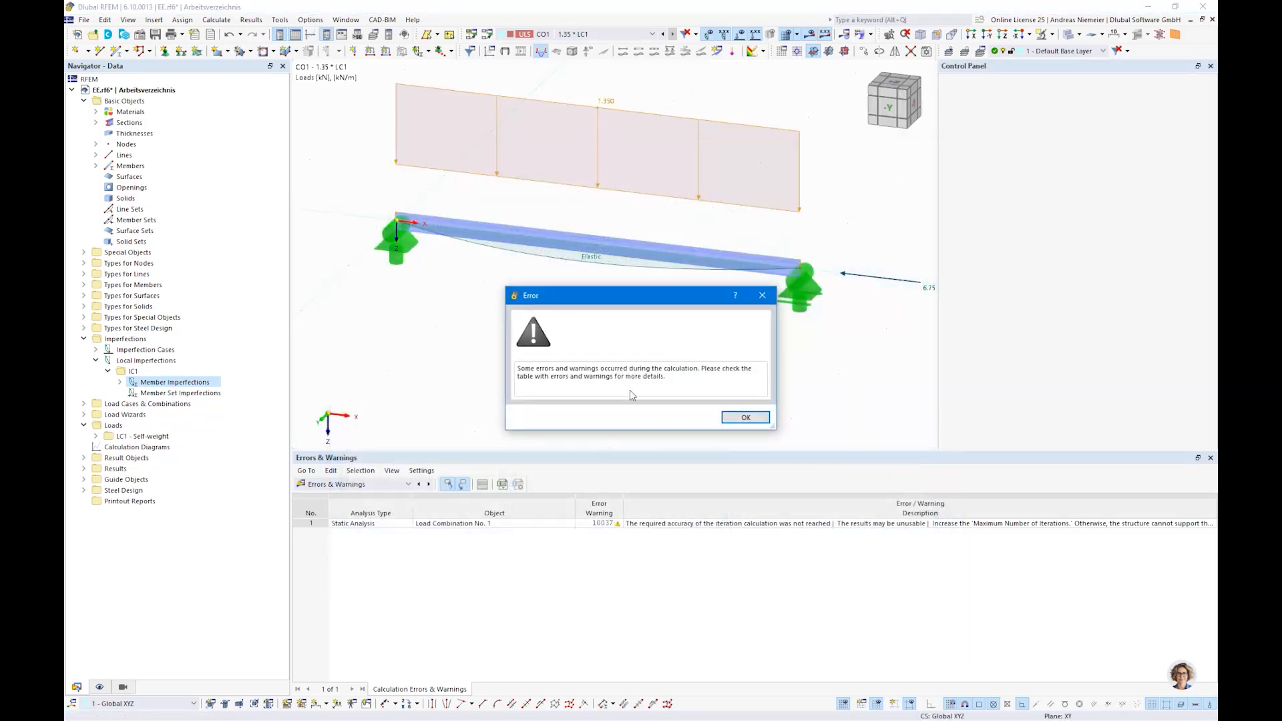
pyautogui.click(745, 418)
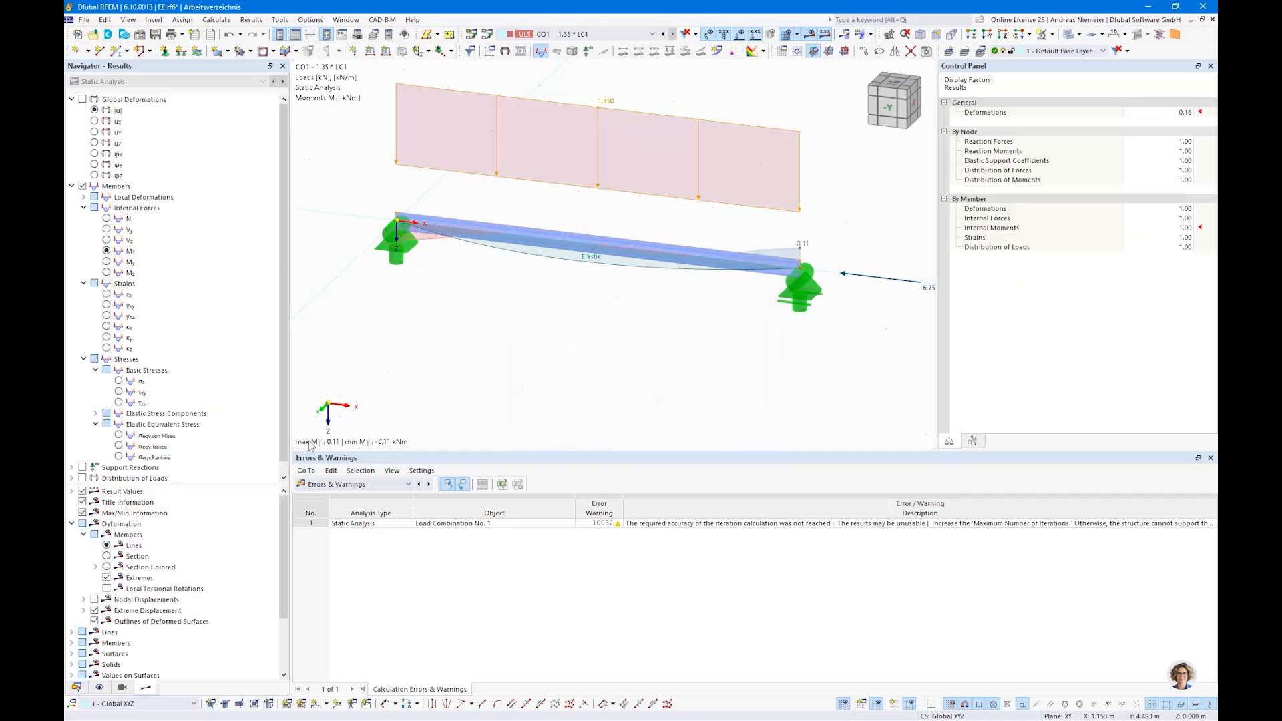
pyautogui.click(119, 436)
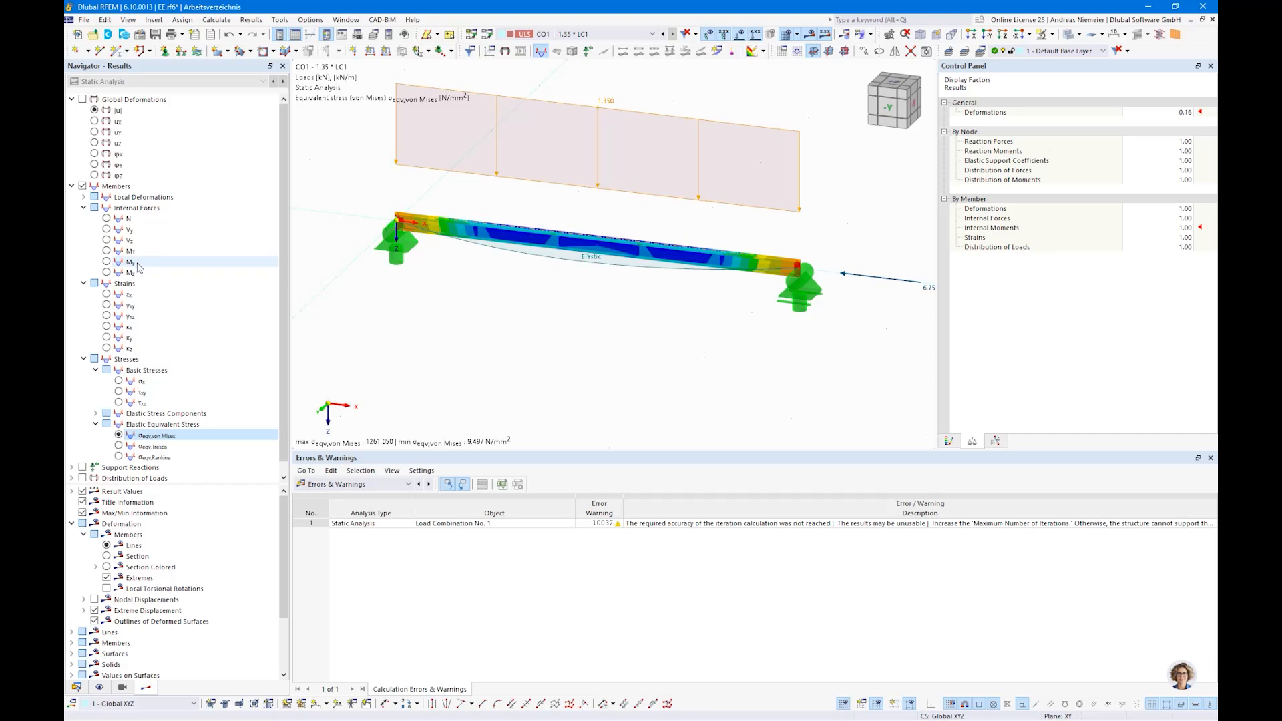
pyautogui.click(107, 251)
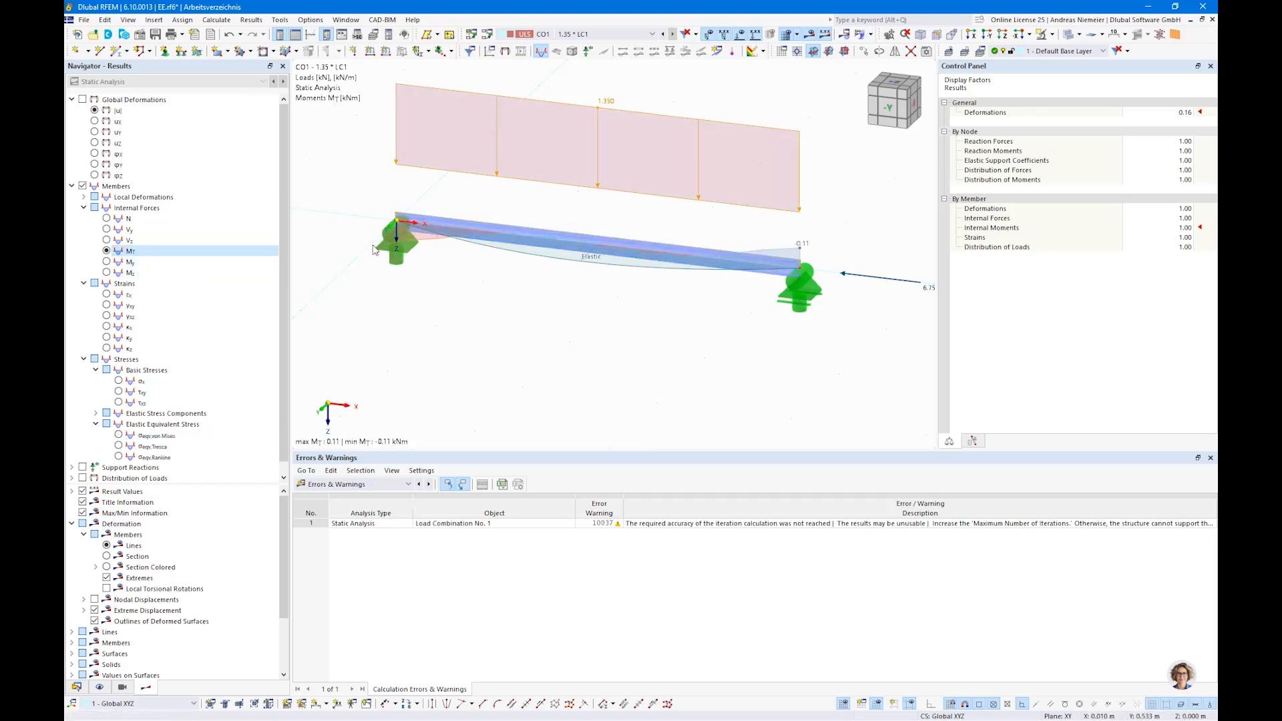
# - Activate the Torsional Warping (7 DOF) add-on in the model's base data and recalculate CO1
pyautogui.click(139, 38)
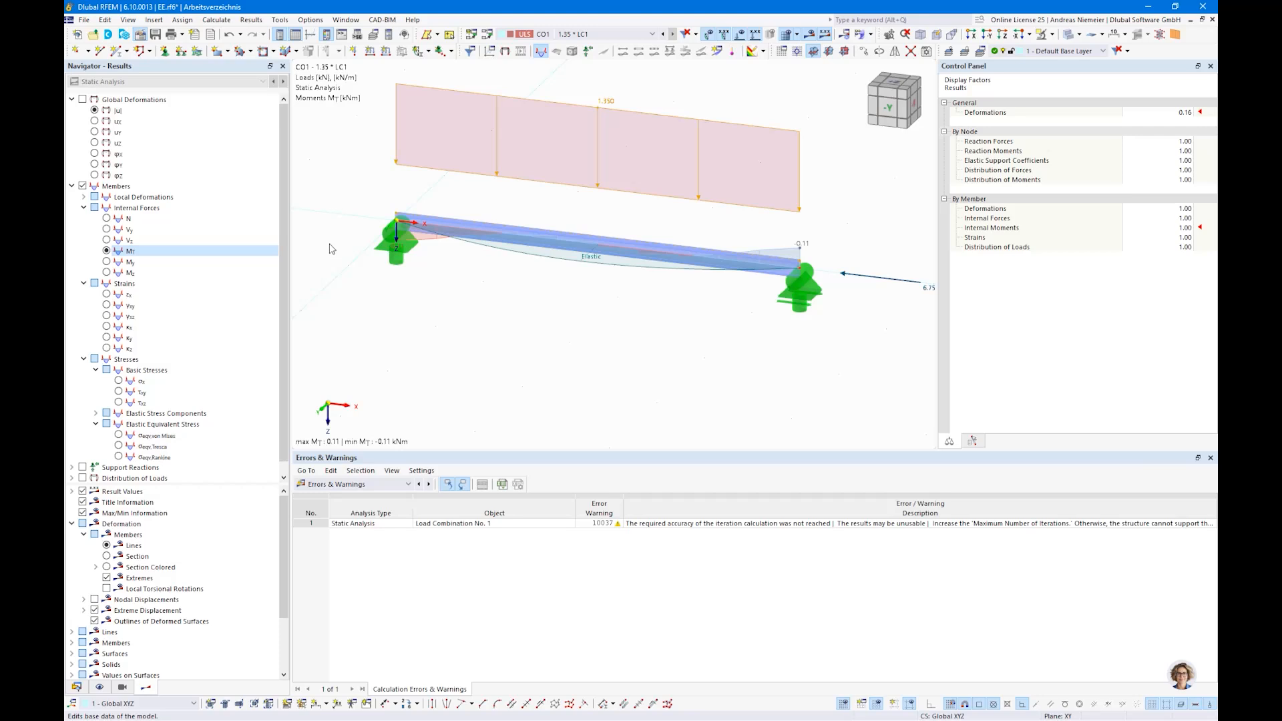
pyautogui.click(382, 110)
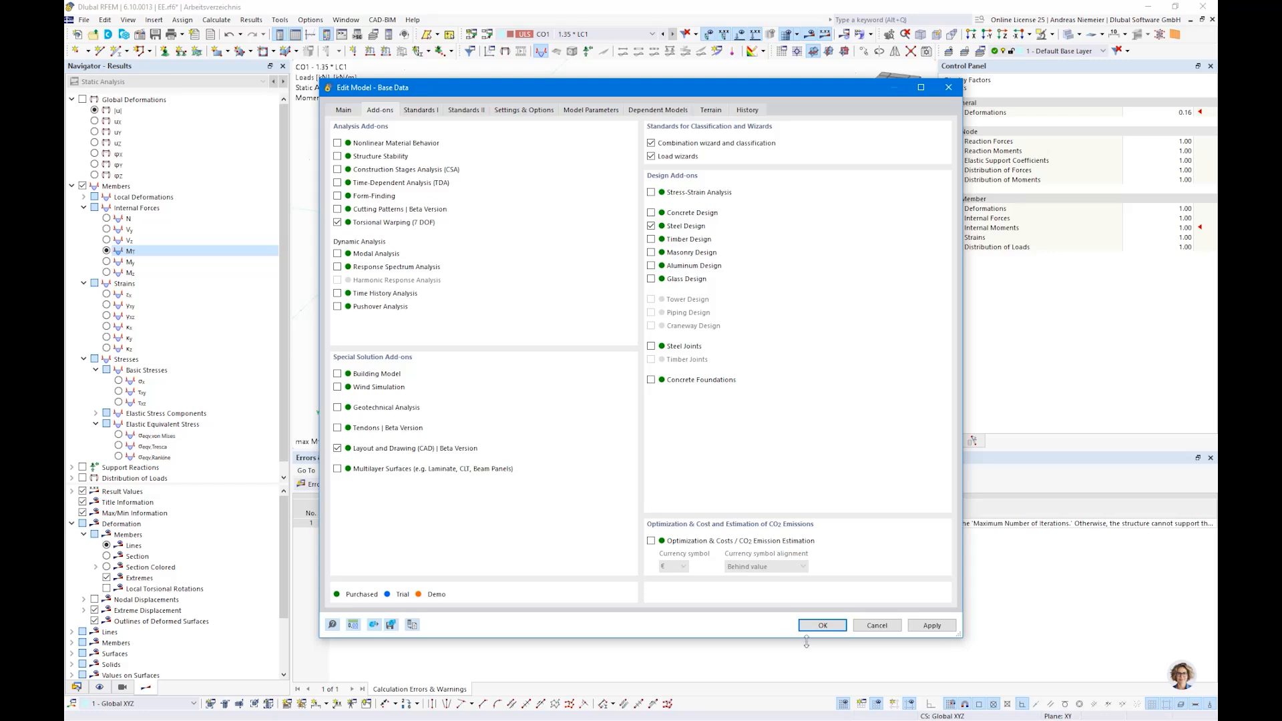
pyautogui.click(821, 626)
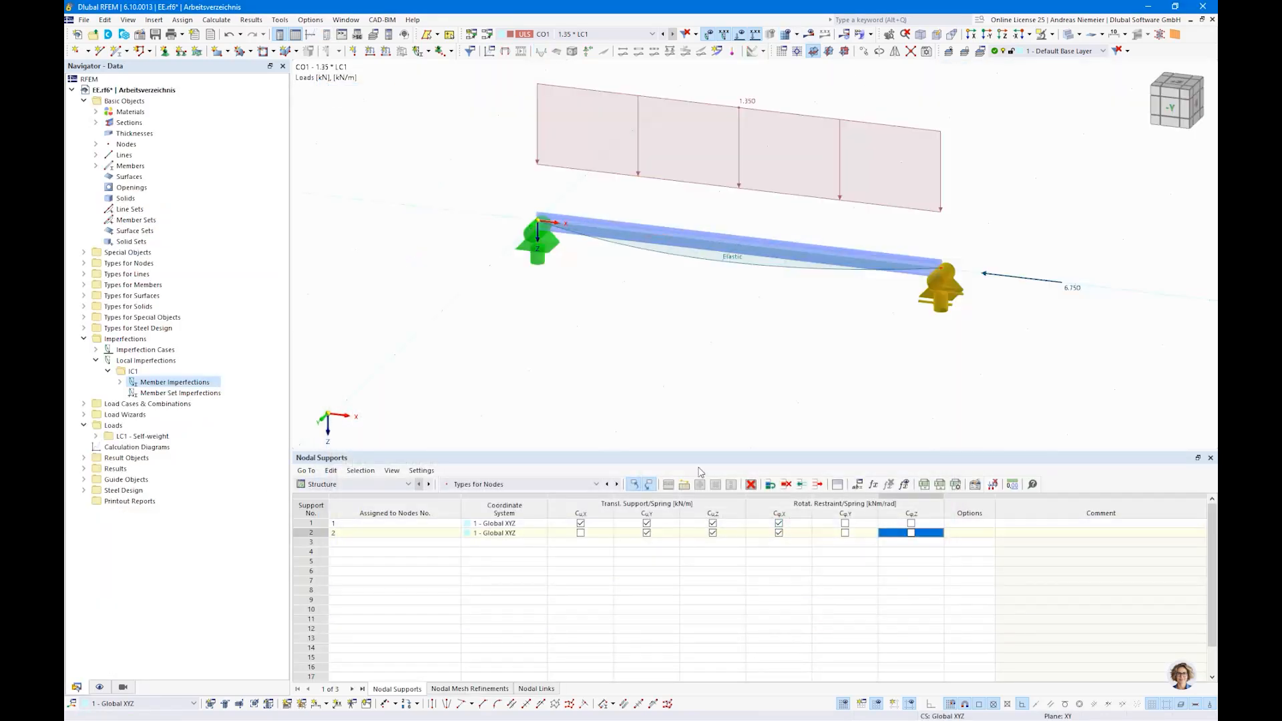
pyautogui.click(808, 34)
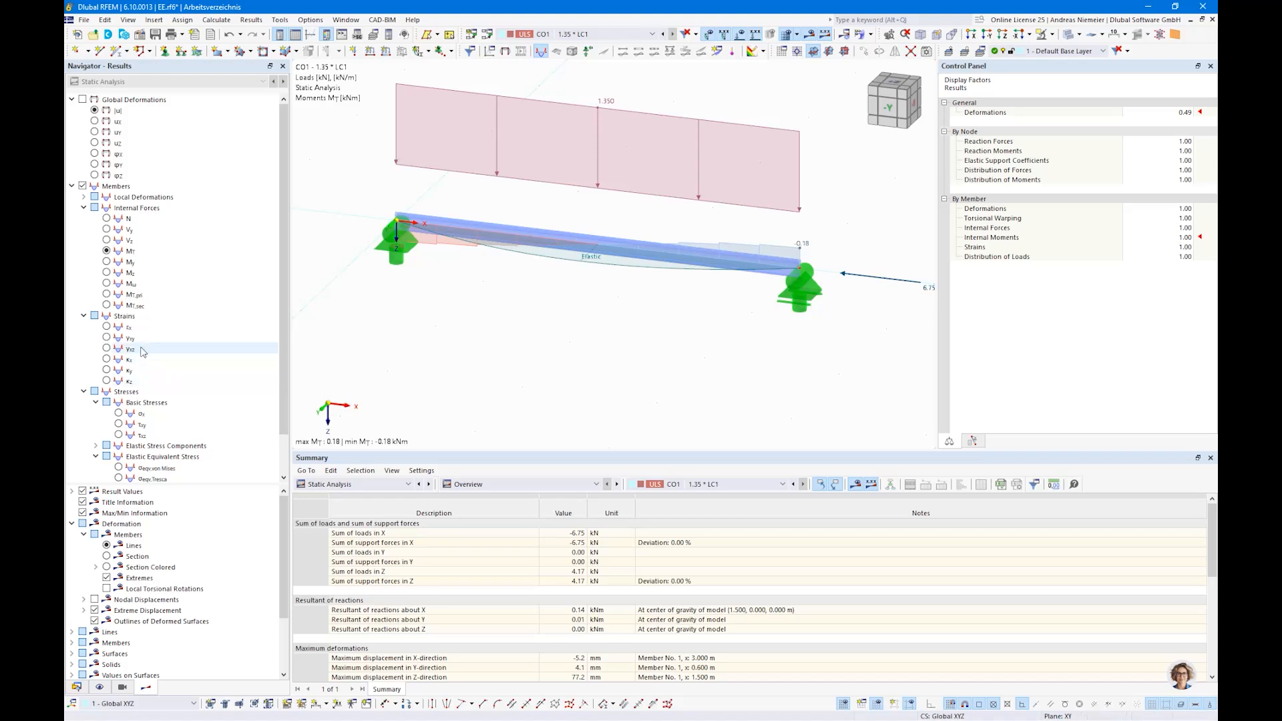
# - Examine the beam's internal forces N, Vy, Vz, MT, My and Mz one after another
pyautogui.click(107, 219)
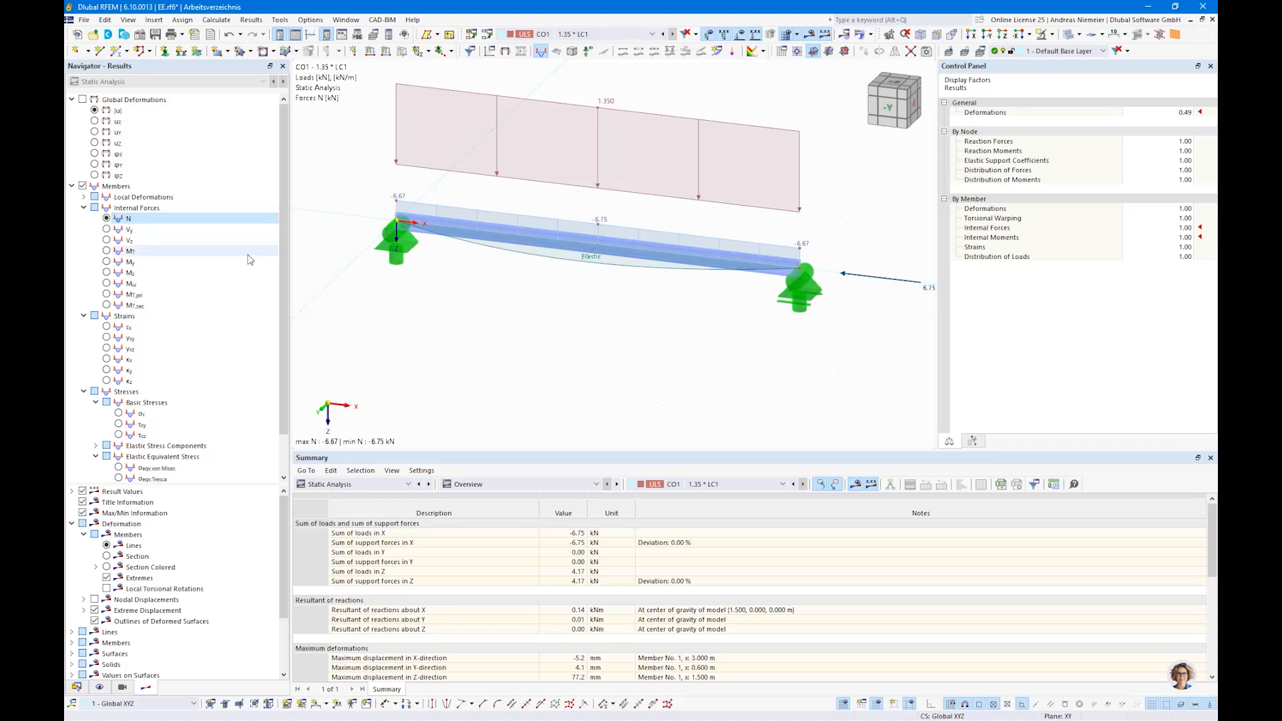
pyautogui.click(107, 229)
pyautogui.click(107, 240)
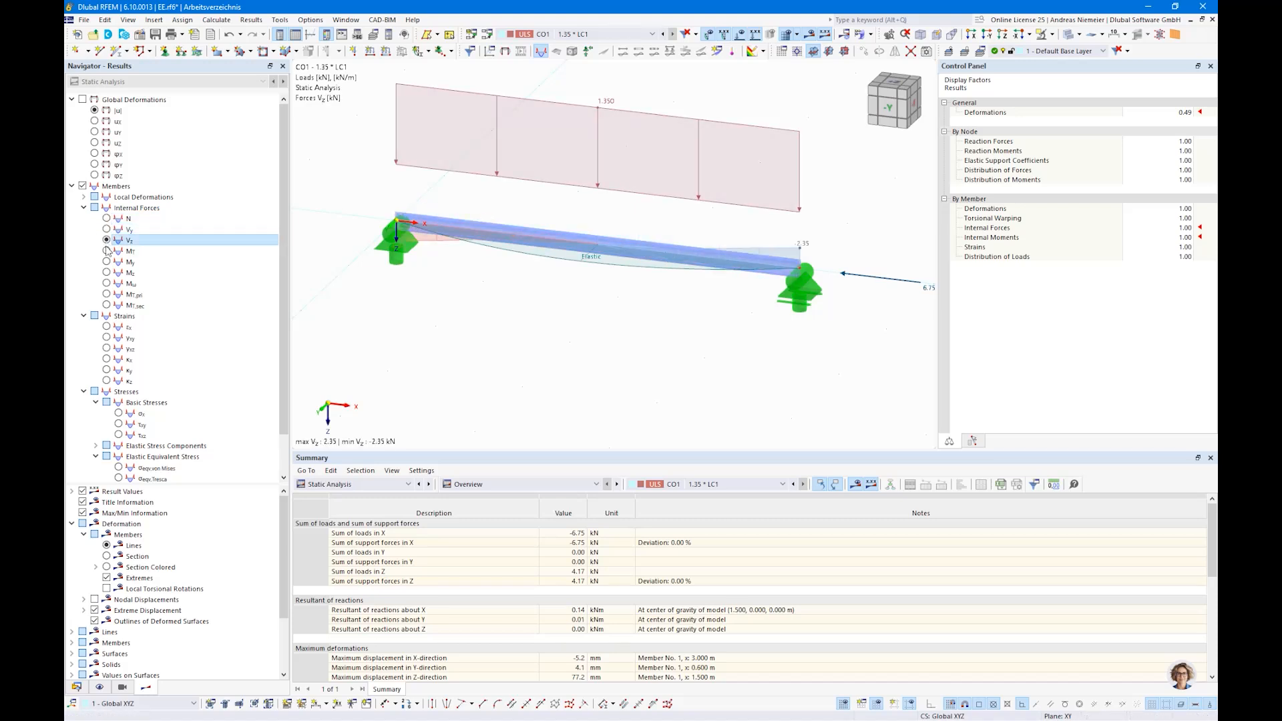
pyautogui.click(108, 251)
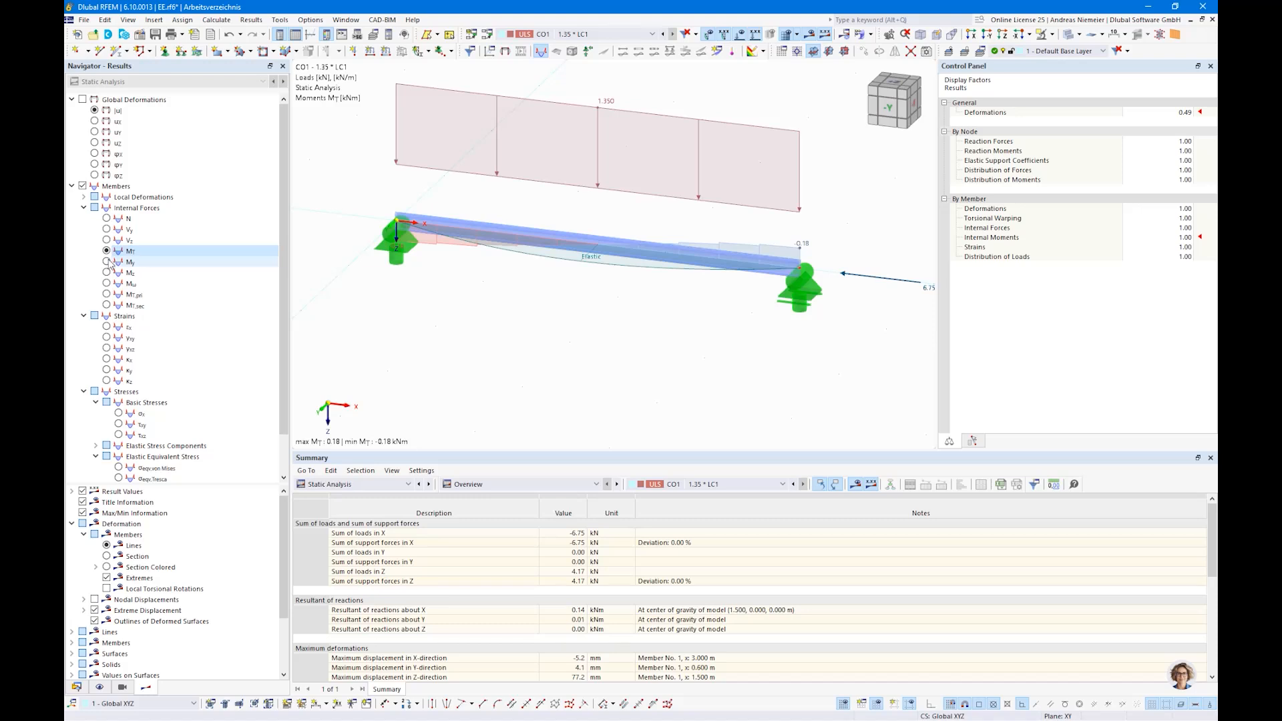
pyautogui.click(107, 262)
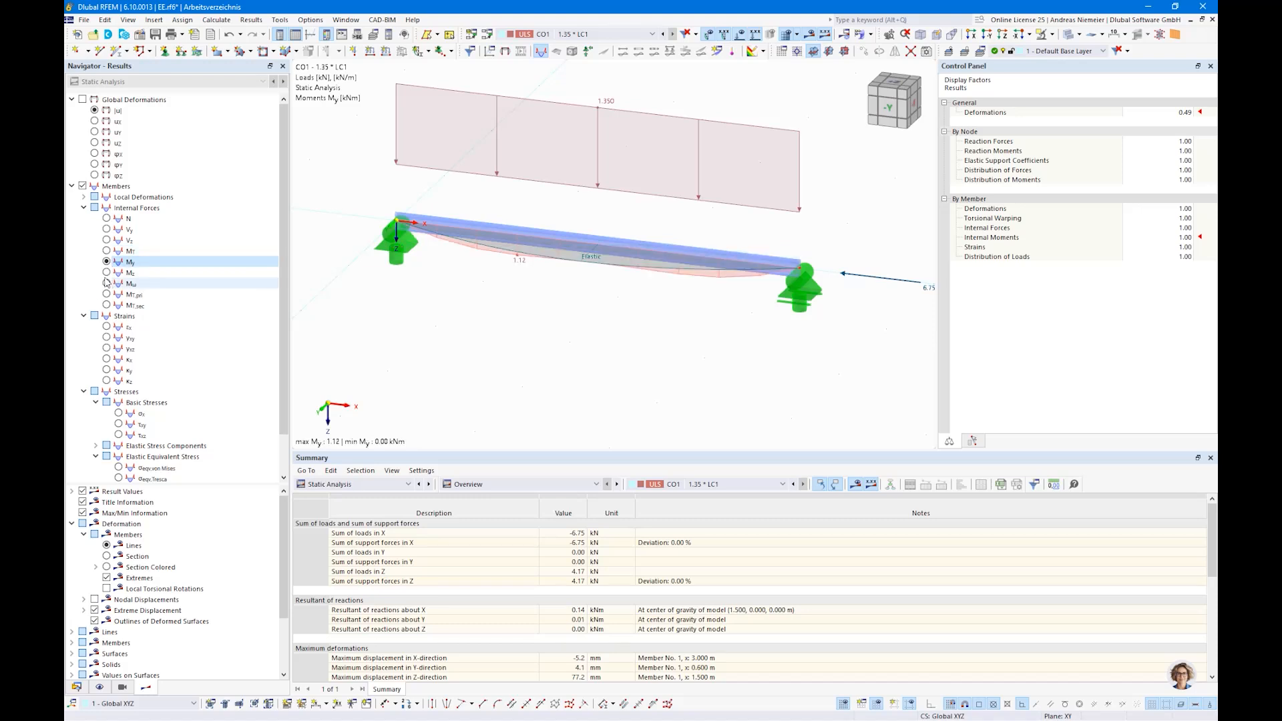
pyautogui.click(107, 272)
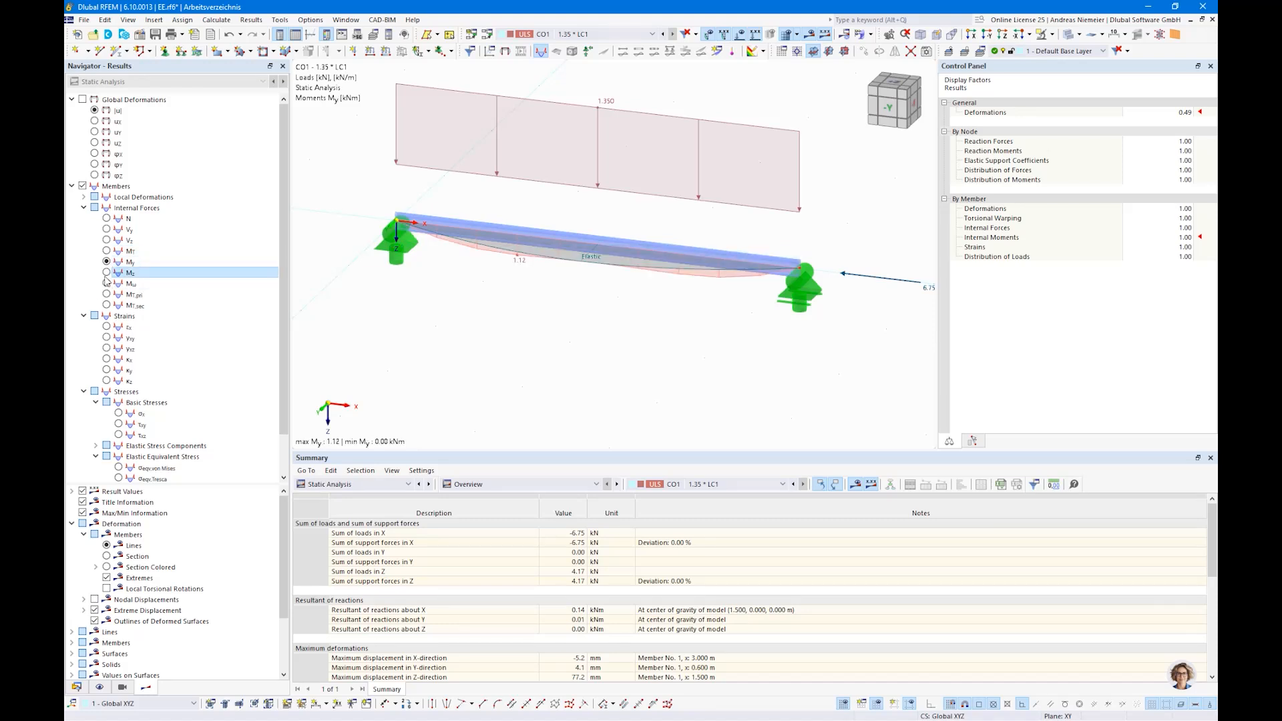
# - Hide the imperfection and review the warping moment Mω, the torsional moments MT,pri and MT,sec, and the local warping deformation ω
pyautogui.click(709, 37)
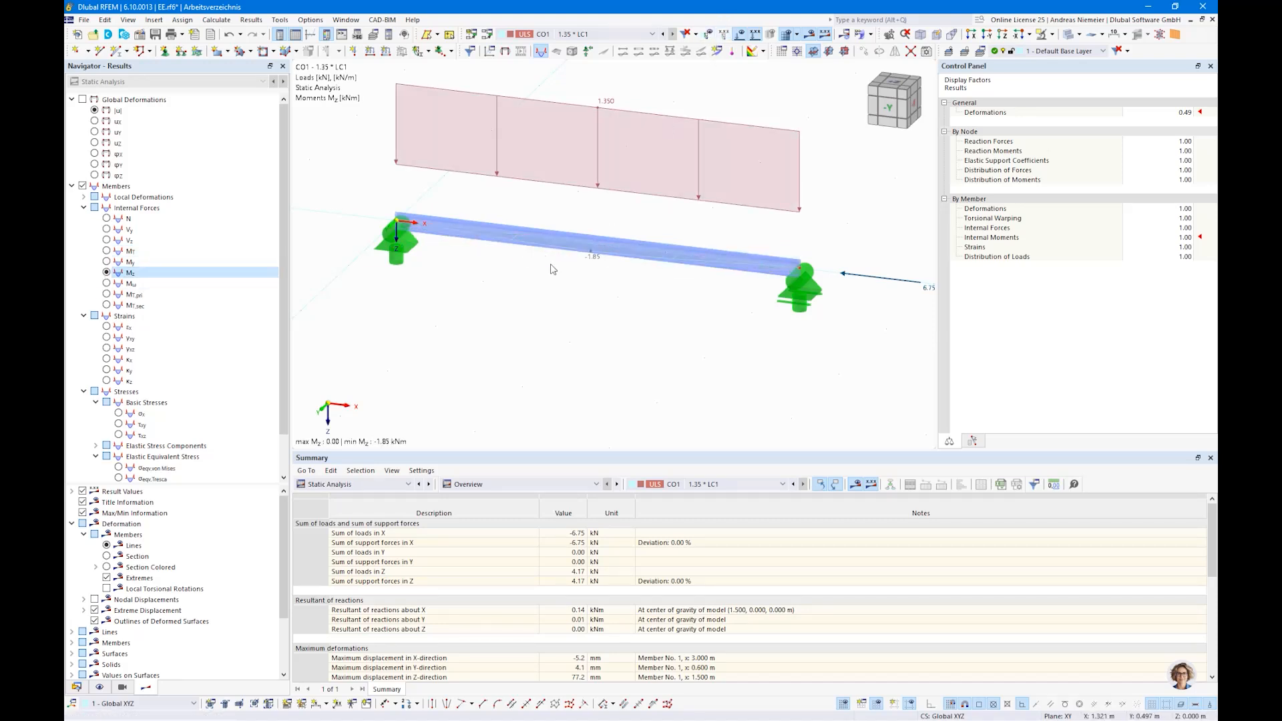
pyautogui.click(107, 284)
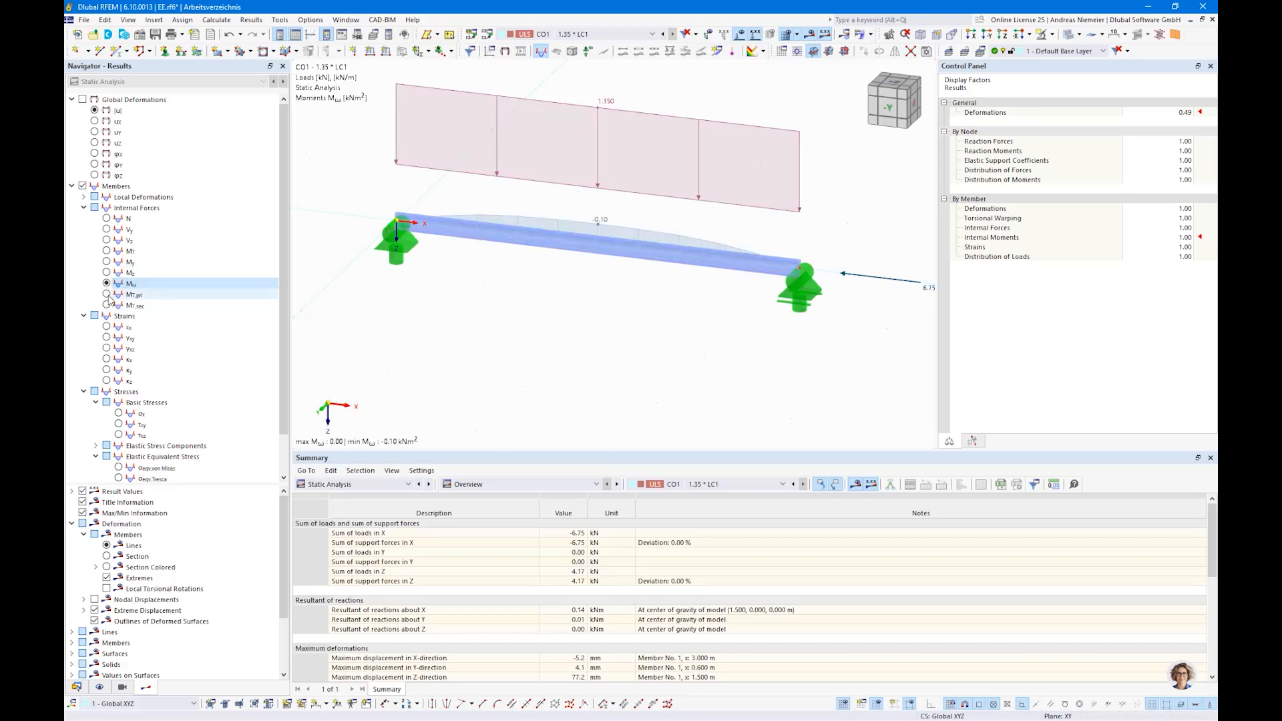
pyautogui.click(107, 294)
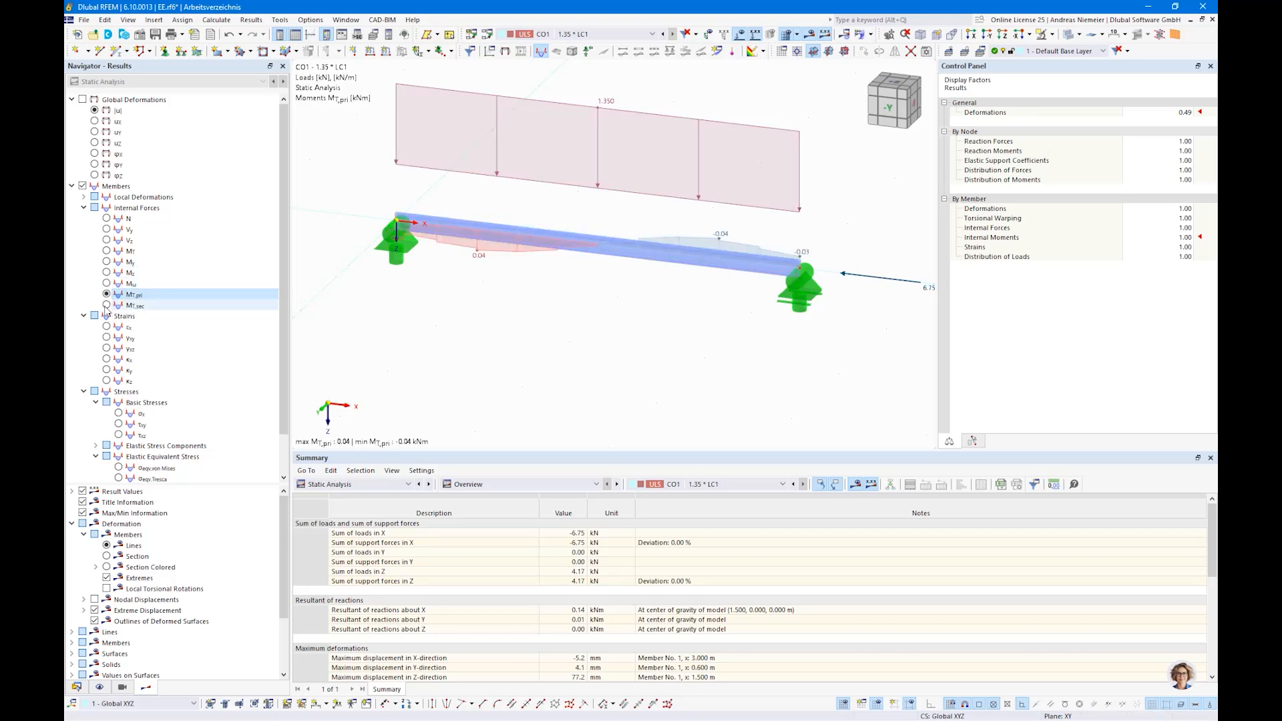
pyautogui.click(107, 306)
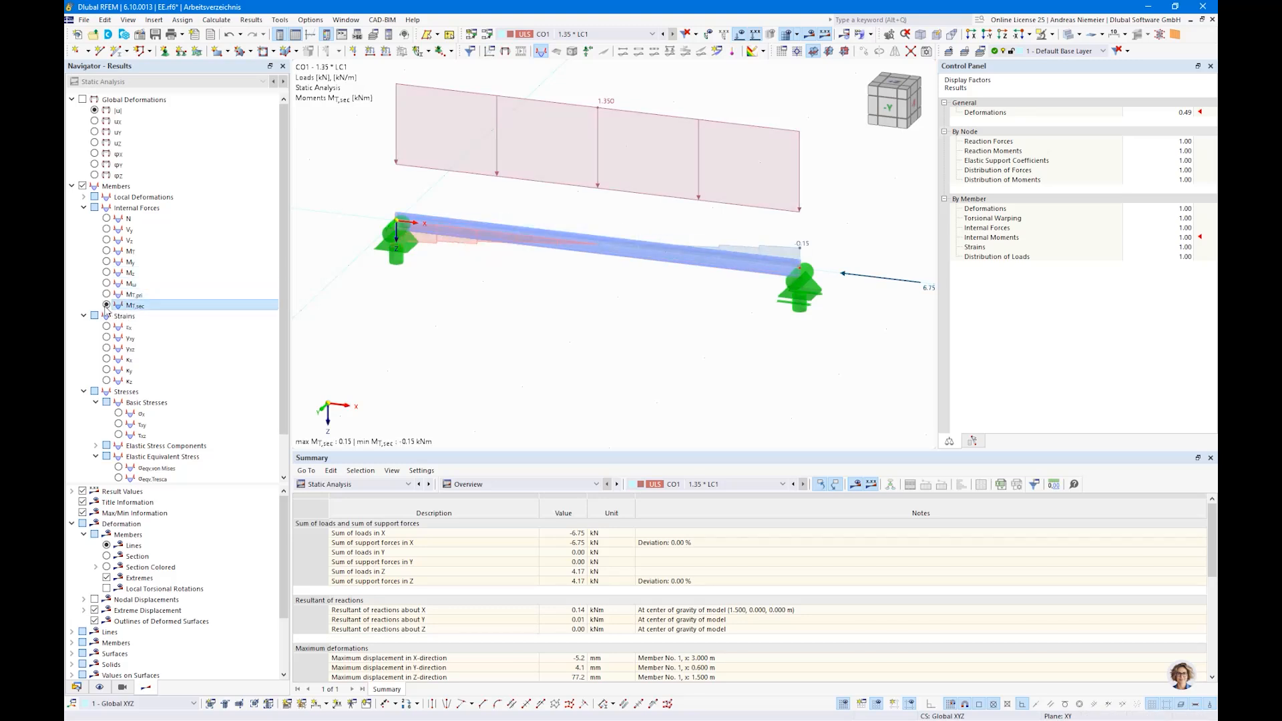
pyautogui.click(83, 197)
pyautogui.click(106, 273)
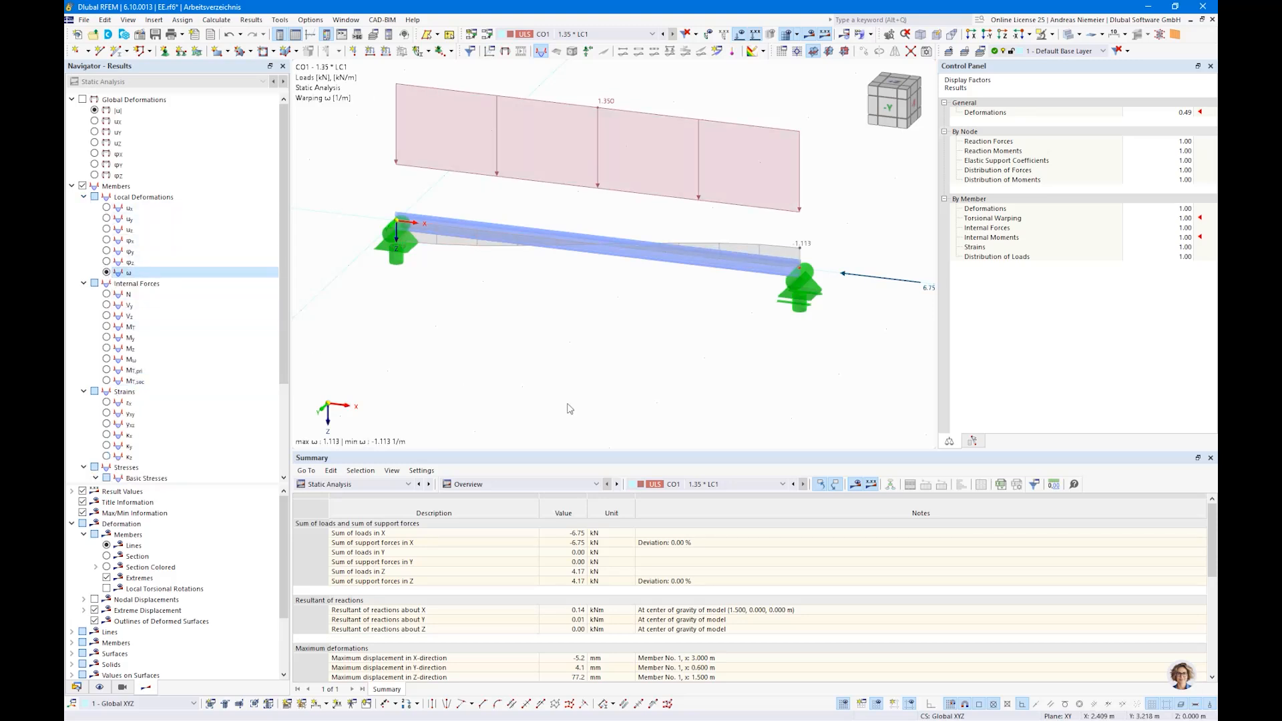
# - Display the beam's von Mises elastic equivalent stress and inspect its distribution around midspan
pyautogui.scroll(-4, 174, 301)
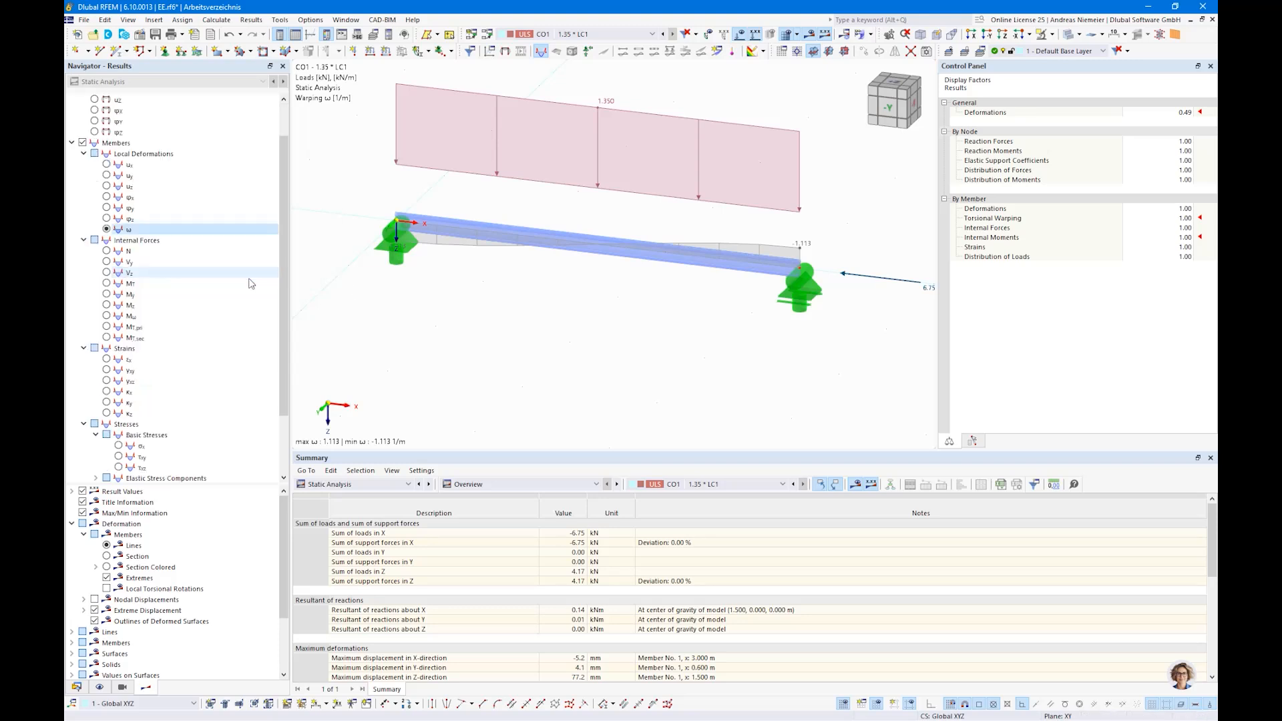
pyautogui.click(95, 414)
pyautogui.click(119, 425)
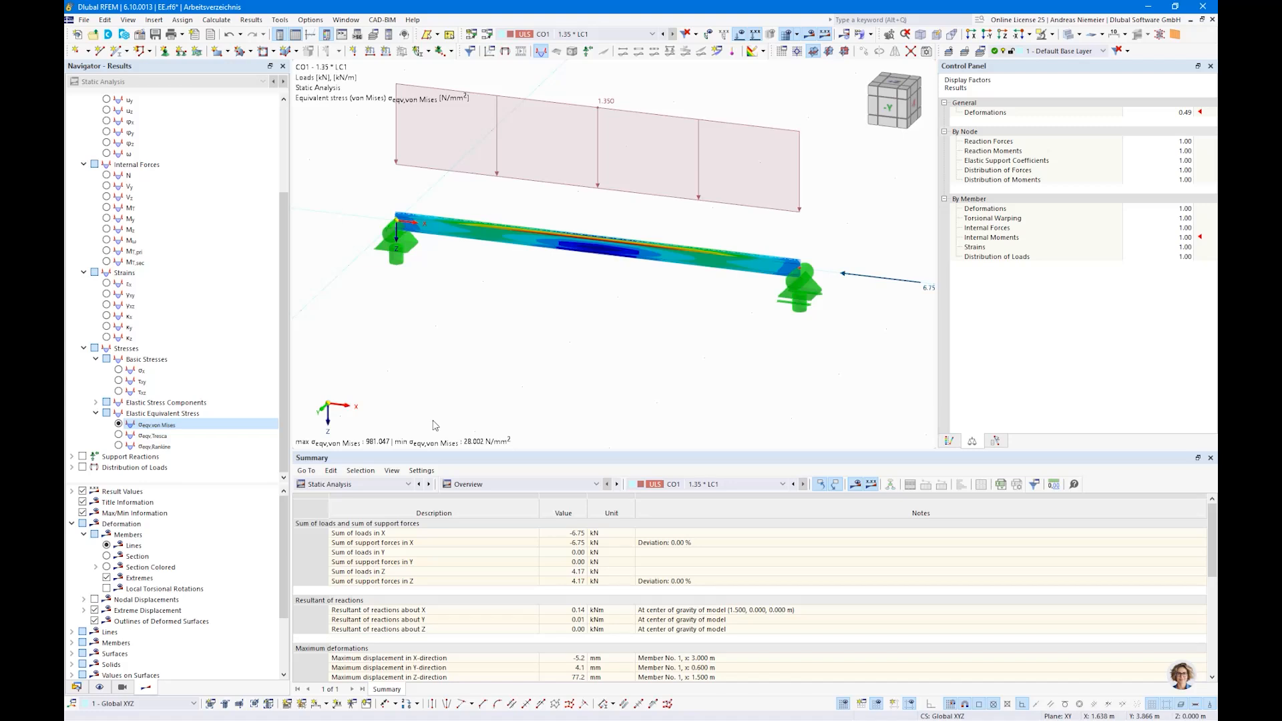
pyautogui.scroll(5, 586, 227)
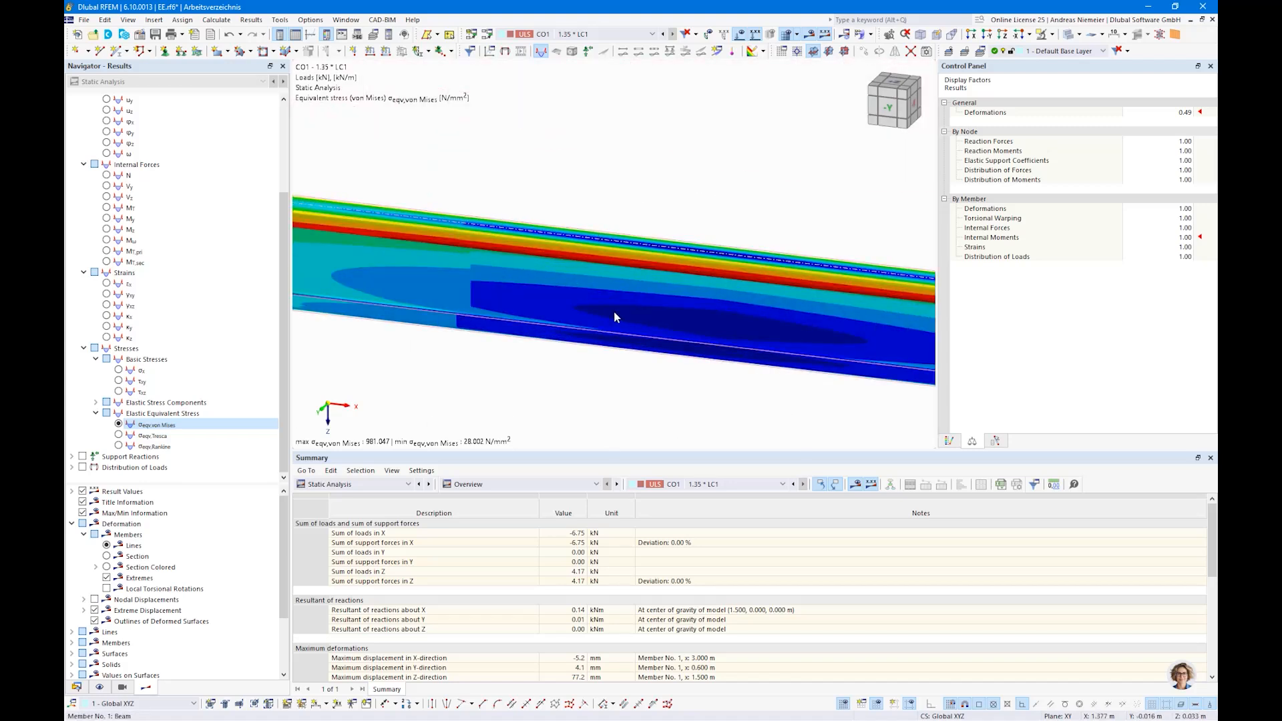
pyautogui.scroll(-5, 468, 292)
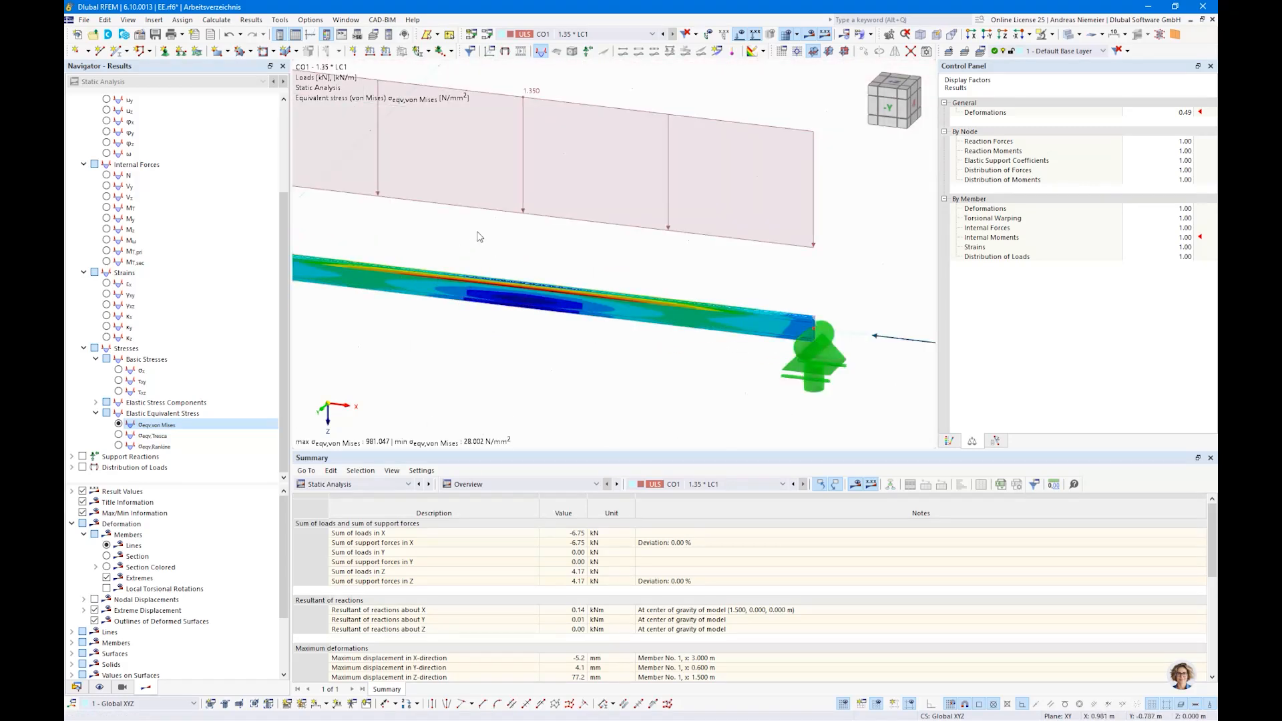
pyautogui.scroll(1, 523, 229)
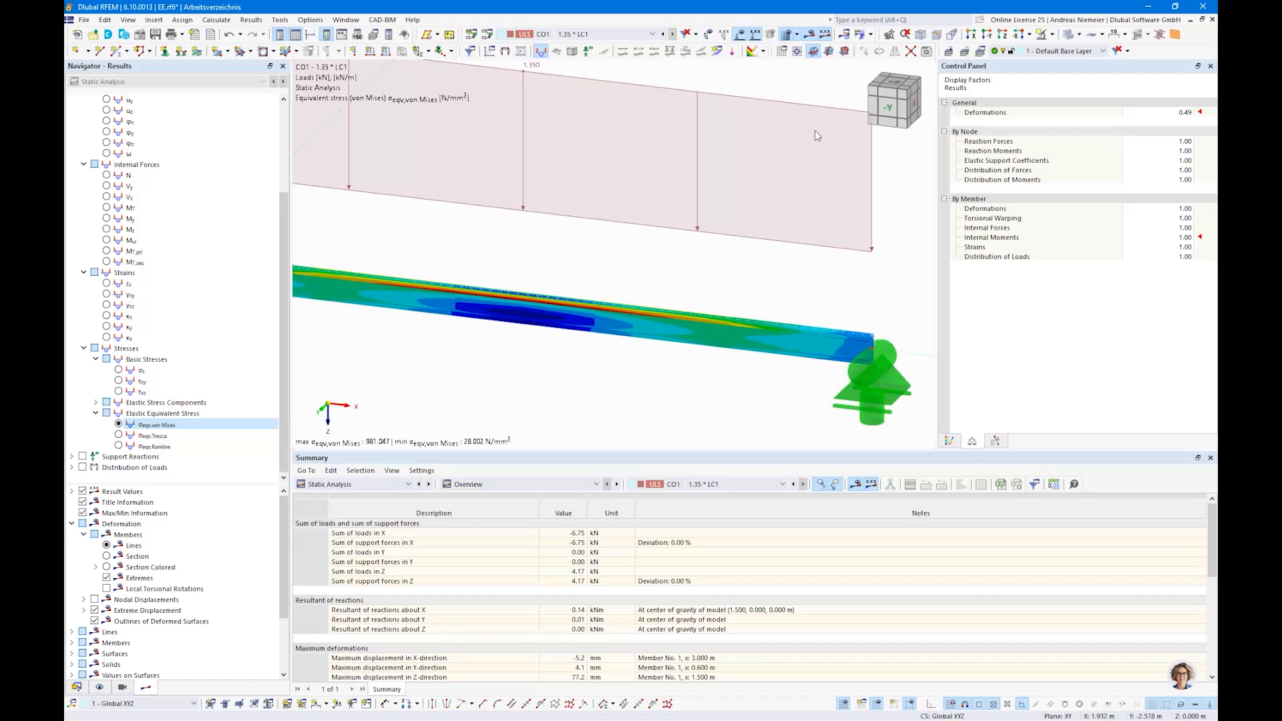
pyautogui.scroll(-3, 808, 153)
pyautogui.scroll(4, 601, 220)
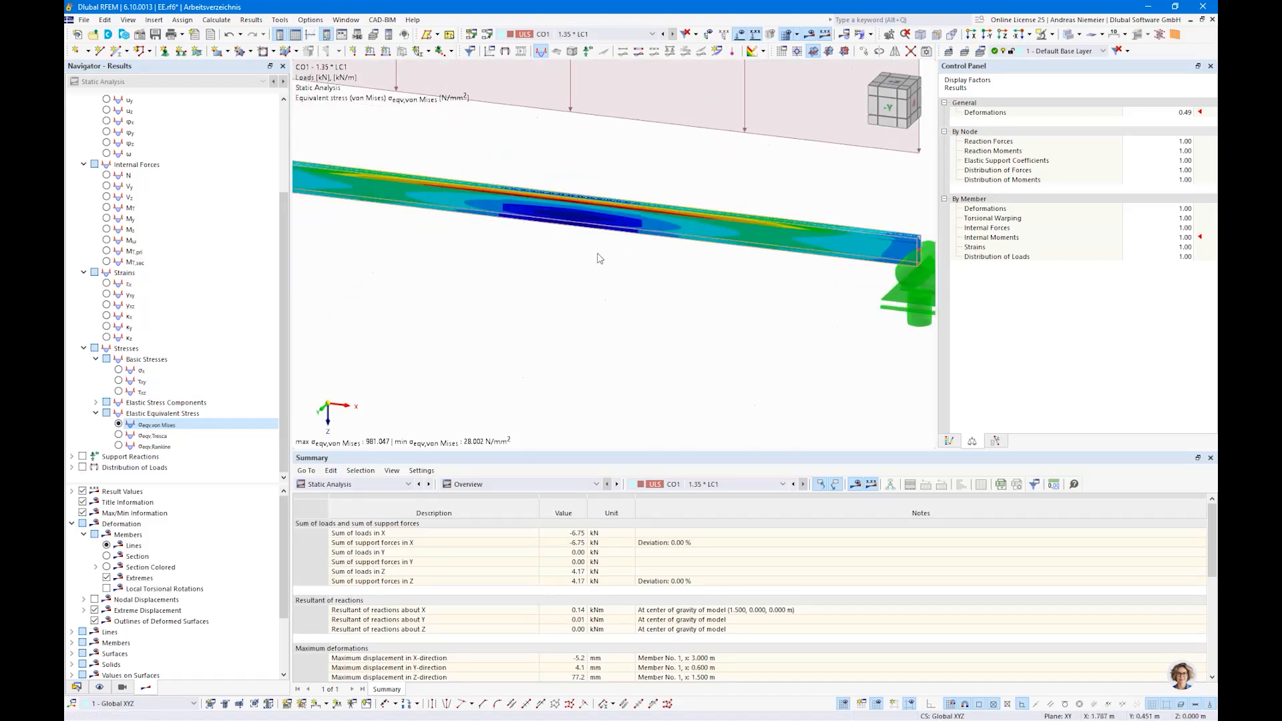
pyautogui.rightClick(586, 215)
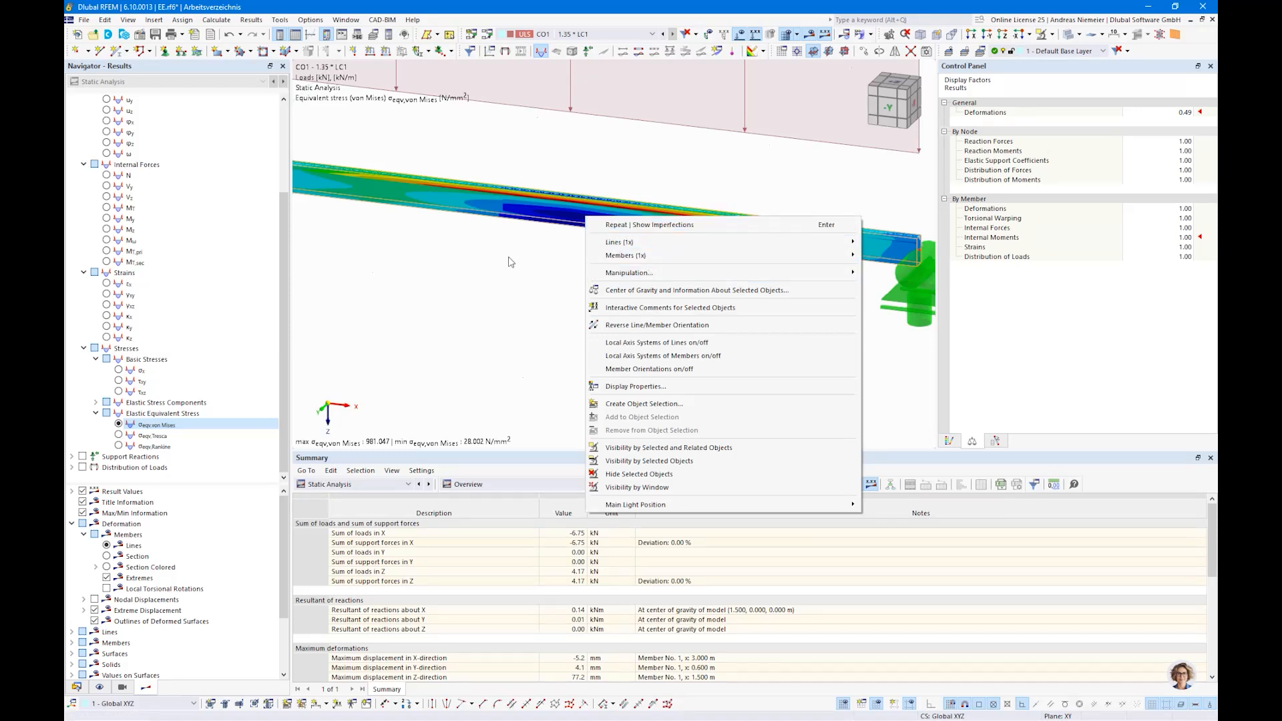
pyautogui.click(438, 316)
# - Show the global deformations |u| with colored member sections and inspect the deformed beam from its end and side
pyautogui.scroll(4, 175, 306)
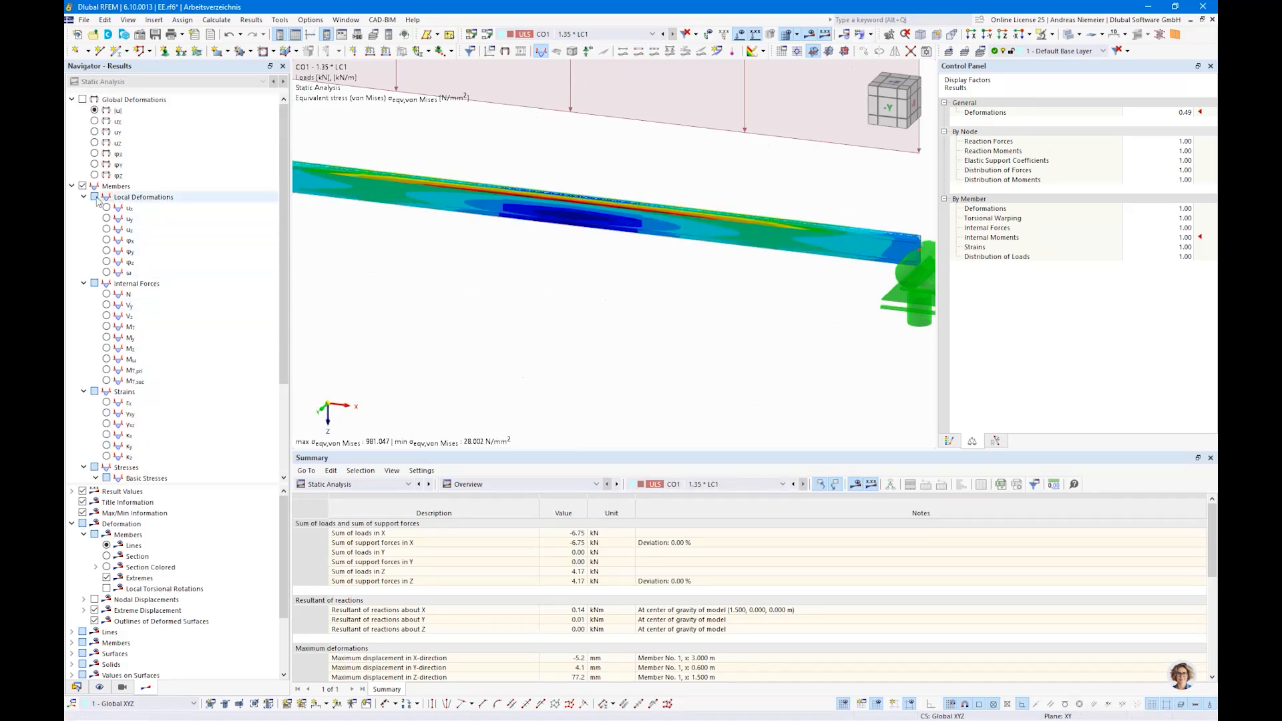
pyautogui.click(82, 98)
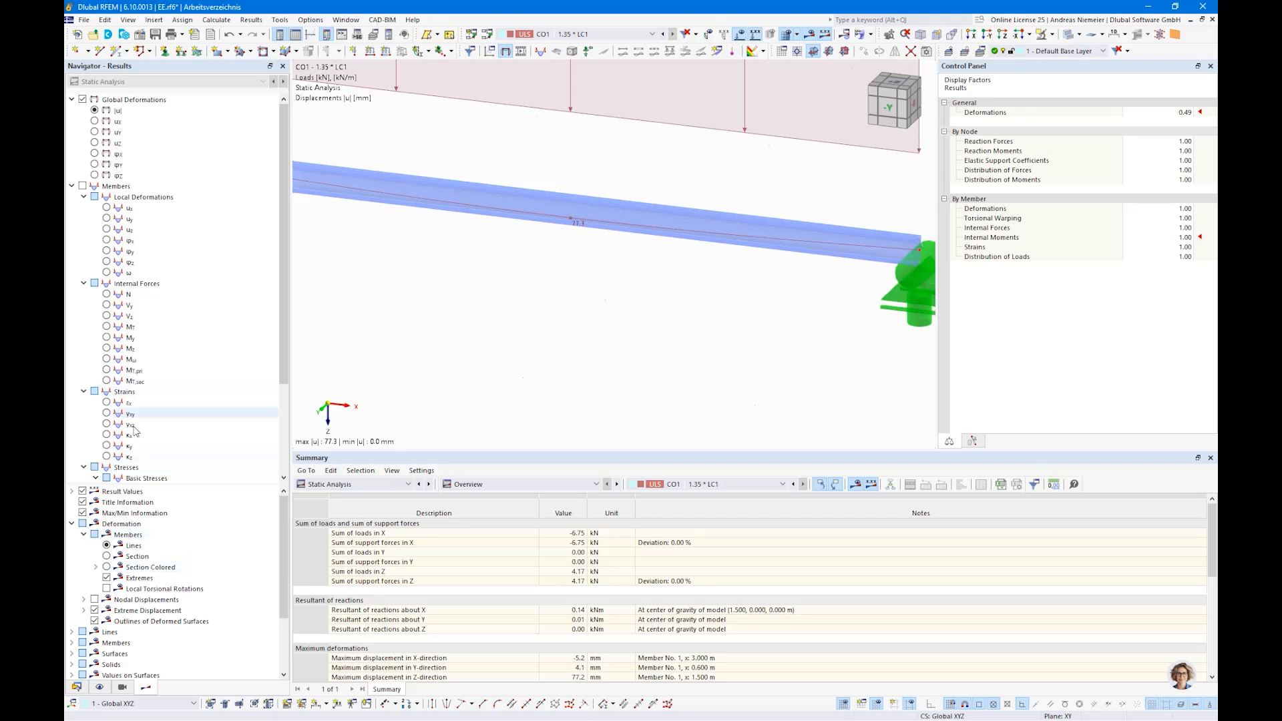
pyautogui.click(107, 567)
pyautogui.keyDown('ctrl'); pyautogui.moveTo(698, 352); pyautogui.dragTo(509, 296, button='middle'); pyautogui.keyUp('ctrl')
pyautogui.scroll(3, 670, 232)
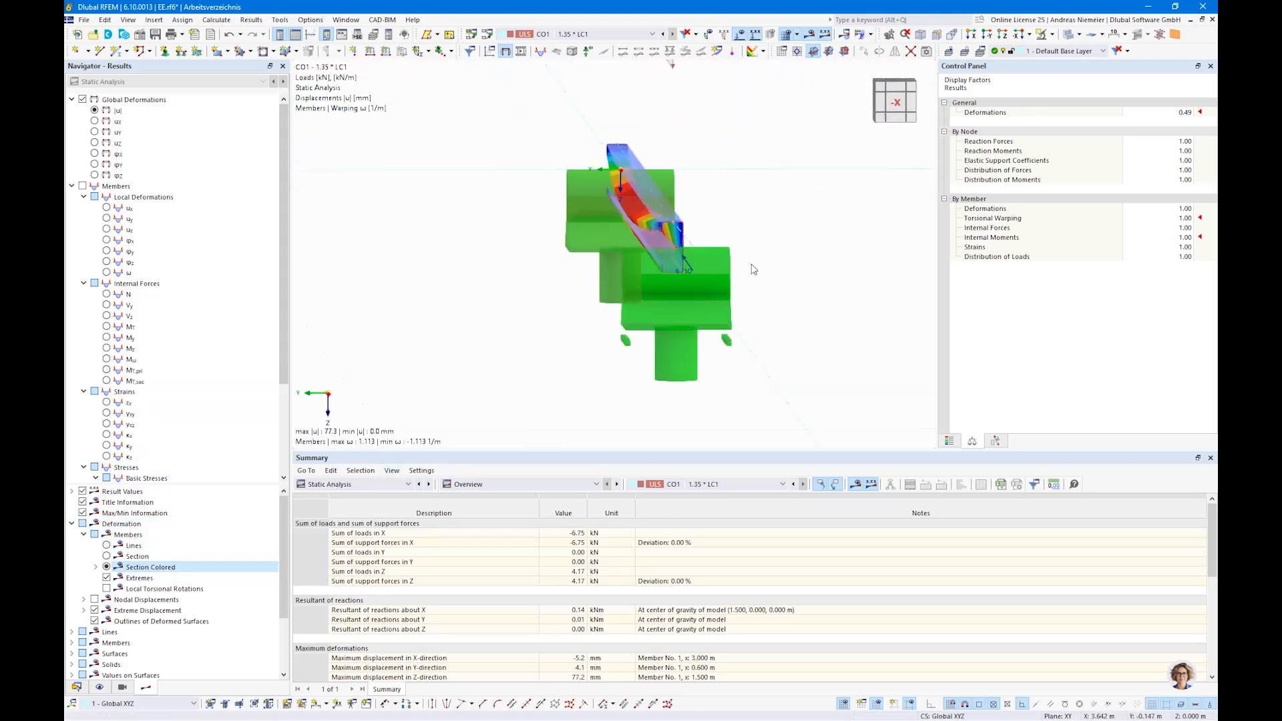
pyautogui.keyDown('ctrl'); pyautogui.moveTo(512, 363); pyautogui.dragTo(659, 381, button='middle'); pyautogui.keyUp('ctrl')
pyautogui.scroll(-5, 660, 328)
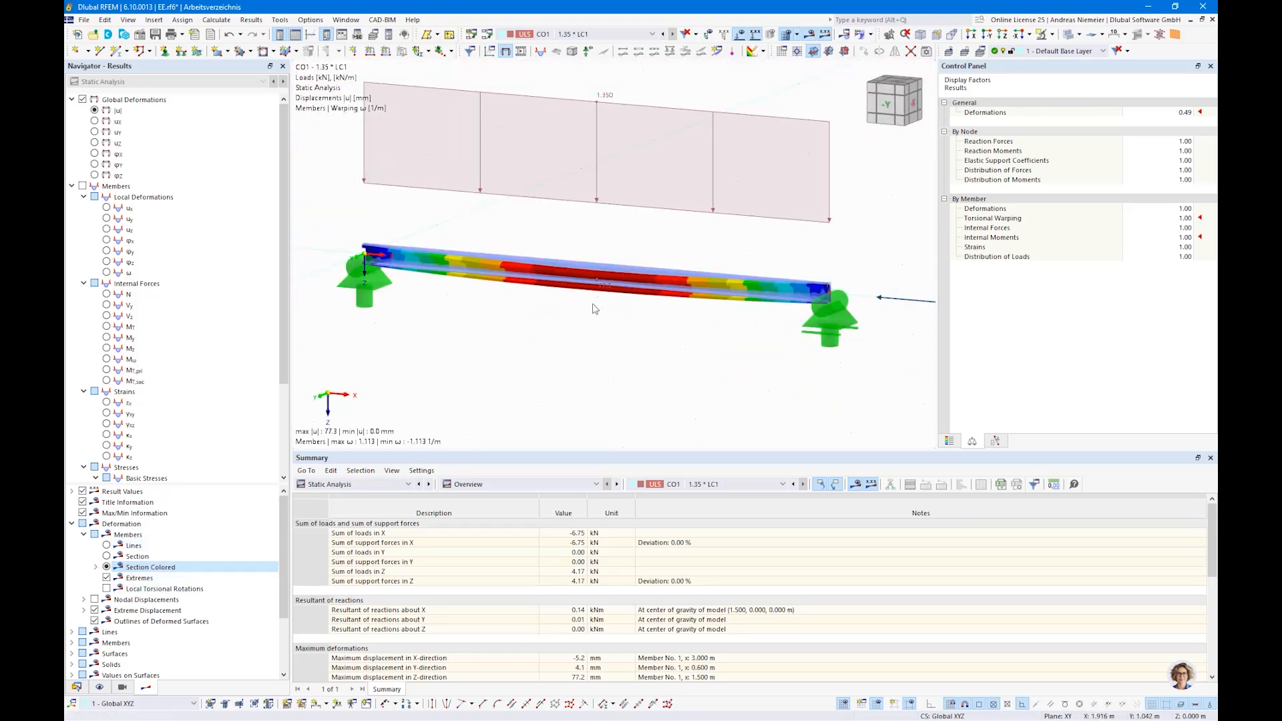
# - Add a node on the beam member at 50% of its length from the start
pyautogui.doubleClick(609, 270)
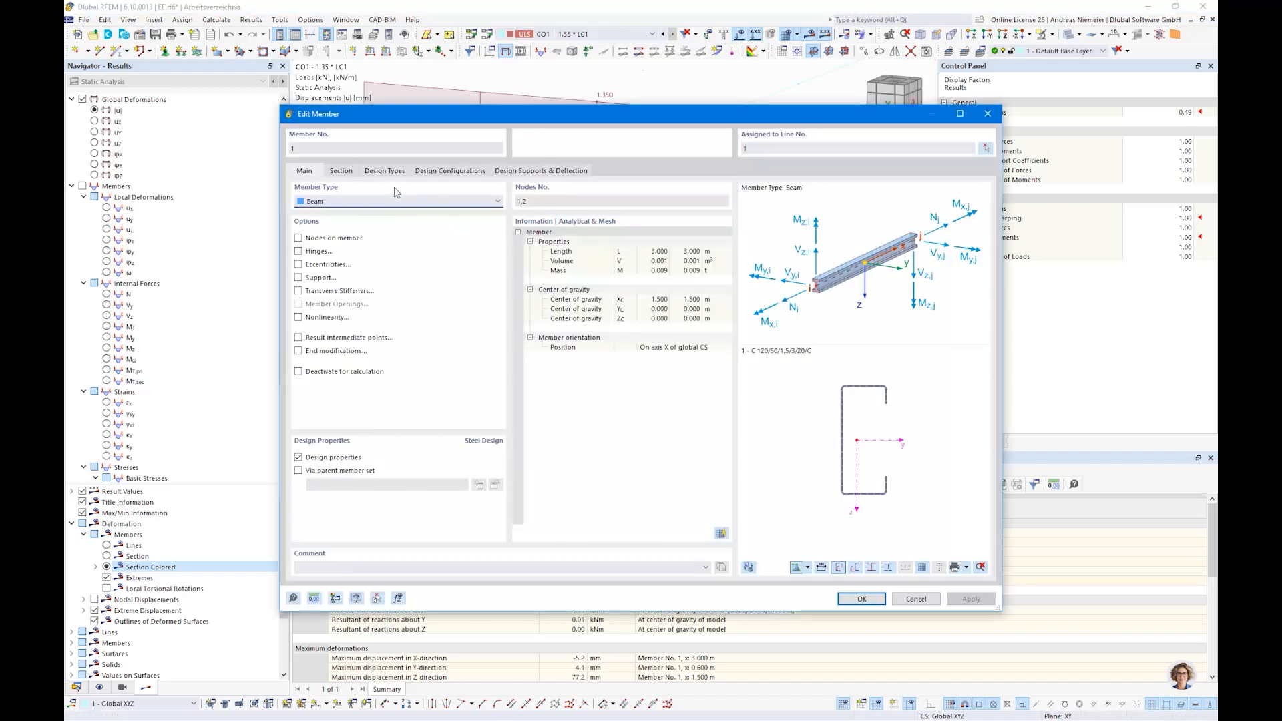
pyautogui.click(298, 238)
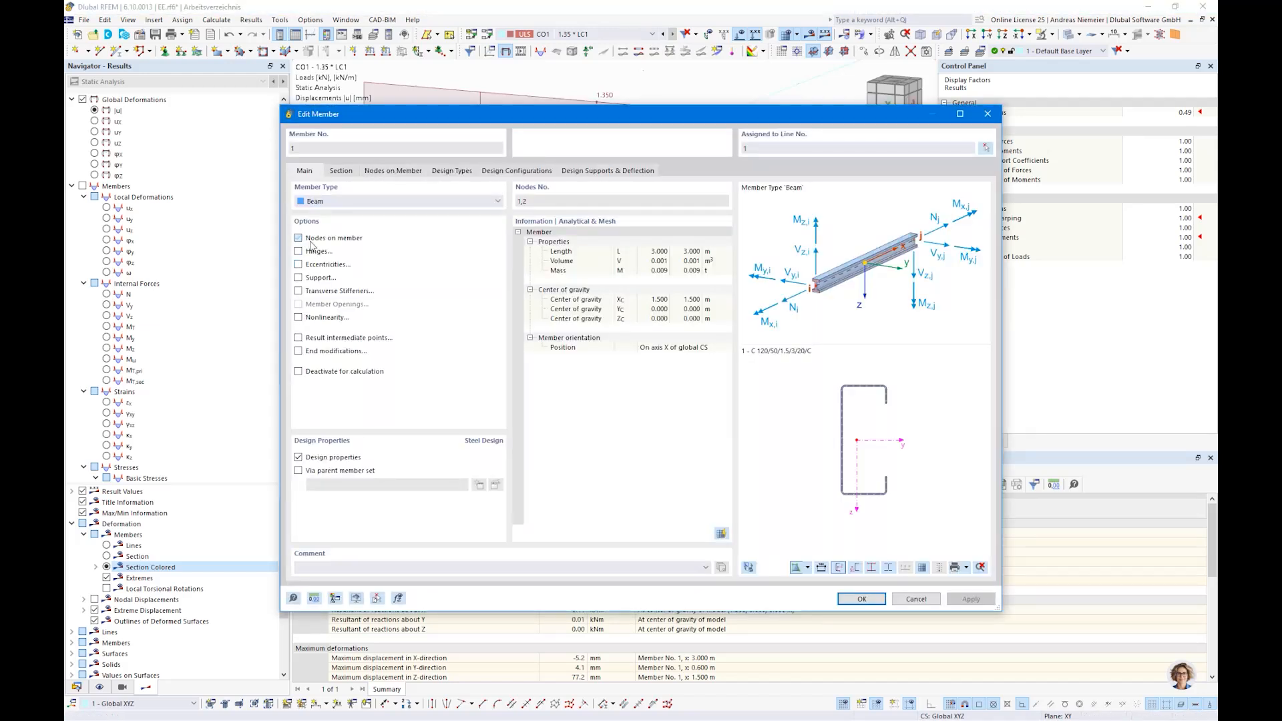
pyautogui.click(393, 171)
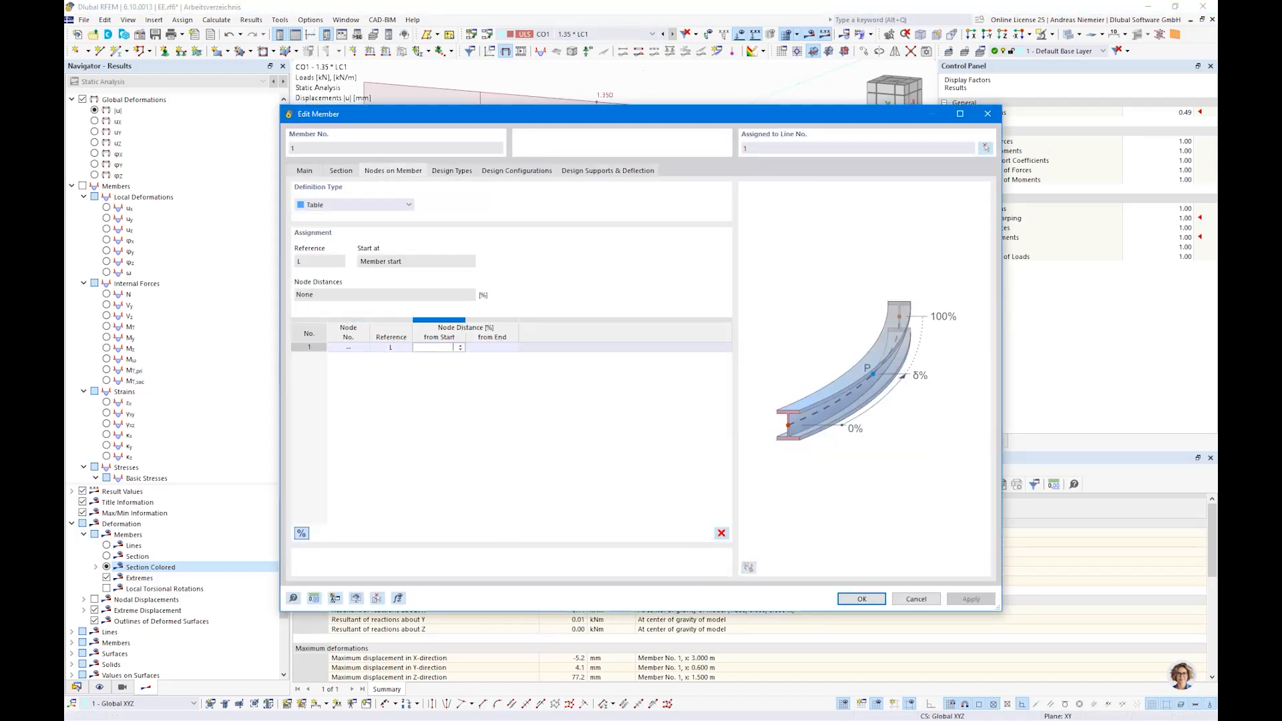
pyautogui.write('50')
pyautogui.press('Tab')
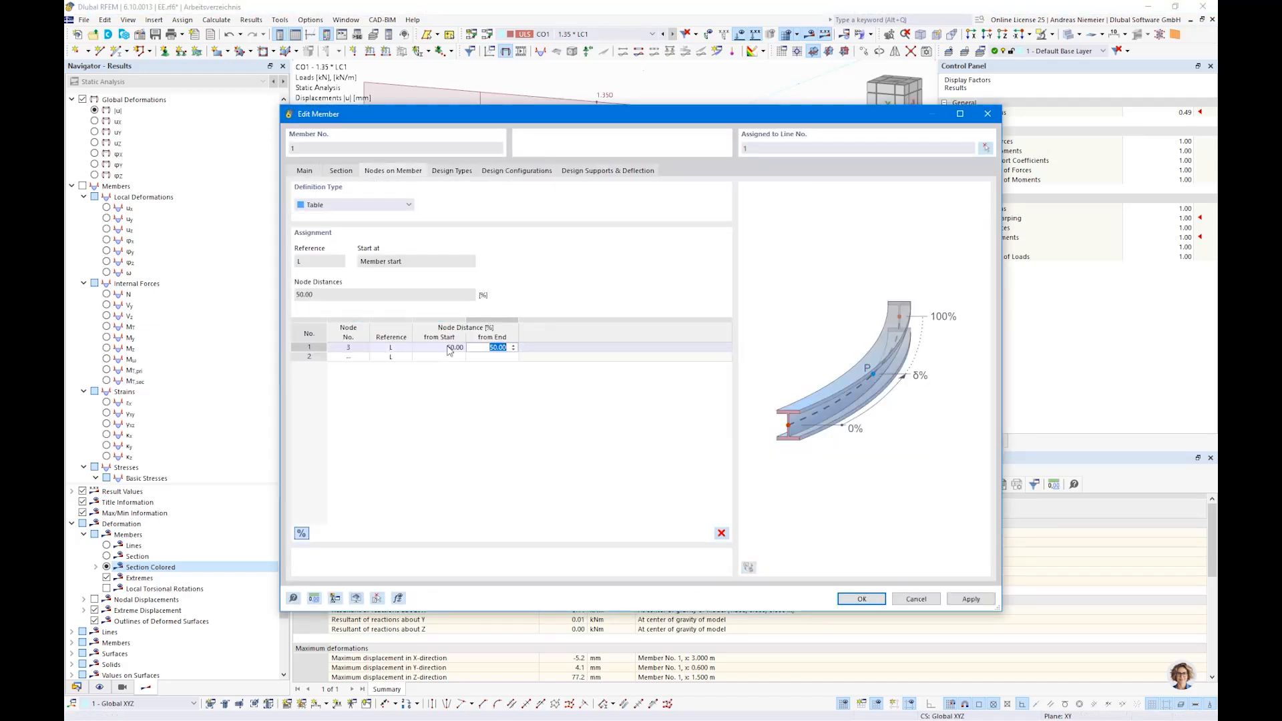
pyautogui.click(861, 598)
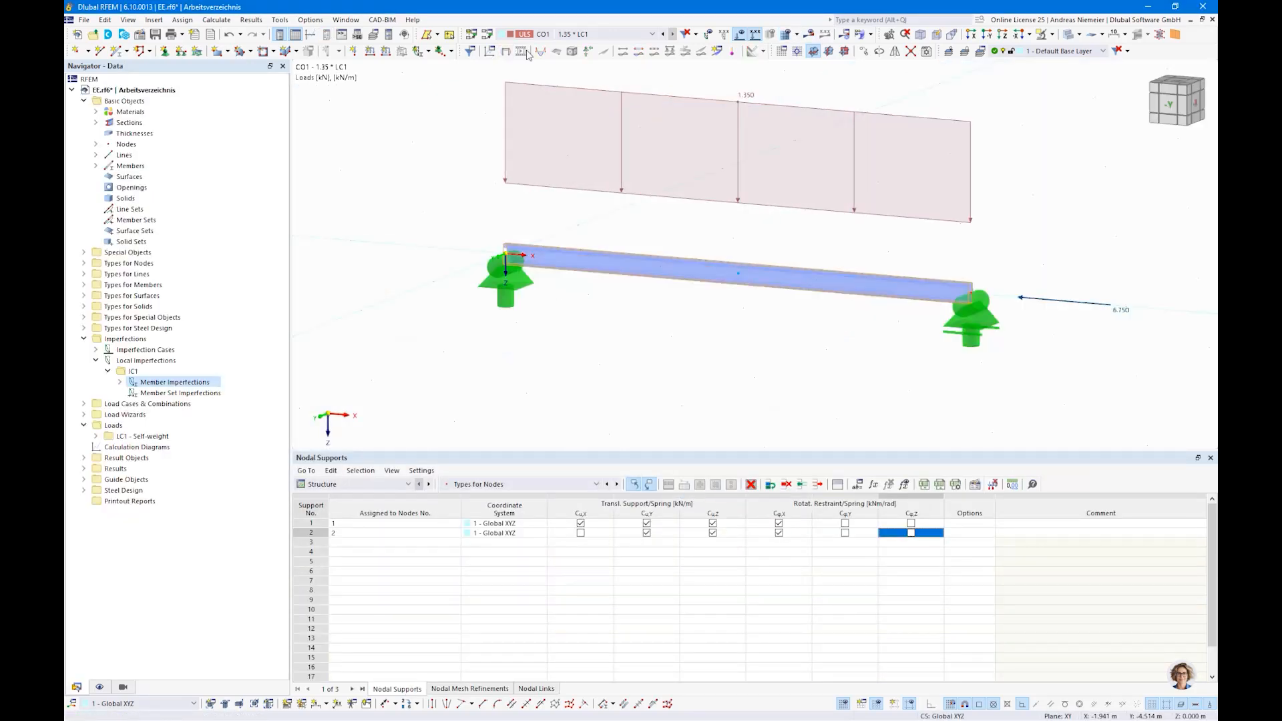
# - Create a nodal support restraining only uY and φX, and assign it to the beam's midspan node
pyautogui.click(165, 51)
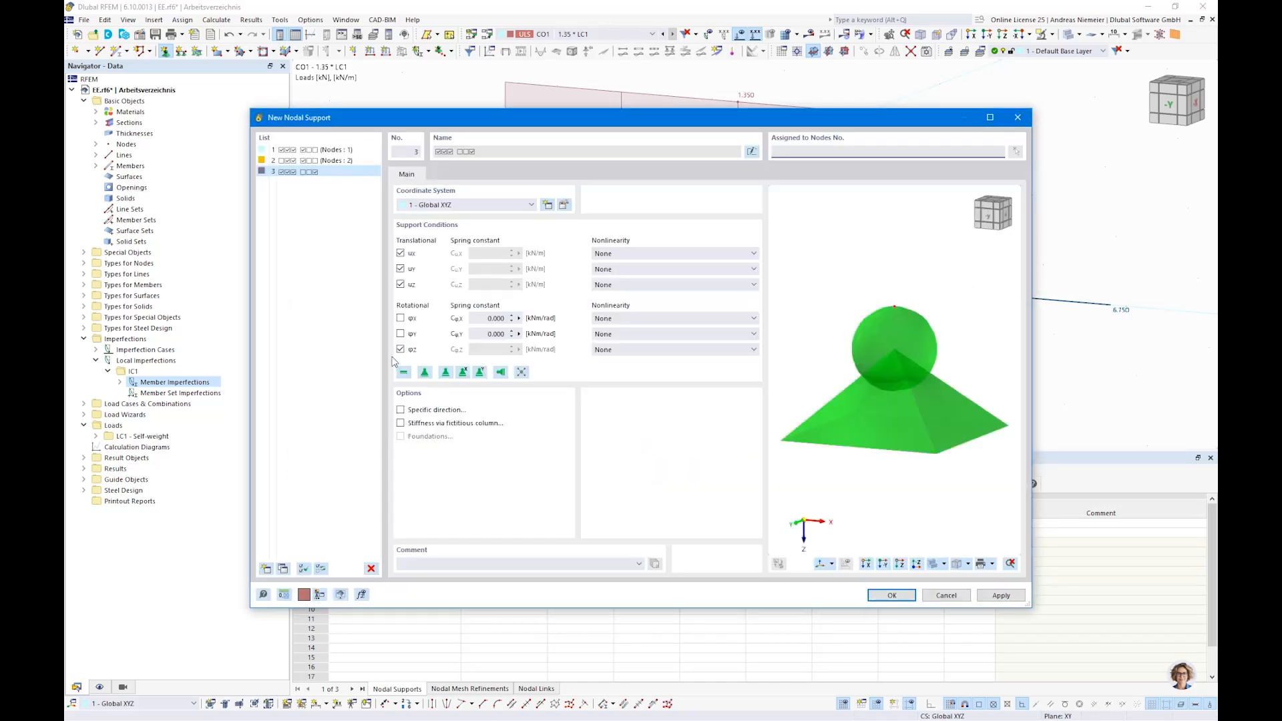
pyautogui.click(400, 350)
pyautogui.click(401, 253)
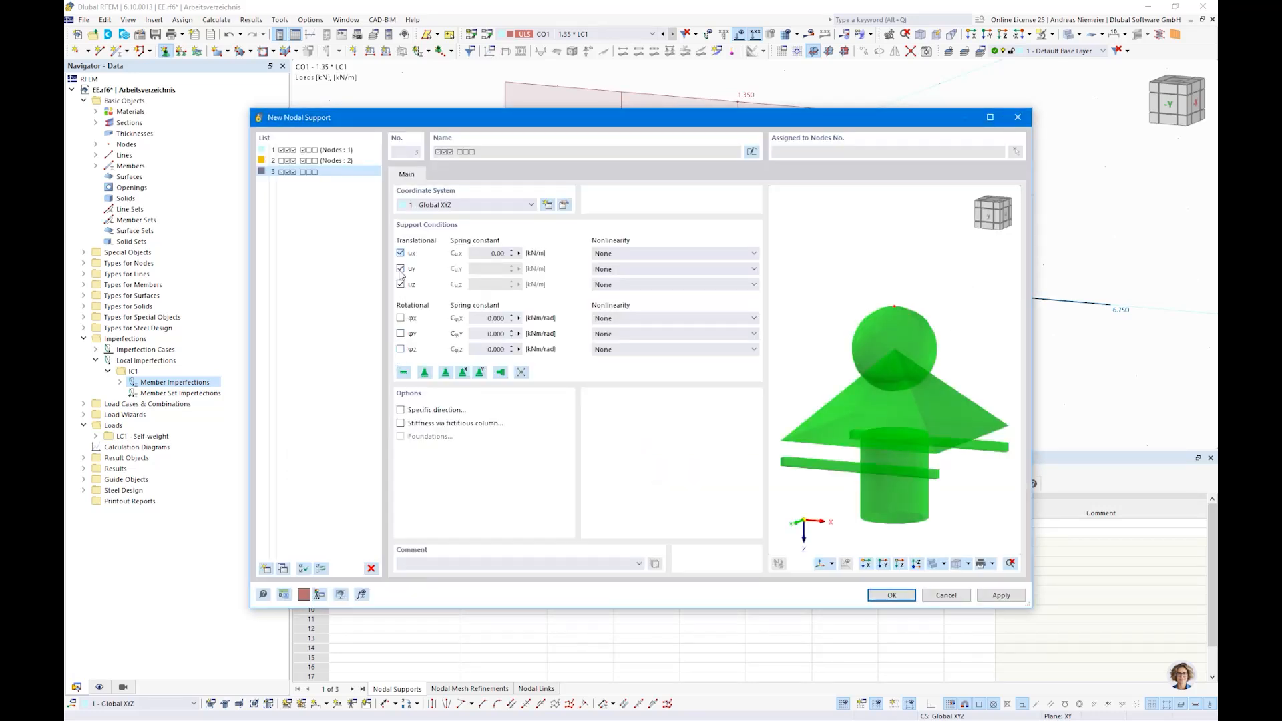
pyautogui.click(401, 284)
pyautogui.click(401, 318)
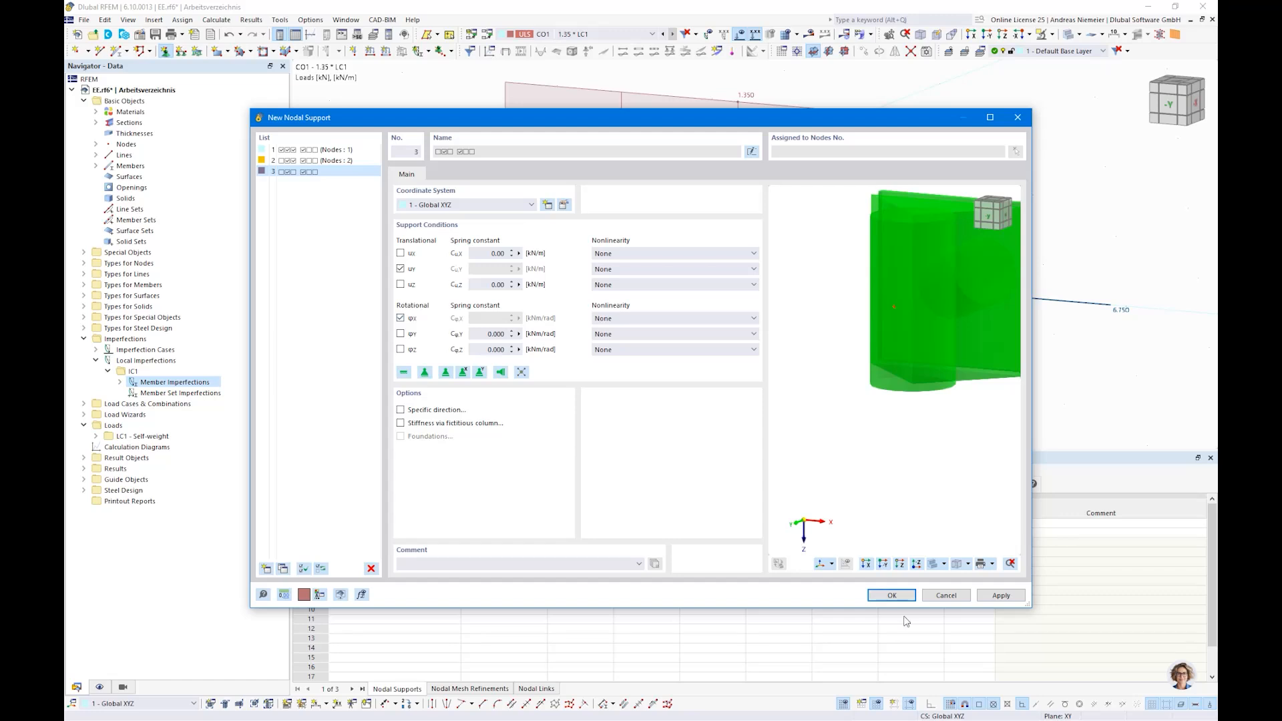
pyautogui.click(892, 595)
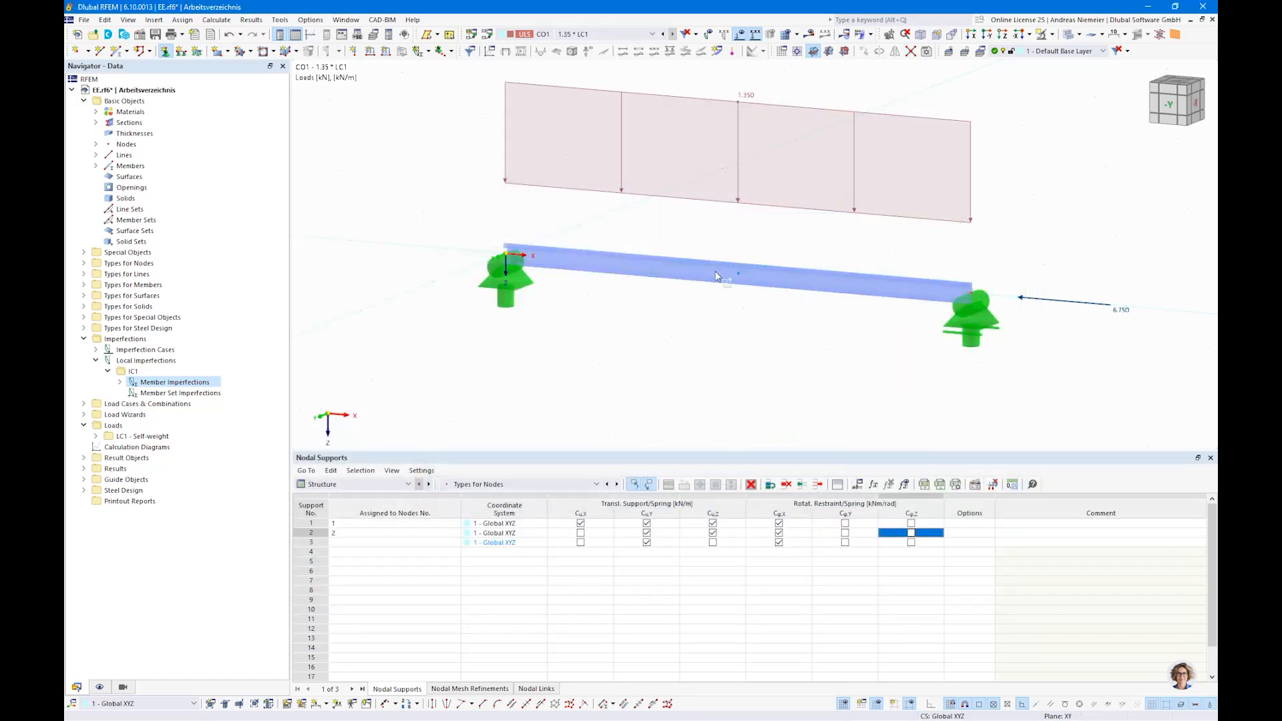
pyautogui.click(738, 273)
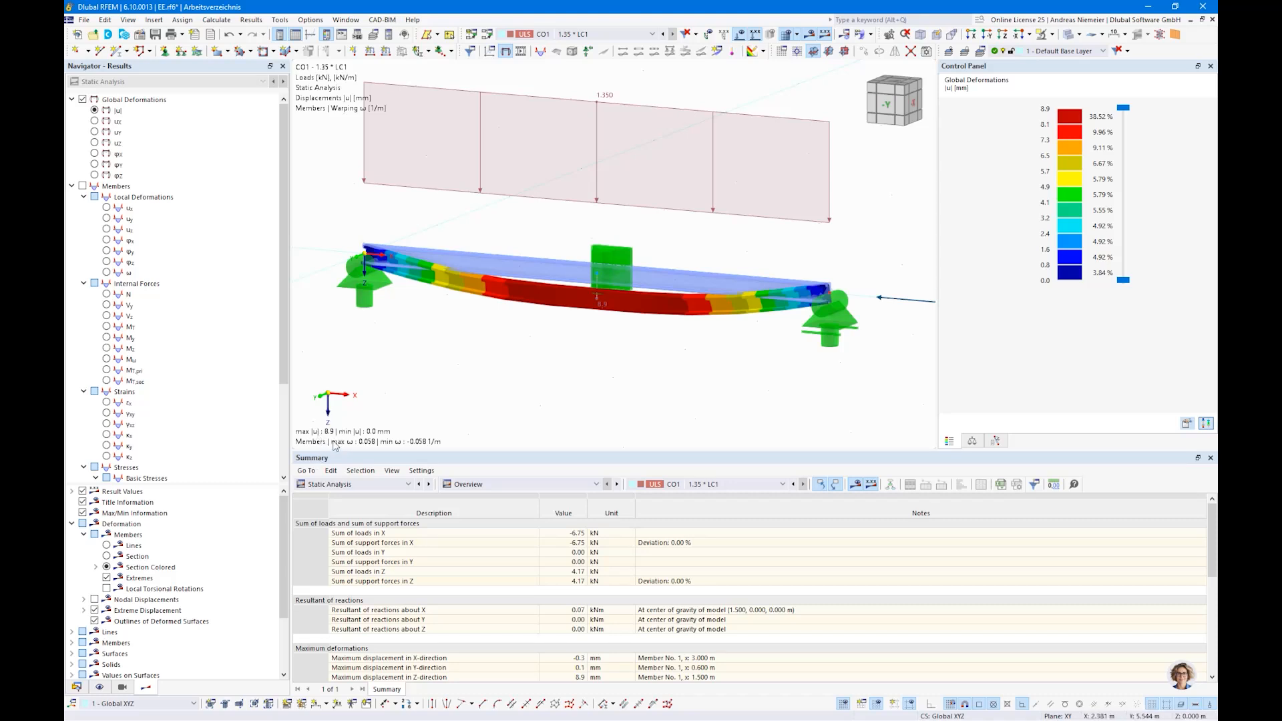
# - Display the laterally supported beam's von Mises elastic equivalent stress, followed by its Steel Design check ratios
pyautogui.scroll(-4, 109, 414)
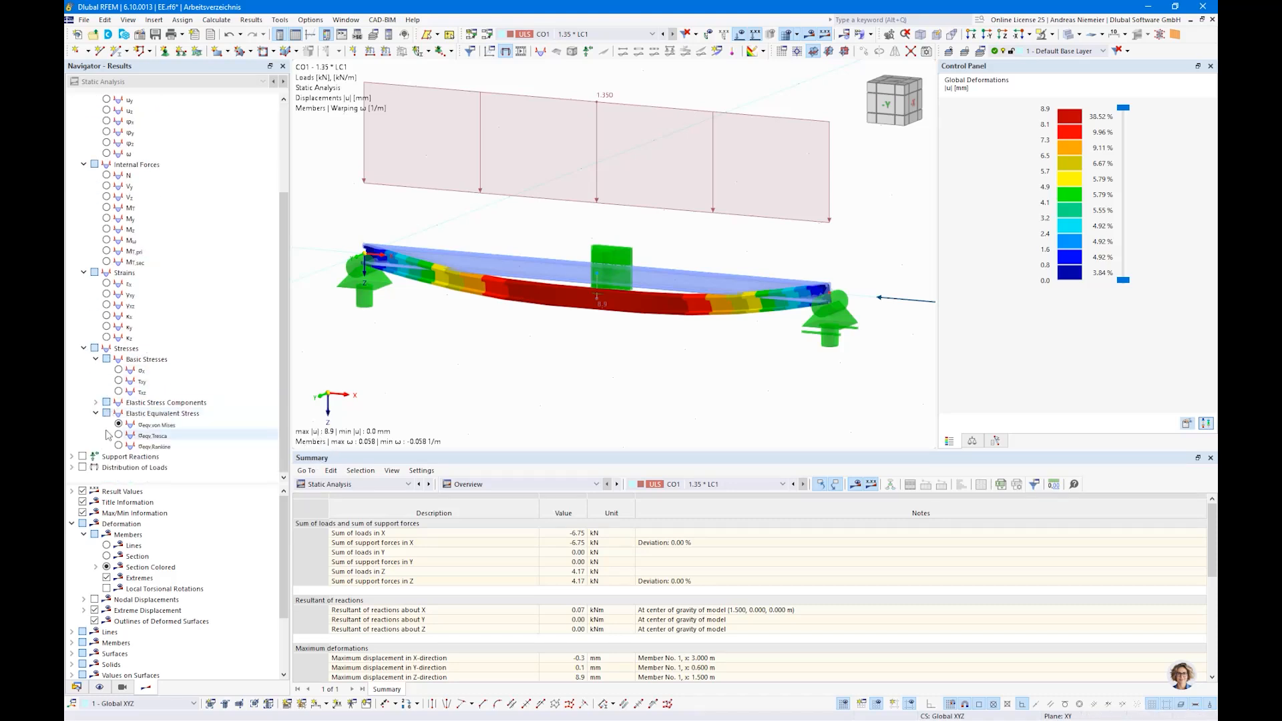
pyautogui.click(118, 425)
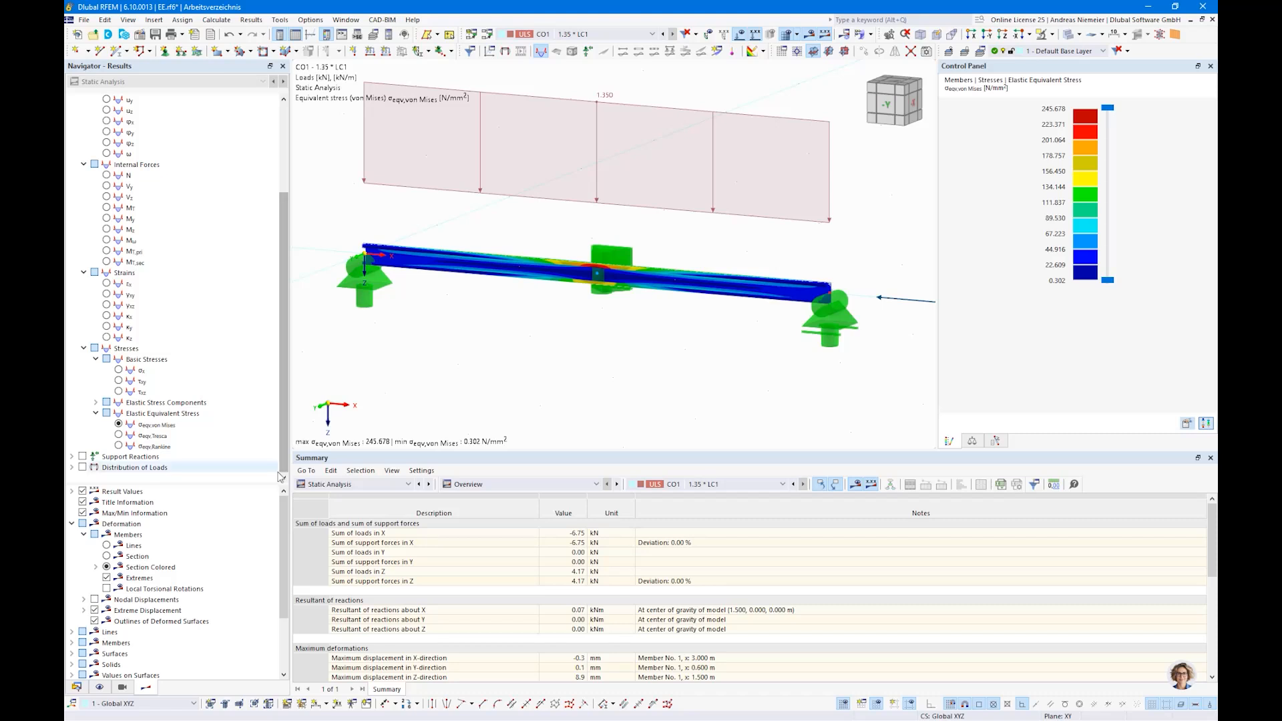
pyautogui.click(859, 33)
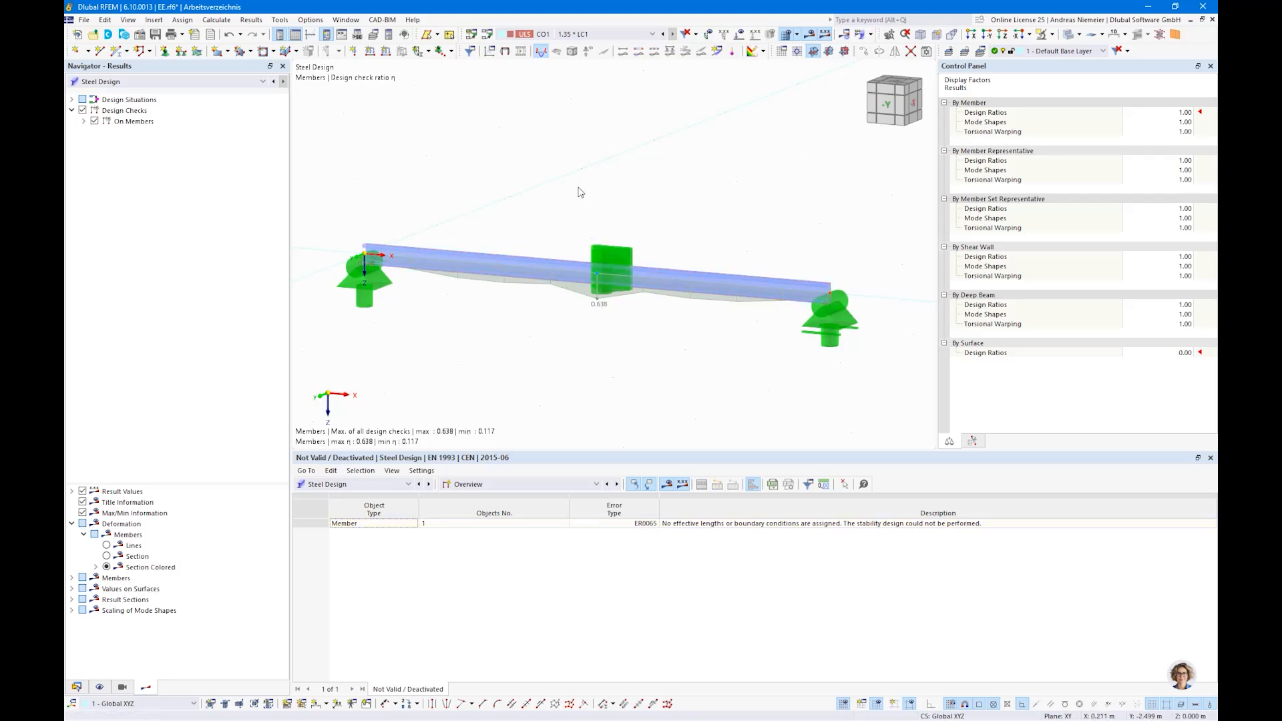
pyautogui.moveTo(637, 312); pyautogui.dragTo(790, 388, button='middle')
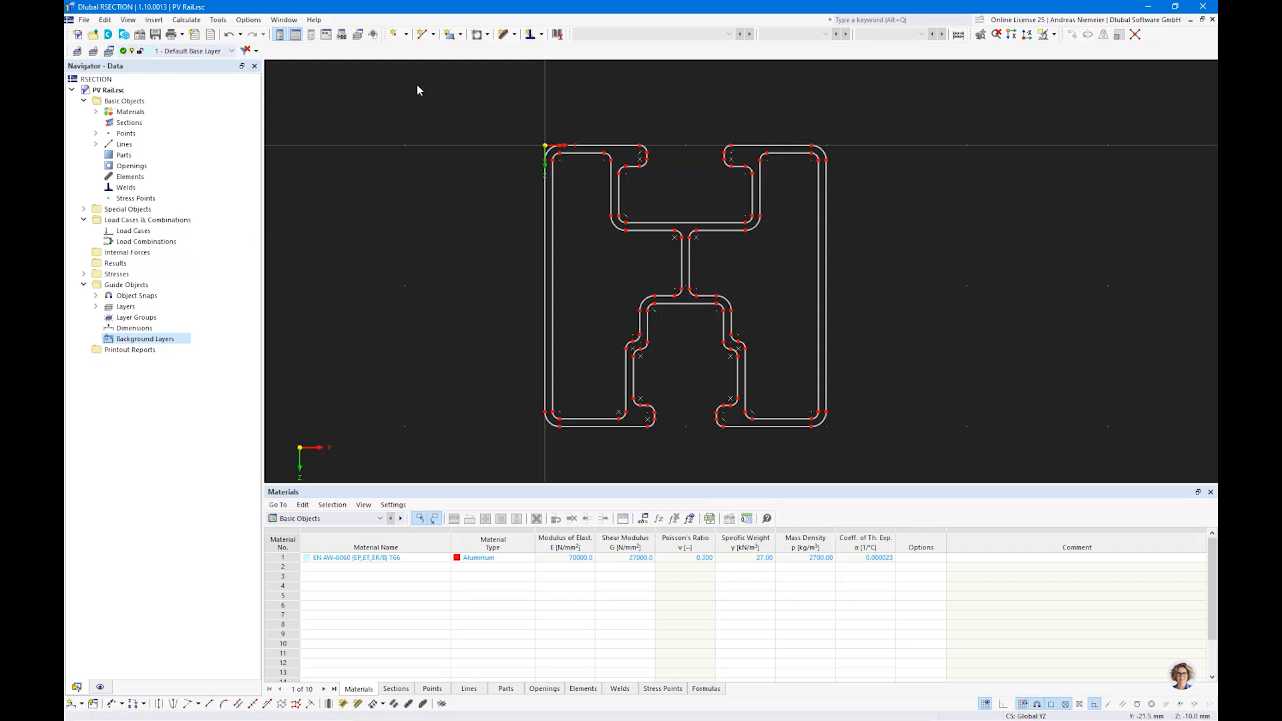
pyautogui.click(84, 20)
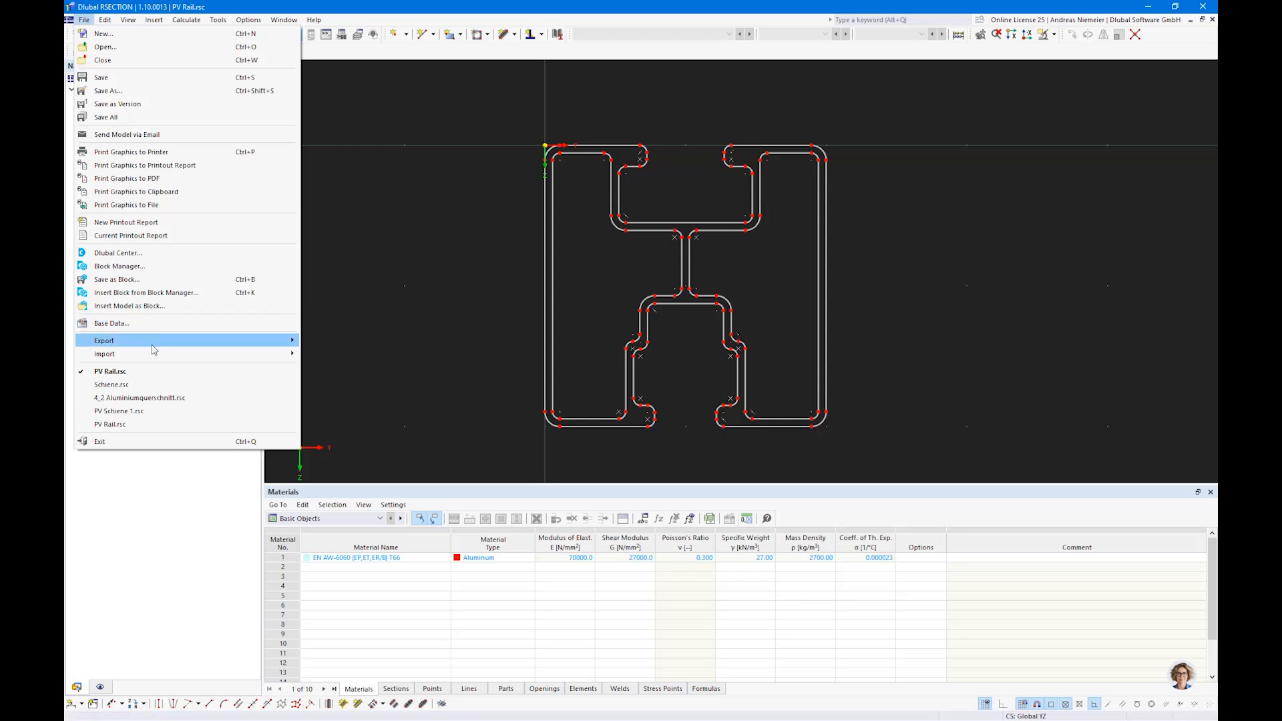
pyautogui.click(497, 370)
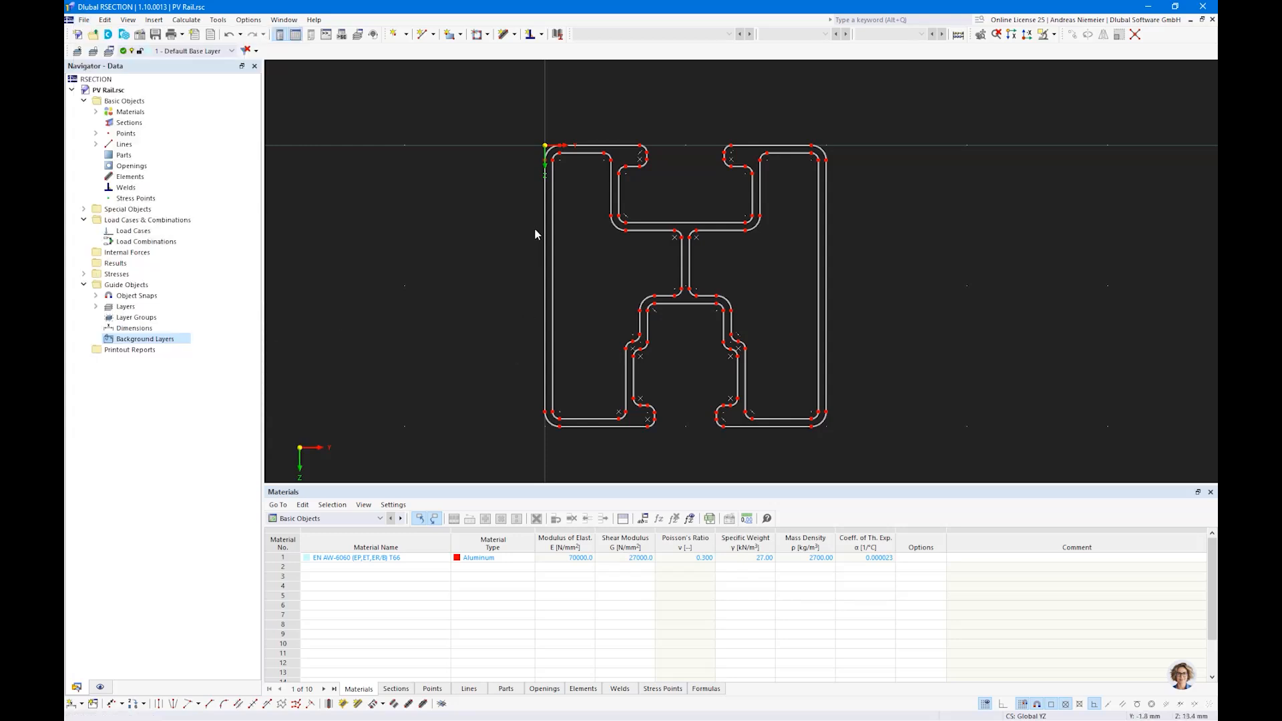
pyautogui.click(967, 37)
pyautogui.click(827, 476)
# - In RSECTION, create the PV Rail section's elements automatically from its outline with a maximum thickness of 3 mm
pyautogui.click(343, 708)
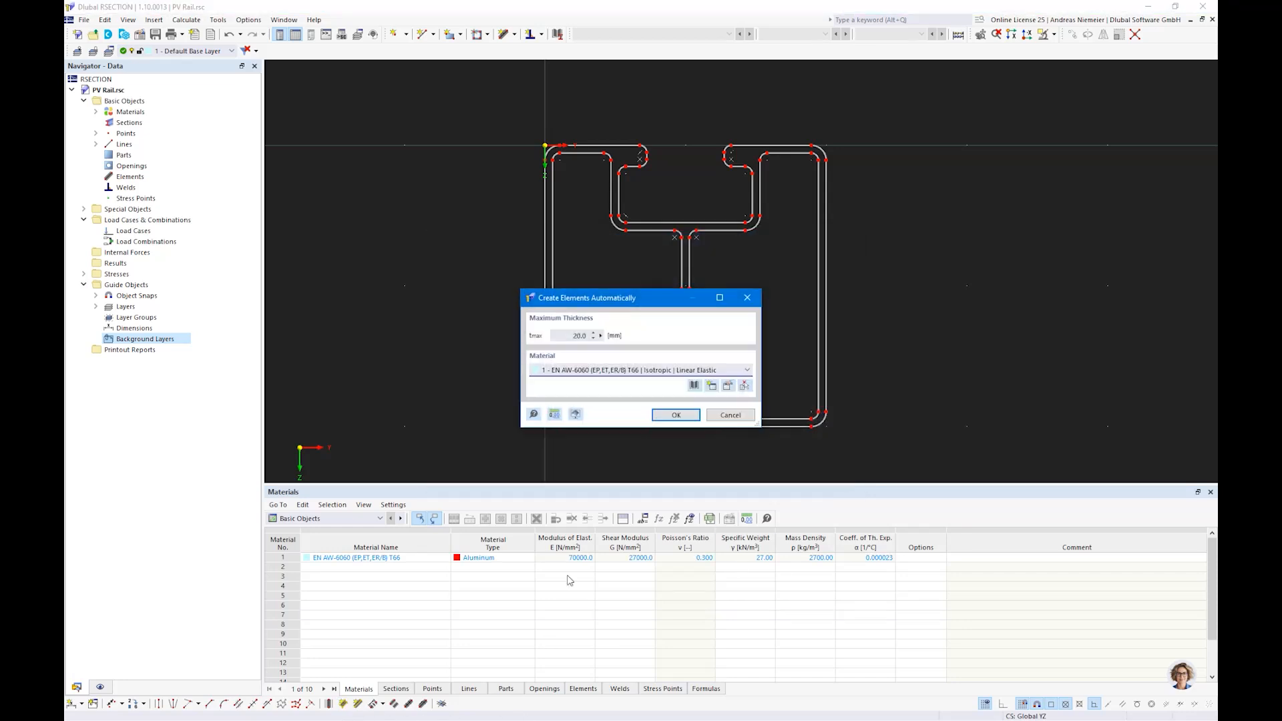
pyautogui.moveTo(562, 336); pyautogui.dragTo(605, 335)
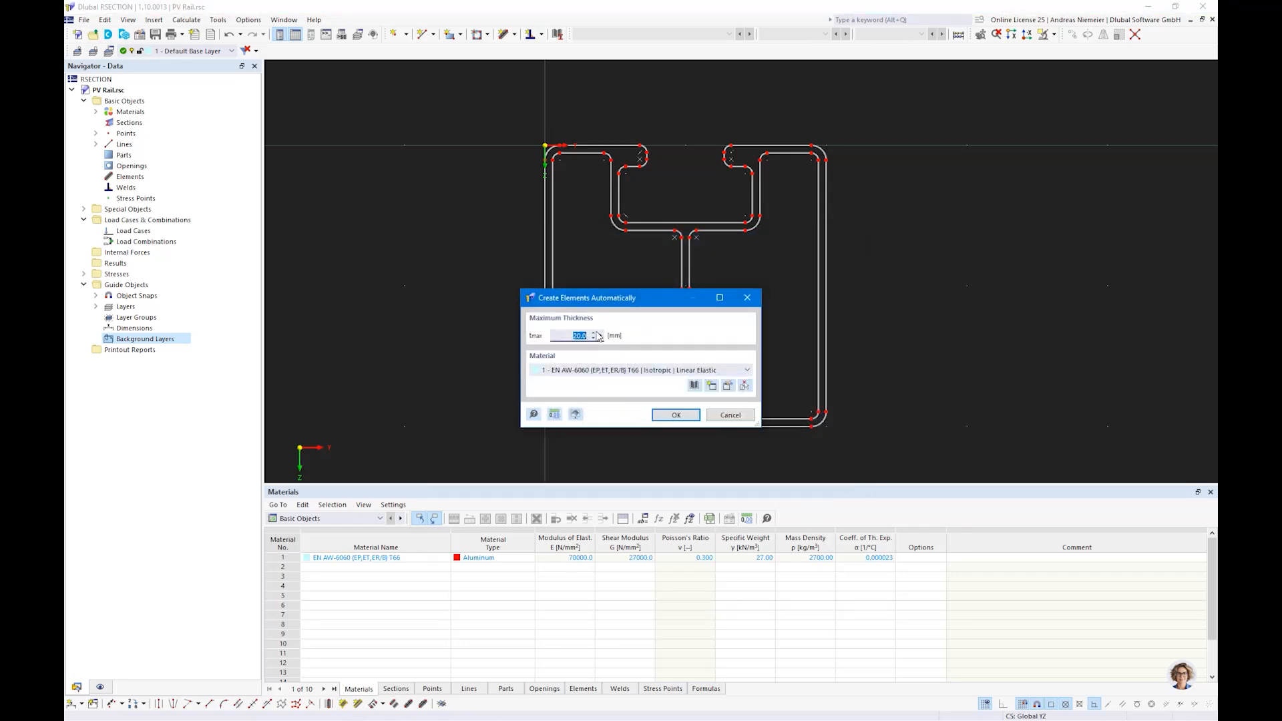
pyautogui.write('3')
pyautogui.click(673, 418)
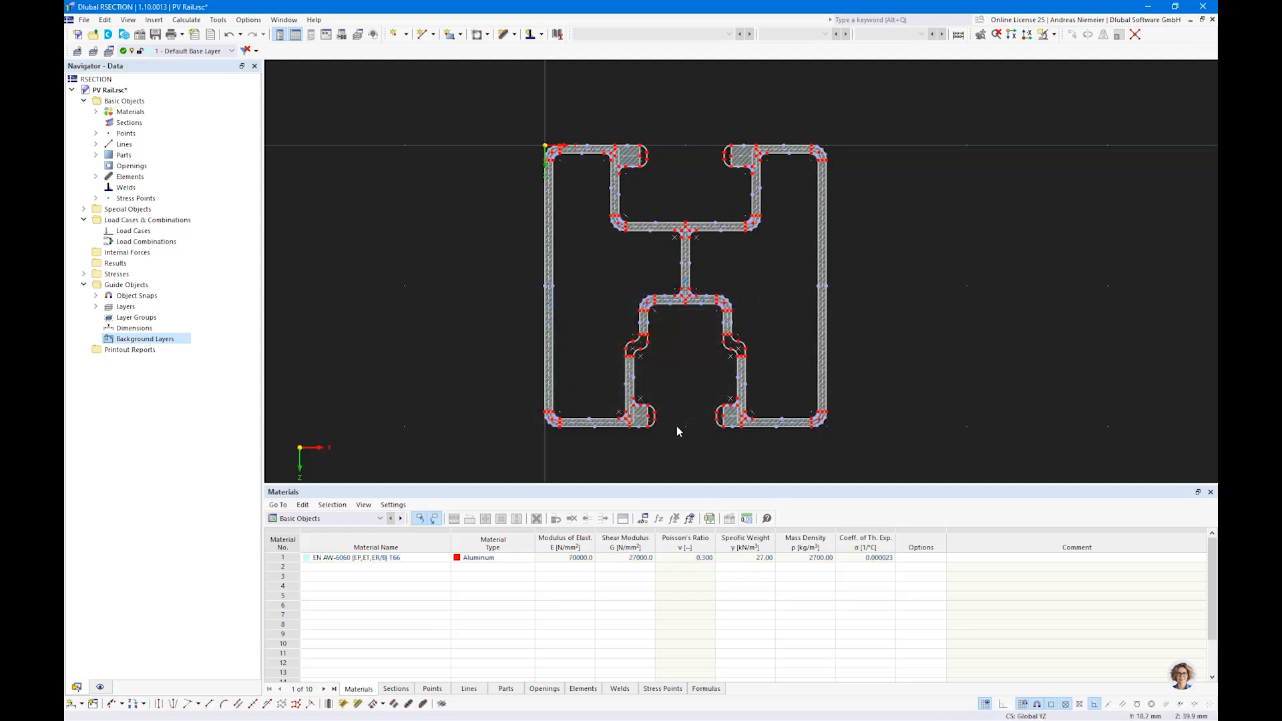
# - Draw a single-line element of 0 mm thickness and 1.1 mm effective shear thickness, bridging the gap in the left inner leg
pyautogui.moveTo(912, 340); pyautogui.dragTo(840, 336, button='middle')
pyautogui.scroll(-1, 841, 337)
pyautogui.scroll(3, 639, 422)
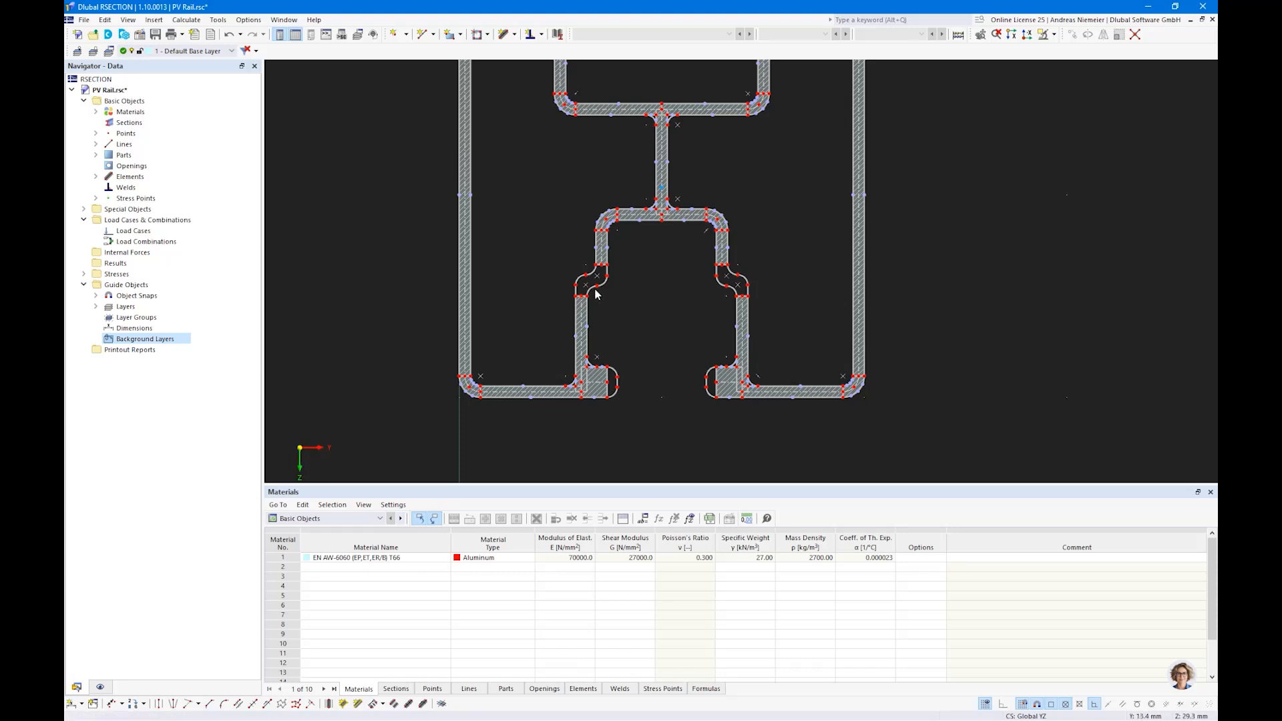
pyautogui.scroll(3, 586, 267)
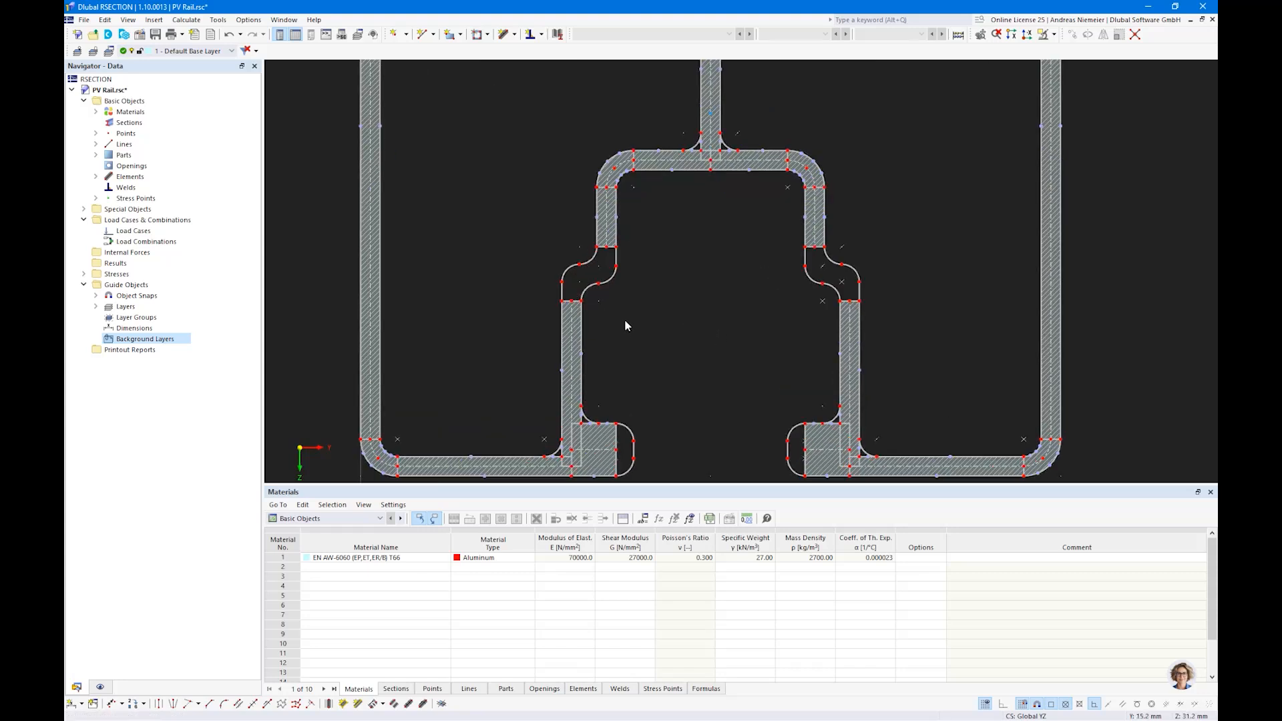
pyautogui.scroll(-2, 625, 325)
pyautogui.click(503, 33)
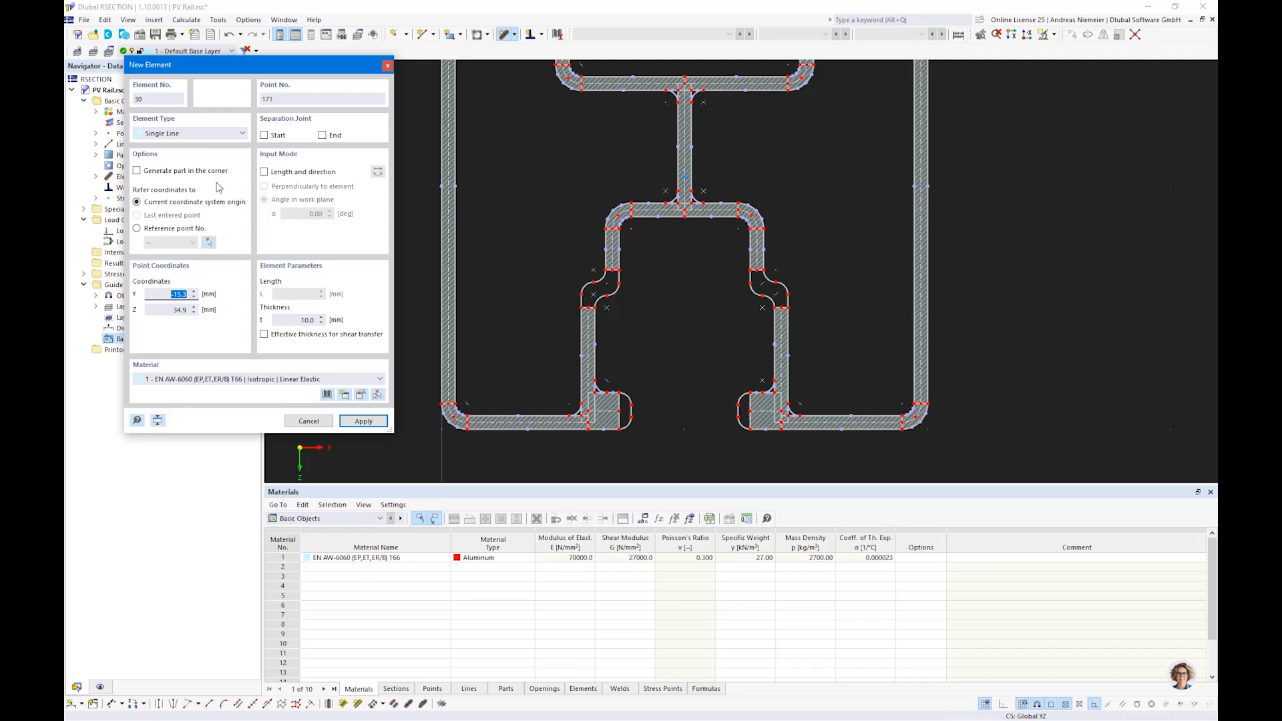
pyautogui.click(265, 335)
pyautogui.moveTo(284, 321); pyautogui.dragTo(342, 359)
pyautogui.write('0')
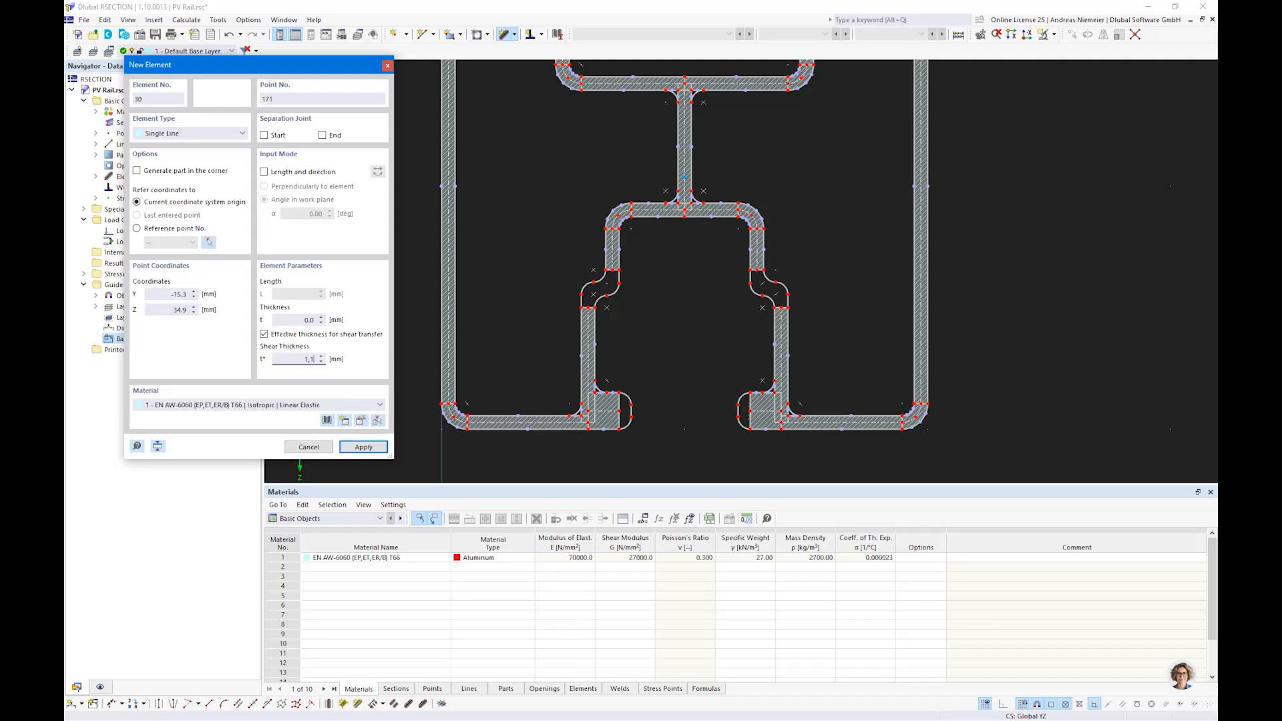
pyautogui.scroll(3, 651, 294)
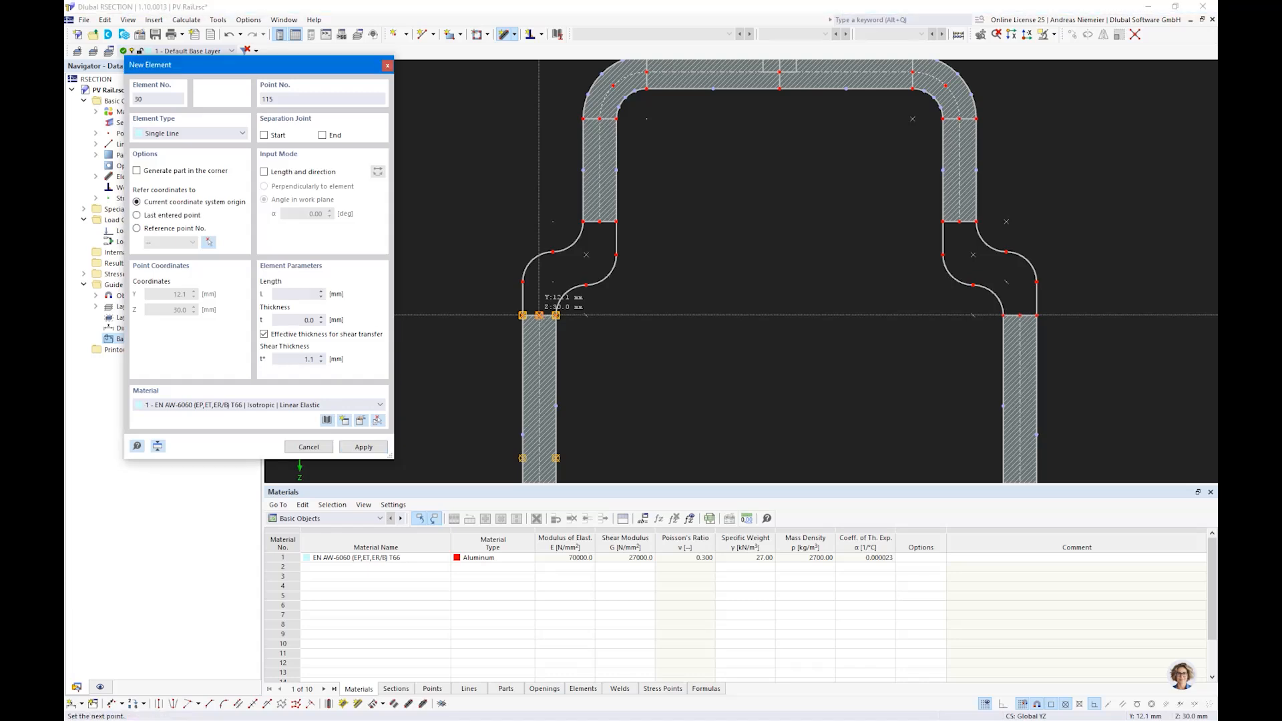
pyautogui.click(599, 221)
pyautogui.rightClick(1027, 325)
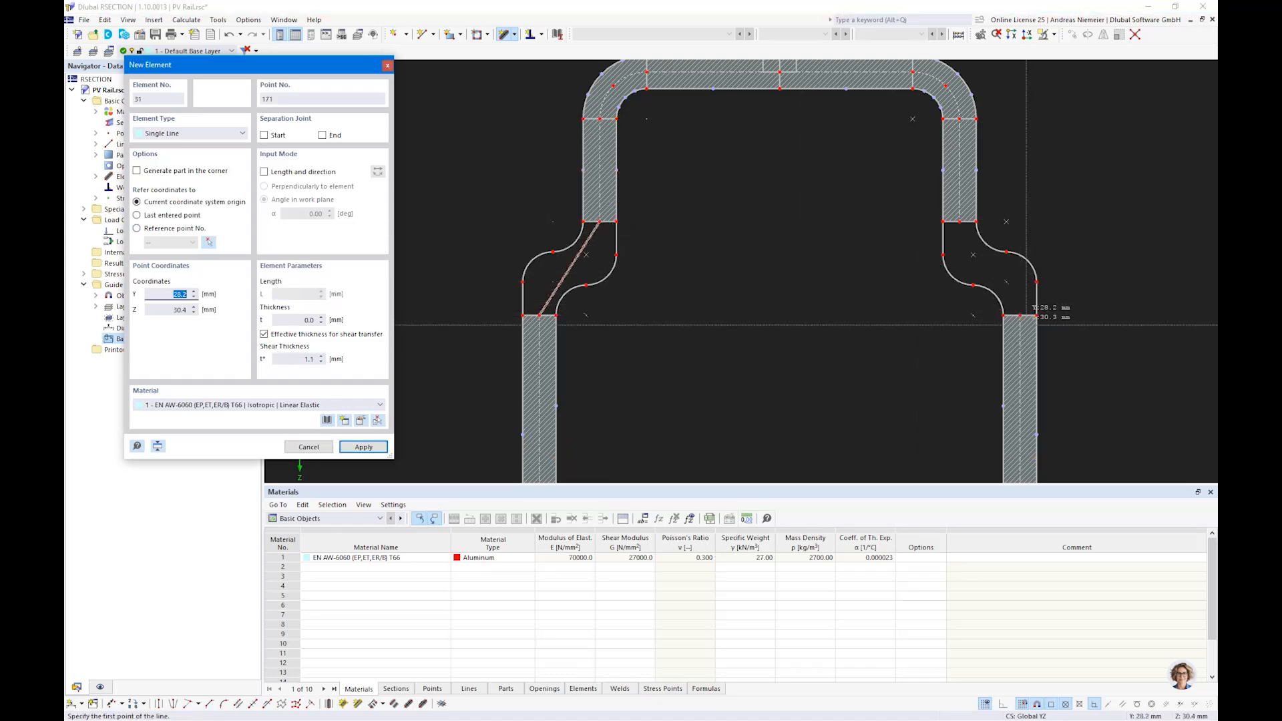
# - Bridge the gap in the right inner leg with the same kind of shear-transfer element and end element drawing
pyautogui.click(1020, 314)
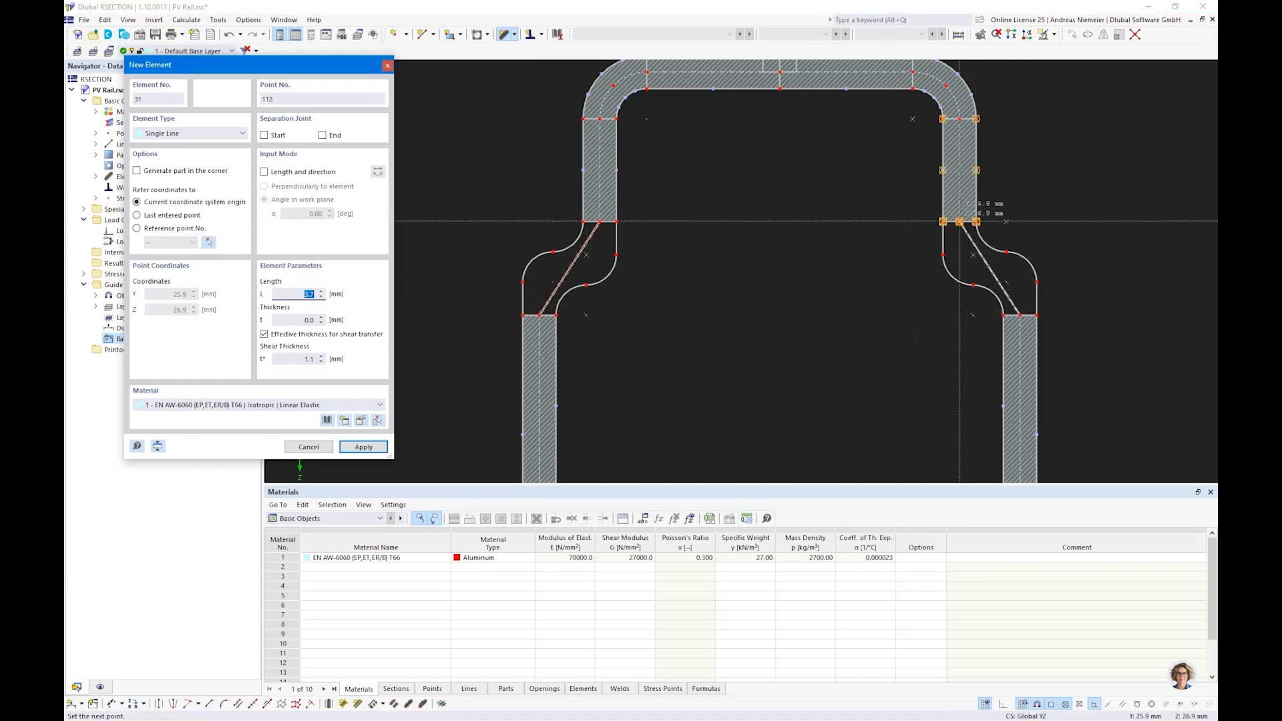
pyautogui.click(959, 221)
pyautogui.rightClick(835, 305)
pyautogui.rightClick(693, 187)
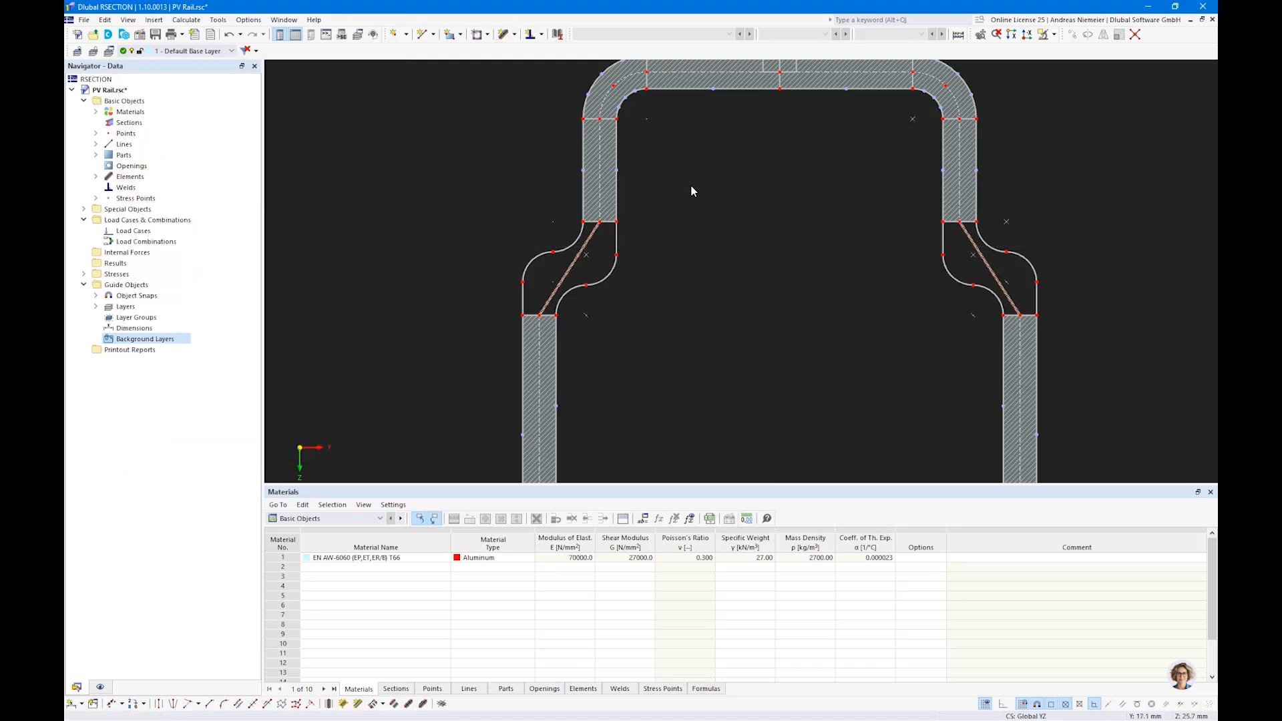
# - Create a new EN AW-6060 T66 part from the boundary lines enclosing the S-shaped gap in the left inner leg
pyautogui.scroll(-2, 692, 188)
pyautogui.scroll(-2, 695, 214)
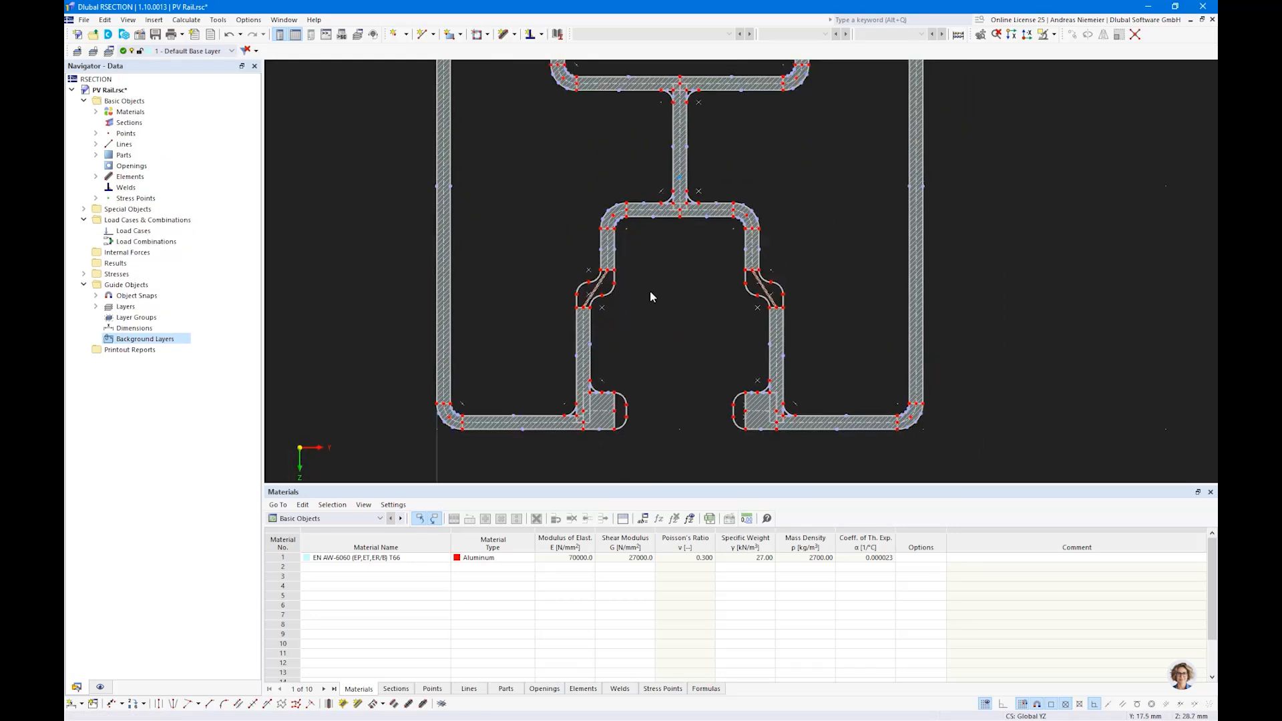
pyautogui.click(460, 35)
pyautogui.click(477, 105)
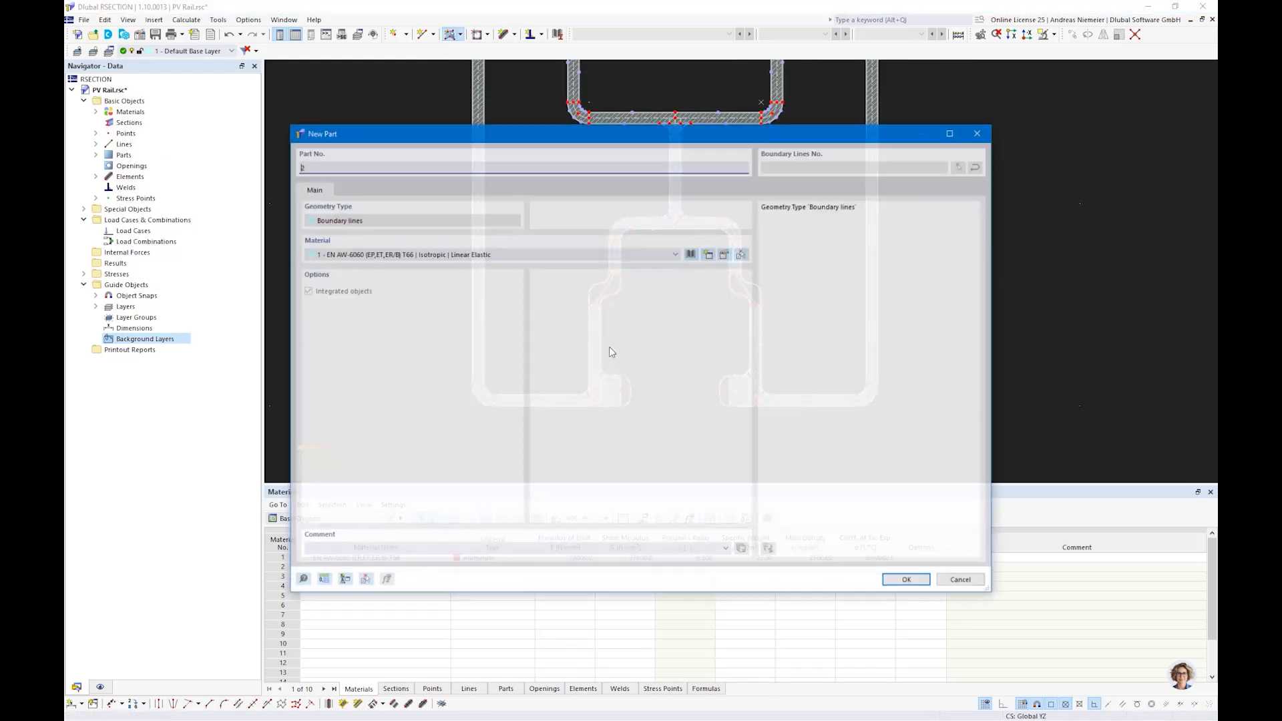
pyautogui.click(908, 581)
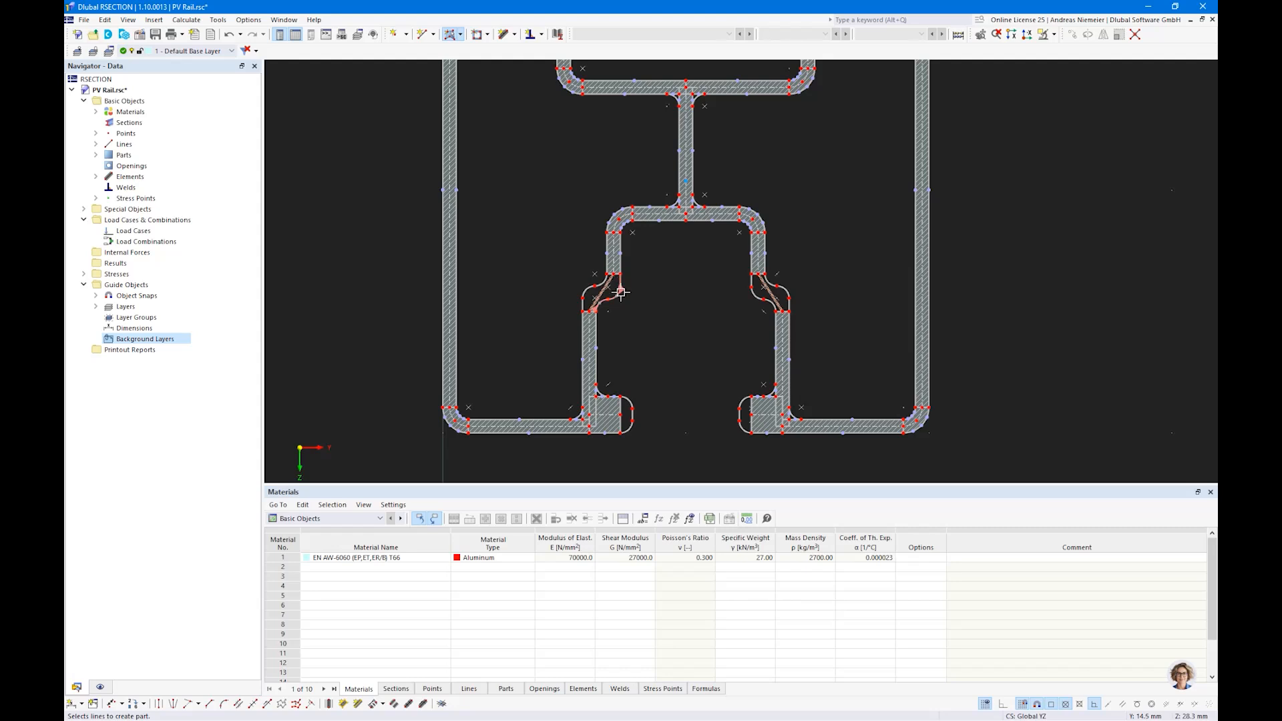
pyautogui.click(620, 292)
pyautogui.scroll(3, 616, 272)
pyautogui.click(611, 276)
pyautogui.click(590, 285)
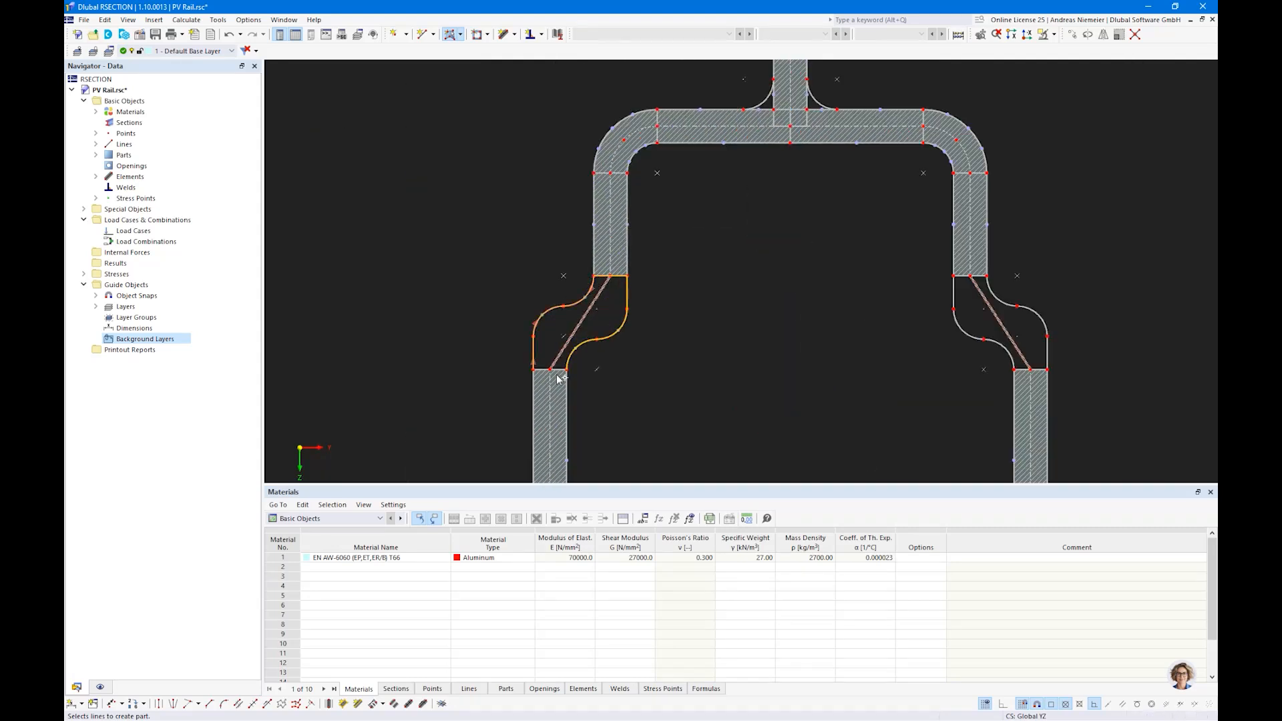
pyautogui.click(569, 369)
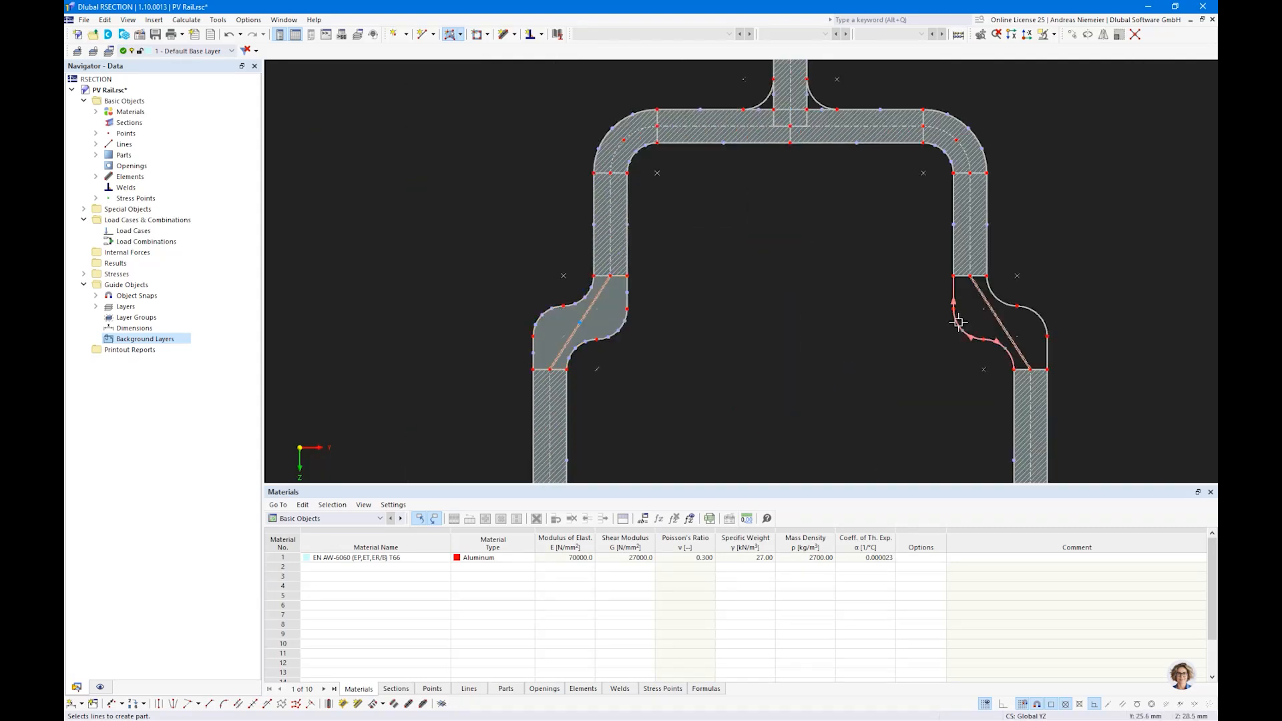
# - Create a matching part from the boundary lines enclosing the S-shaped gap in the right inner leg
pyautogui.click(958, 323)
pyautogui.click(962, 276)
pyautogui.click(991, 291)
pyautogui.click(1039, 368)
# - Create parts from the boundary lines of the rounded ends on both lower lips of the rail section
pyautogui.scroll(-3, 830, 258)
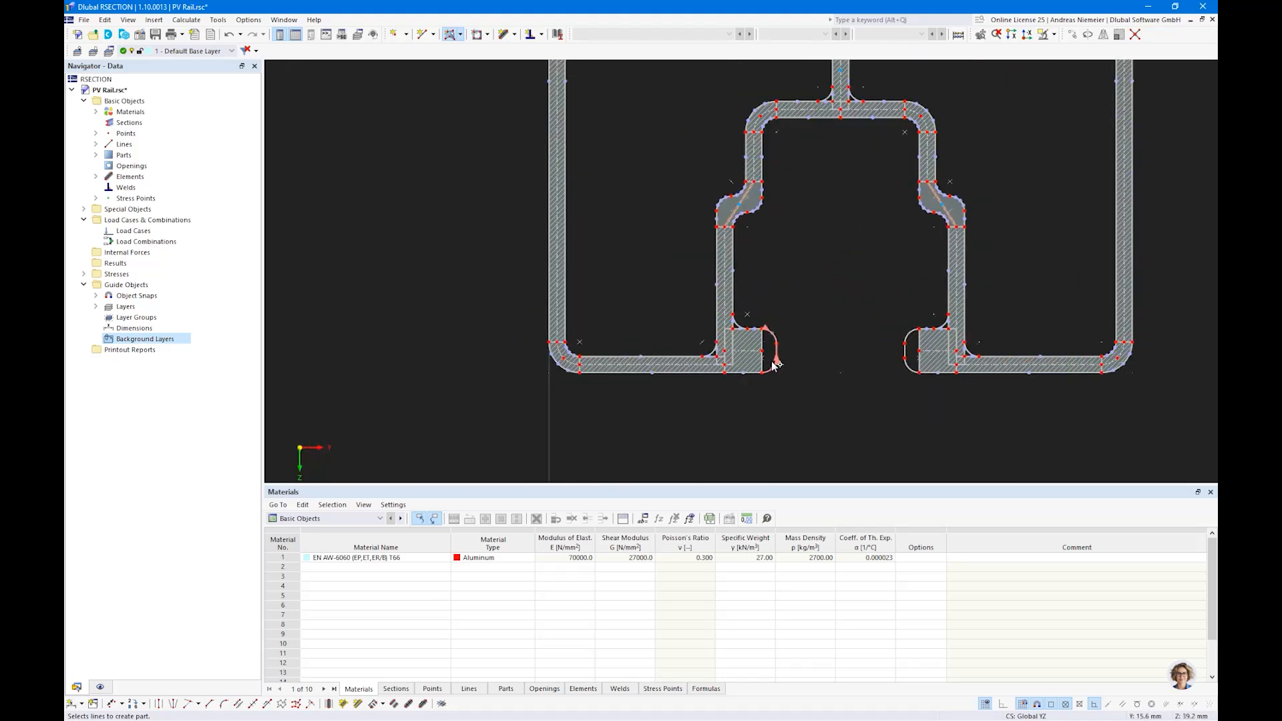
pyautogui.click(773, 363)
pyautogui.click(762, 360)
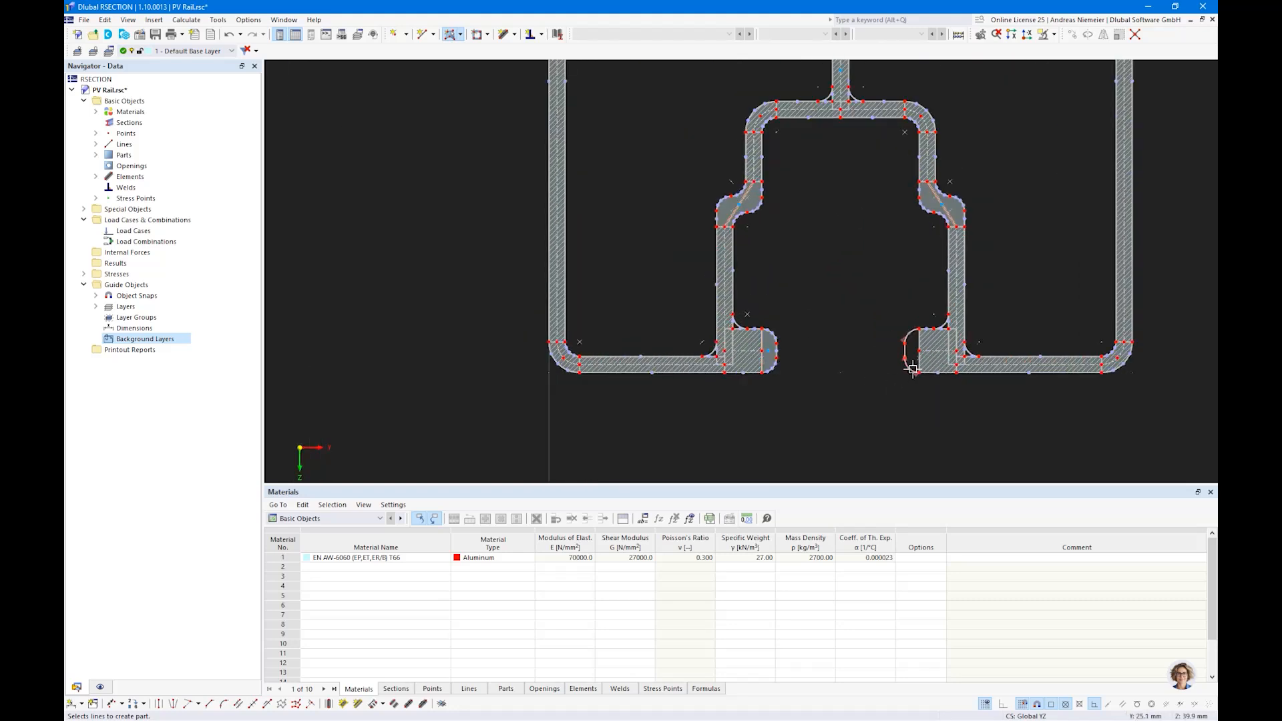
pyautogui.click(912, 368)
pyautogui.press('Escape')
pyautogui.scroll(-3, 794, 391)
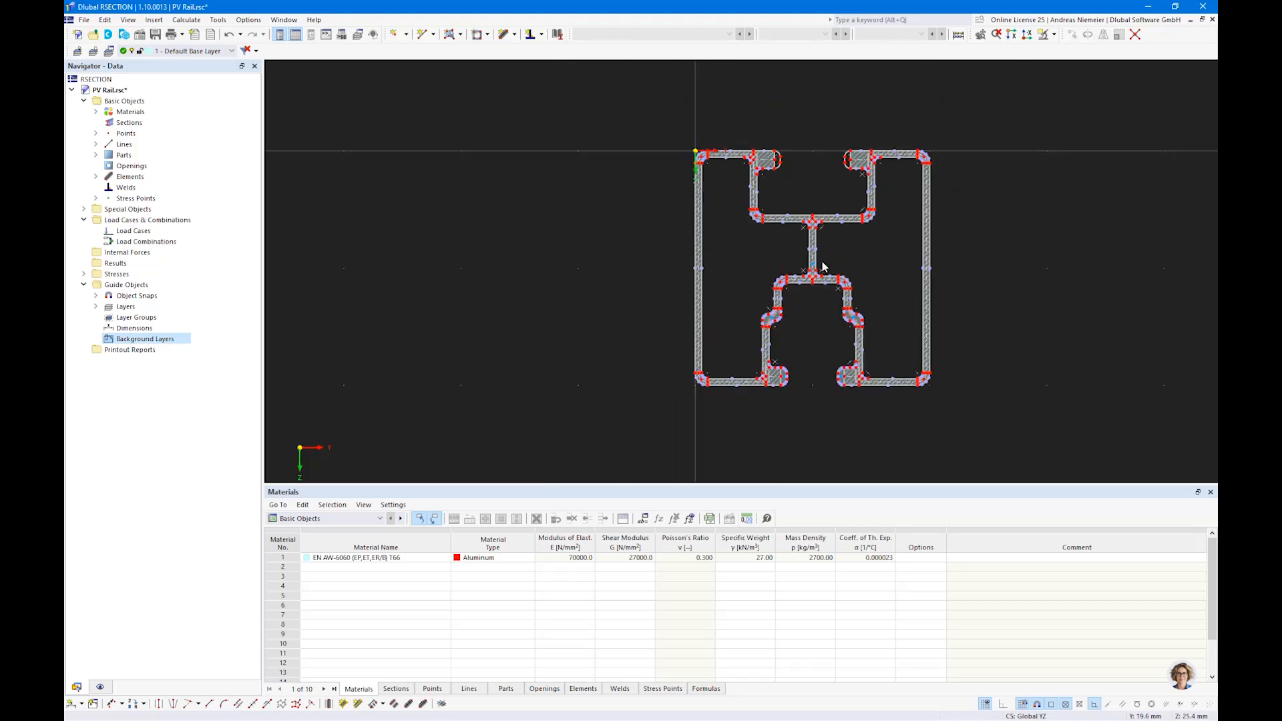
# - Calculate the section properties of the rail and examine its sectional area, moments of inertia and shear values
pyautogui.click(958, 35)
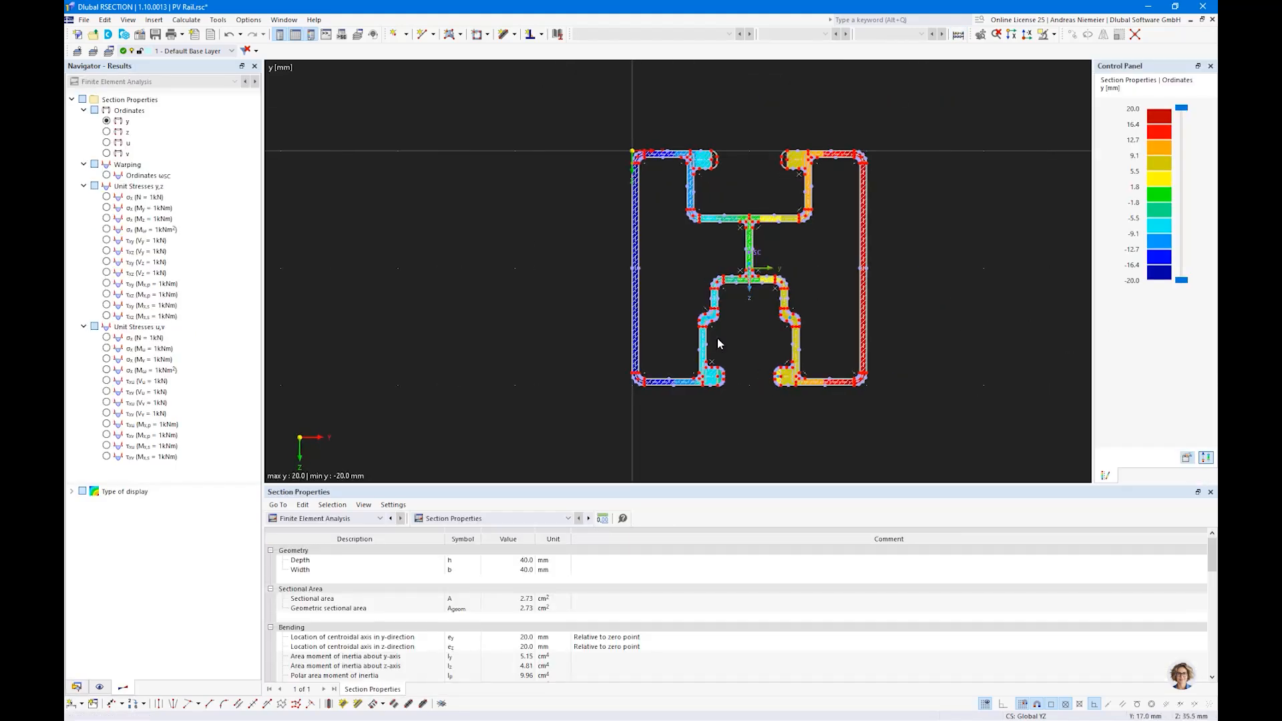
pyautogui.scroll(-5, 467, 595)
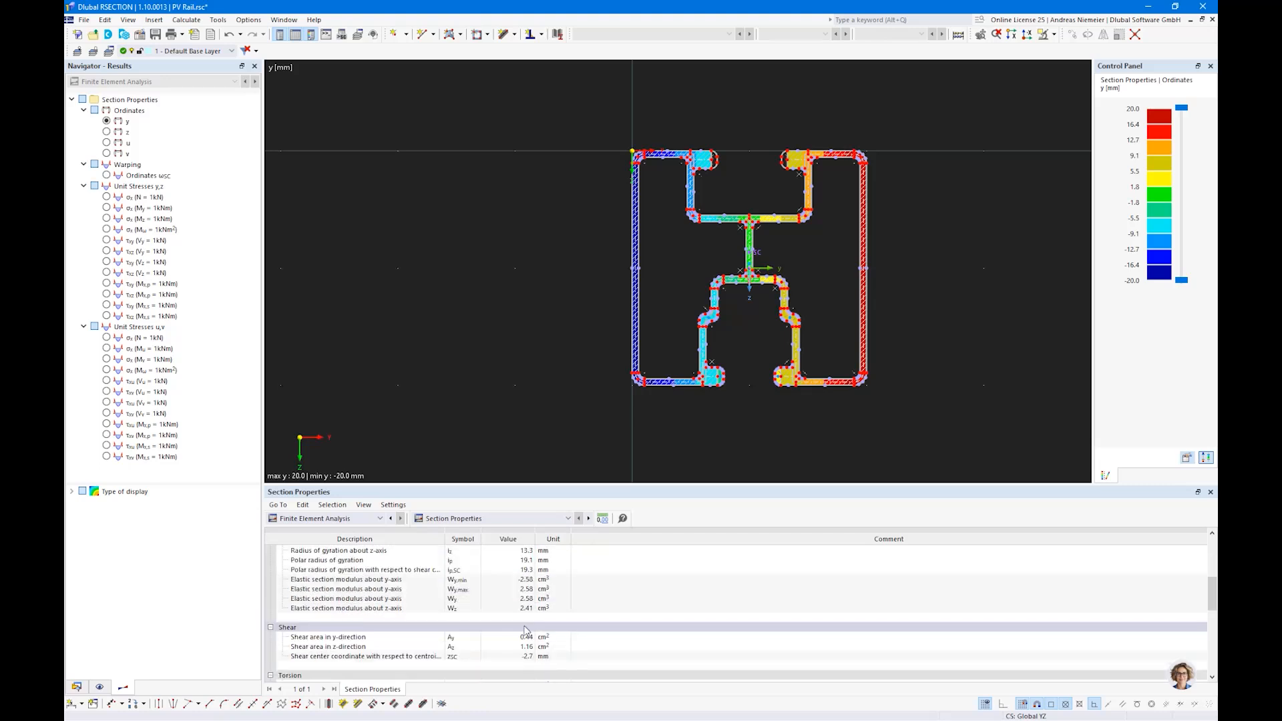
pyautogui.scroll(5, 508, 601)
pyautogui.scroll(-3, 512, 603)
pyautogui.scroll(2, 514, 604)
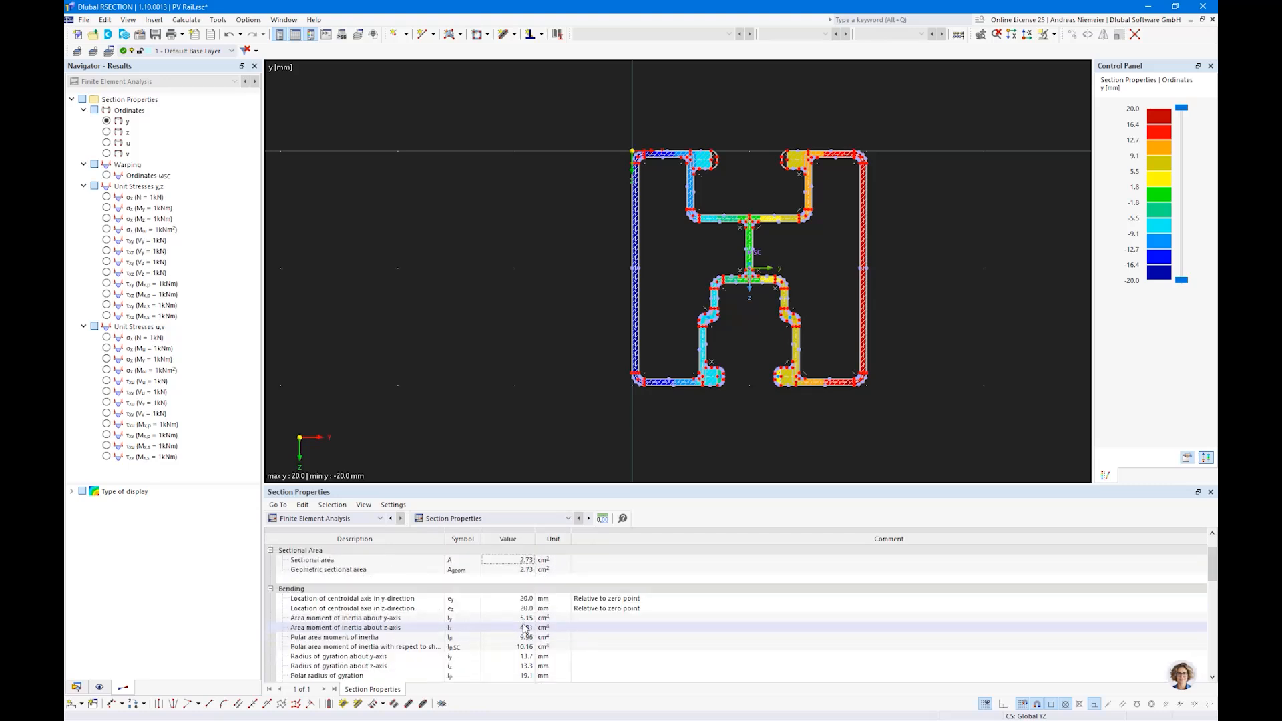
pyautogui.click(525, 628)
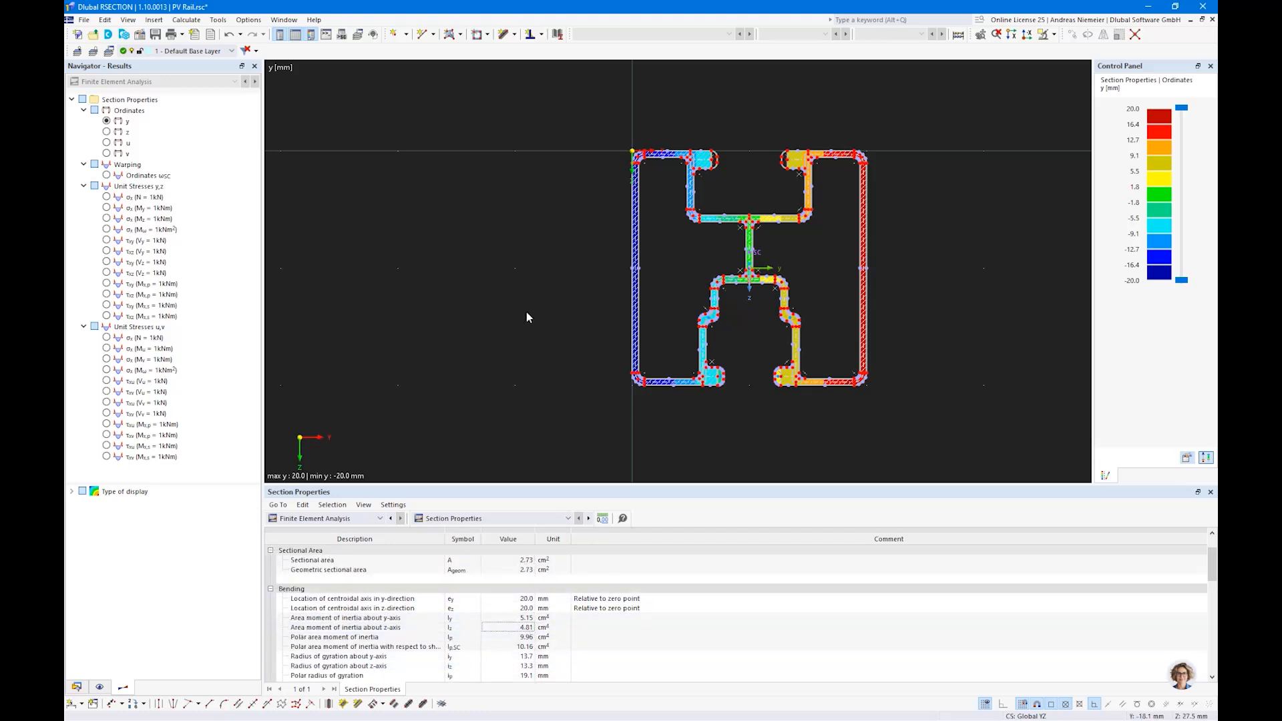
# - Save the section model as PV Rail.rsc in the Downloads folder
pyautogui.click(84, 20)
pyautogui.click(101, 78)
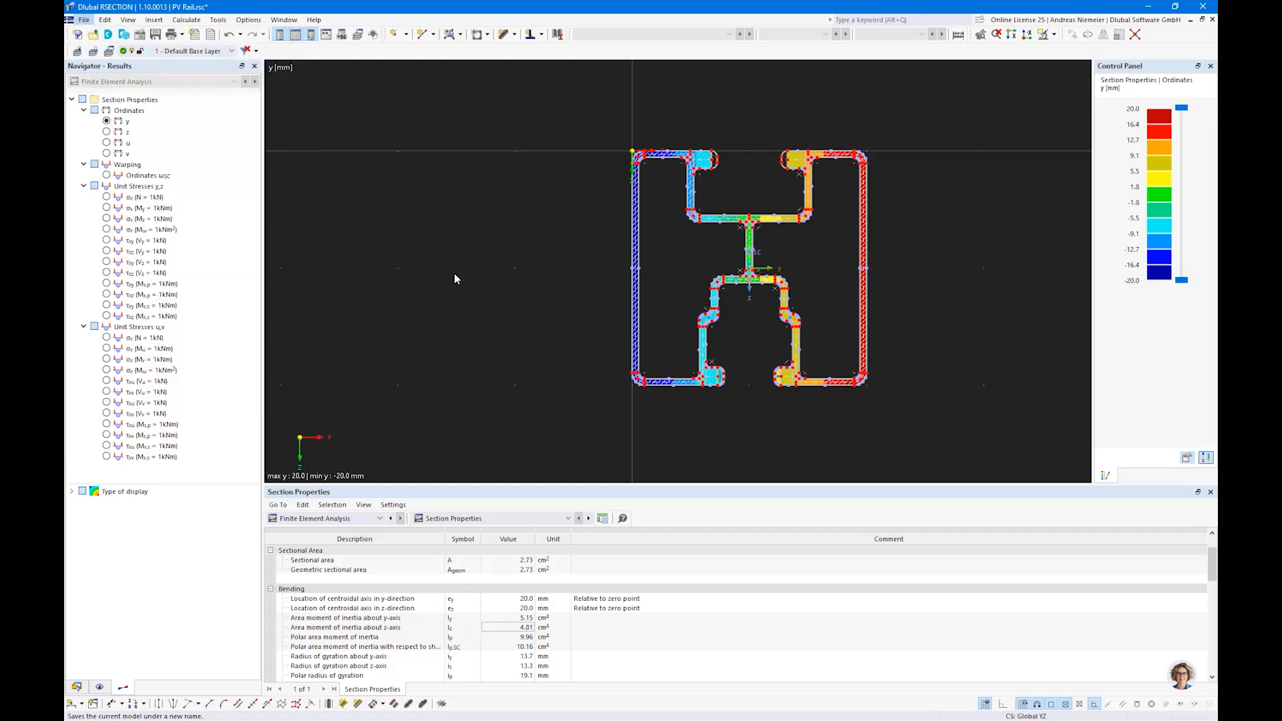
pyautogui.click(705, 466)
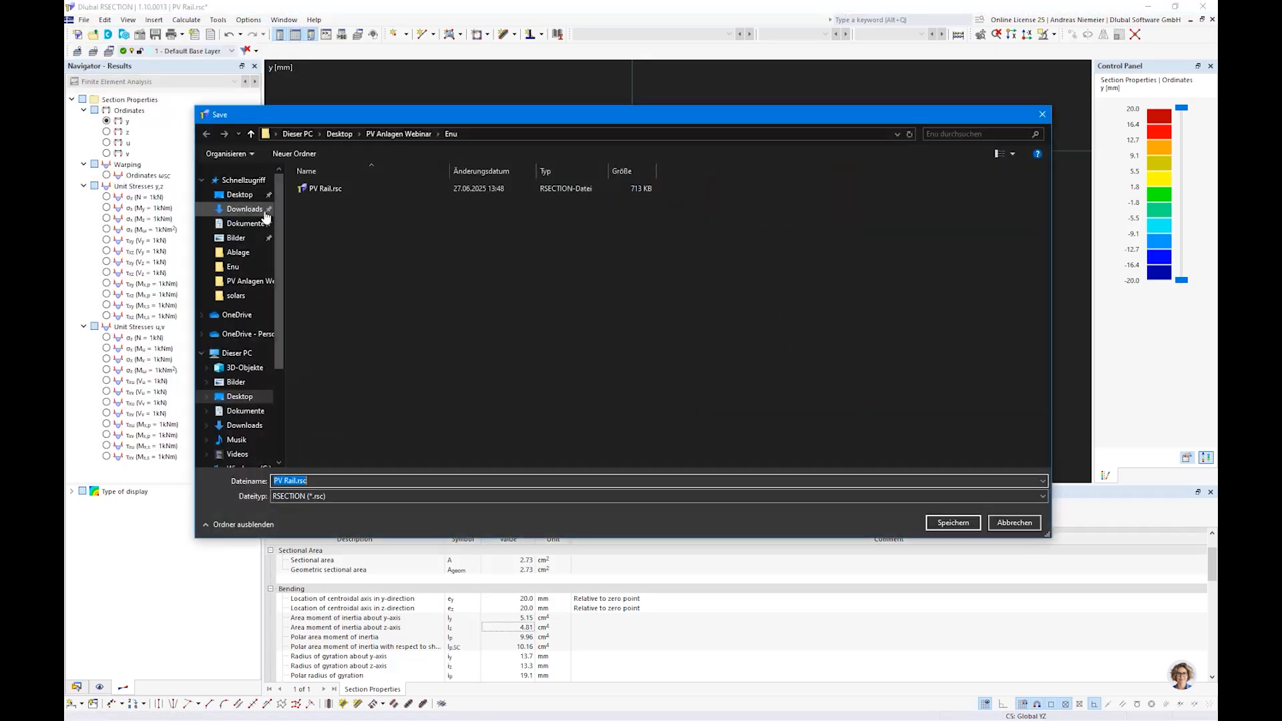
pyautogui.click(244, 209)
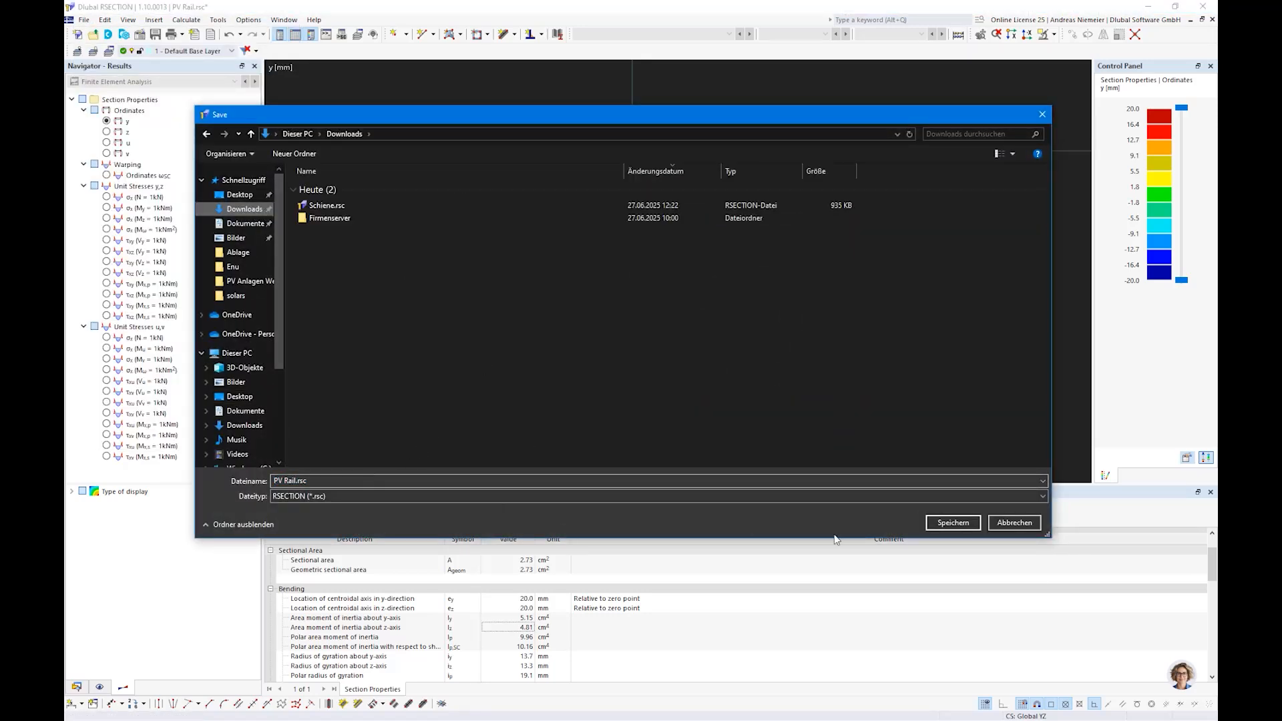
pyautogui.click(953, 523)
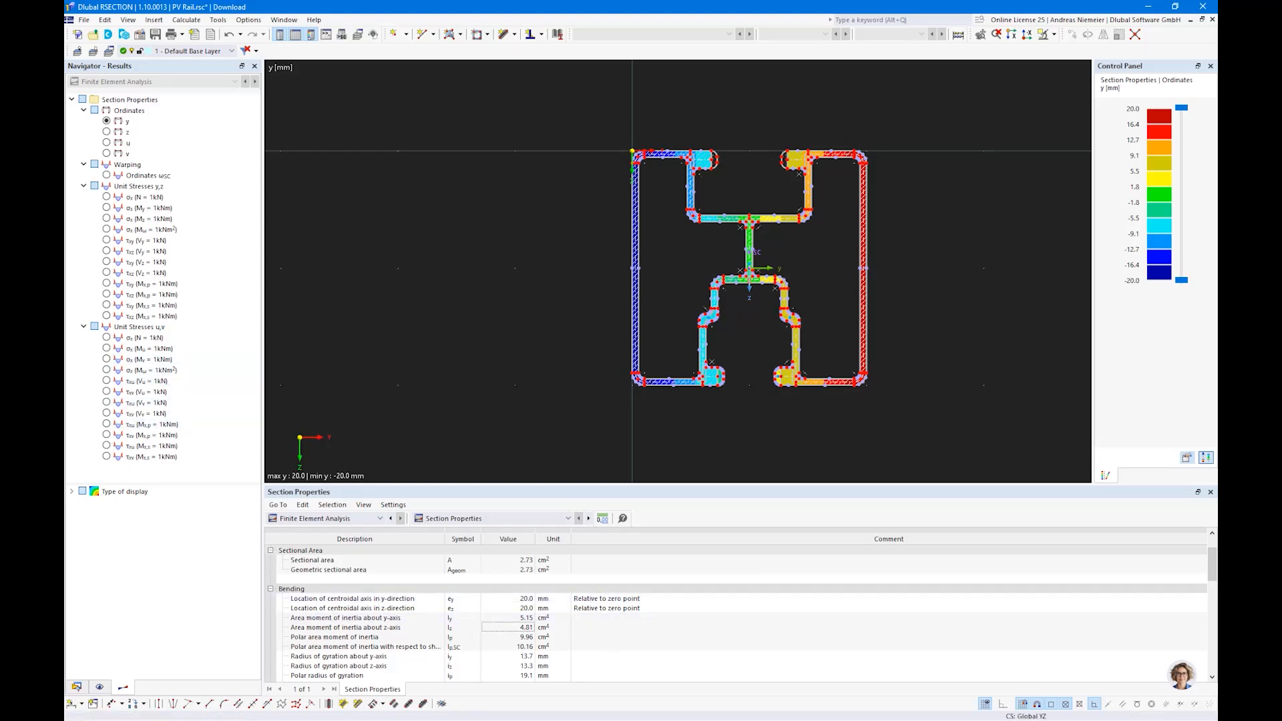
# - Switch to RFEM and define a new beam member with the imported RSECTION PV Rail section in EN AW-6060 (EP,ET,ER/B) T66
pyautogui.hotkey('alt', 'Tab')
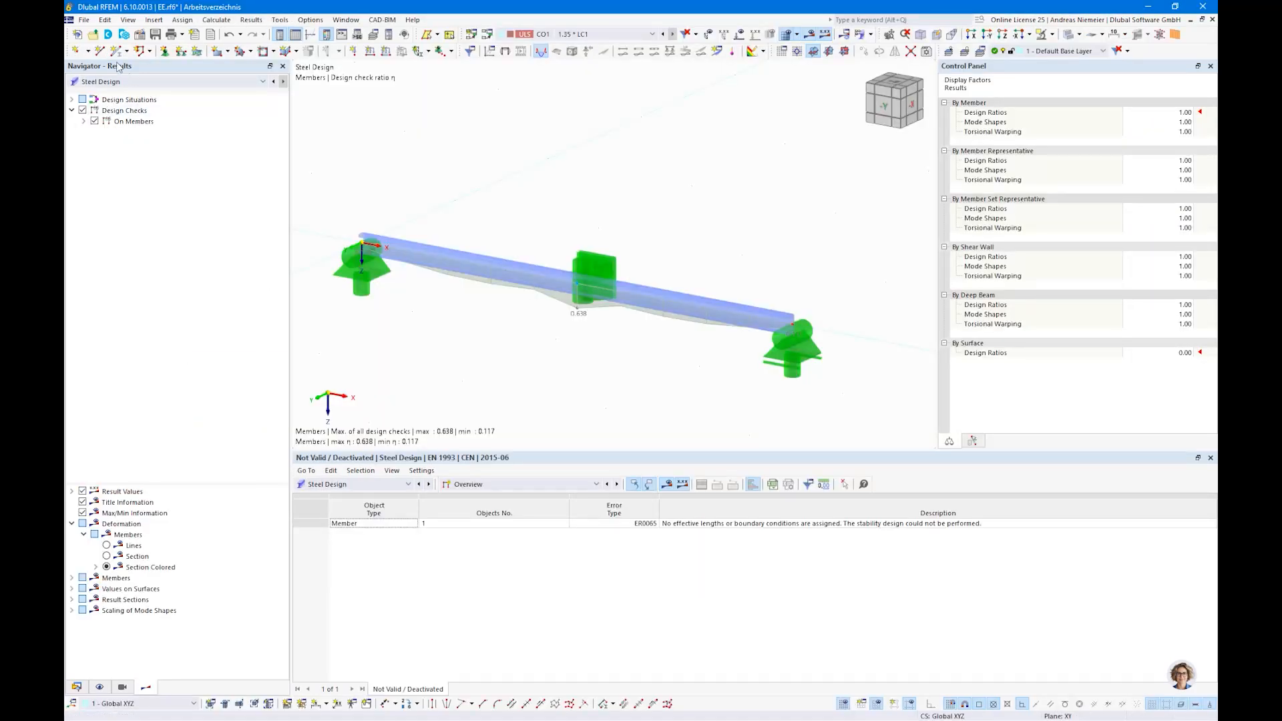
pyautogui.click(116, 51)
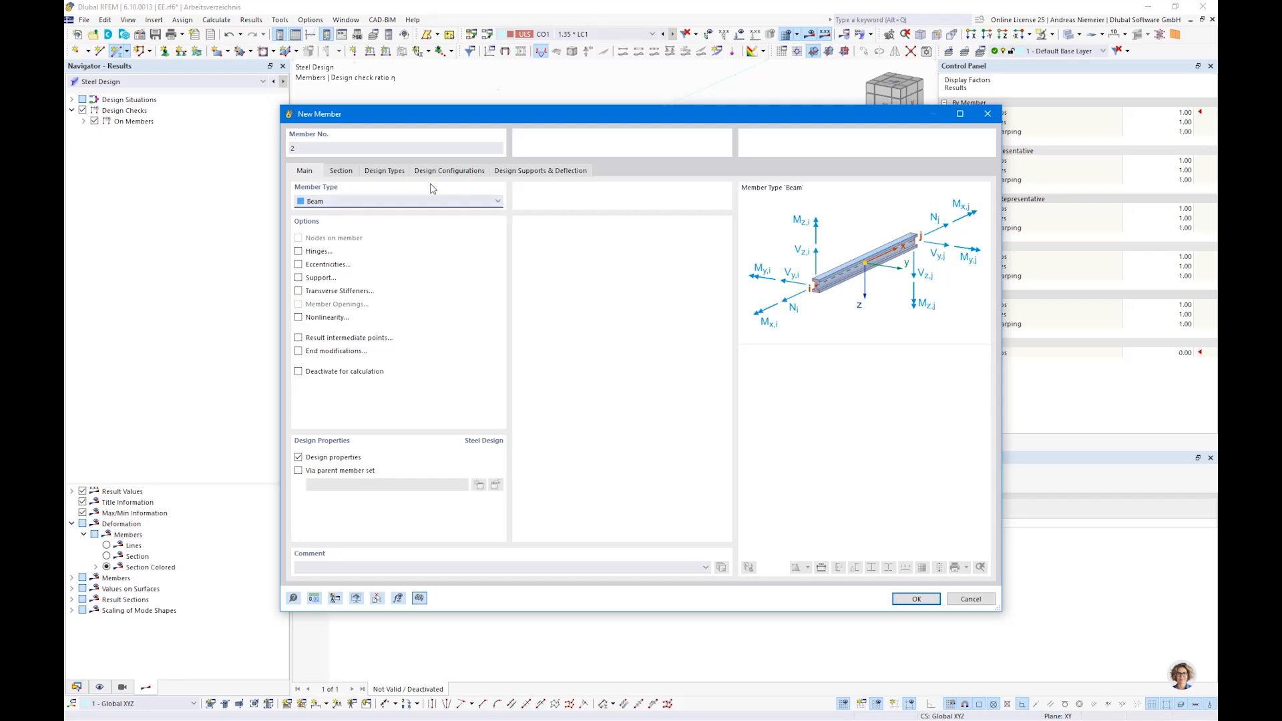
pyautogui.click(355, 173)
pyautogui.click(643, 469)
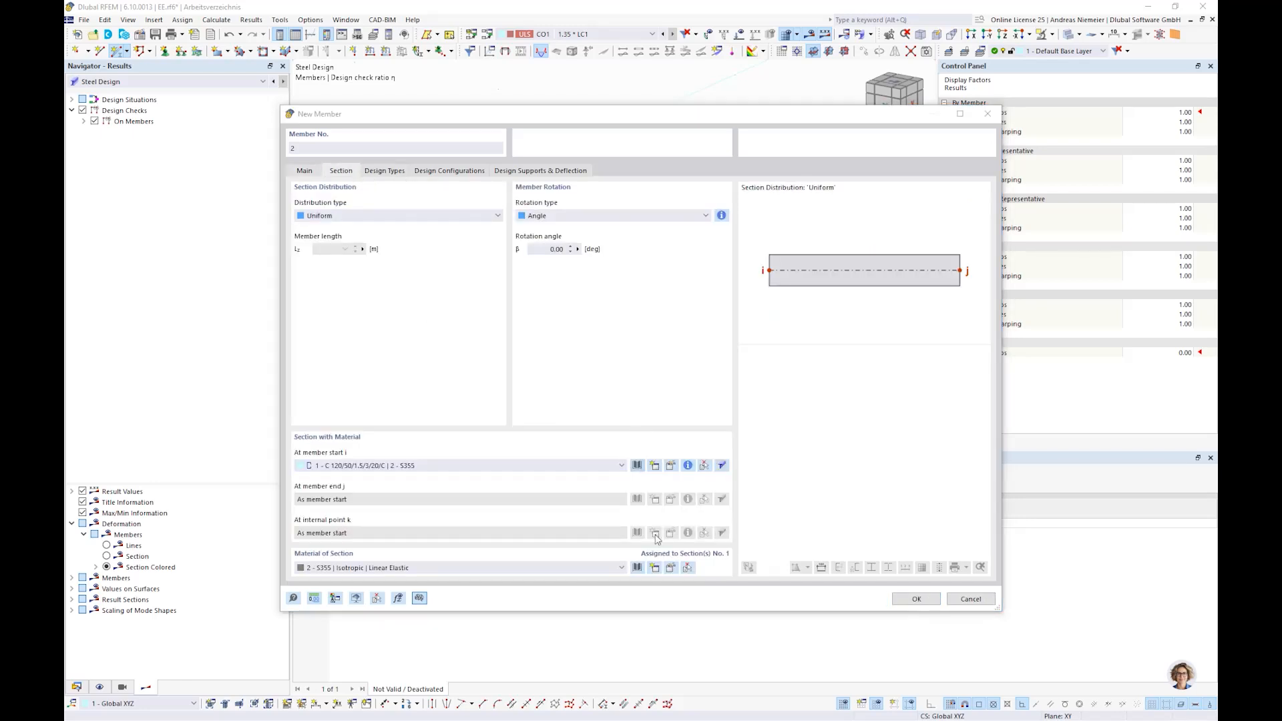
pyautogui.click(855, 238)
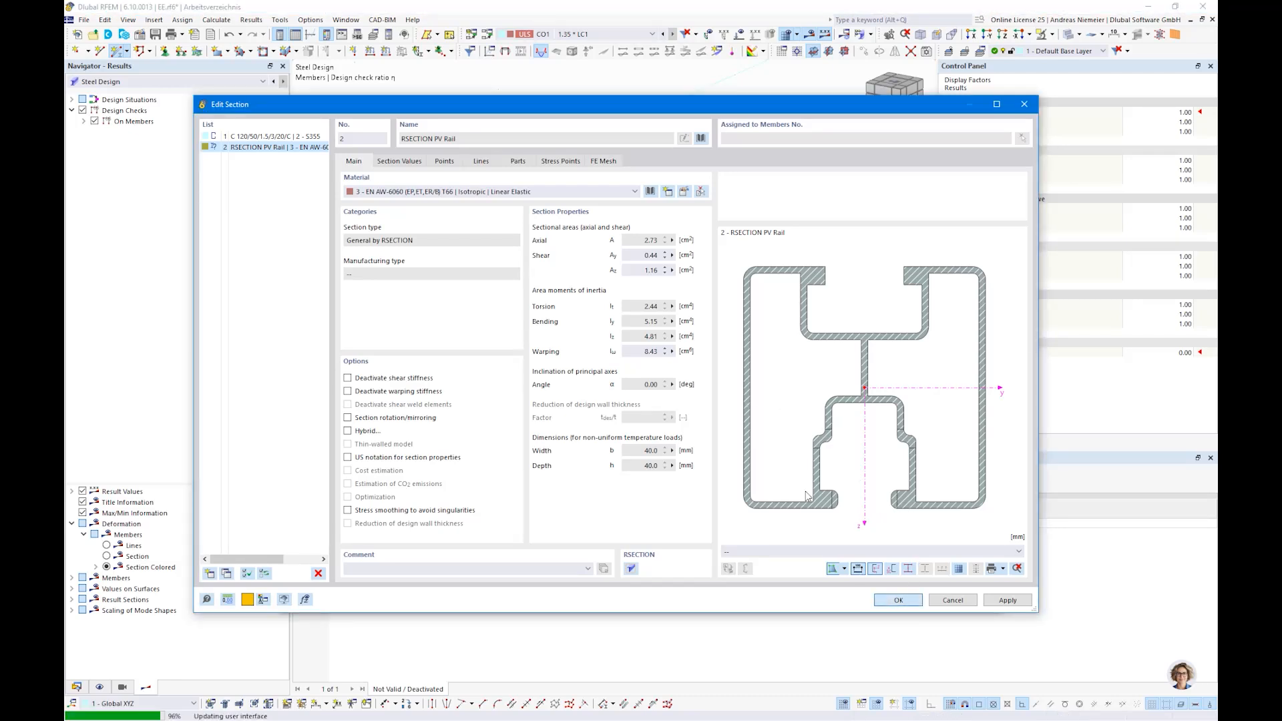
pyautogui.click(897, 600)
pyautogui.click(917, 599)
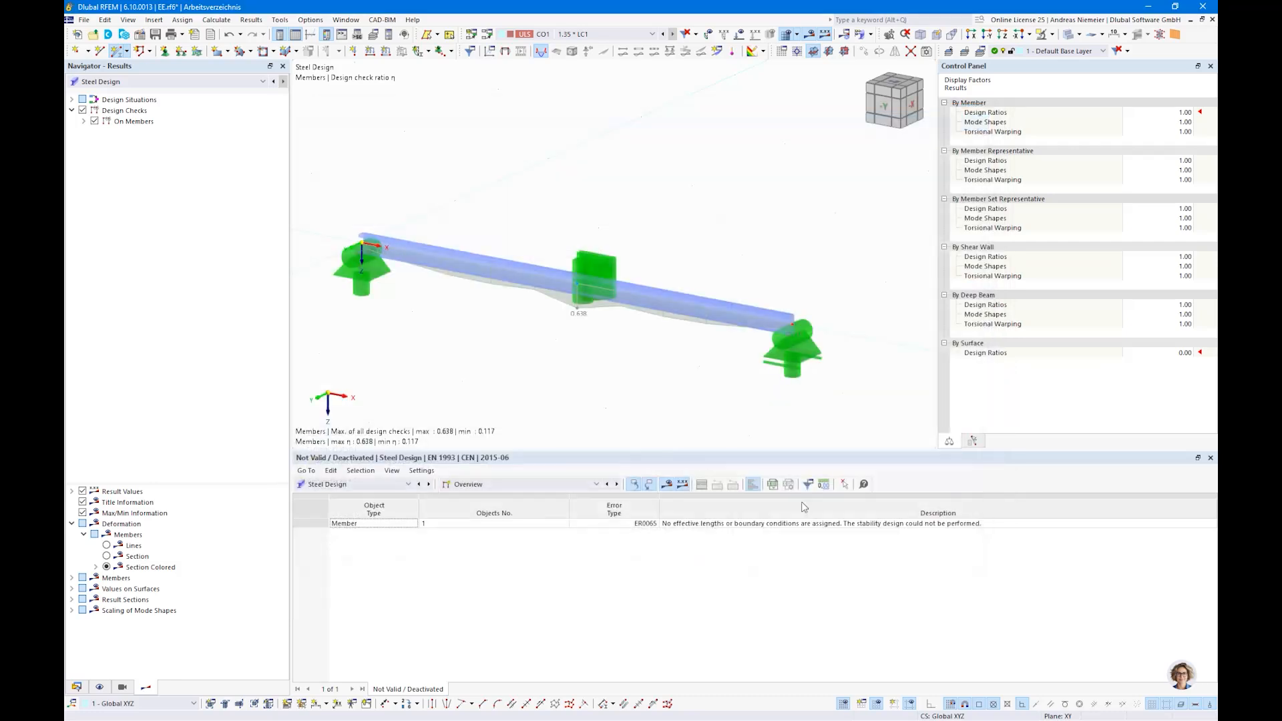
# - Place the rail member parallel to the existing beam from (0, -1, 0) to (3, -1, 0) m and inspect its end profile
pyautogui.scroll(2, 468, 207)
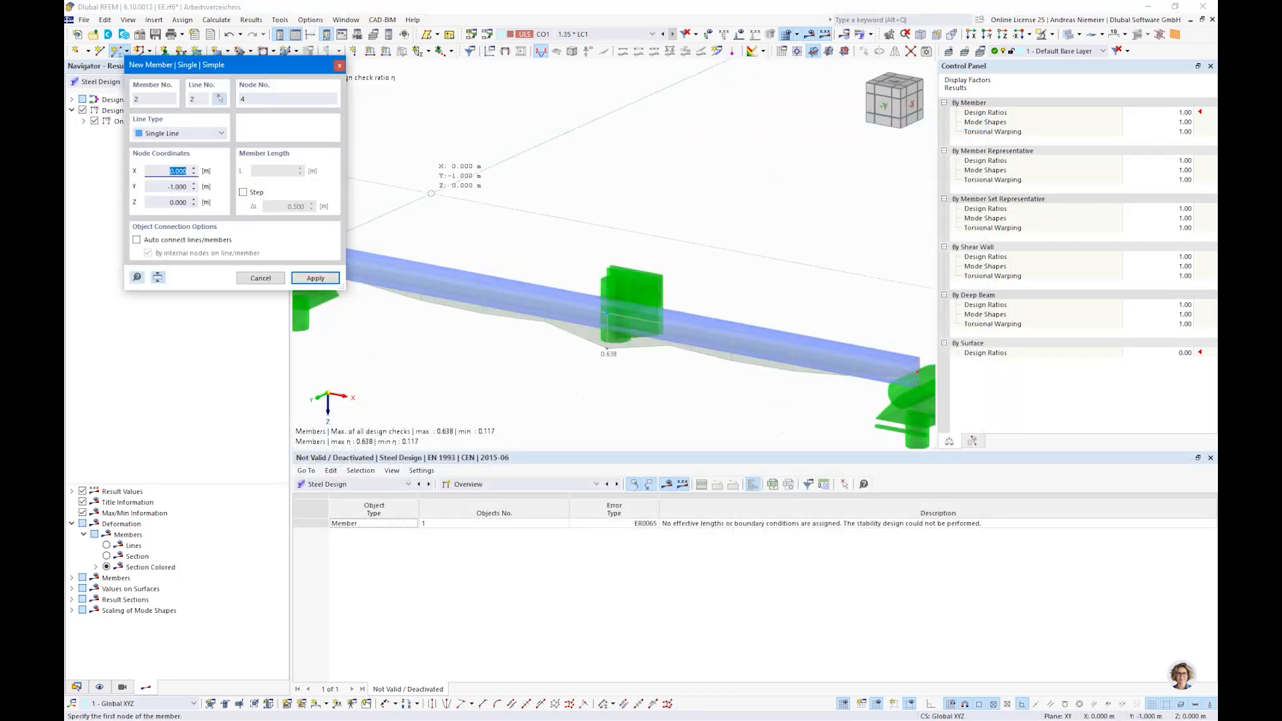
pyautogui.click(431, 194)
pyautogui.scroll(-3, 508, 133)
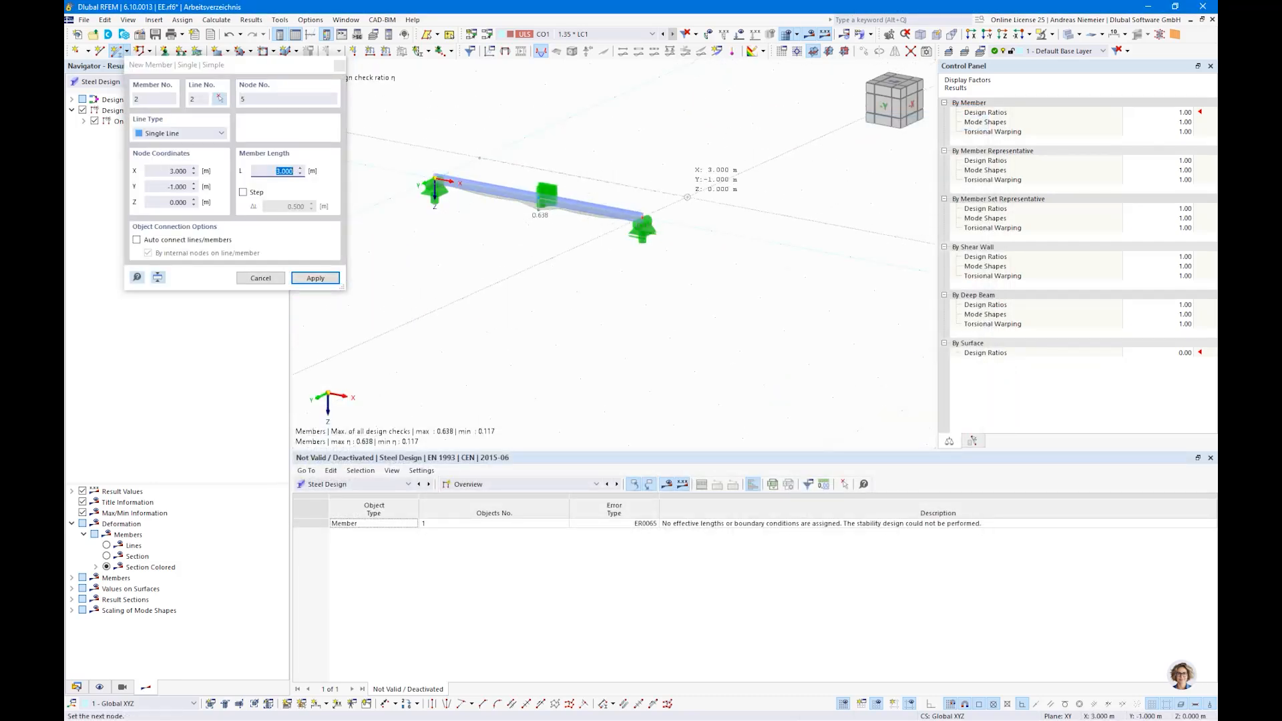
pyautogui.click(687, 197)
pyautogui.scroll(2, 742, 225)
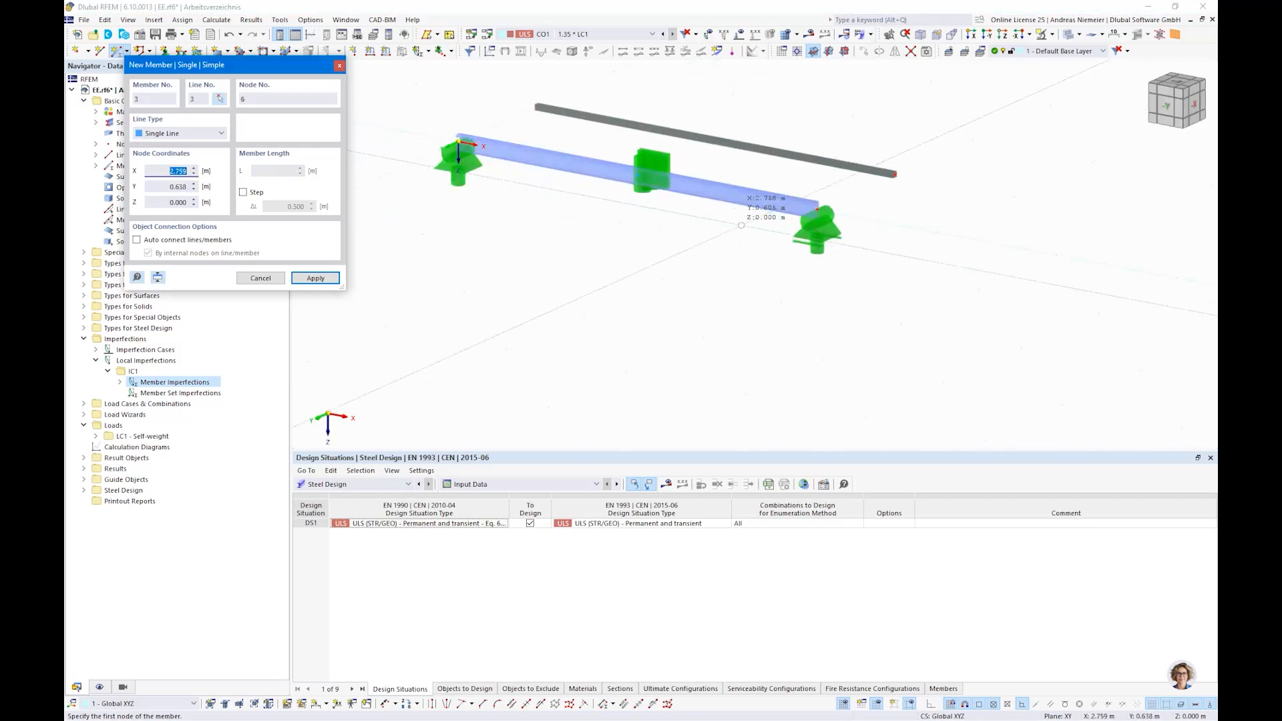
pyautogui.scroll(4, 741, 225)
pyautogui.press('Escape')
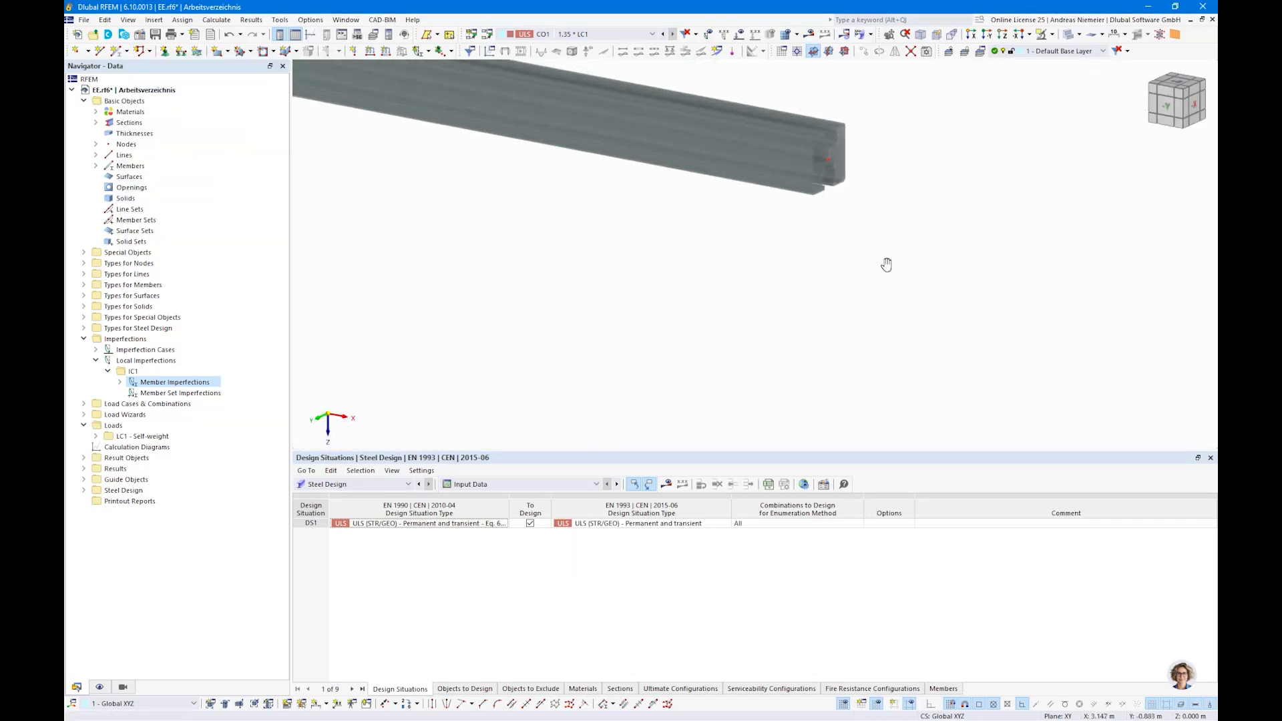
pyautogui.moveTo(887, 265); pyautogui.dragTo(744, 349, button='middle')
pyautogui.scroll(3, 675, 244)
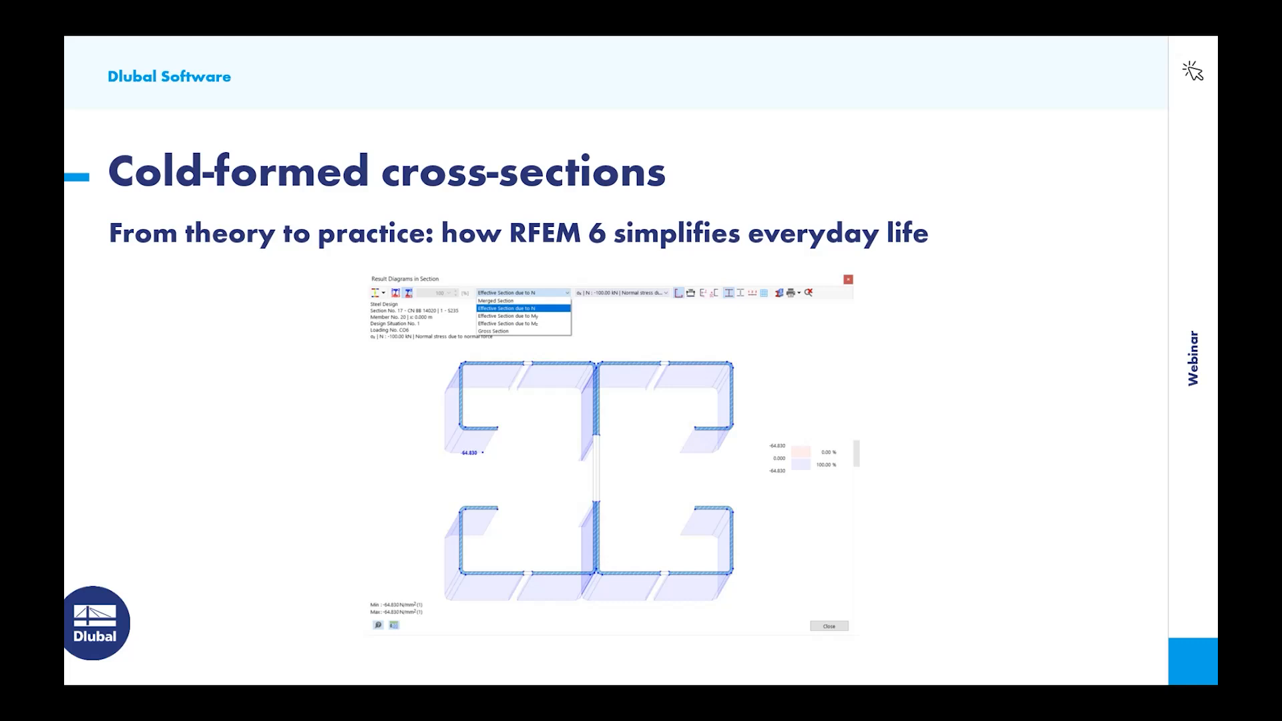
pyautogui.click(269, 434)
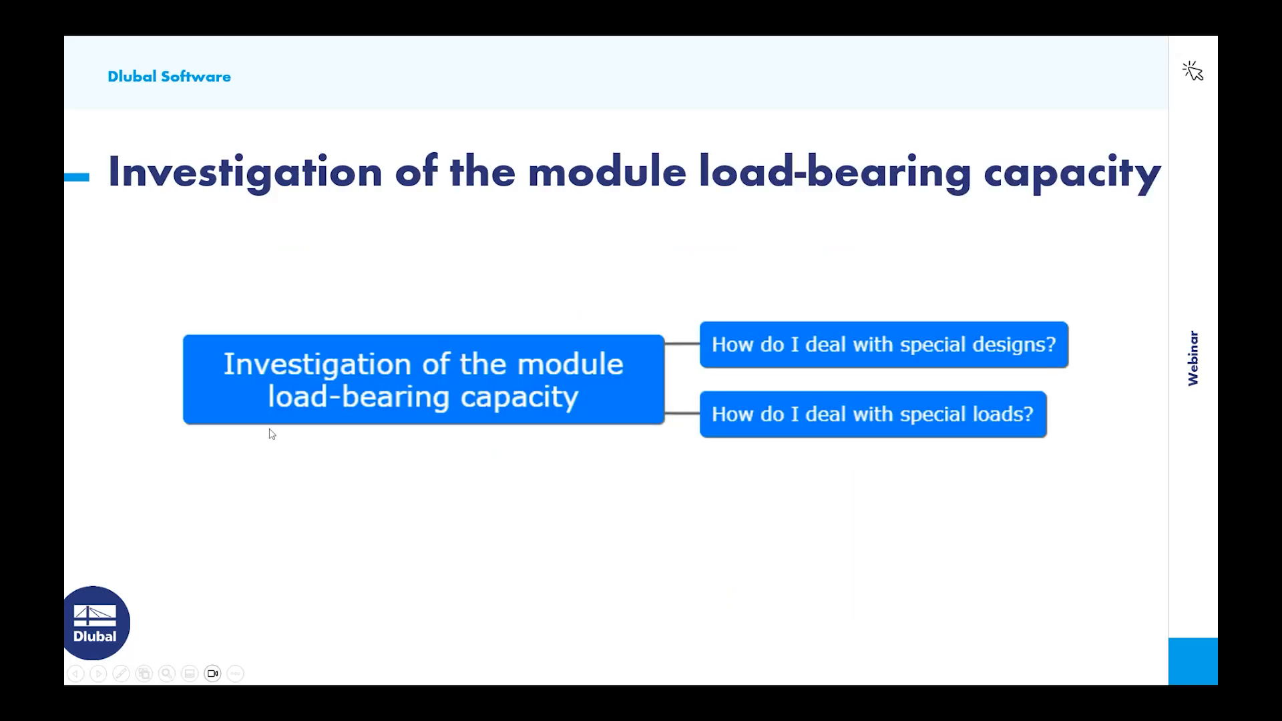
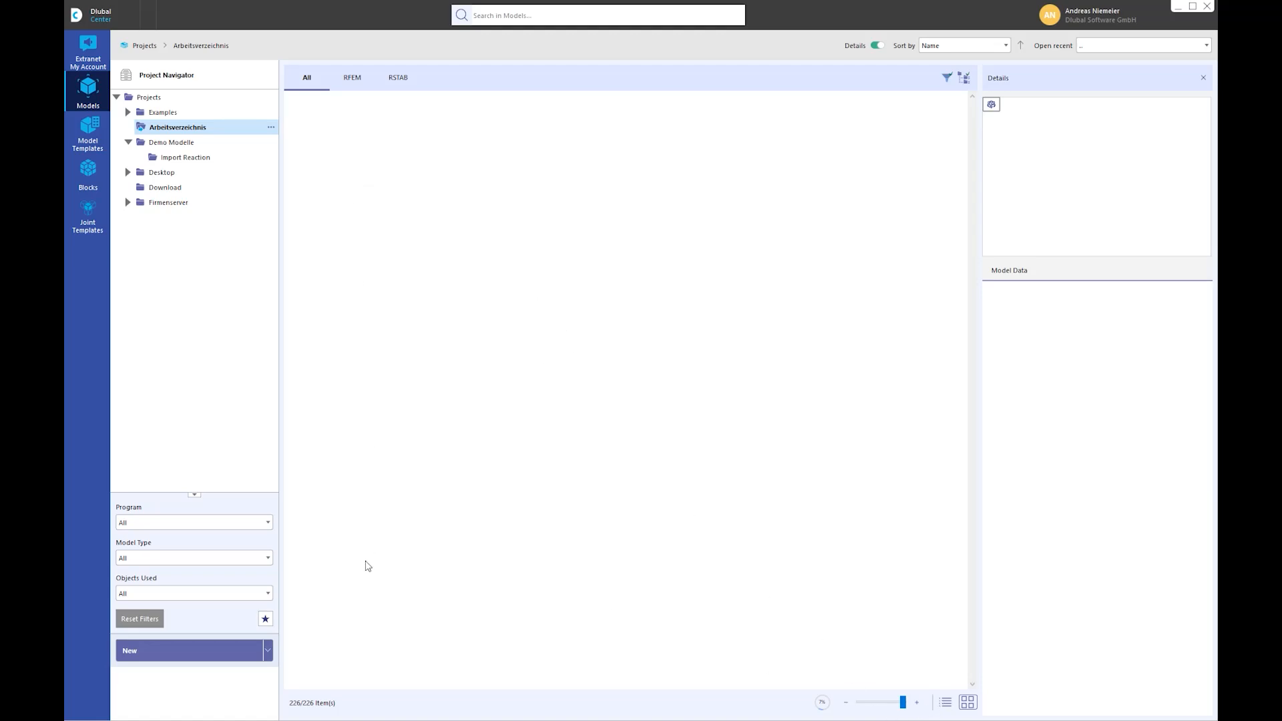
# - Browse the connected project folders as model thumbnails and the joint templates in Dlubal Center, and close it
pyautogui.rightClick(145, 99)
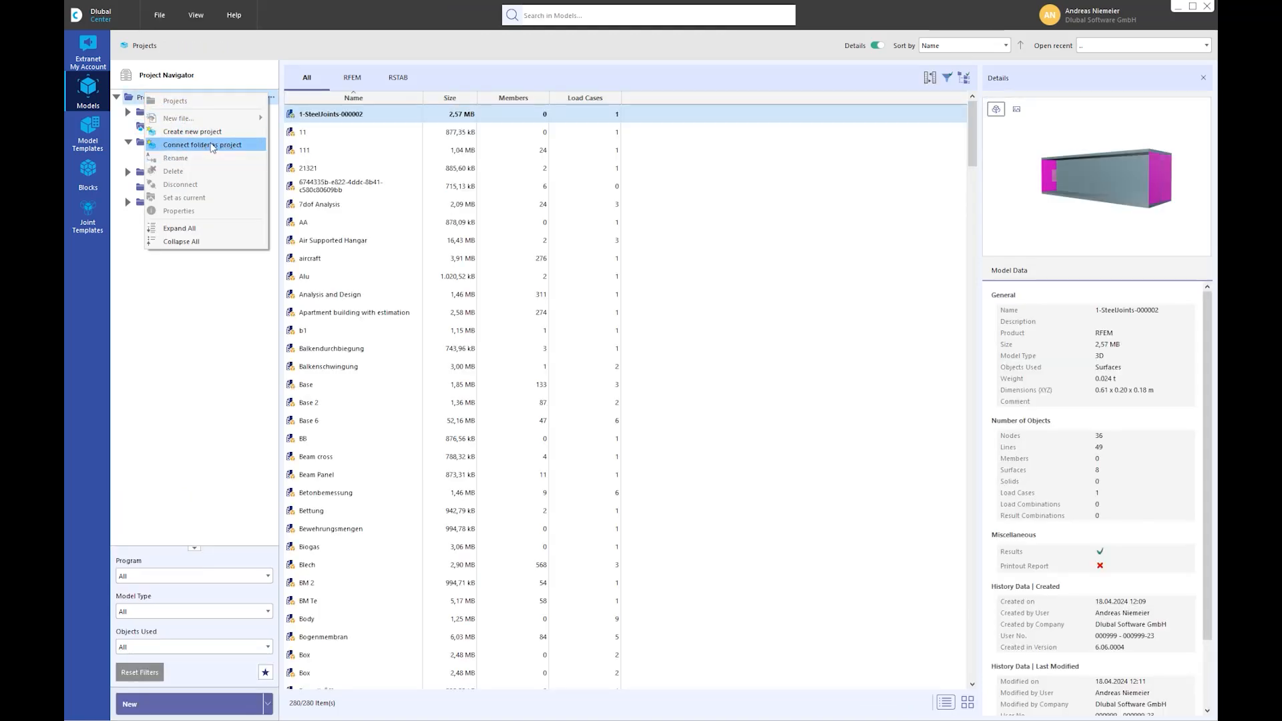
pyautogui.click(208, 358)
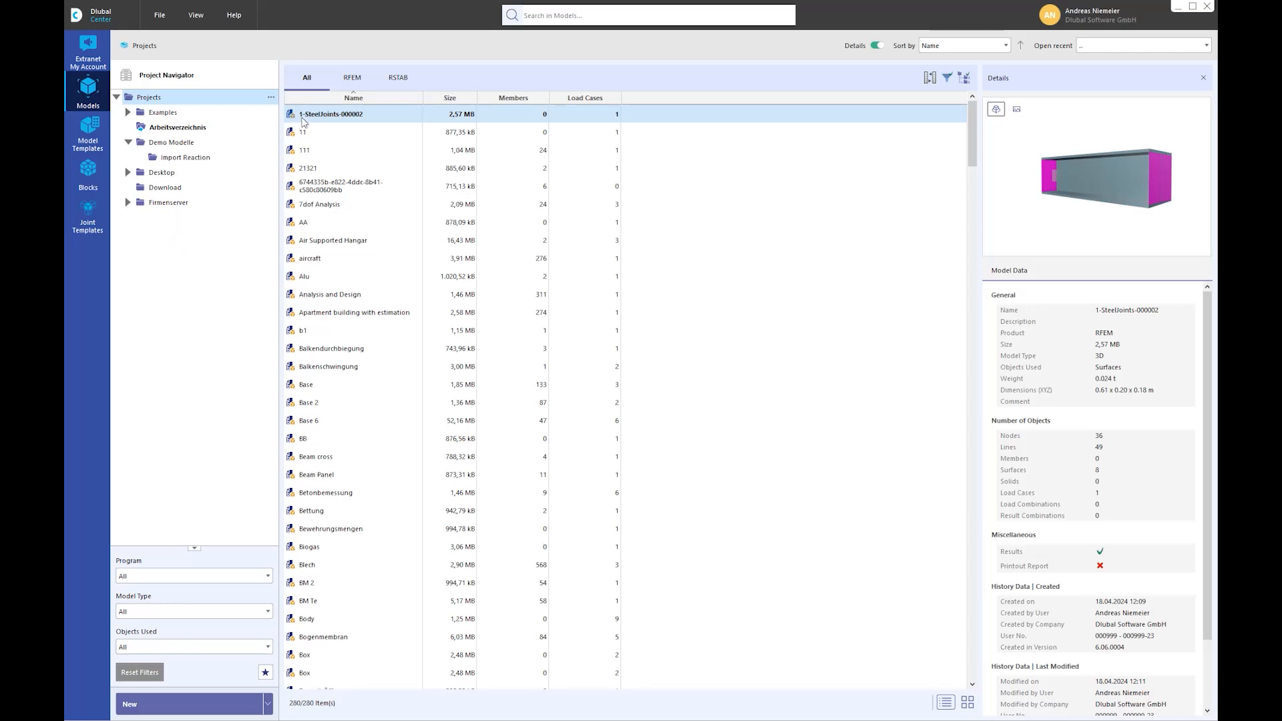
pyautogui.click(967, 703)
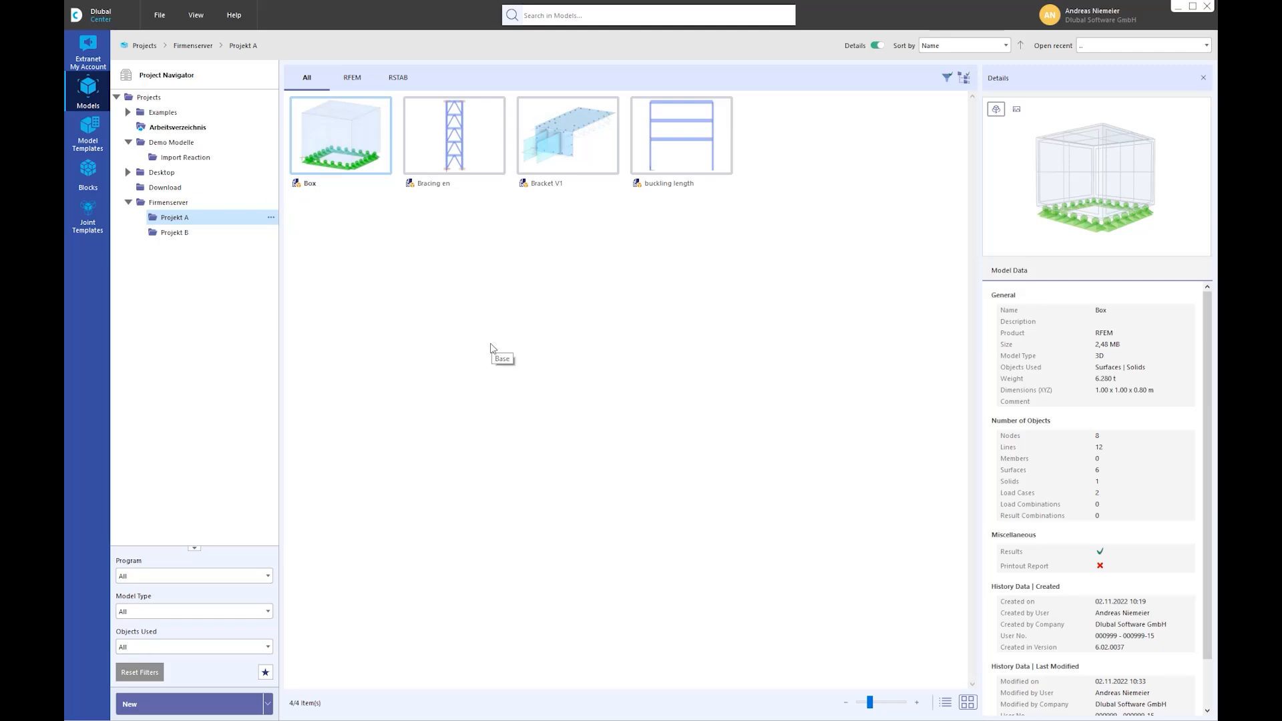
pyautogui.click(196, 128)
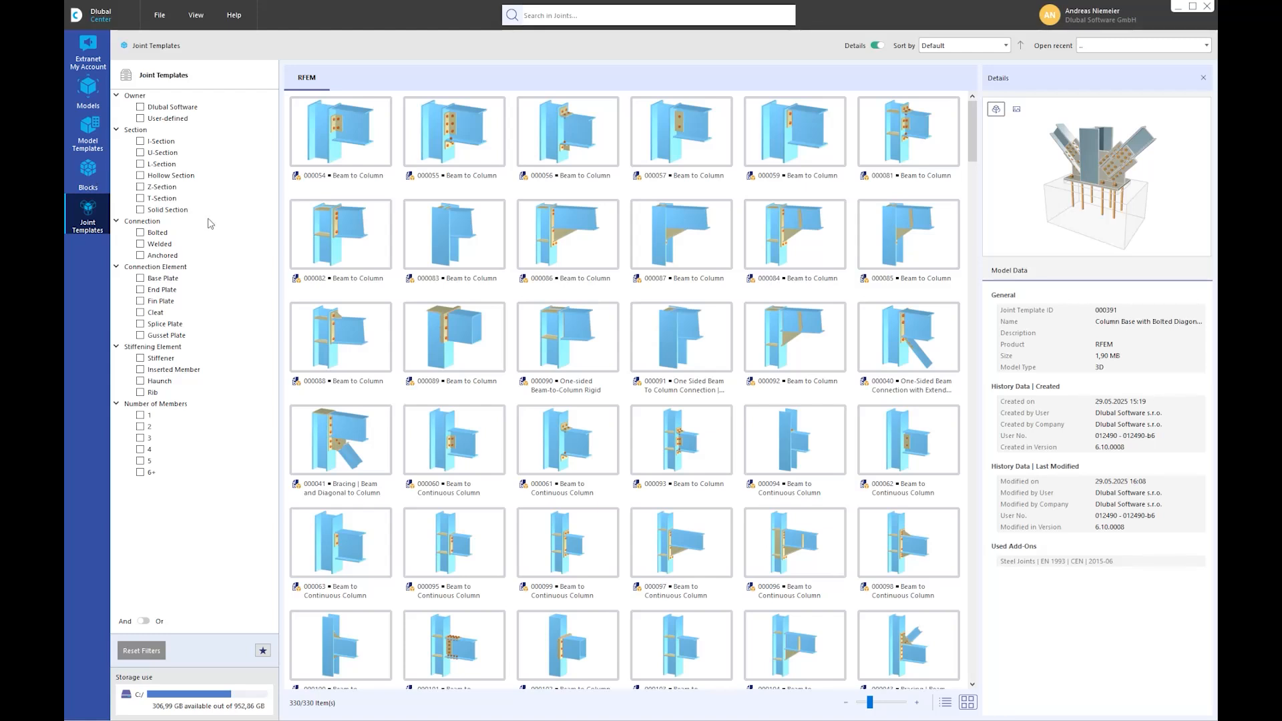
pyautogui.click(1211, 12)
# - Close the module load-bearing capacity model and create a blank 3D model named TT in the Arbeitsverzeichnis project
pyautogui.click(84, 19)
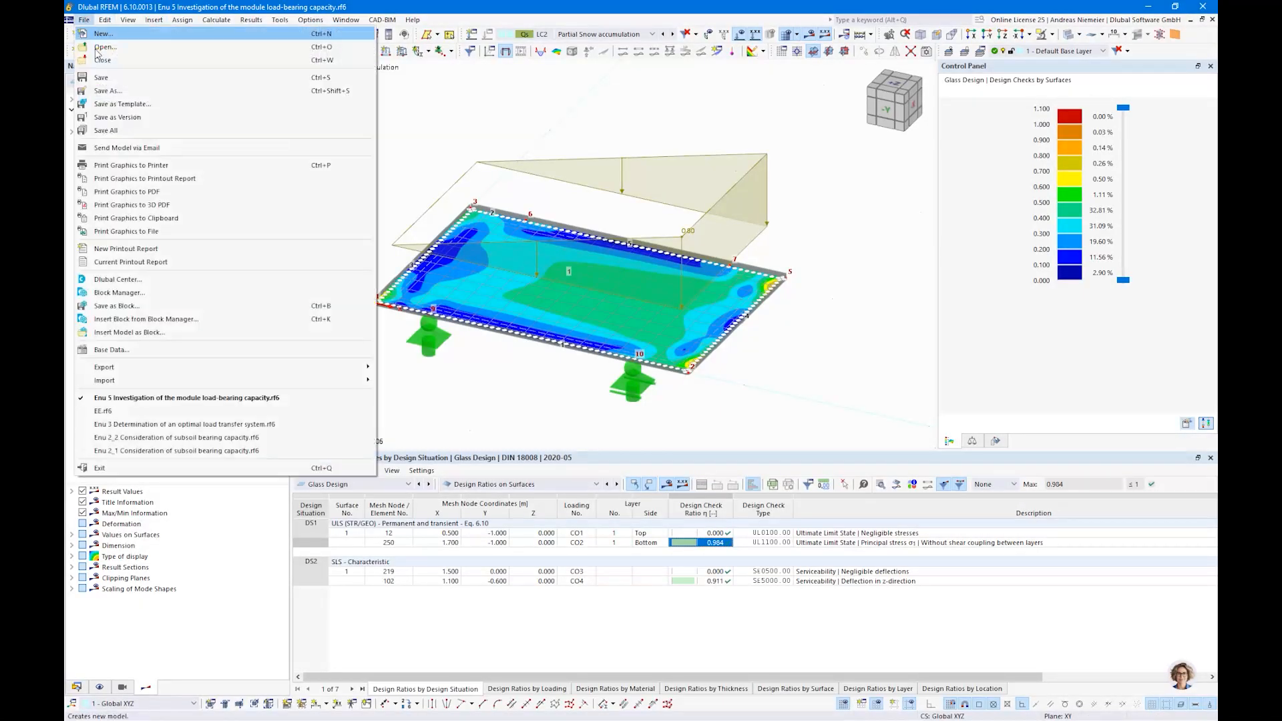
pyautogui.click(97, 59)
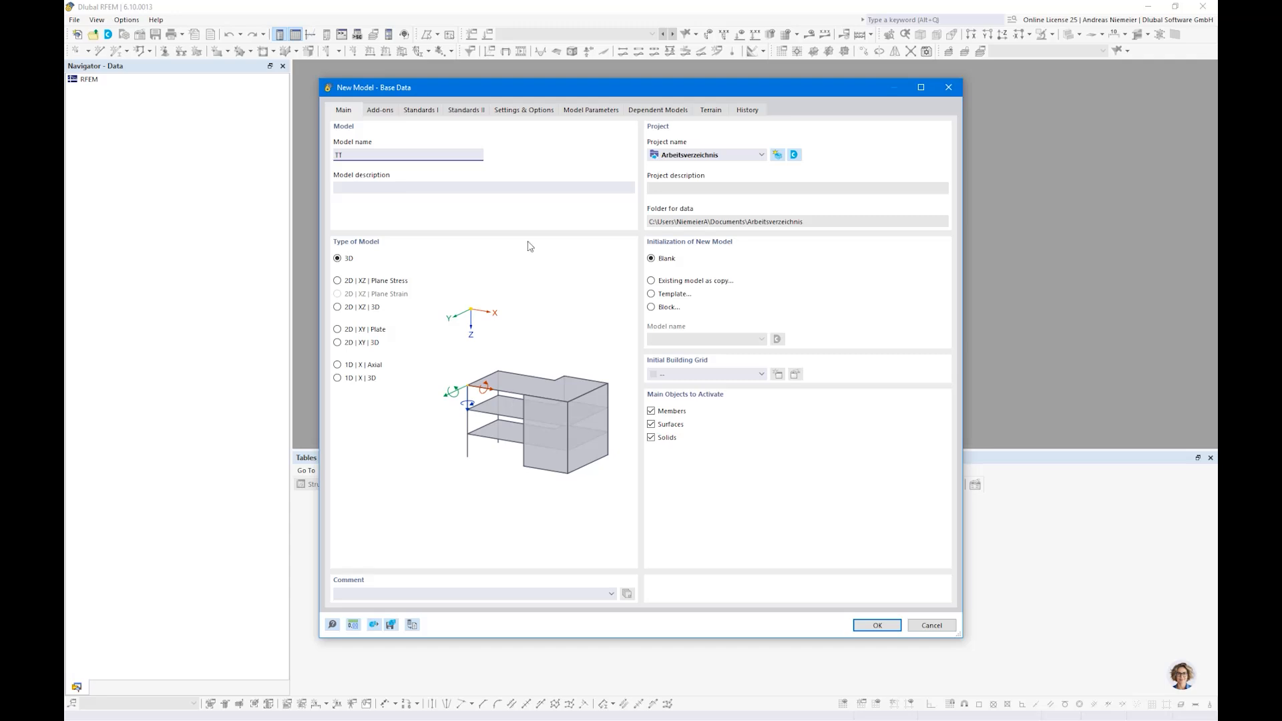
pyautogui.click(863, 628)
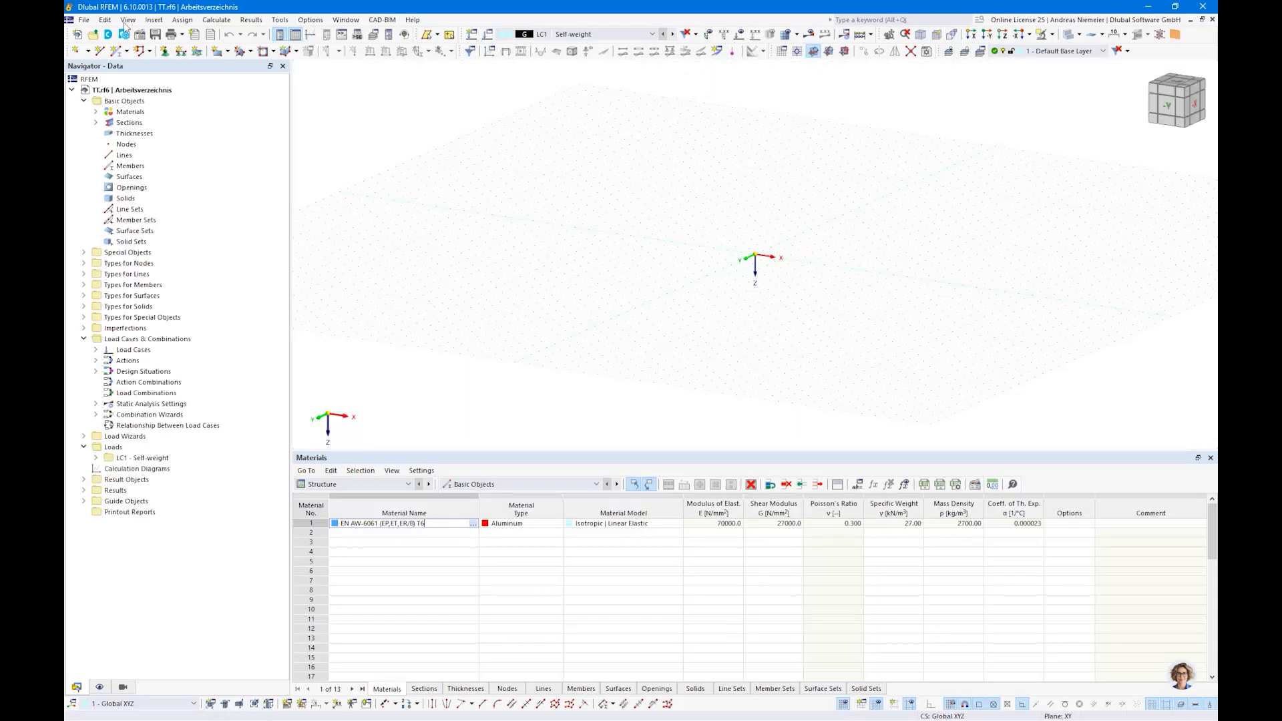
# - Insert the parametric block PVS002 at the origin and hide the numbering and dimensions in its preview
pyautogui.click(124, 33)
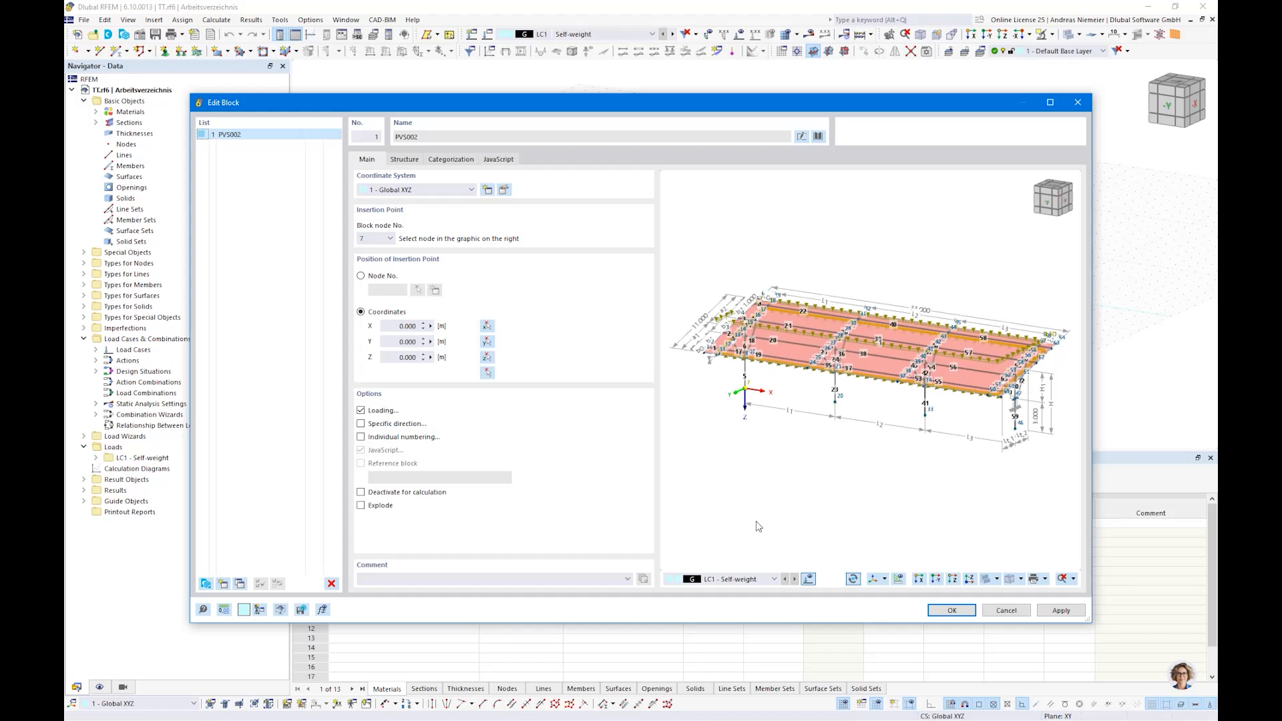
pyautogui.keyDown('ctrl'); pyautogui.moveTo(885, 396); pyautogui.dragTo(914, 412, button='middle'); pyautogui.keyUp('ctrl')
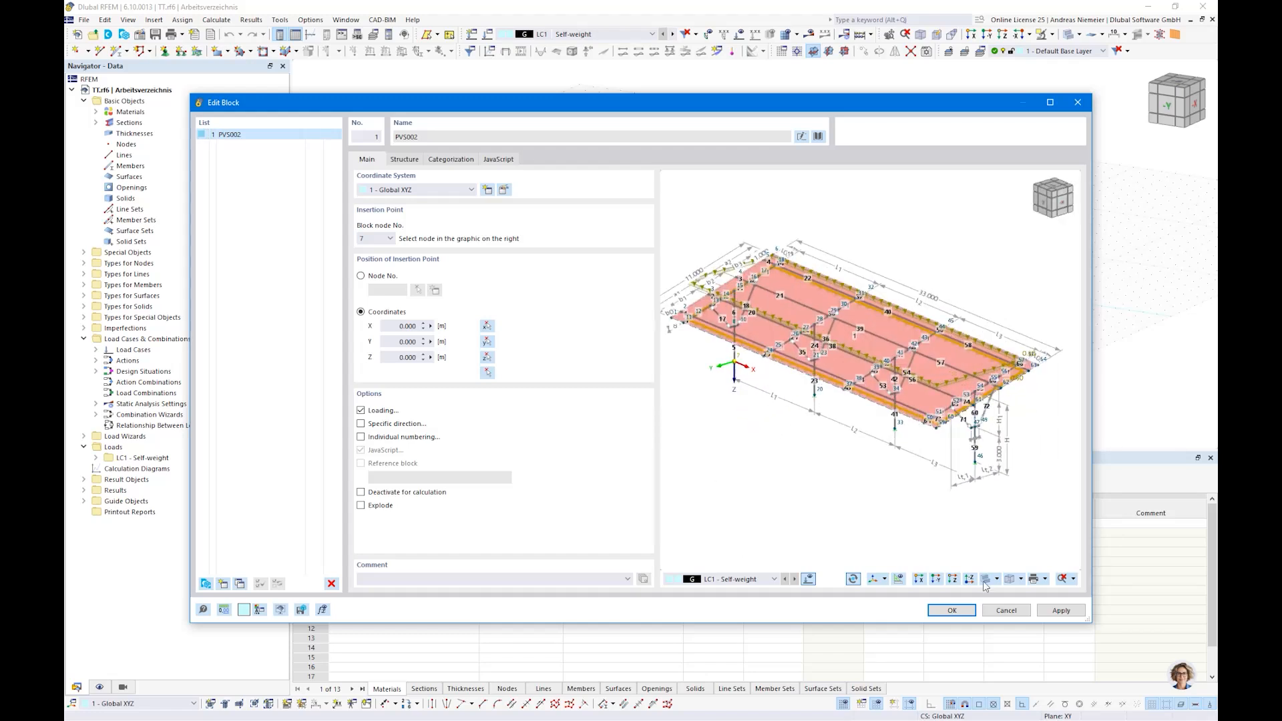
pyautogui.click(885, 579)
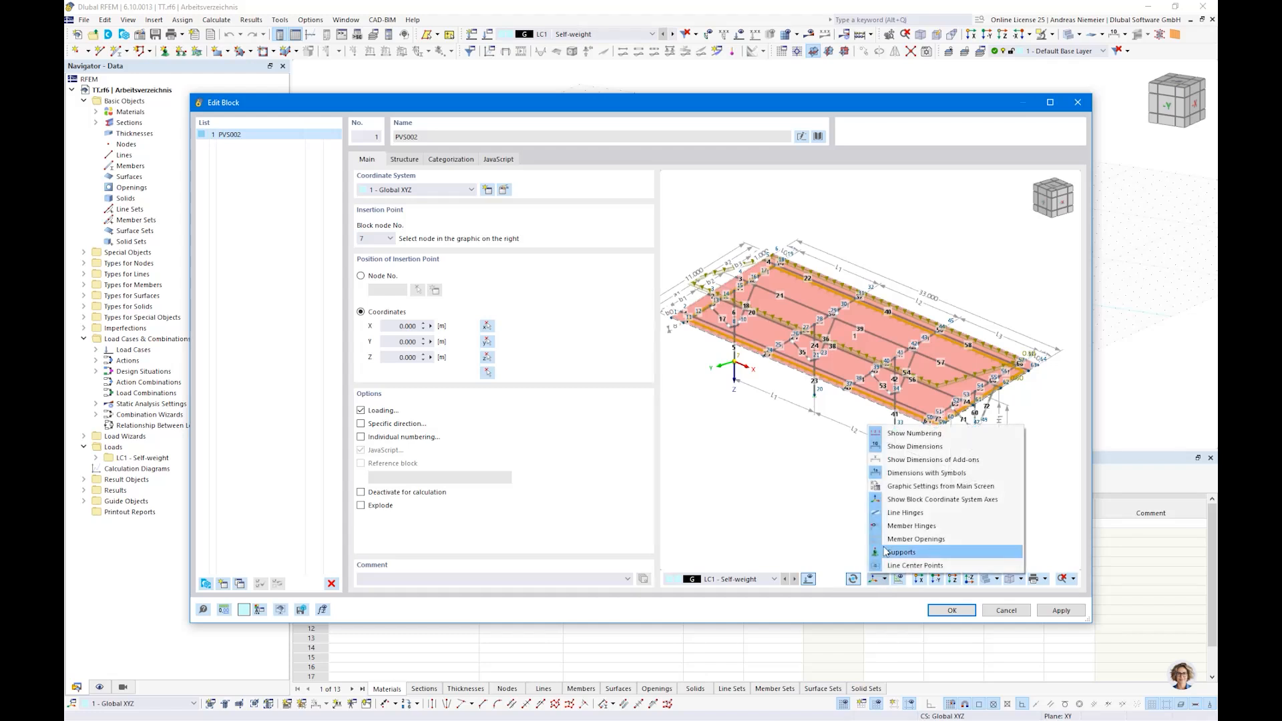
pyautogui.click(925, 434)
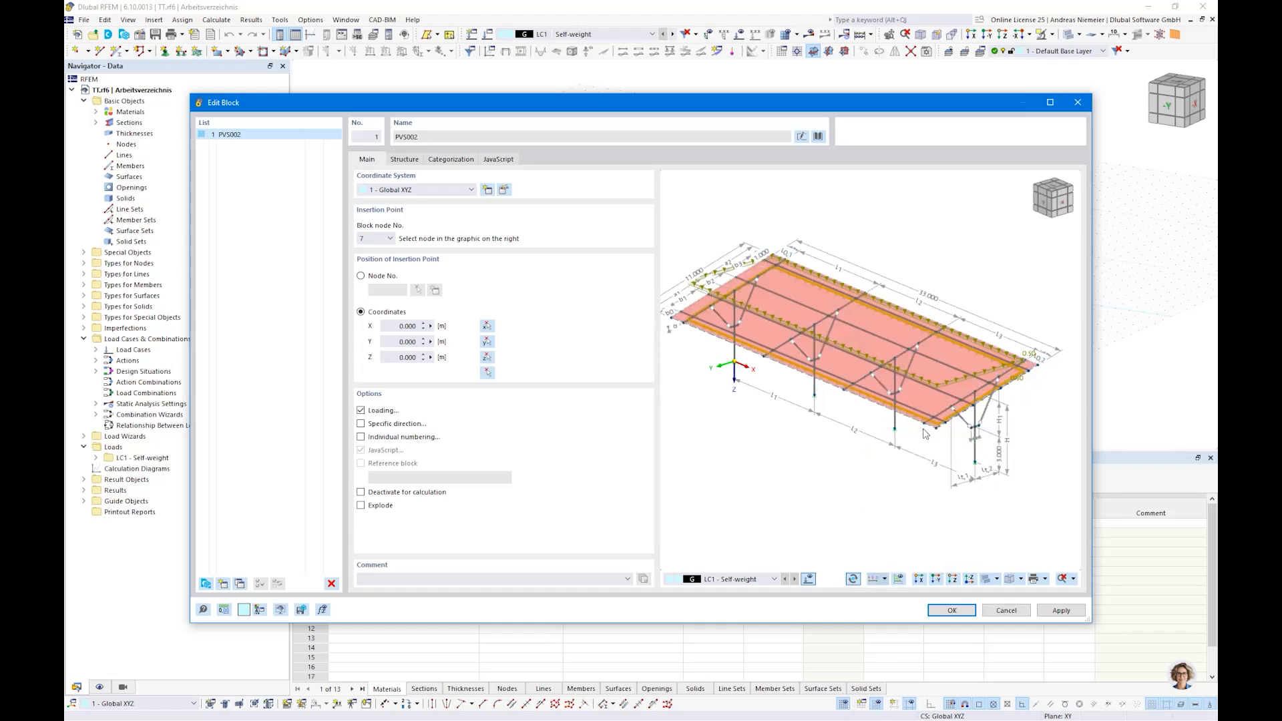
pyautogui.click(901, 579)
pyautogui.click(903, 472)
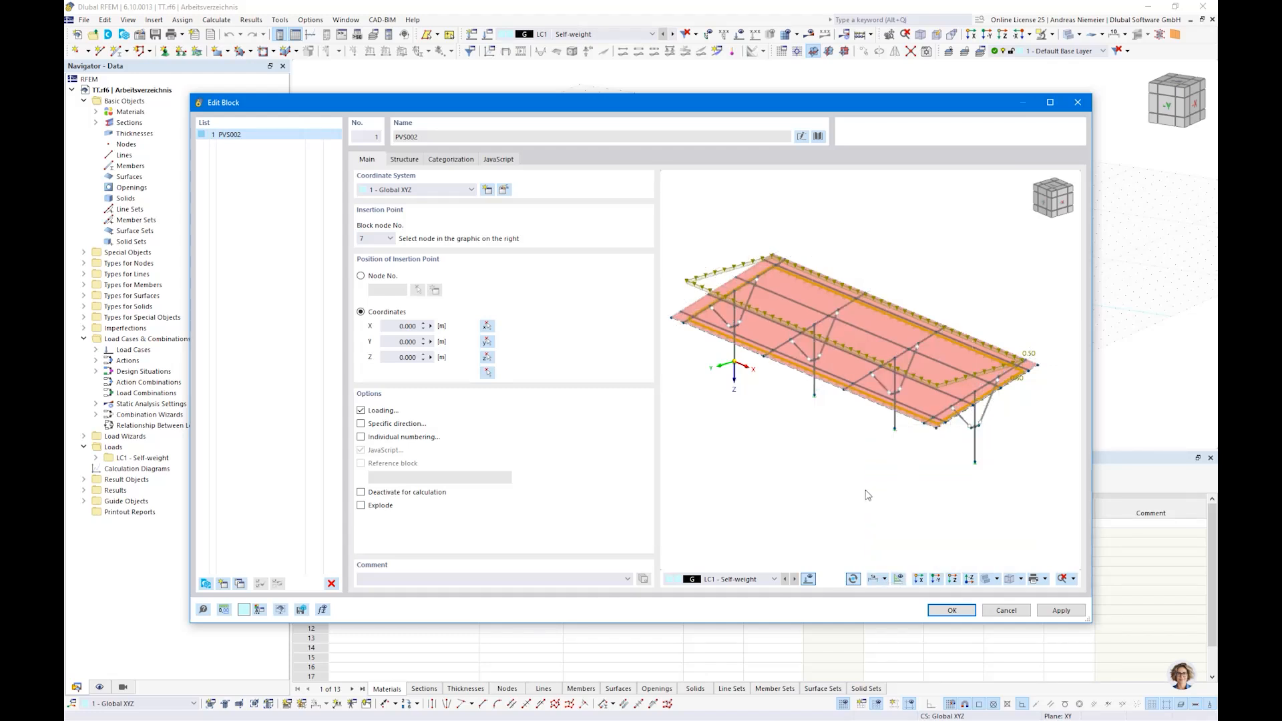
pyautogui.keyDown('ctrl'); pyautogui.moveTo(781, 463); pyautogui.dragTo(752, 422, button='middle'); pyautogui.keyUp('ctrl')
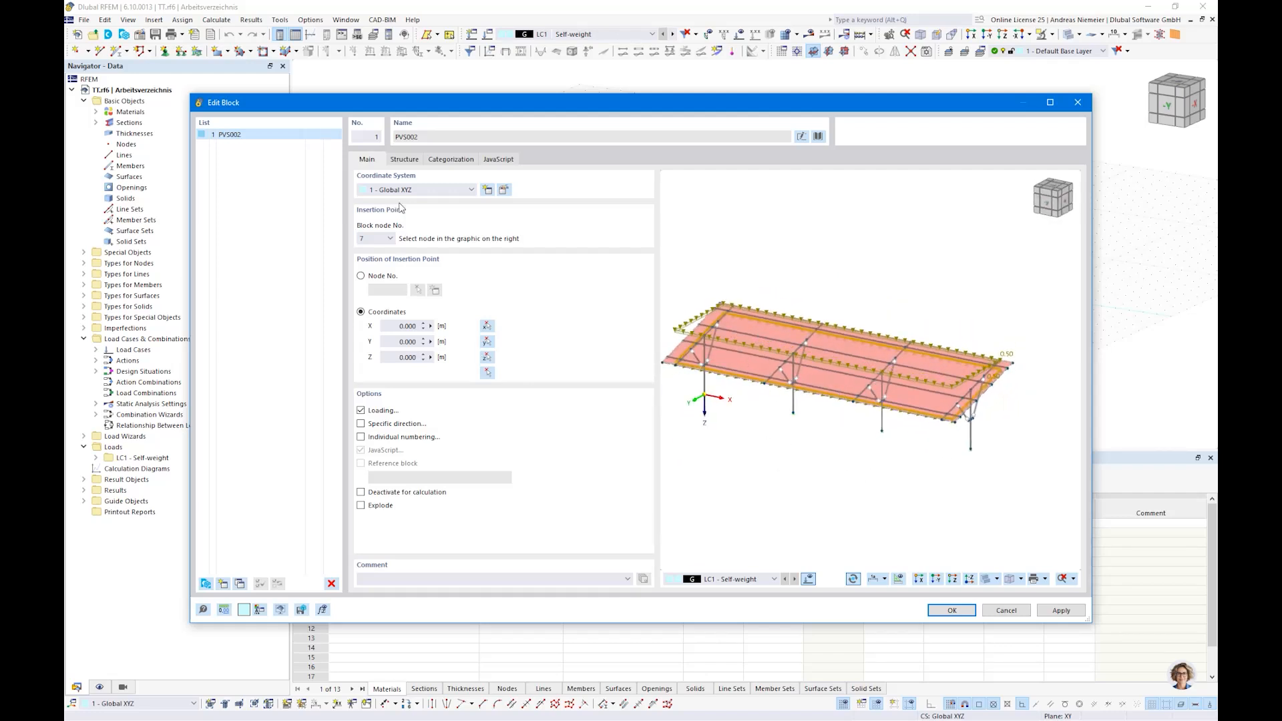
# - Exclude the panels from the block's model stiffness, set the number of spans to 4 and rail span 3 to 5 m
pyautogui.click(404, 160)
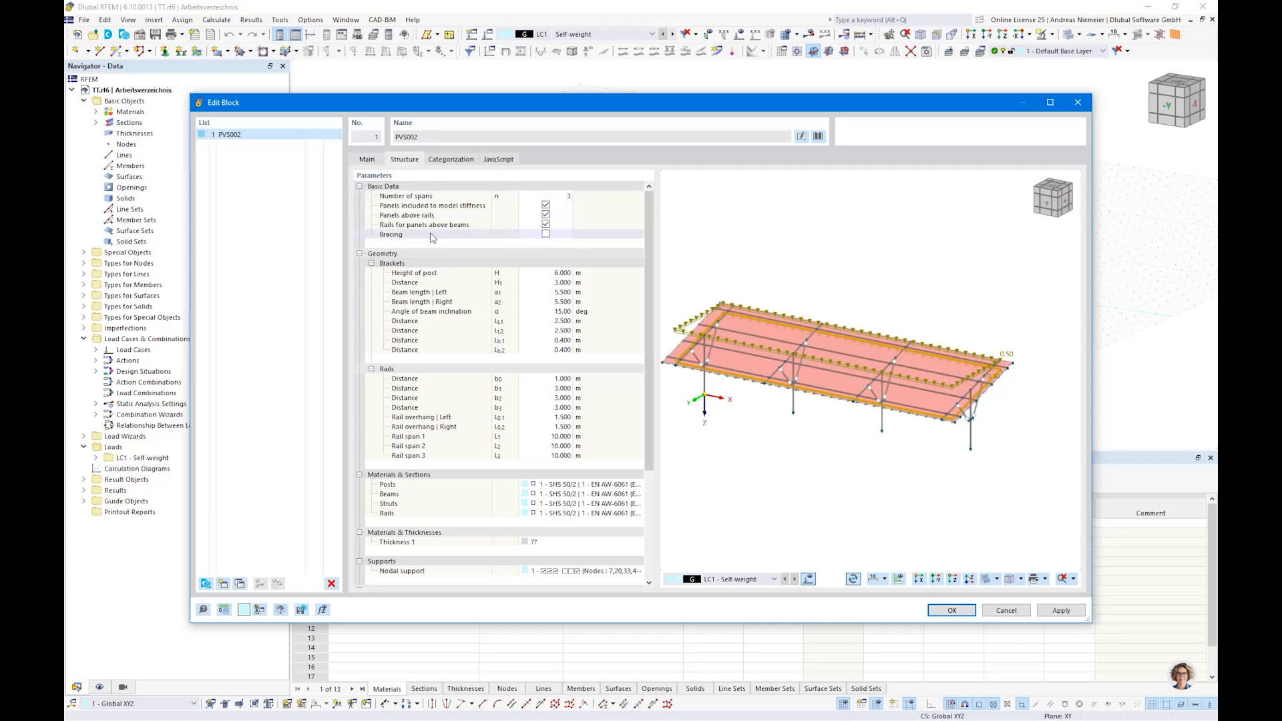
pyautogui.click(547, 205)
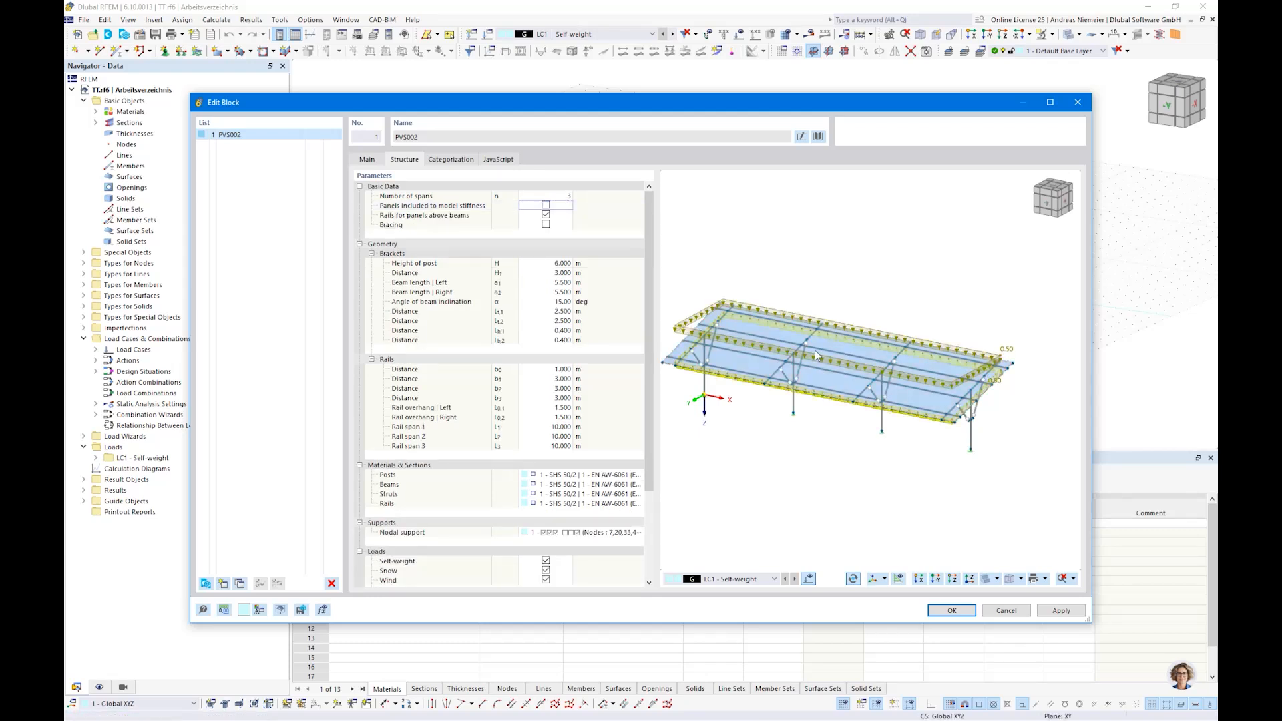
pyautogui.click(564, 195)
pyautogui.click(591, 217)
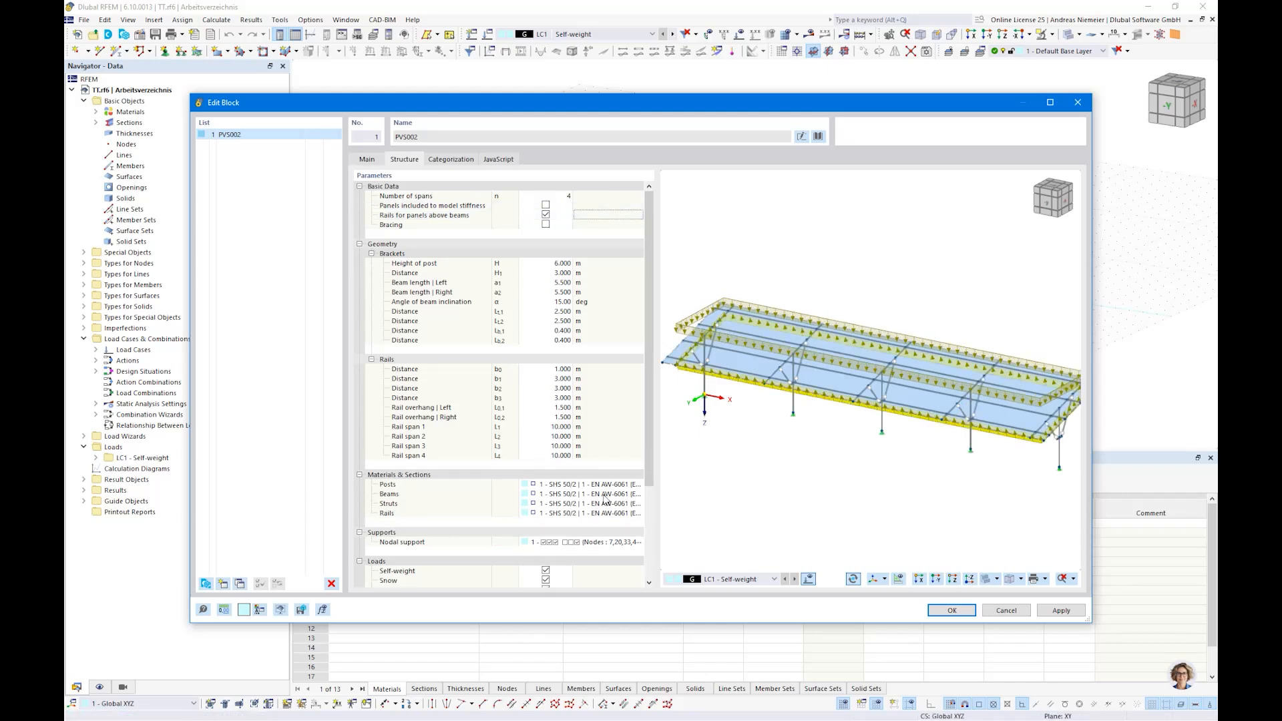
pyautogui.click(558, 446)
pyautogui.write('5')
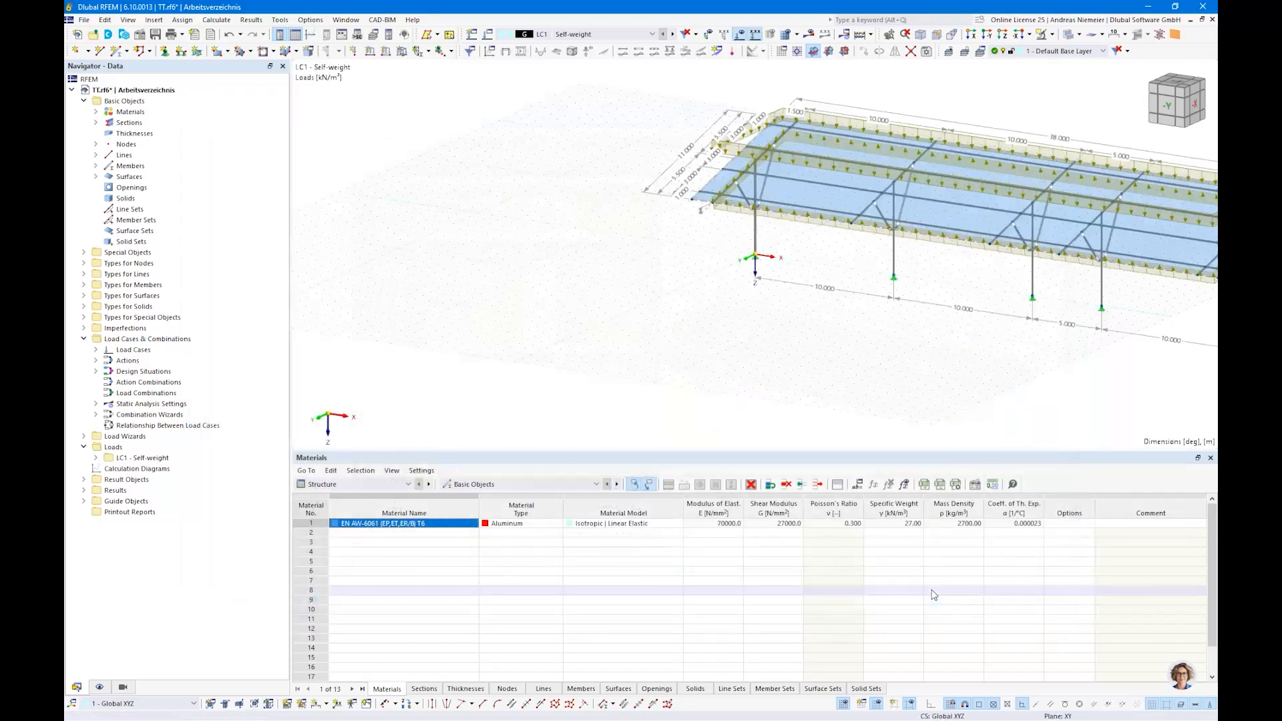
# - Examine the inserted PV structure in the model and reopen the structure parameters of its block
pyautogui.scroll(1, 694, 354)
pyautogui.moveTo(688, 346); pyautogui.dragTo(447, 363, button='middle')
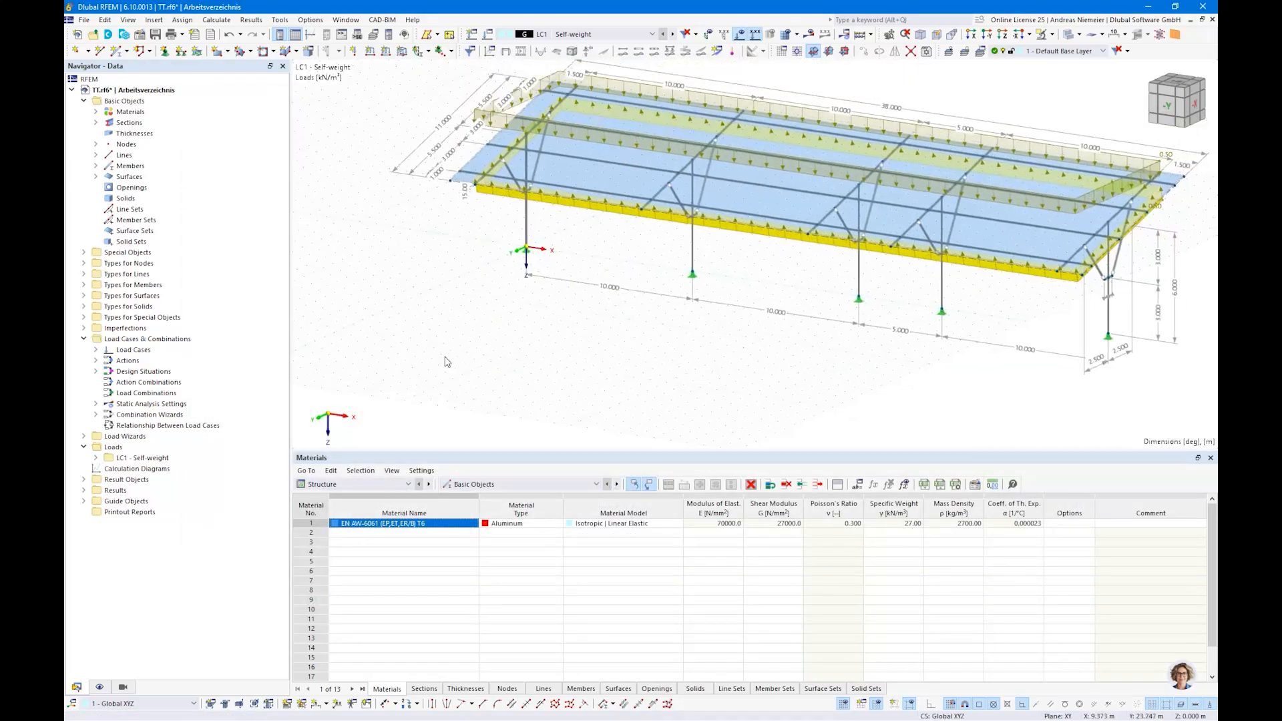
pyautogui.scroll(-3, 455, 333)
pyautogui.scroll(-1, 655, 334)
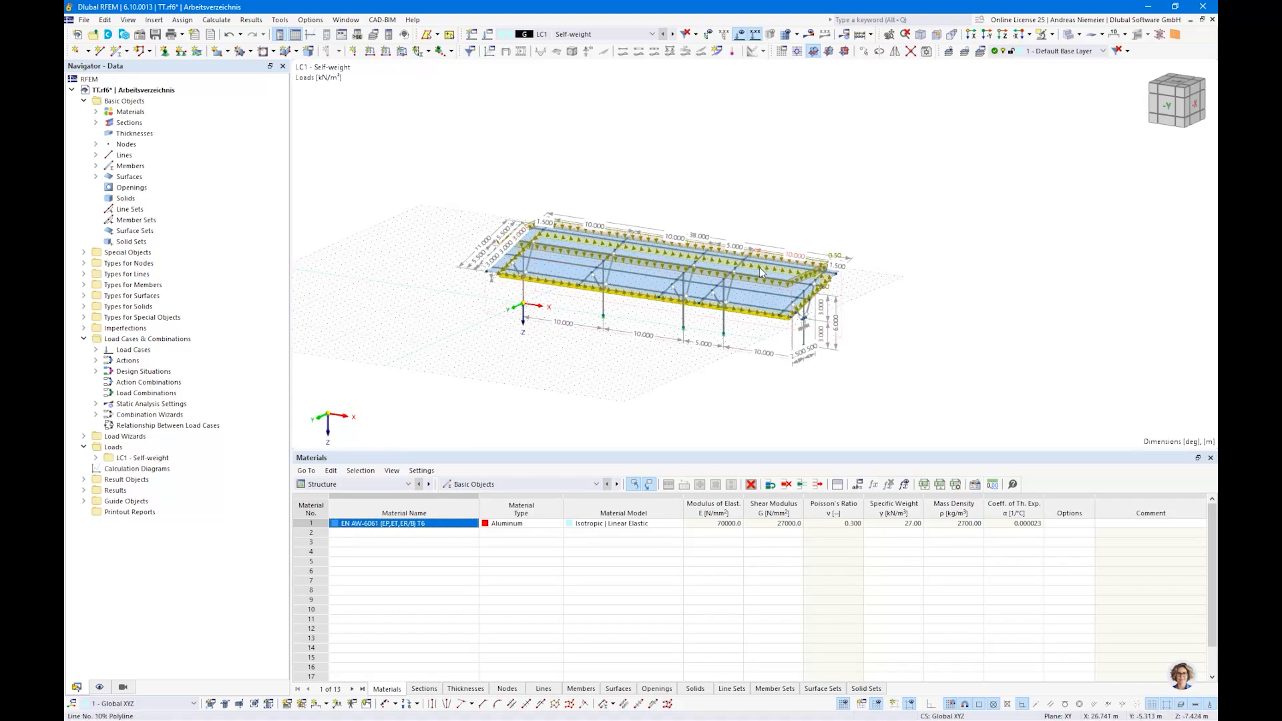
pyautogui.click(754, 292)
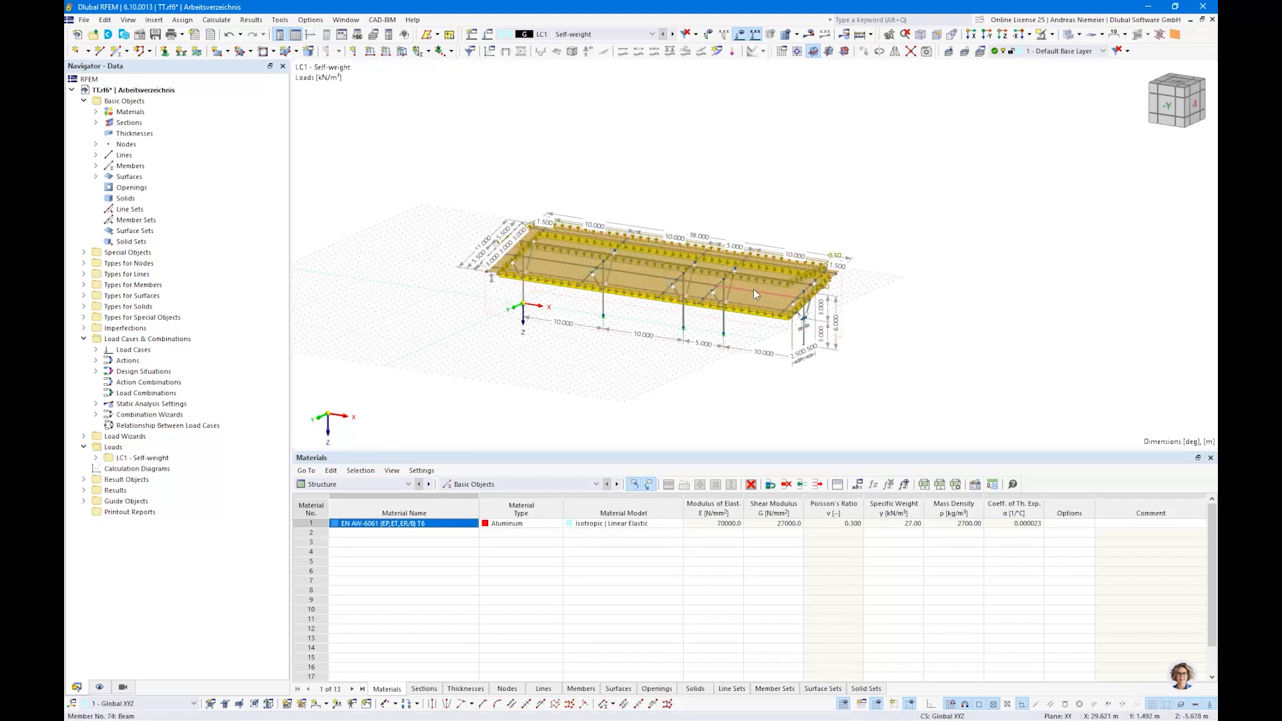
pyautogui.click(488, 312)
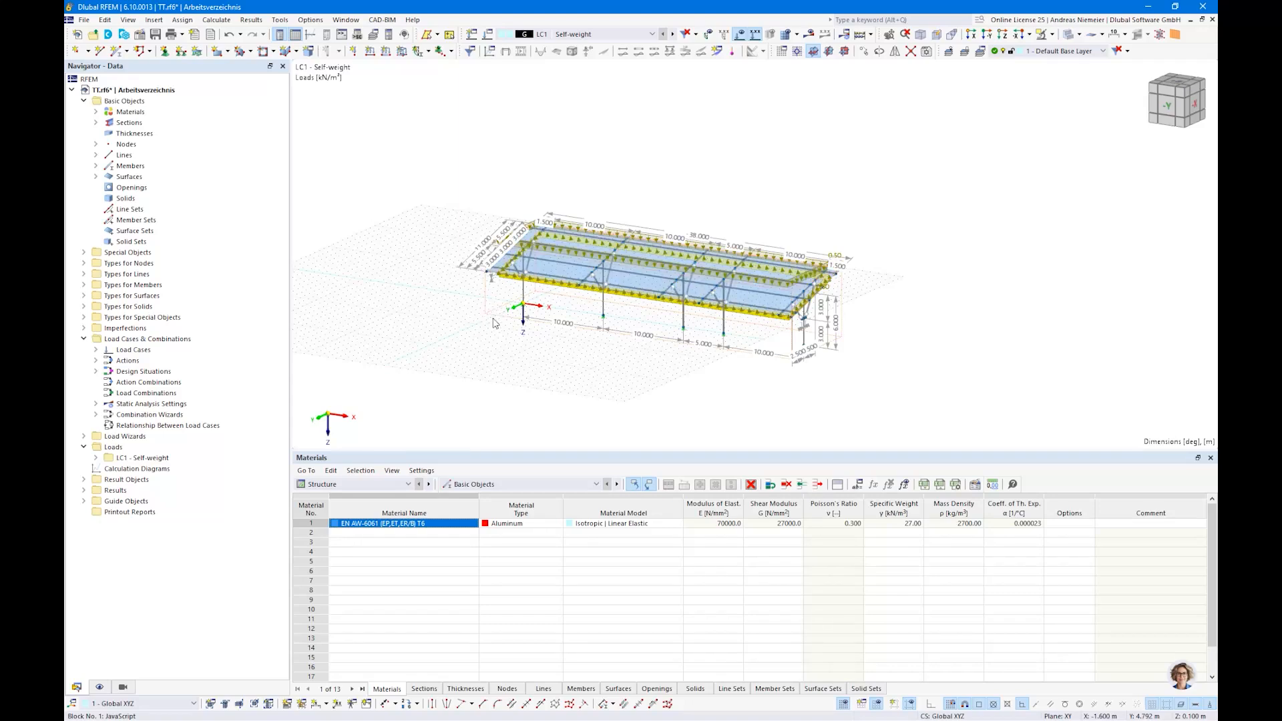
pyautogui.doubleClick(571, 311)
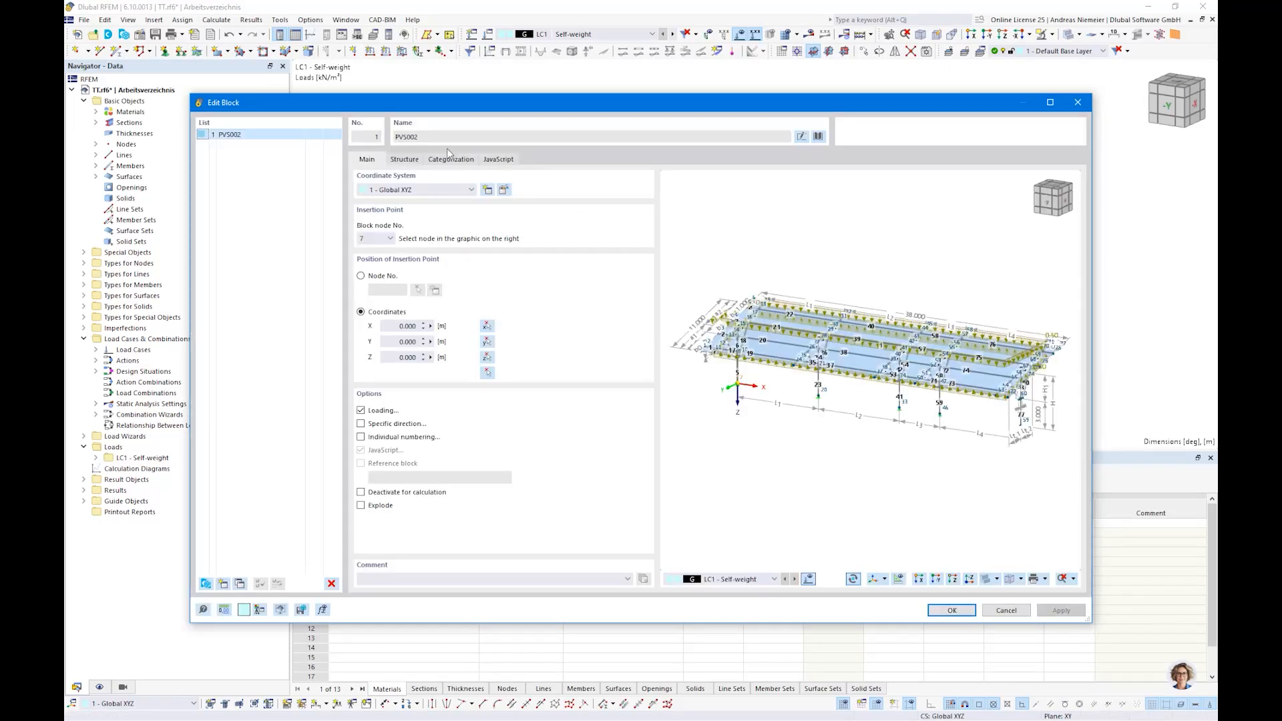
pyautogui.click(402, 162)
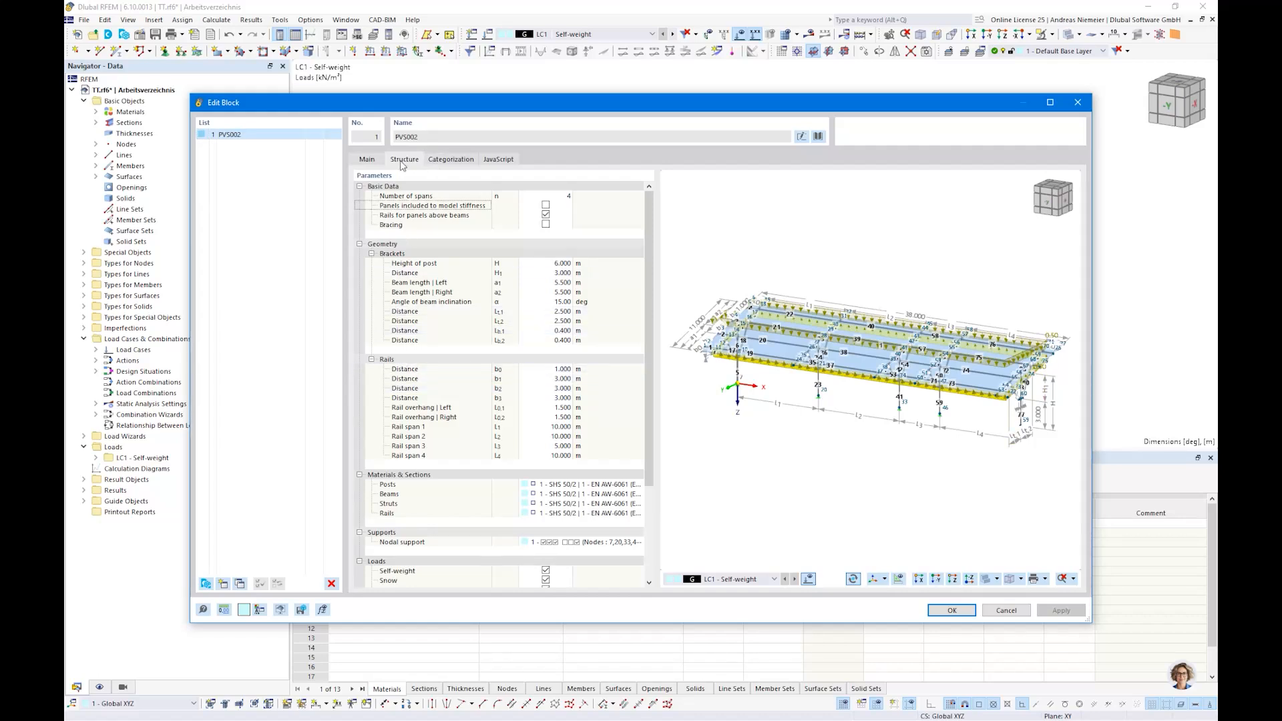
# - Compare the input_data function in the block's JavaScript with the block's structure parameters, including number of spans, post height and distances
pyautogui.click(367, 160)
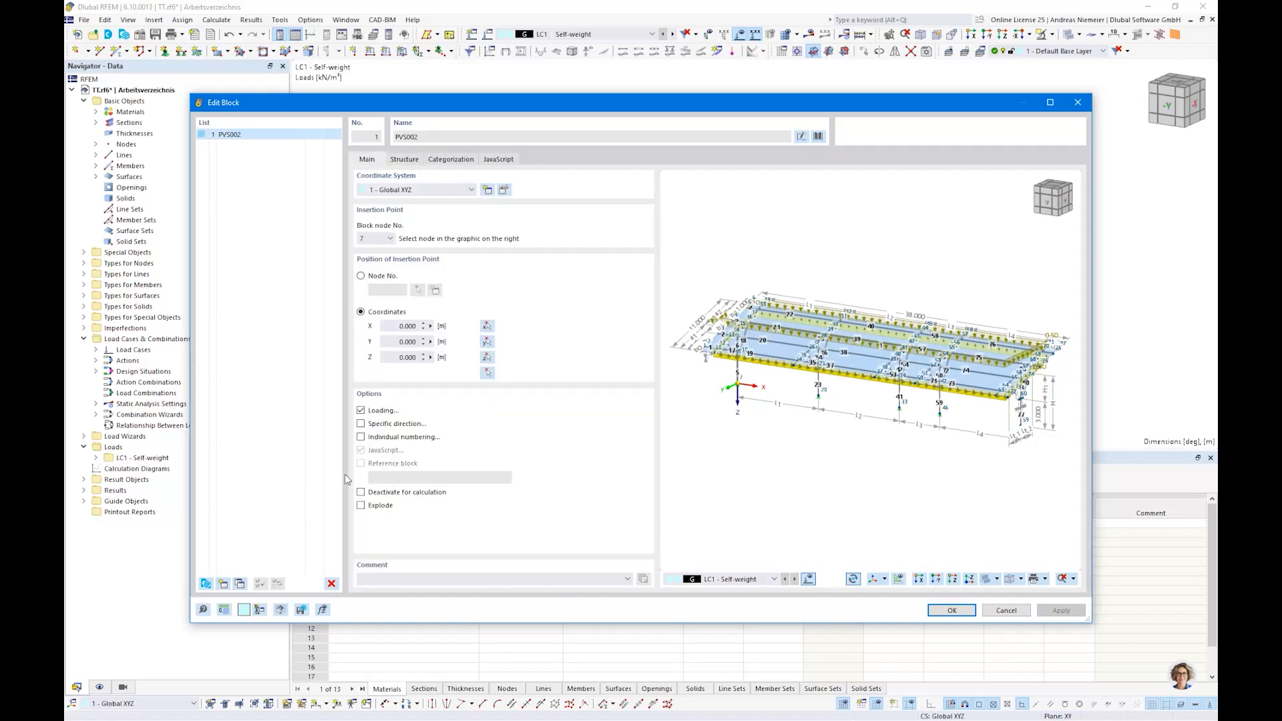
pyautogui.click(497, 159)
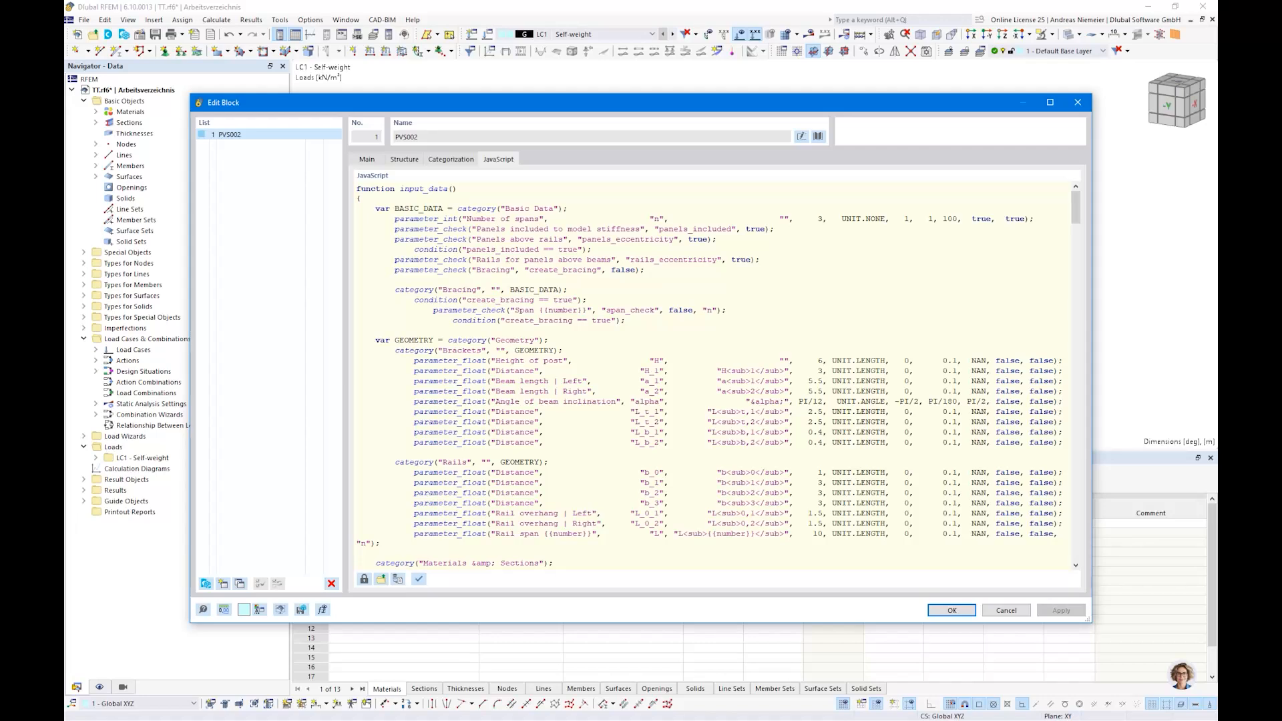
pyautogui.moveTo(361, 189); pyautogui.dragTo(443, 189)
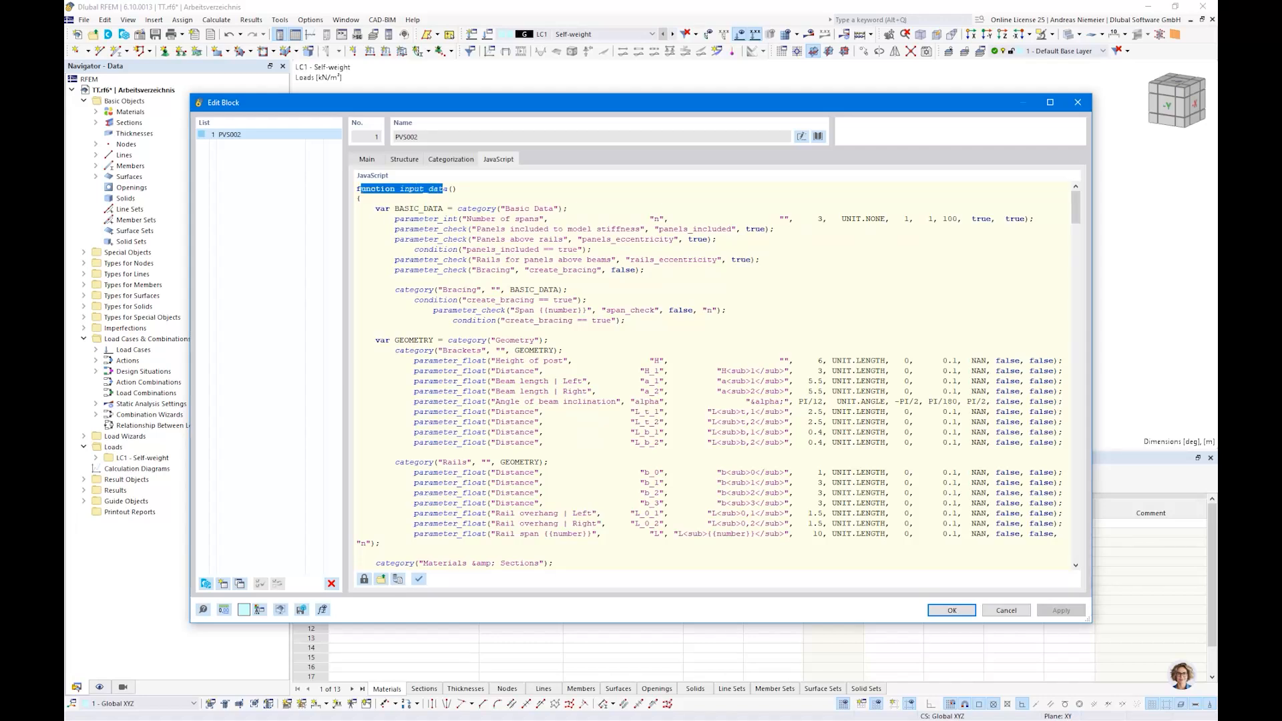
pyautogui.moveTo(665, 219); pyautogui.dragTo(645, 219)
pyautogui.moveTo(515, 219); pyautogui.dragTo(506, 219)
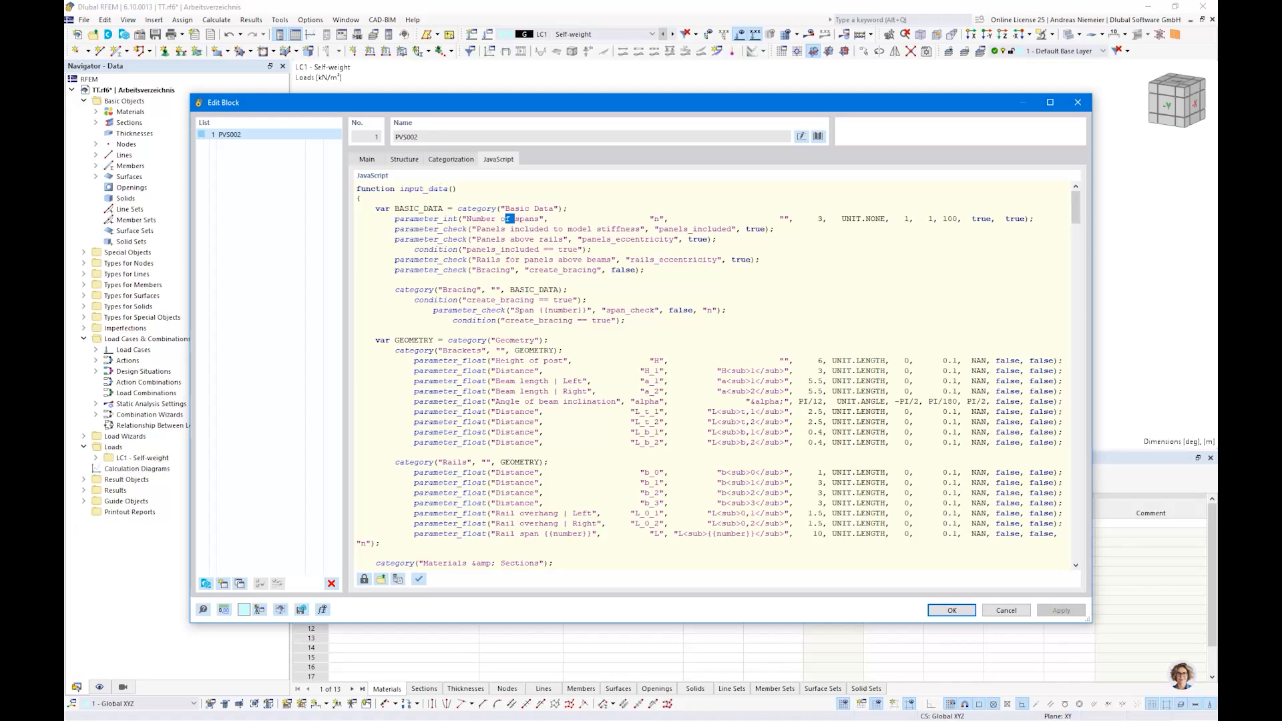
pyautogui.moveTo(499, 361); pyautogui.dragTo(549, 361)
pyautogui.moveTo(510, 422); pyautogui.dragTo(524, 422)
pyautogui.click(404, 159)
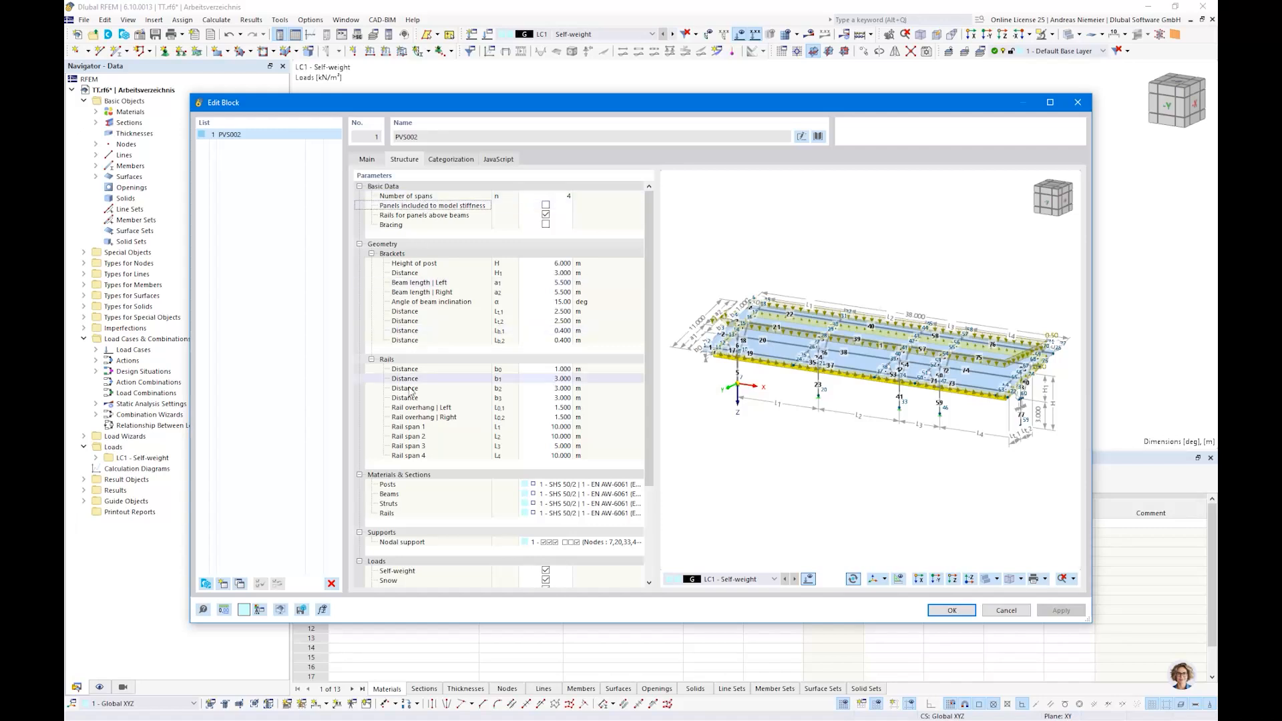
pyautogui.click(500, 161)
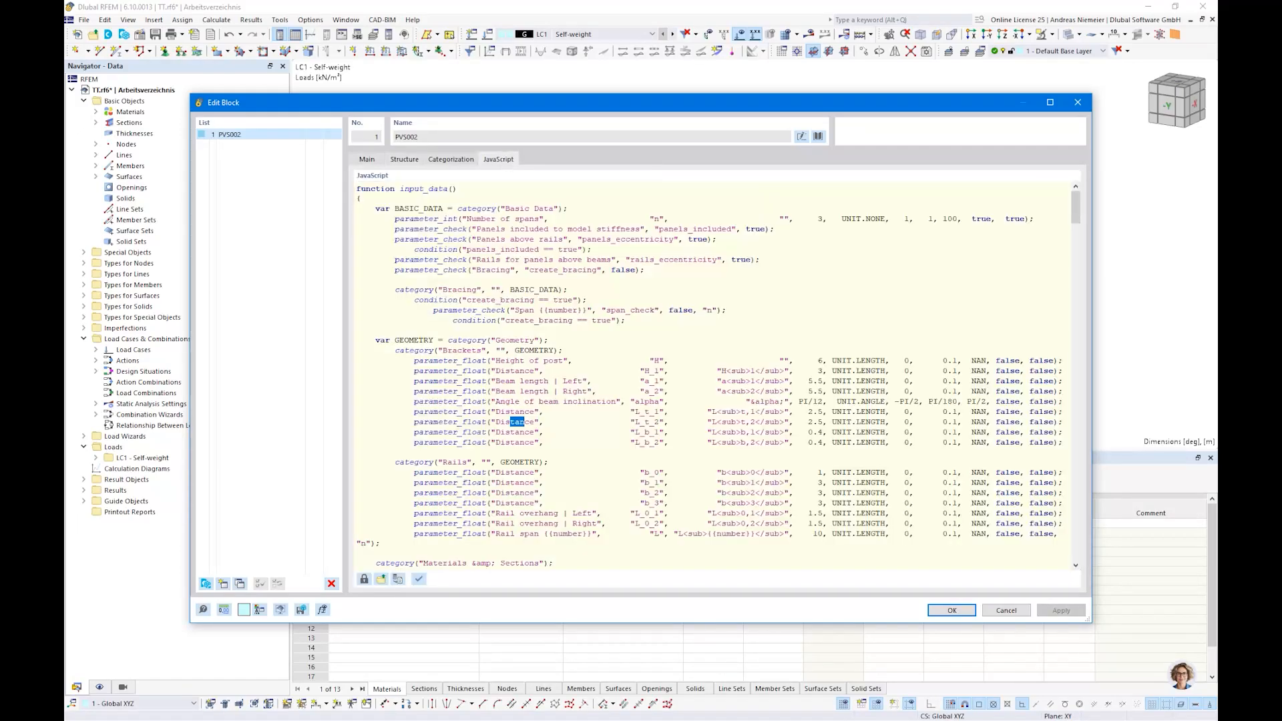
pyautogui.click(415, 160)
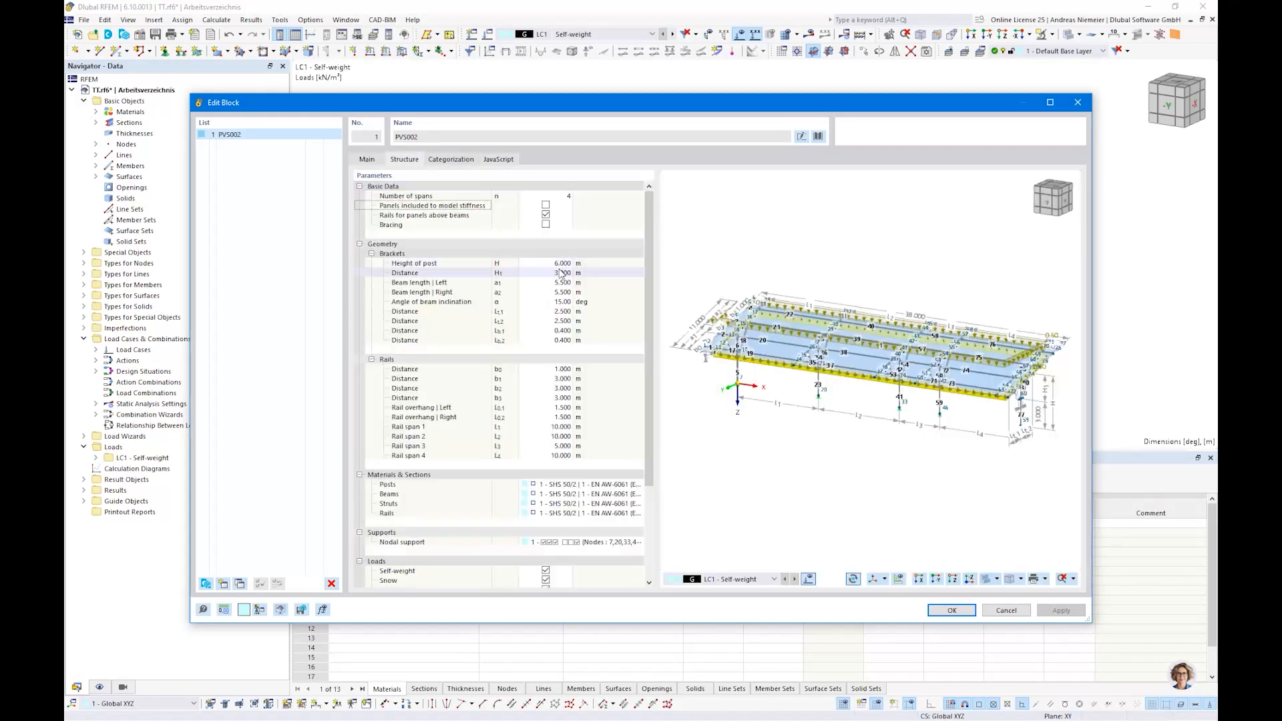
pyautogui.click(499, 160)
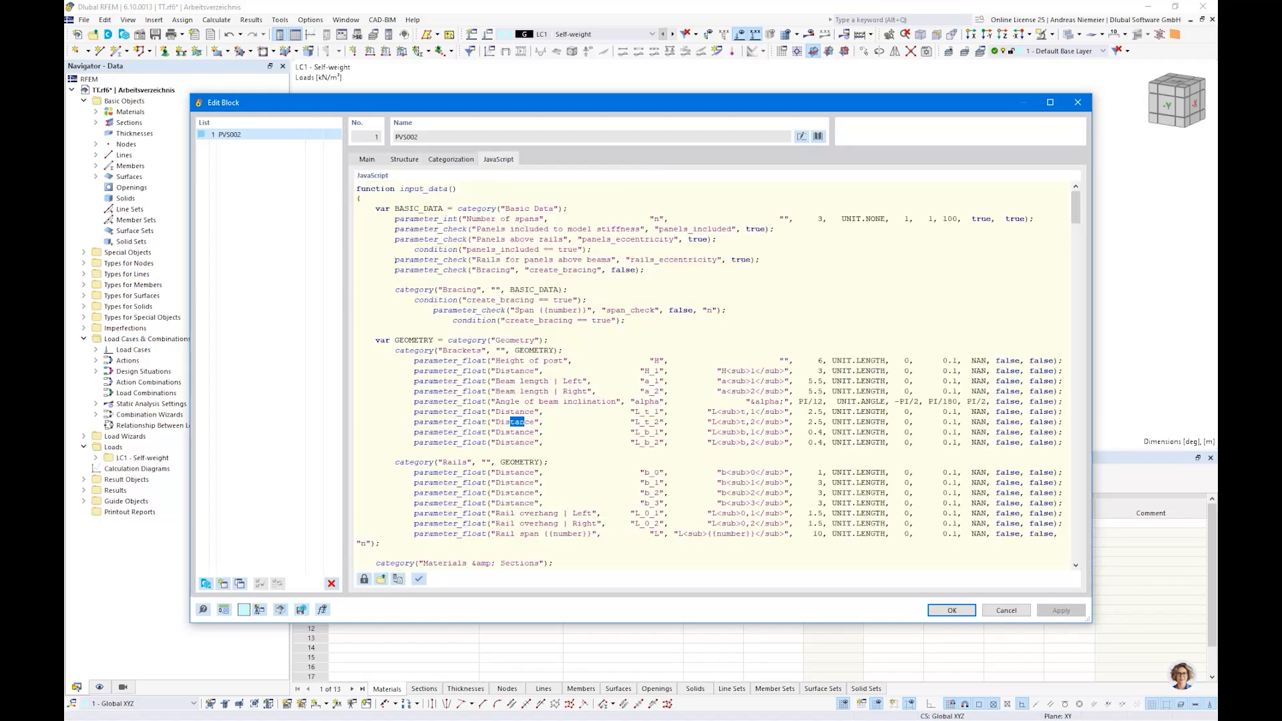
# - Examine the script's generate function, covering how the nodes, member hinges, posts, beams, struts and rails are created
pyautogui.scroll(-20, 714, 374)
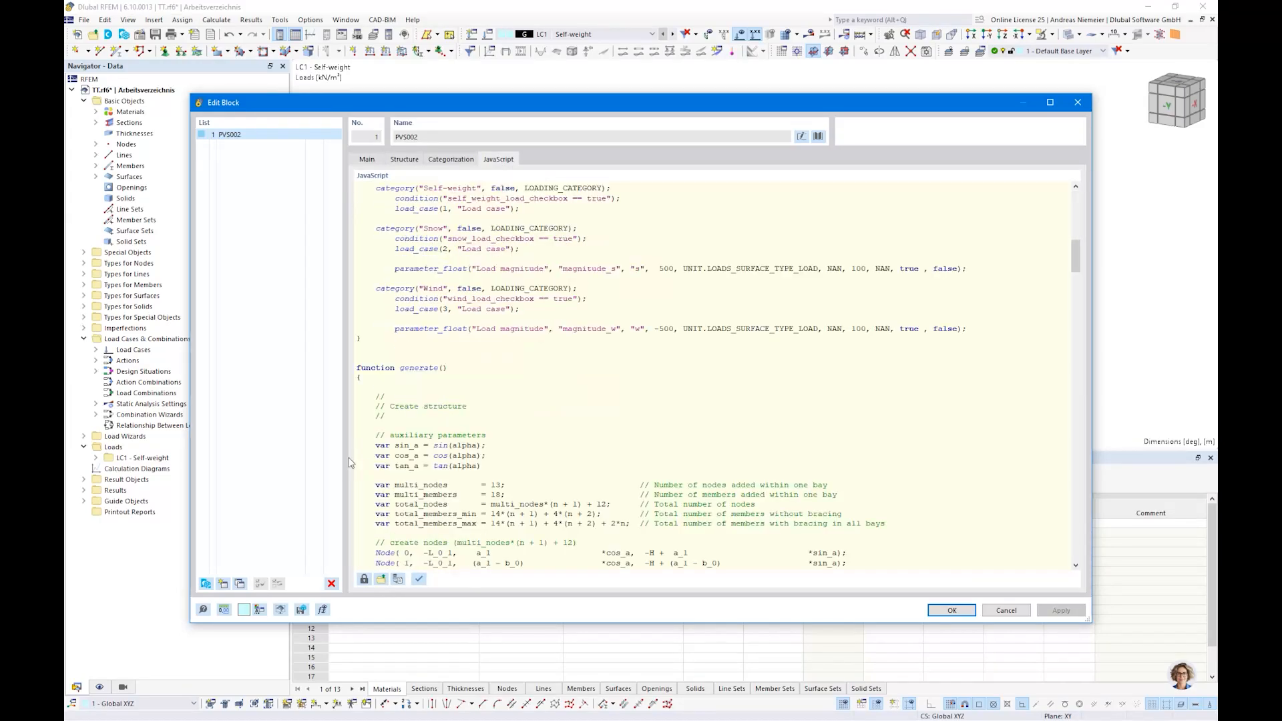
pyautogui.moveTo(366, 368); pyautogui.dragTo(443, 368)
pyautogui.scroll(-7, 444, 368)
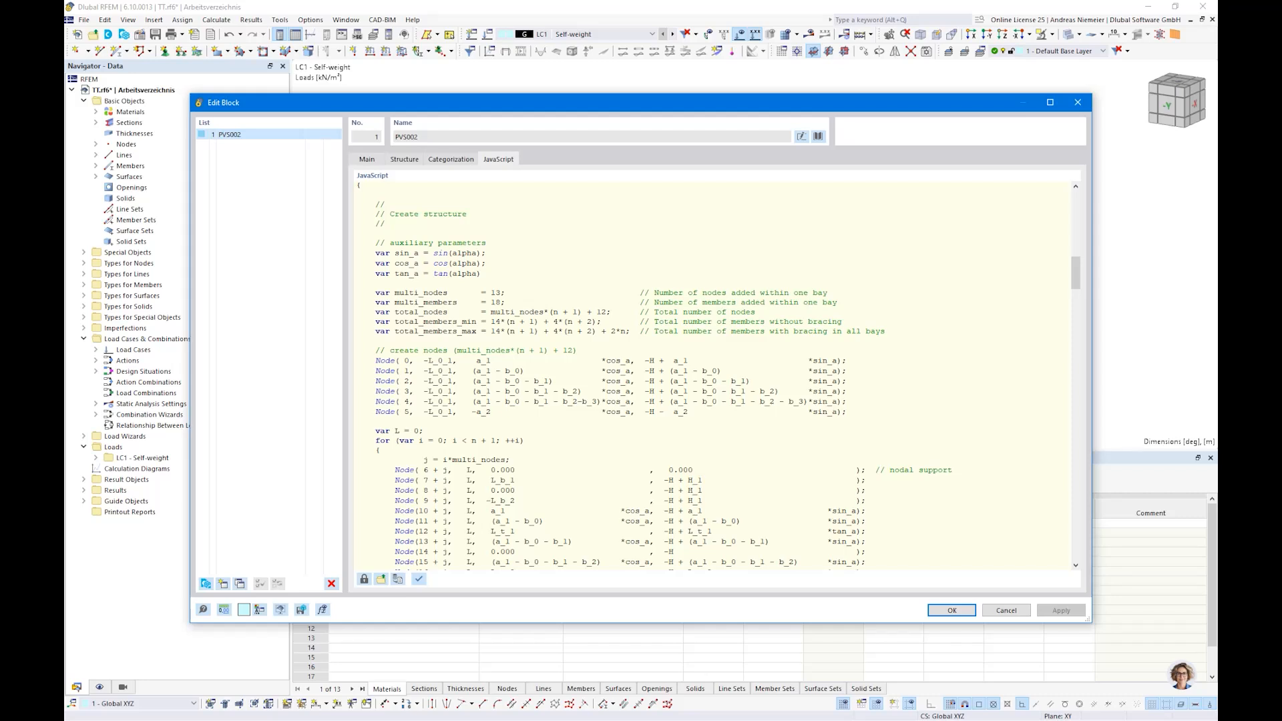
pyautogui.moveTo(447, 360); pyautogui.dragTo(428, 360)
pyautogui.scroll(-5, 438, 360)
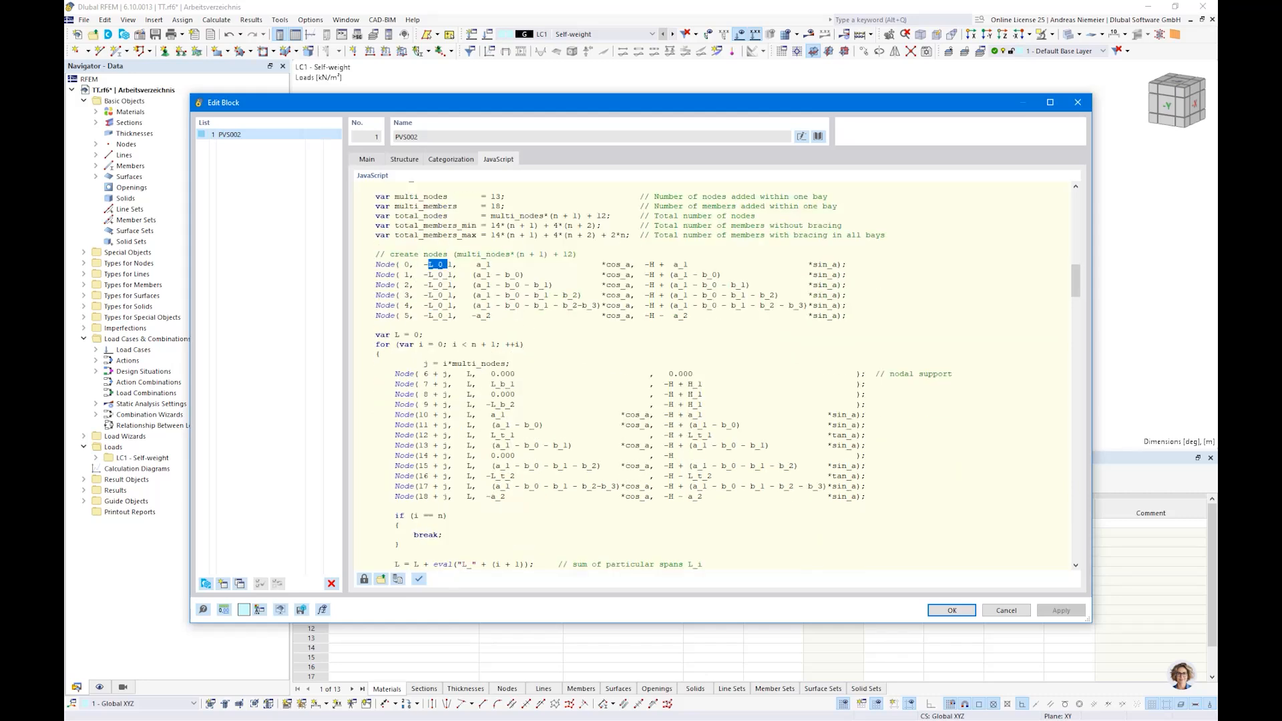
pyautogui.scroll(-3, 438, 360)
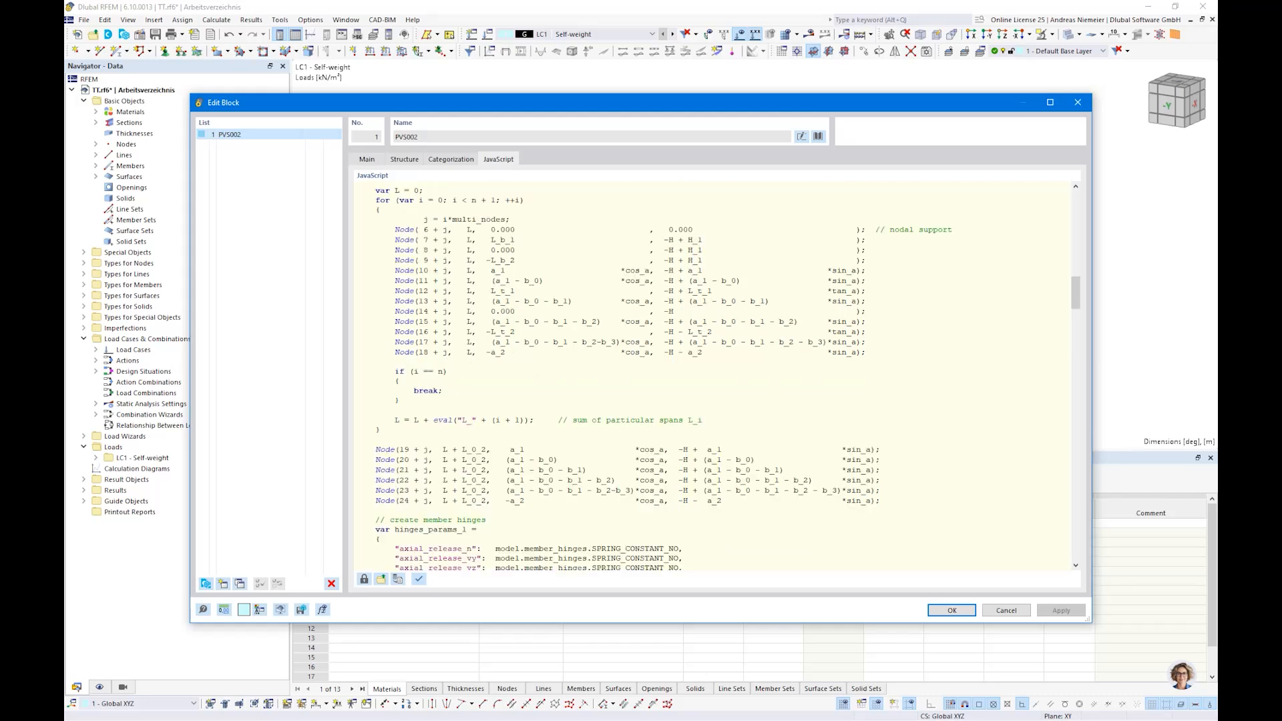
pyautogui.scroll(-4, 438, 361)
pyautogui.scroll(9, 437, 361)
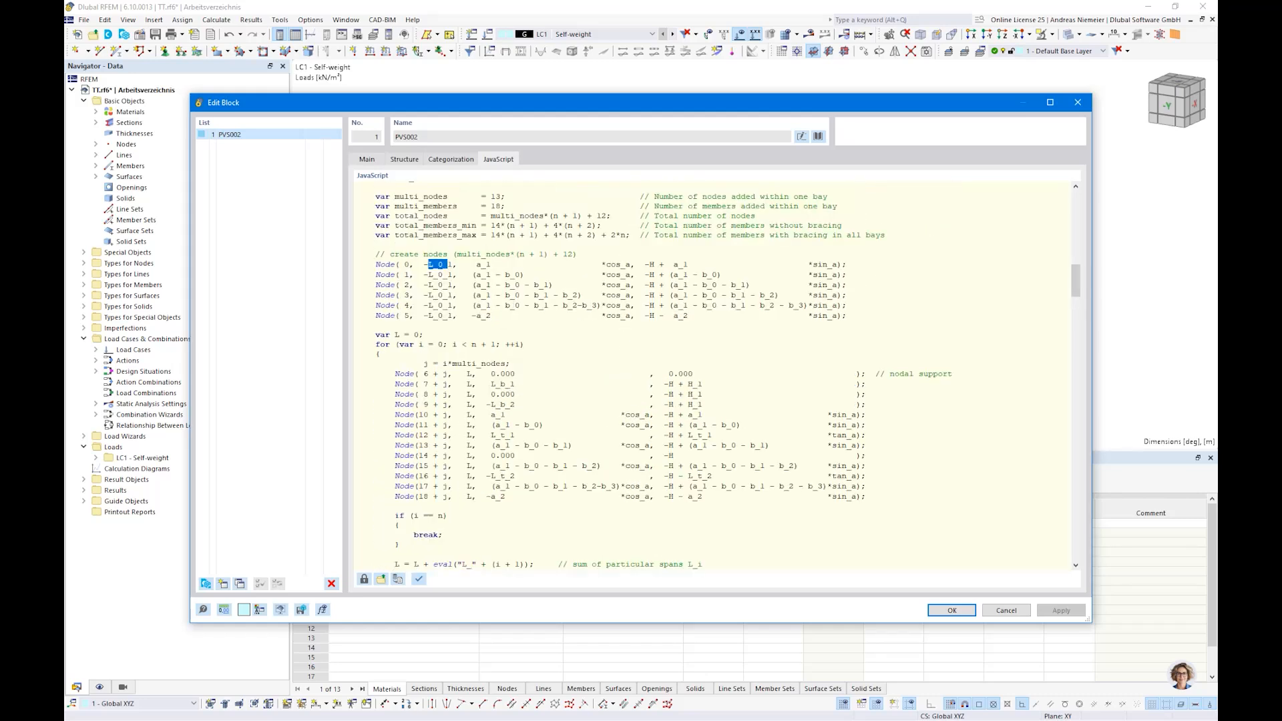
pyautogui.scroll(-8, 437, 360)
pyautogui.scroll(-5, 397, 415)
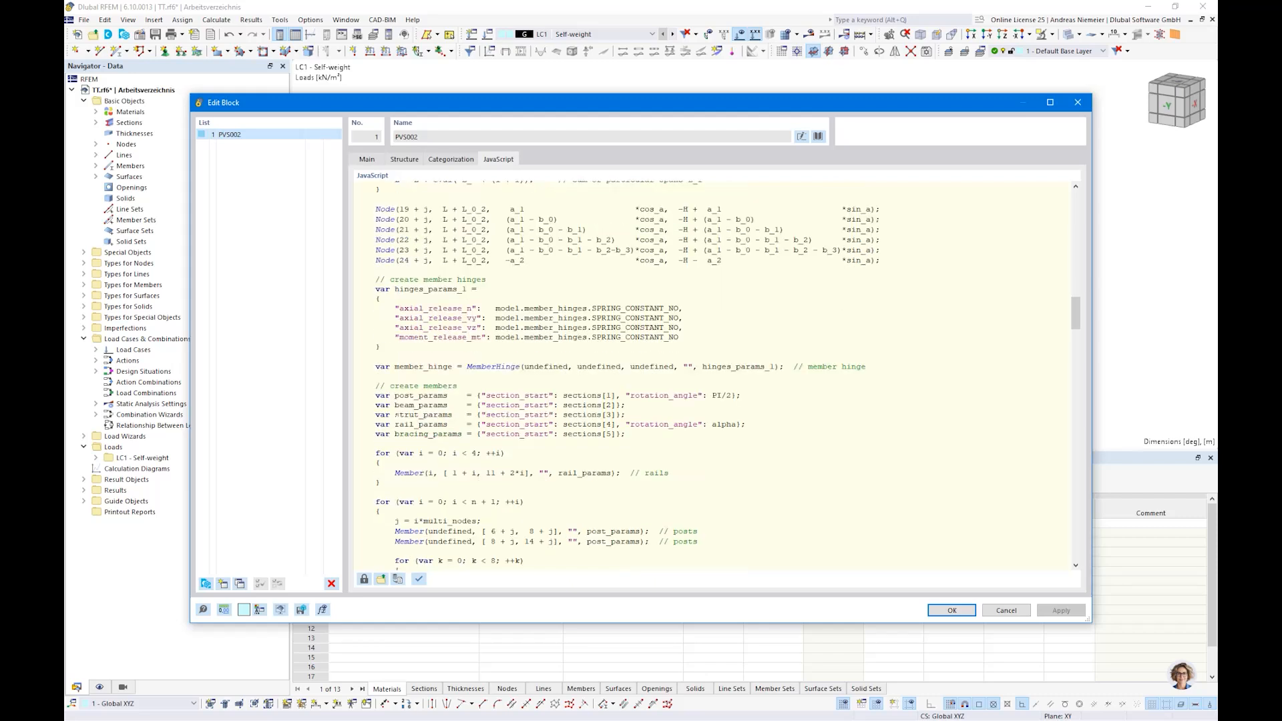
pyautogui.scroll(-3, 718, 374)
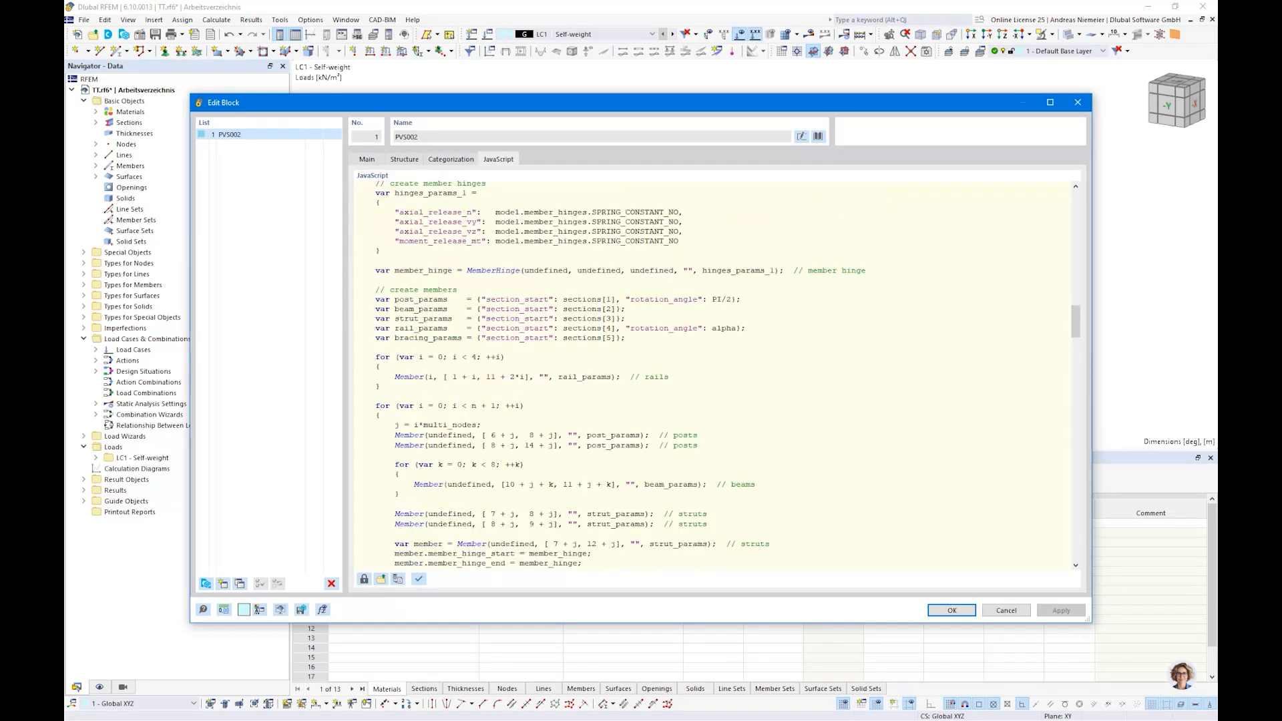
pyautogui.scroll(-10, 718, 373)
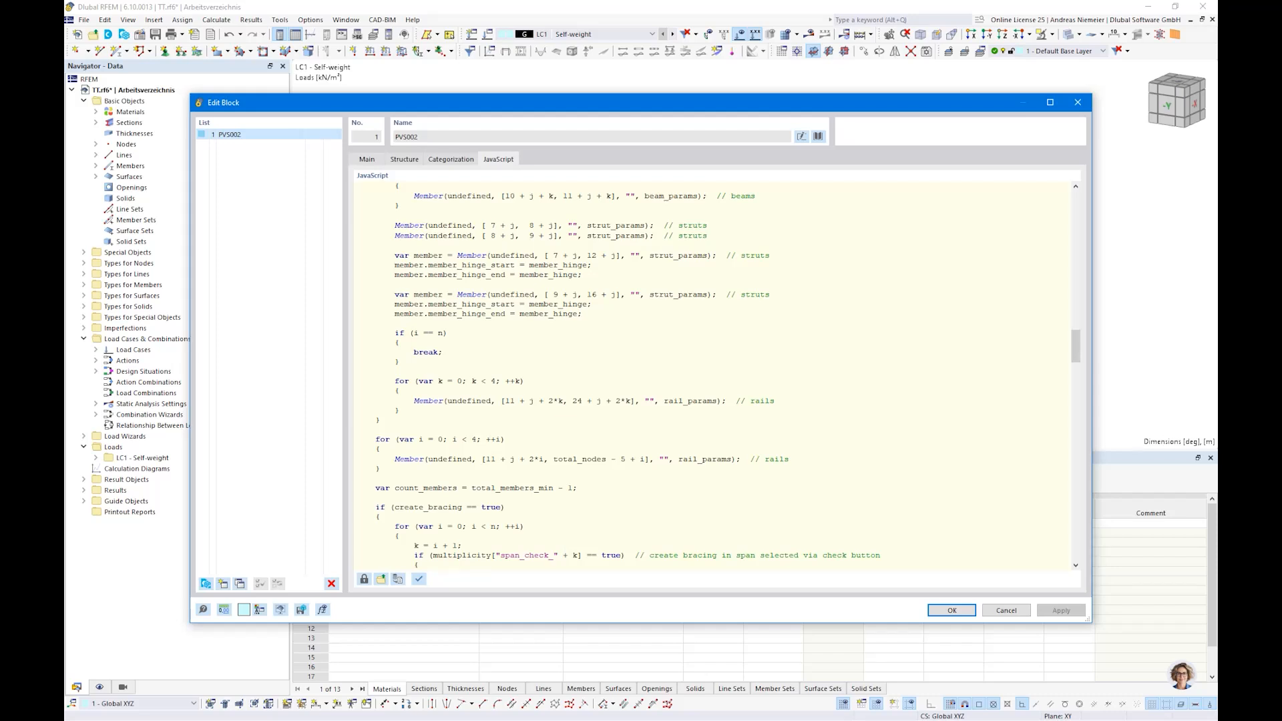
pyautogui.scroll(10, 718, 374)
# - Review the block preview and the script's input_data section, unlock the script for editing, and close the block settings without applying changes
pyautogui.click(368, 159)
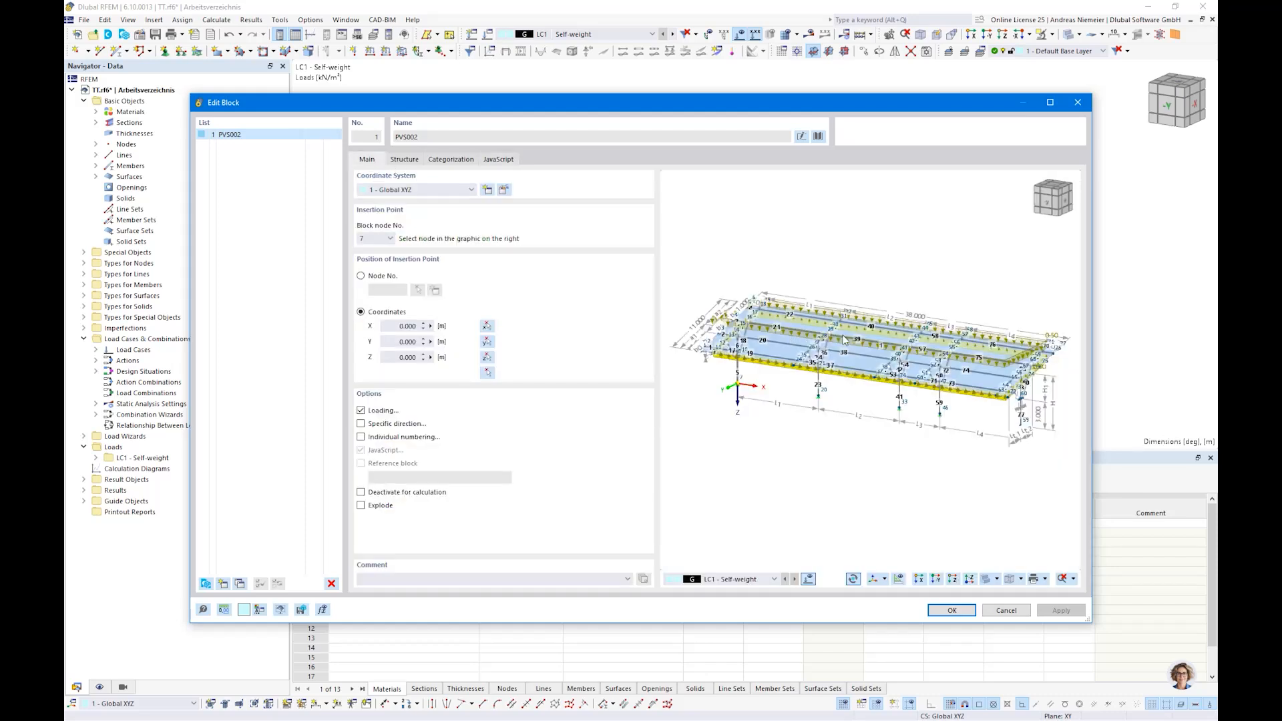
pyautogui.click(498, 159)
pyautogui.scroll(2, 718, 374)
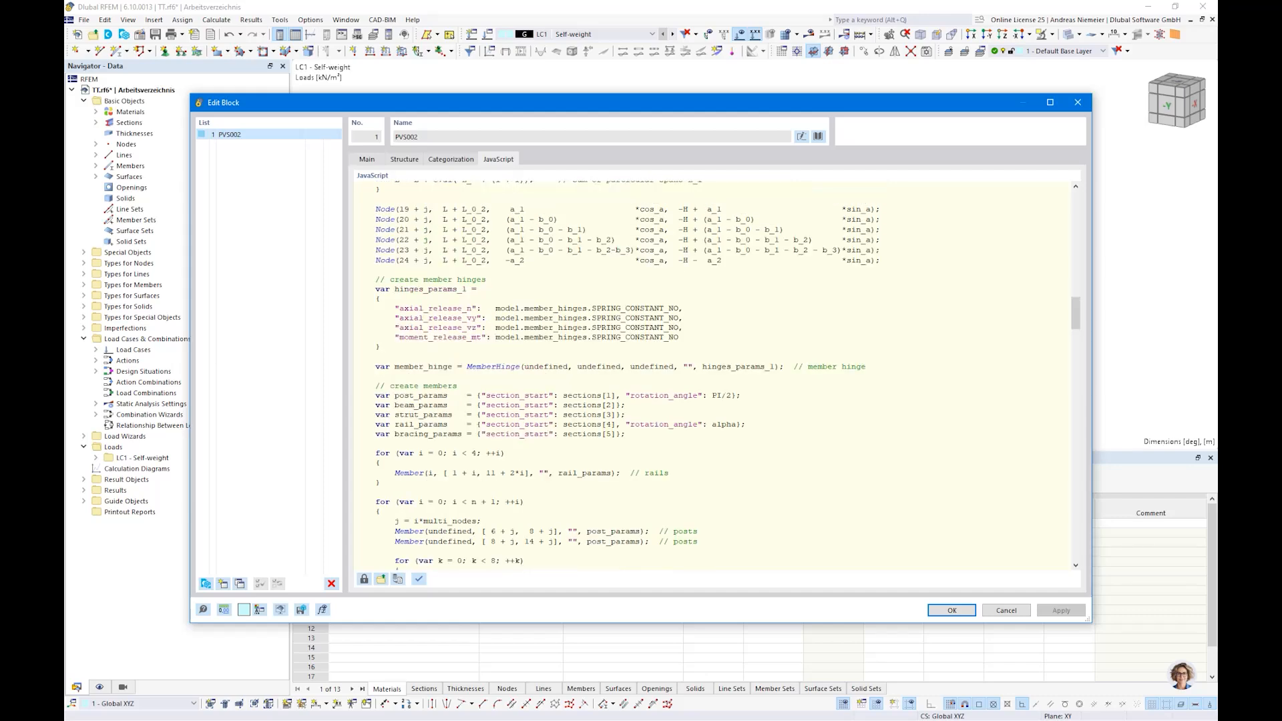
pyautogui.scroll(10, 718, 374)
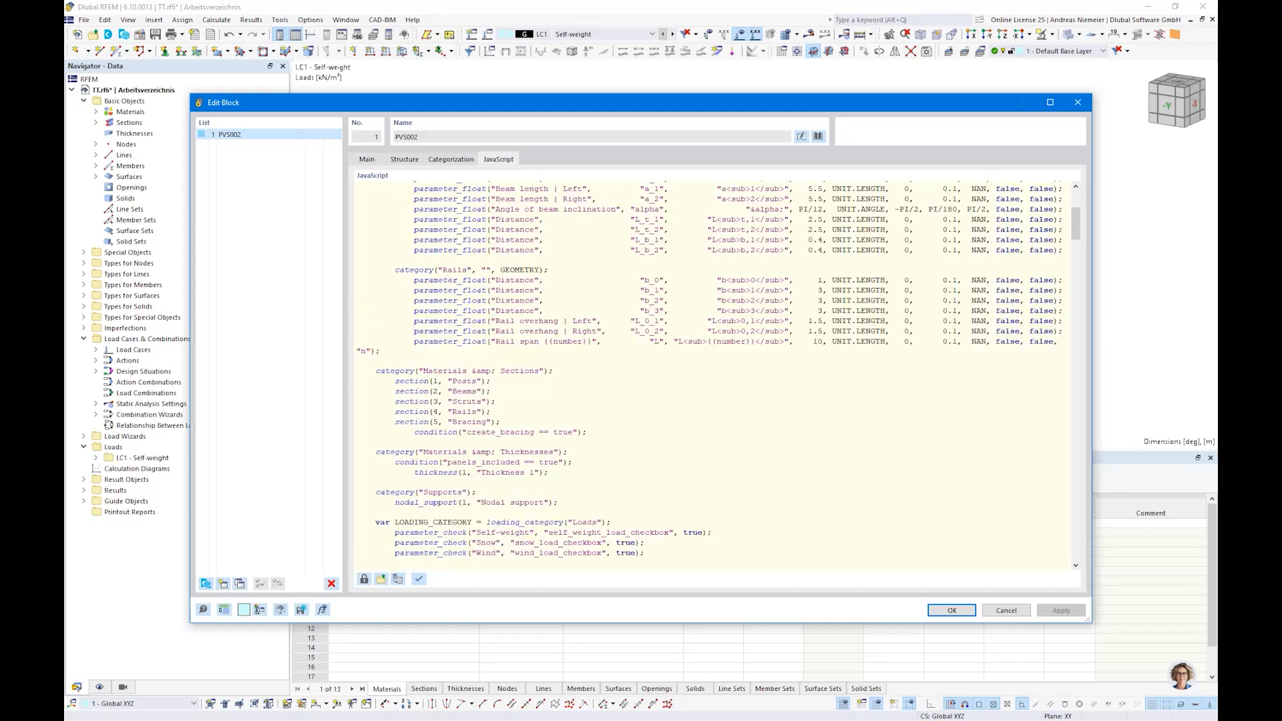
pyautogui.scroll(6, 718, 374)
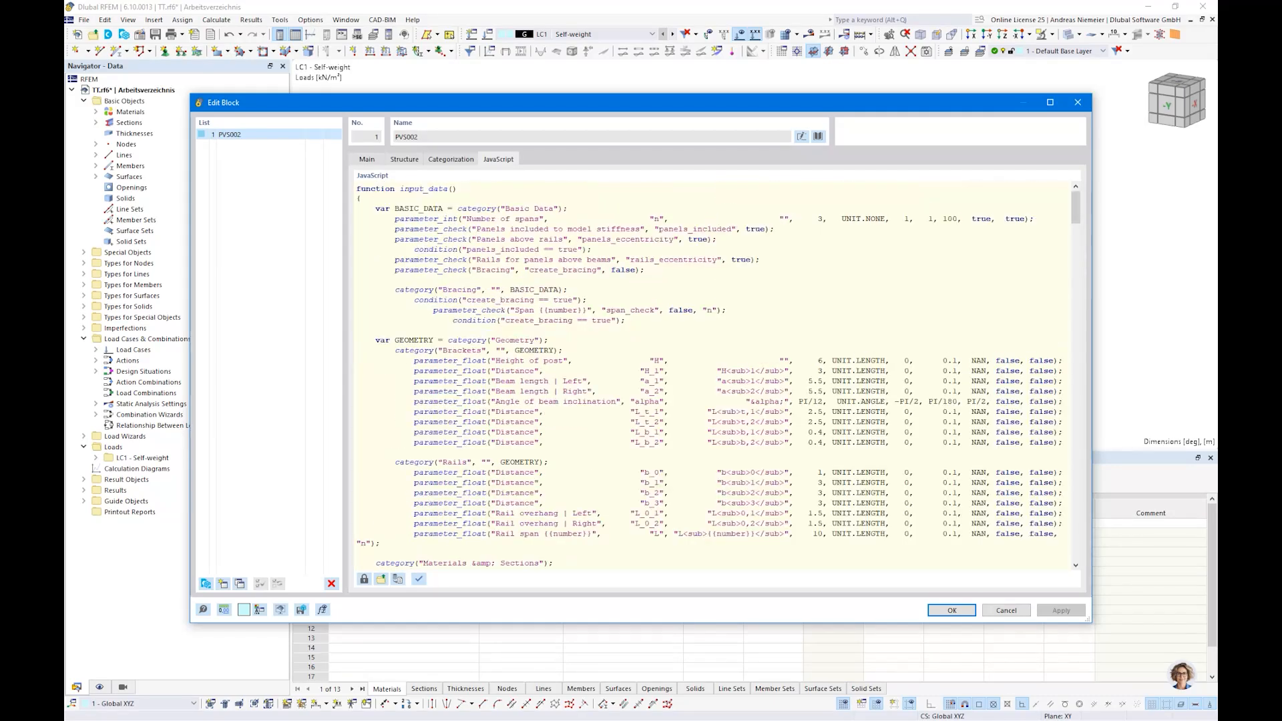
pyautogui.click(366, 579)
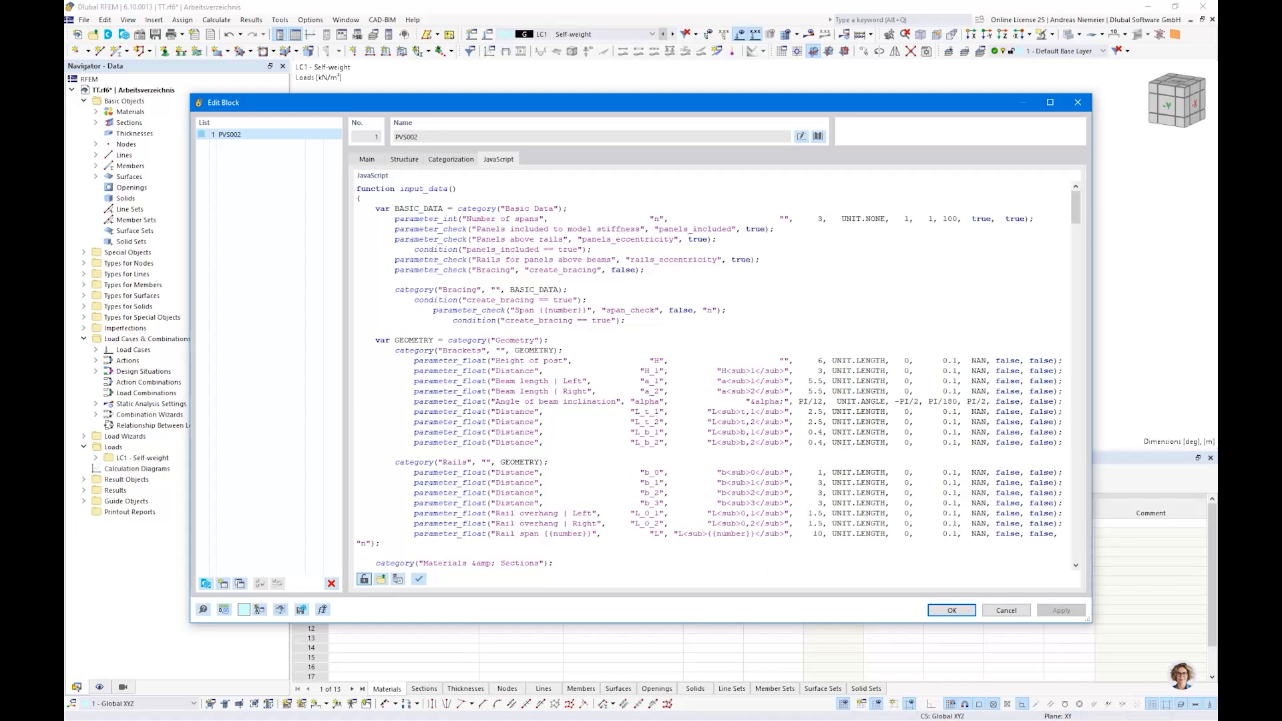
pyautogui.click(404, 161)
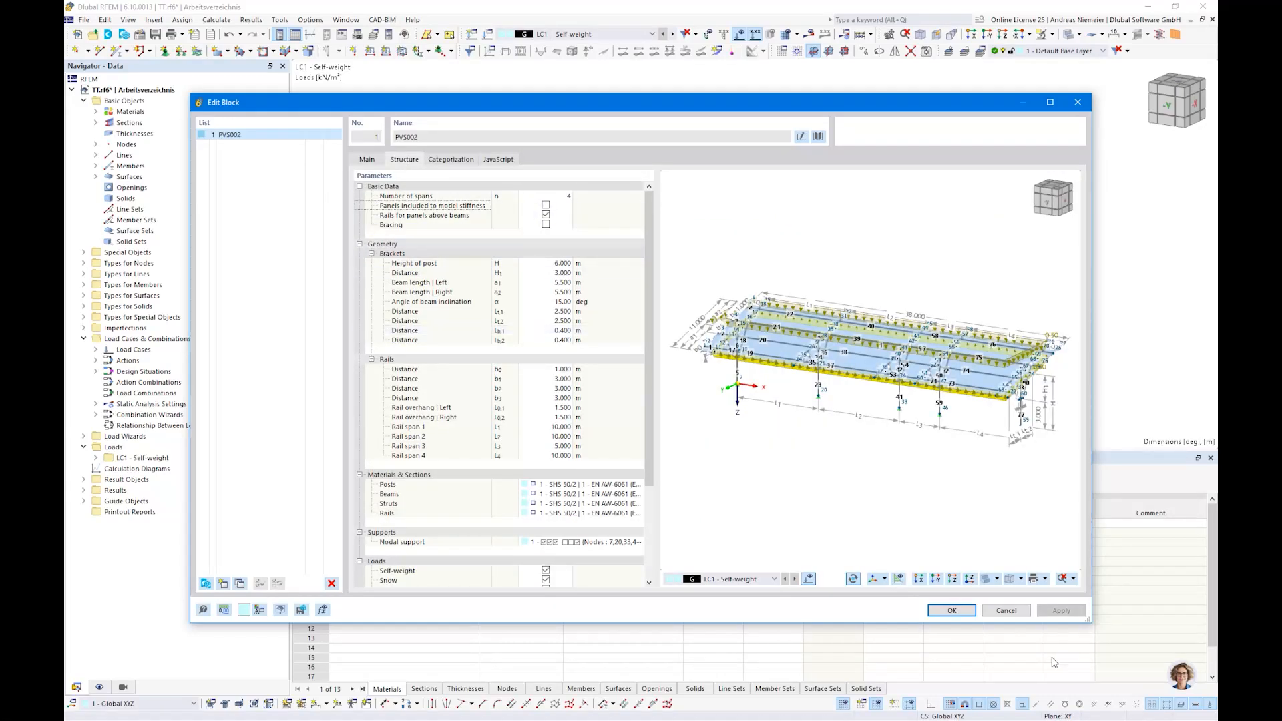
pyautogui.click(1013, 615)
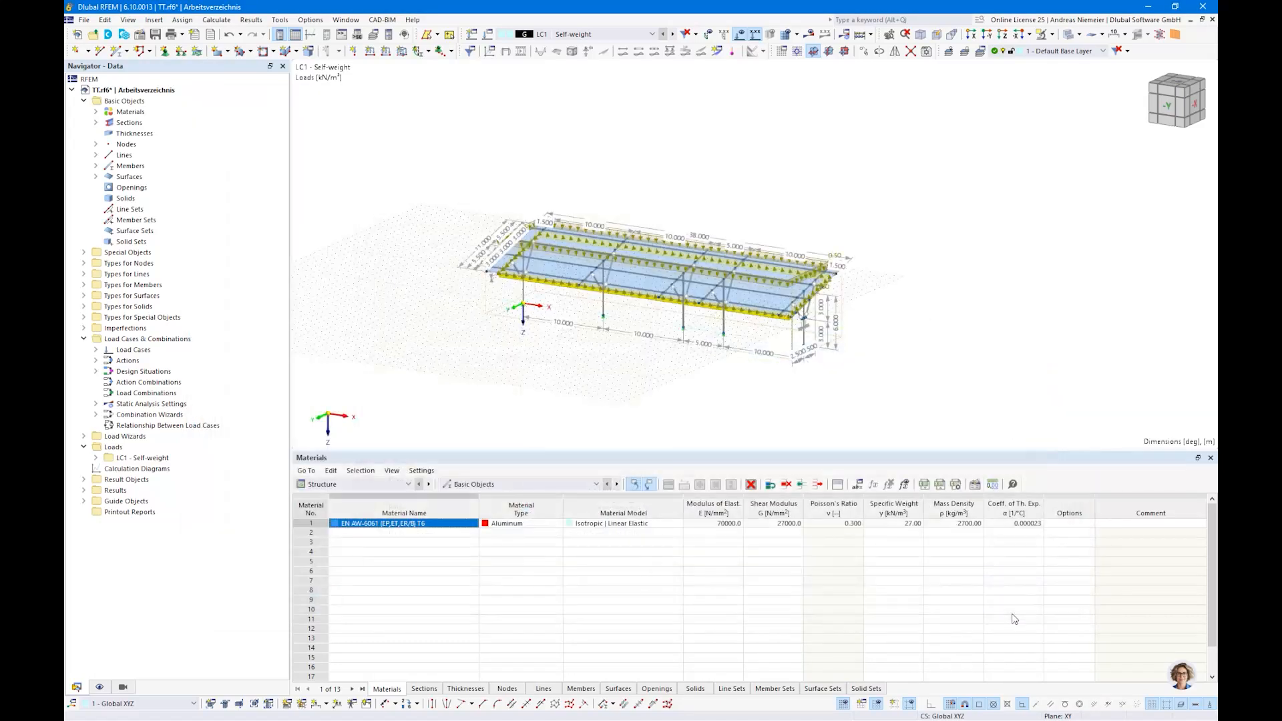
pyautogui.hotkey('alt', 'Tab')
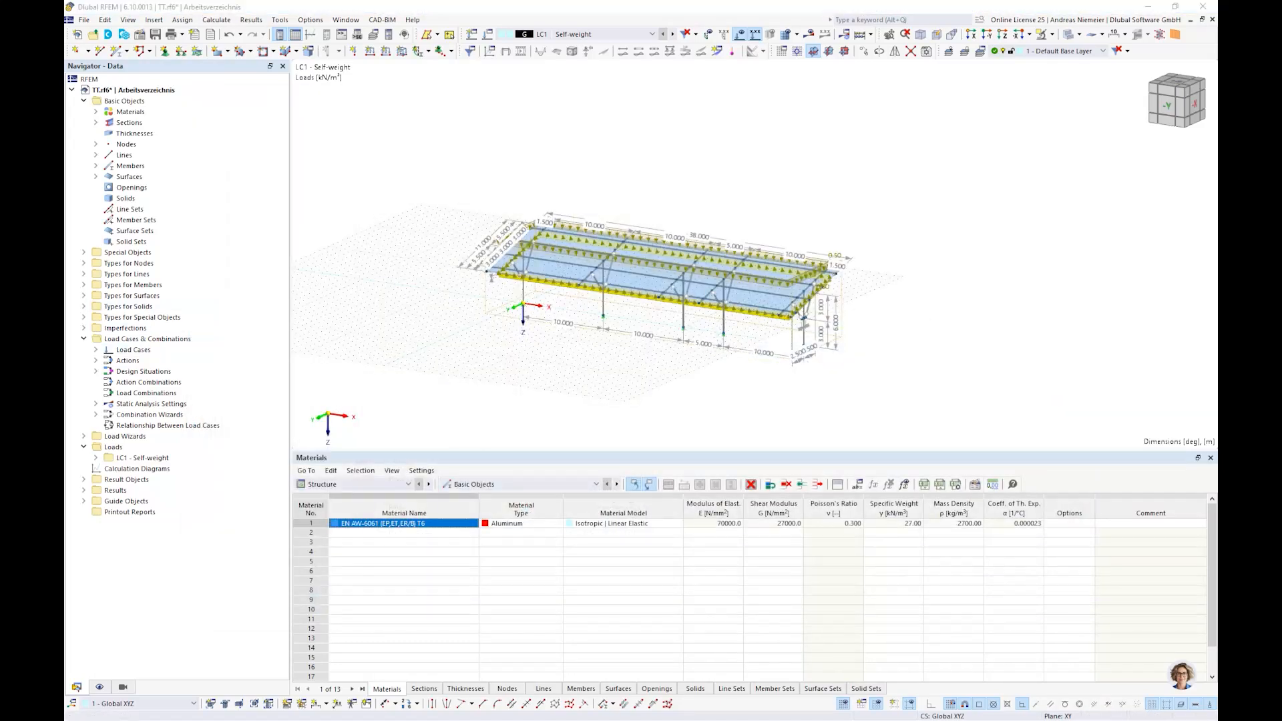
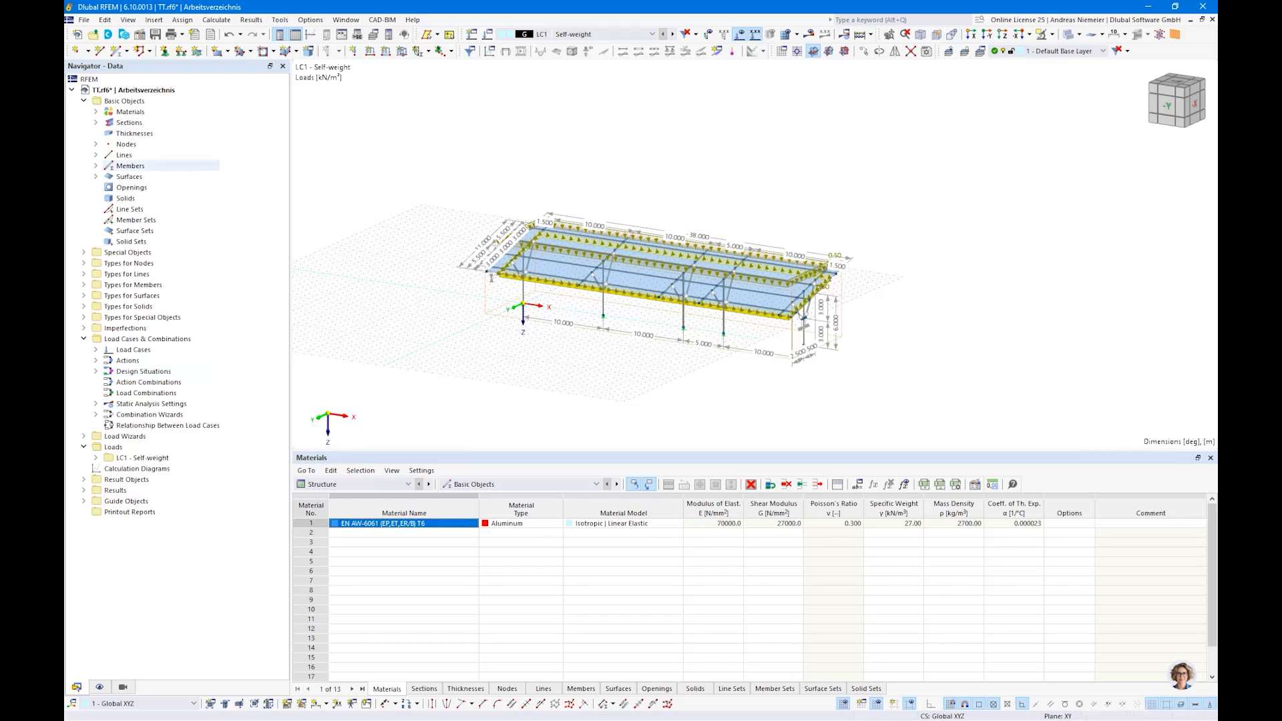
# - Close the TT model without saving and open the model Enu 7 Verifiable statics.rf6
pyautogui.click(84, 19)
pyautogui.click(224, 108)
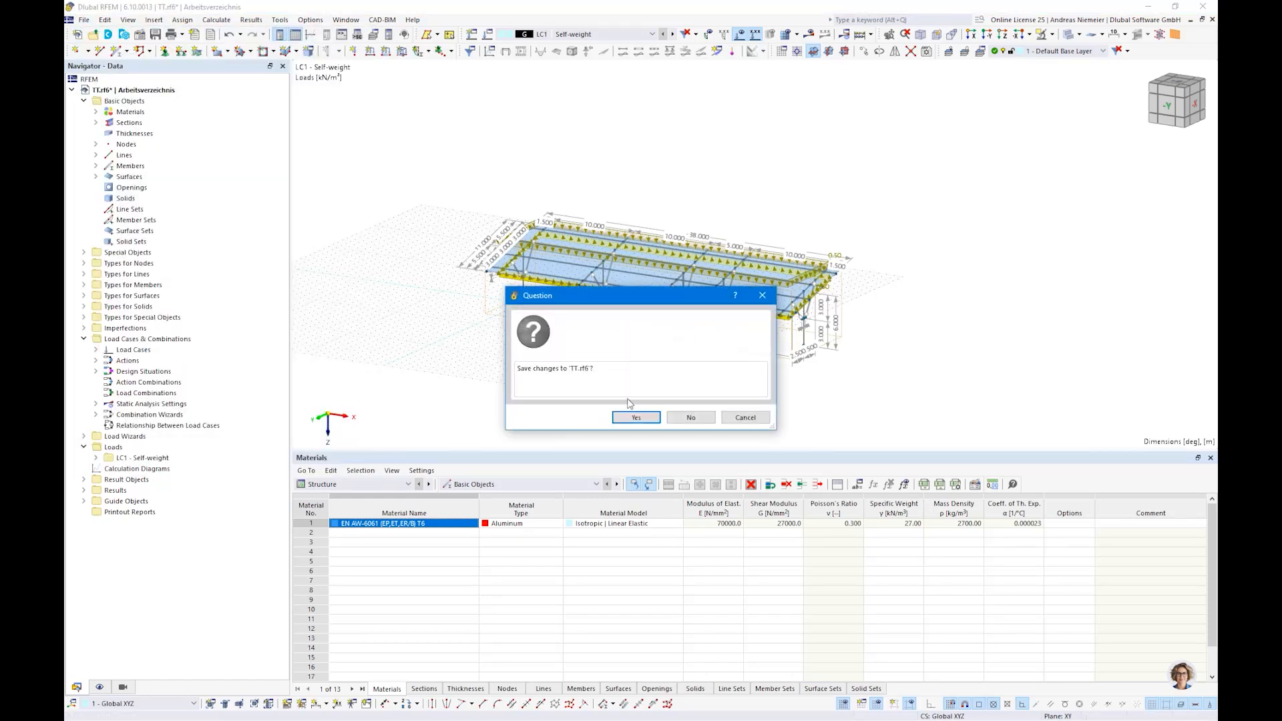
pyautogui.click(672, 421)
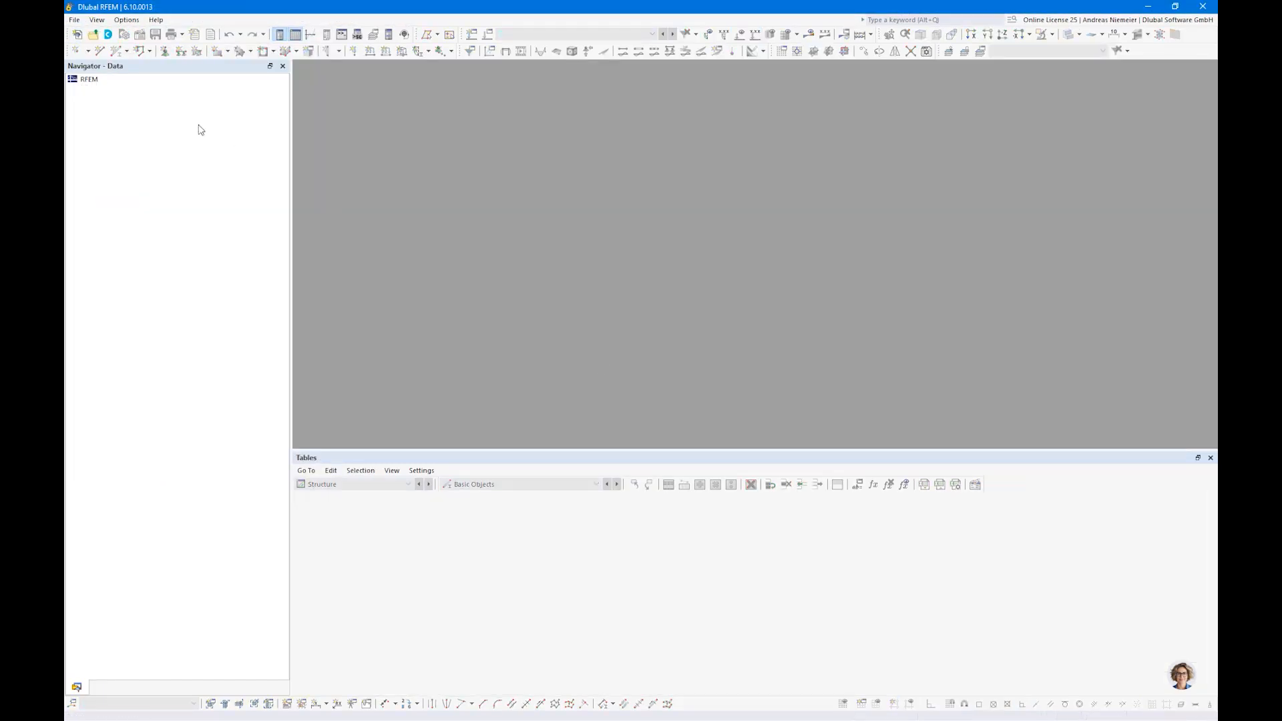
pyautogui.click(74, 20)
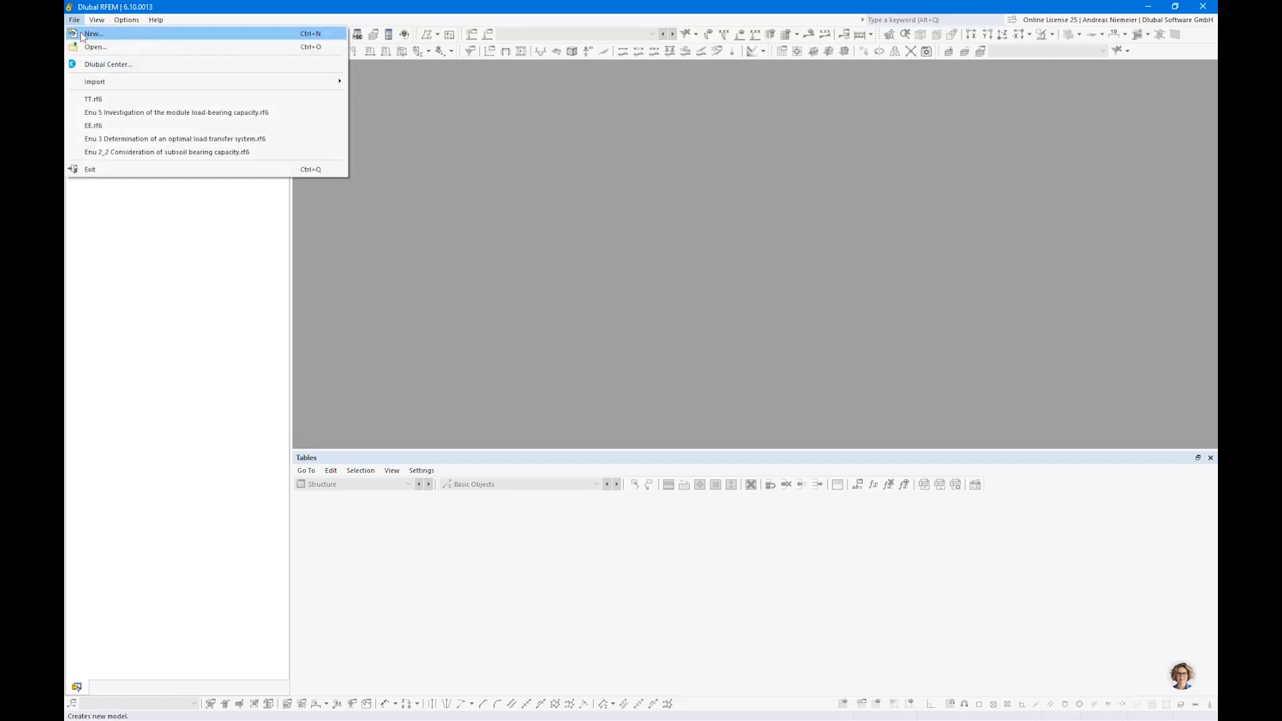
pyautogui.click(94, 46)
pyautogui.click(213, 147)
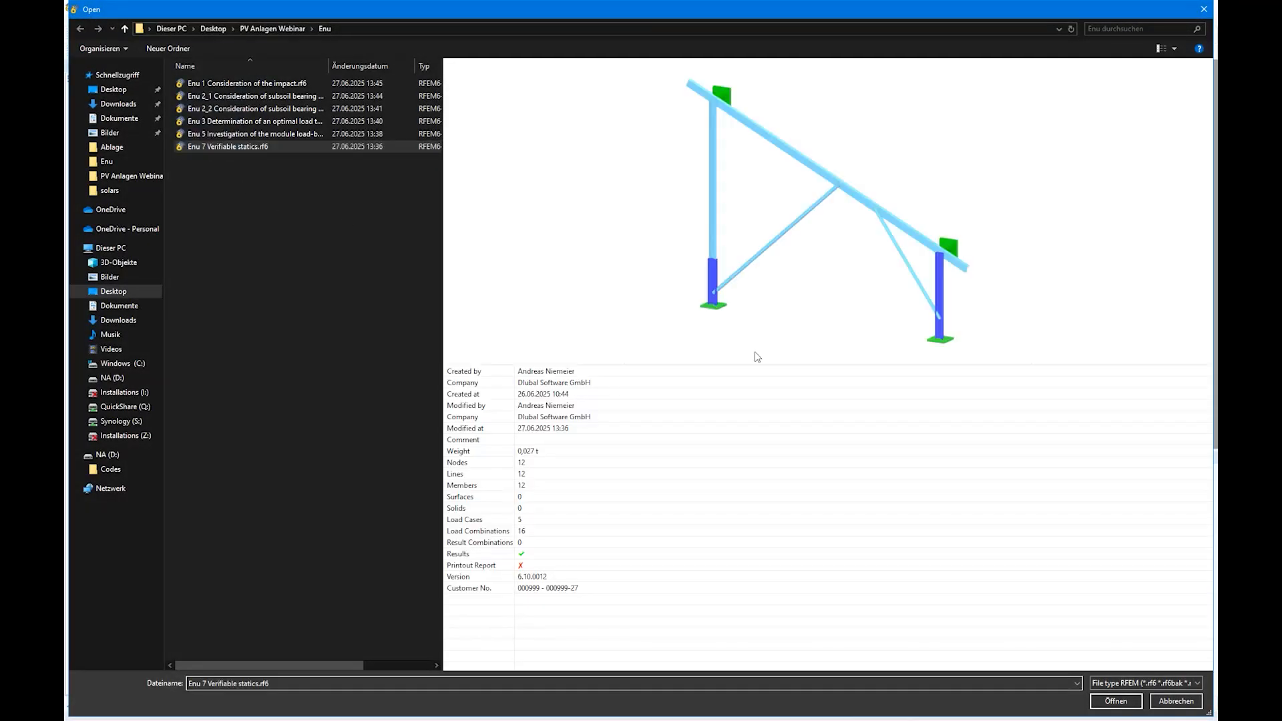
pyautogui.click(1113, 701)
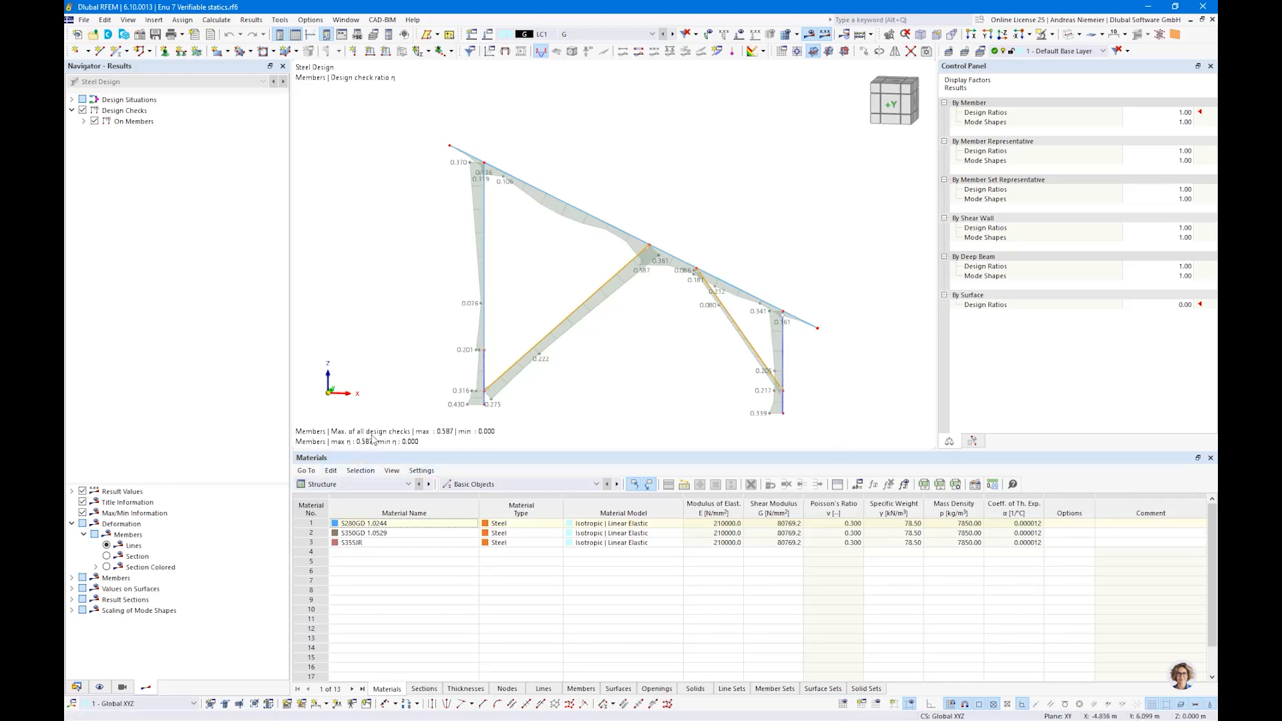
# - Display the Steel Design results table for the design ratios on members by design situation
pyautogui.click(374, 484)
pyautogui.click(346, 564)
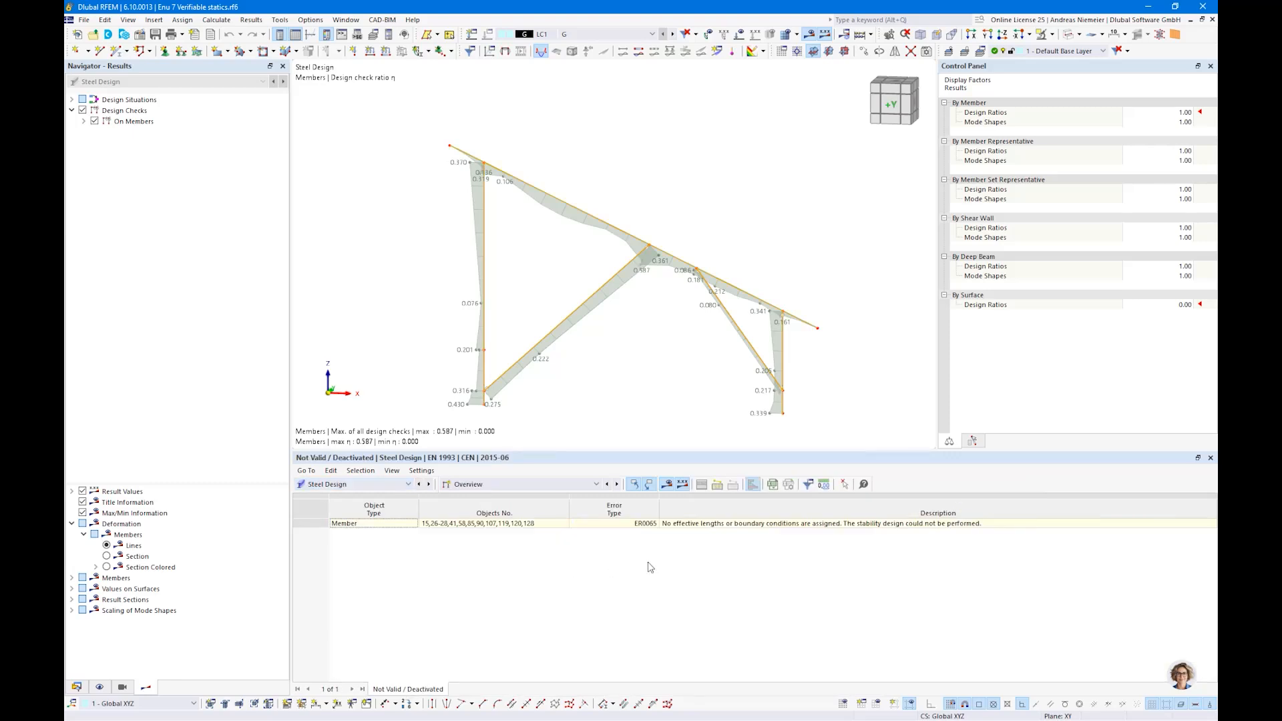
pyautogui.click(520, 484)
pyautogui.click(563, 520)
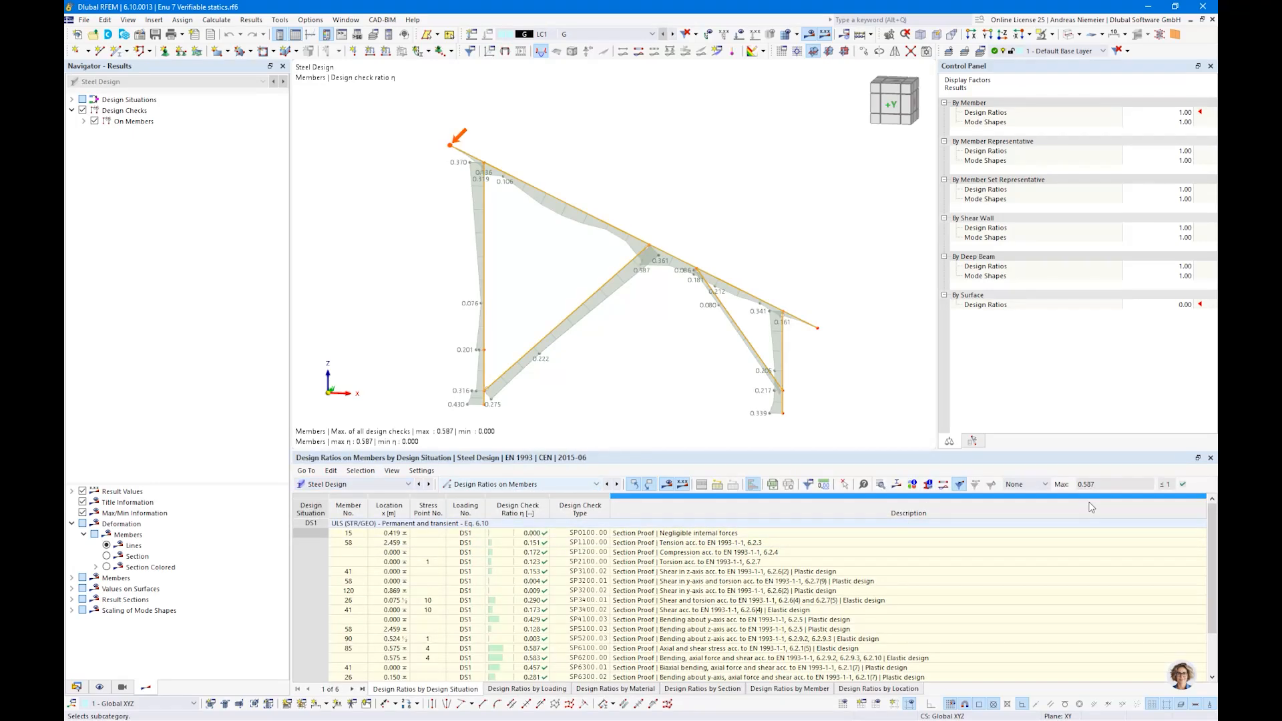
# - Show the model's data tree and collapse the Basic Objects, Load Cases & Combinations and Loads categories
pyautogui.click(78, 688)
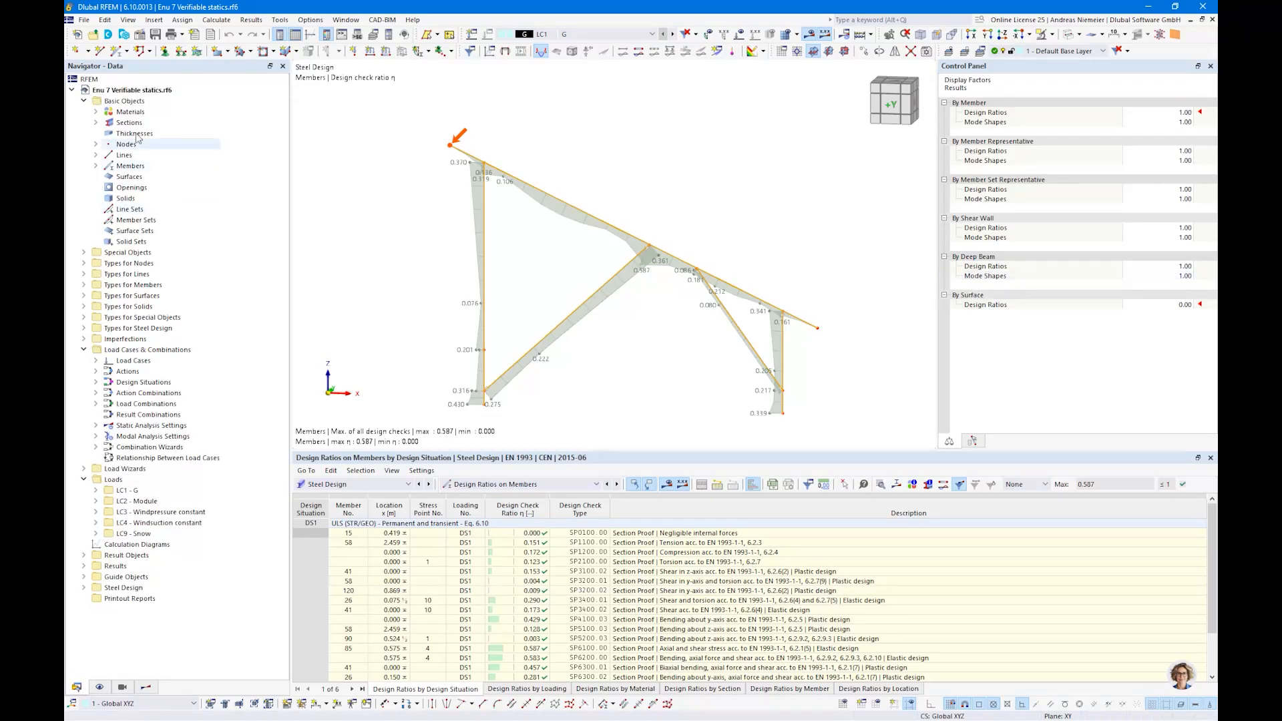
pyautogui.click(83, 102)
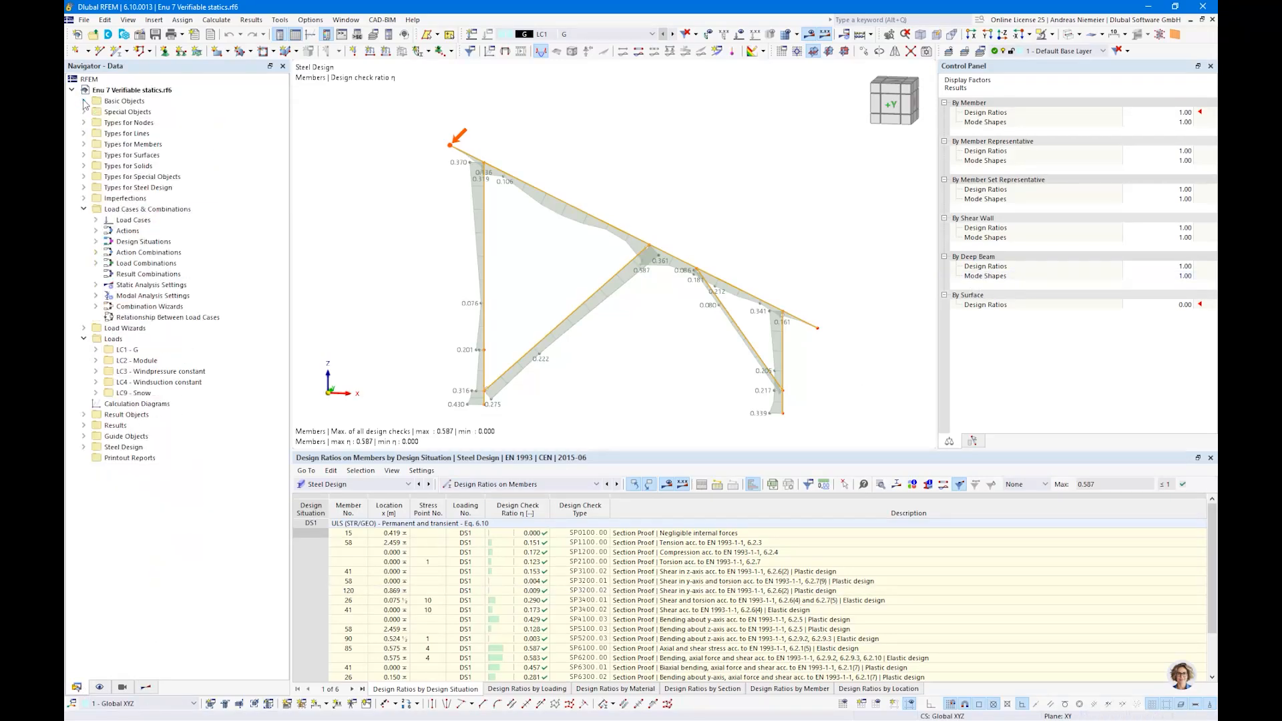
pyautogui.click(83, 209)
pyautogui.click(83, 231)
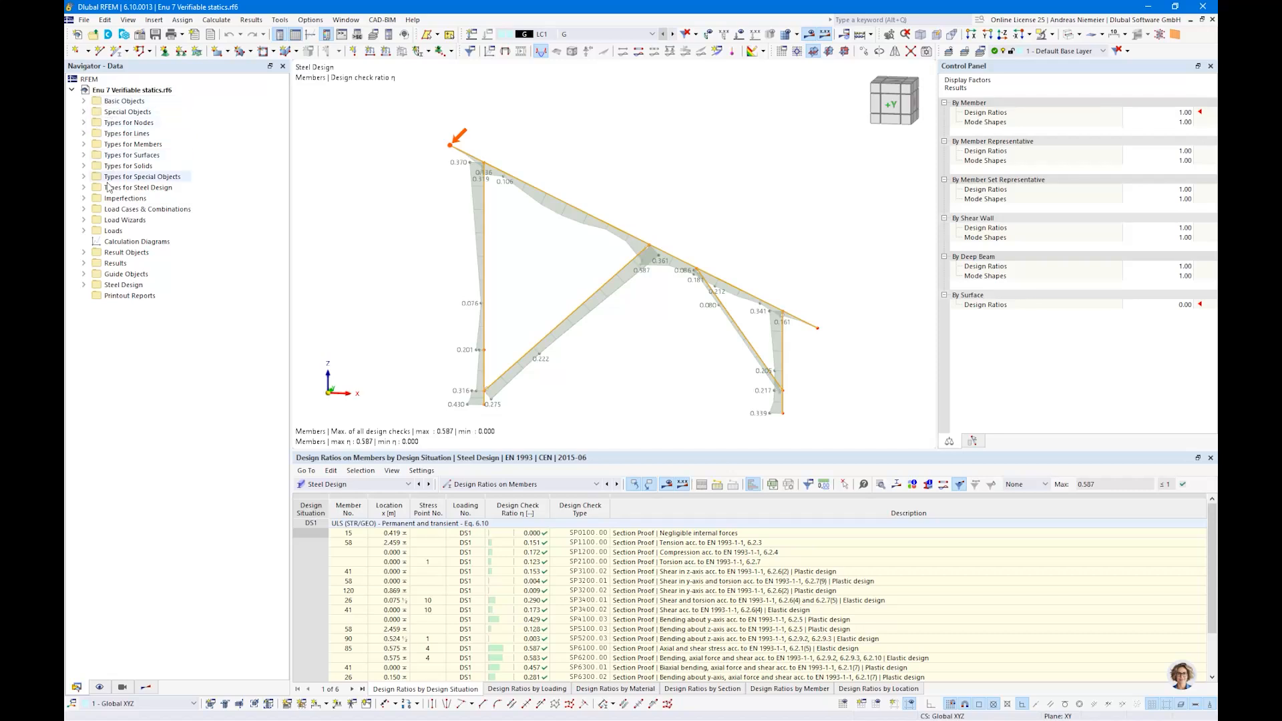
# - Create a new printout report with the preselected report items and open it
pyautogui.click(127, 296)
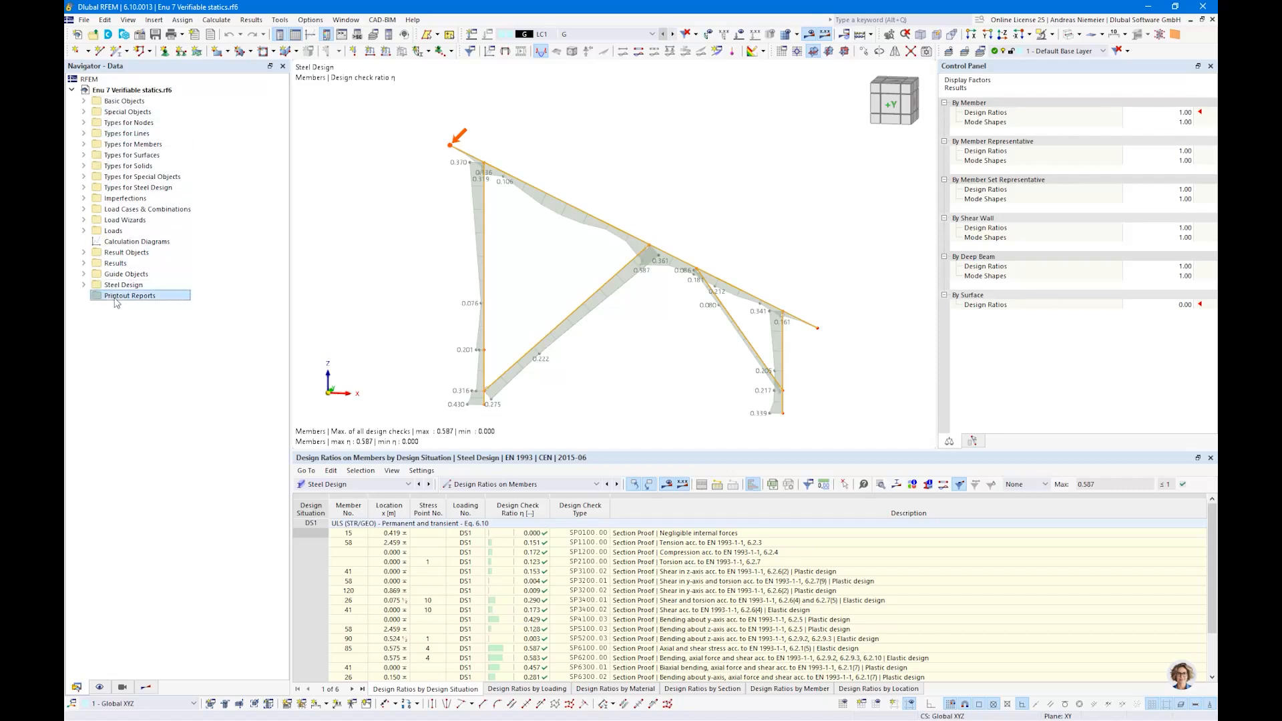
pyautogui.rightClick(122, 297)
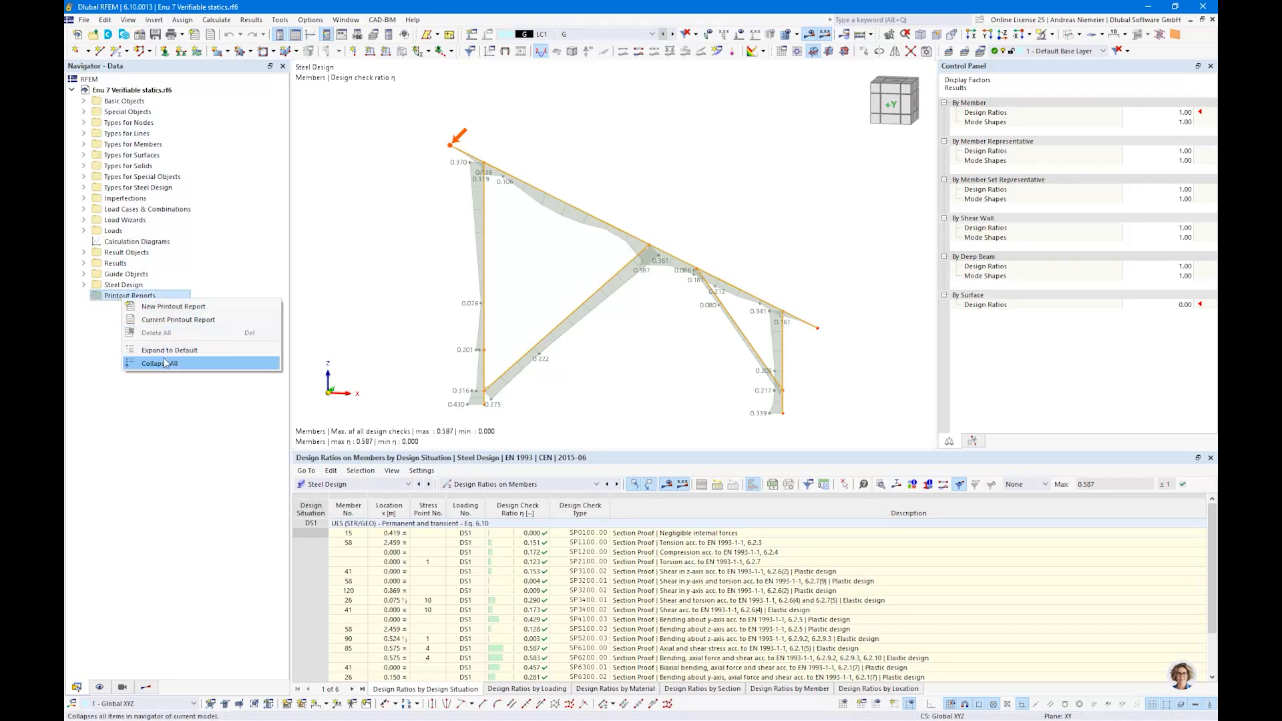
pyautogui.click(168, 309)
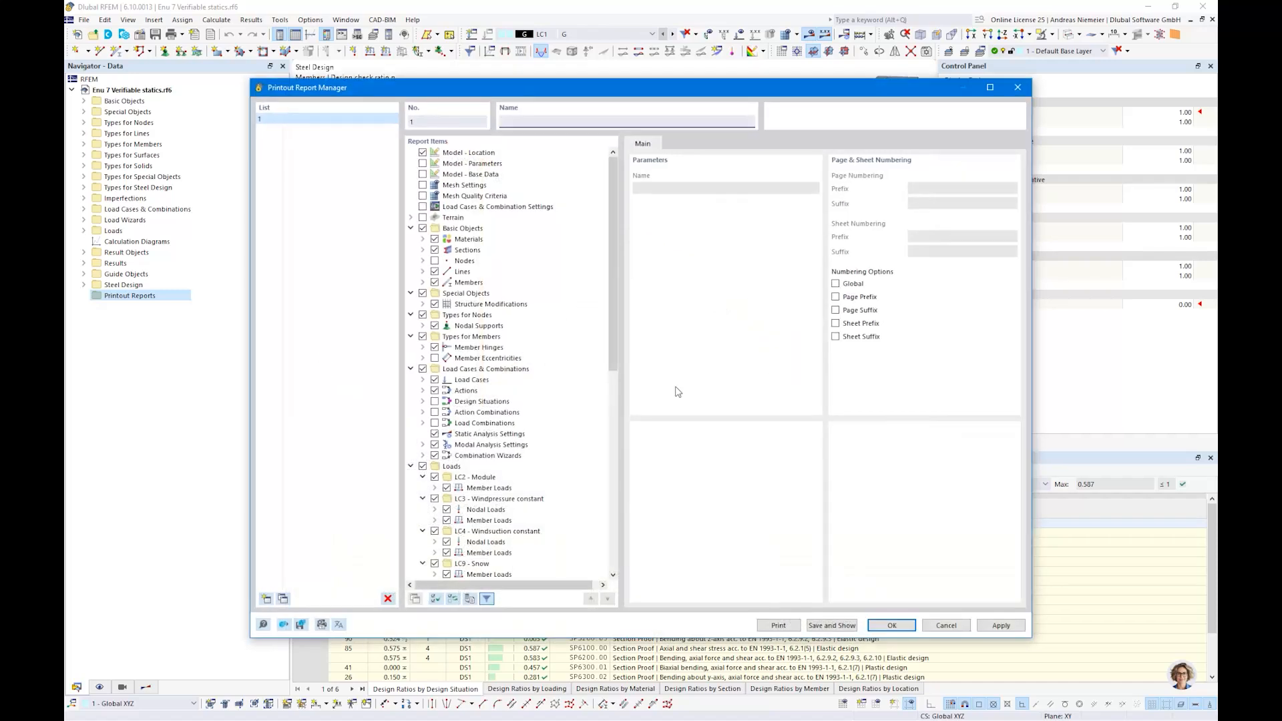
pyautogui.click(891, 625)
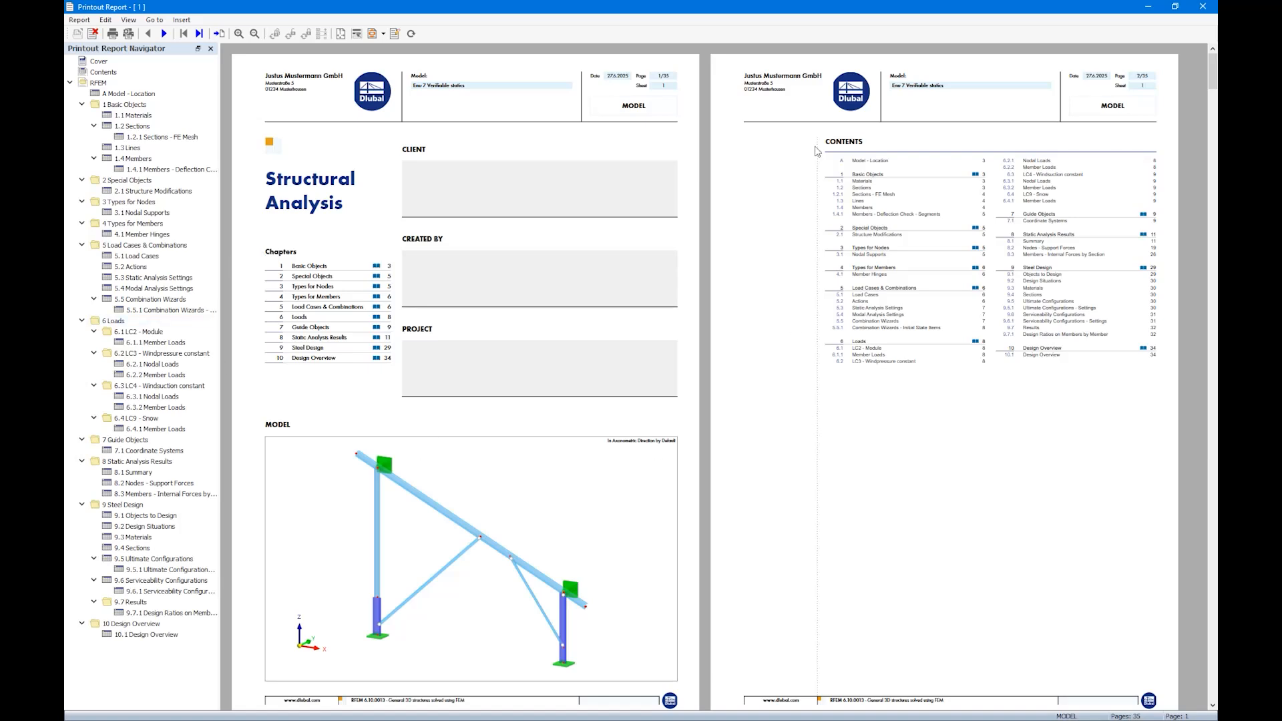
# - Review the printout report's contents, basic objects, loads, design ratios on members and design overview
pyautogui.click(1020, 354)
pyautogui.scroll(-1, 1023, 354)
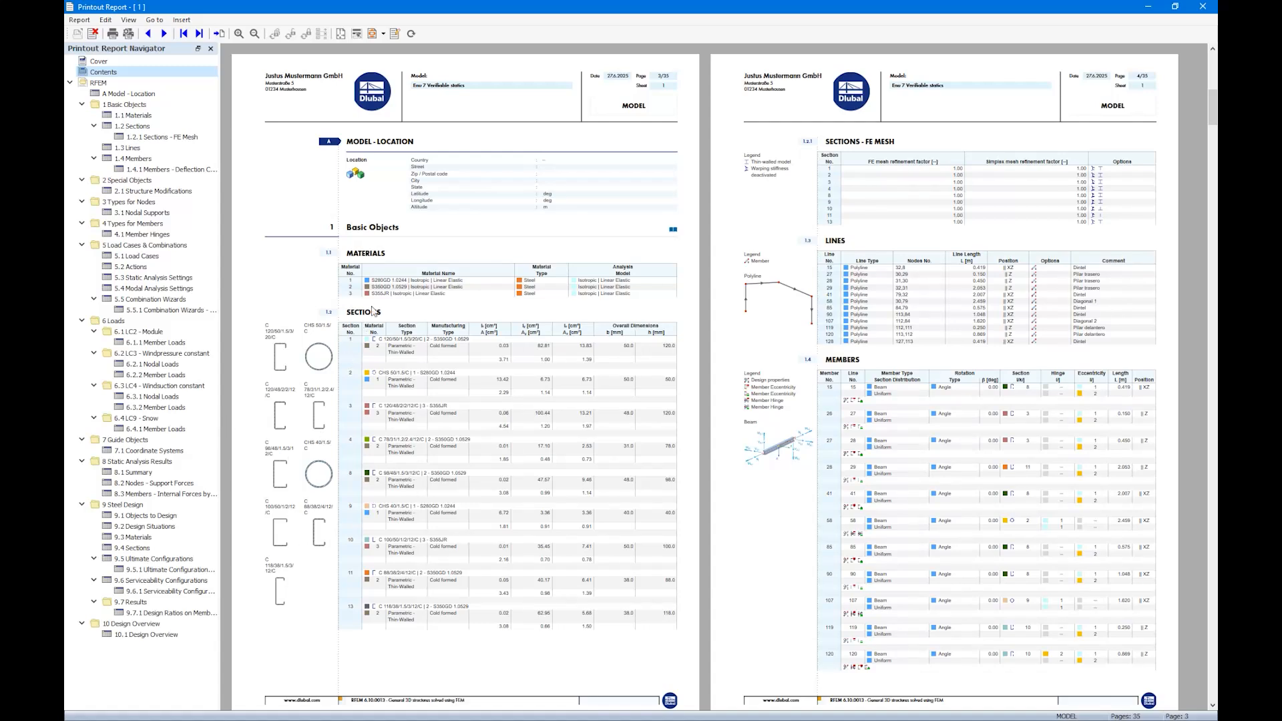
pyautogui.scroll(-1, 373, 310)
pyautogui.scroll(-2, 501, 408)
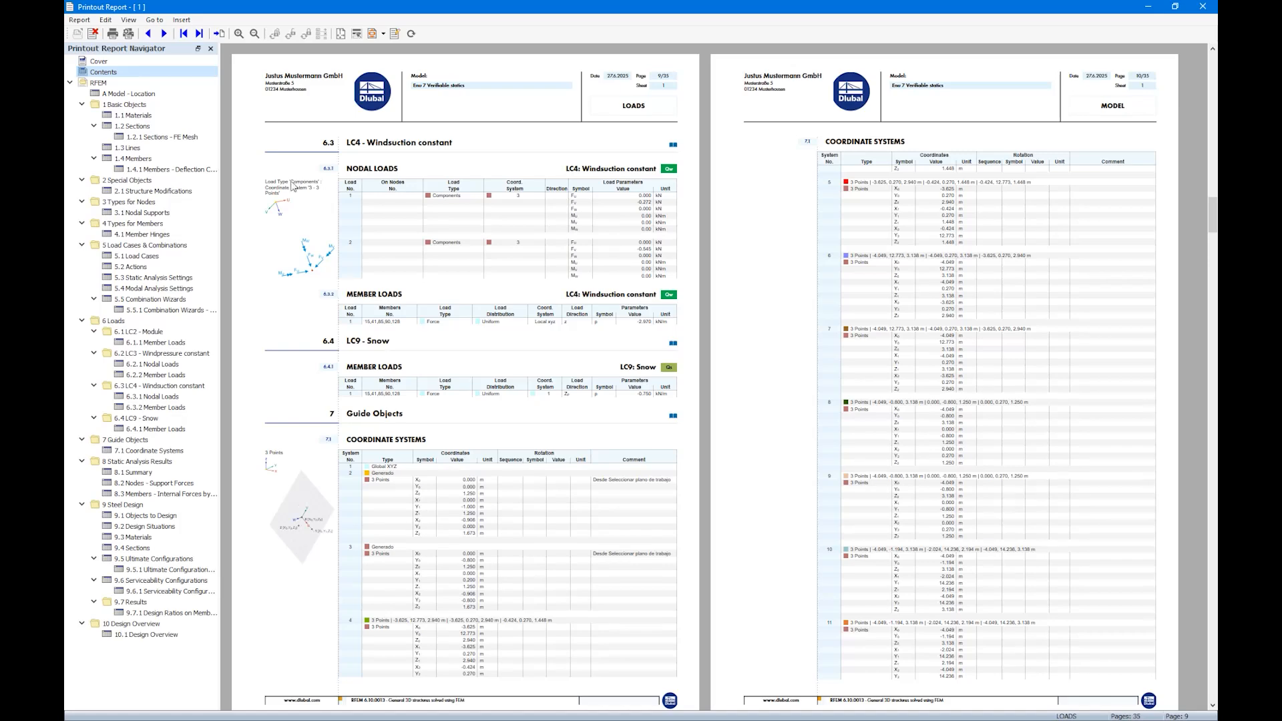
pyautogui.click(186, 615)
pyautogui.scroll(-2, 580, 586)
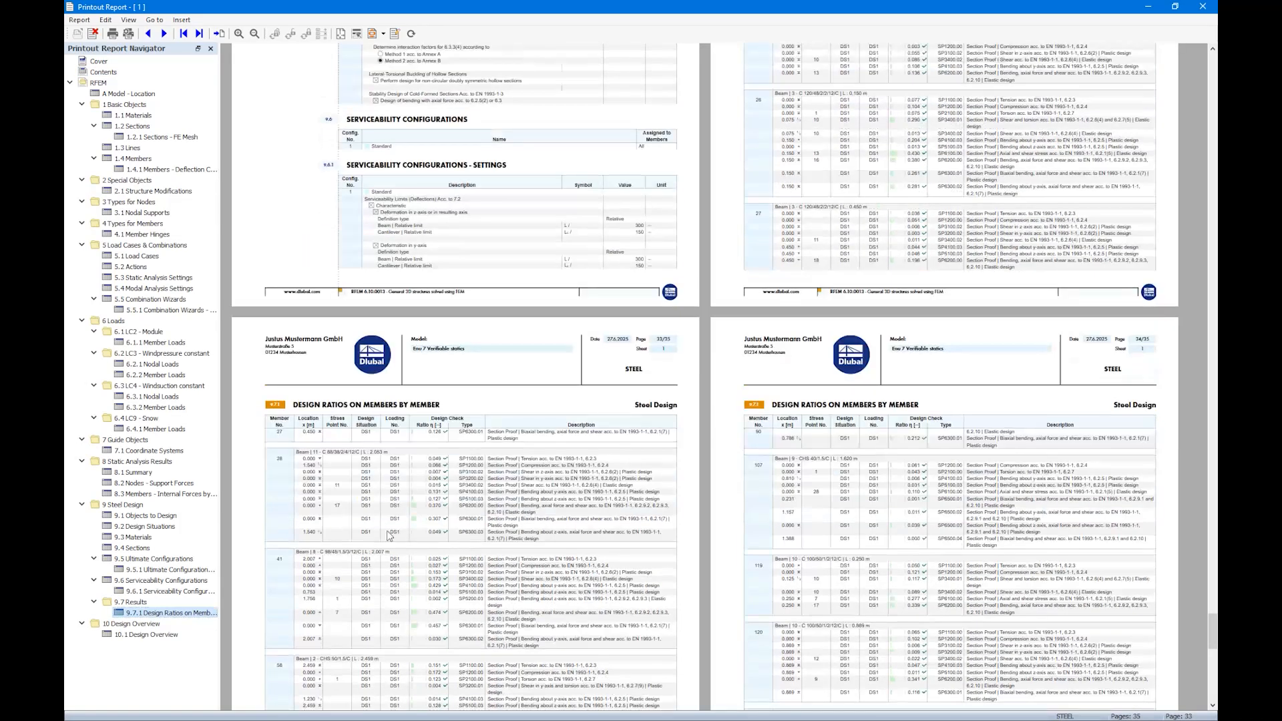
pyautogui.scroll(-2, 439, 440)
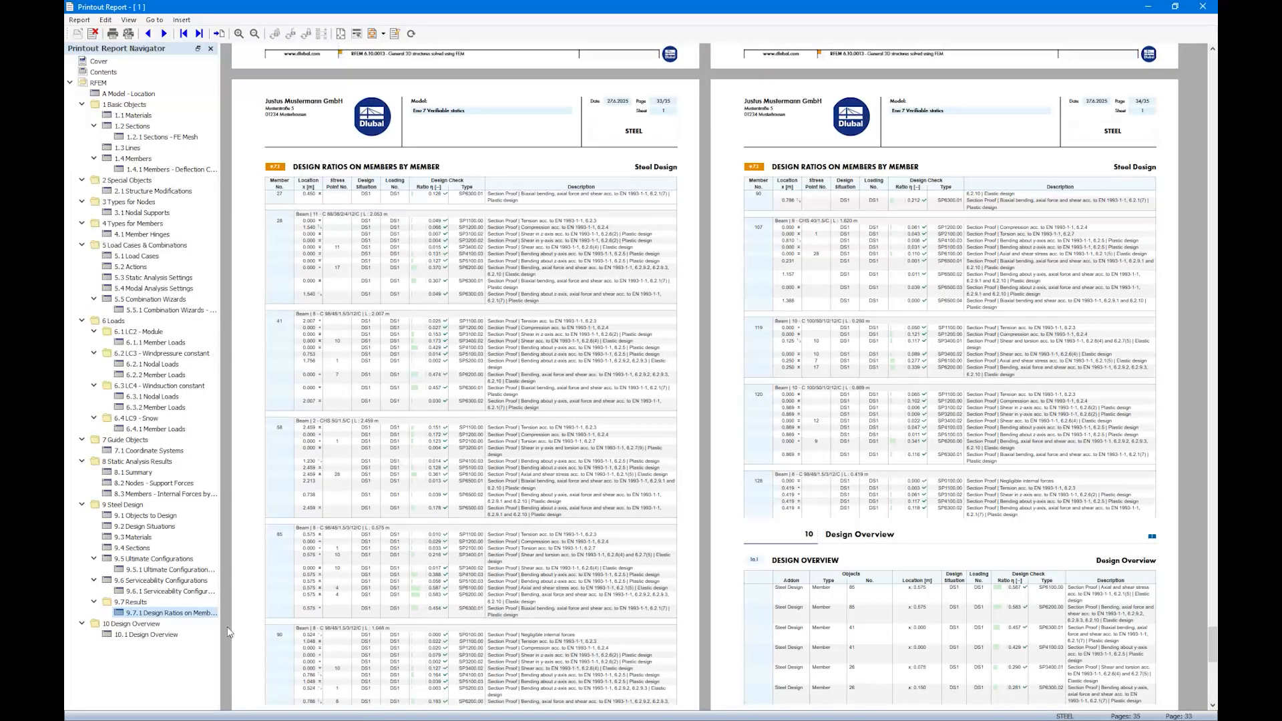
pyautogui.click(165, 636)
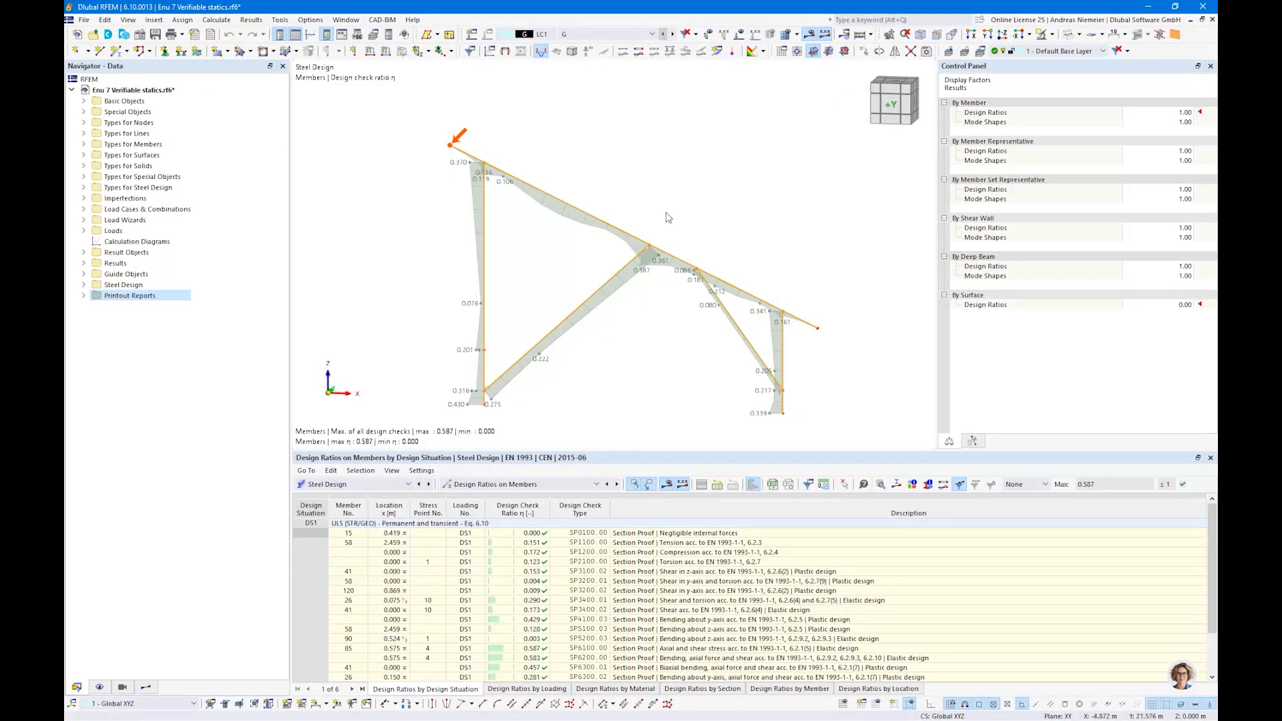
# - Display the member numbers on the steel design results graphic and clear the selection
pyautogui.rightClick(815, 184)
pyautogui.click(842, 266)
pyautogui.click(559, 265)
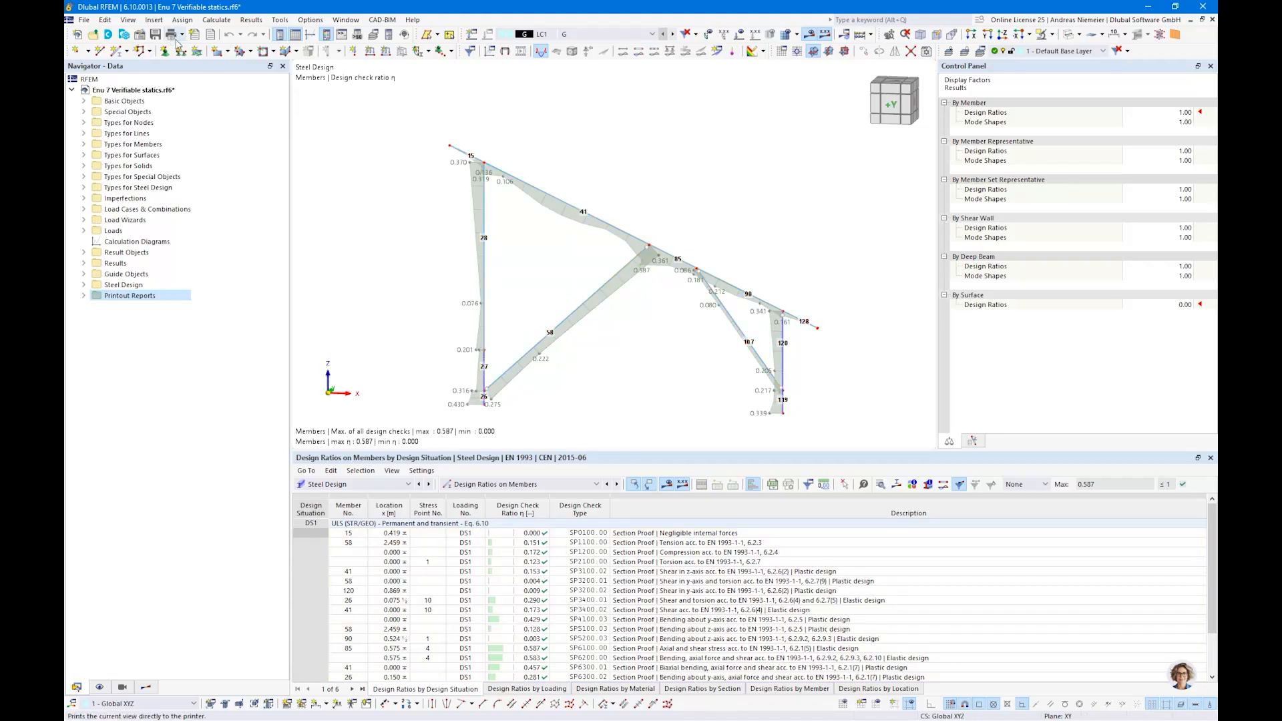
# - Send the current steel design ratio graphic to printout report 1 as screen view with full page width and height
pyautogui.click(181, 35)
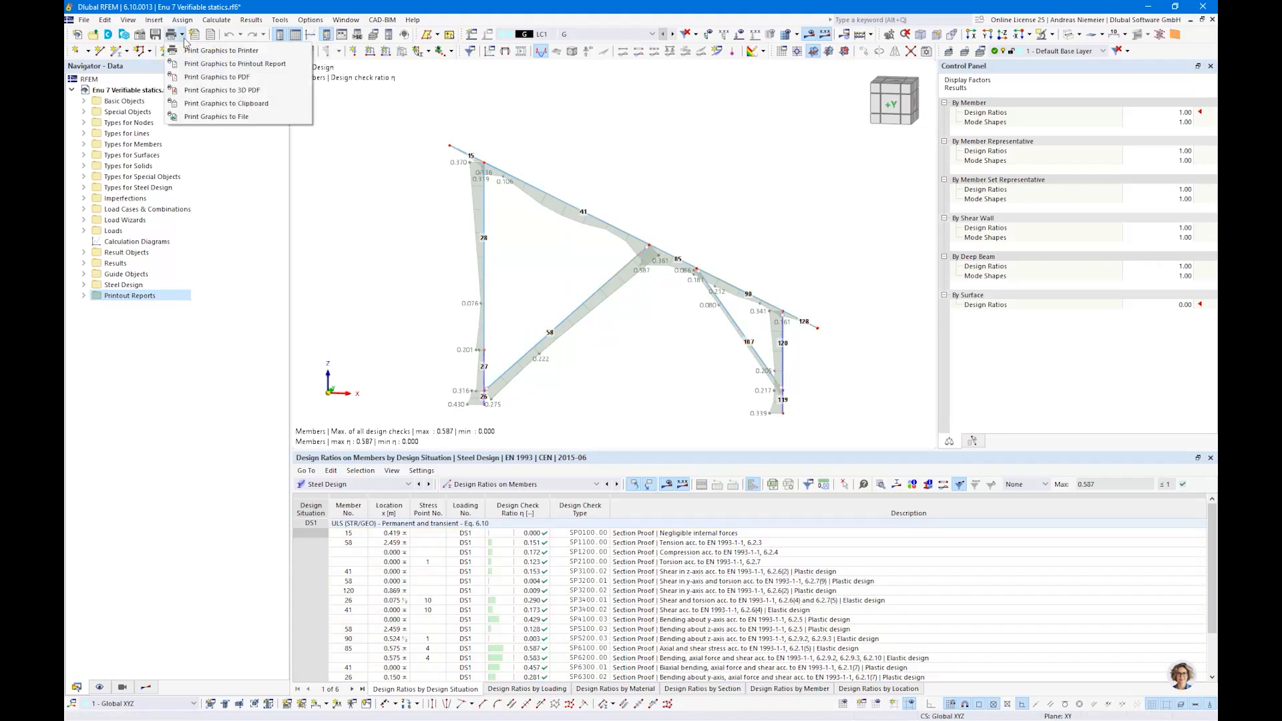
pyautogui.click(247, 65)
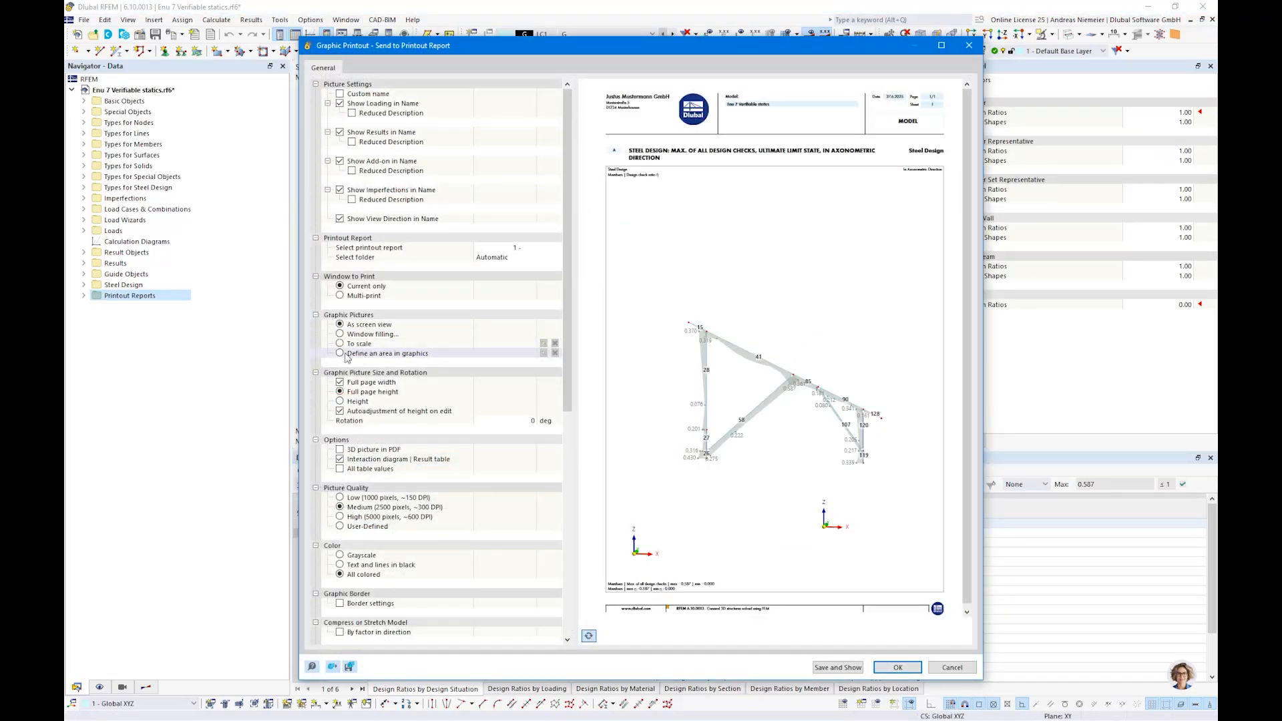
pyautogui.click(861, 670)
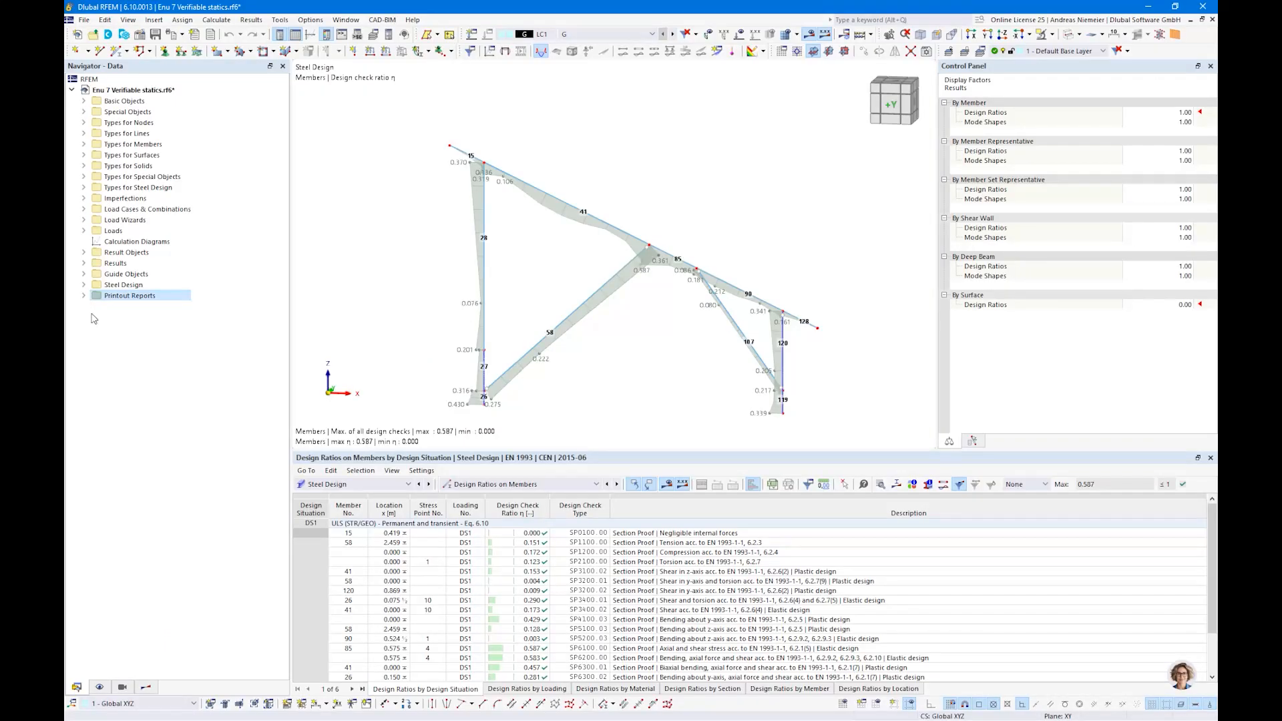
# - Display the LC1 loading instead of the design results and set its graphic printout to window filling and multi-print
pyautogui.click(811, 34)
pyautogui.click(740, 34)
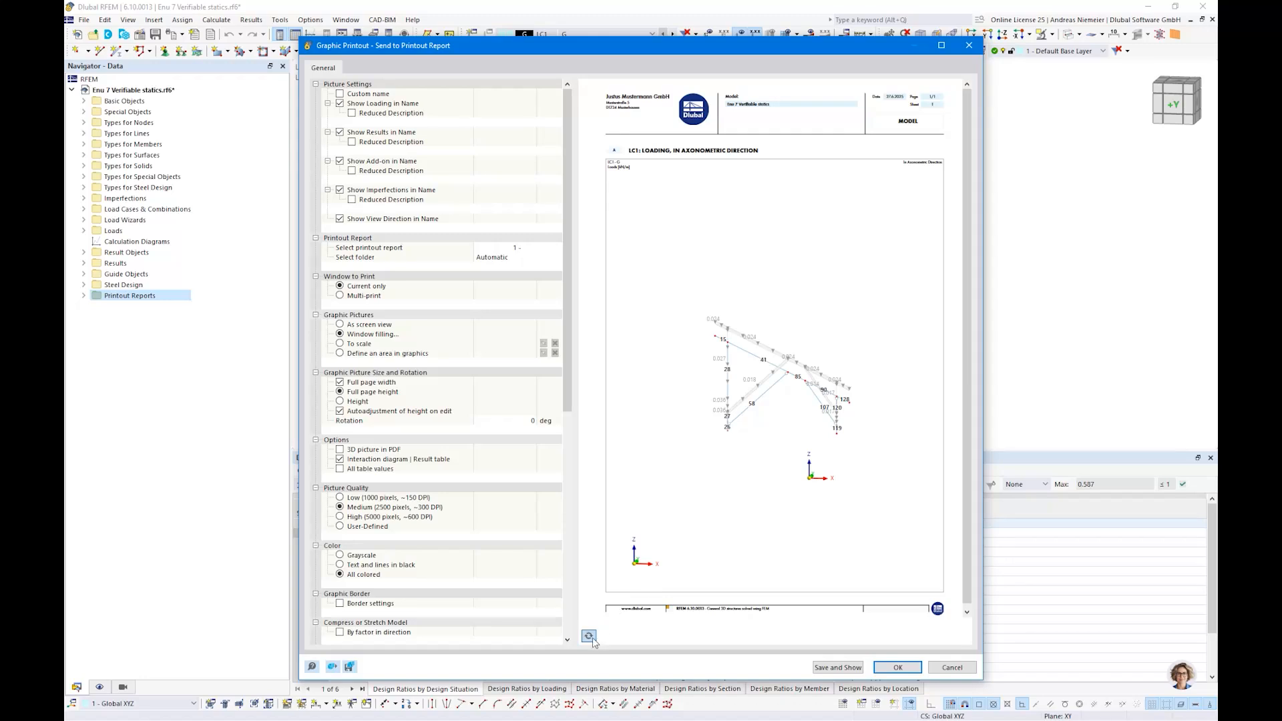
pyautogui.click(591, 637)
pyautogui.click(341, 296)
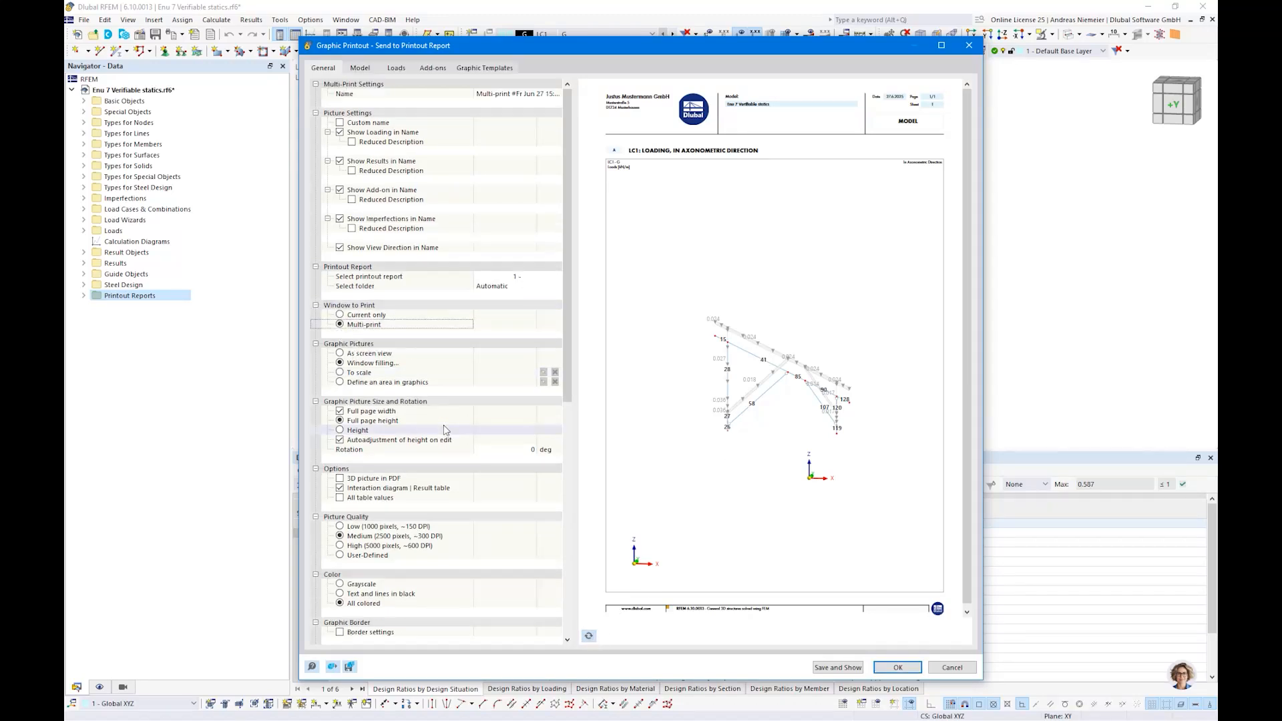
# - Select load cases LC1-4 and LC9 in the current view for the multi-print, leave Steel Design excluded, and save the graphics to the report
pyautogui.click(361, 68)
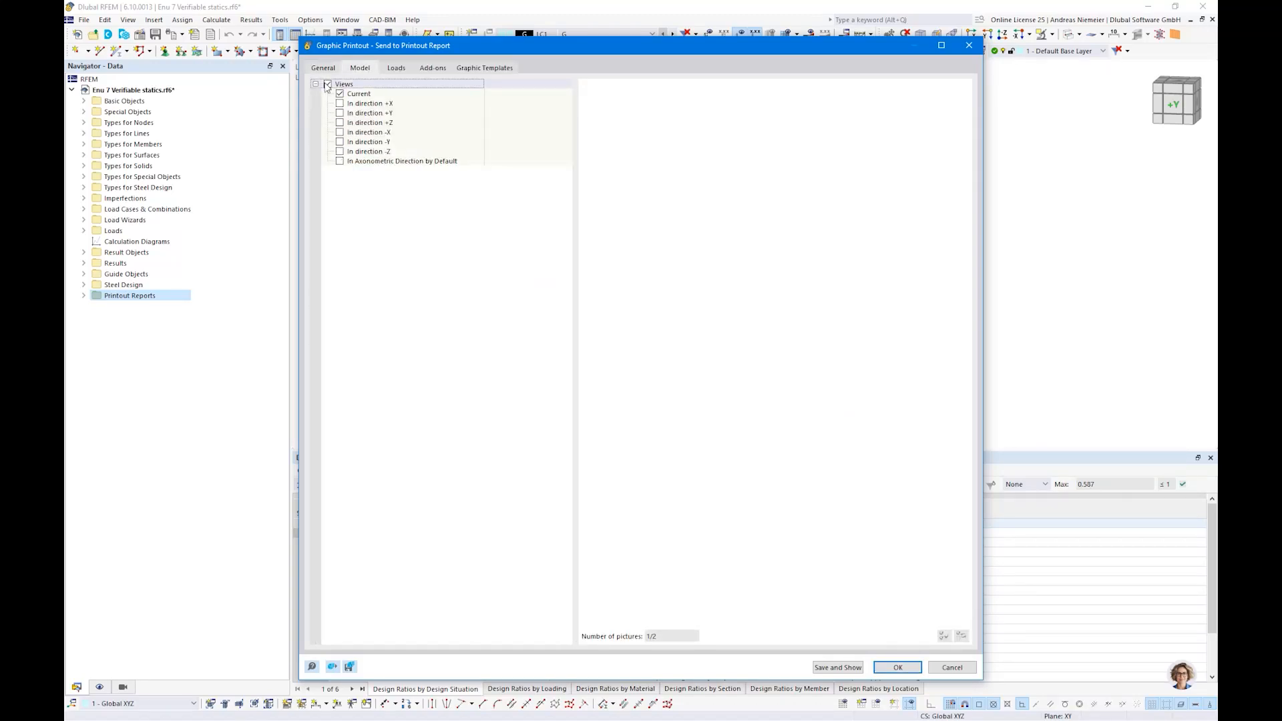
pyautogui.click(394, 68)
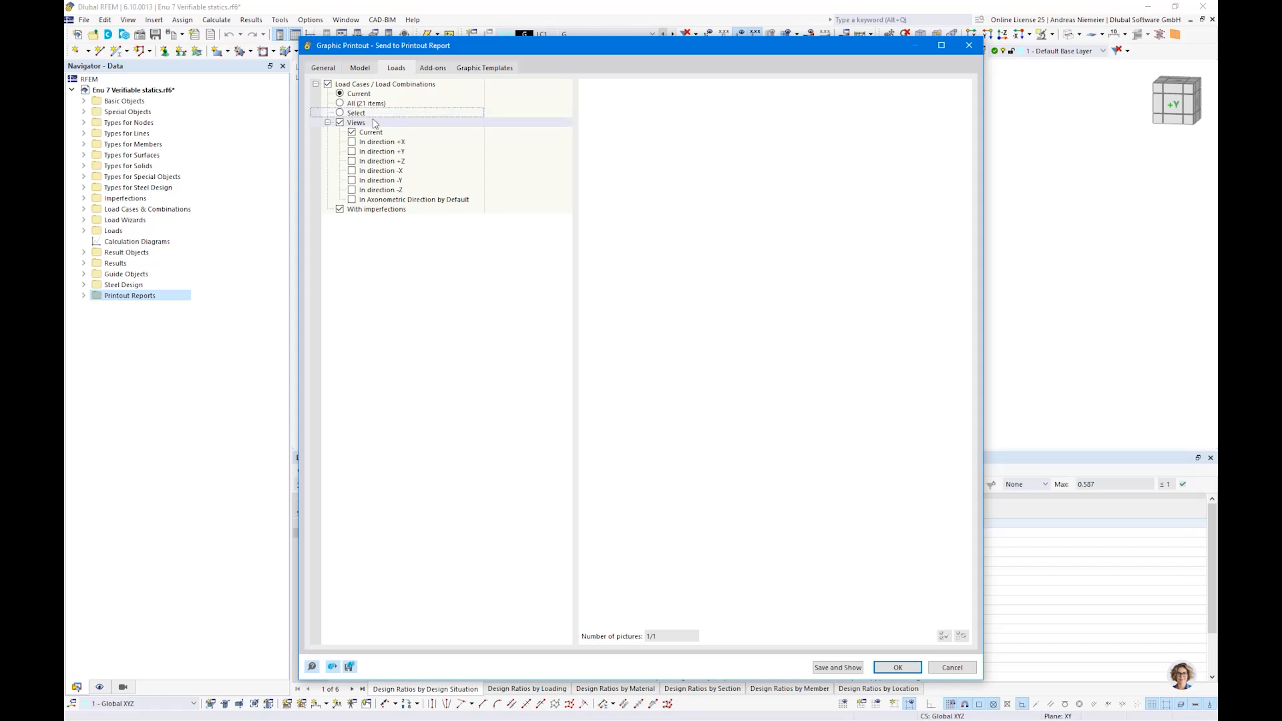
pyautogui.click(340, 113)
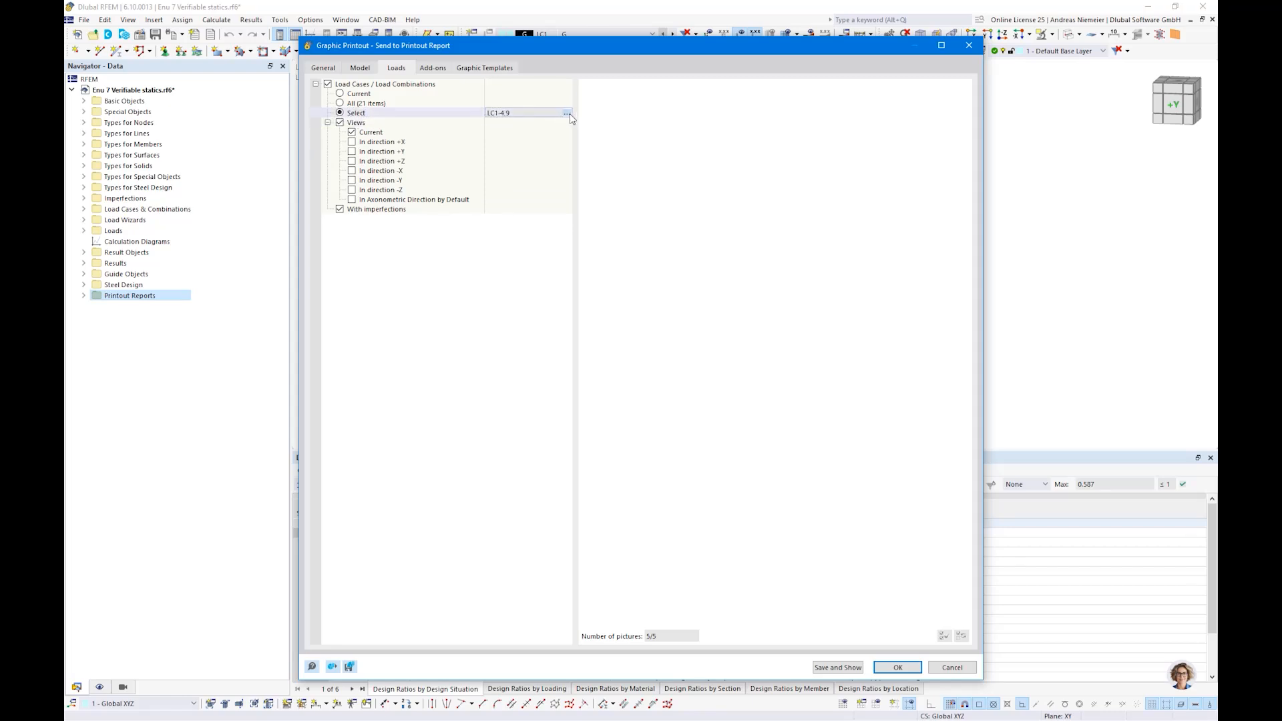
pyautogui.click(571, 113)
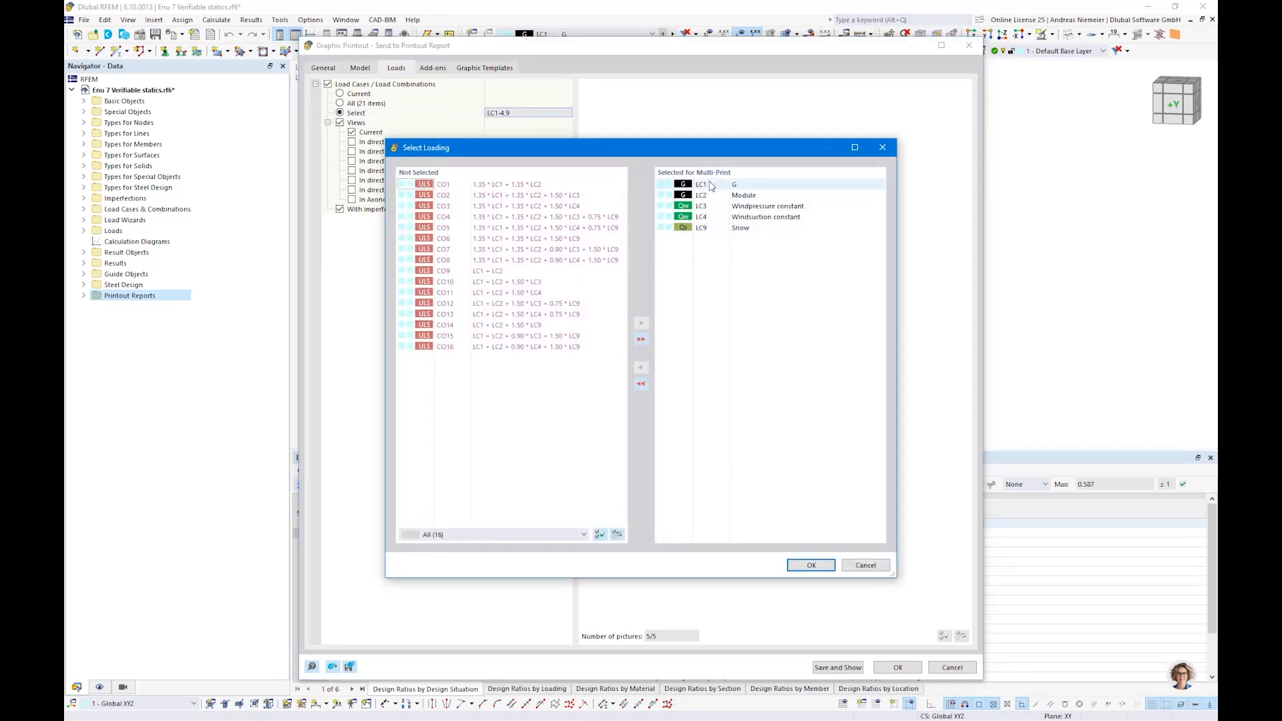
pyautogui.click(860, 566)
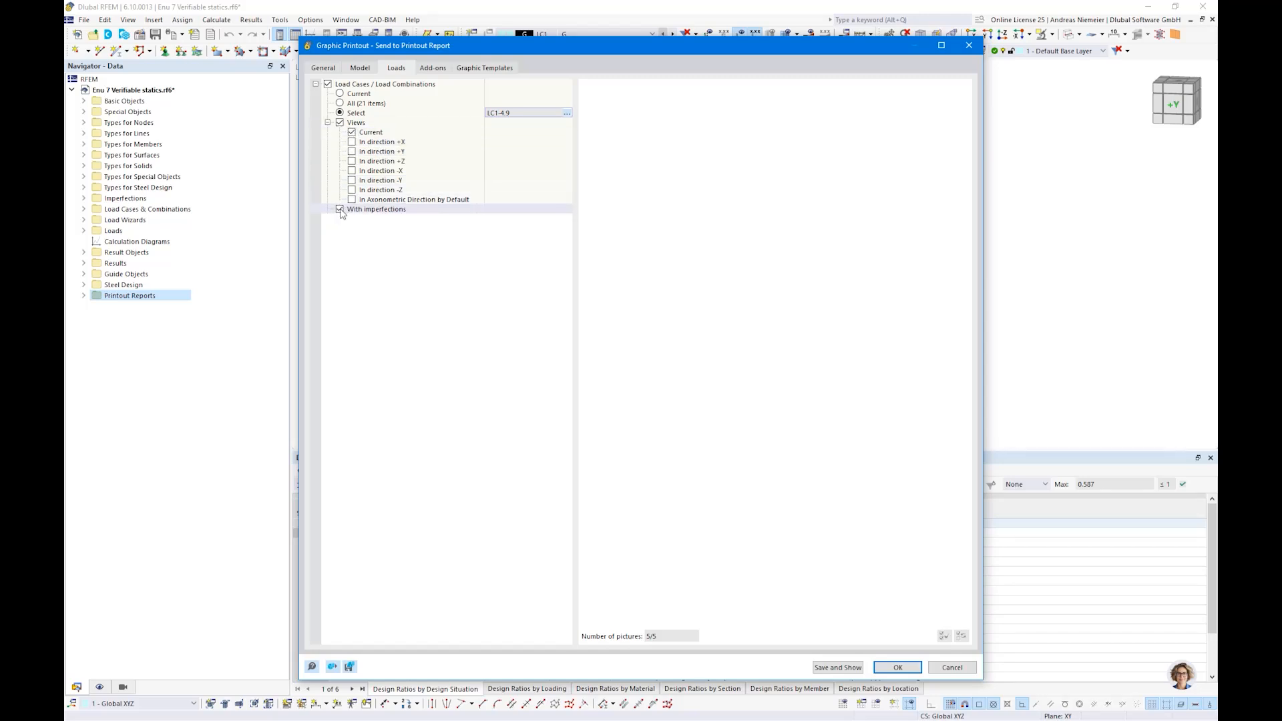
pyautogui.click(433, 68)
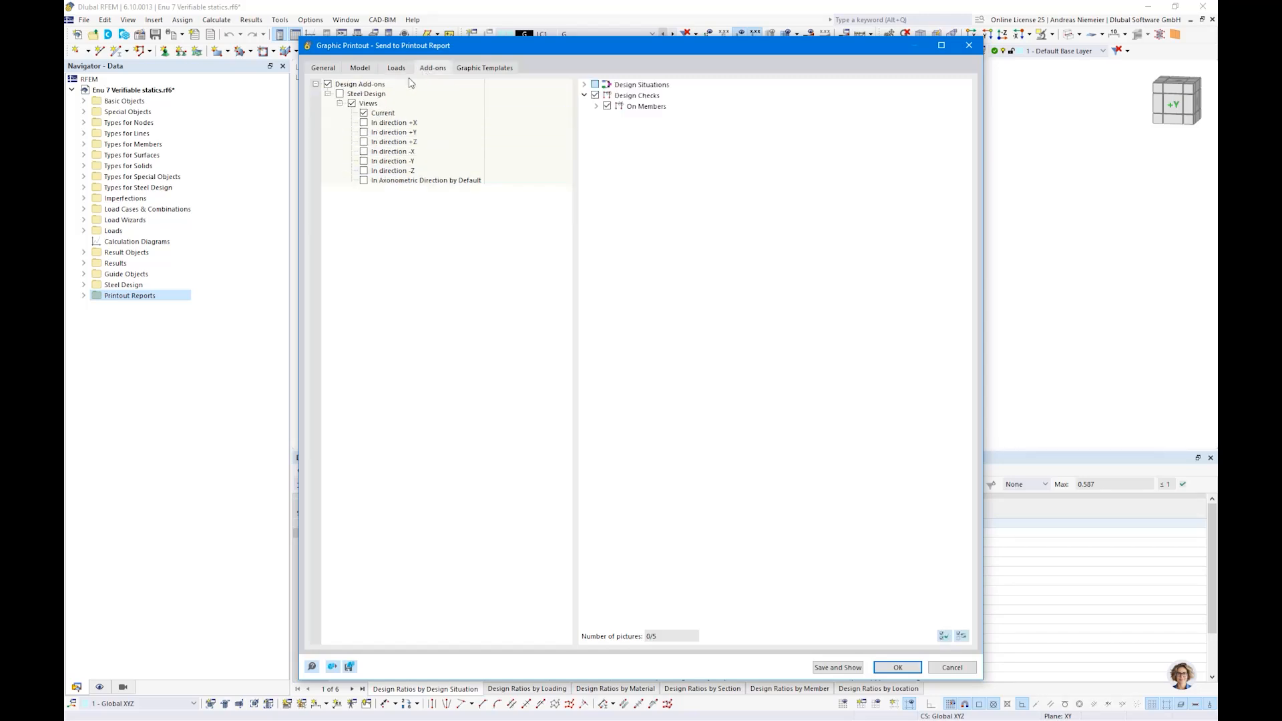
pyautogui.click(333, 86)
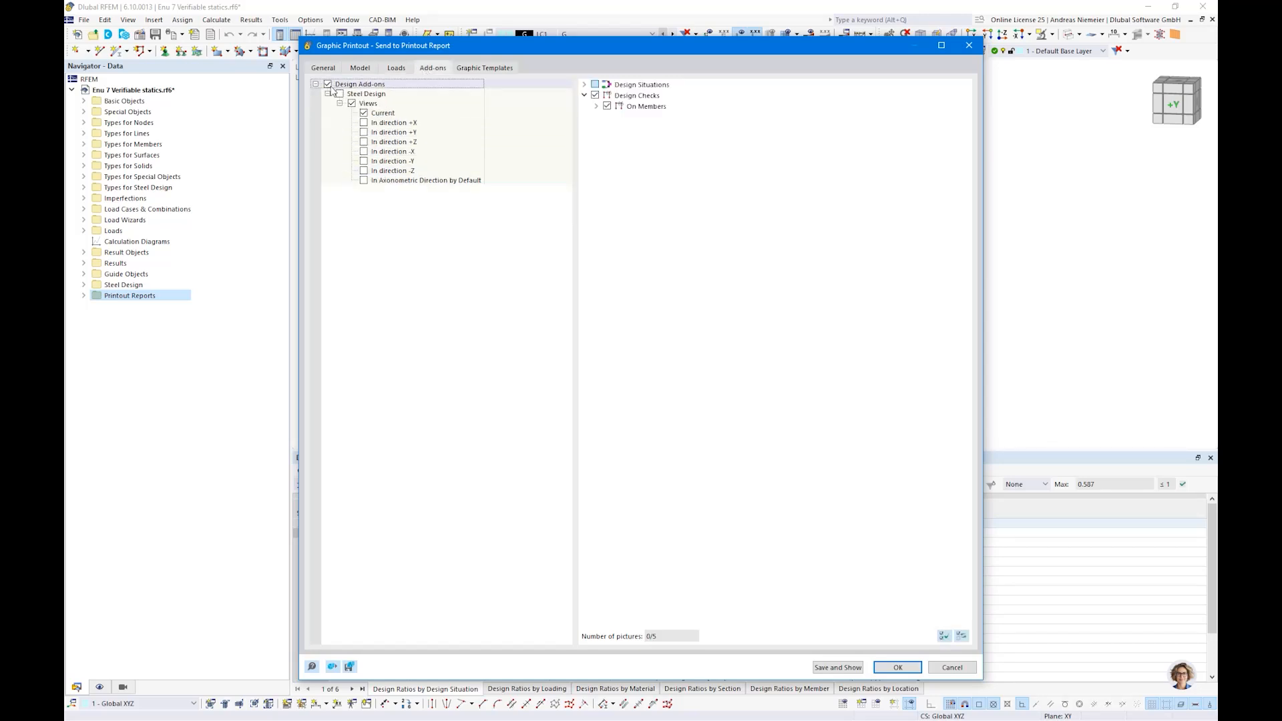
pyautogui.click(837, 667)
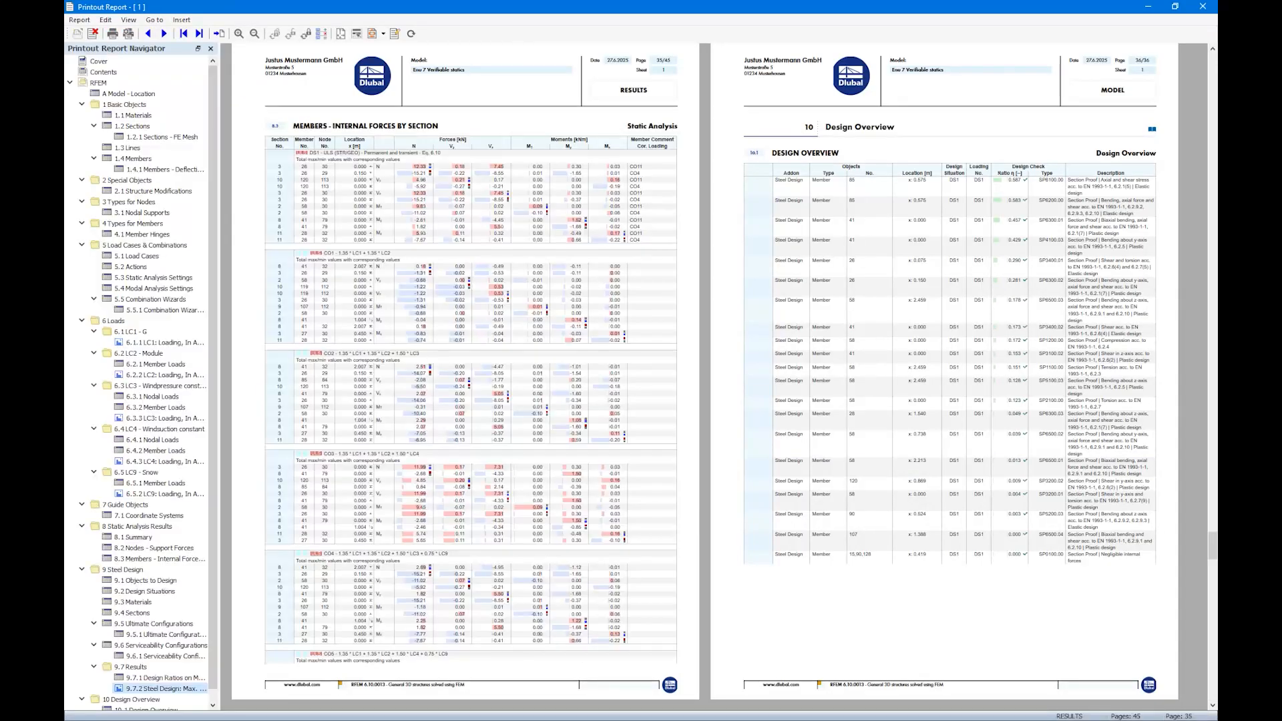
# - Review the LC1 and LC3 loading graphics in the printout report and the available export formats
pyautogui.click(159, 342)
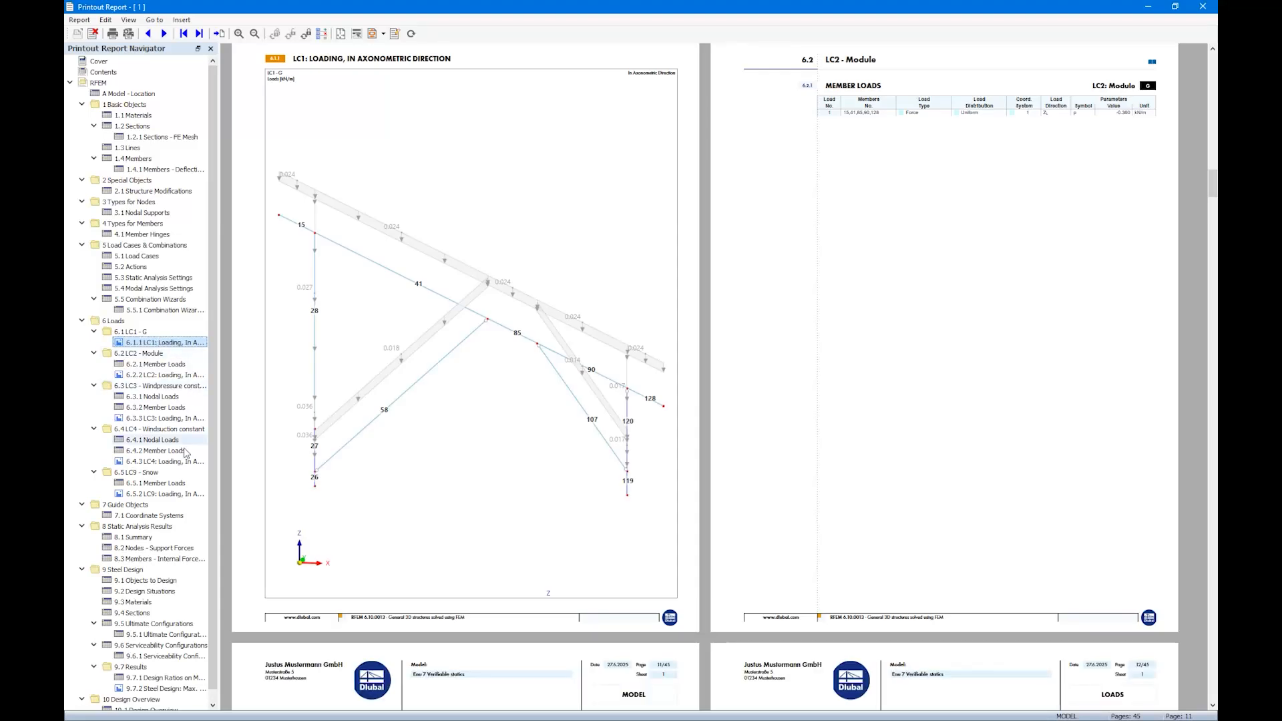
pyautogui.click(153, 387)
pyautogui.click(155, 418)
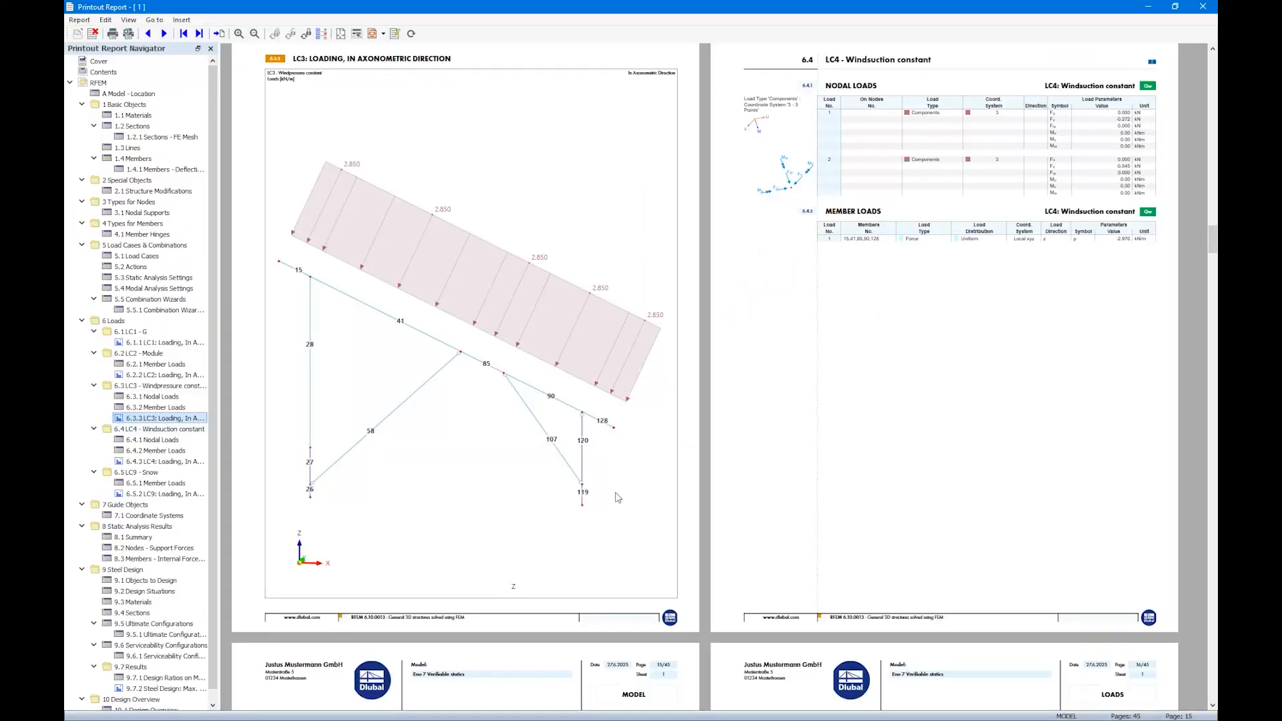
pyautogui.click(79, 19)
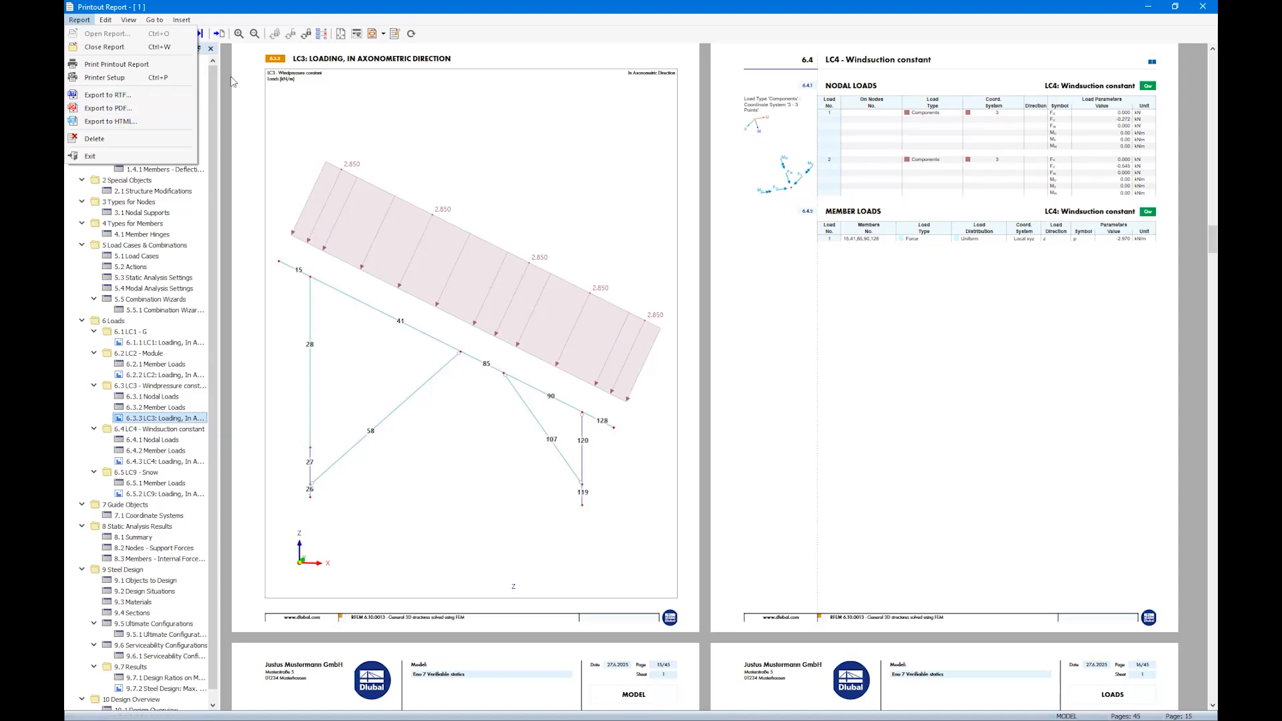
pyautogui.click(440, 17)
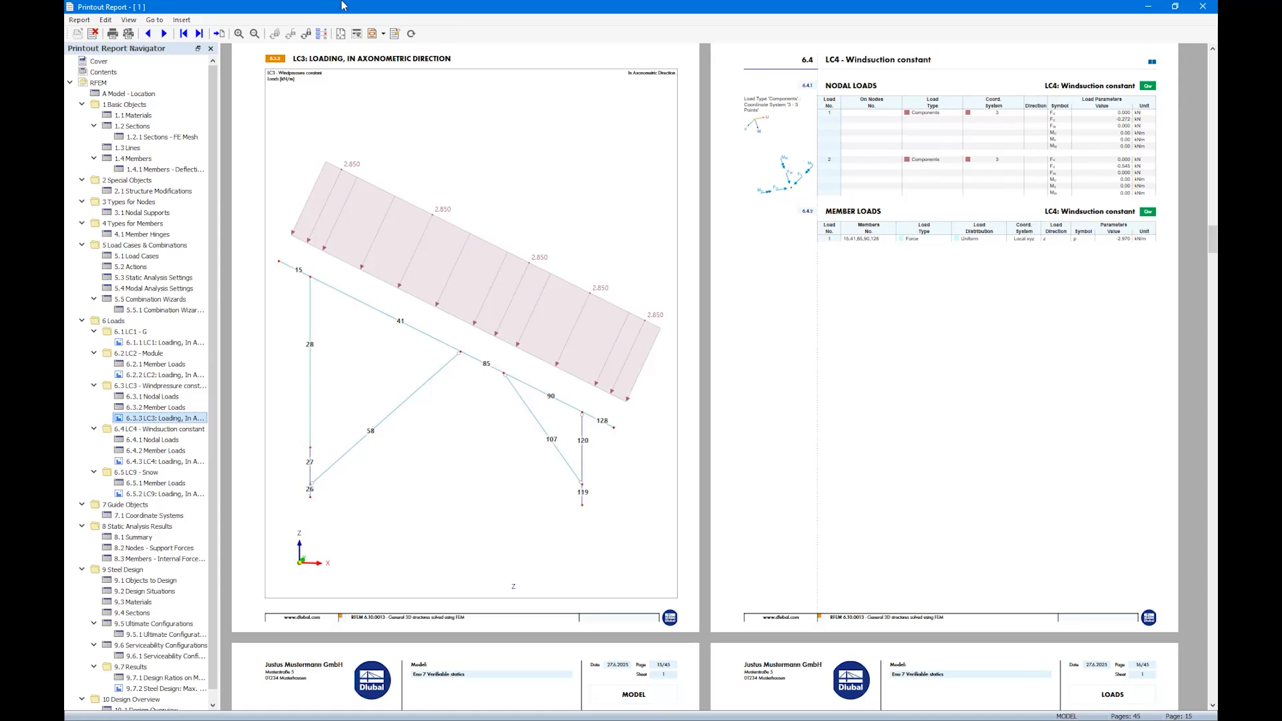
# - Set the printout report language to German
pyautogui.click(105, 20)
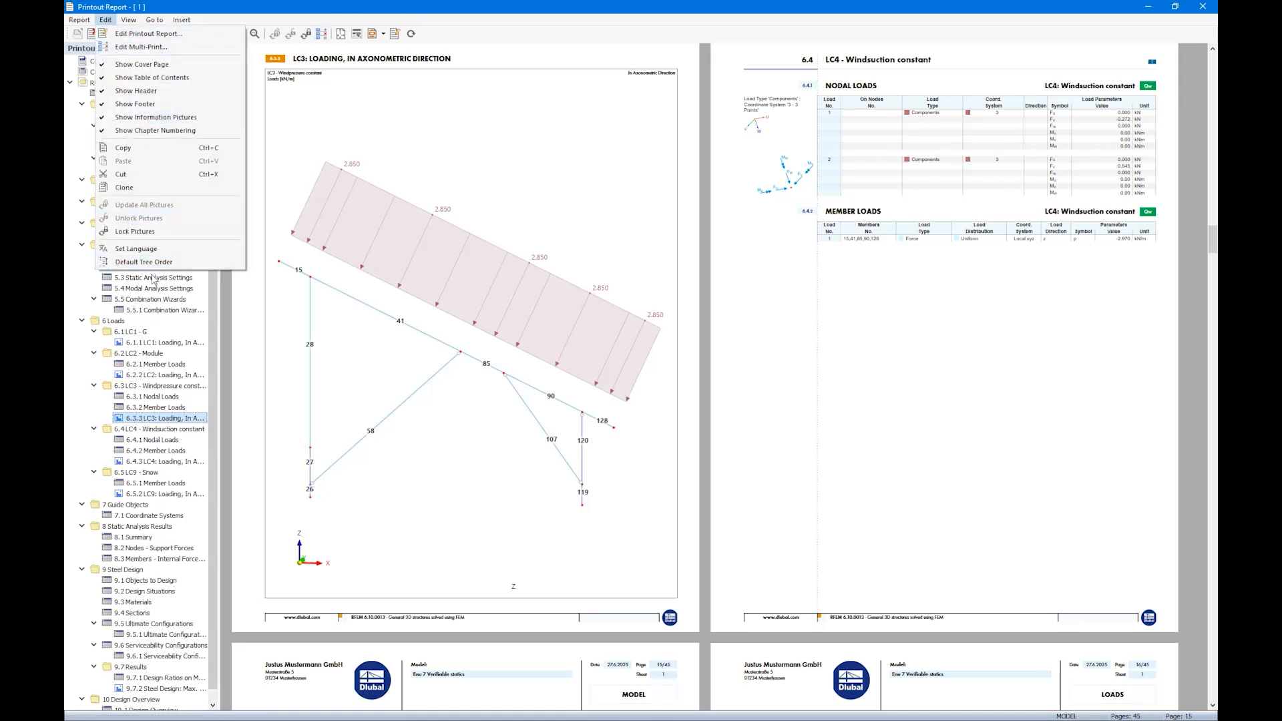
pyautogui.click(137, 249)
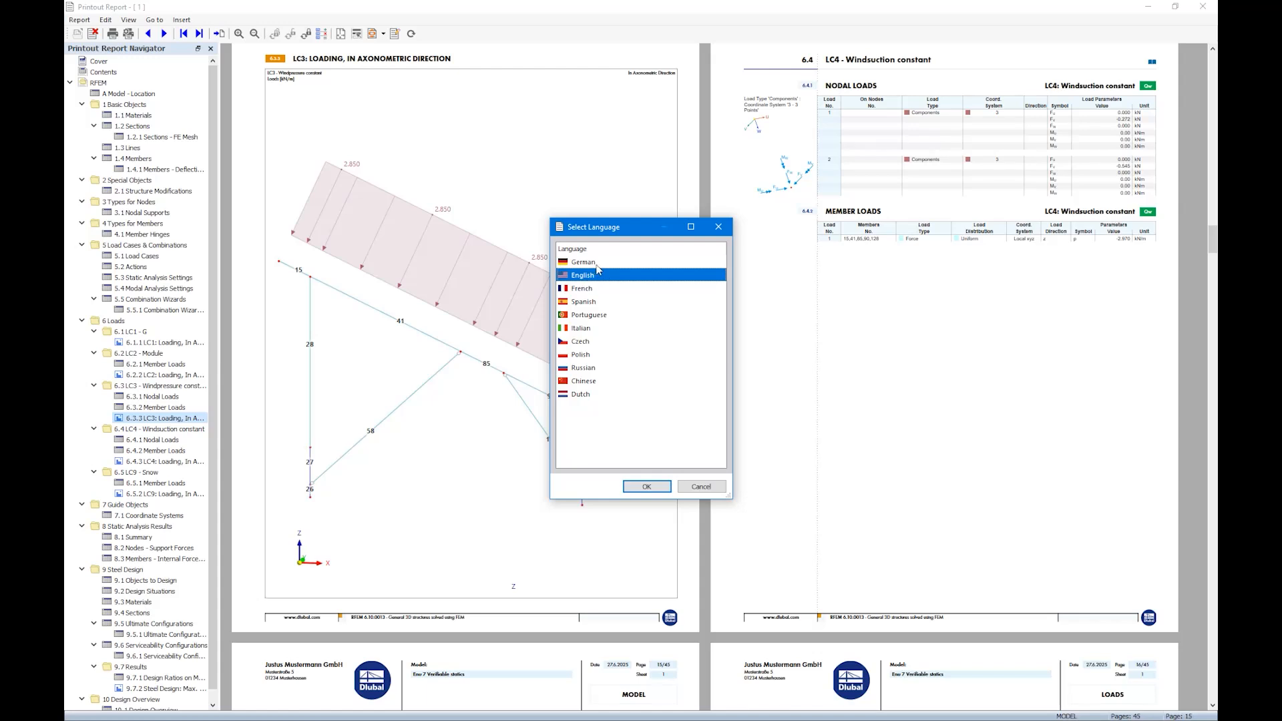
pyautogui.click(597, 264)
pyautogui.click(649, 487)
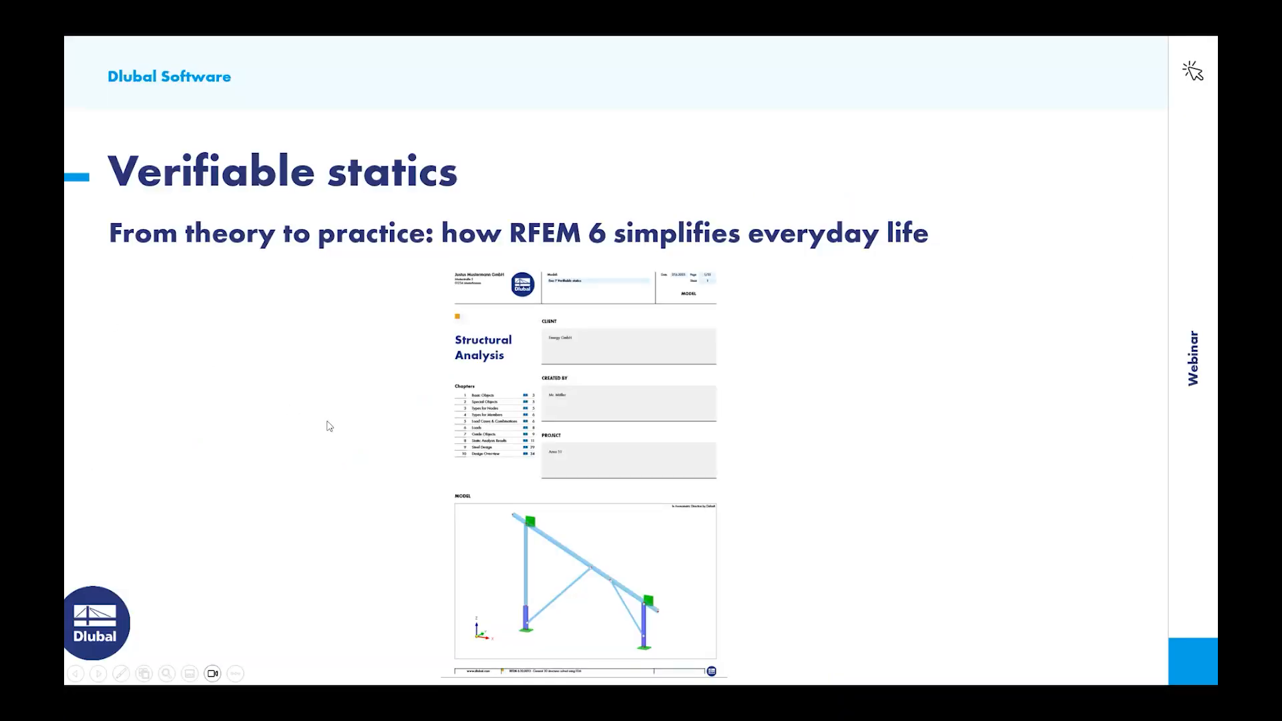
pyautogui.press('Right')
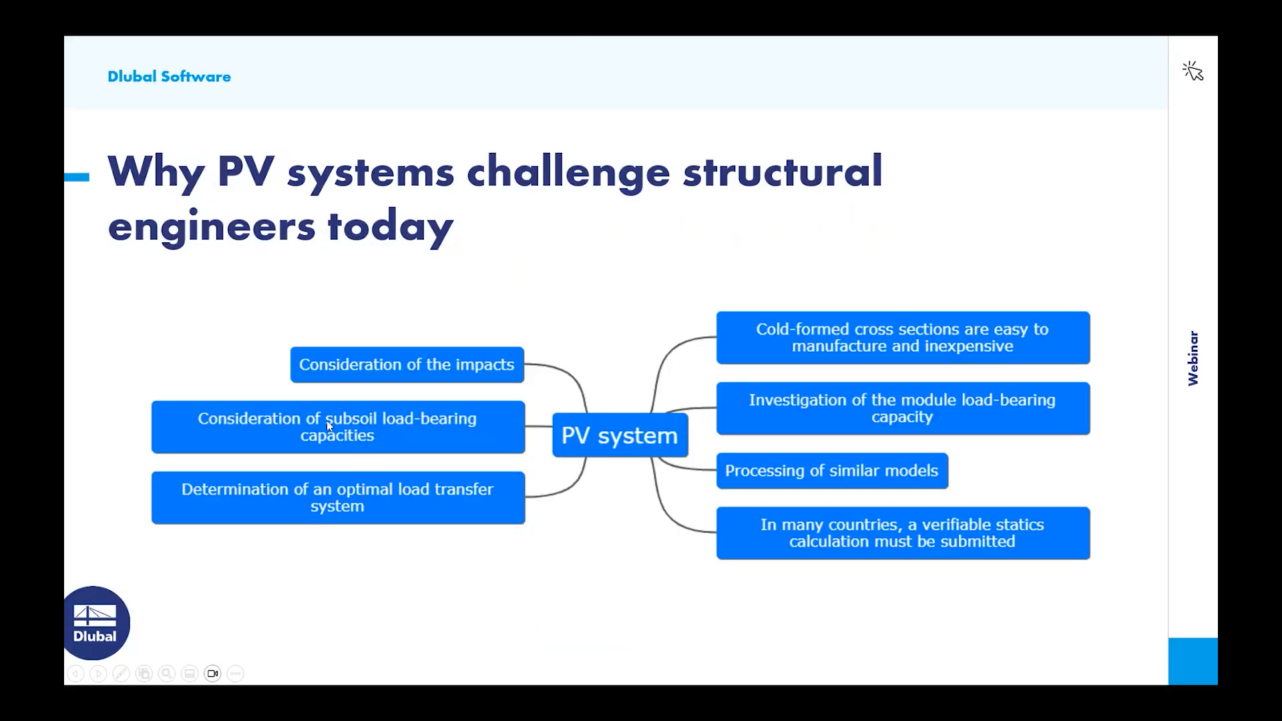